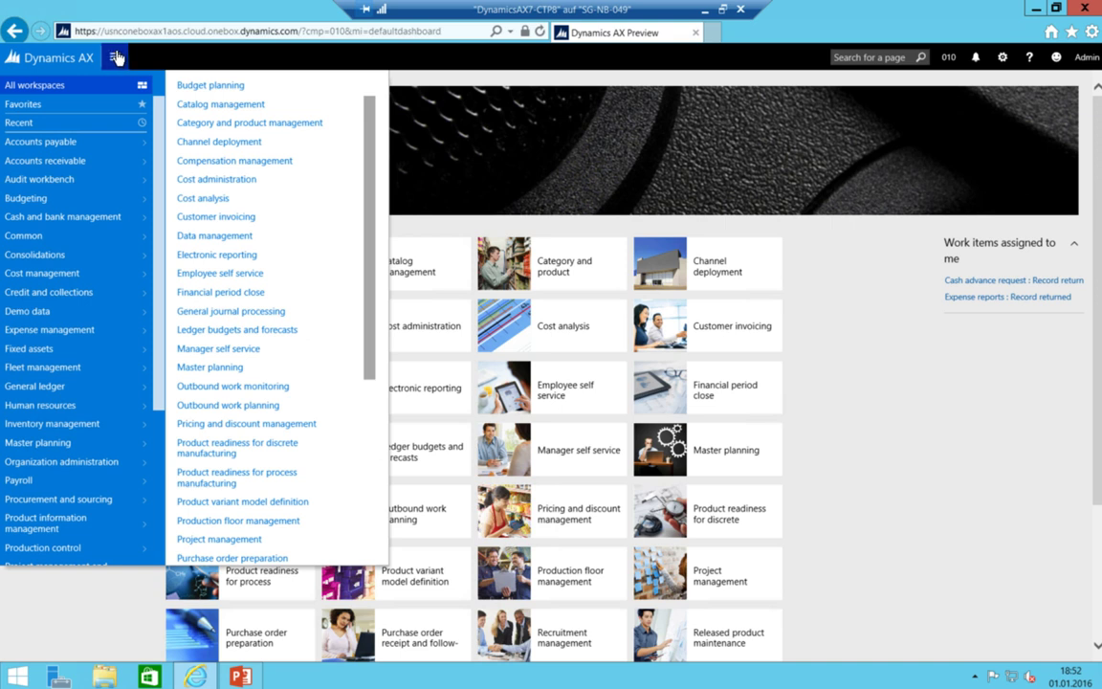
Open the Customer groups page from the Accounts receivable setup
click(61, 166)
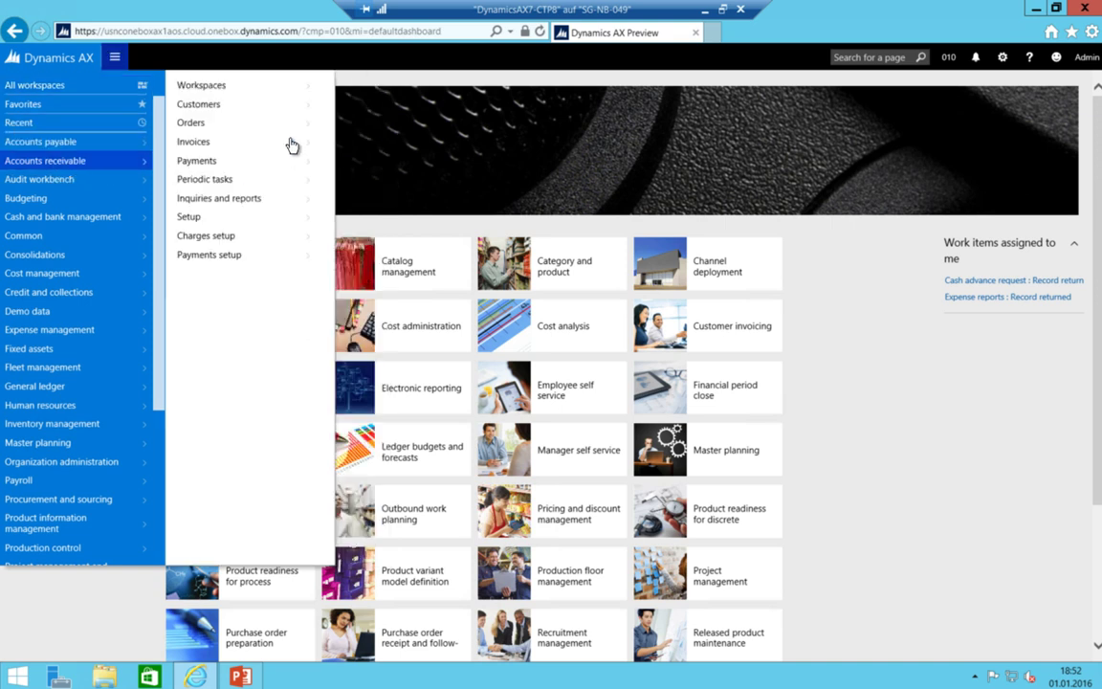
click(196, 218)
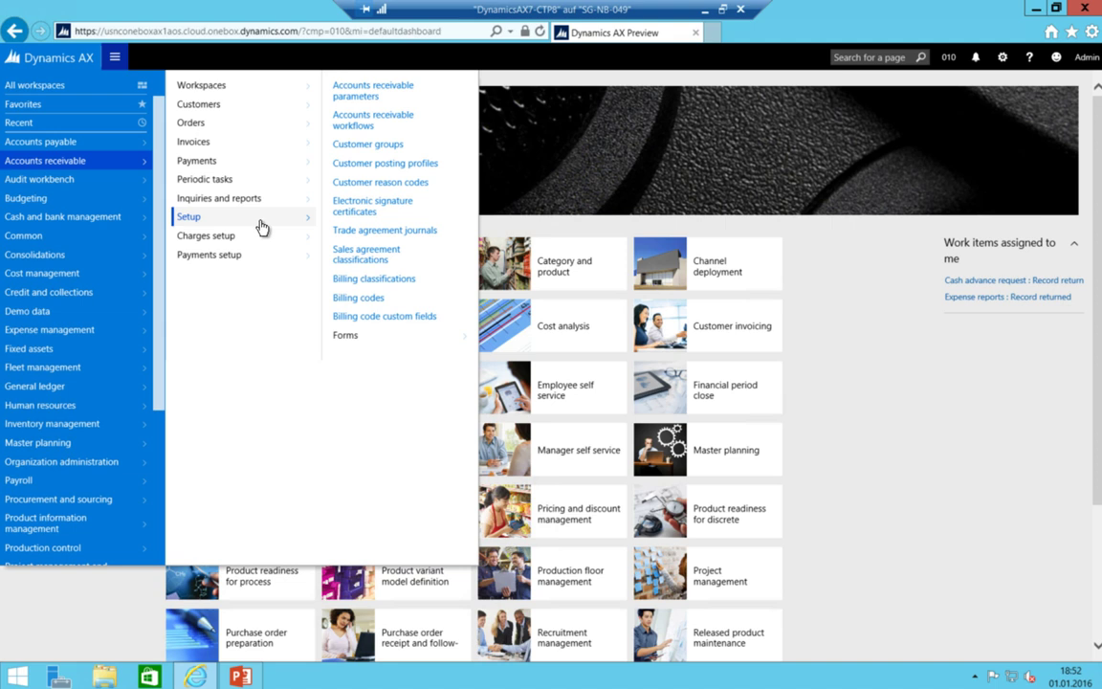
click(368, 145)
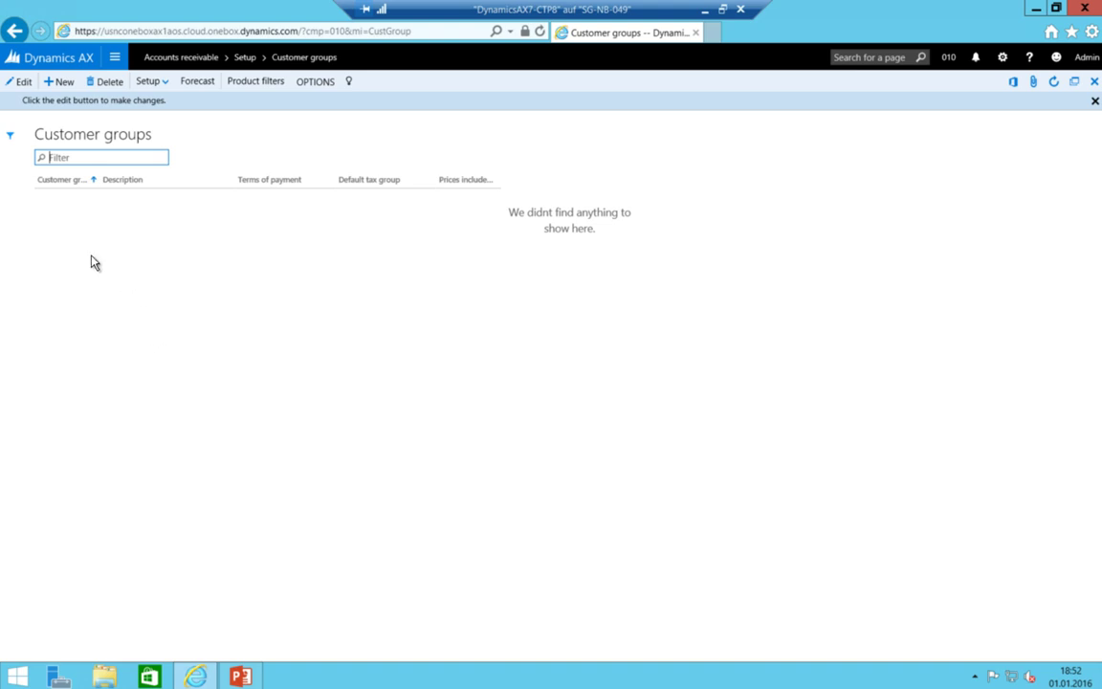
Create a customer group DOM with the description Domestic and save it
click(53, 80)
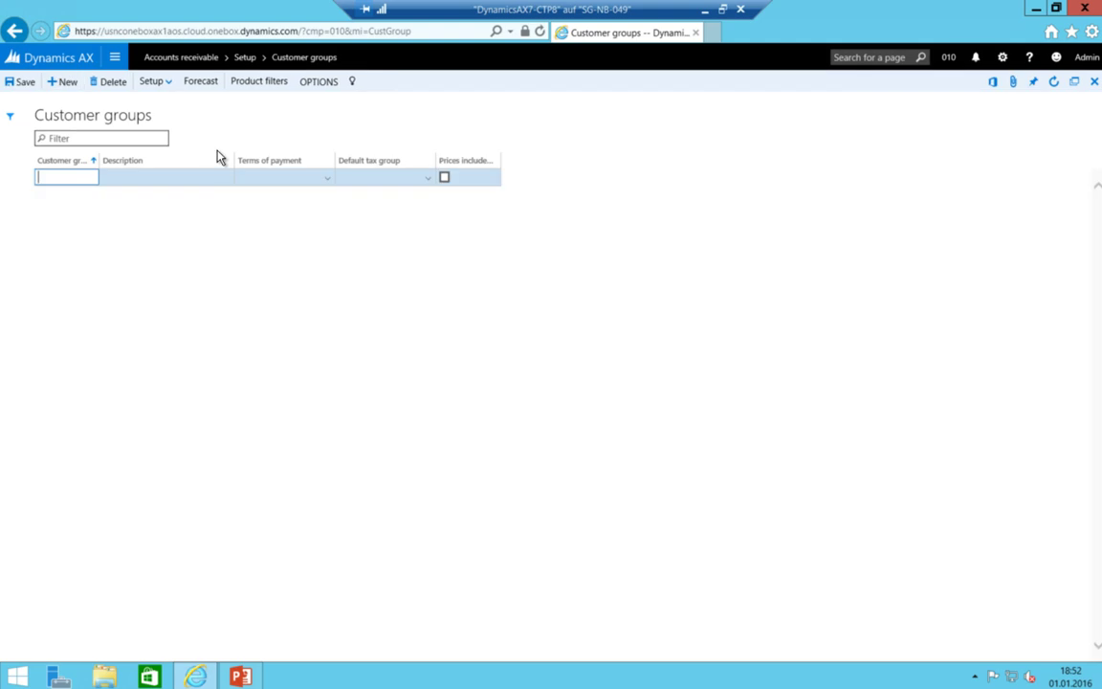
text(DOM)
key(Tab)
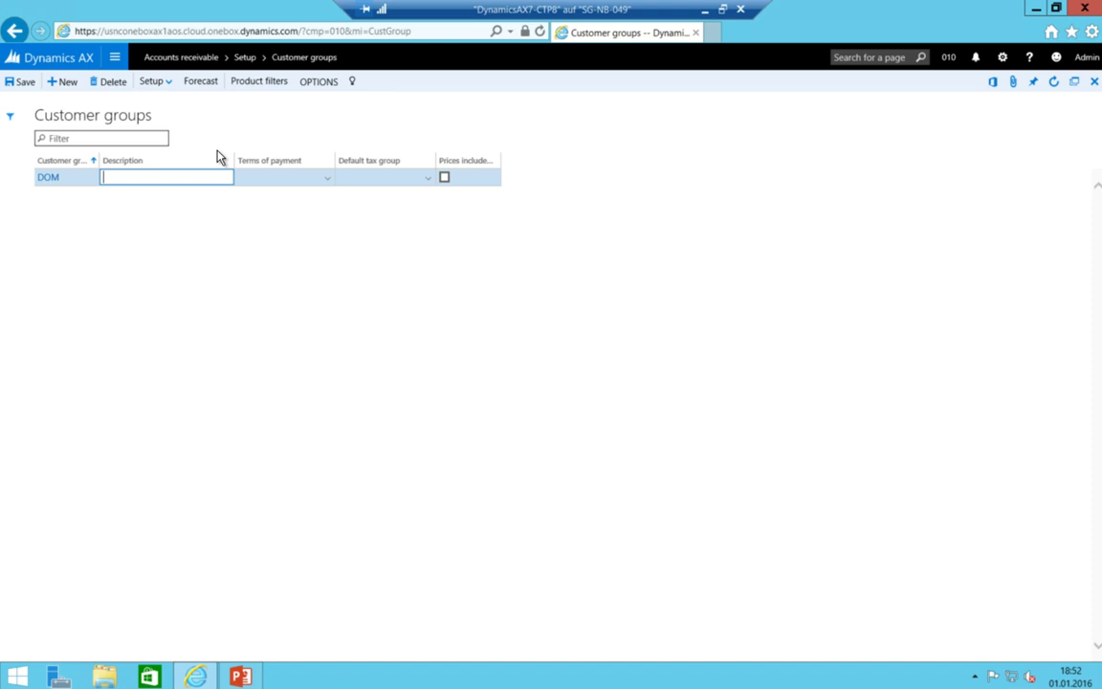
text(Domestic)
key(alt+s)
Add a customer group EU with the description European Union
key(alt+n)
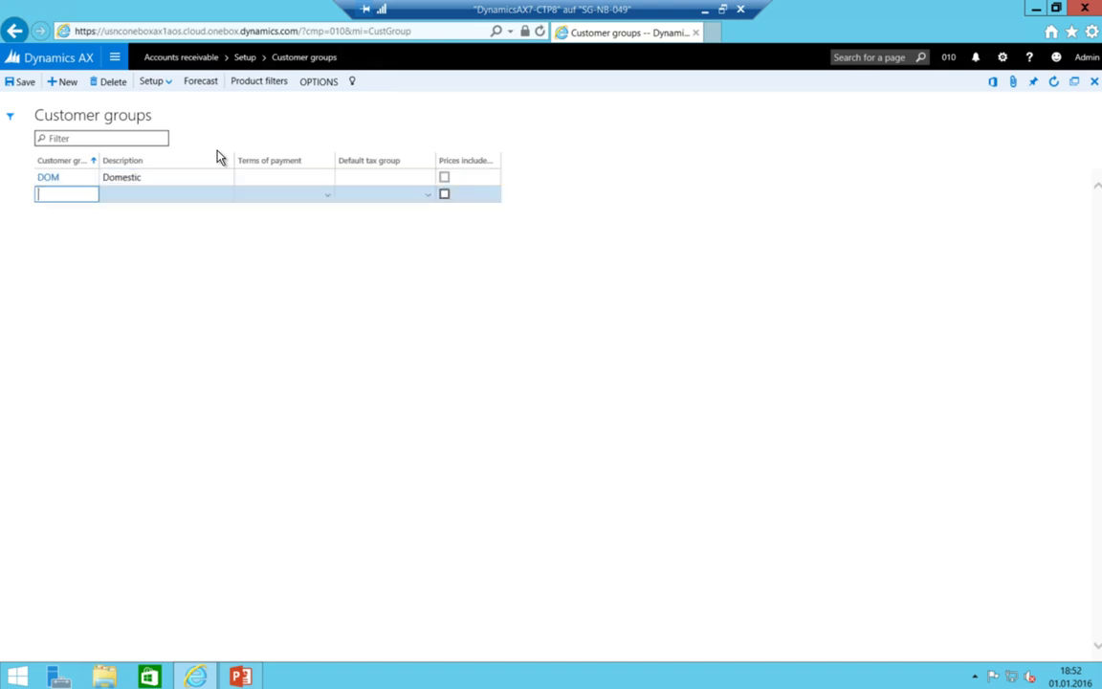
text(EU)
key(Tab)
text(Eur)
key(BackSpace)
key(BackSpace)
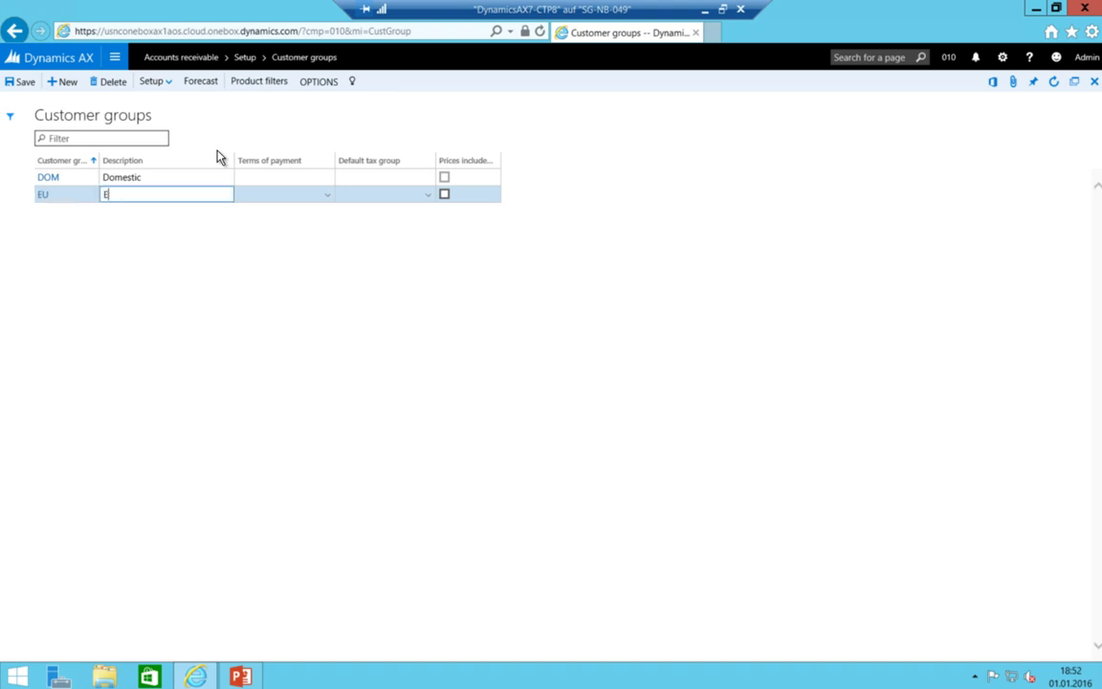
text(uropean Union)
Add a customer group ROW with the description Rest of world
key(alt+n)
text(ROW)
key(Tab)
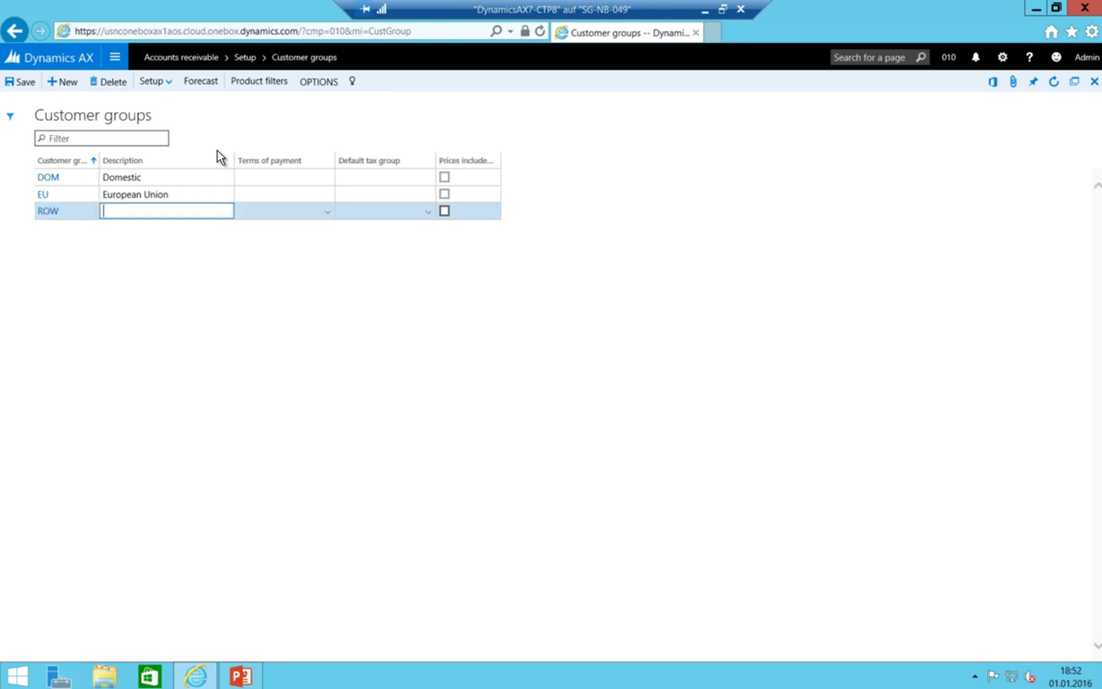
text(Rest of world)
Add a customer group IC with the description Intercompany Customers
key(alt+n)
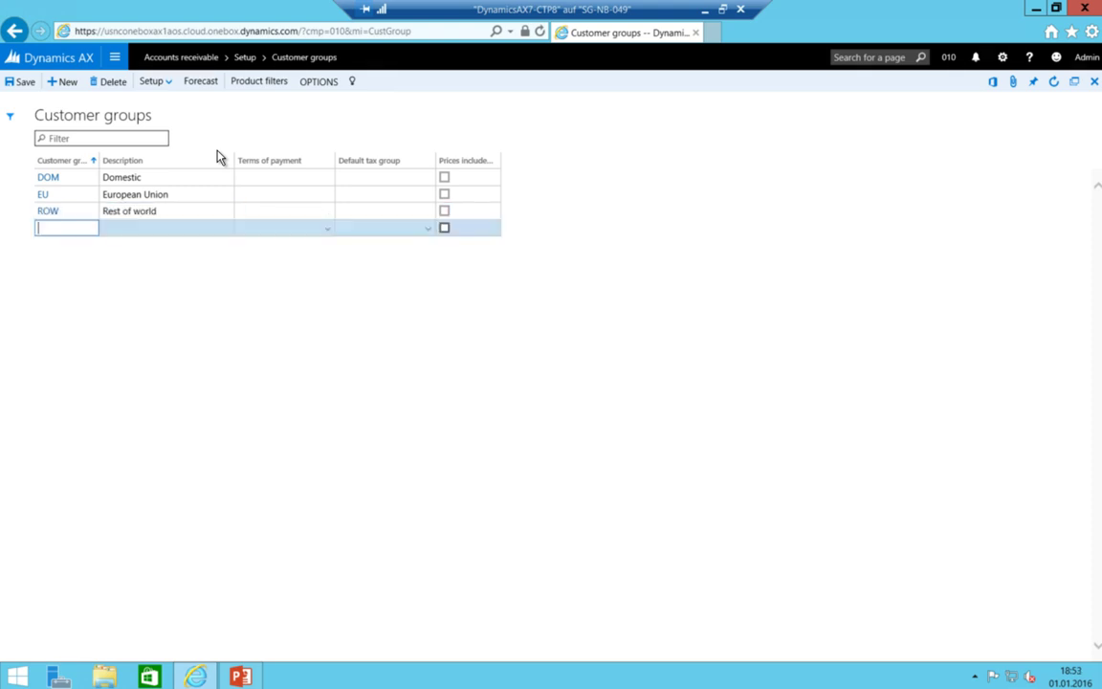
text(IC)
key(Tab)
text(Inter)
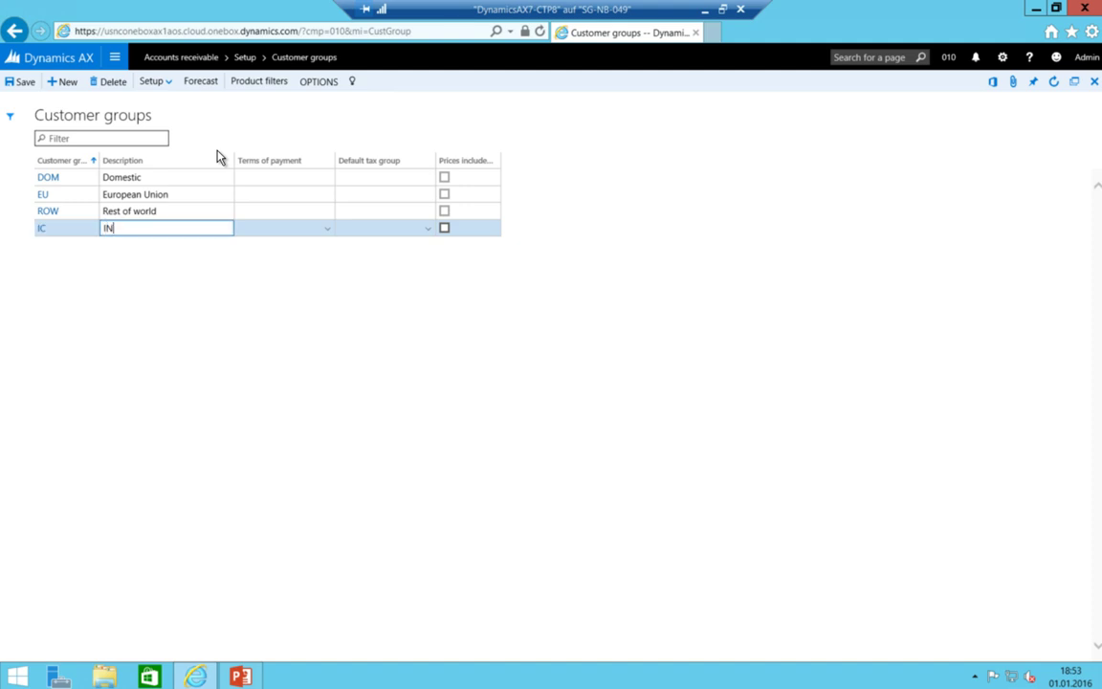
key(BackSpace)
key(BackSpace)
key(BackSpace)
key(BackSpace)
text(ntercompany Customers)
key(Up)
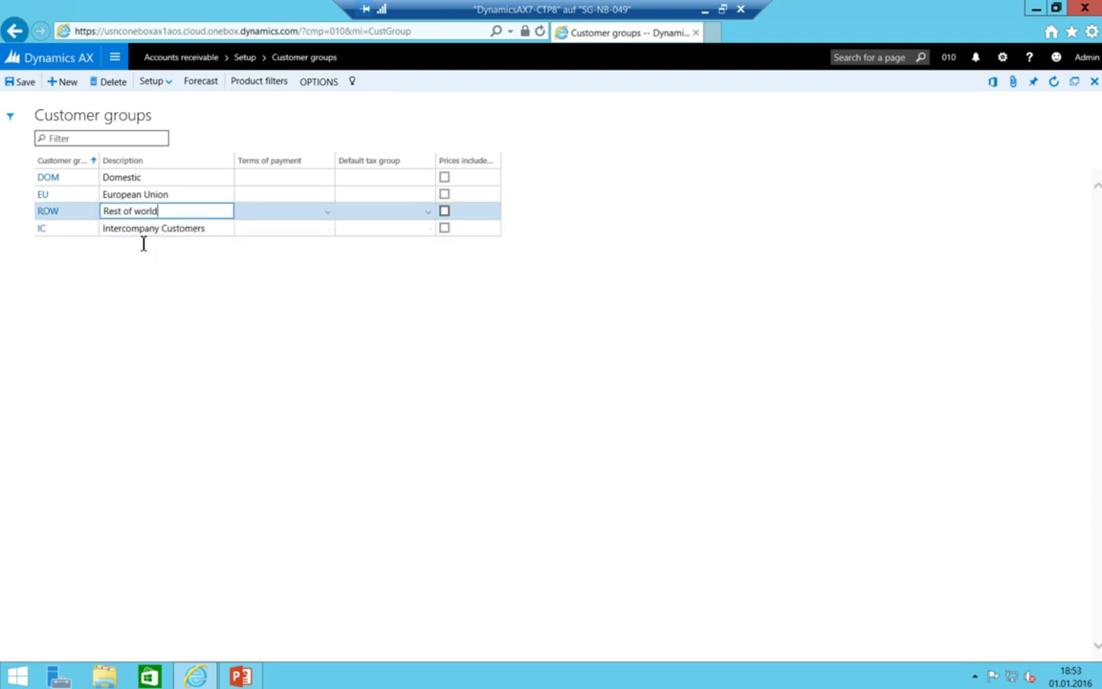
In the Accounts receivable setup's customer posting profiles, create profile STD with the description Standard Posting Profile
click(114, 59)
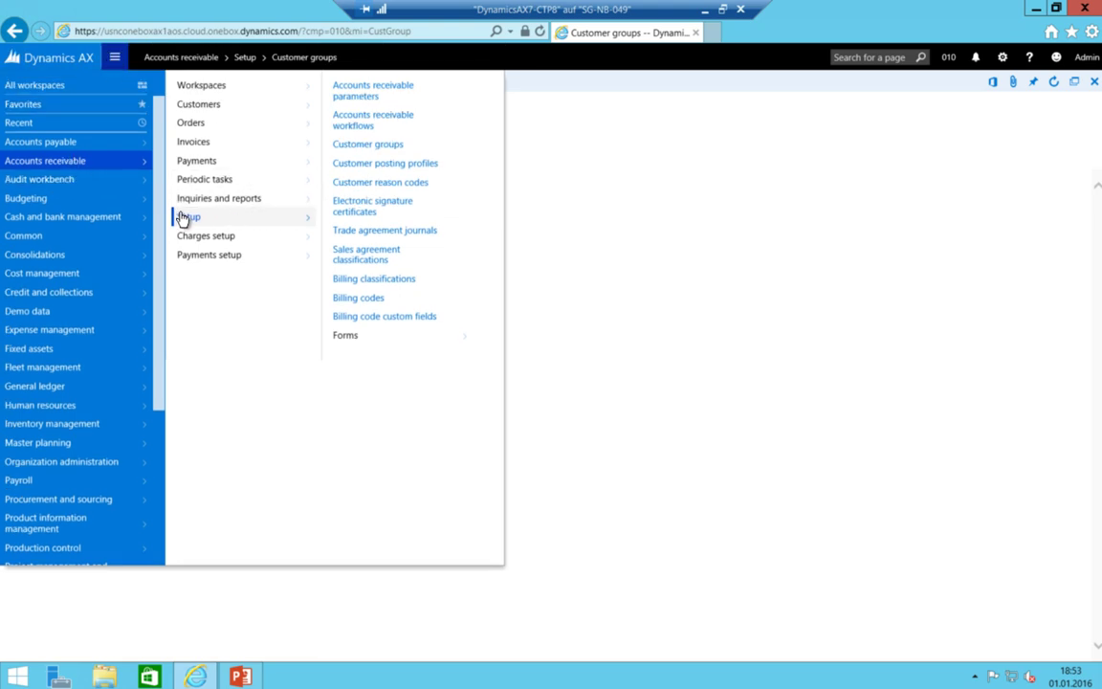
click(384, 170)
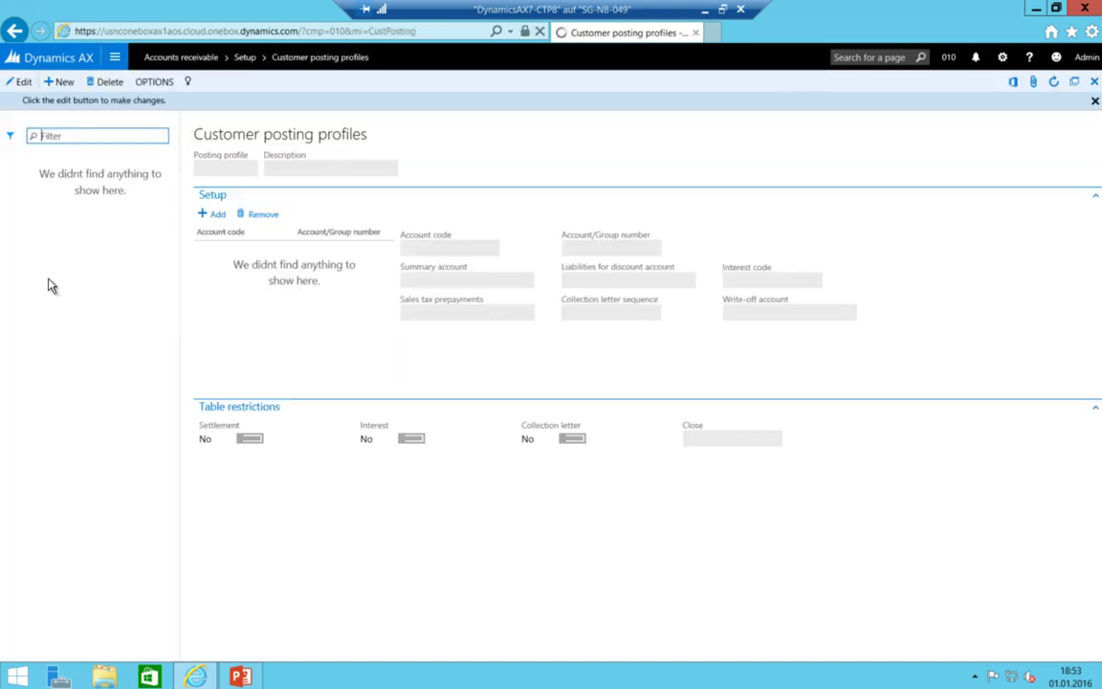
click(59, 83)
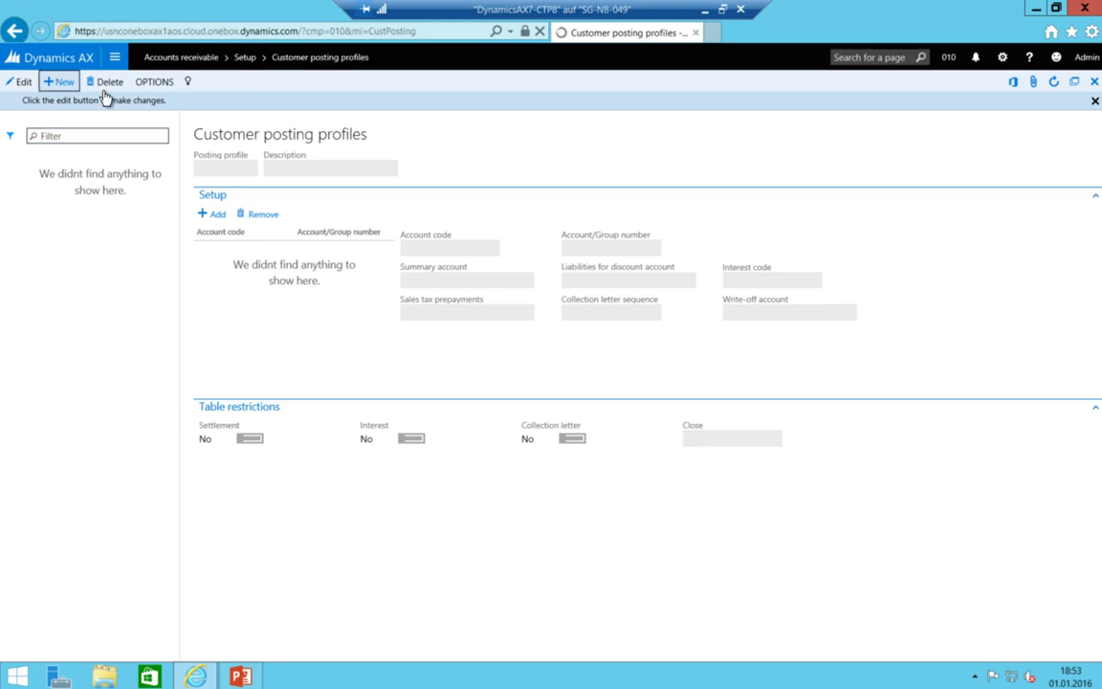
text(STD)
key(Tab)
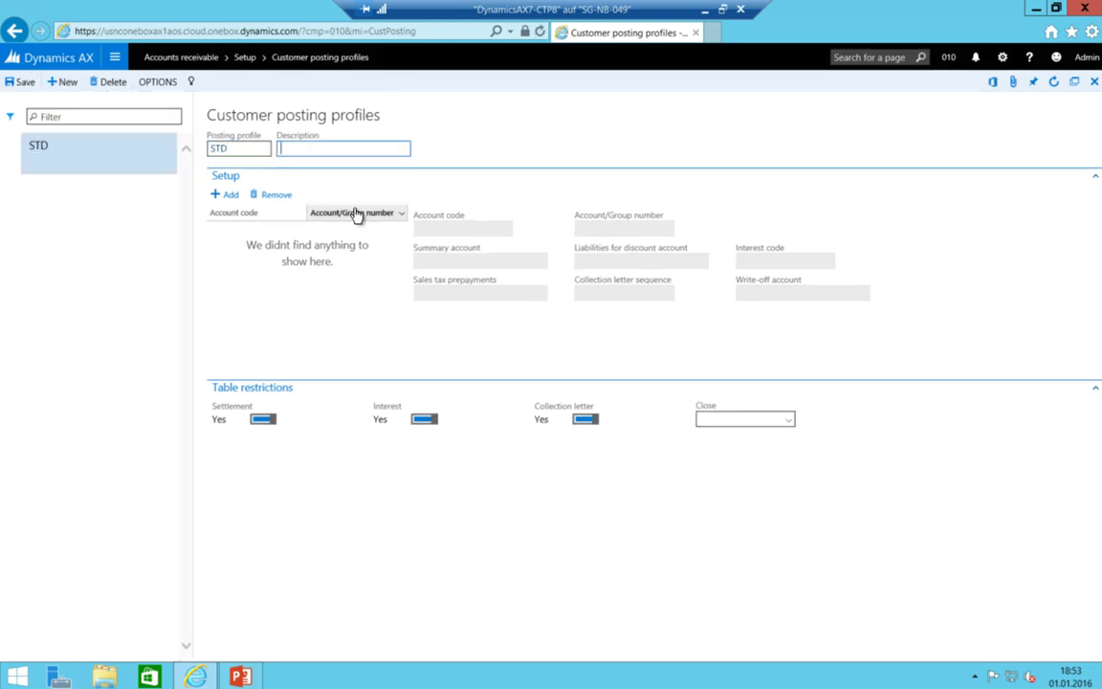
text(Standa)
text(rd Por)
text(ting Pr)
text(ofile)
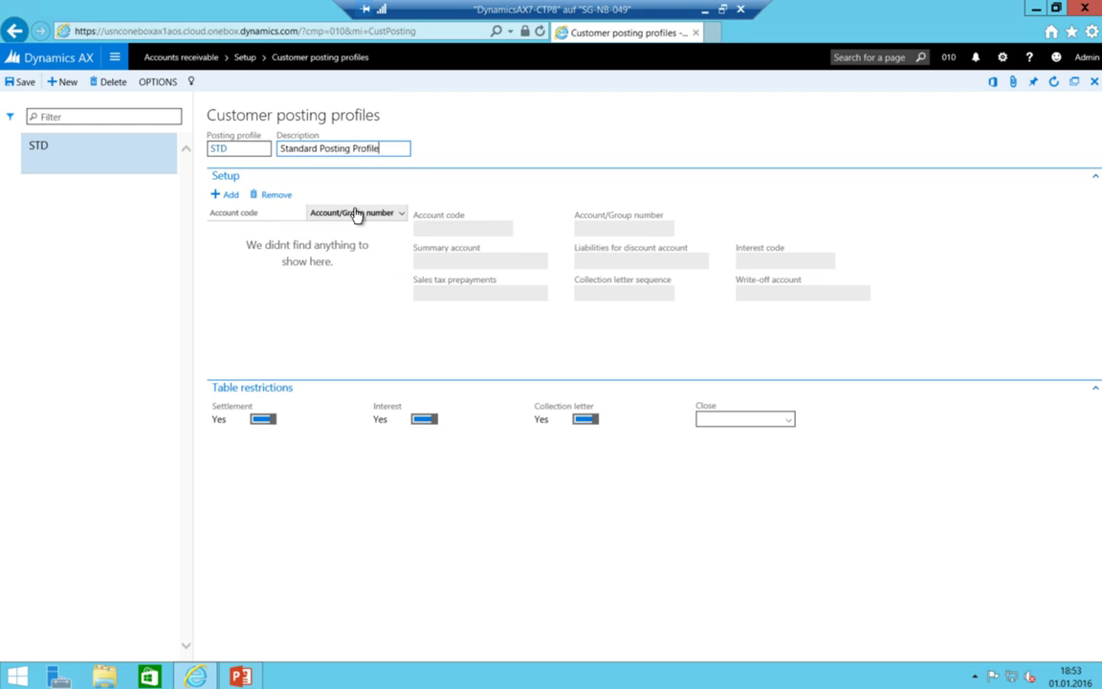
click(355, 215)
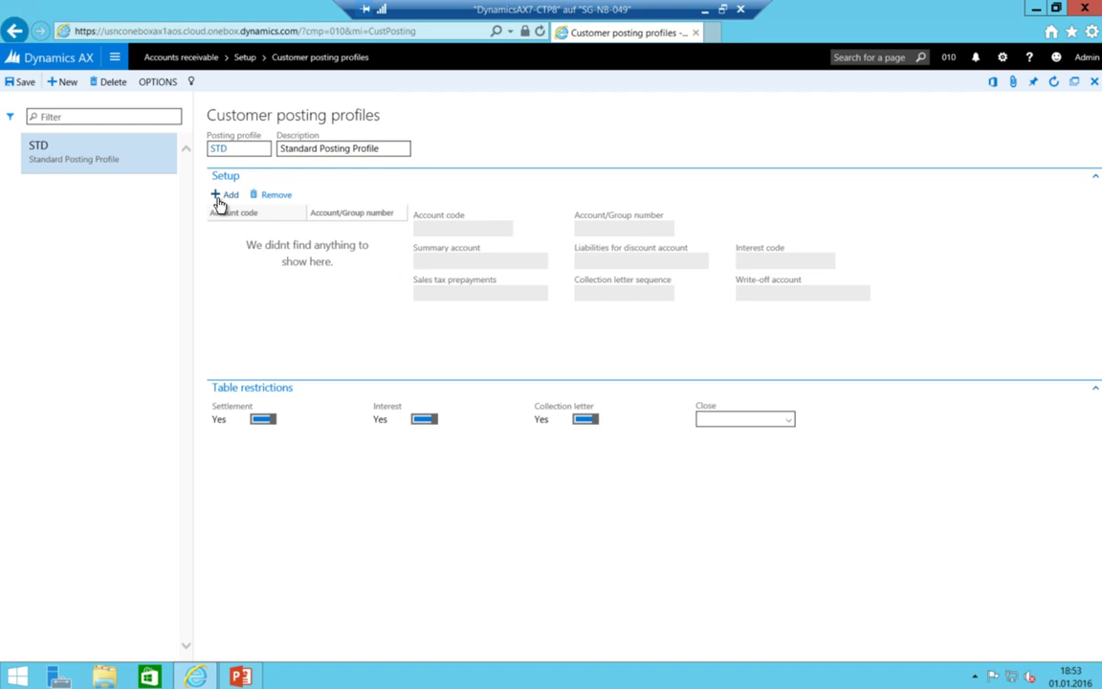
Add a setup line to the STD posting profile with account code Group and group number DOM
click(220, 196)
click(479, 229)
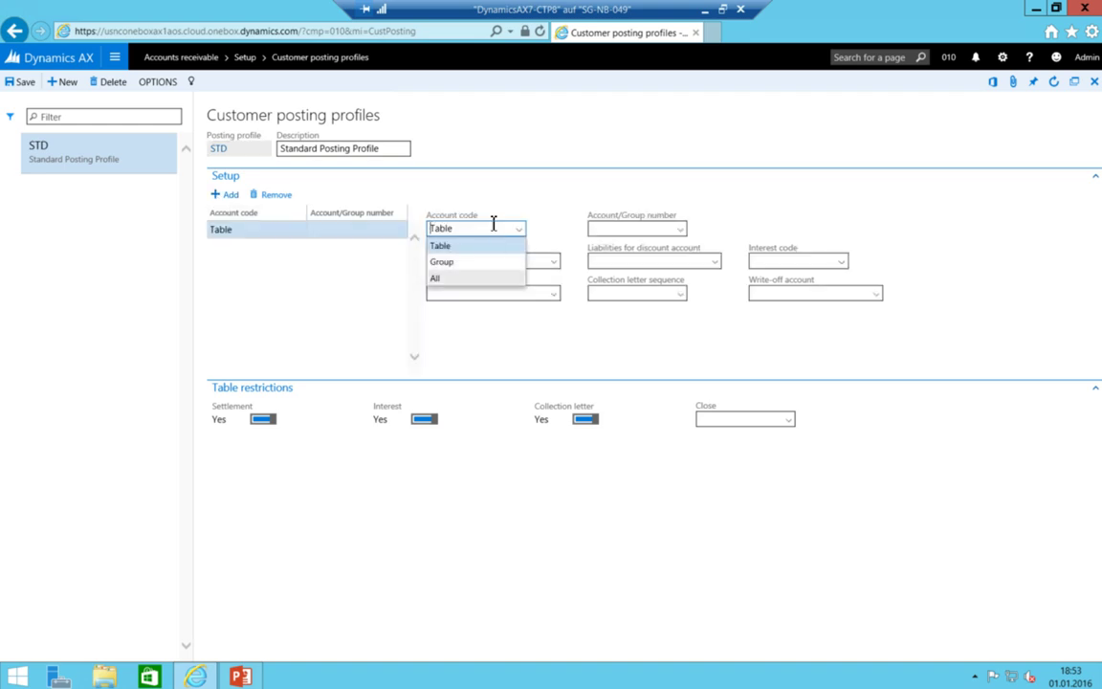
click(443, 262)
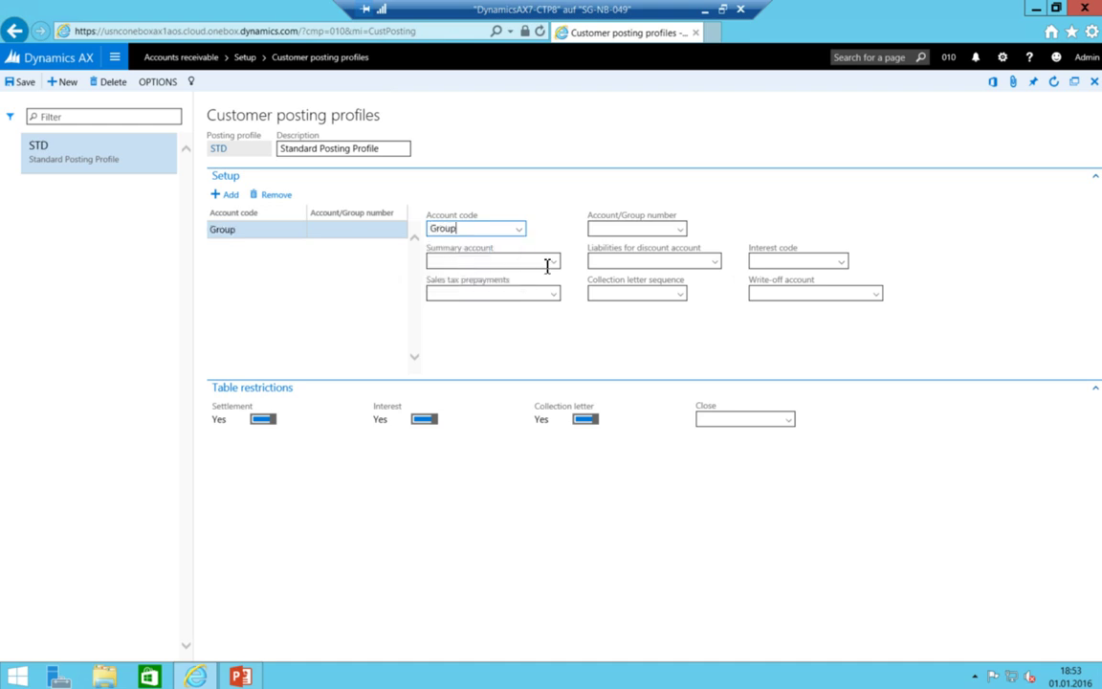
click(613, 229)
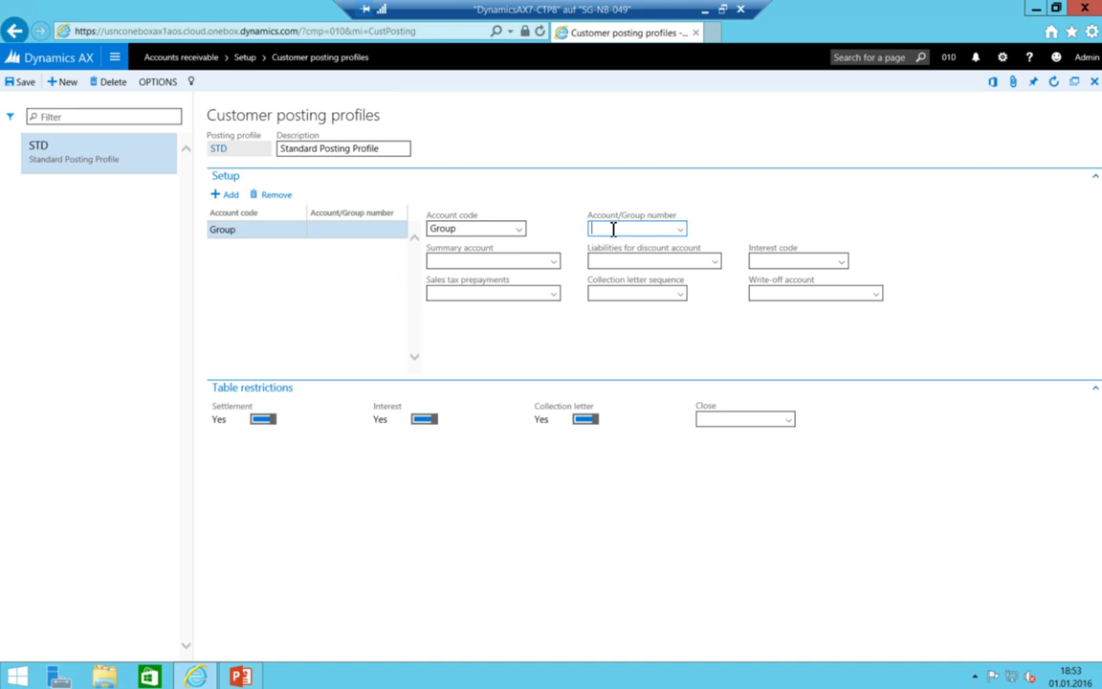
key(Return)
key(Tab)
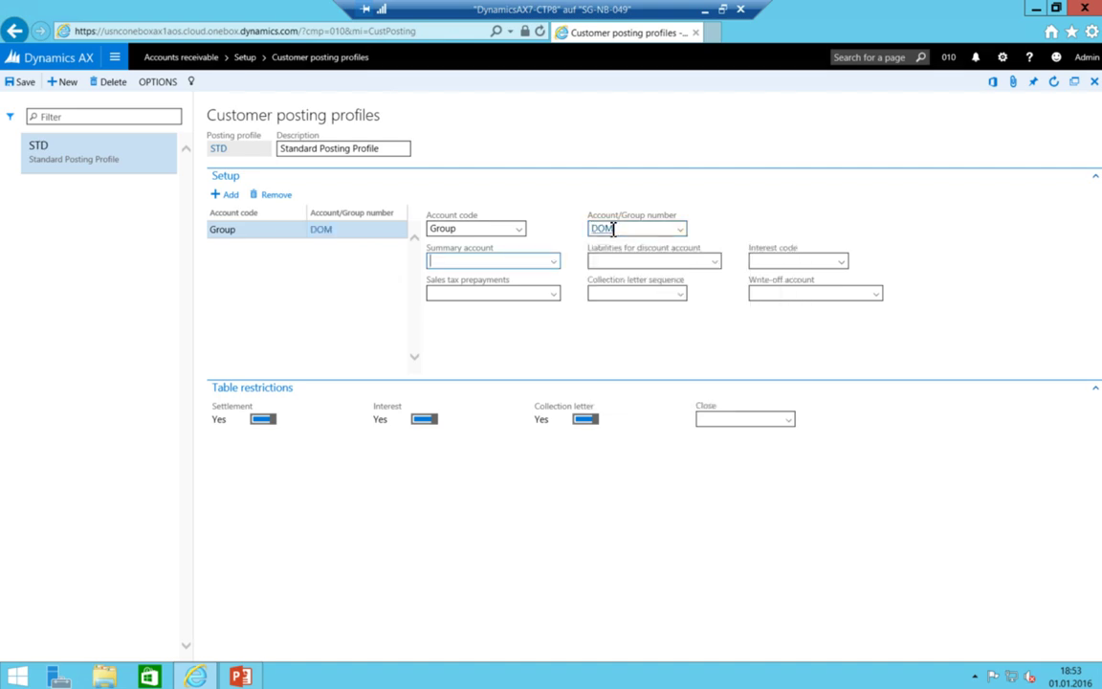
Look through the available summary accounts for the DOM line to check for a domestic customer account
key(alt+Down)
key(Down)
key(Down)
key(Down)
key(Down)
key(Down)
key(Down)
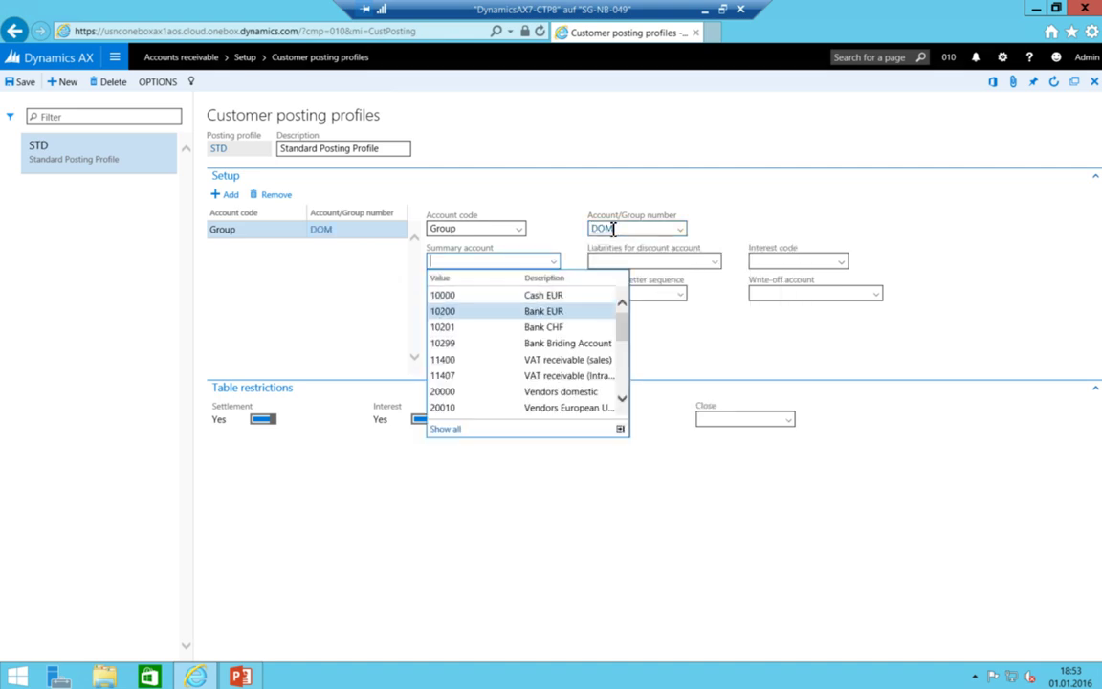
key(Up)
key(Up)
key(Up)
key(Down)
key(Down)
key(Down)
key(Down)
key(Down)
key(Down)
key(Down)
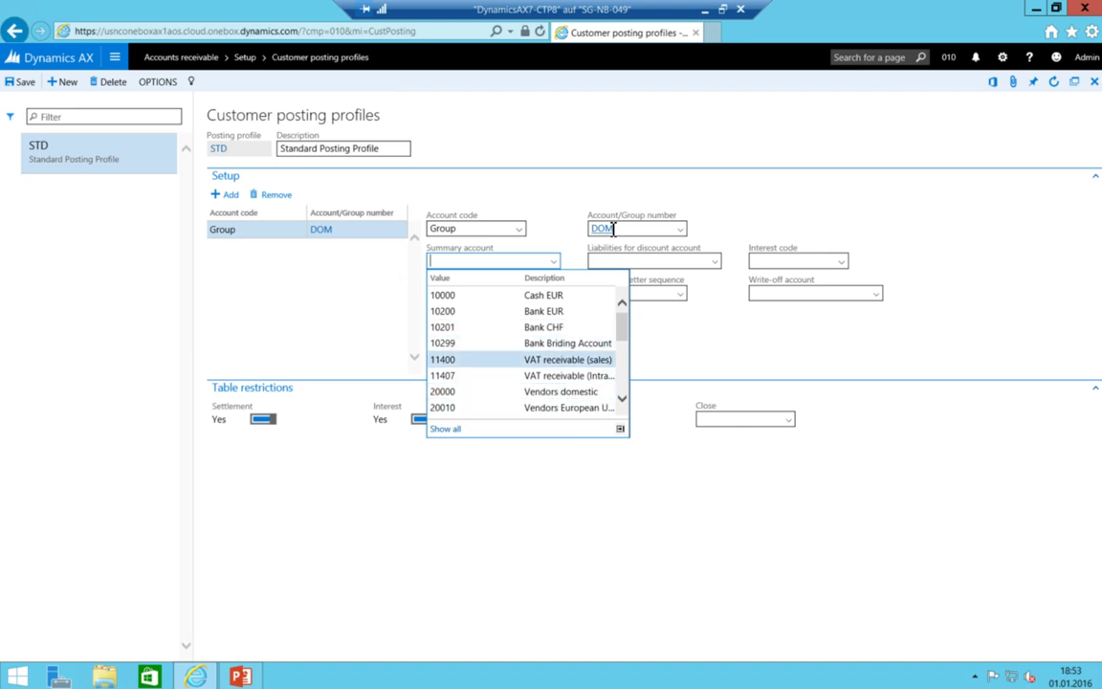
key(Up)
key(Up)
key(Up)
key(Up)
key(Up)
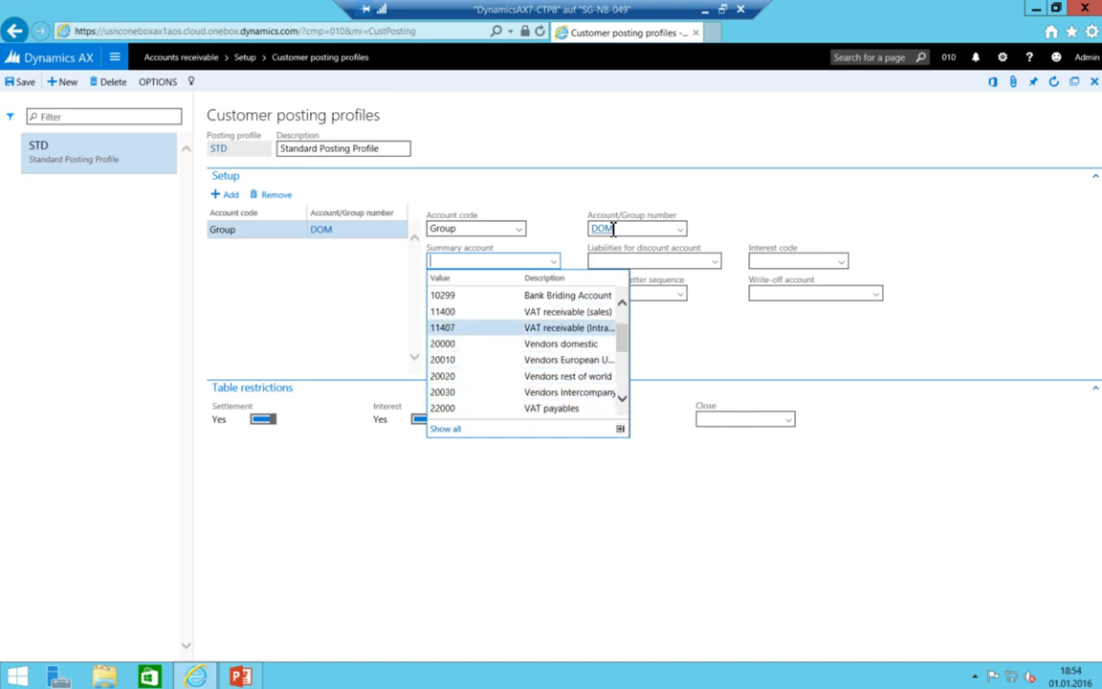
key(Down)
key(Down)
key(Down)
key(Up)
key(Up)
key(Up)
key(Up)
key(Up)
key(Up)
key(Up)
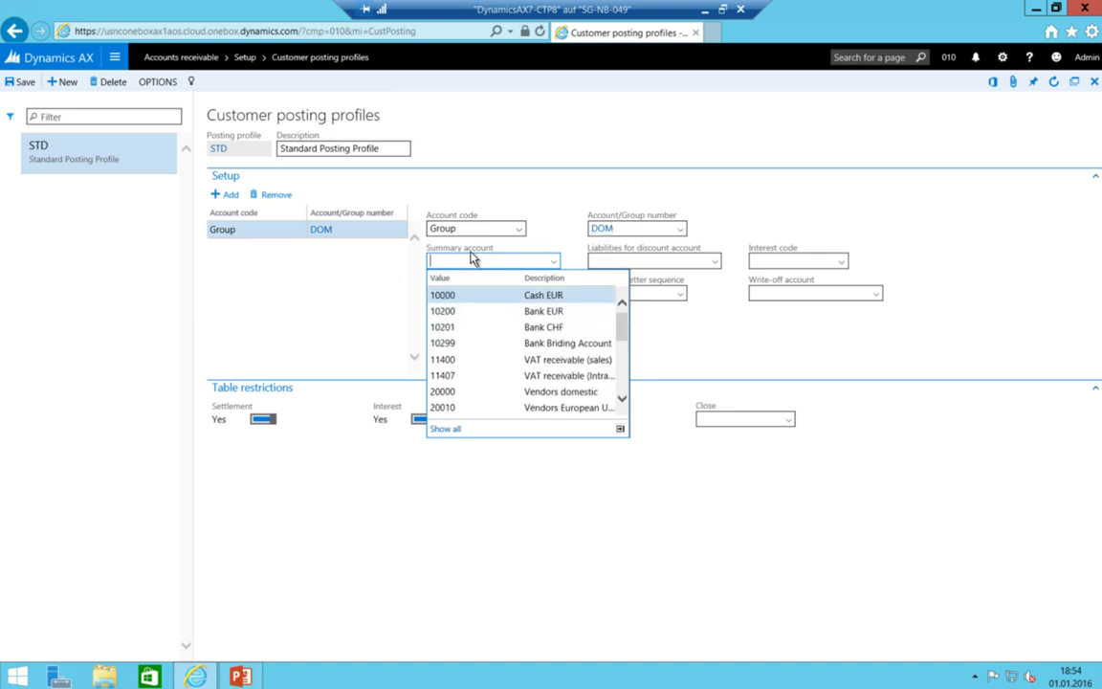
click(638, 260)
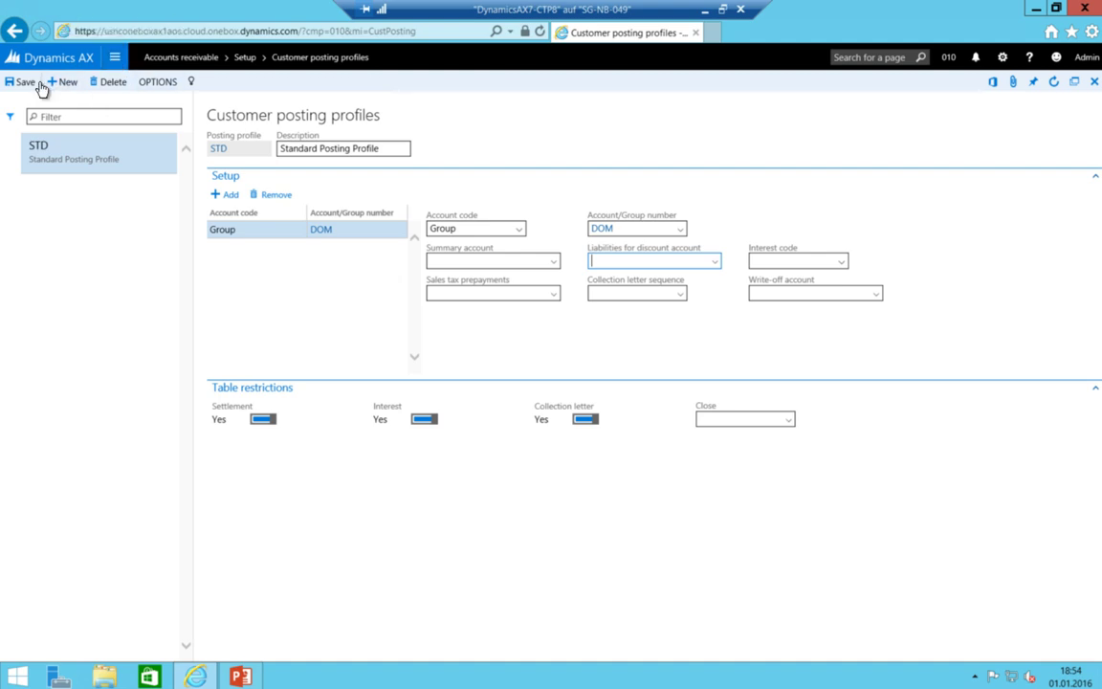
Open the Main accounts list from the chart of accounts in General ledger
click(115, 59)
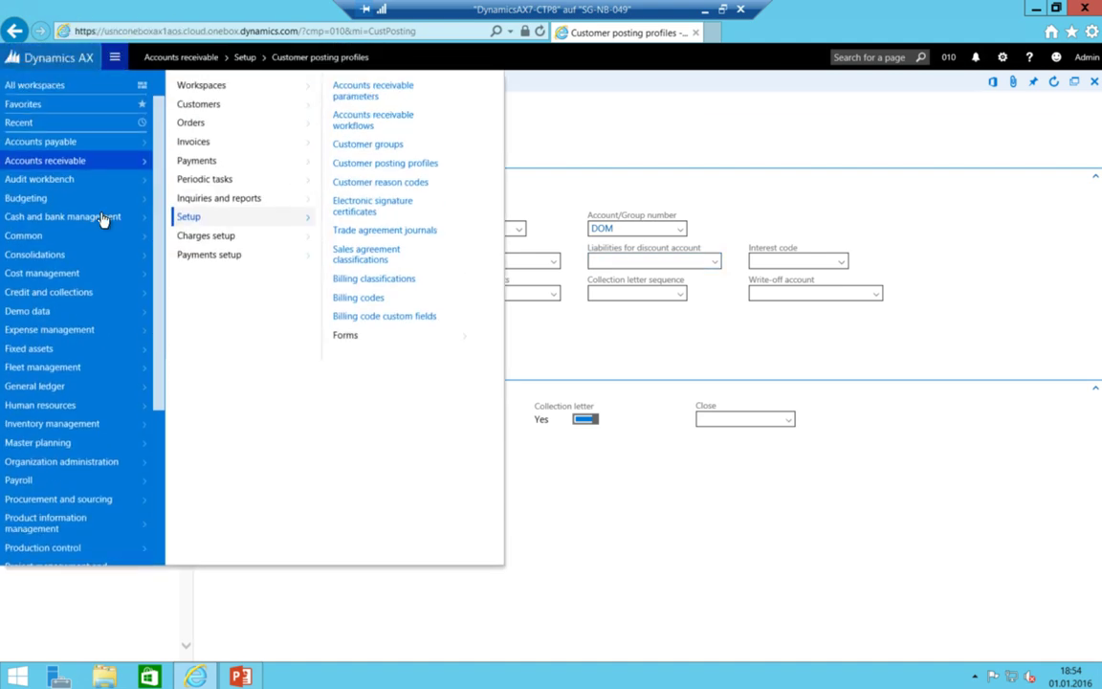
click(55, 386)
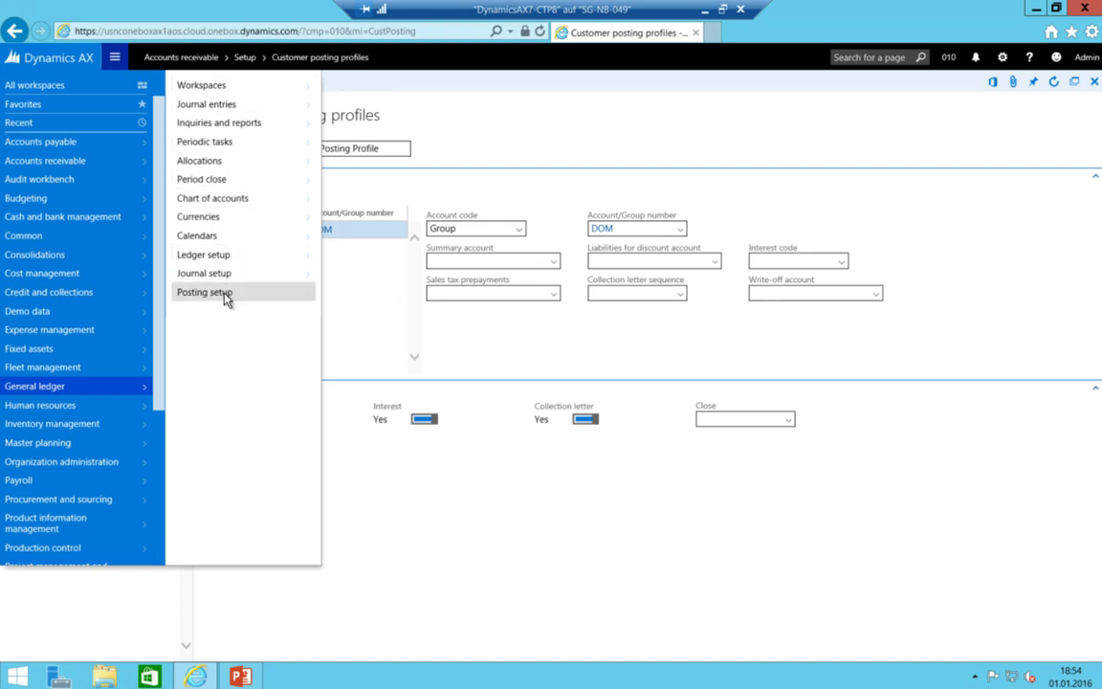
click(226, 295)
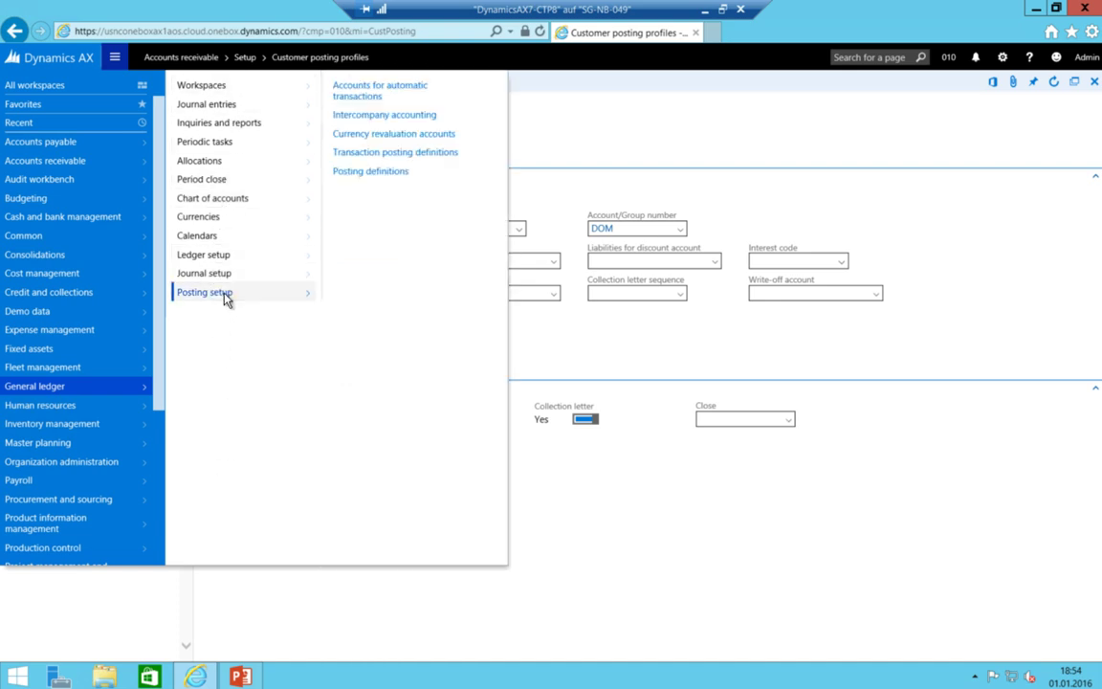
click(217, 197)
click(379, 86)
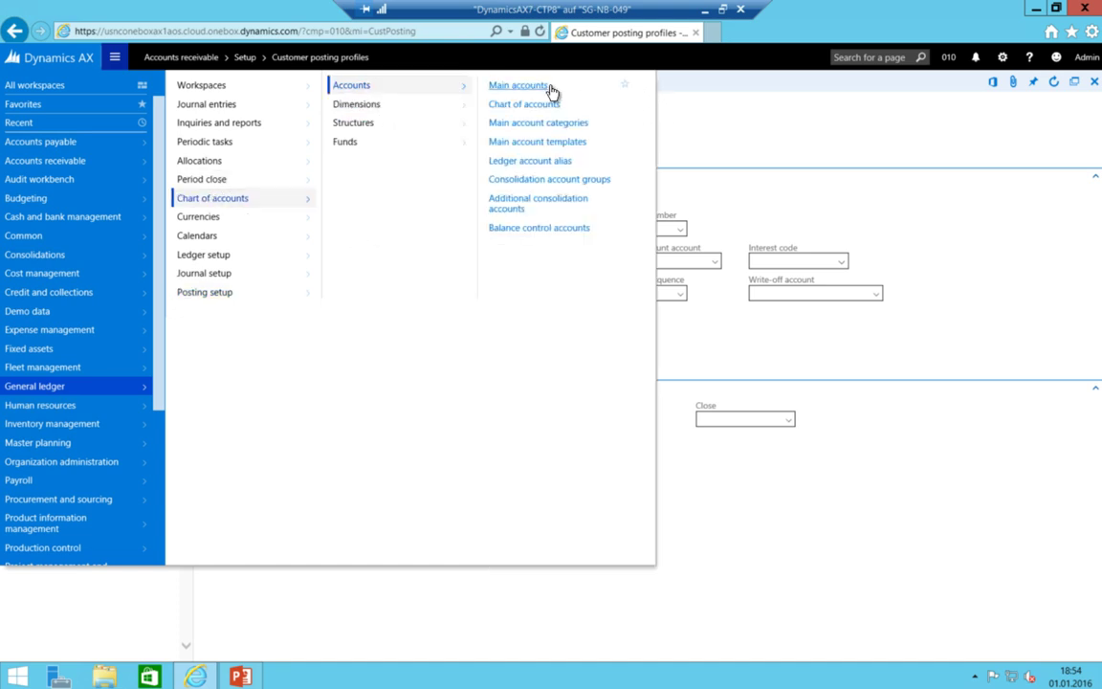
click(551, 88)
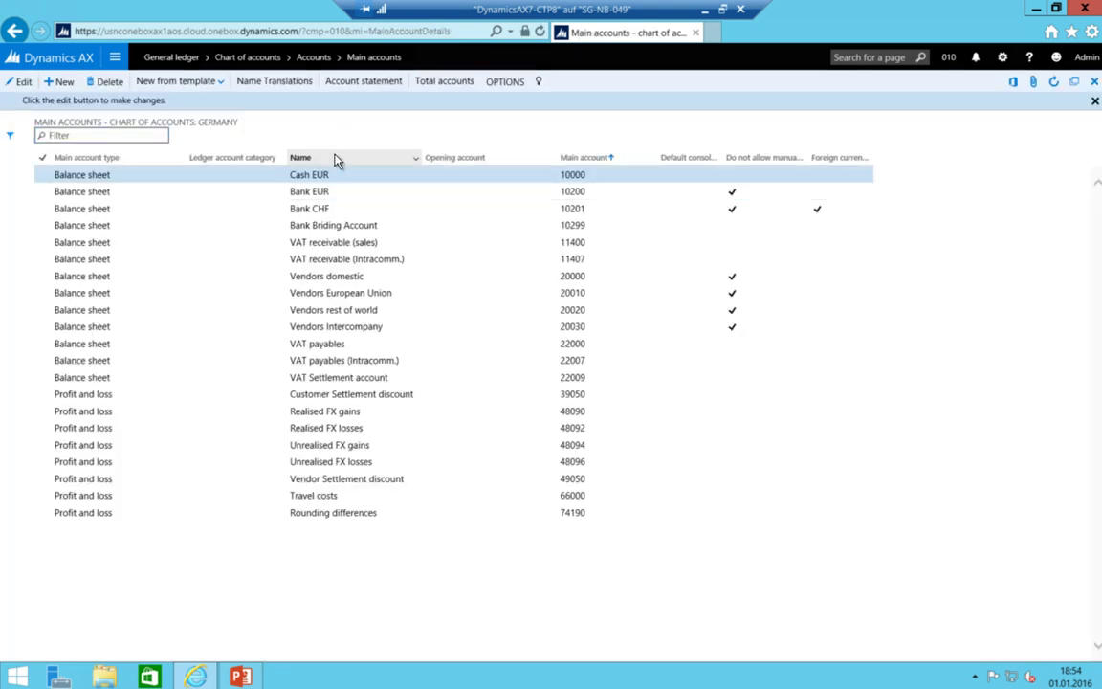
Create a main account 11000 named Customers Domestic
key(alt+n)
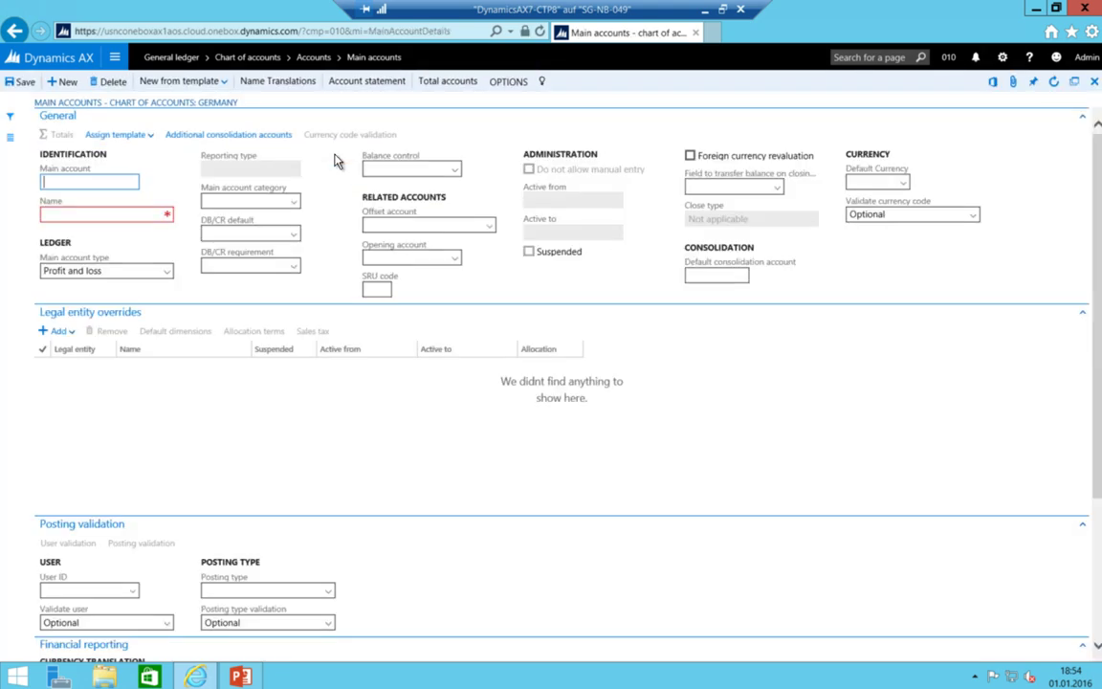
text(11000)
key(Tab)
text(Customers DFomes)
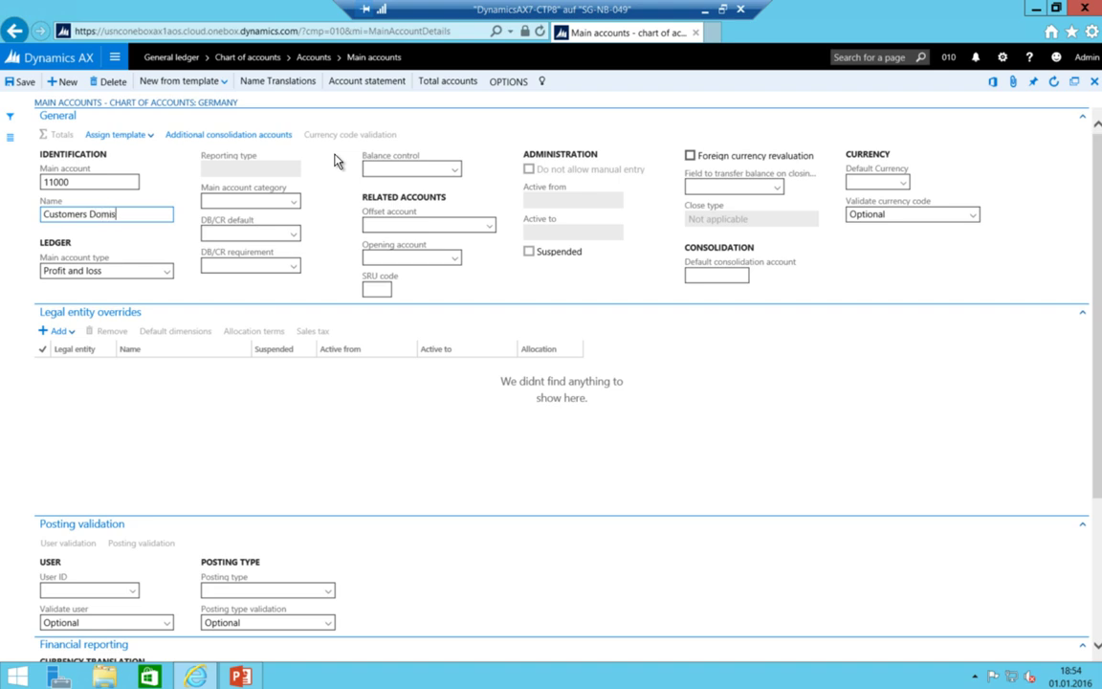
text(ti)
Set the main account type of account 11000 to Balance sheet
key(Tab)
key(alt+Down)
key(Down)
key(Down)
key(Down)
key(Return)
key(Tab)
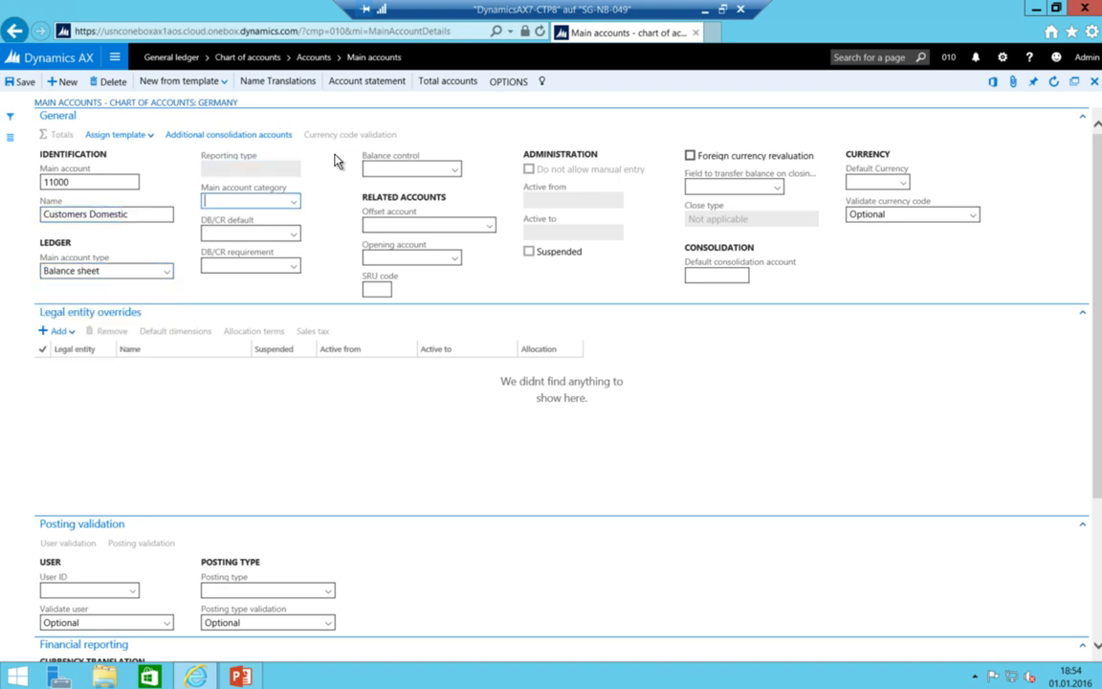
Disallow manual entry for main account 11000, Customers Domestic
key(Tab)
key(Tab)
key(Tab)
key(Tab)
key(Tab)
key(Tab)
key(Tab)
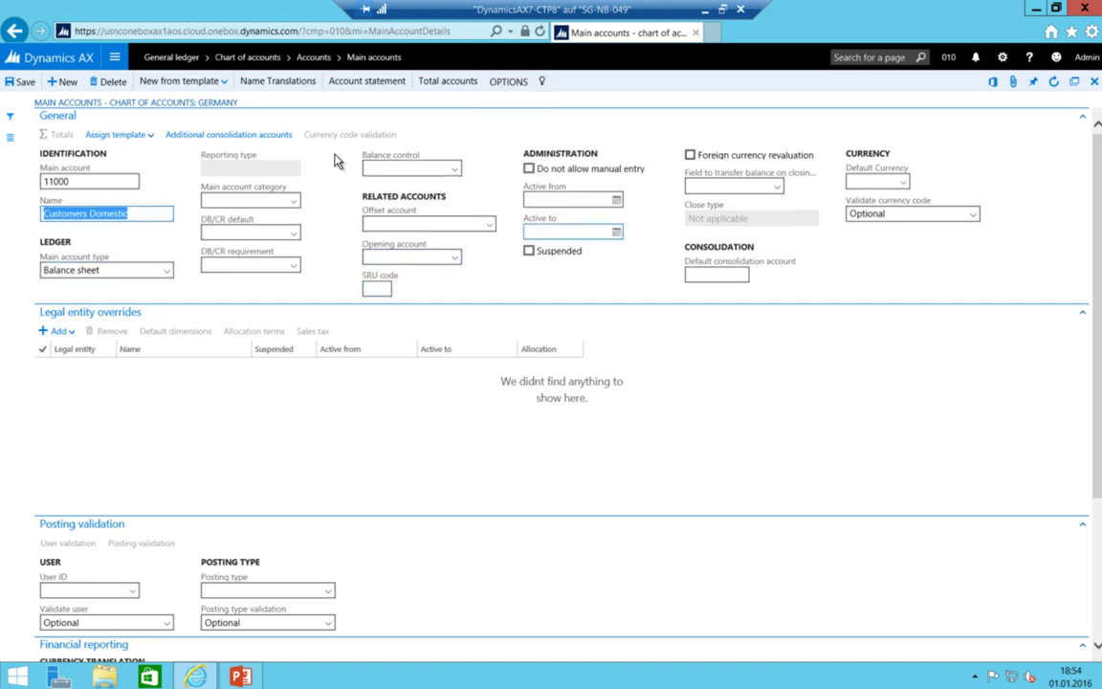
click(529, 170)
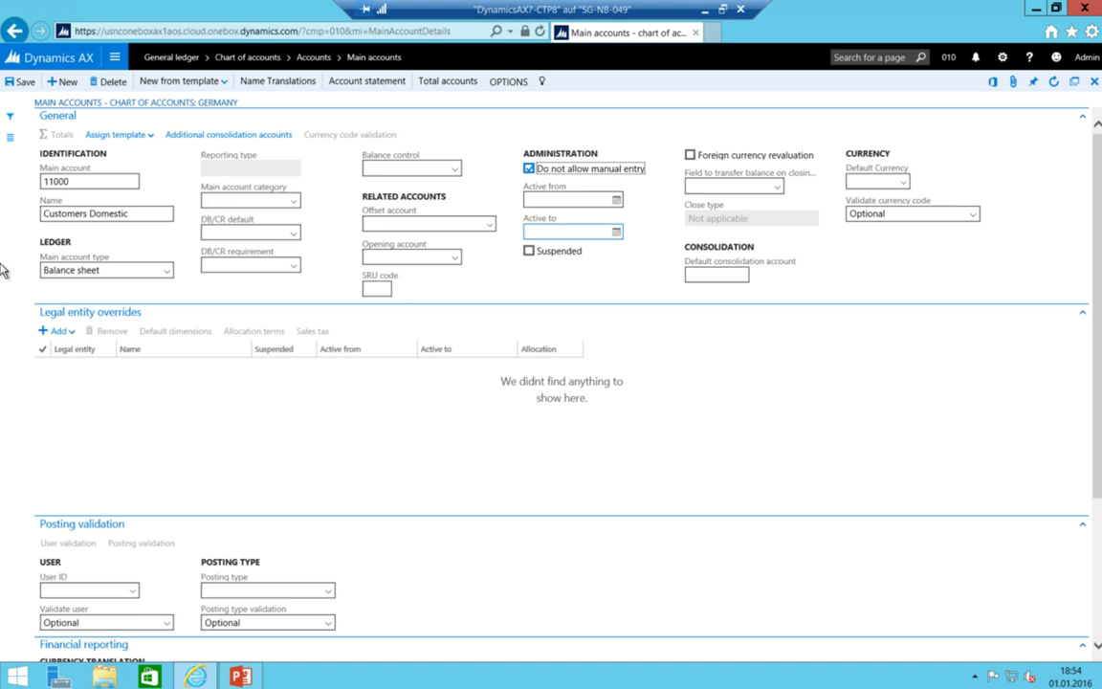
click(72, 181)
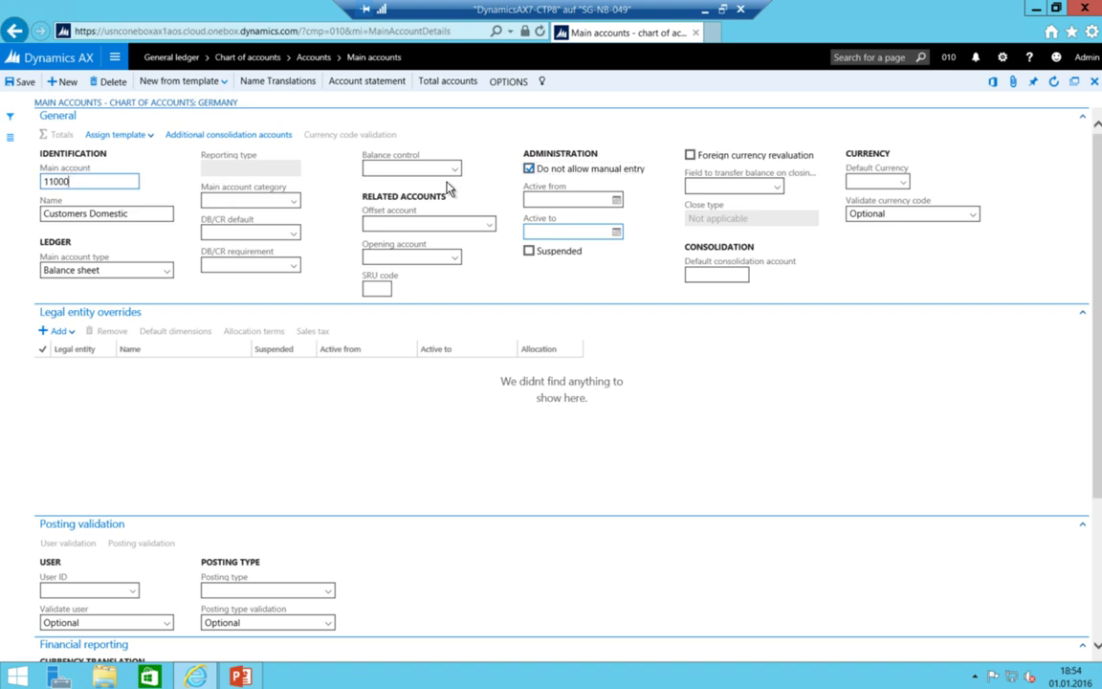
Create a main account 11010 named Customers European Union
key(alt+n)
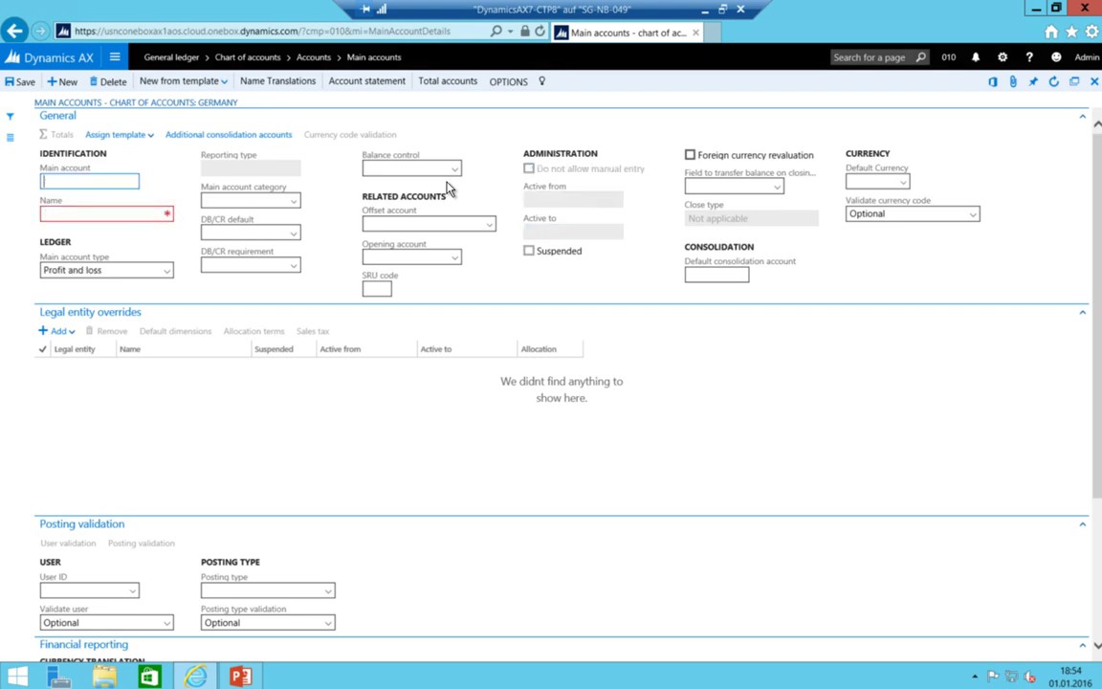
text(11010)
key(Tab)
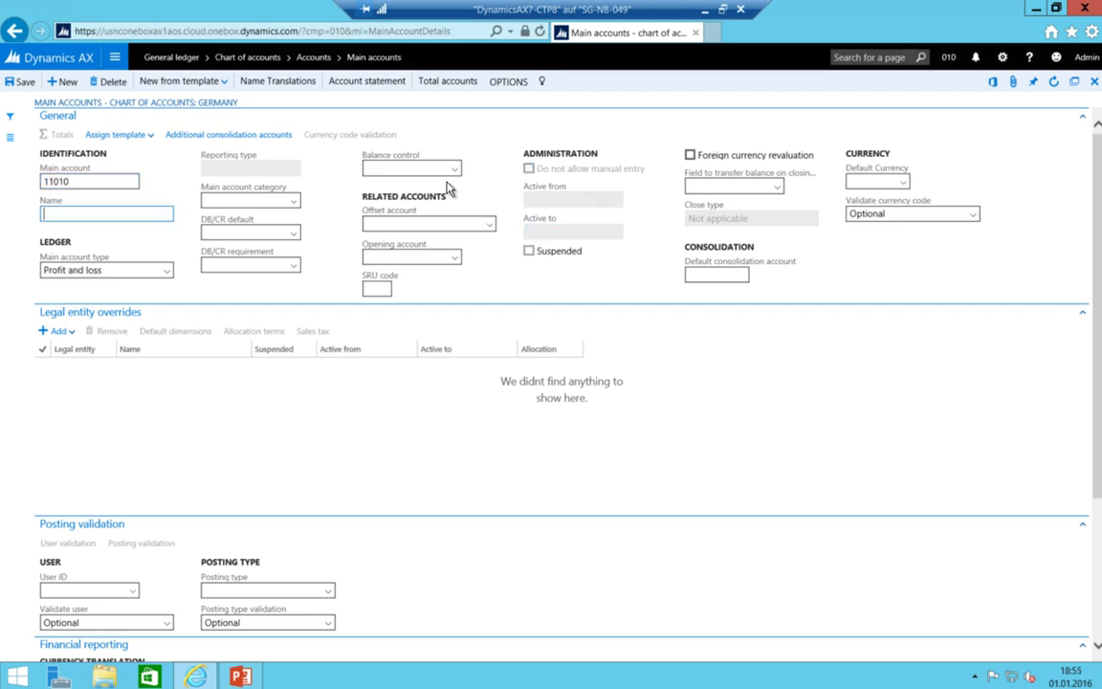
text(Customers European Uln)
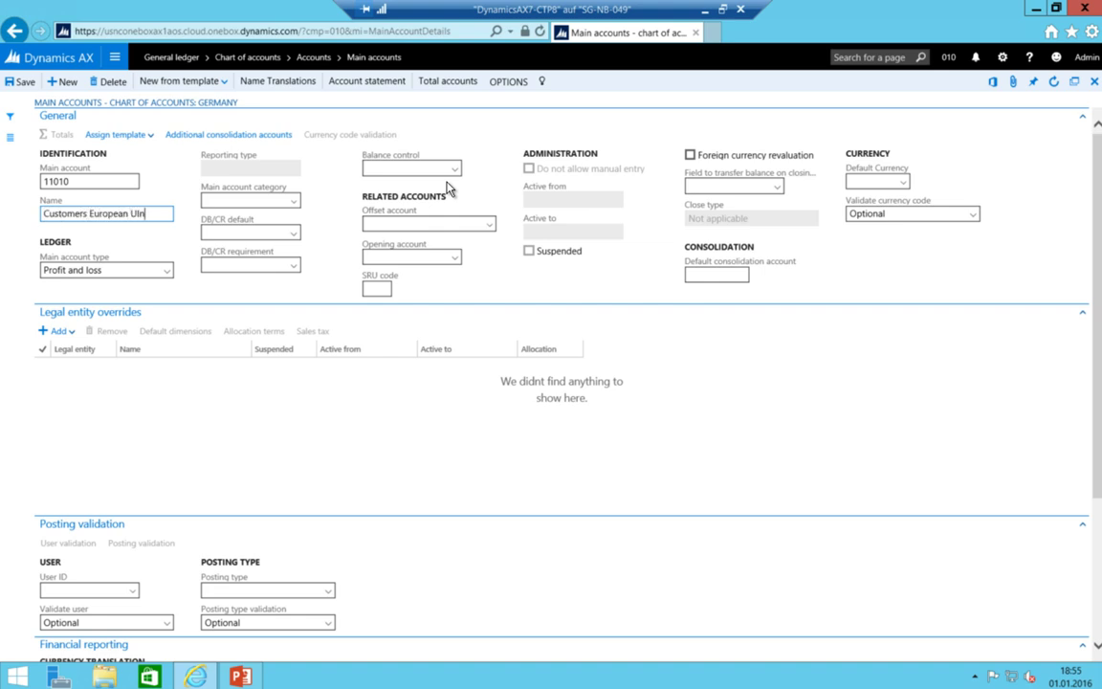
key(BackSpace)
key(BackSpace)
text(nion)
Set the main account type of account 11010 to Balance sheet
key(Tab)
key(alt+Down)
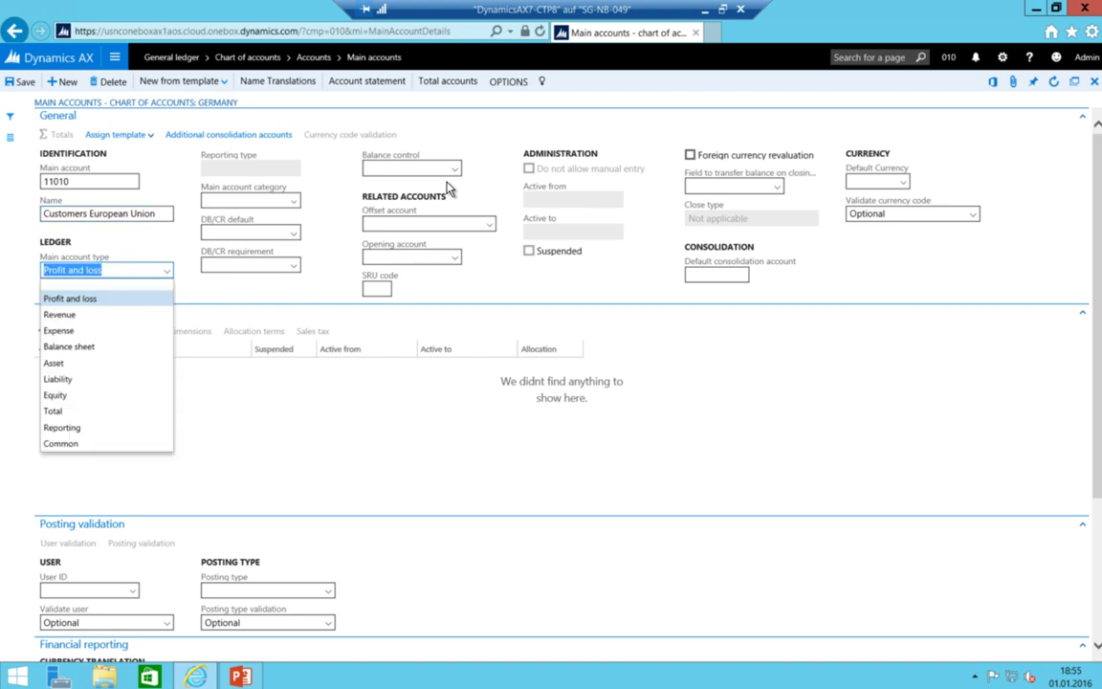
key(Down)
key(Down)
key(Down)
key(Tab)
key(Tab)
key(Tab)
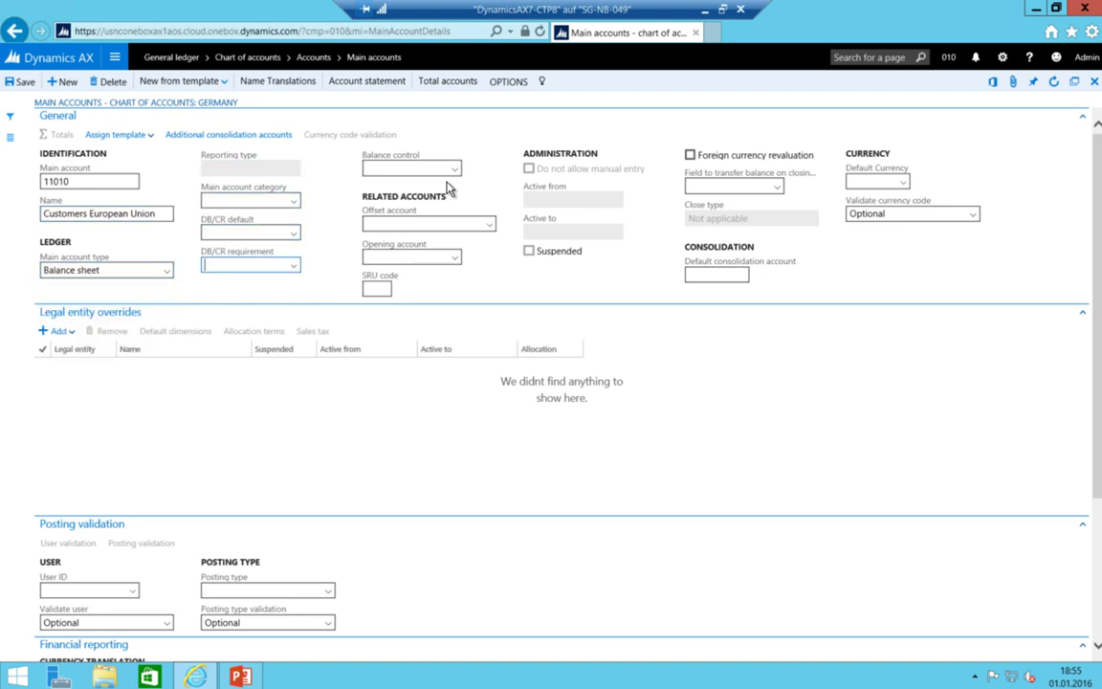
Save account 11010 and disallow manual entry for it
key(Tab)
key(Tab)
key(Tab)
key(Tab)
key(Tab)
key(Tab)
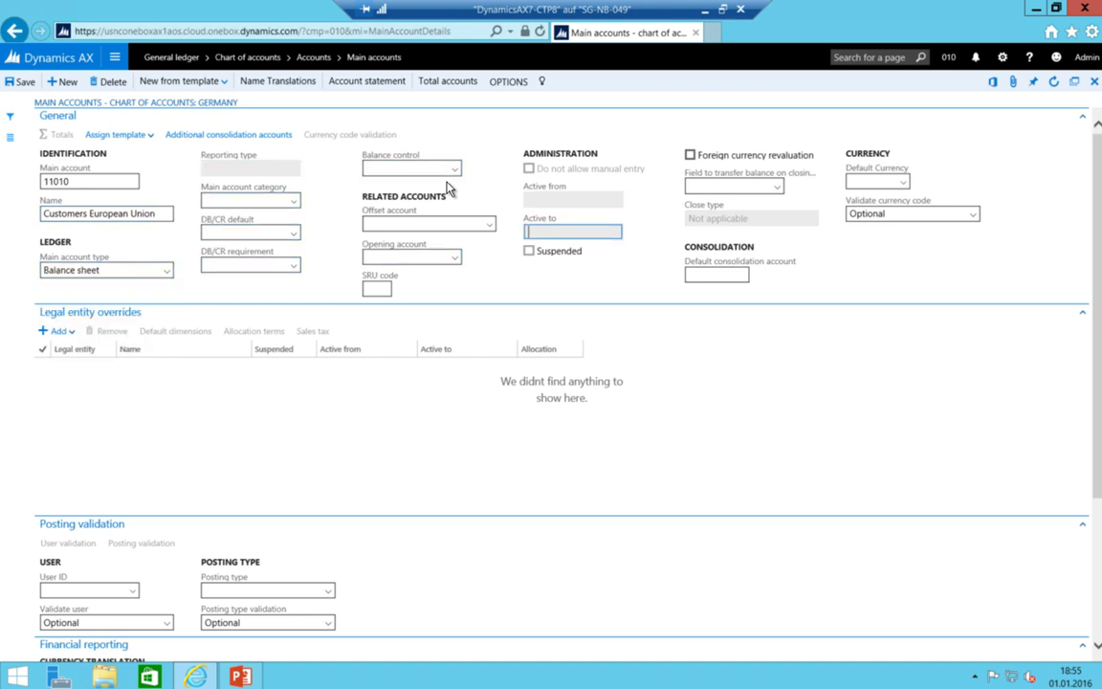
key(alt+s)
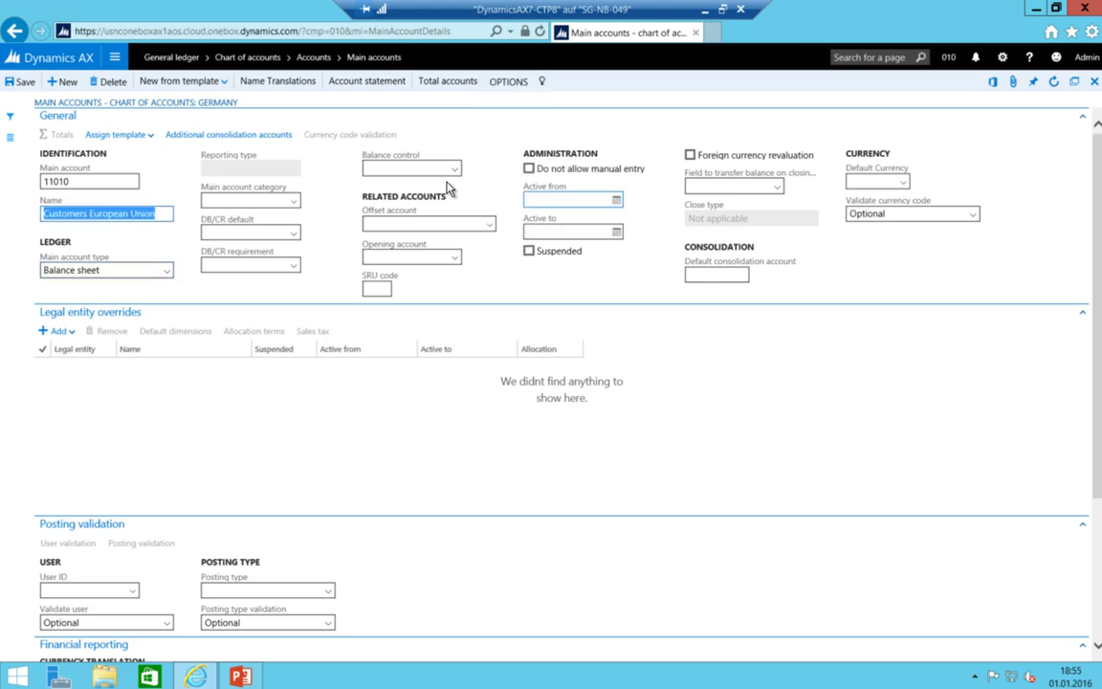
click(527, 169)
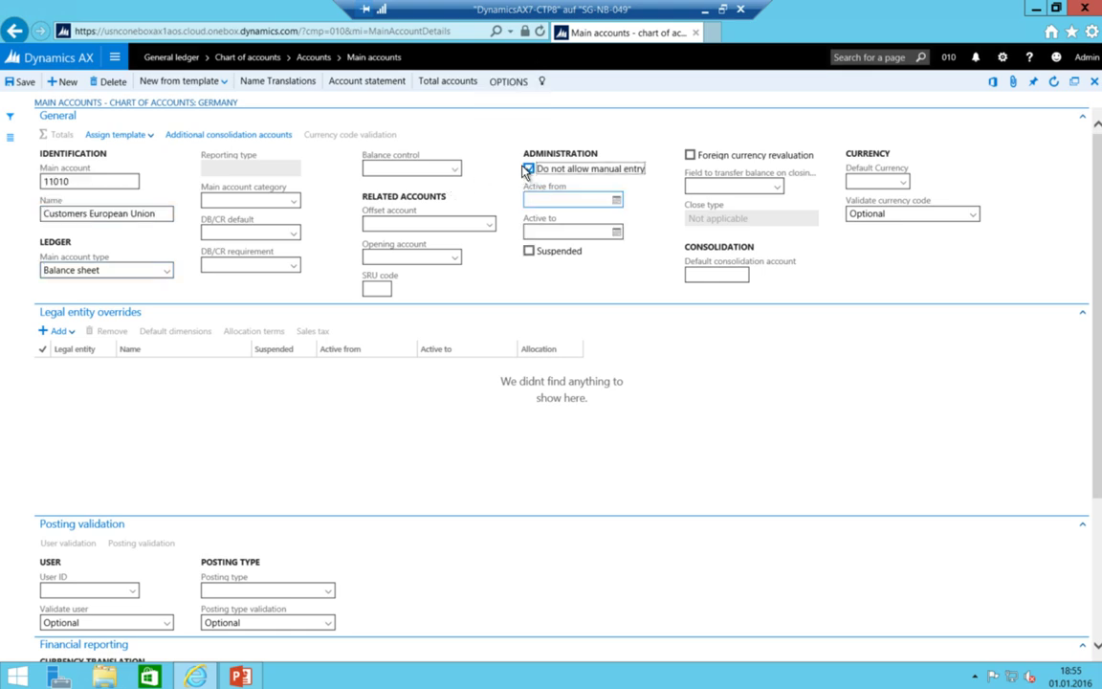
Create a main account 11020 named Customers Rest of World
key(alt+n)
text(11)
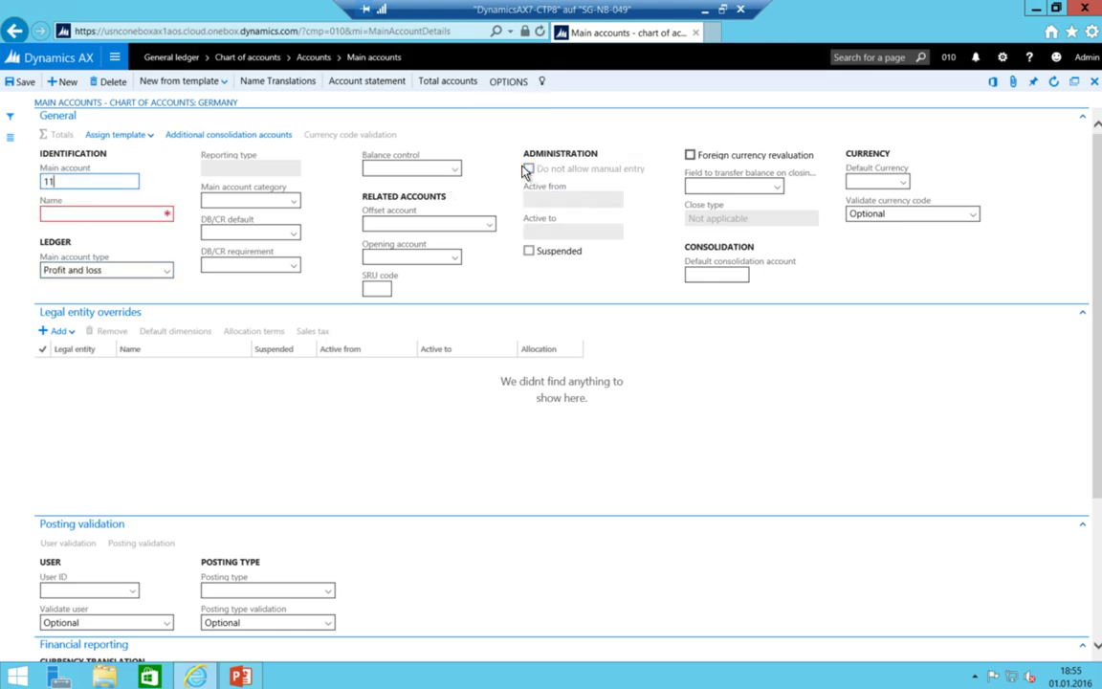
text(020)
key(Tab)
text(Customer)
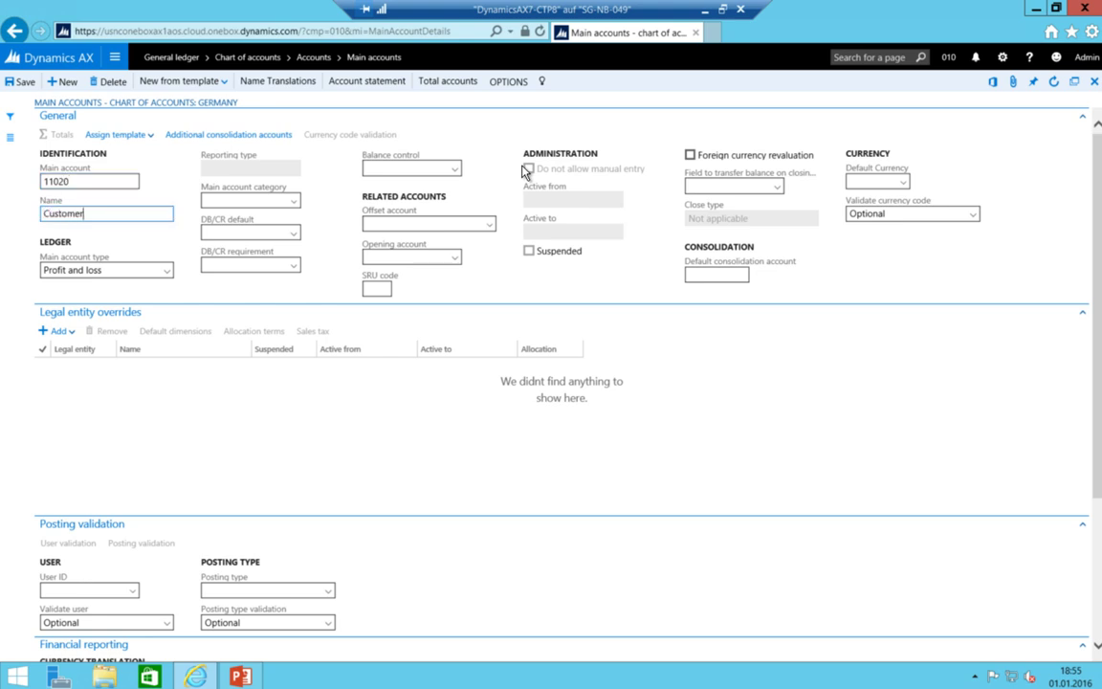
text(s Rest of World)
Set account 11020 to the Balance sheet main account type and disallow manual entry
key(Tab)
key(alt+Down)
key(Down)
key(Down)
key(Down)
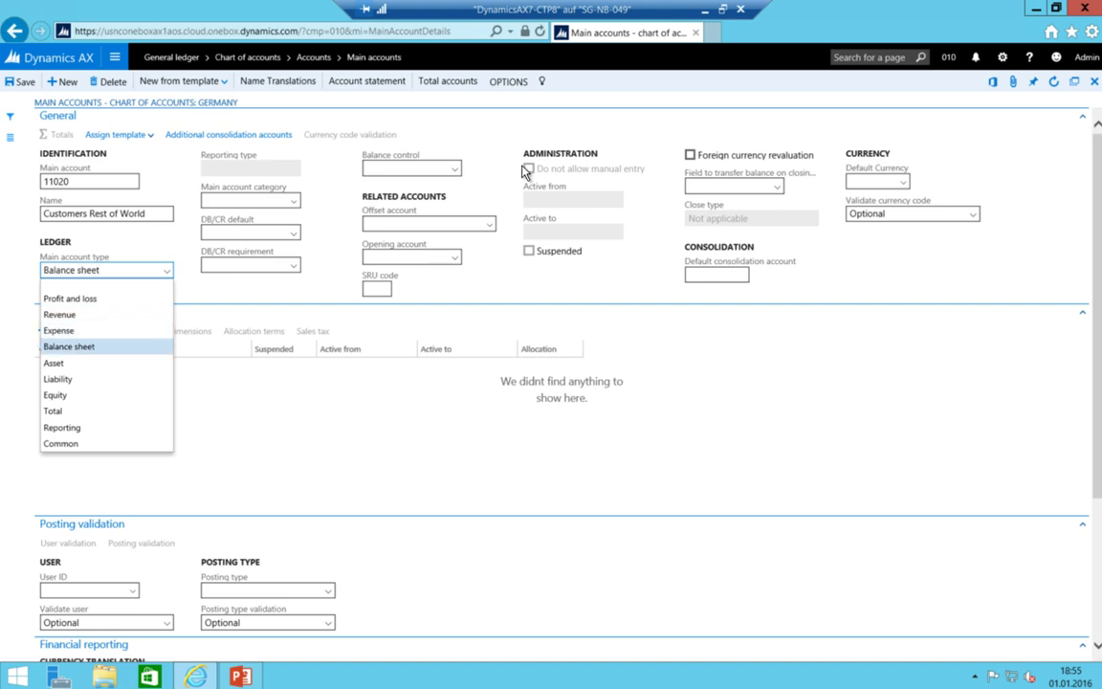
key(Return)
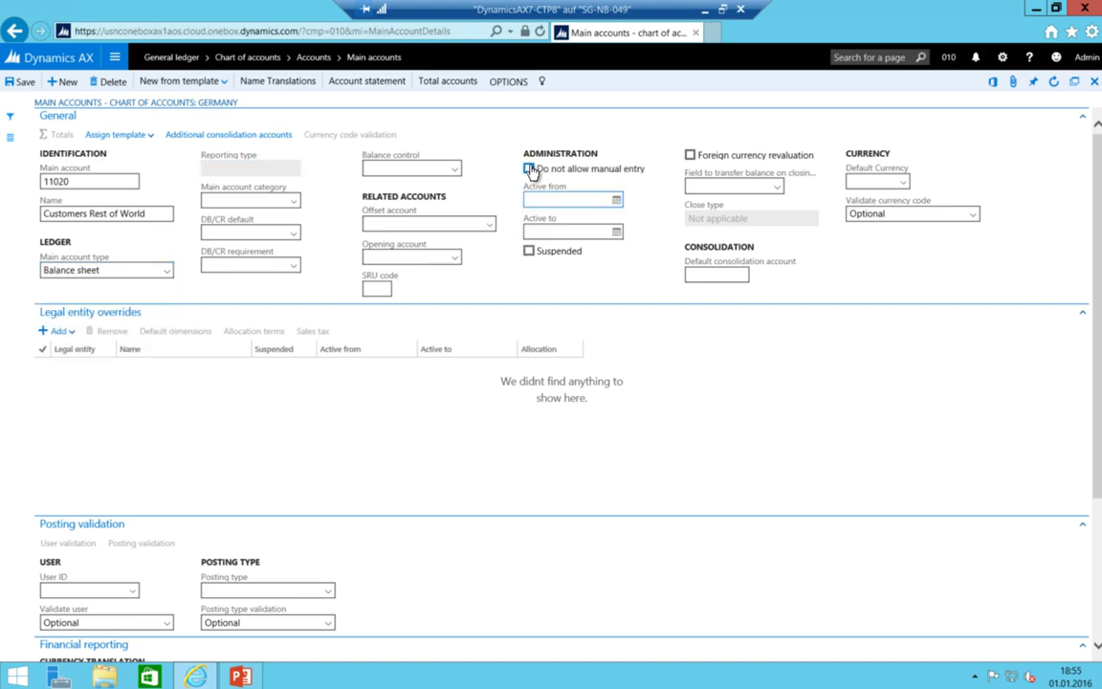
click(530, 170)
Create a main account 11050 named Intercompany Customers
key(alt+n)
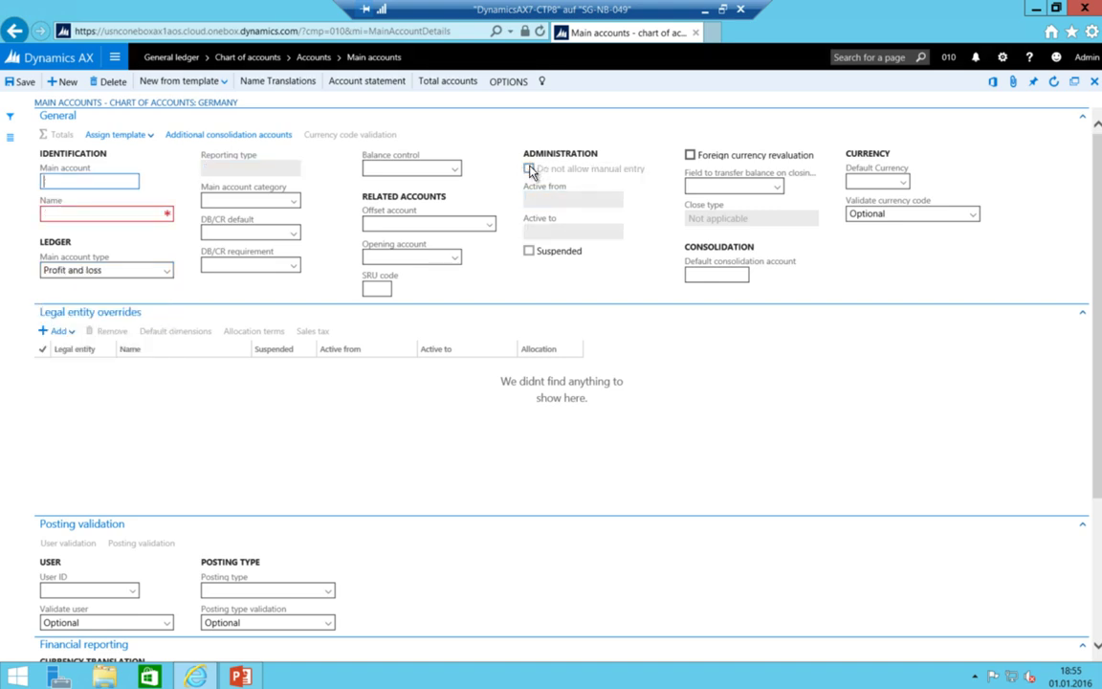
text(11050)
key(Tab)
text(Cash and)
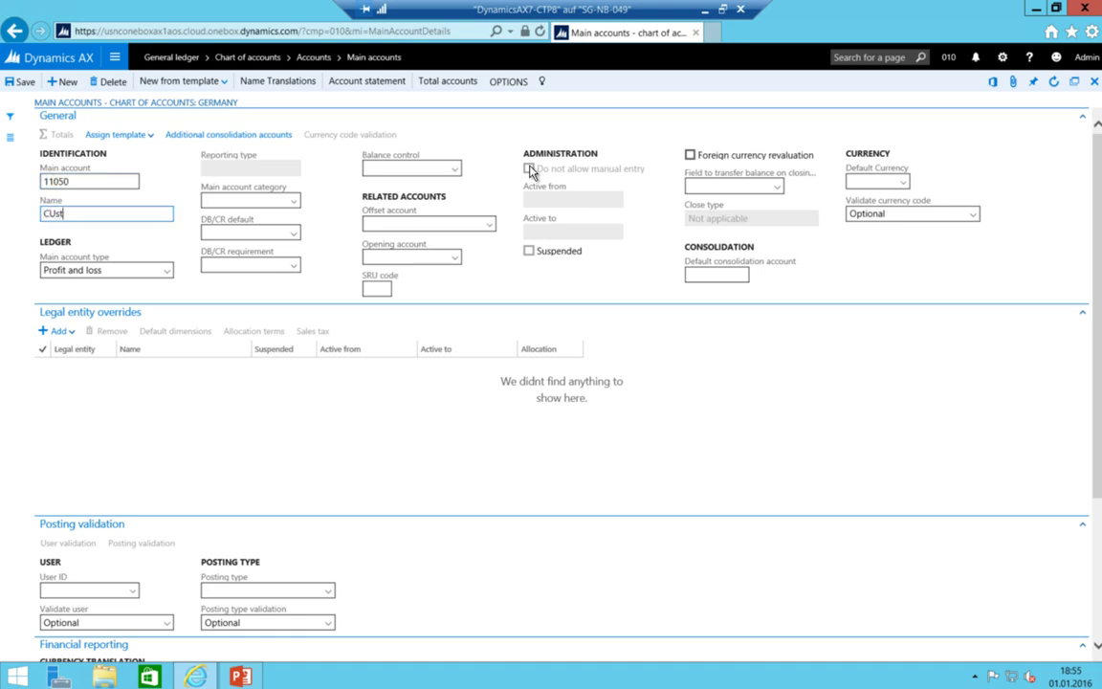
key(BackSpace)
key(BackSpace)
key(BackSpace)
key(BackSpace)
key(BackSpace)
key(BackSpace)
key(BackSpace)
text(ntercompany CVuustomers)
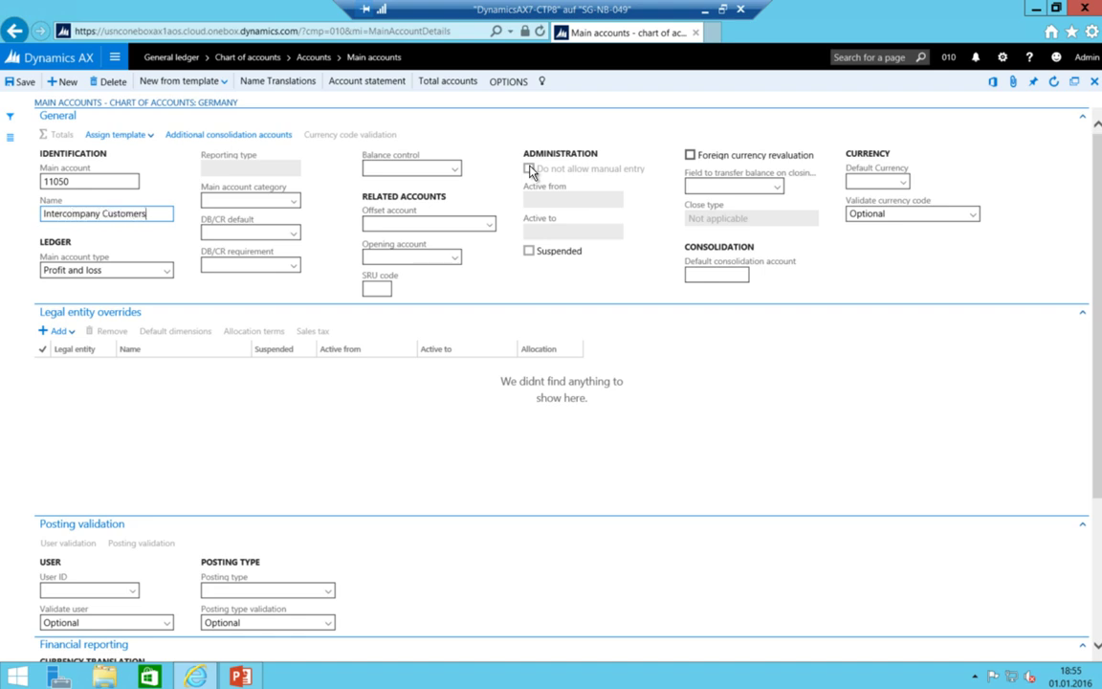
Set account 11050 to the Balance sheet main account type and disallow manual entry
key(Tab)
key(alt+Down)
key(Down)
key(Down)
key(Down)
key(Return)
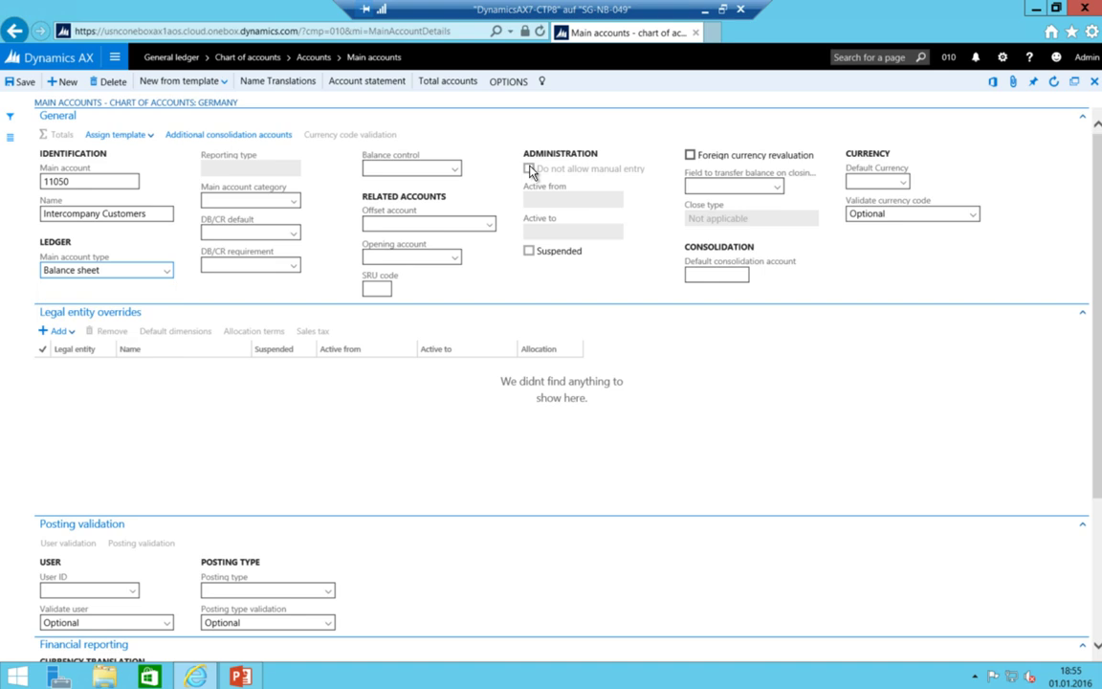
click(529, 169)
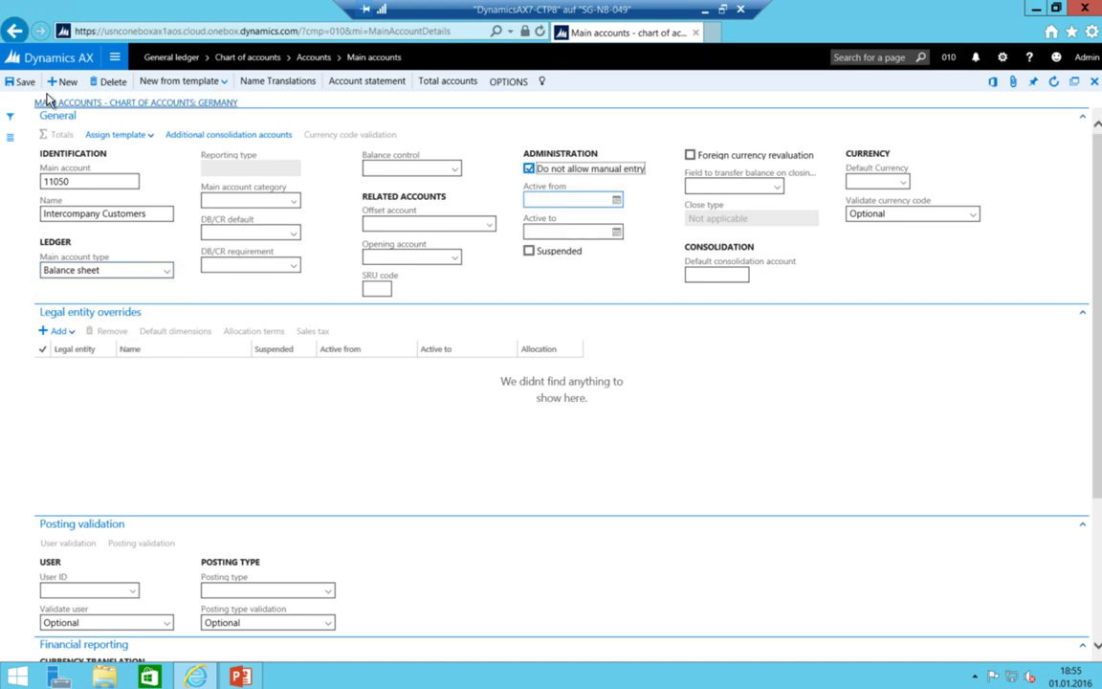
Open the Customer posting profiles page from the Accounts receivable setup
click(114, 59)
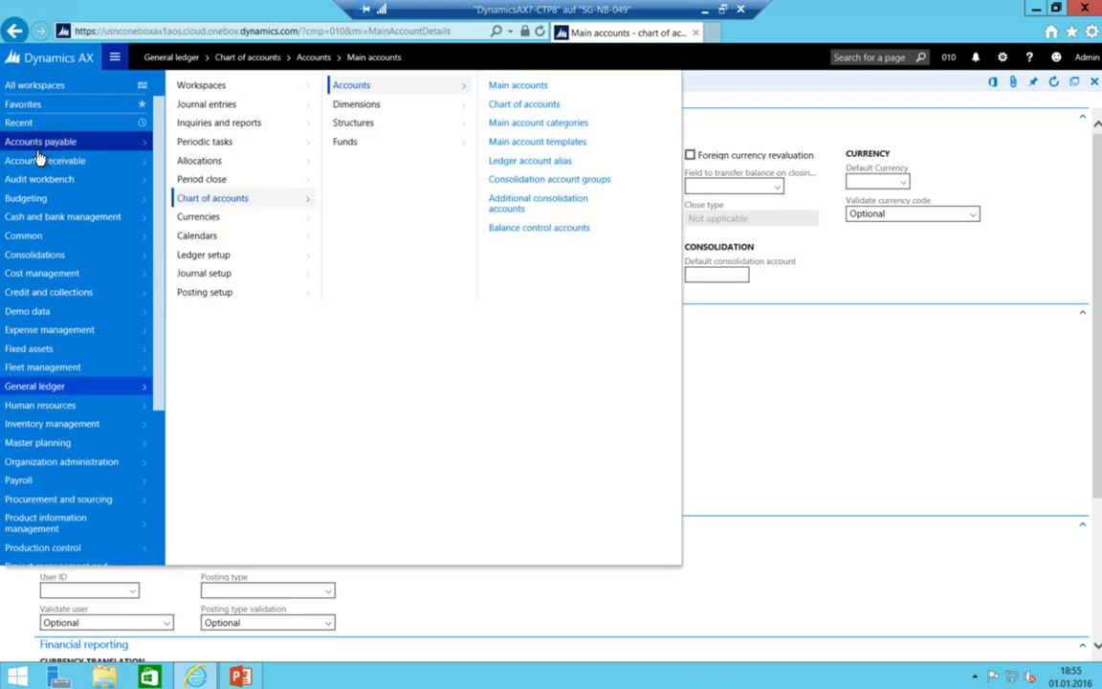
click(45, 163)
click(277, 218)
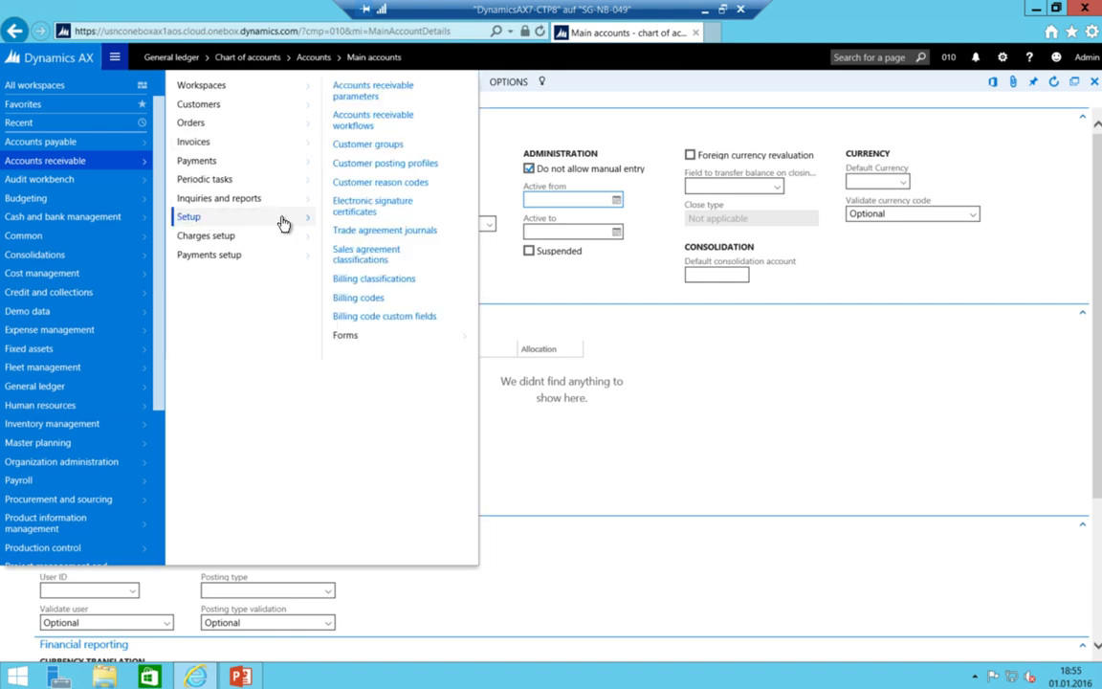
click(392, 164)
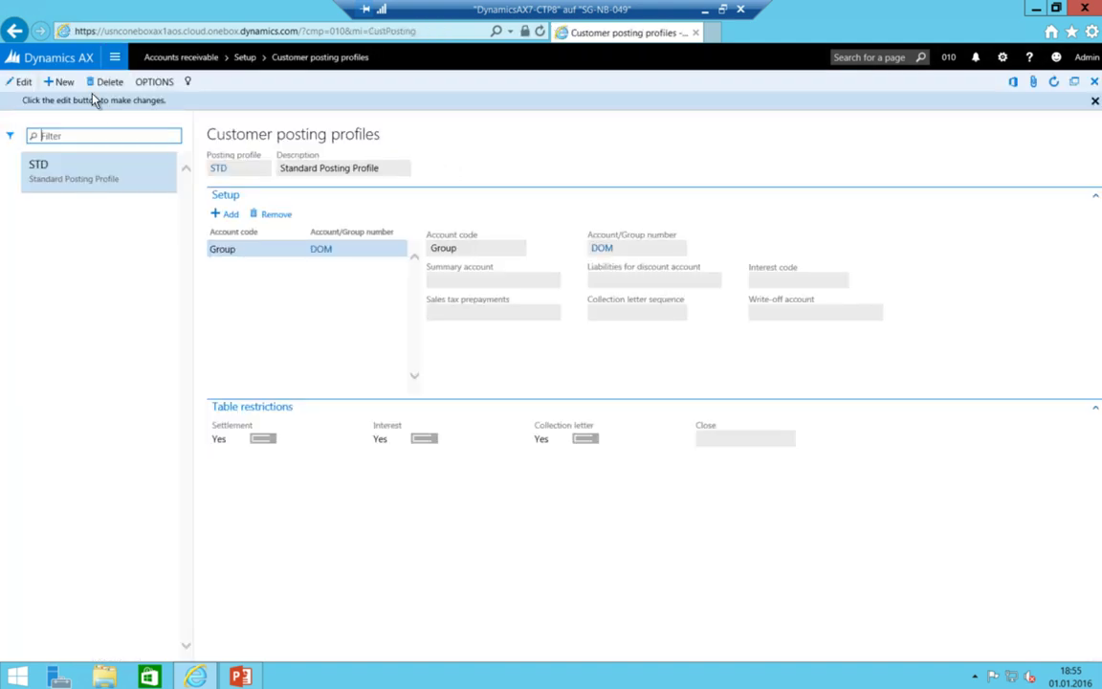
Edit the STD posting profile and assign summary account 11000 to the DOM group line
click(19, 81)
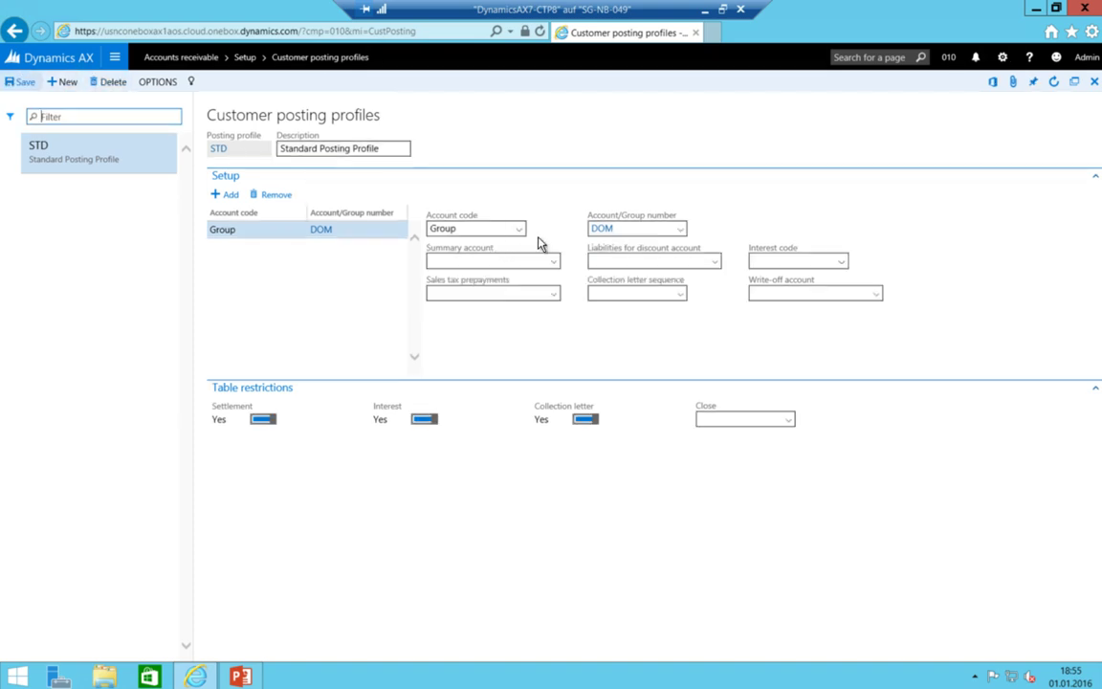
click(554, 261)
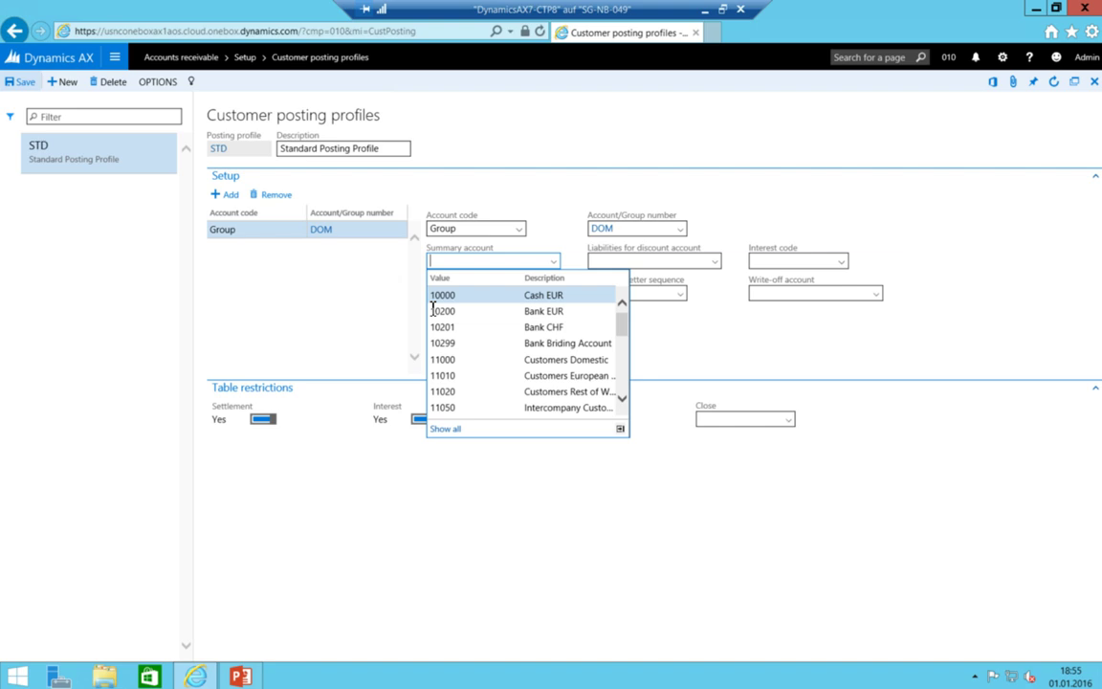
click(457, 358)
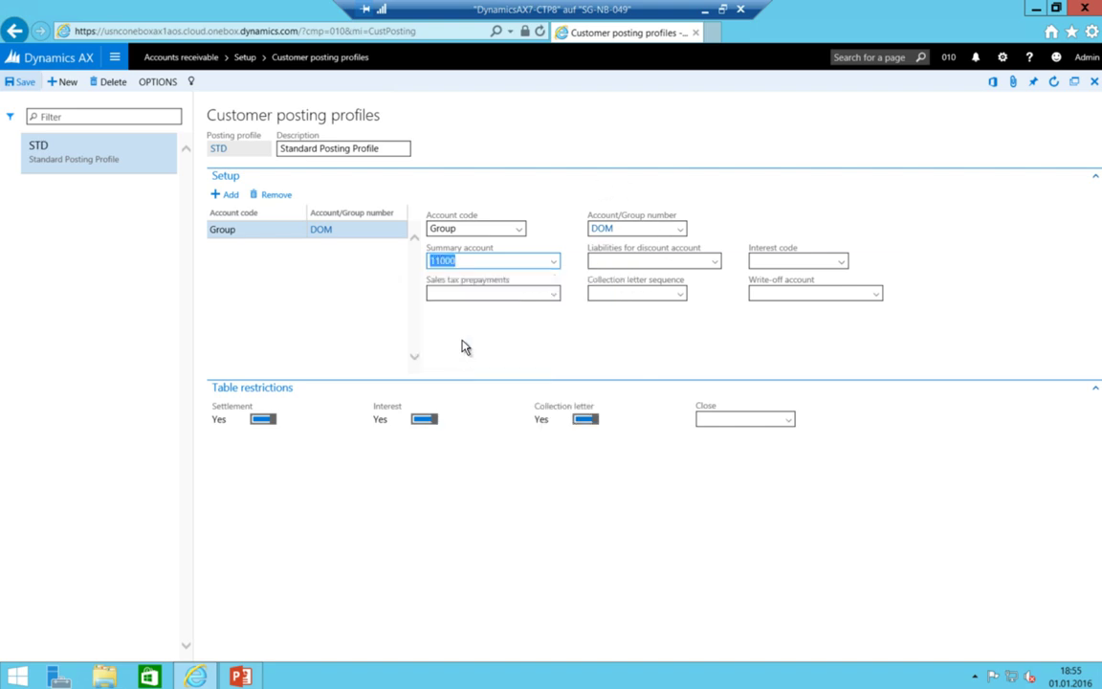
click(483, 261)
Add a setup line to the STD profile with account code Group and group number EU
key(alt+n)
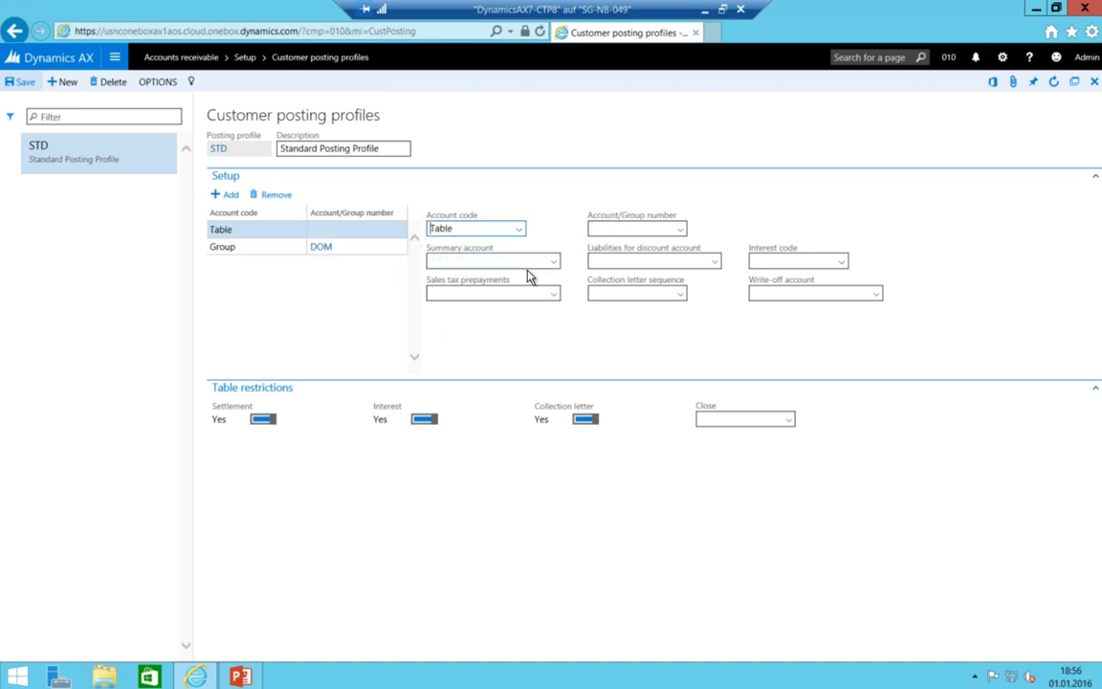
key(alt+Down)
key(Down)
key(Return)
key(Tab)
key(alt+Down)
key(Down)
key(Tab)
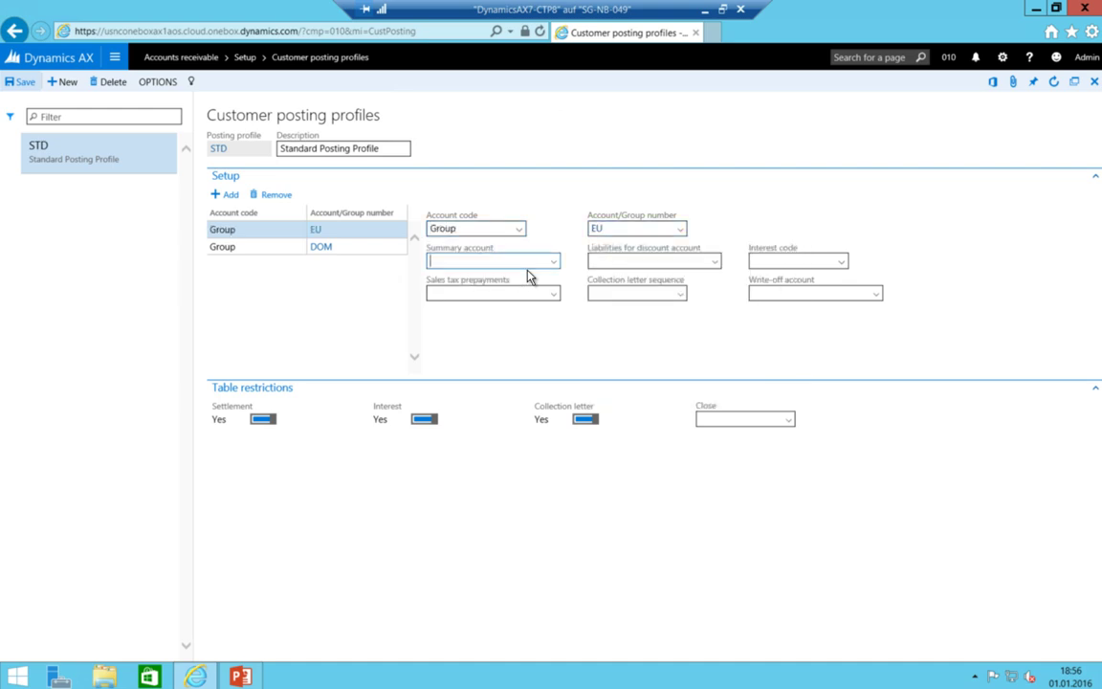
Assign summary account 11010, Customers European Union, to the EU group line
key(alt+Down)
key(Down)
key(Down)
key(Down)
key(Down)
key(Down)
key(Return)
Add a setup line to the STD profile with account code Group and group number IC
key(alt+n)
key(alt+Down)
key(Down)
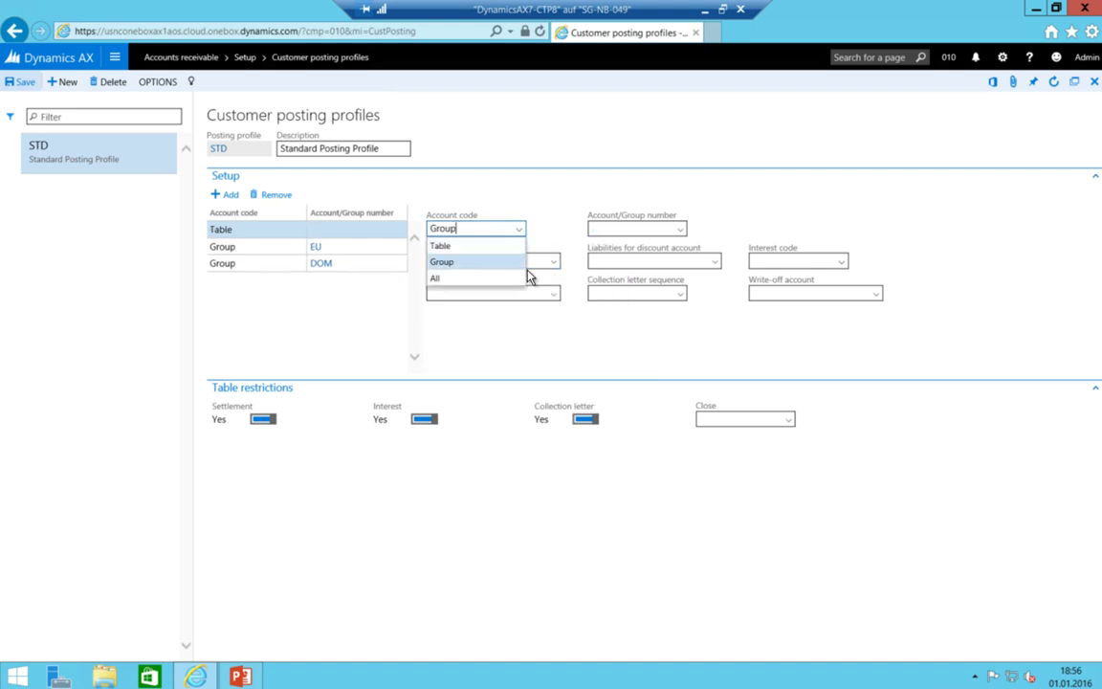
key(Tab)
key(alt+Down)
key(Down)
key(Down)
key(Return)
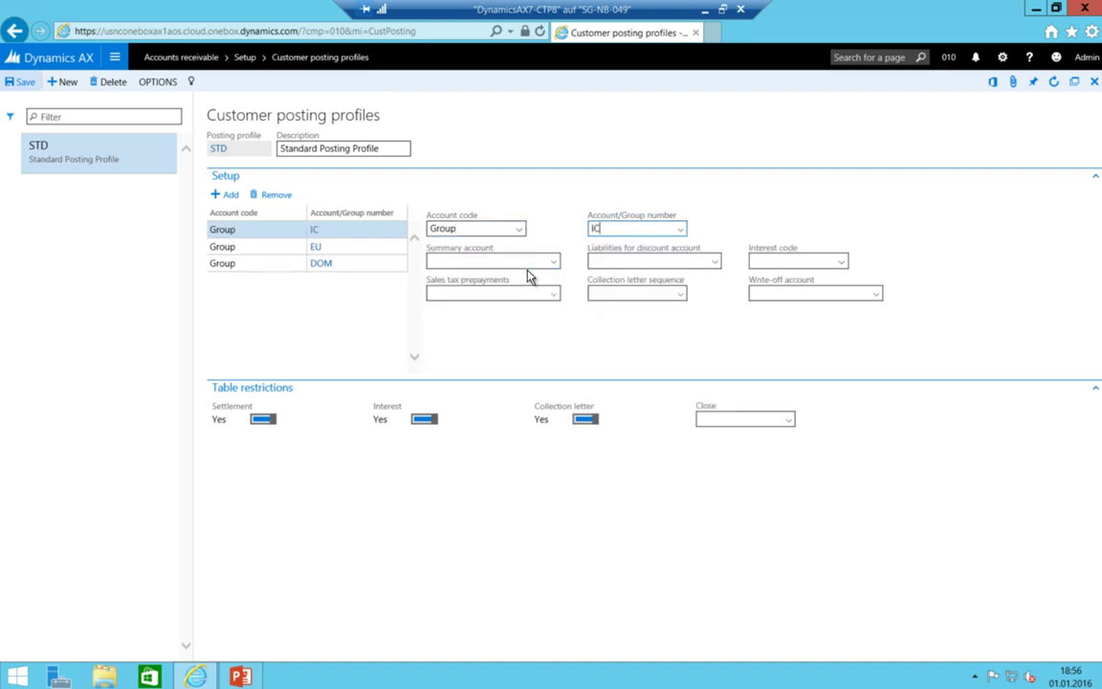
Assign summary account 11050, Intercompany Customers, to the IC group line
key(Tab)
key(alt+Down)
key(Down)
key(Down)
key(Down)
key(Down)
key(Down)
key(Down)
key(Down)
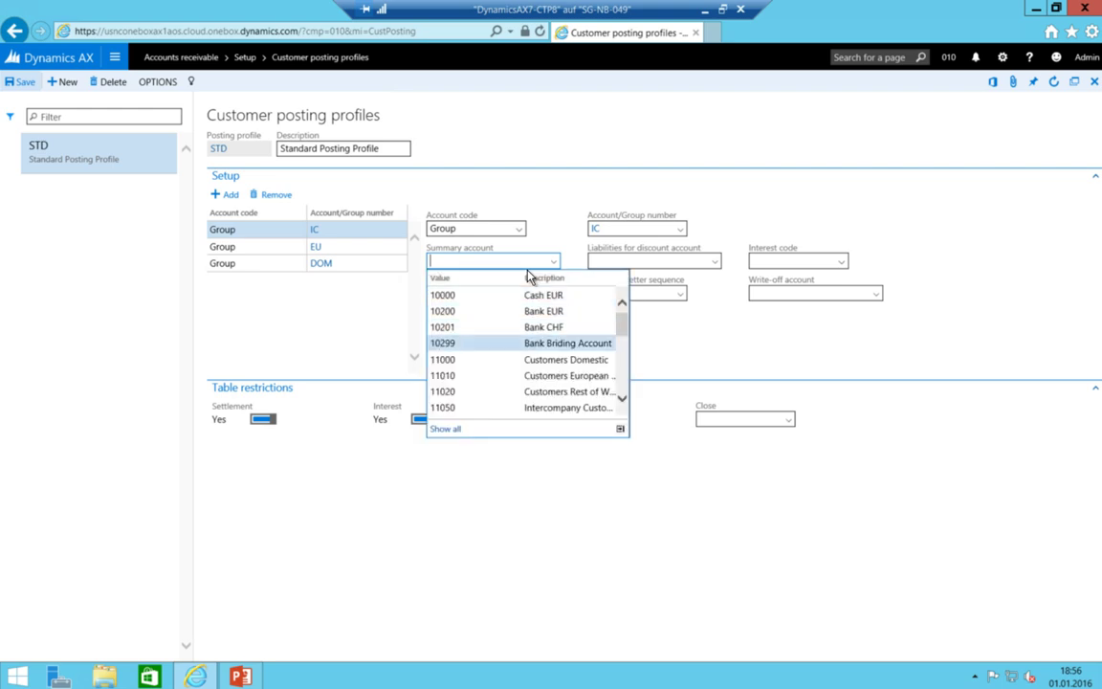
key(Return)
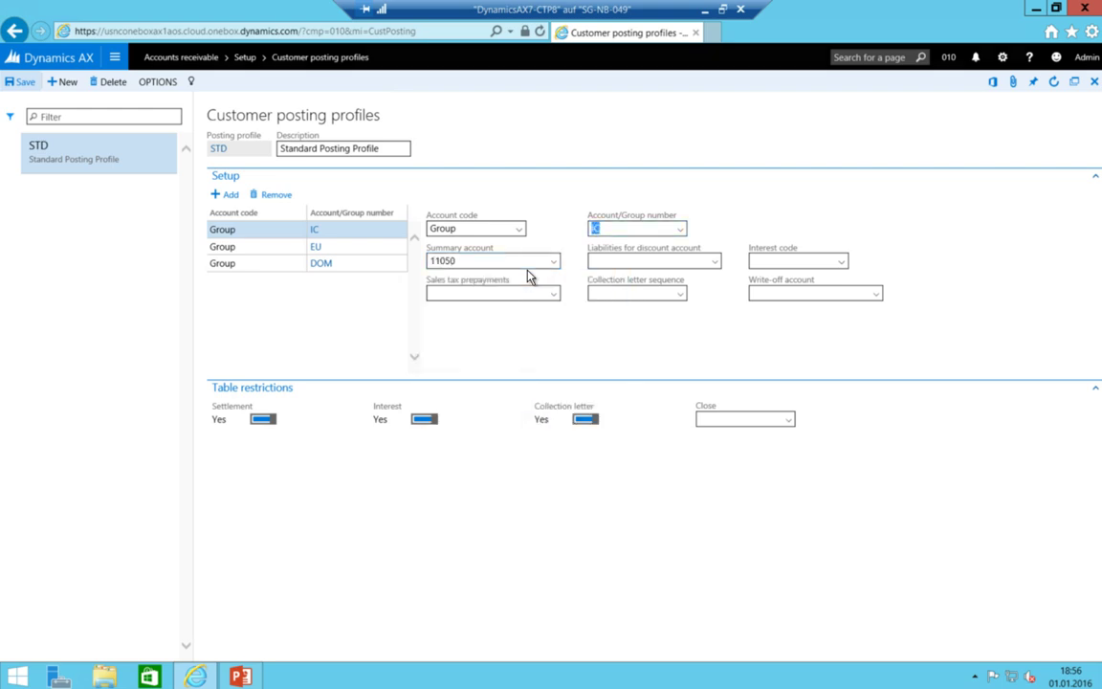
Add a setup line to the STD profile with account code Group and group number ROW
key(alt+n)
key(alt+Down)
key(Down)
key(Return)
key(Tab)
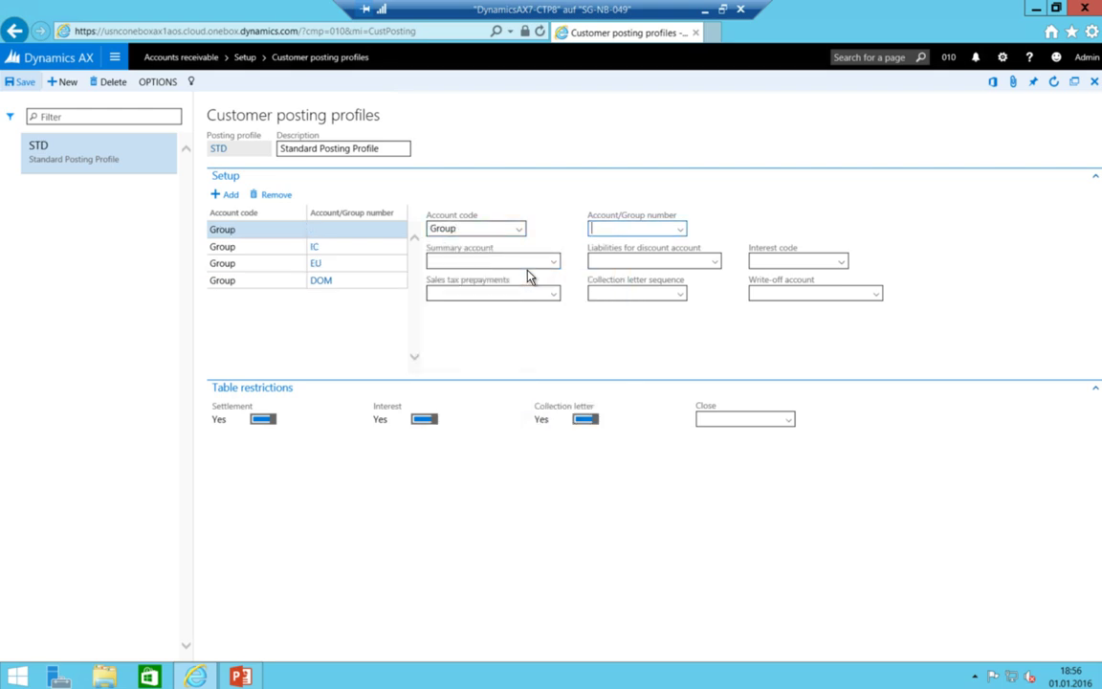
key(alt+Down)
key(Down)
key(Down)
key(Down)
key(Return)
Assign summary account 11020, Customers Rest of World, to the ROW group line
key(Tab)
key(alt+Down)
key(Down)
key(Down)
key(Down)
key(Down)
key(Down)
key(Down)
key(Return)
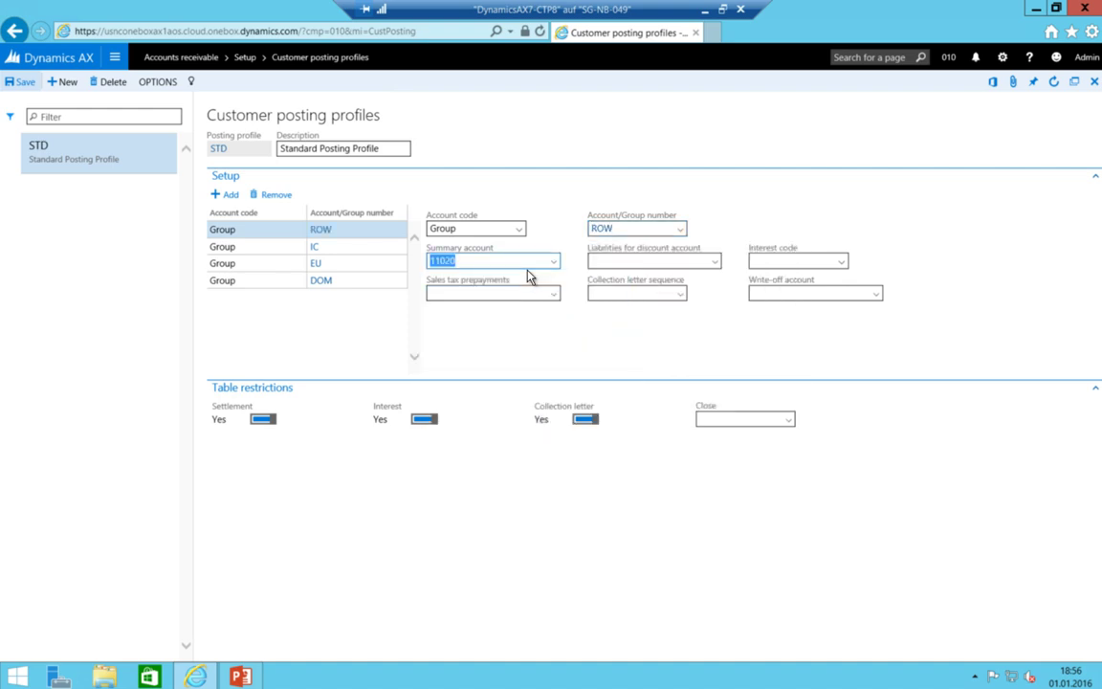
key(shift+Tab)
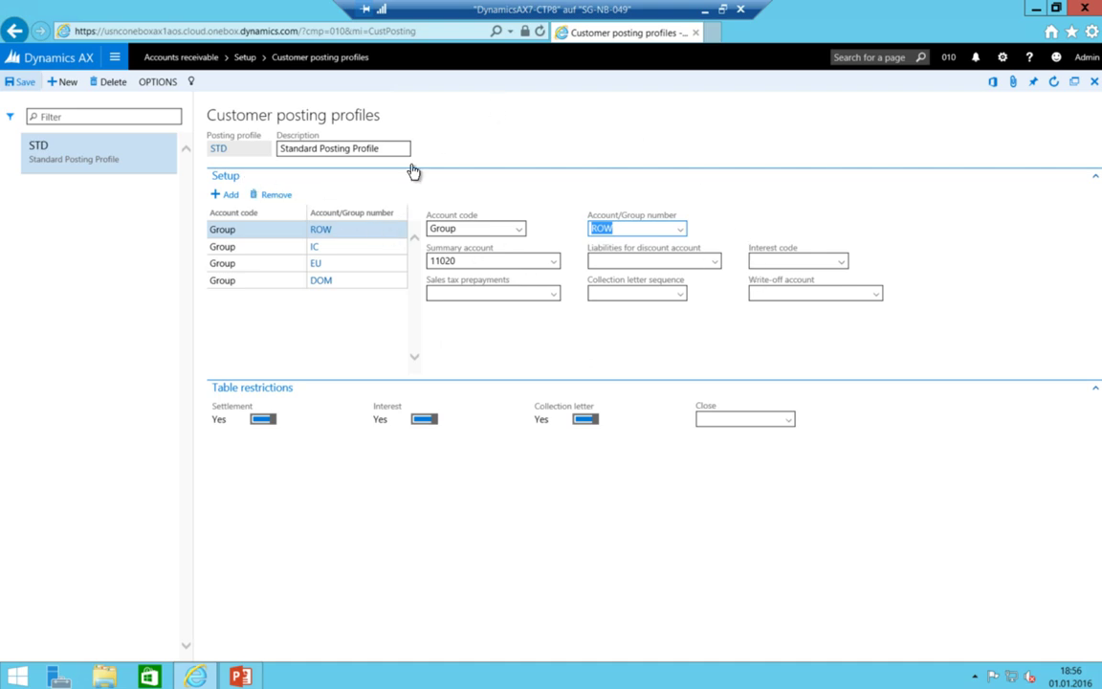
Set the default posting profile to STD in the ledger and sales tax section of the accounts receivable parameters
click(115, 59)
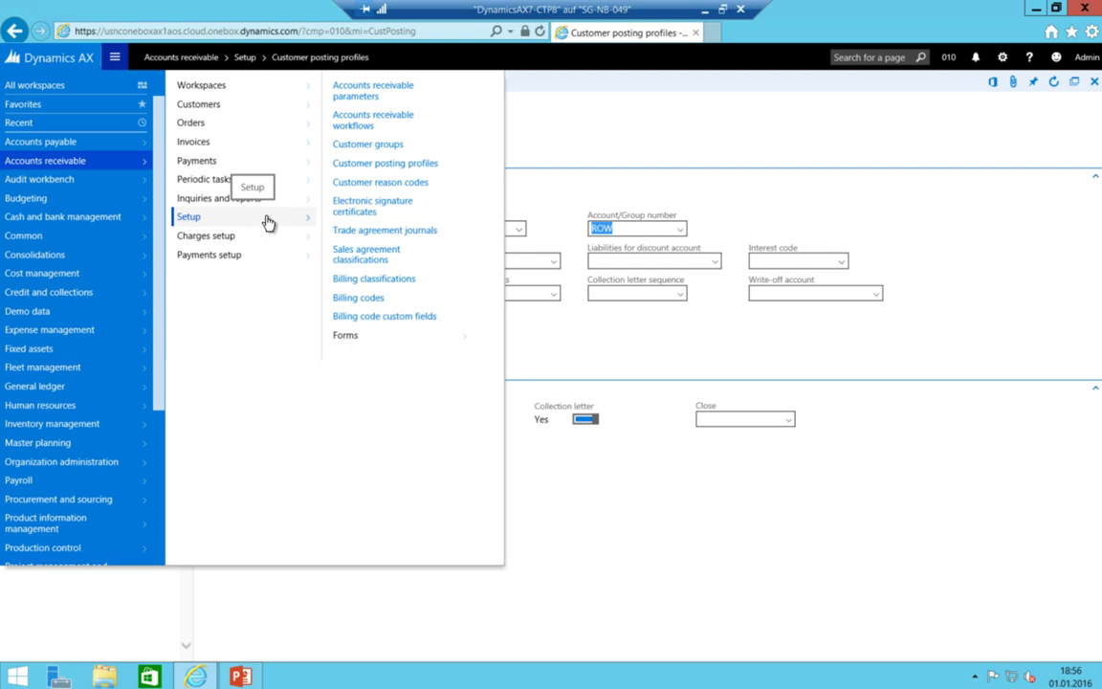
click(346, 95)
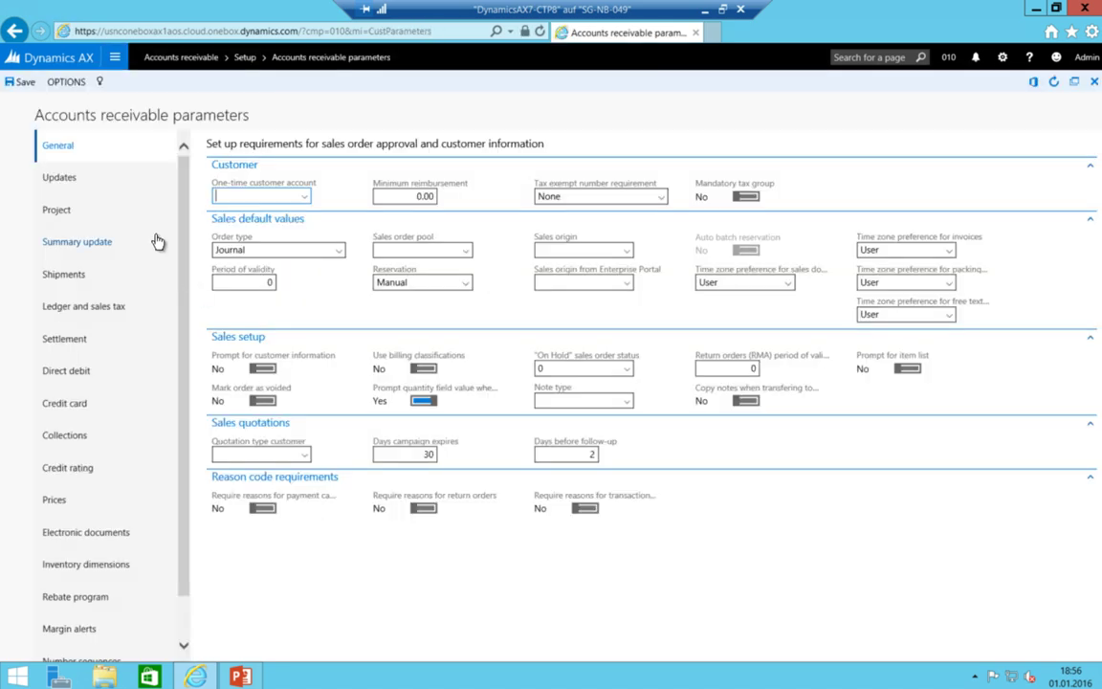
click(86, 307)
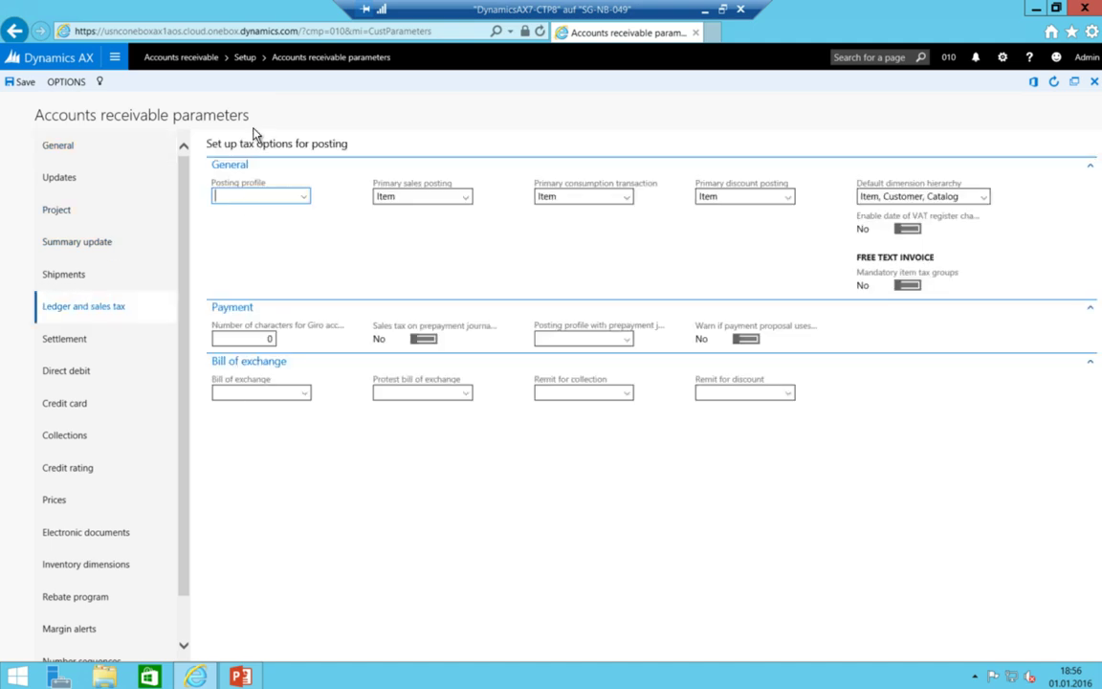
click(304, 199)
click(253, 229)
Set the maximum penny difference and the maximum overpayment or underpayment to 0.99 in the settlement parameters
click(72, 344)
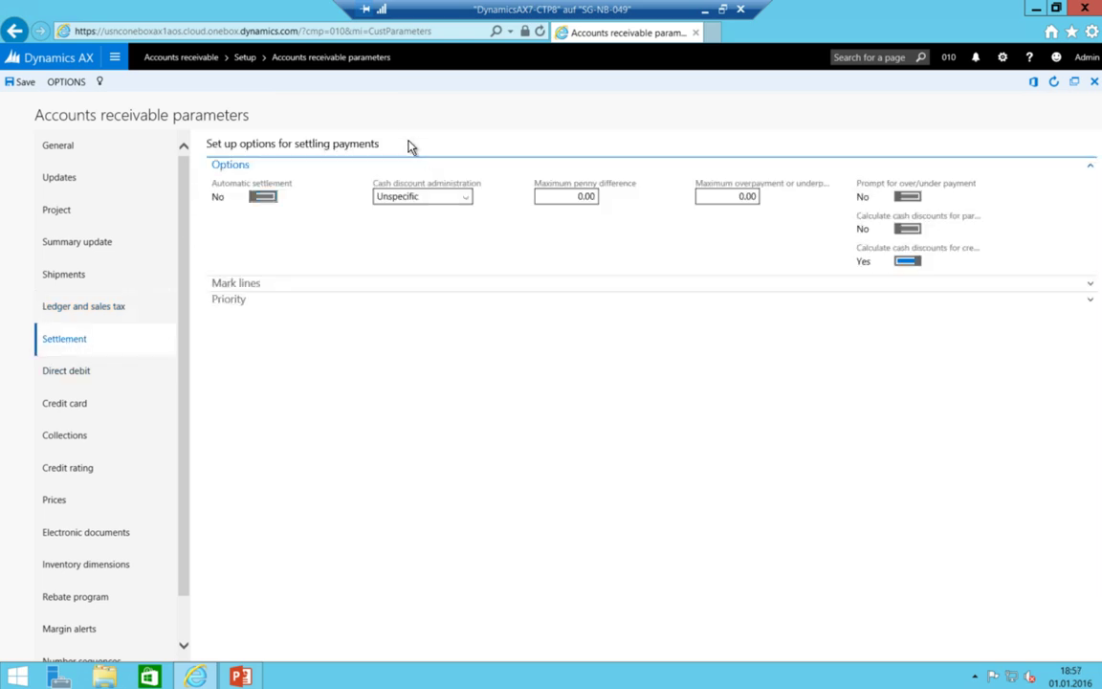
click(585, 198)
text(0.99)
key(Tab)
text(0.99)
key(shift+Tab)
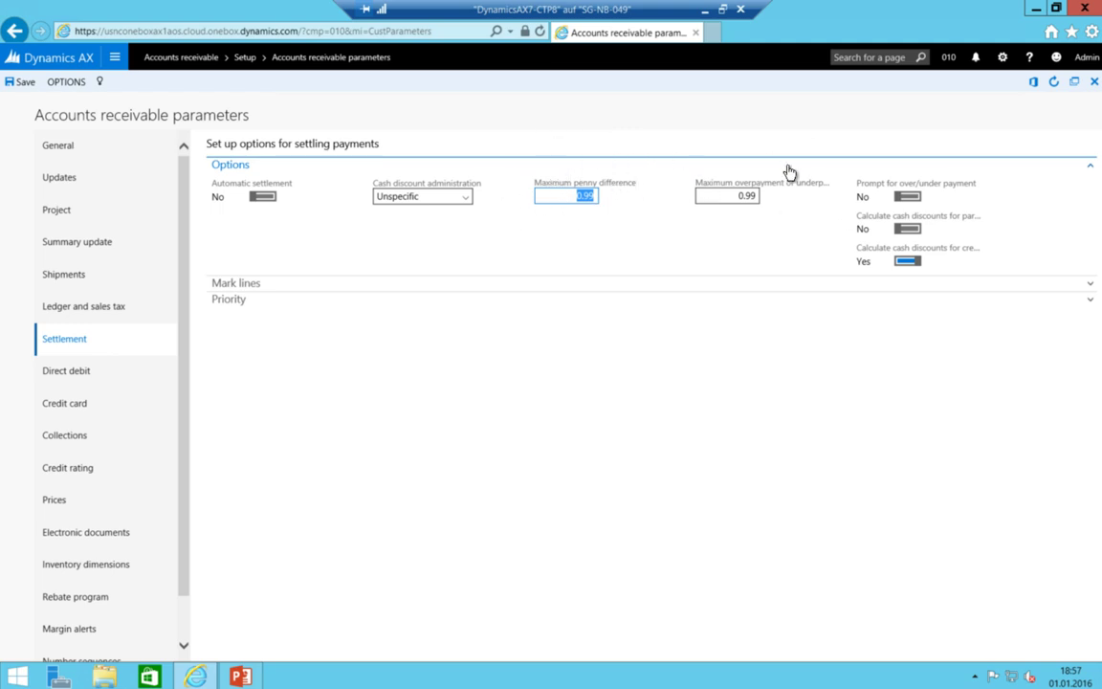
Create a customer method of payment UBS_CHF with period Invoice and description UBS CHF
click(117, 57)
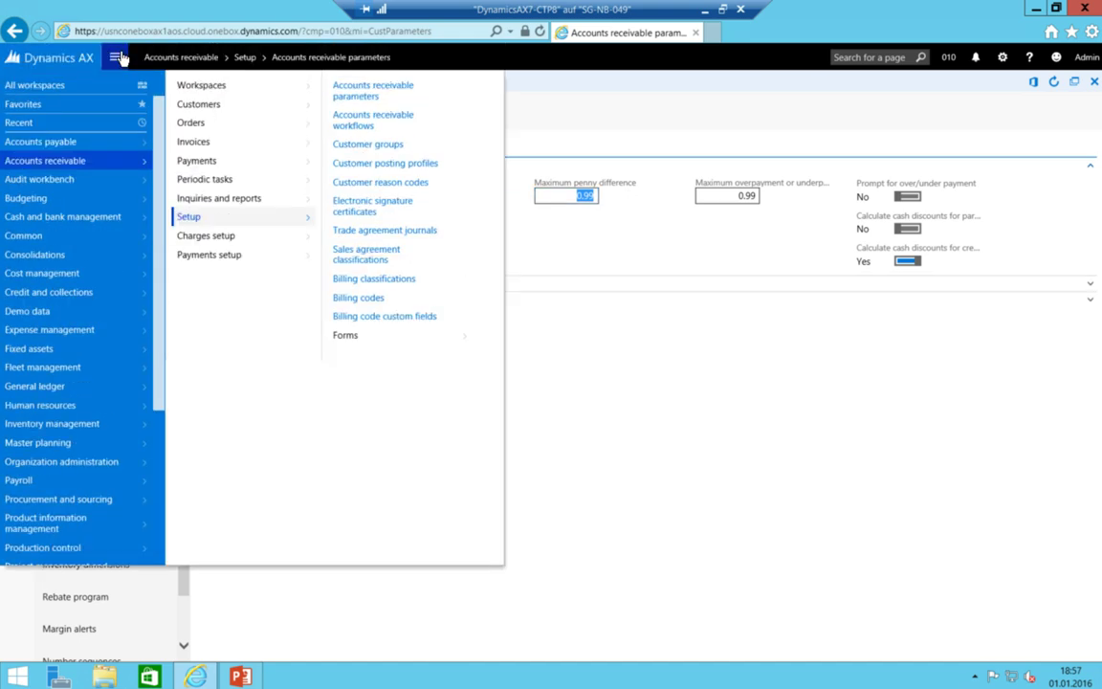
click(213, 256)
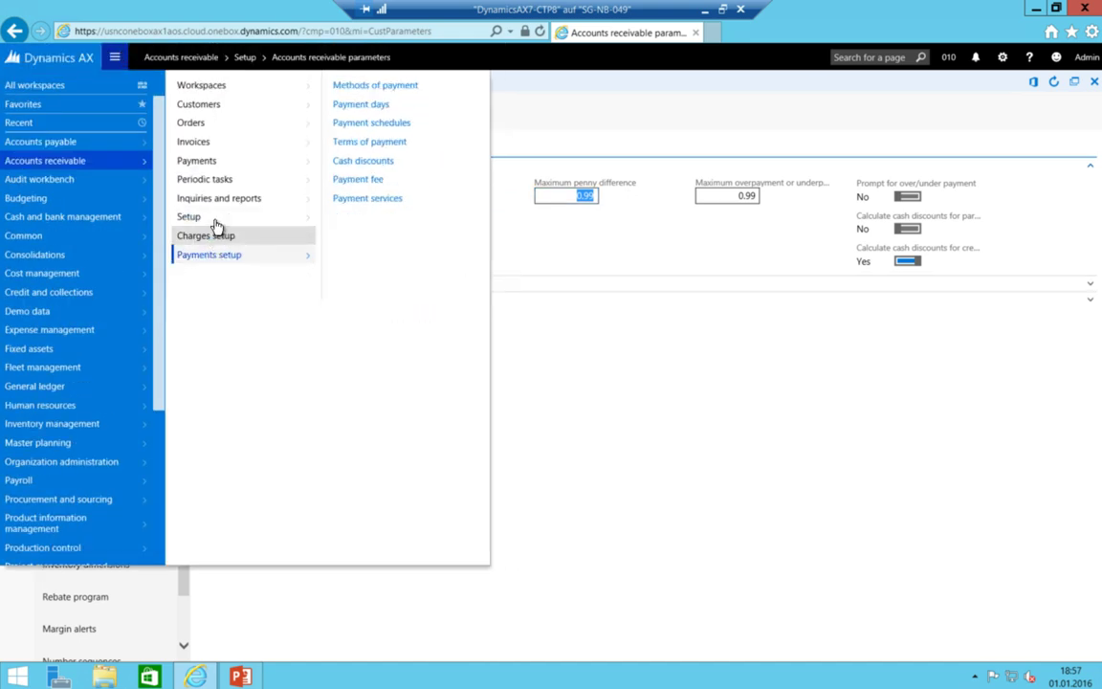
click(212, 219)
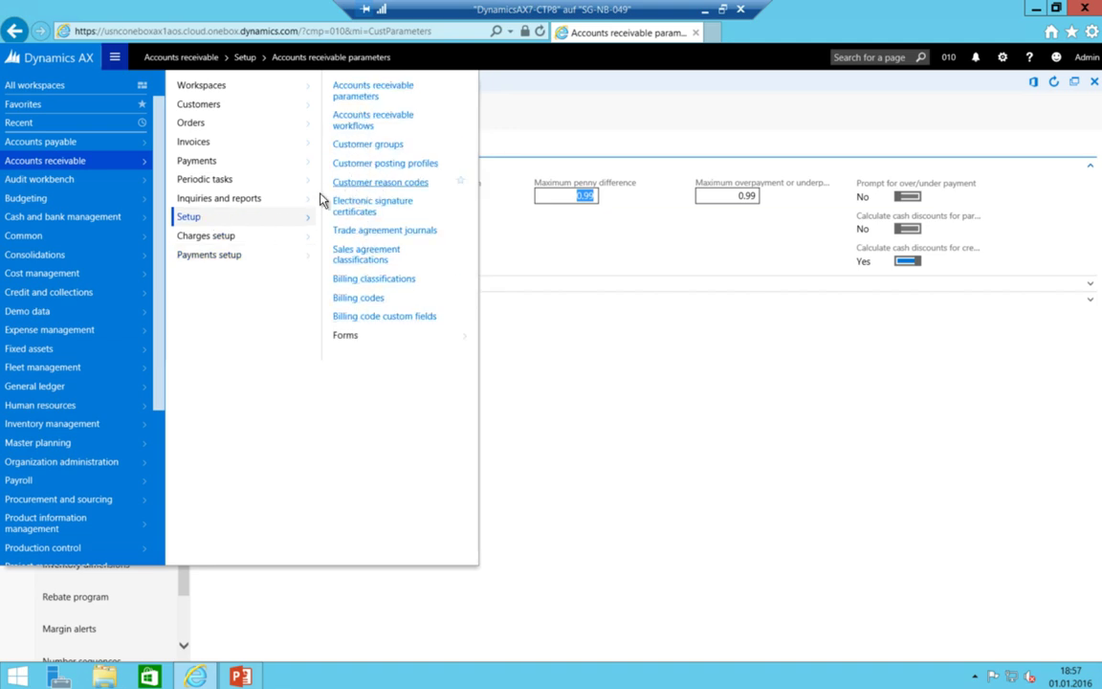
click(209, 259)
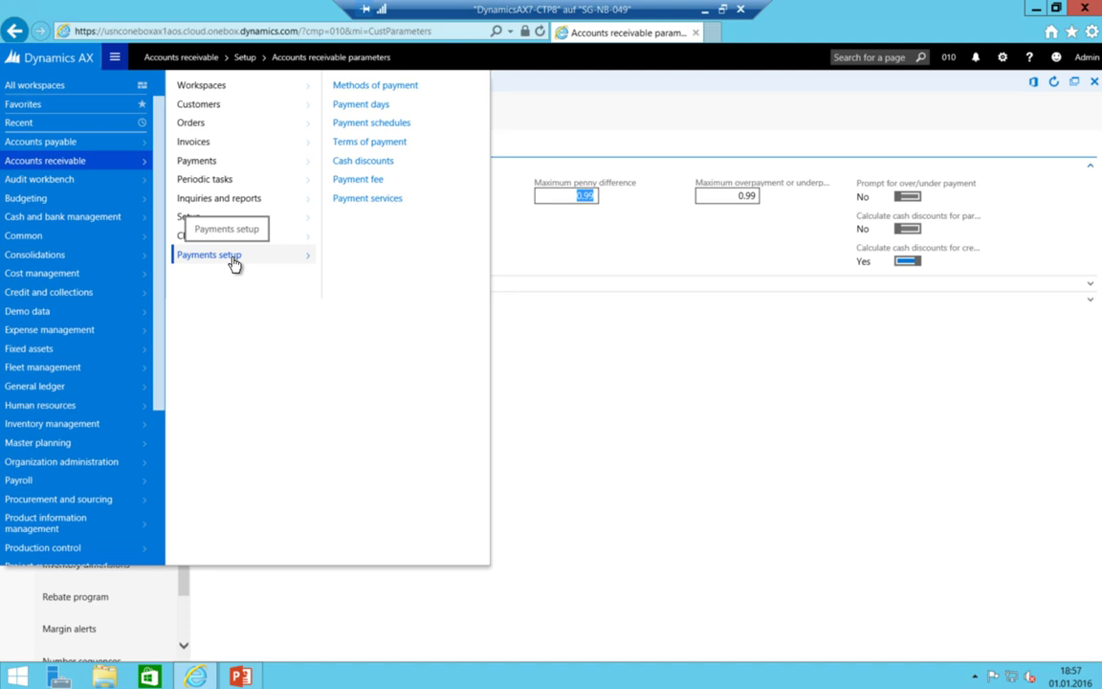
click(379, 90)
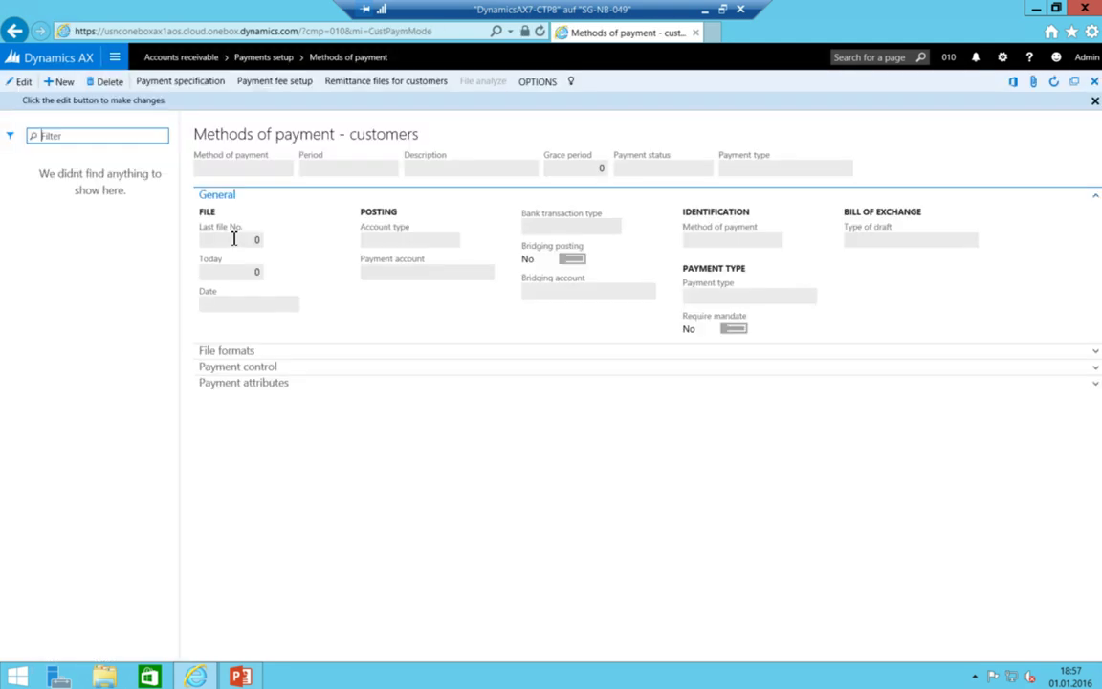
click(56, 83)
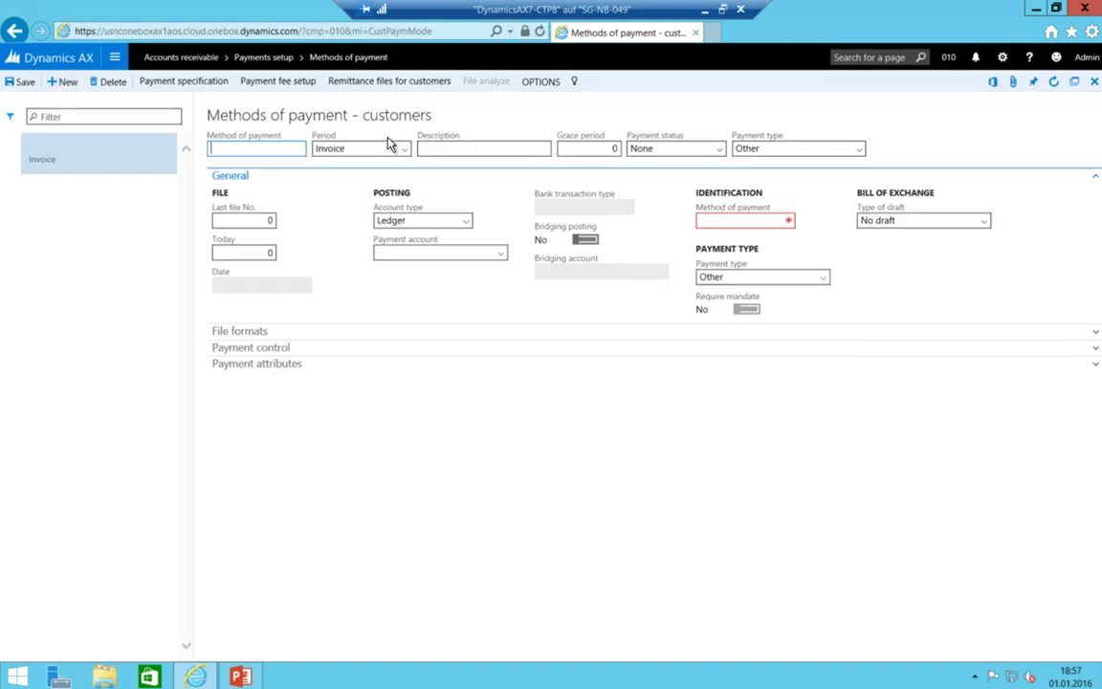
text(UBS_CHF)
key(Tab)
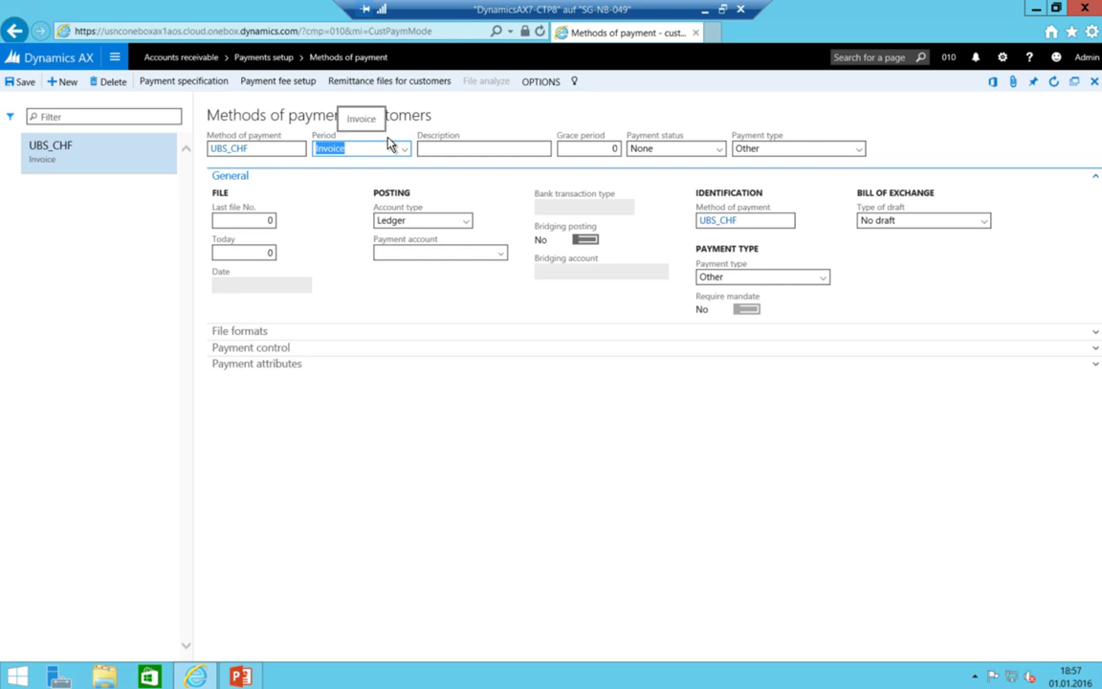
key(Tab)
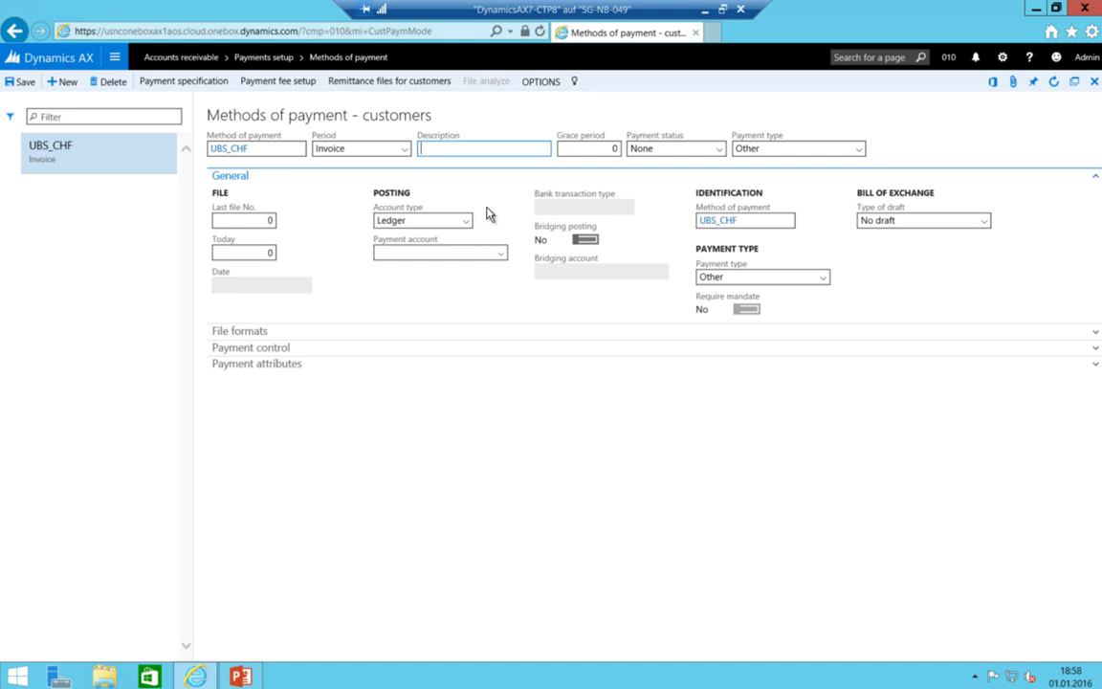
text(BS CHF)
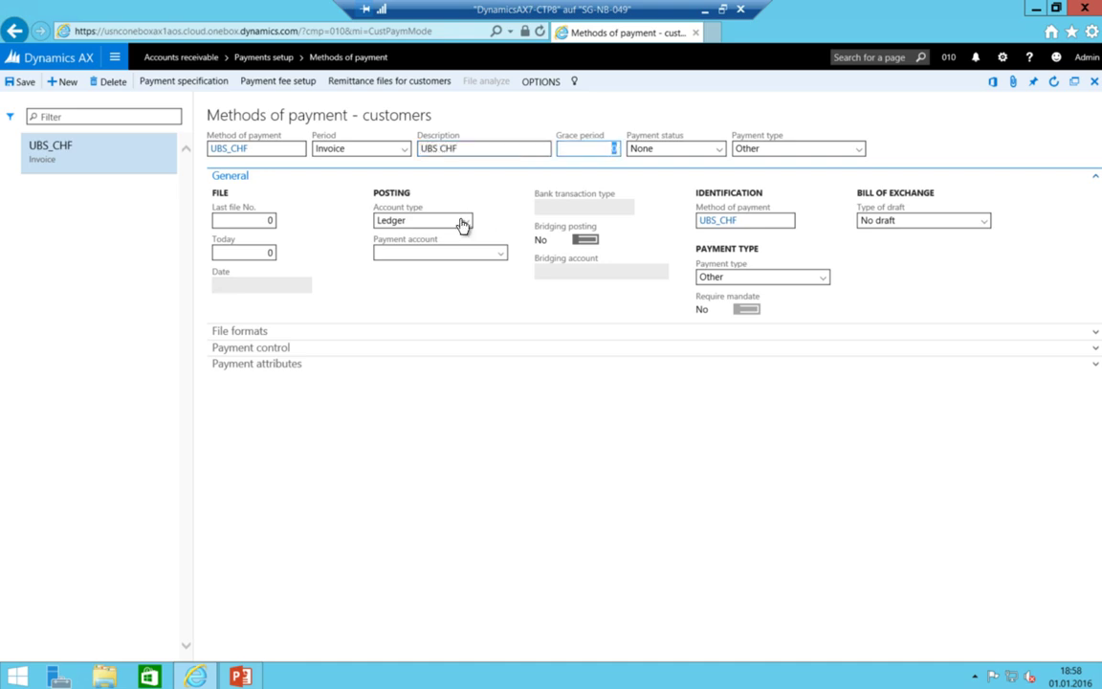
Set UBS_CHF to post to account type Bank with payment account UBS_CHF, leaving bridging posting off
click(463, 224)
click(463, 224)
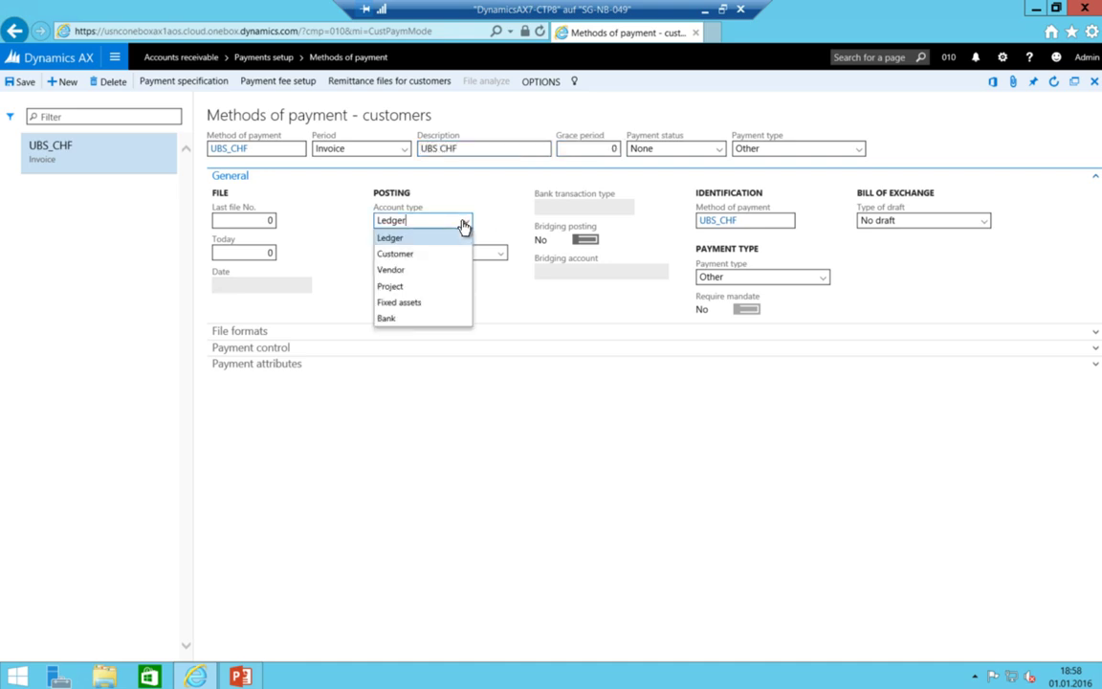
click(389, 317)
click(504, 254)
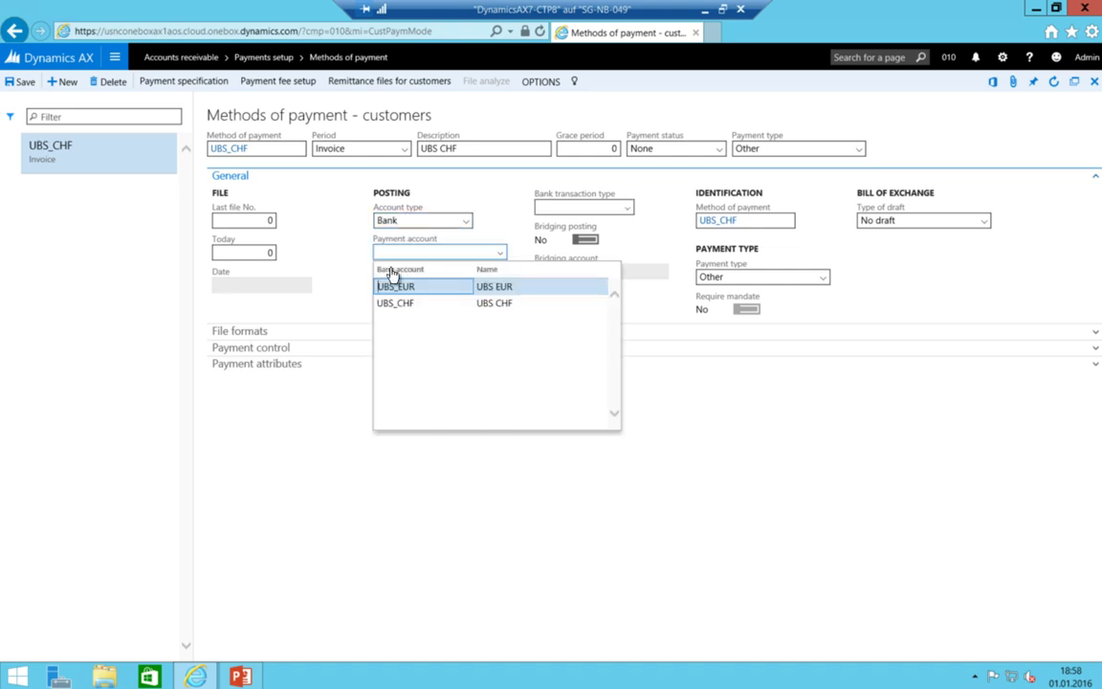
click(393, 304)
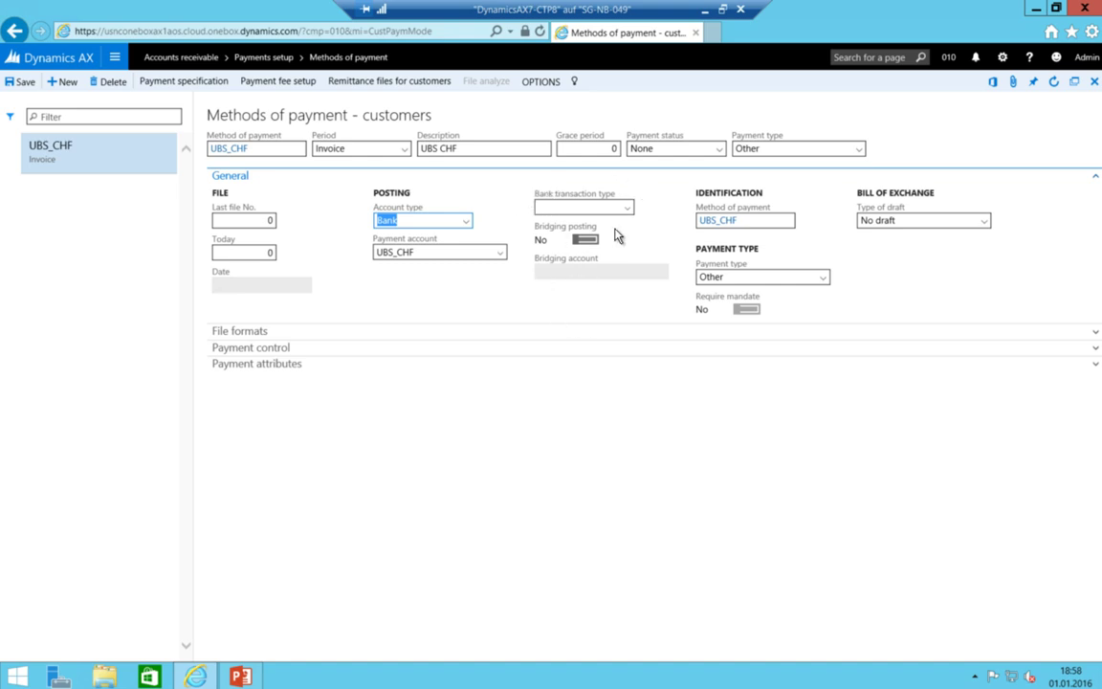
click(585, 240)
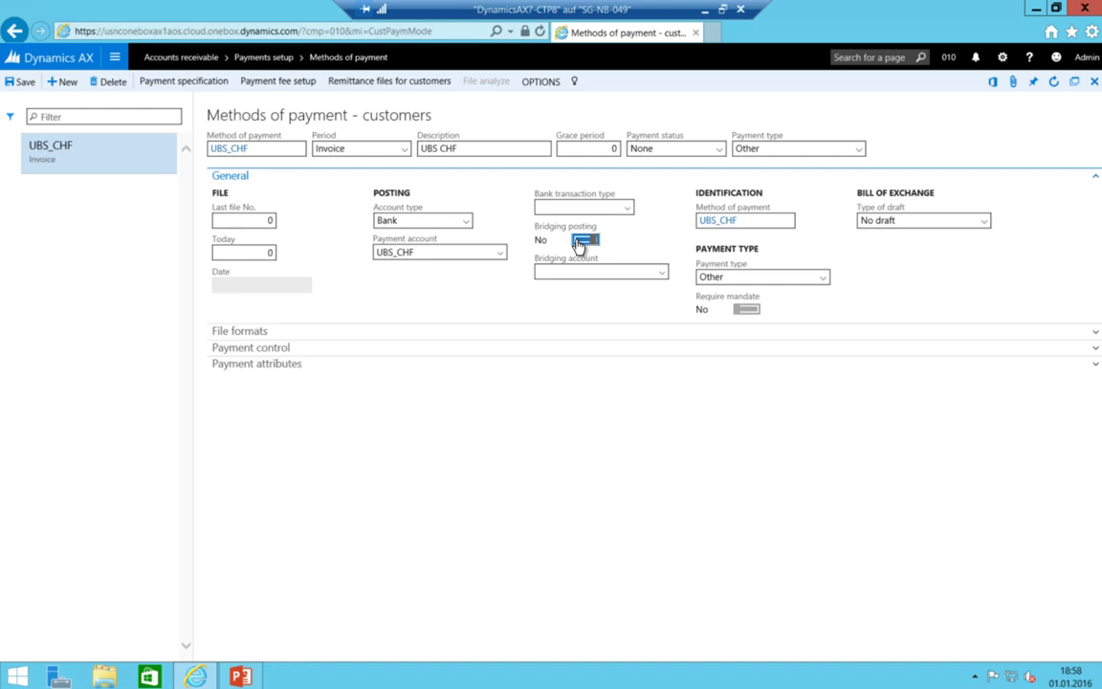
click(583, 240)
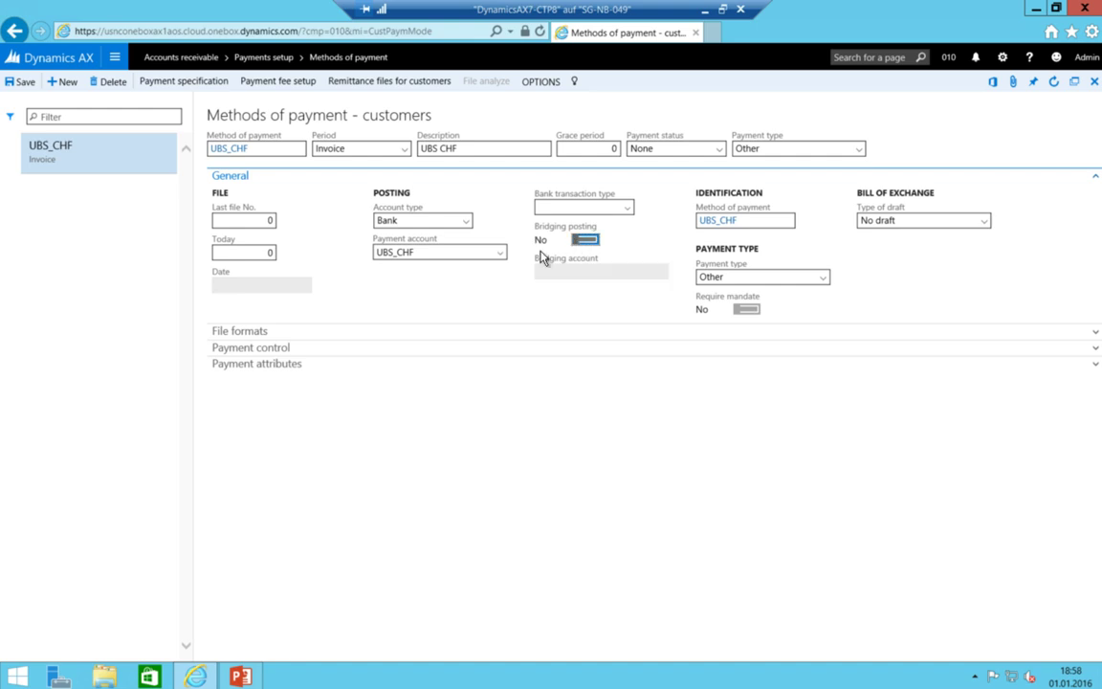
Examine which import file formats are available for the UBS_CHF method of payment
click(236, 335)
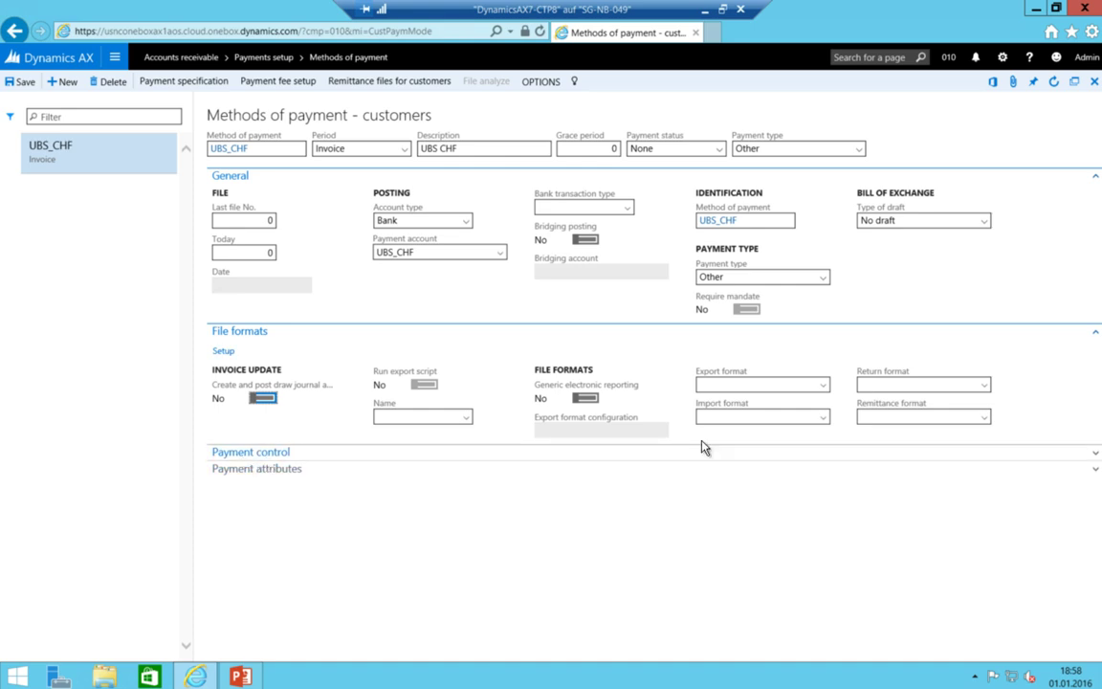
click(780, 417)
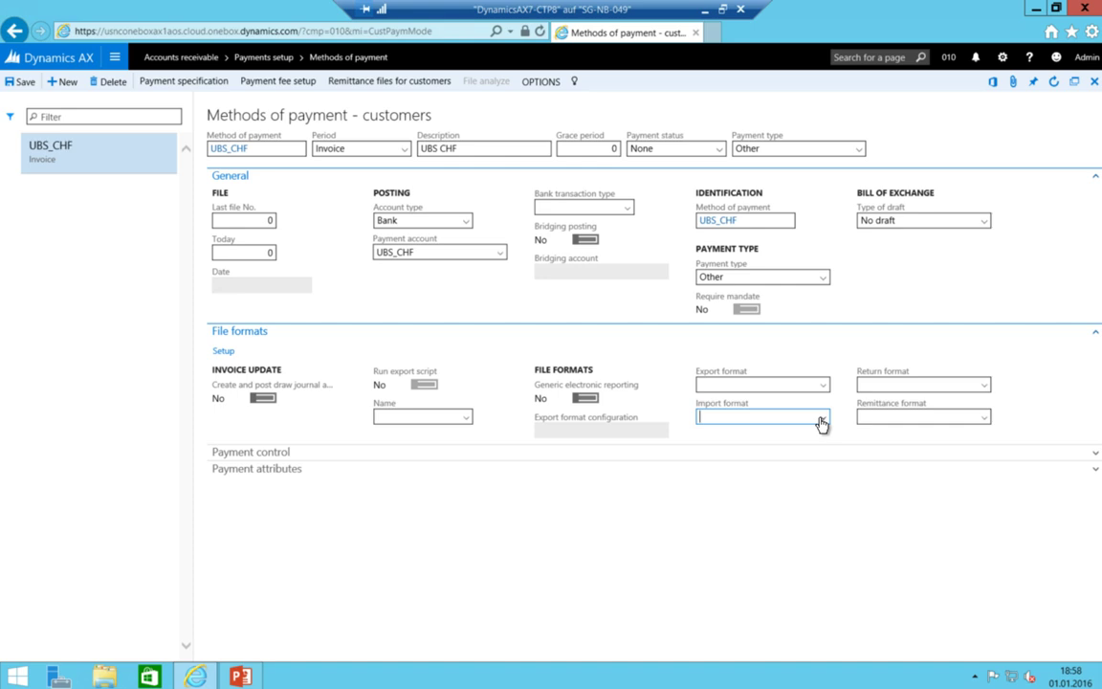
click(224, 352)
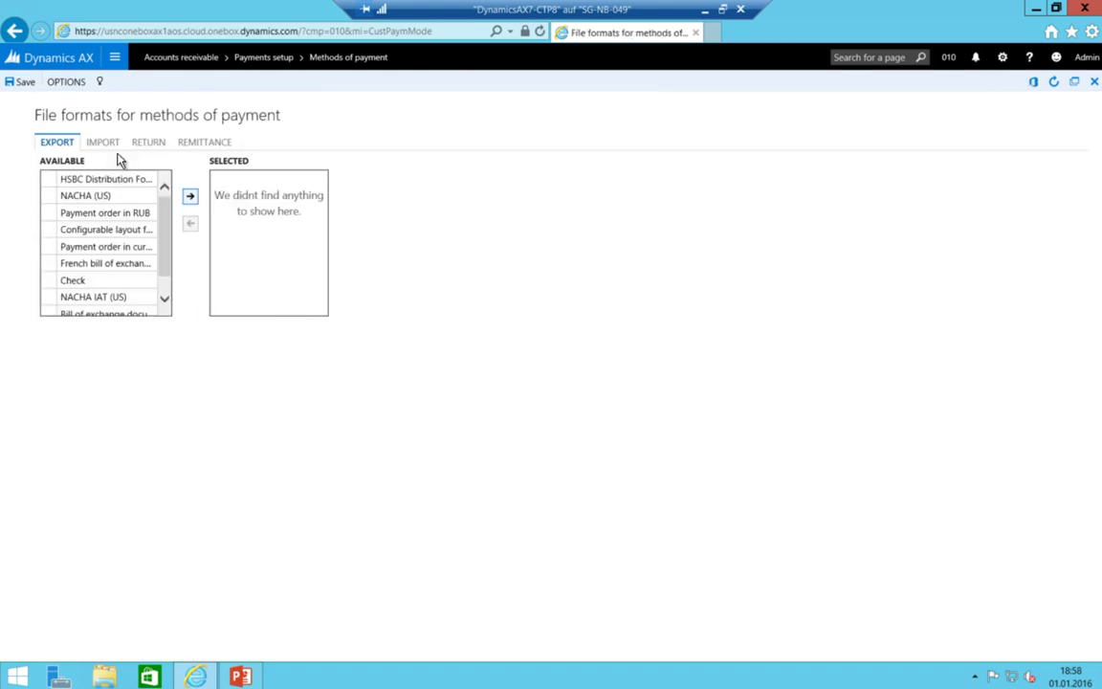
click(104, 143)
click(107, 193)
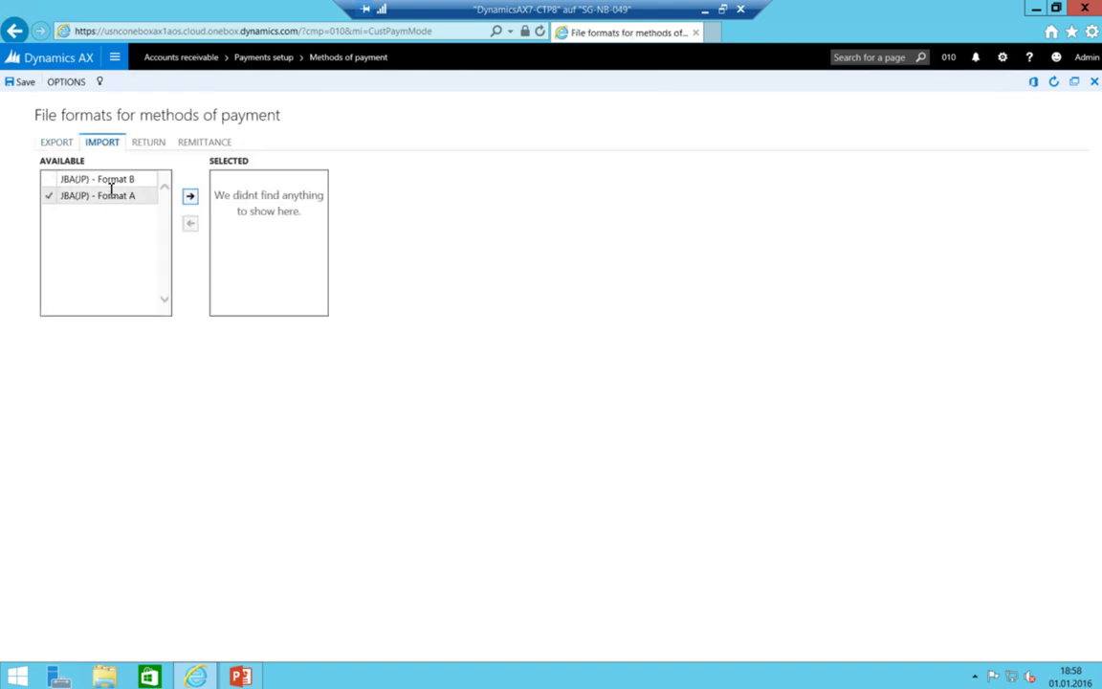
click(105, 195)
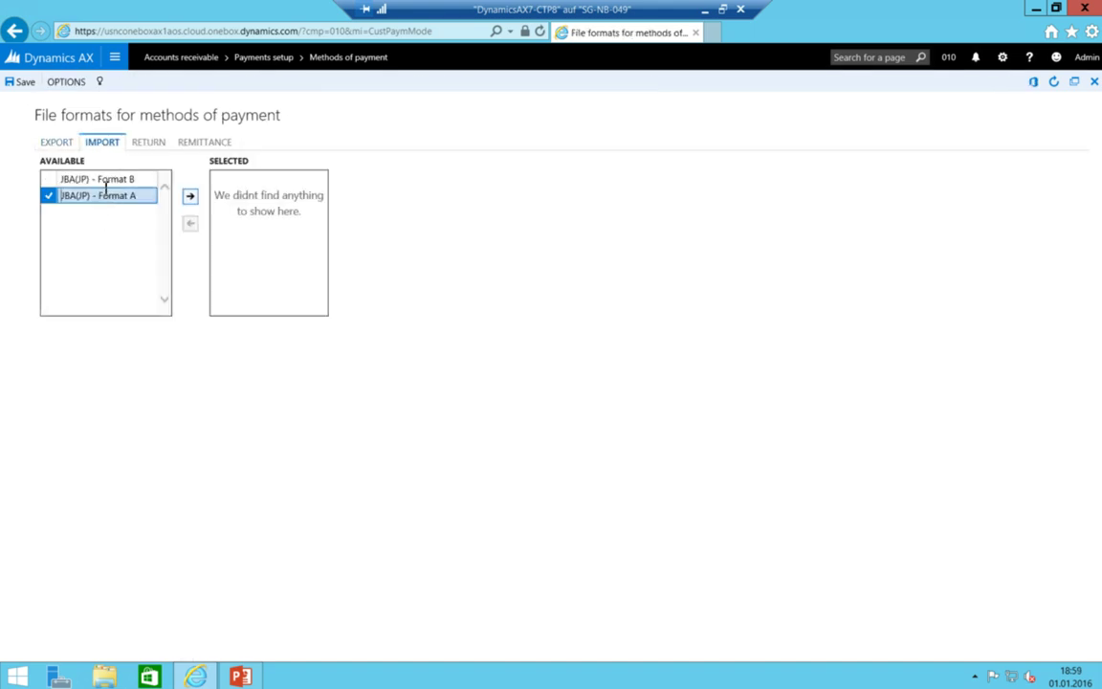
click(105, 180)
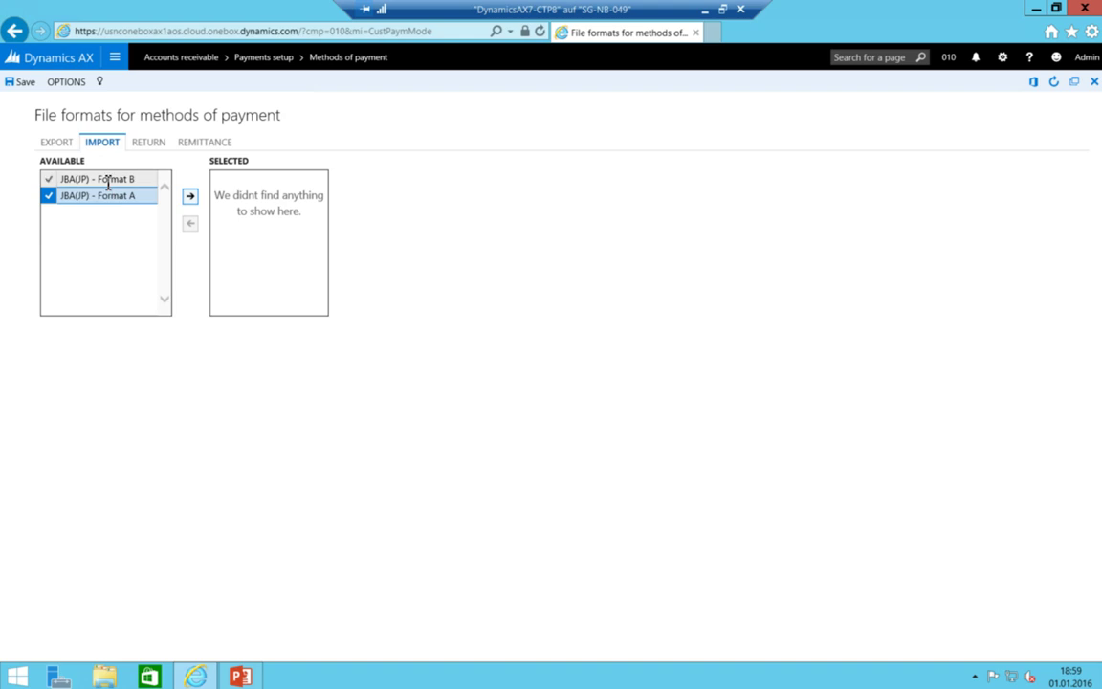
click(14, 33)
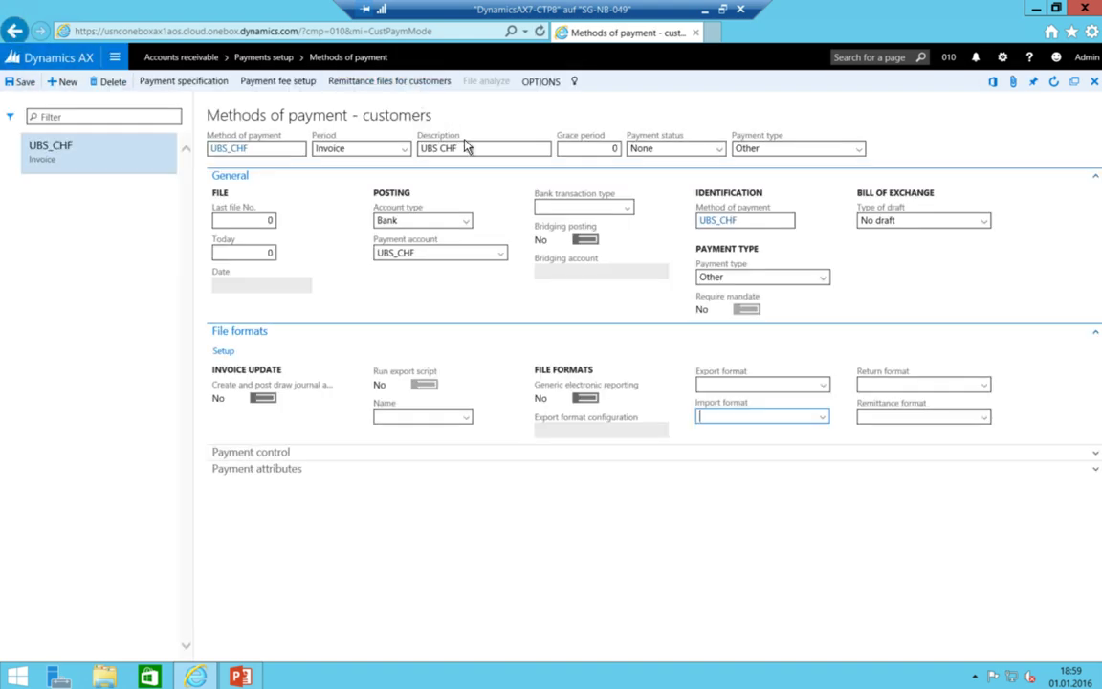
Create a second customer method of payment UBS_EUR with period Invoice and description UBS EUR
click(280, 146)
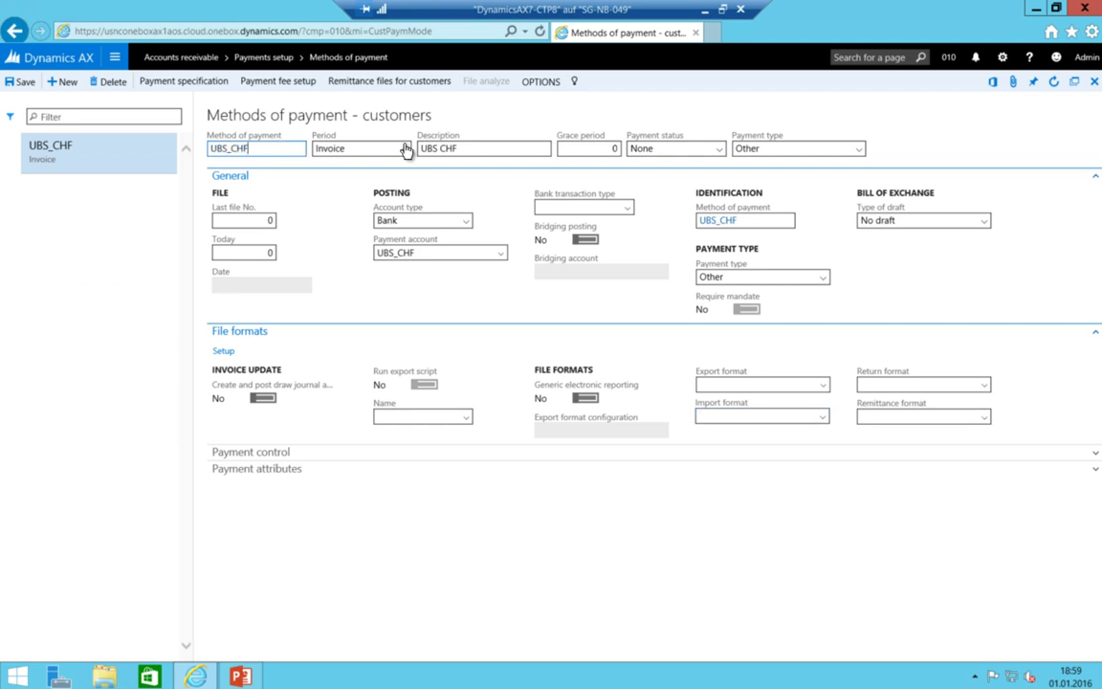
key(alt+n)
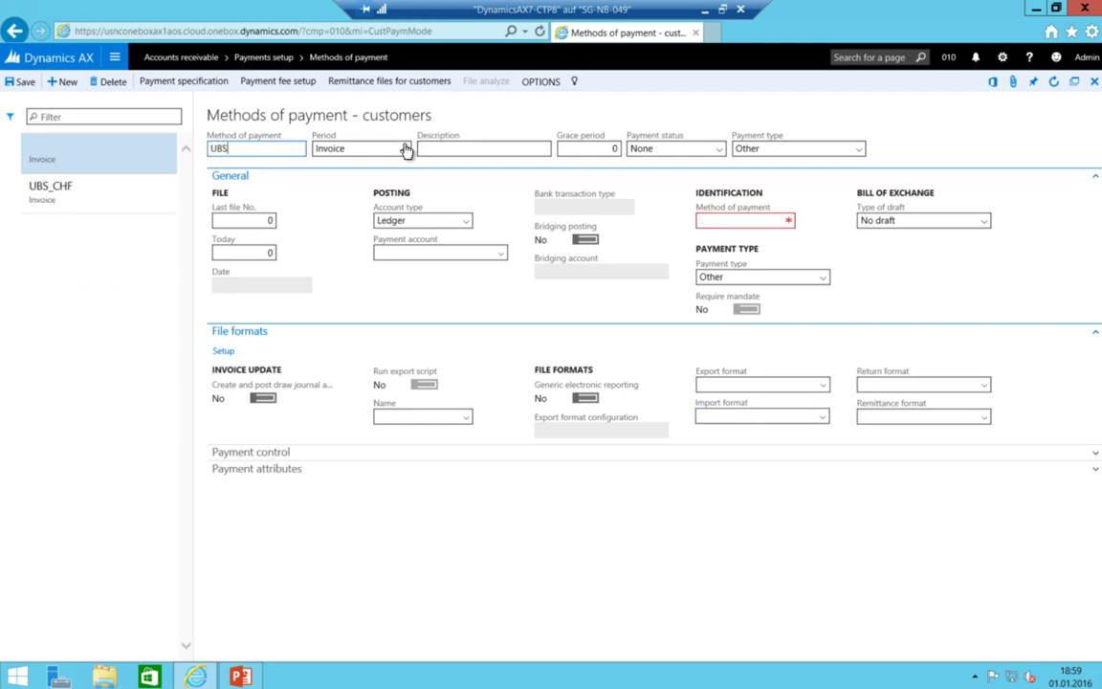
text(UBS_EUR)
key(Tab)
key(Tab)
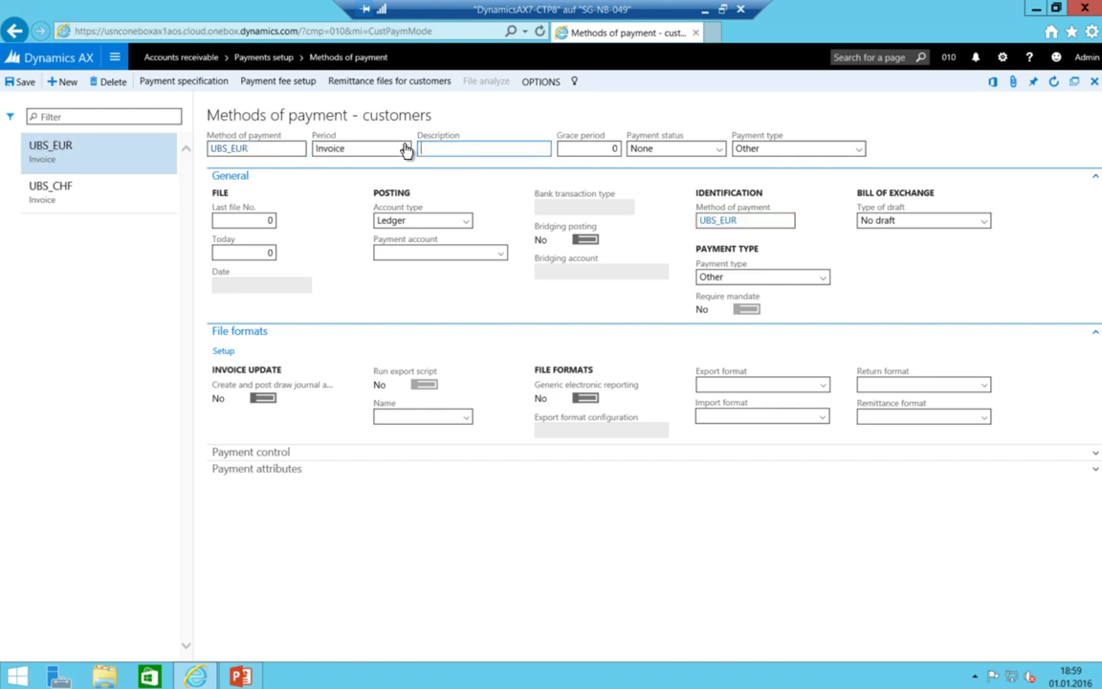
key(Tab)
click(372, 151)
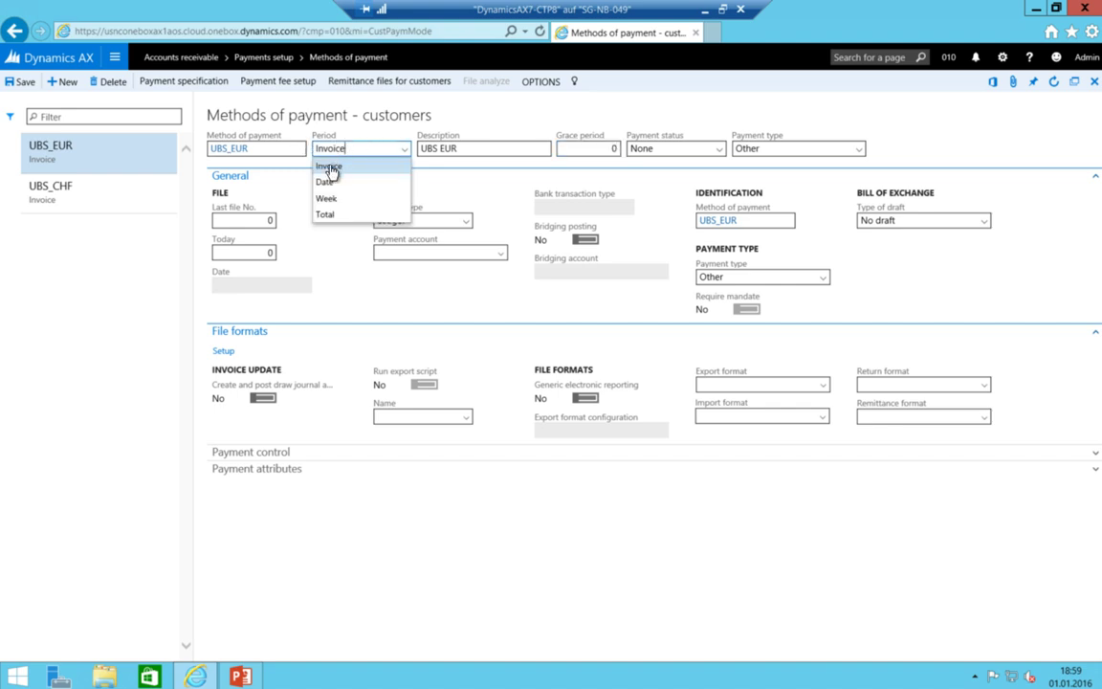
click(327, 166)
Set UBS_EUR to post to account type Bank with payment account UBS_EUR
click(465, 221)
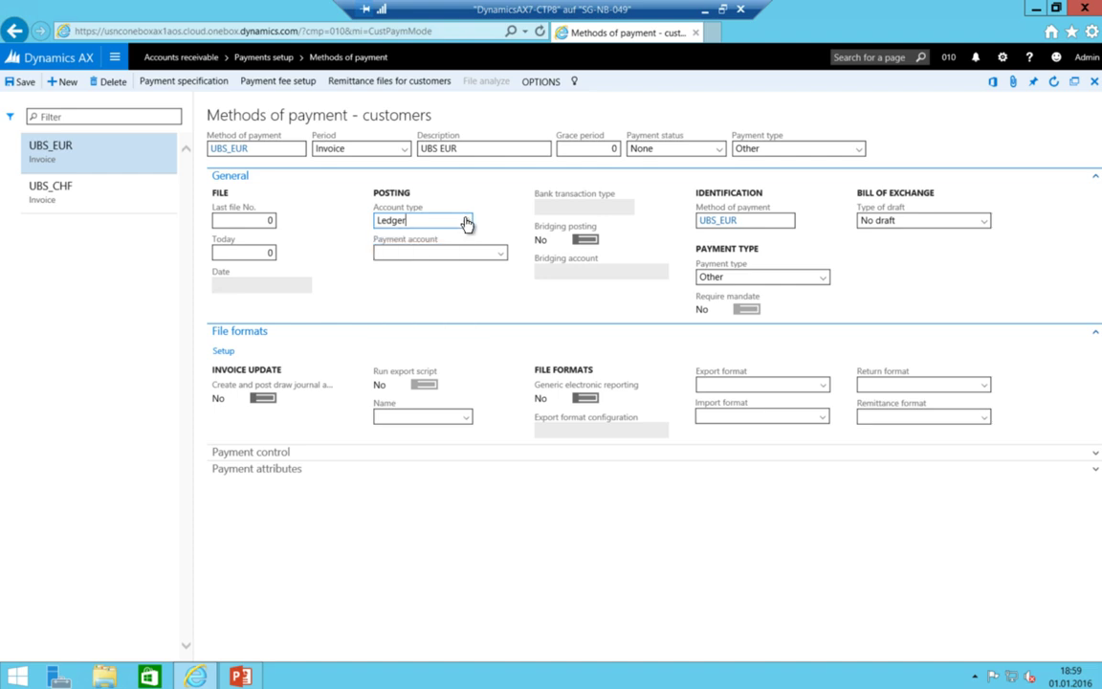
click(408, 318)
click(498, 254)
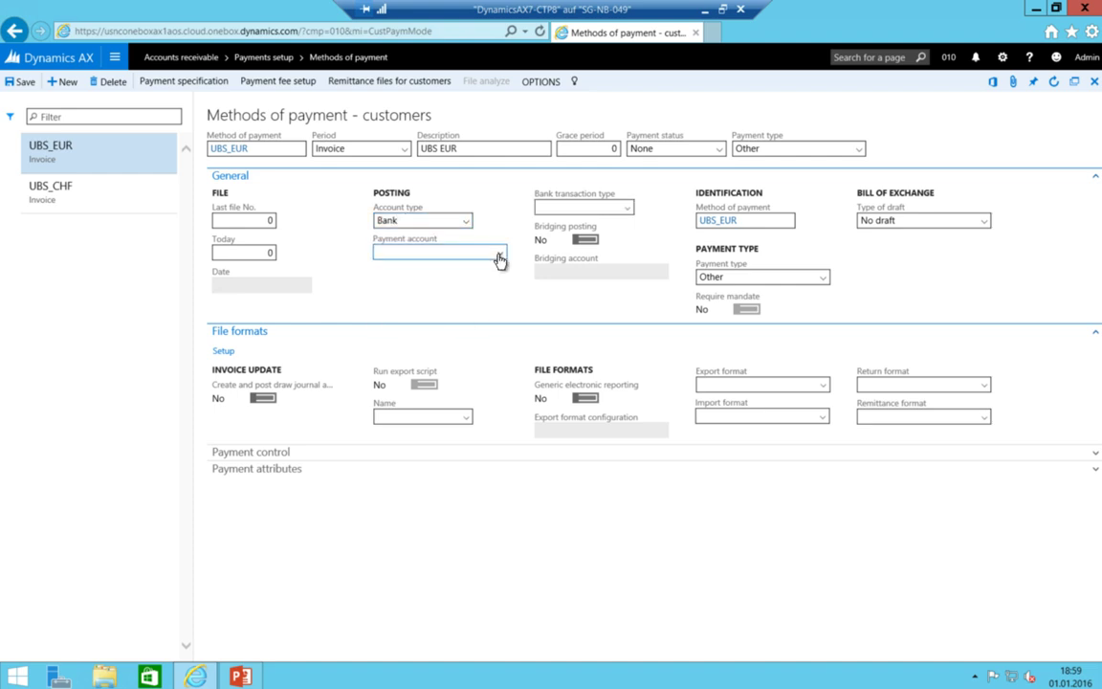
click(423, 287)
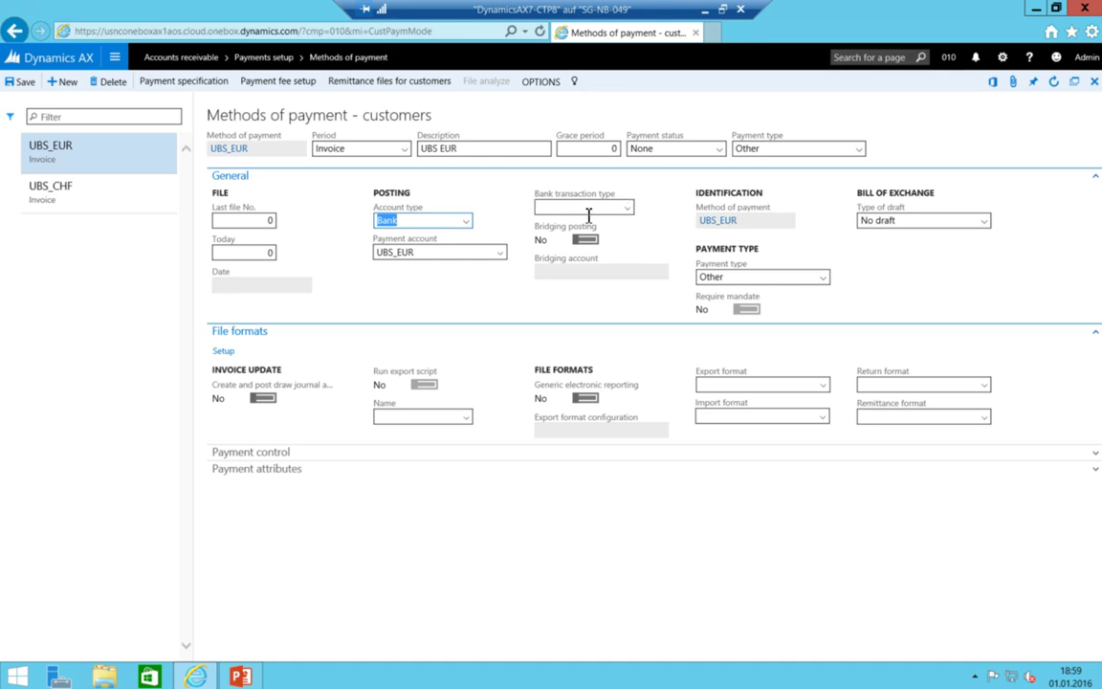
Open the customer terms of payment in the accounts receivable payments setup
click(115, 62)
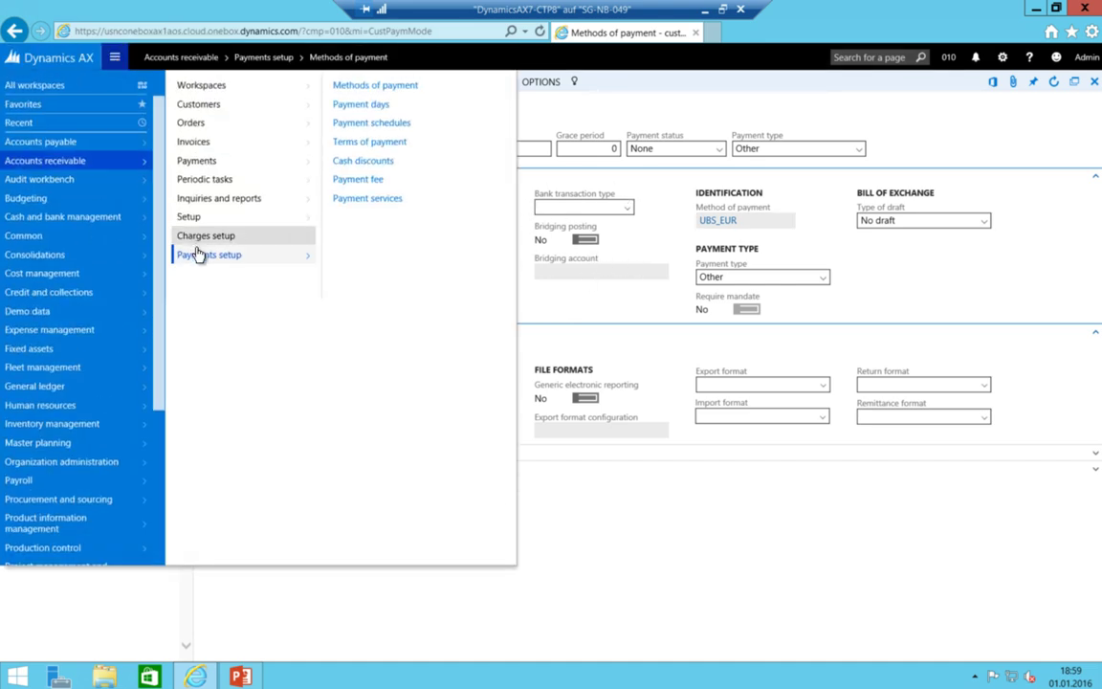
click(369, 144)
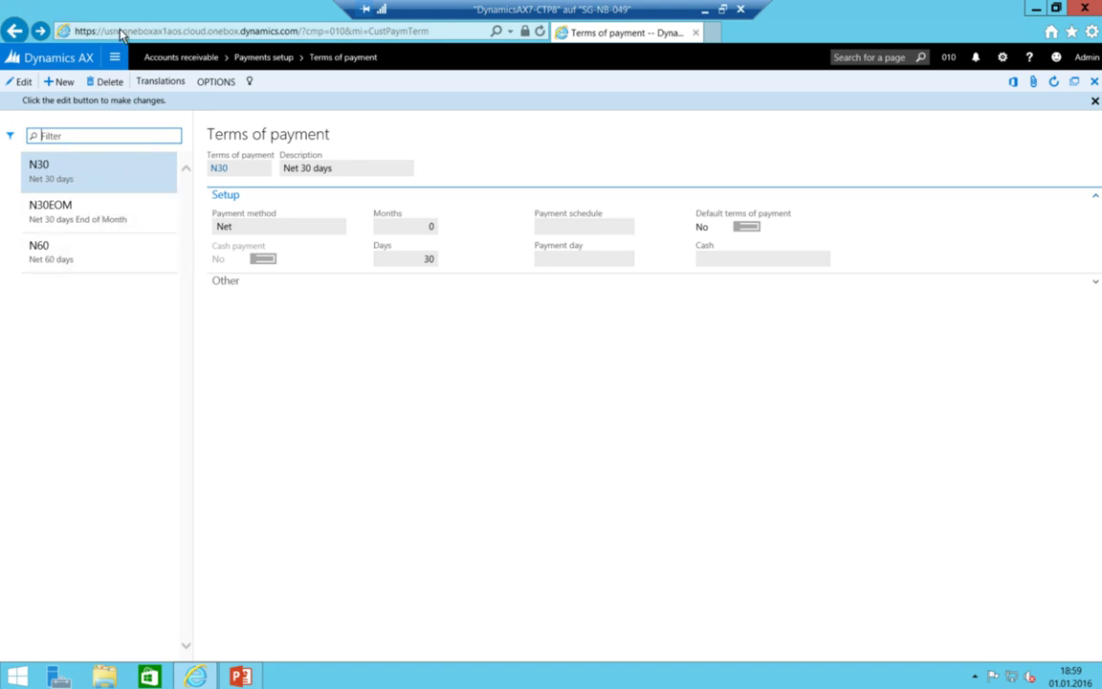
Open the cash discounts page in the accounts receivable payments setup
click(114, 60)
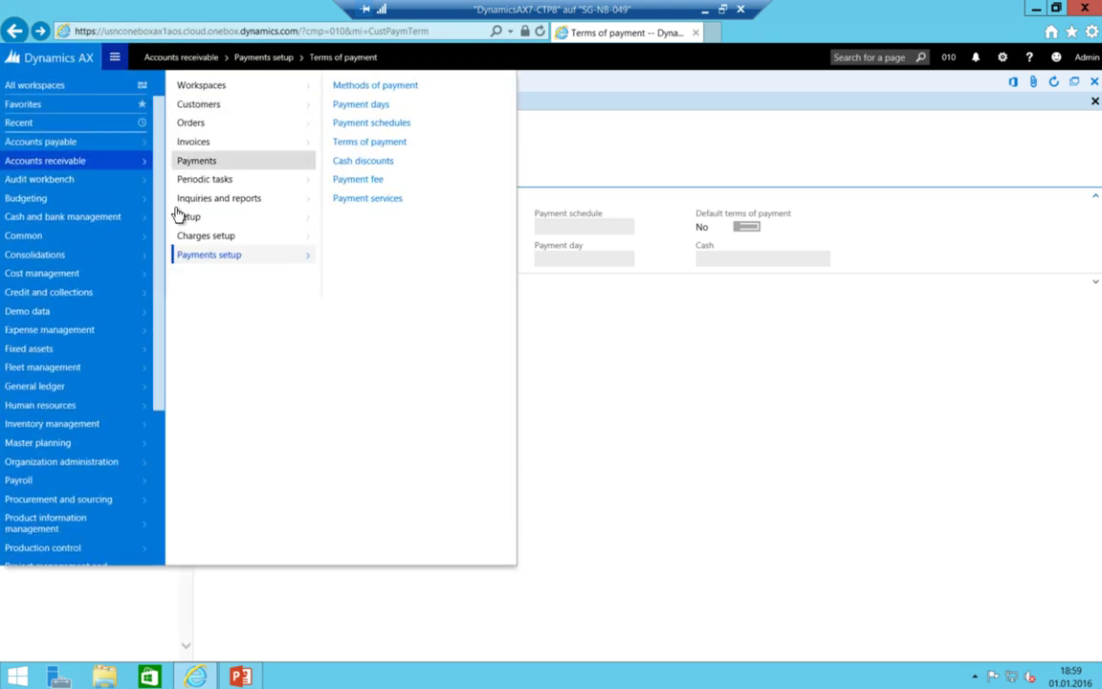
click(374, 163)
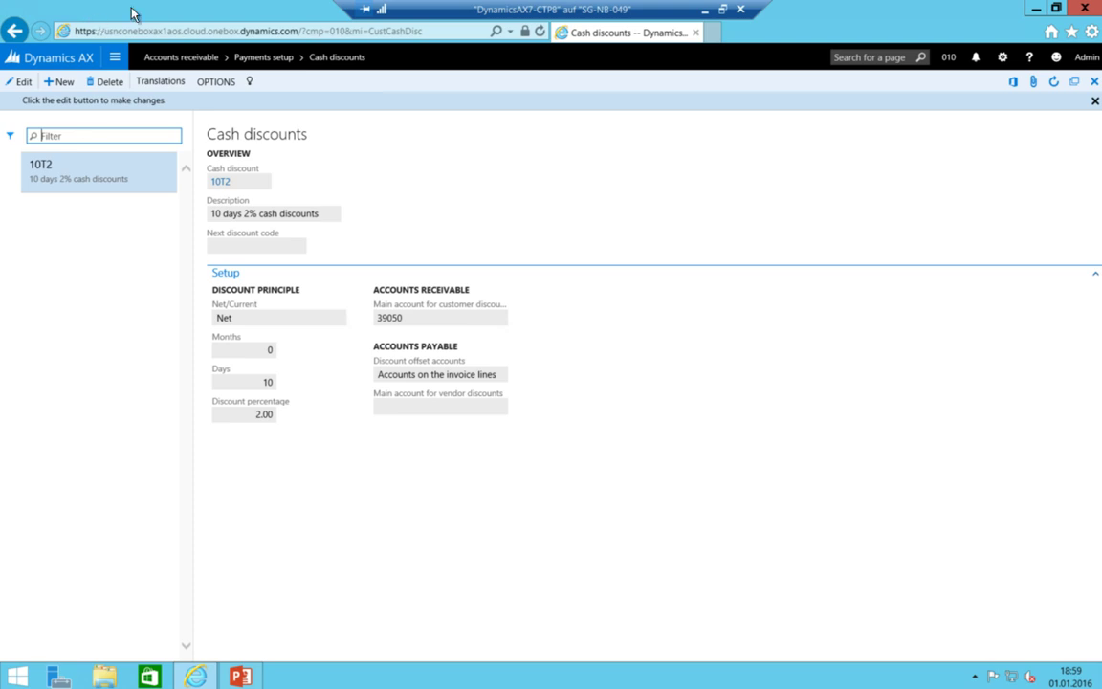
Open the number sequences section of the accounts receivable parameters
click(115, 57)
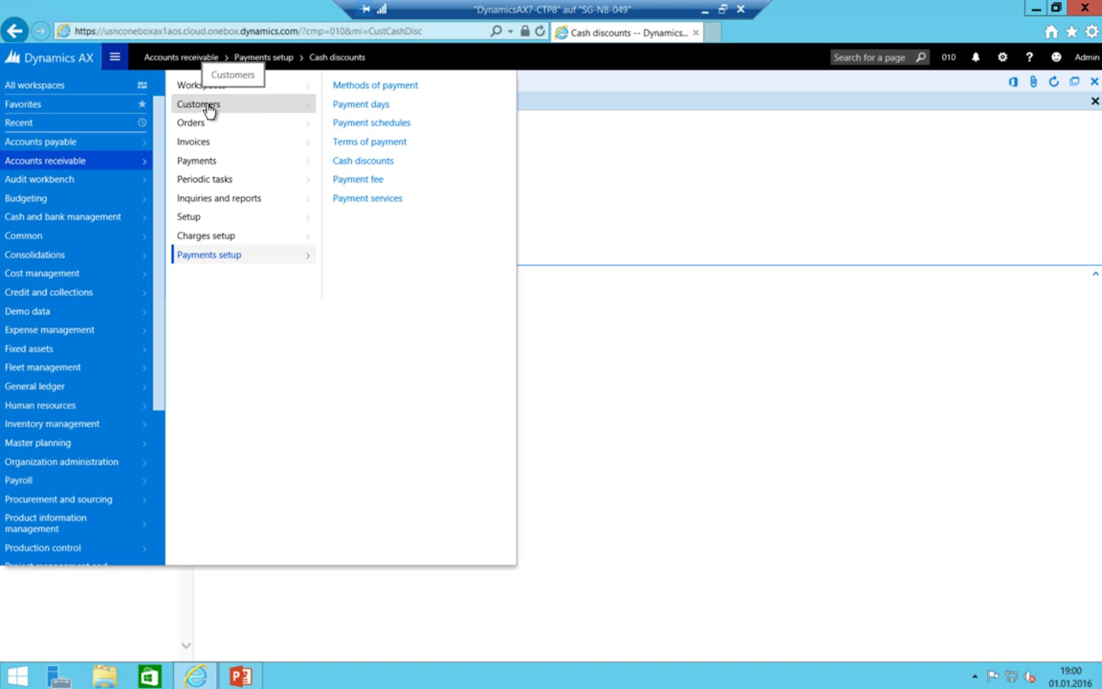
click(210, 109)
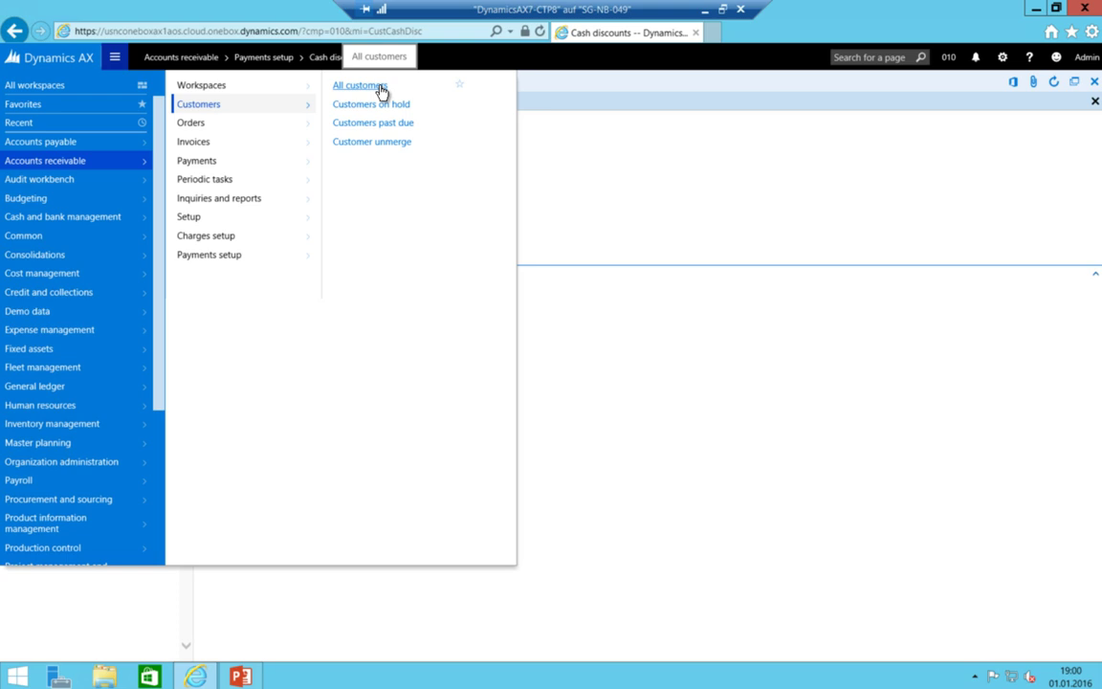
click(218, 221)
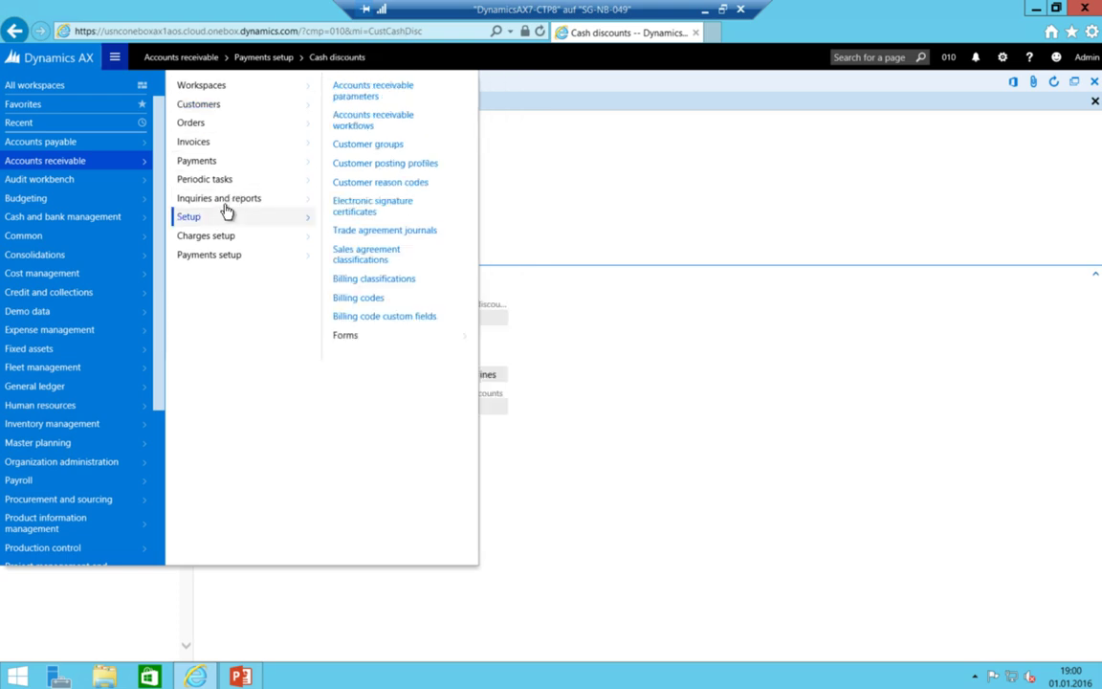
click(369, 95)
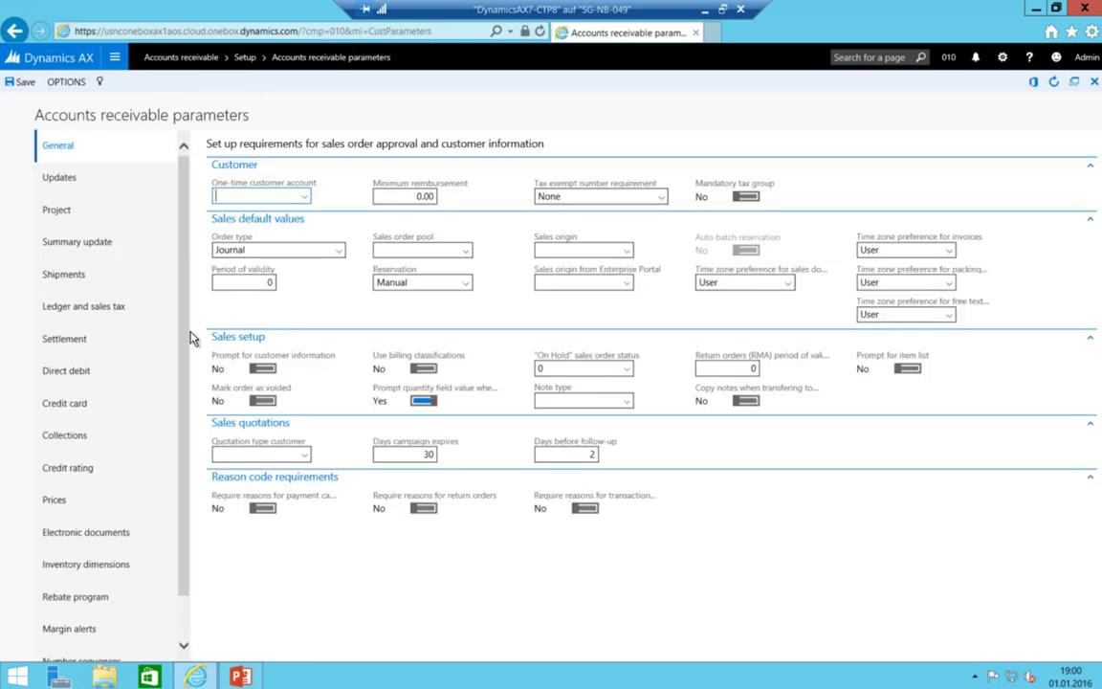
scroll(126, 547, down, 1)
click(125, 617)
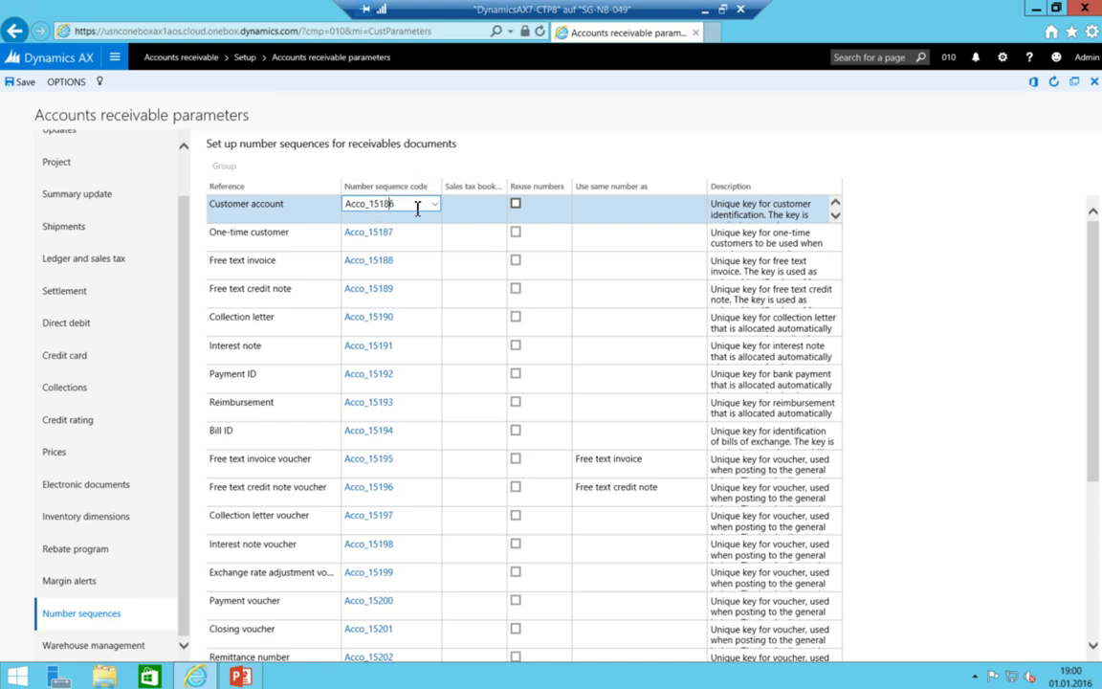
Open the details of the number sequence assigned to the Customer account reference
click(430, 243)
click(384, 213)
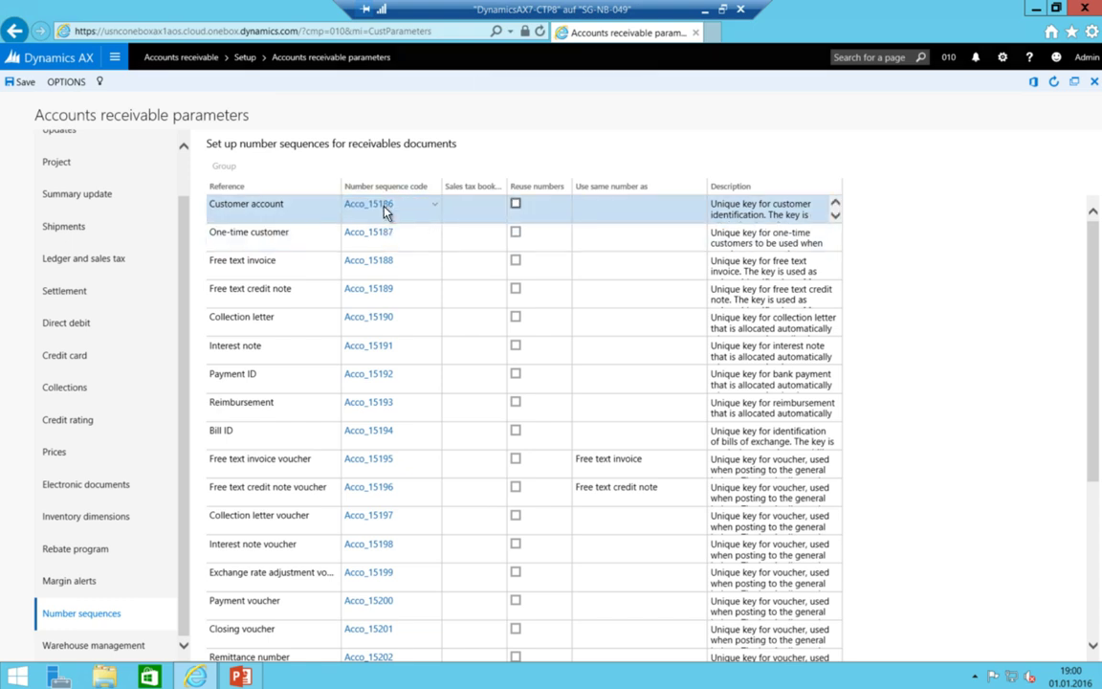
click(14, 29)
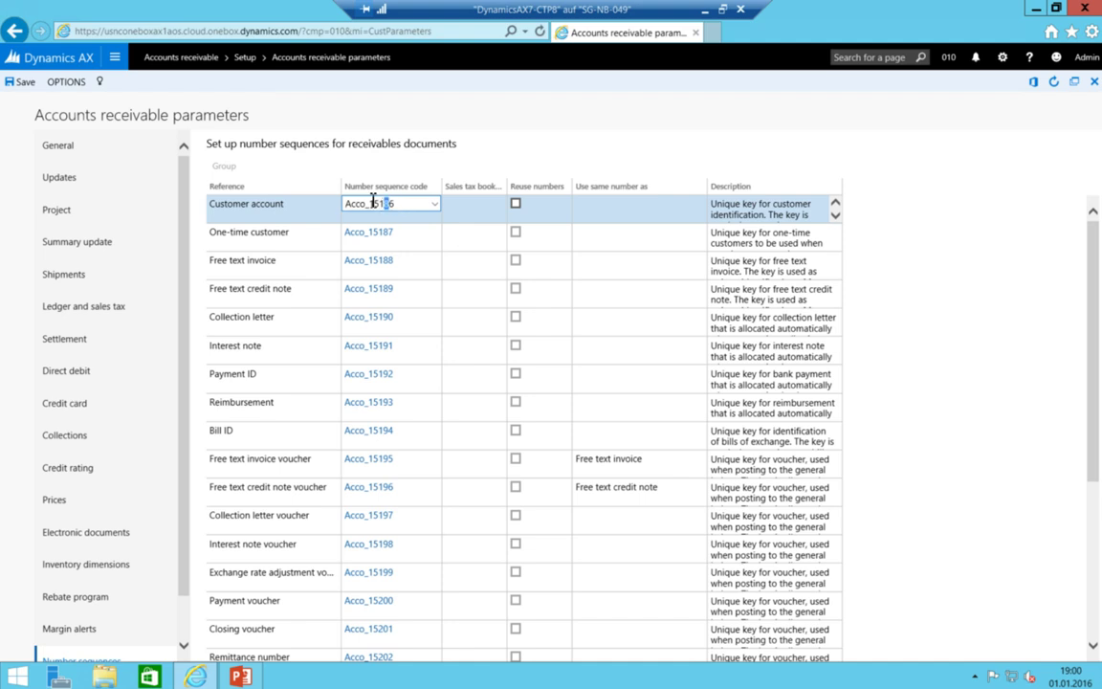
click(305, 202)
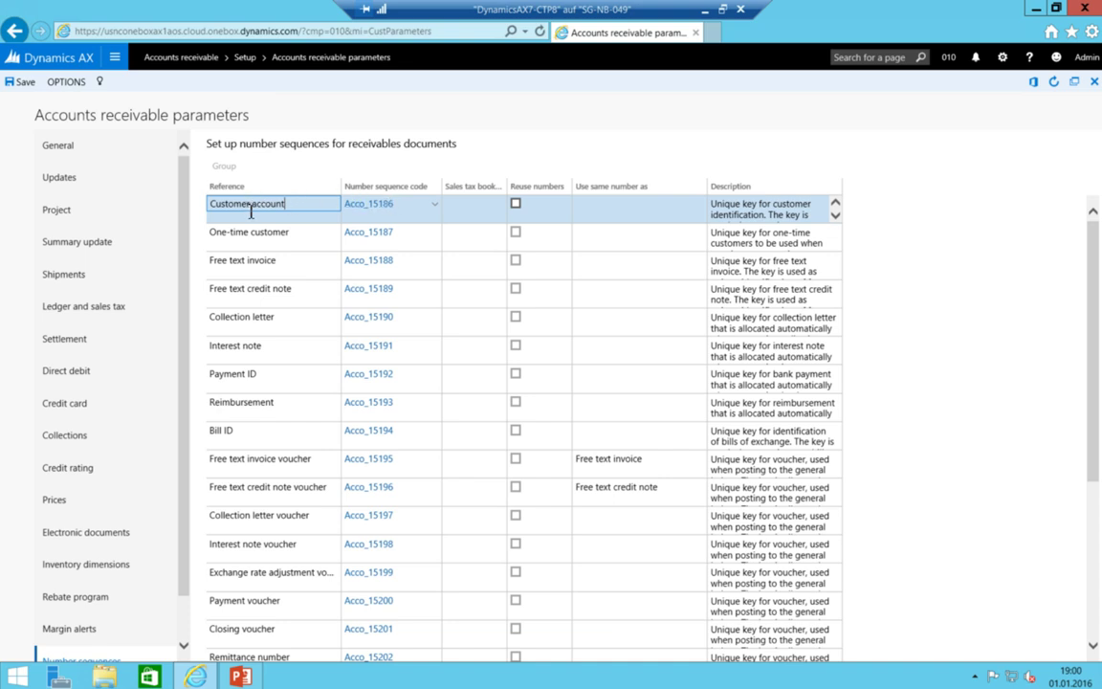
click(383, 212)
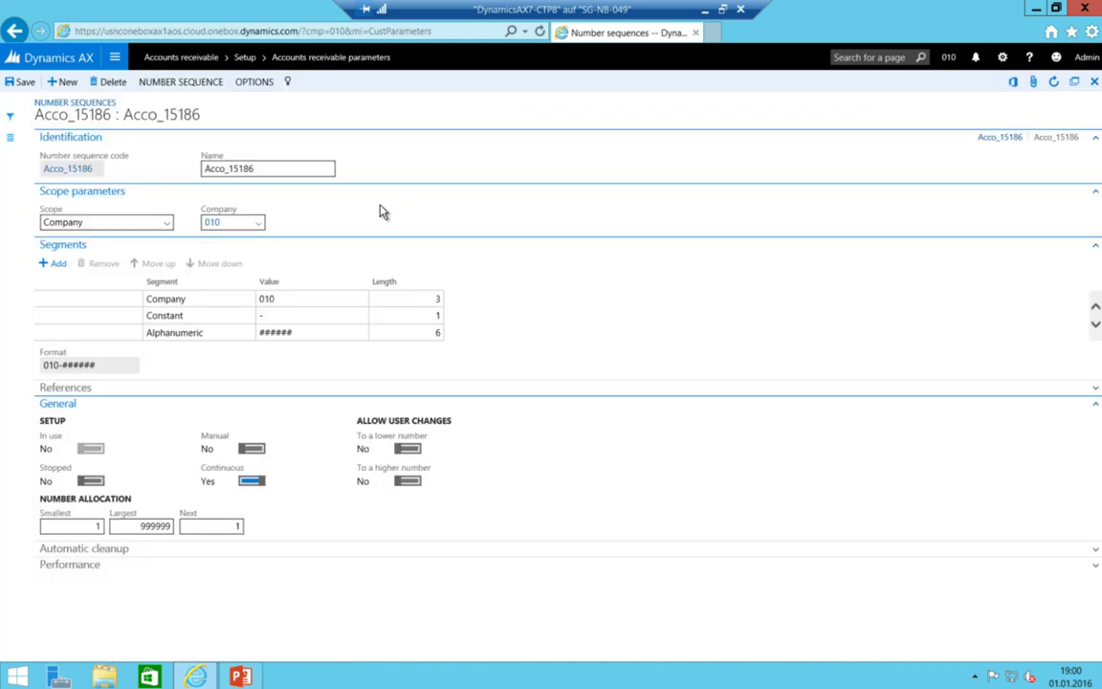
Set the next number of the customer account number sequence to 500000 and save it
click(283, 298)
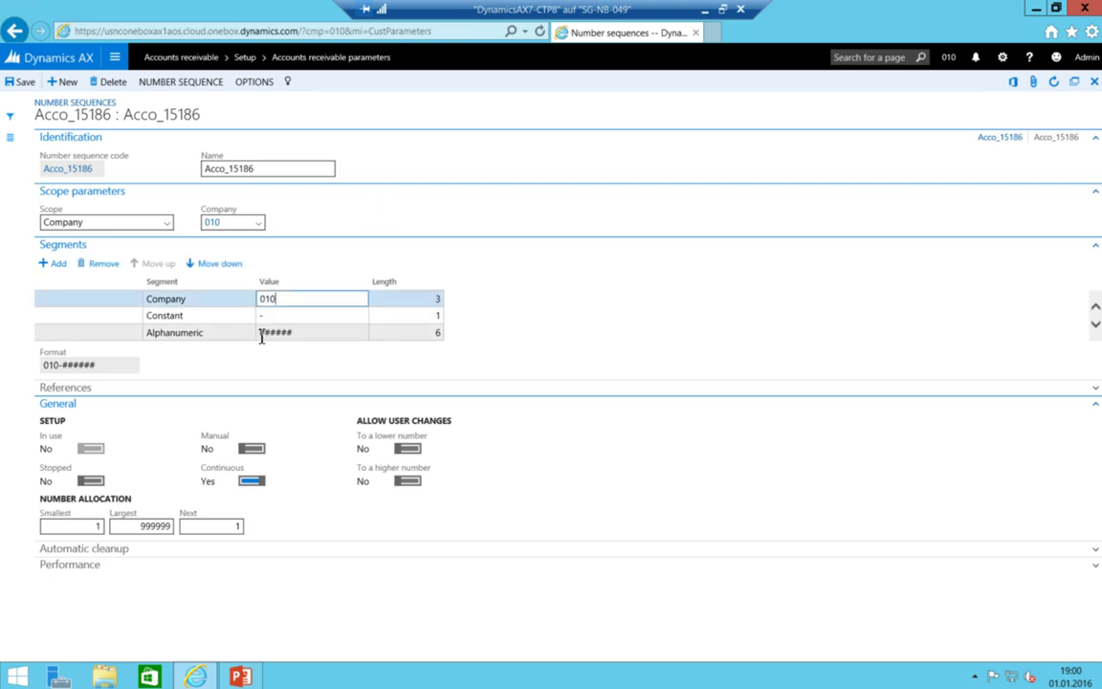
click(261, 334)
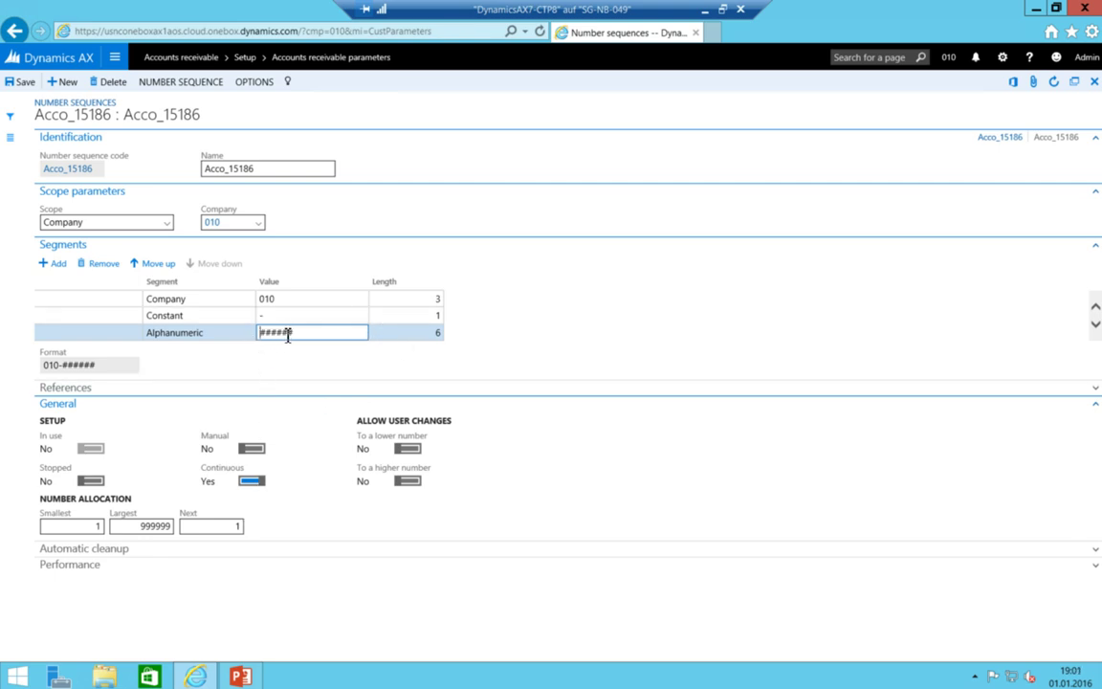
click(216, 527)
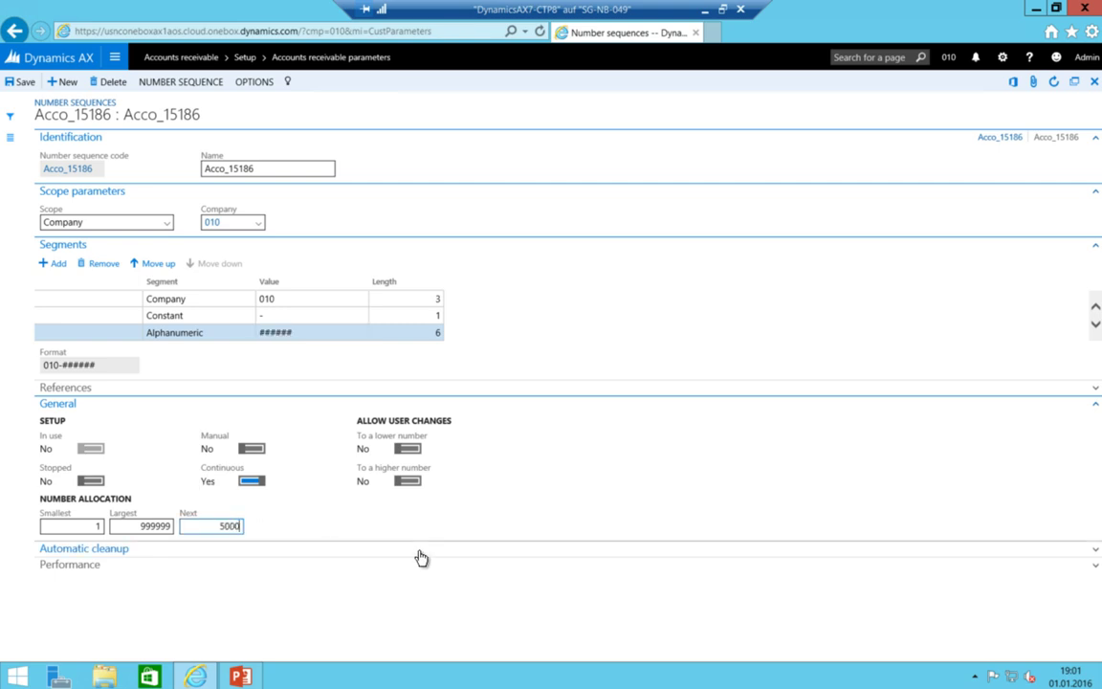
key(shift+Tab)
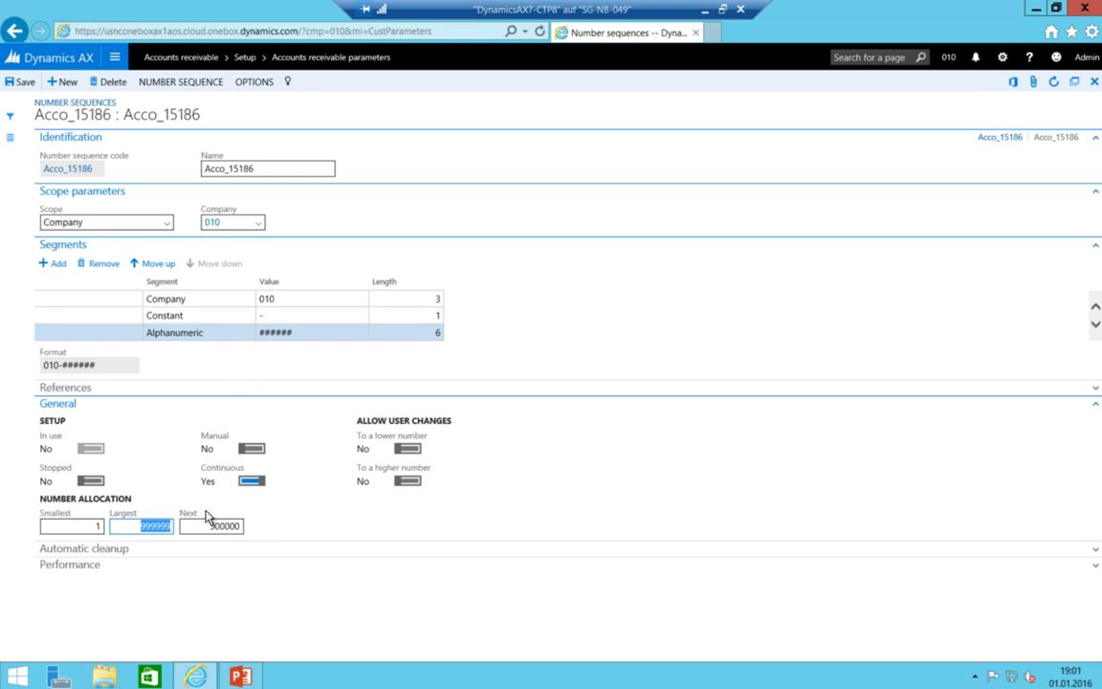
click(18, 81)
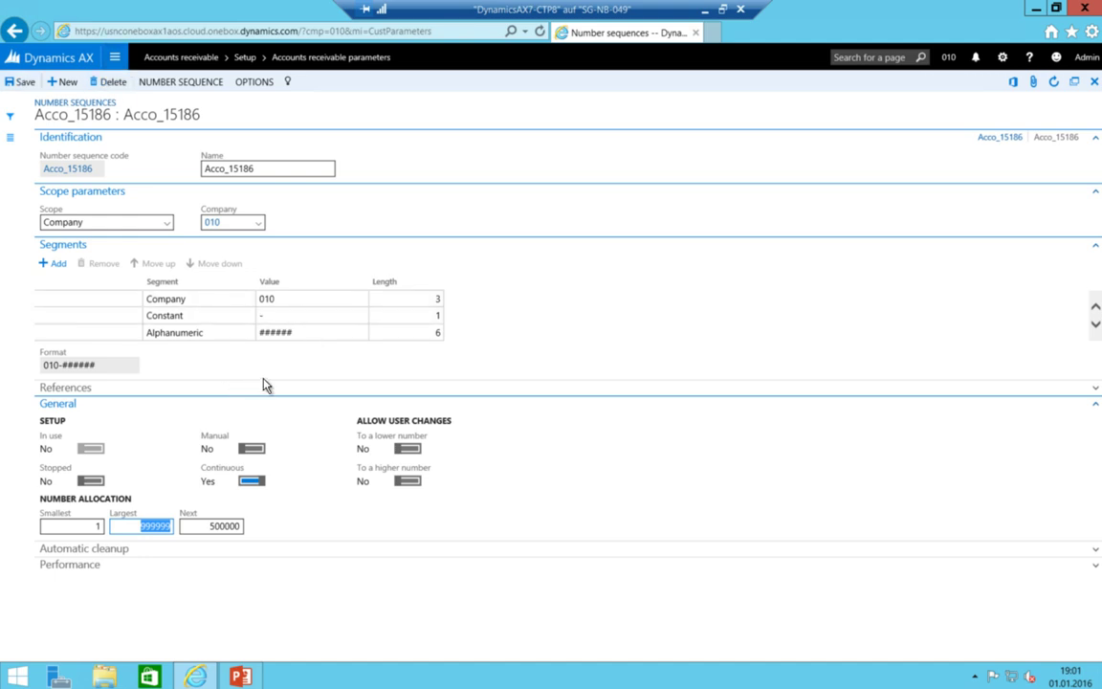
Start a new organization customer in the list of all customers and name it My fitst Customer
click(115, 58)
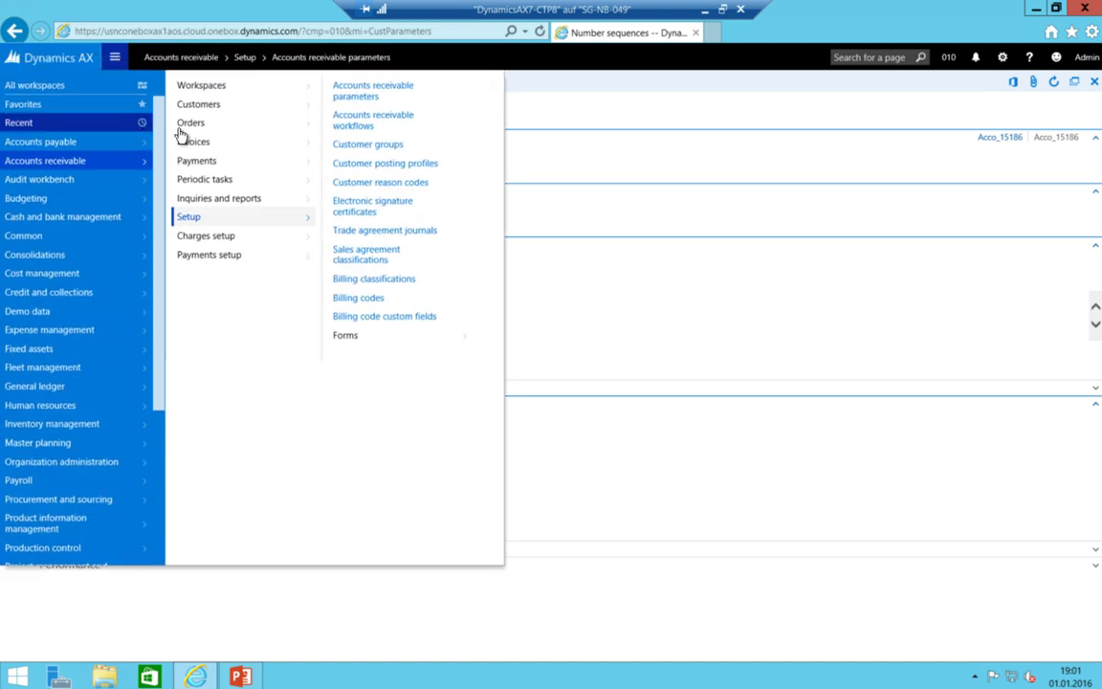
click(234, 115)
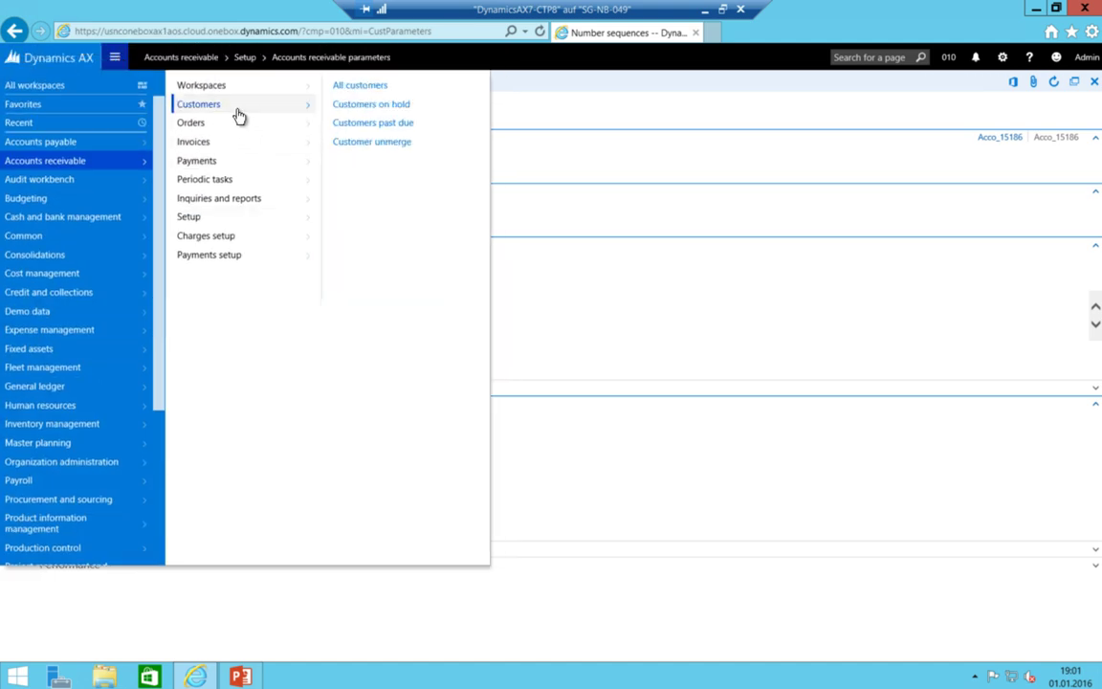
click(359, 87)
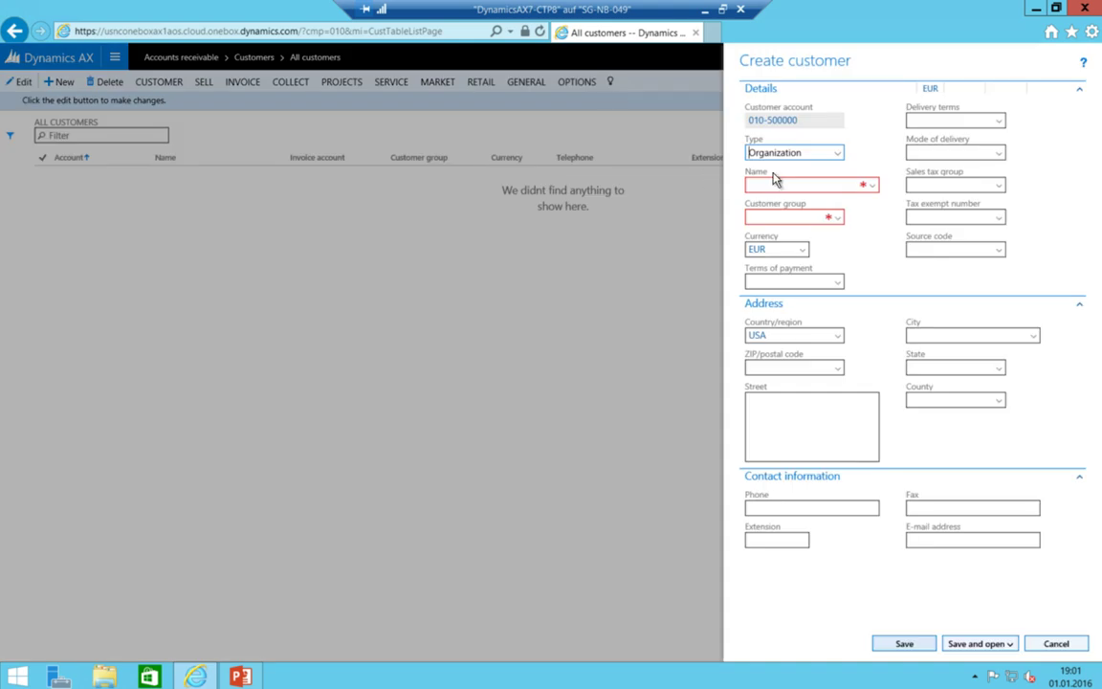
click(798, 181)
text(My f)
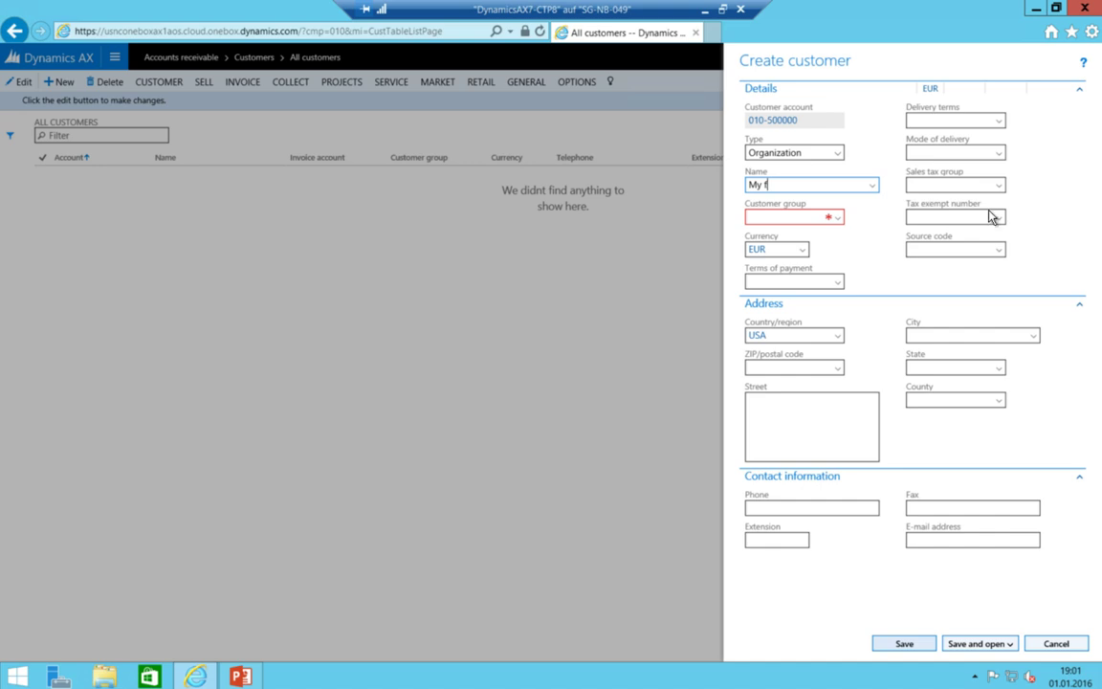
text(itstz Customer)
key(Tab)
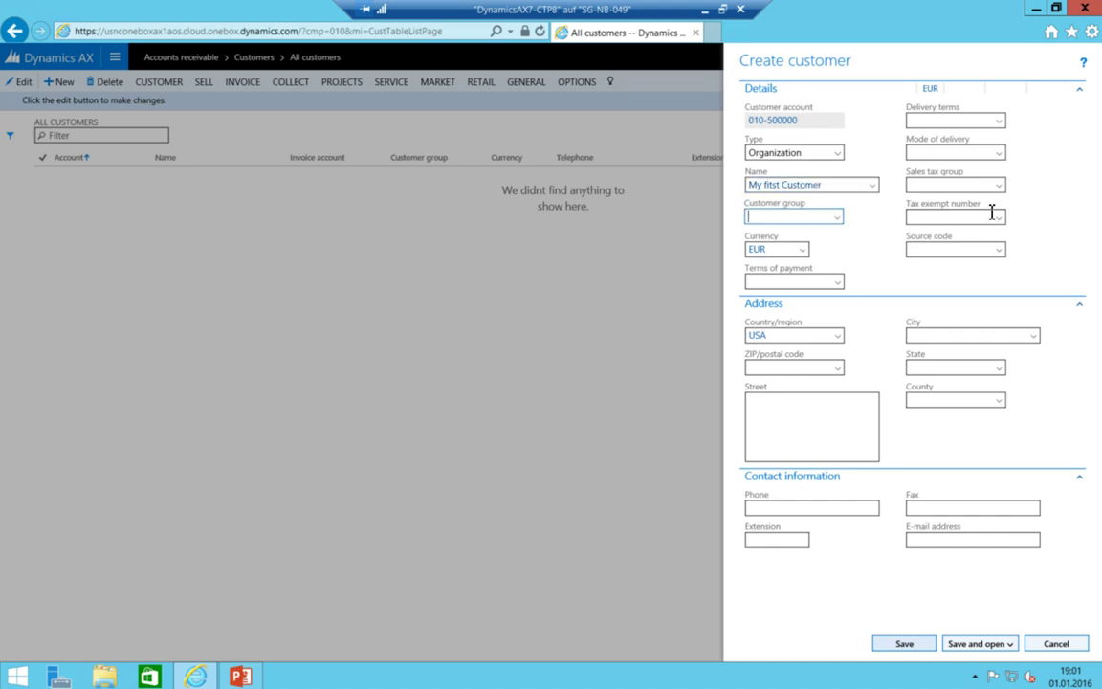
Assign customer group DOM and terms of payment N30 to the new customer, keeping currency EUR
key(alt+Down)
key(Return)
key(Tab)
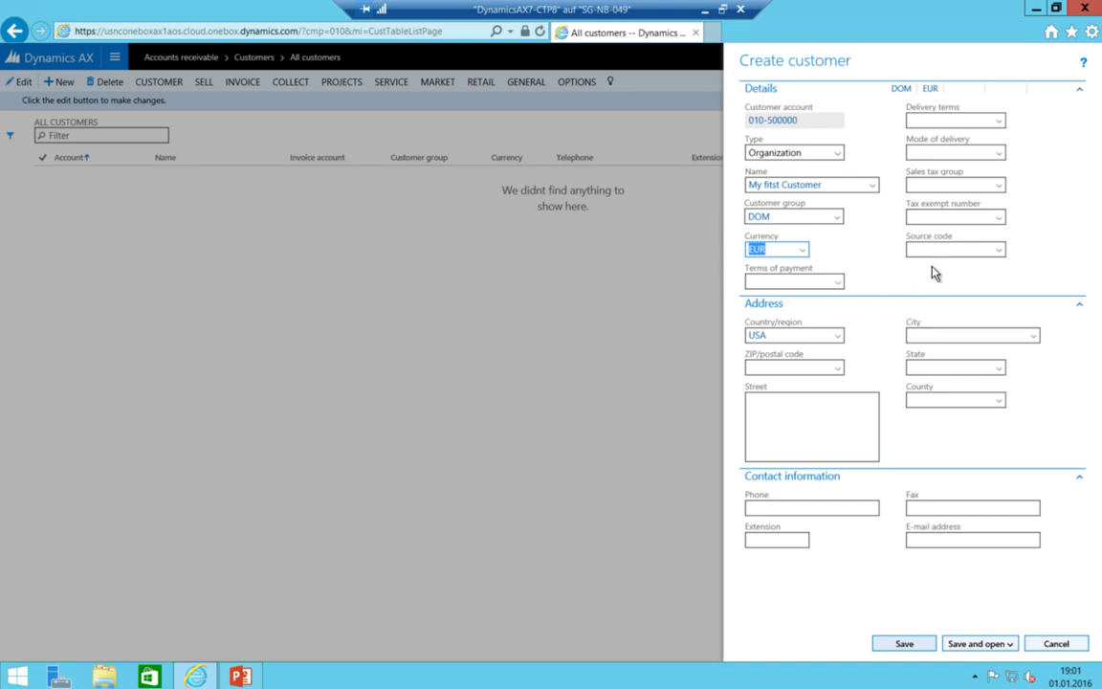
key(Tab)
key(alt+Down)
key(Return)
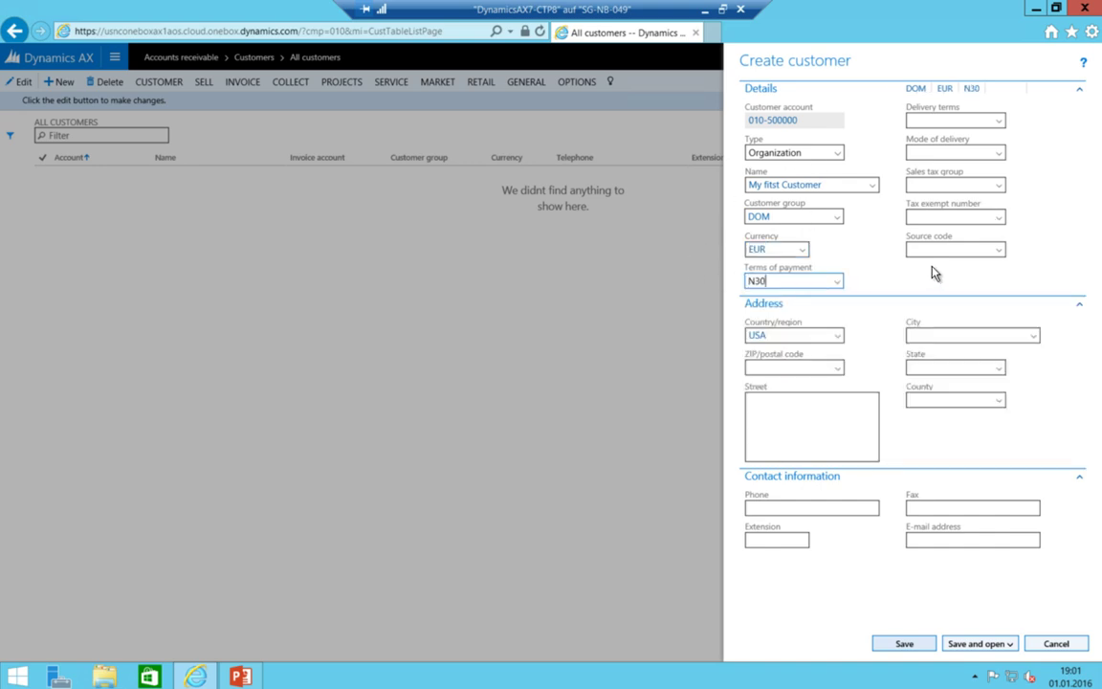
Set the new customer's sales tax group to C-DOM
key(Tab)
key(Tab)
key(Tab)
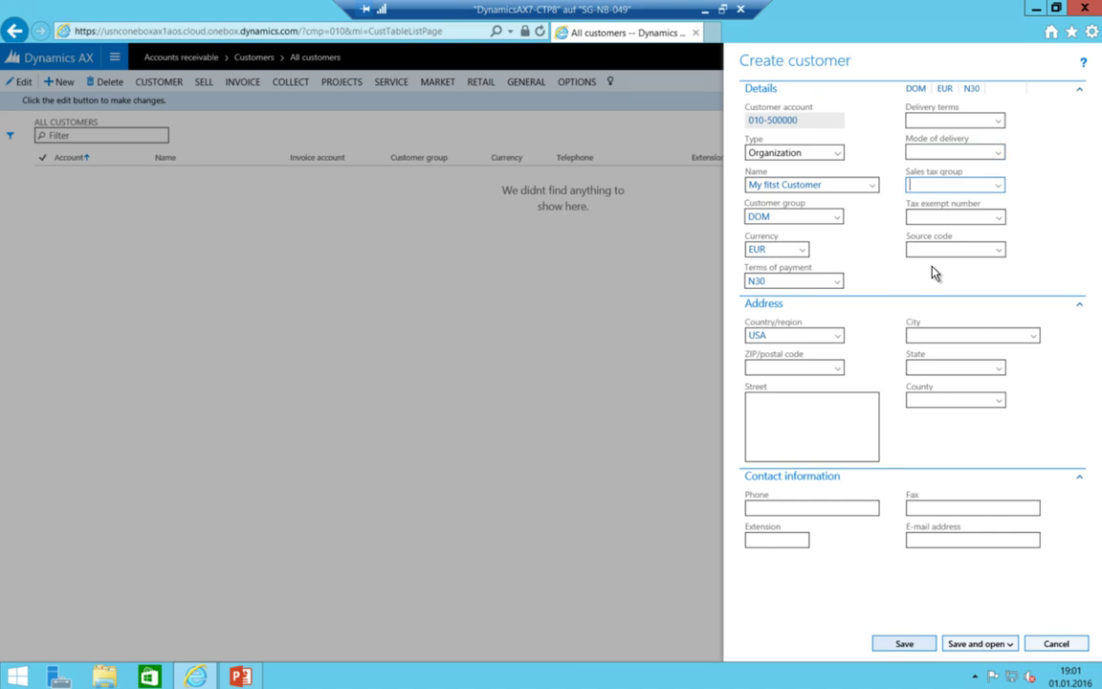
key(alt+Down)
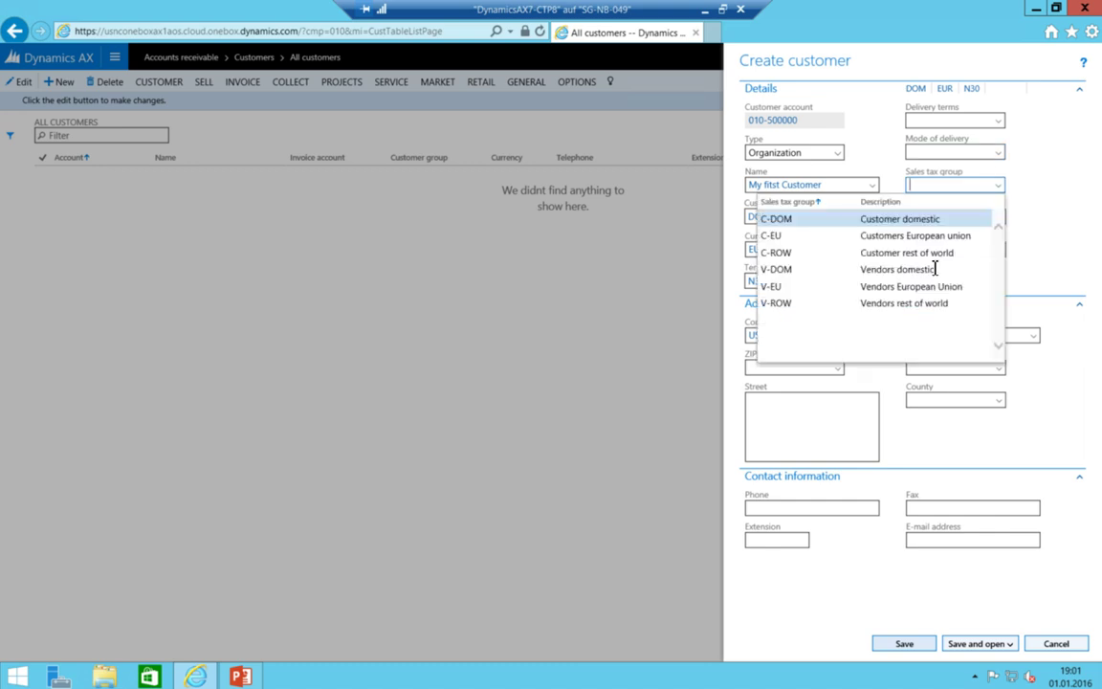
key(Return)
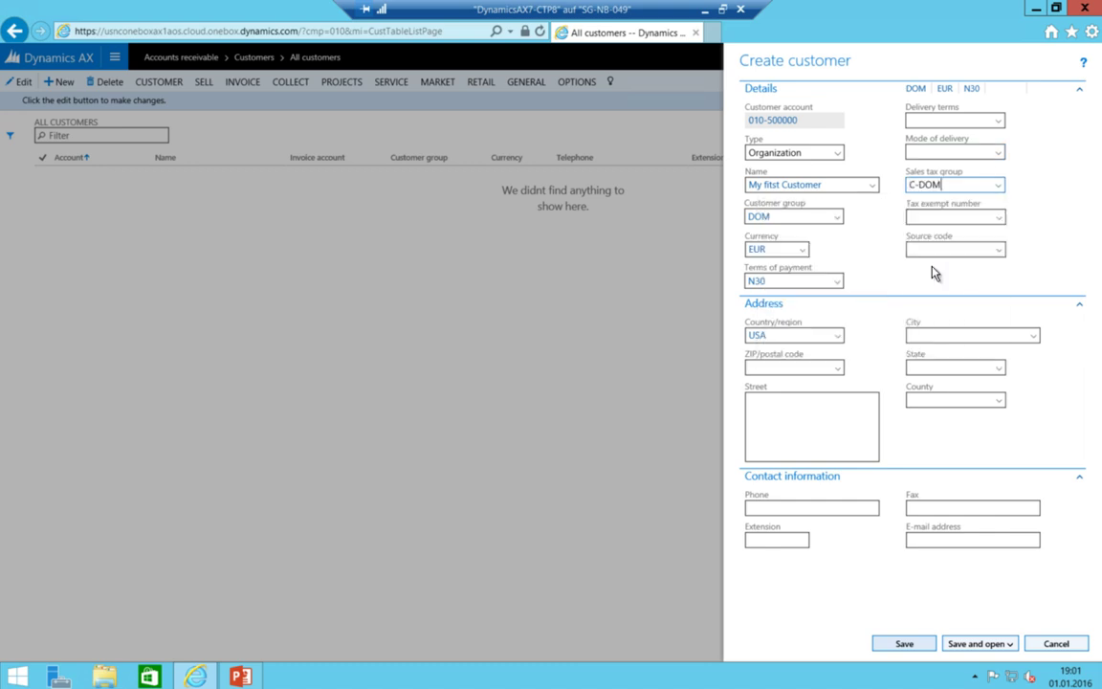
key(Tab)
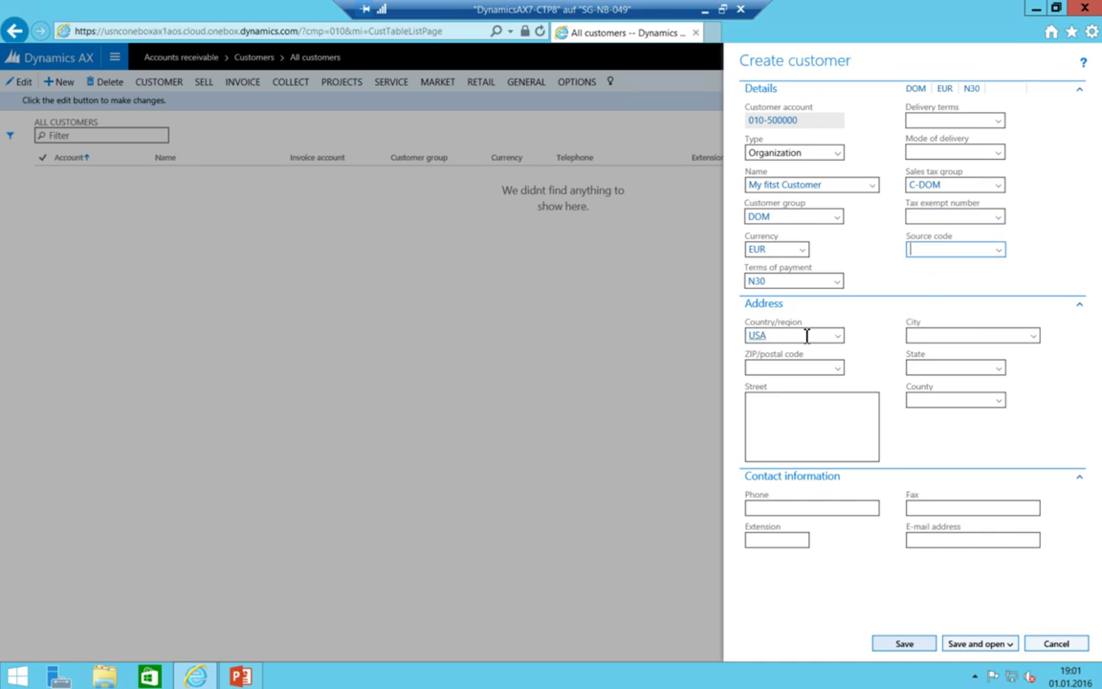
Change the country/region of the customer's address to DEU and accept re-entering the address data
click(797, 335)
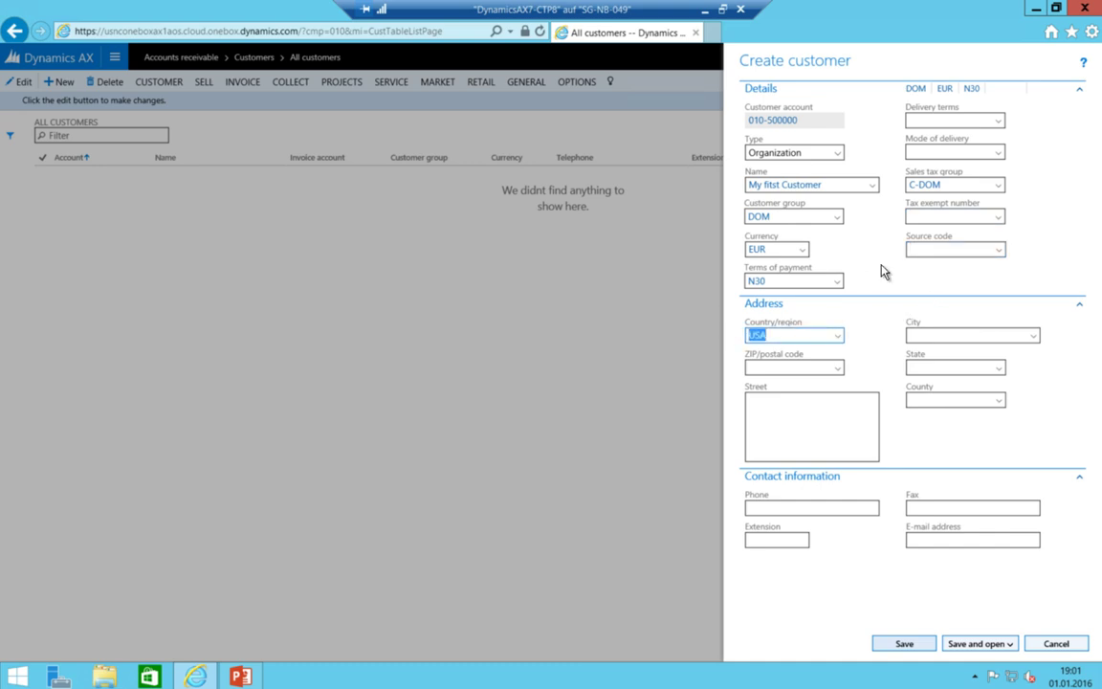
text(deu)
key(Tab)
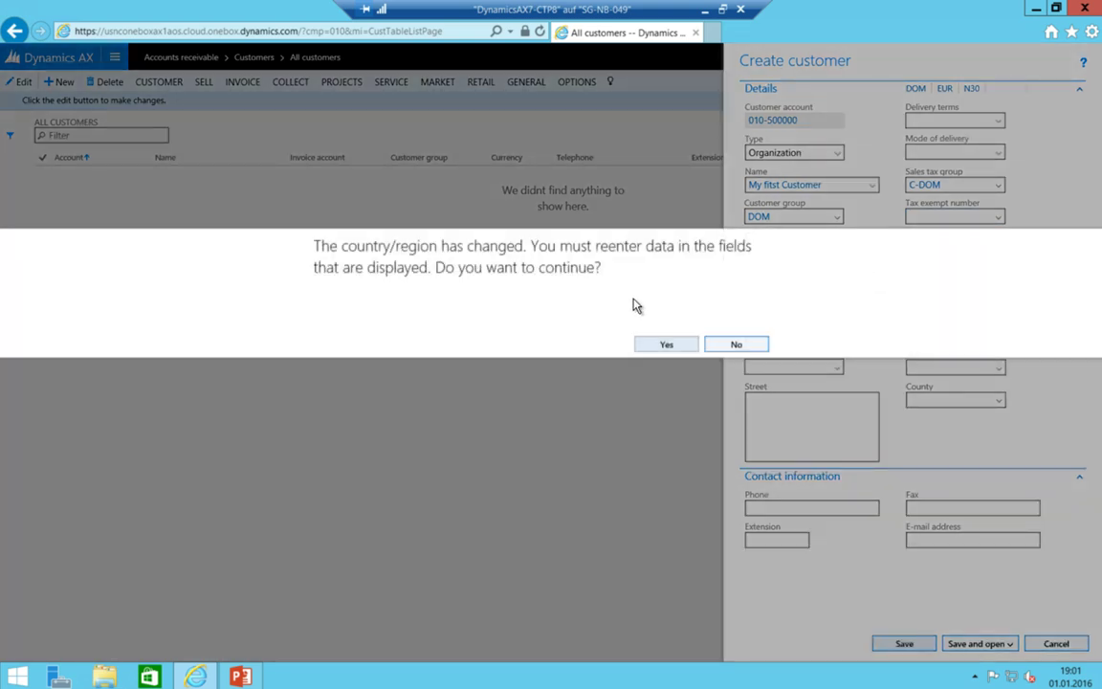
click(673, 342)
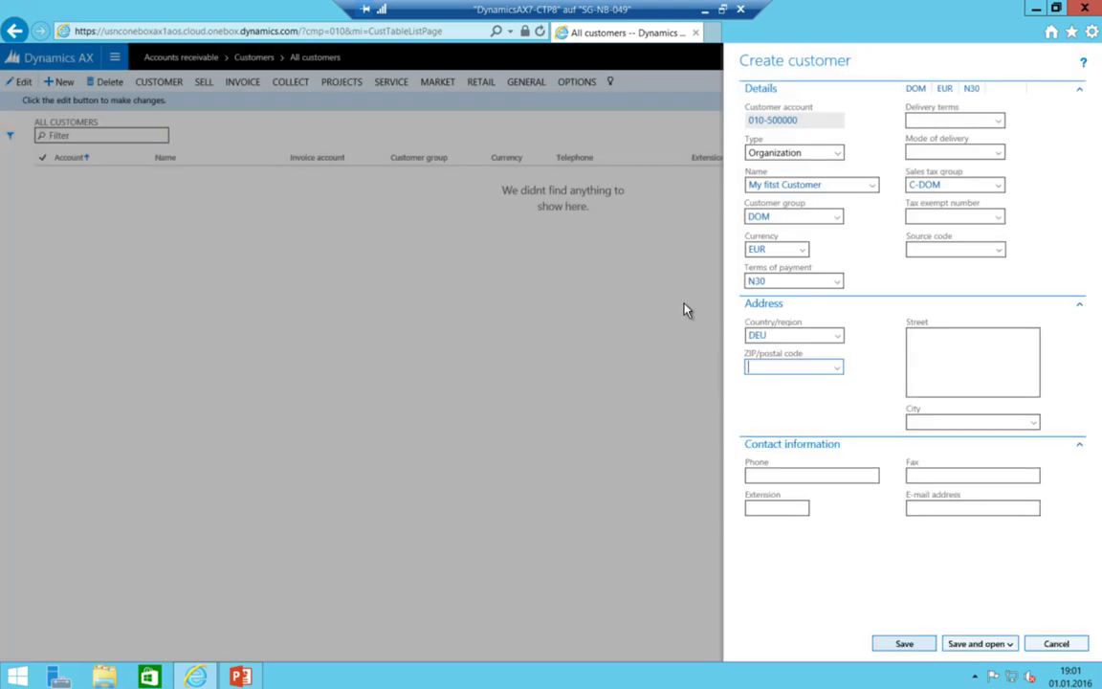
Choose the postal code entry for Mainz and enter the customer's street address, with a space before the house number
key(alt+Down)
scroll(126, 443, down, 2)
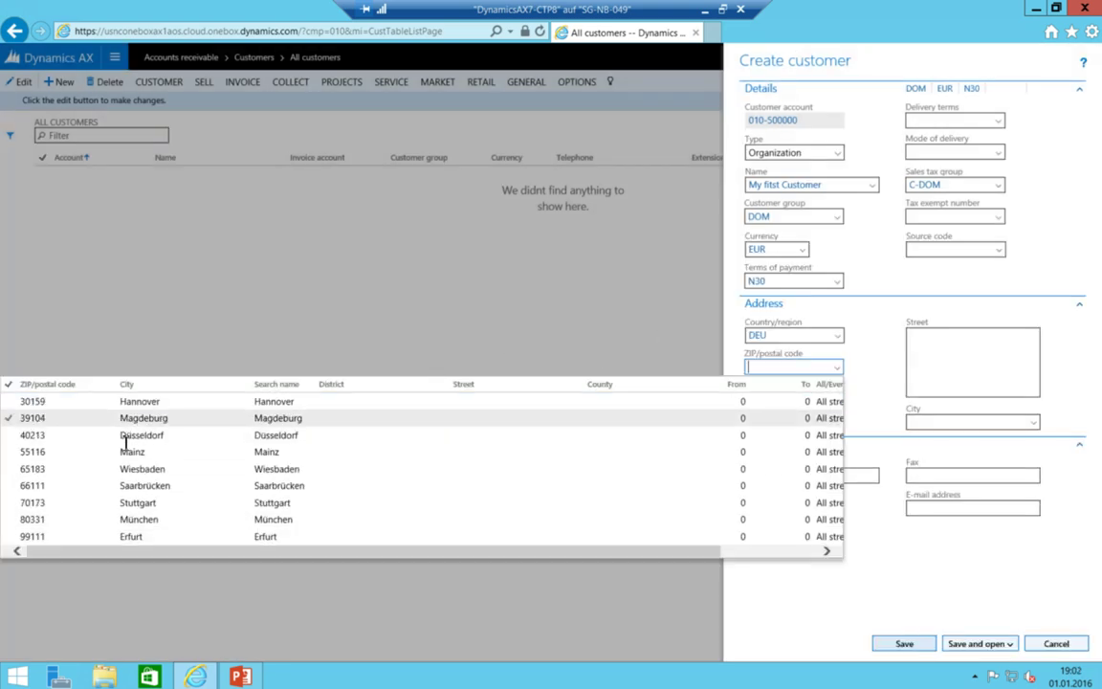
click(129, 452)
click(931, 361)
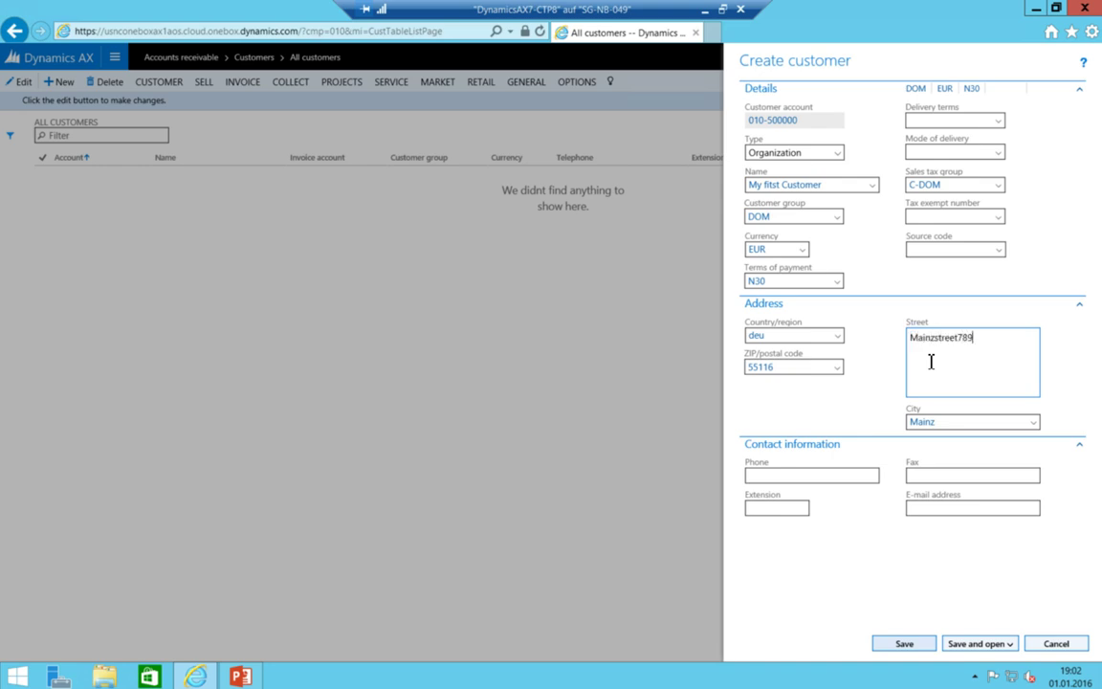
key(Tab)
click(959, 342)
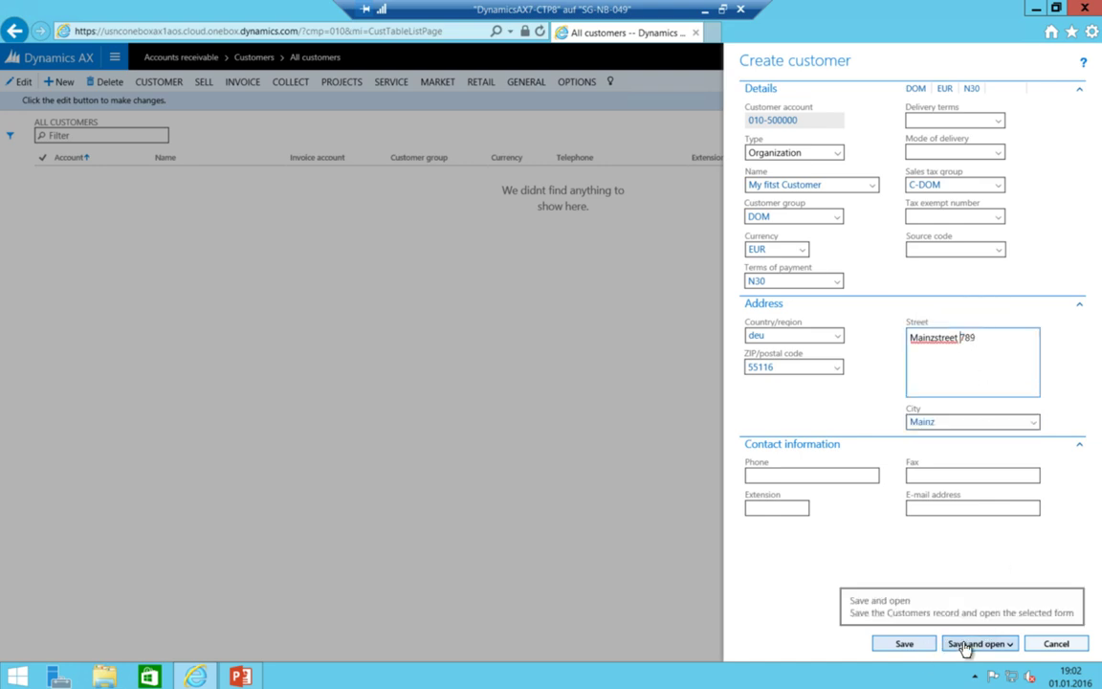
Examine which forms can be opened directly when saving the new customer
click(1010, 647)
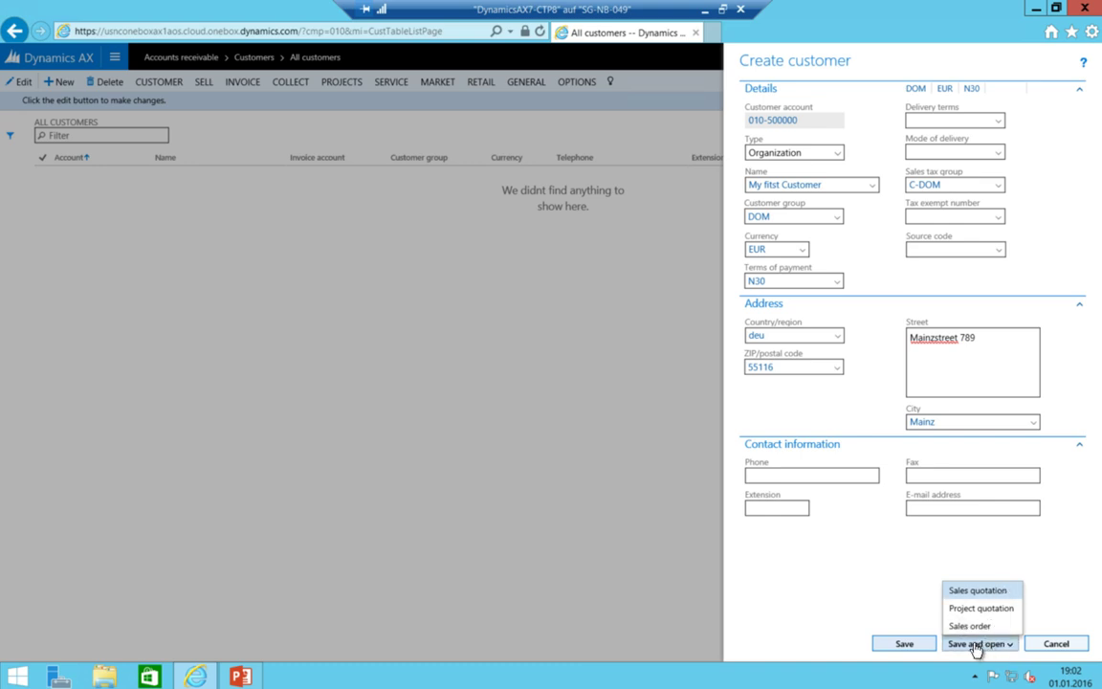
click(875, 658)
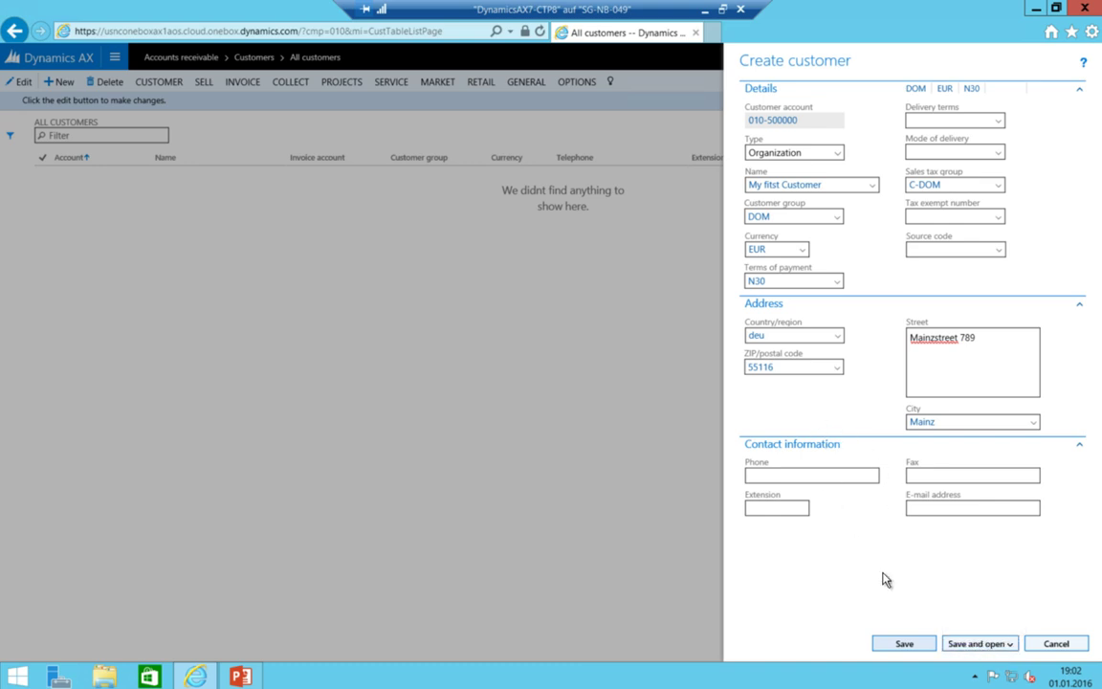
Save the new customer, set its method of payment to UBS_EUR in the payment defaults, and save the record
click(904, 643)
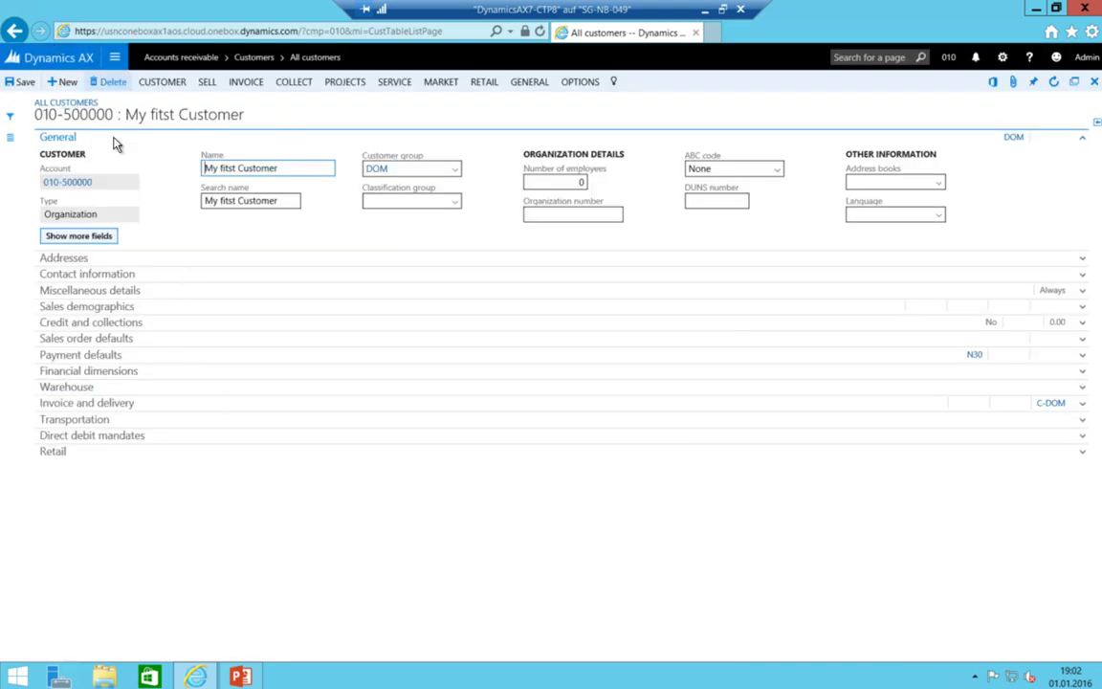
click(50, 360)
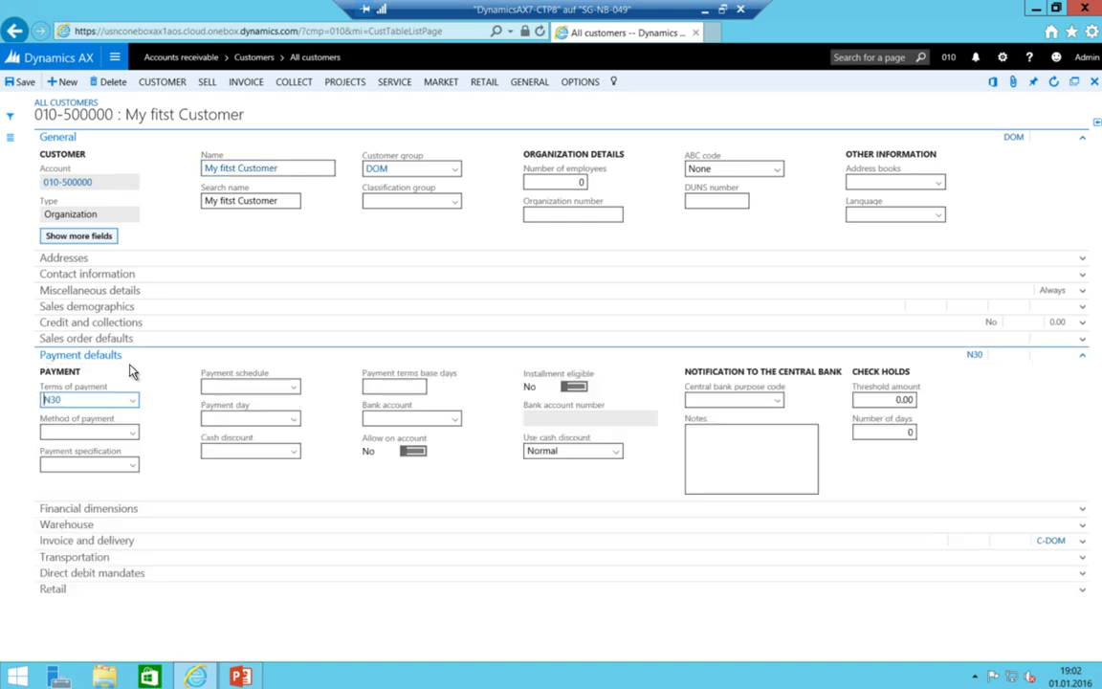
click(134, 438)
click(134, 437)
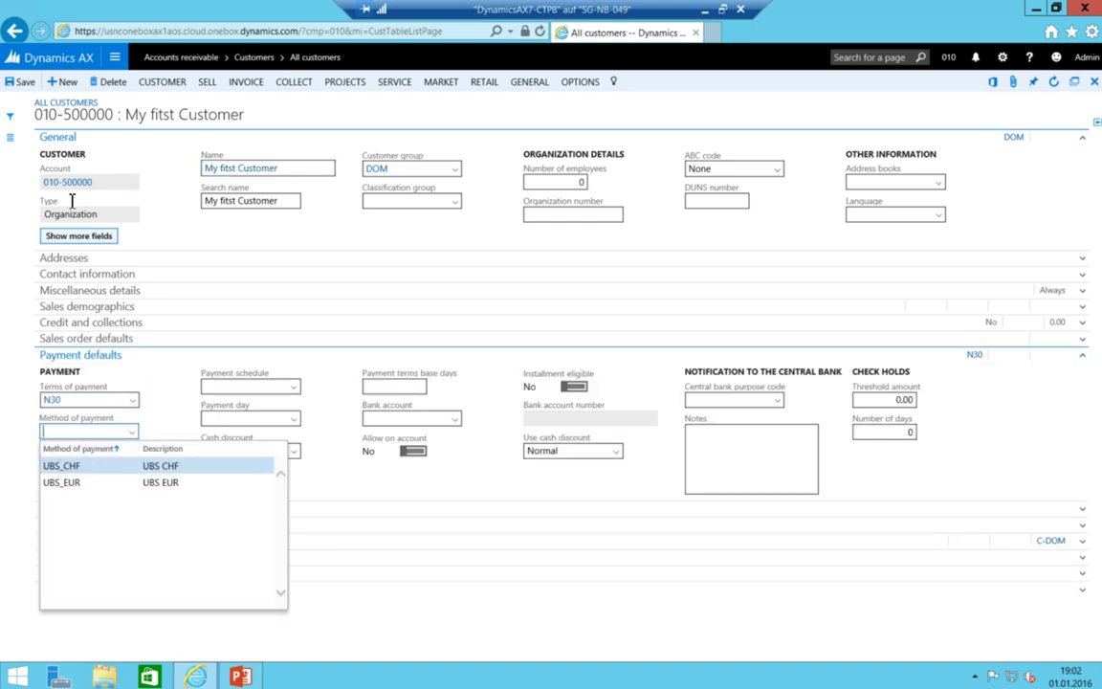
click(61, 483)
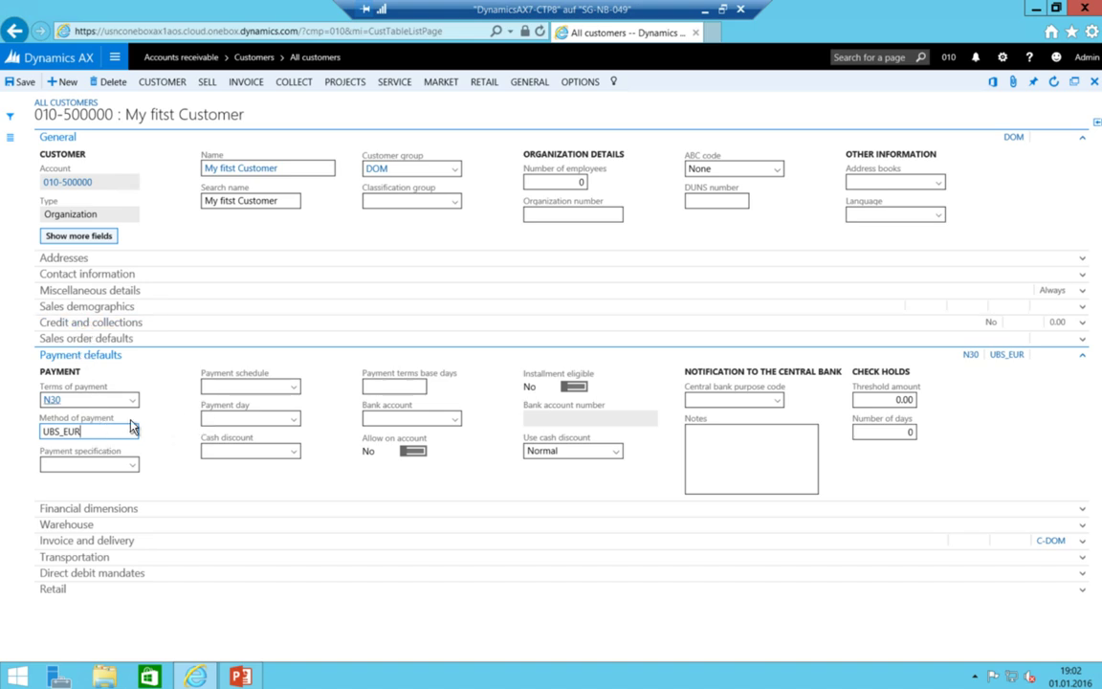
click(22, 85)
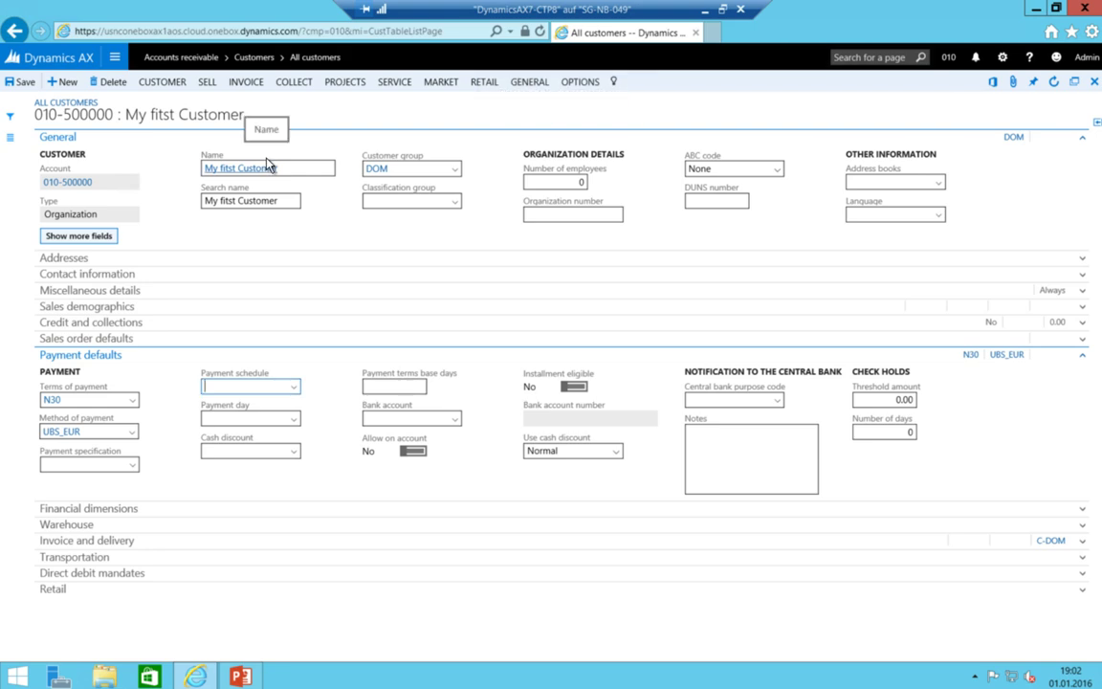
Start another customer record of type Organization with the name "My first ROW Customer"
click(86, 83)
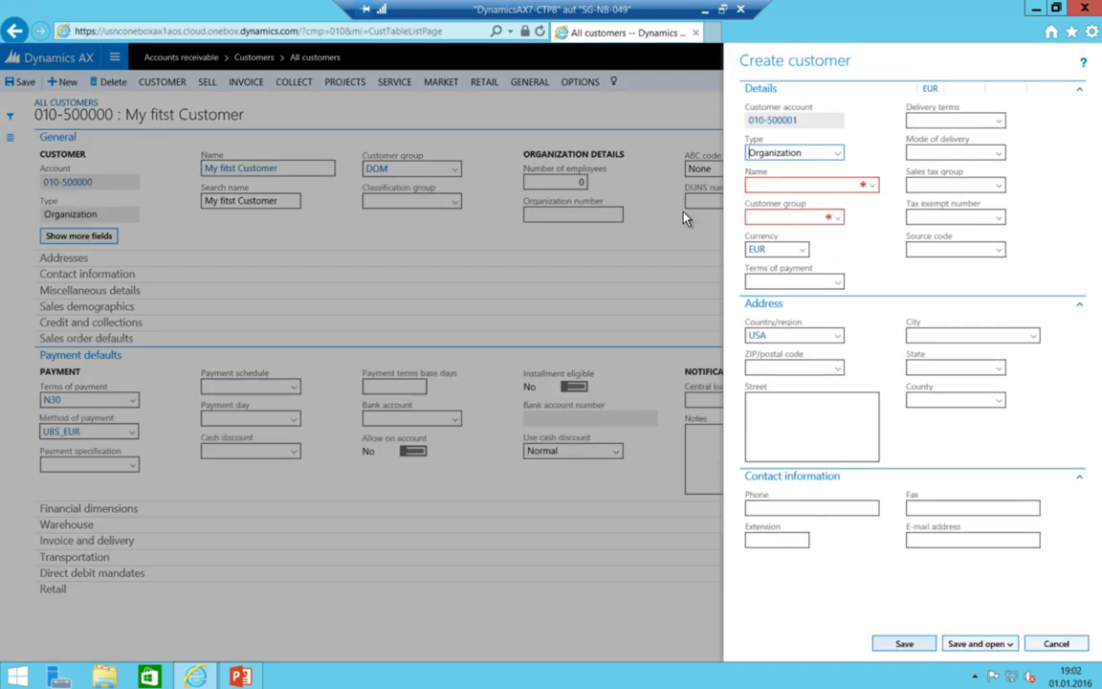
key(Tab)
text(My first ROW Customer)
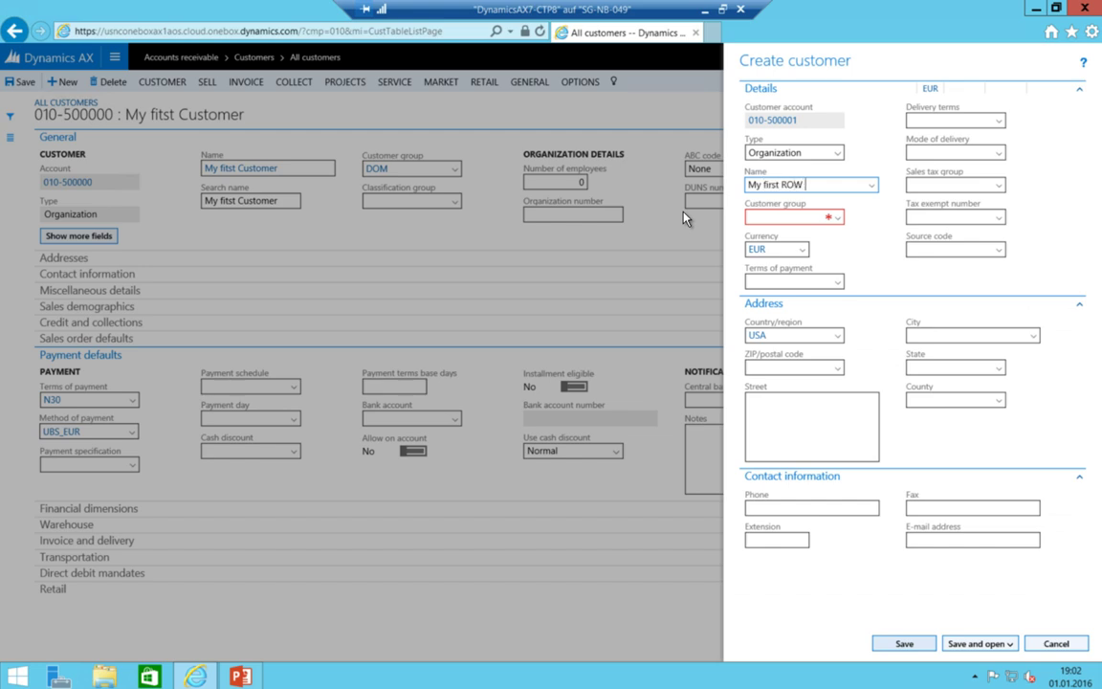
key(Tab)
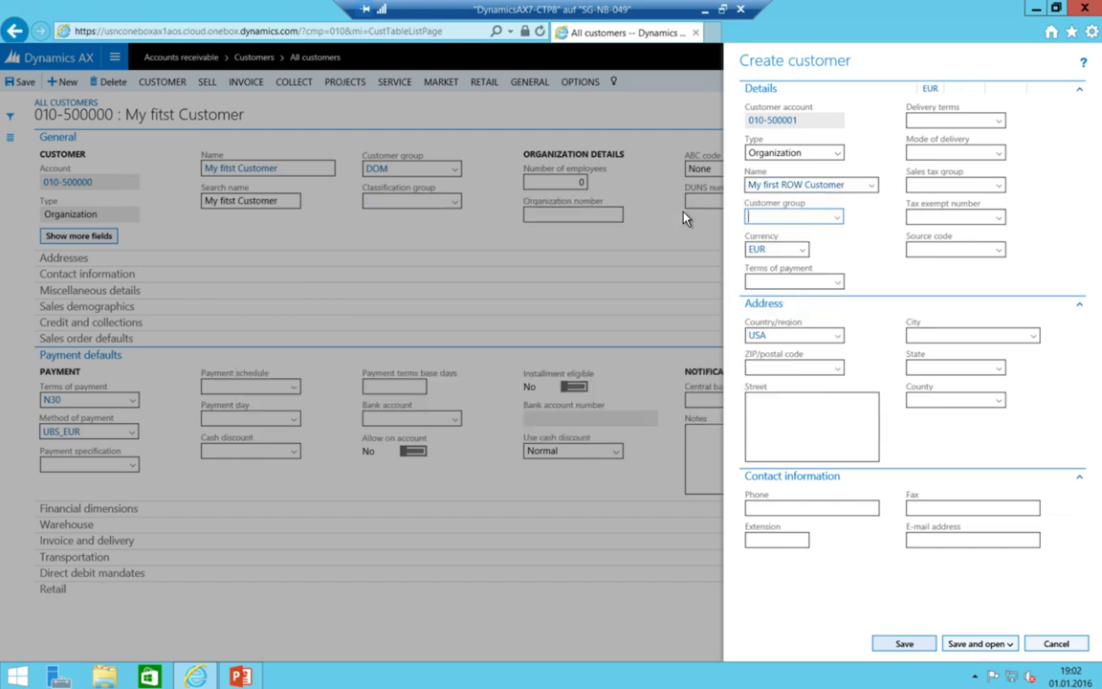
Assign the new customer to the ROW (Rest of world) customer group
key(alt+Down)
key(Down)
key(Down)
key(Down)
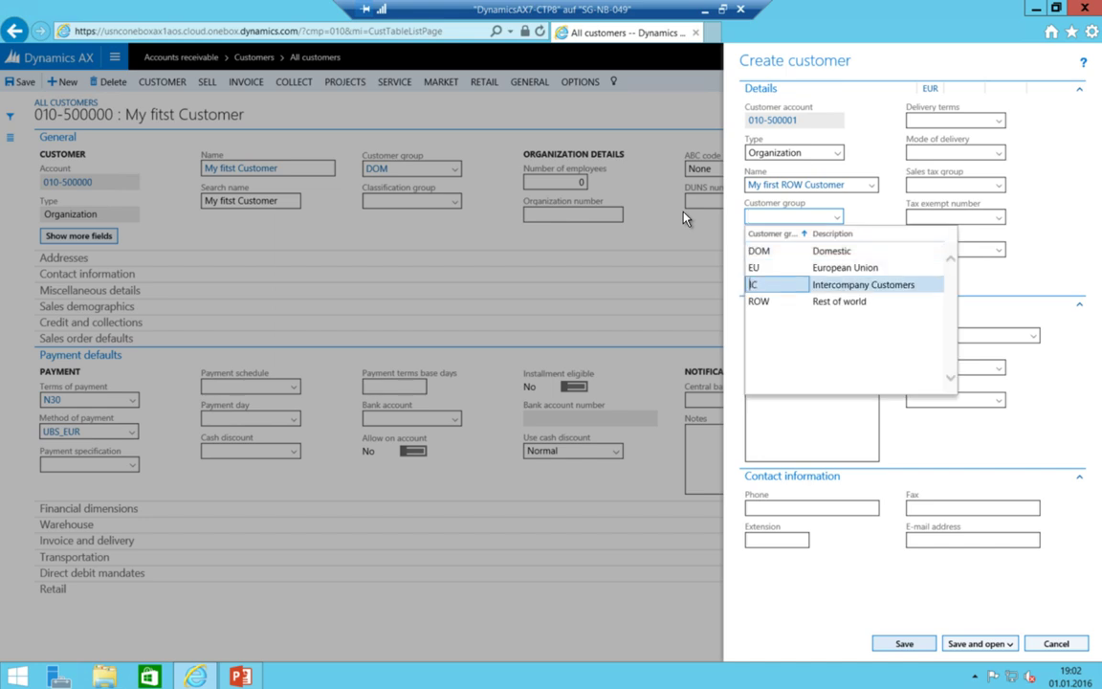
key(Return)
key(Tab)
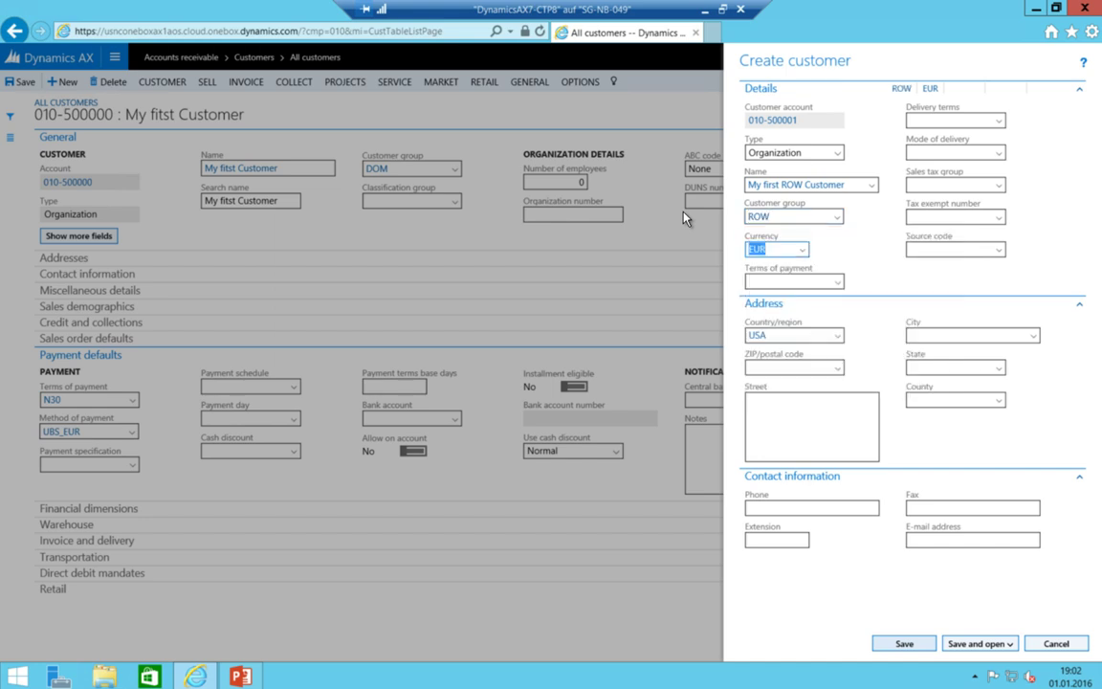
Set the new customer's terms of payment to N60, keeping the currency as it is
key(Tab)
key(alt+Down)
key(Down)
key(Down)
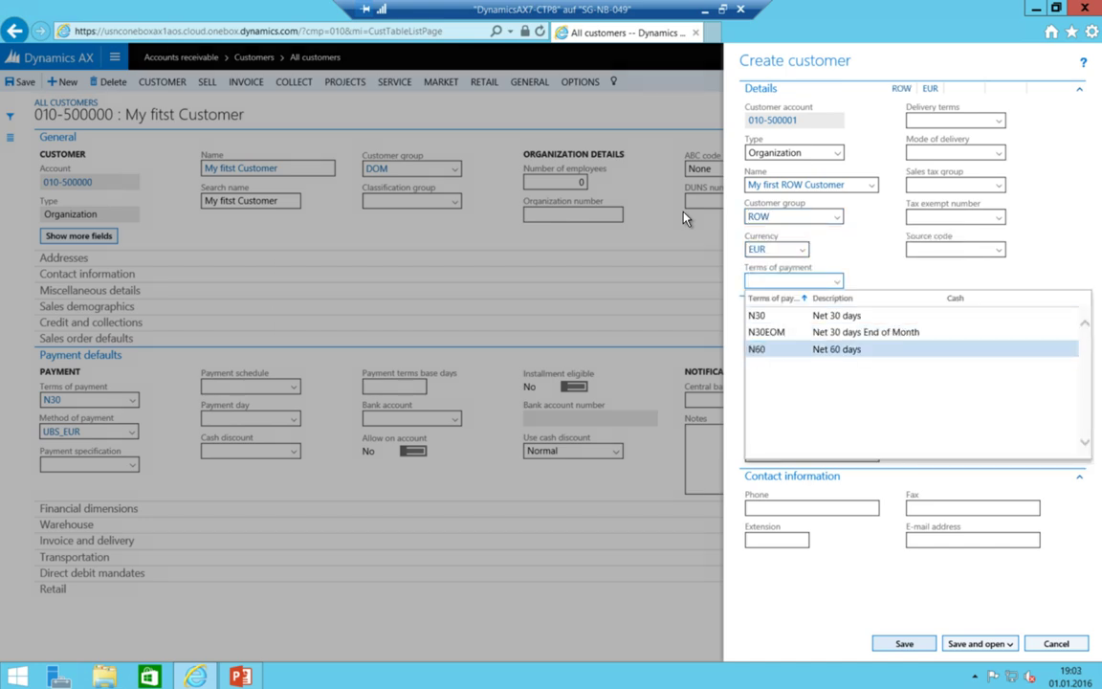
key(Return)
Set the ROW customer's sales tax group to C-ROW
key(Tab)
key(Tab)
key(Tab)
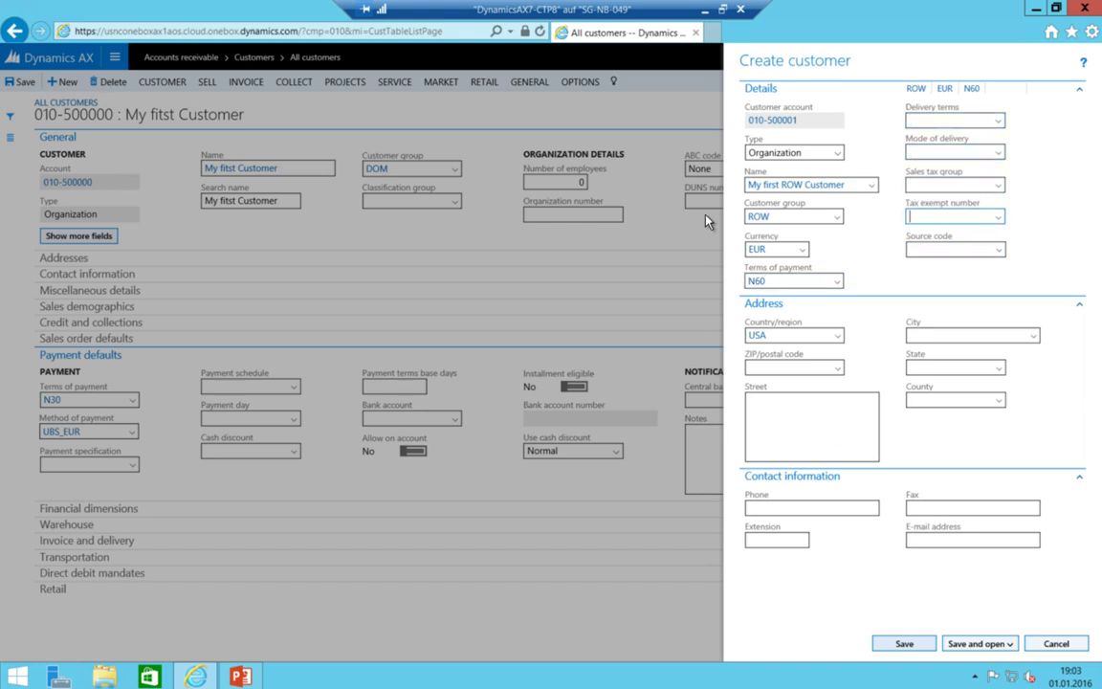
key(alt+Down)
key(Down)
key(Down)
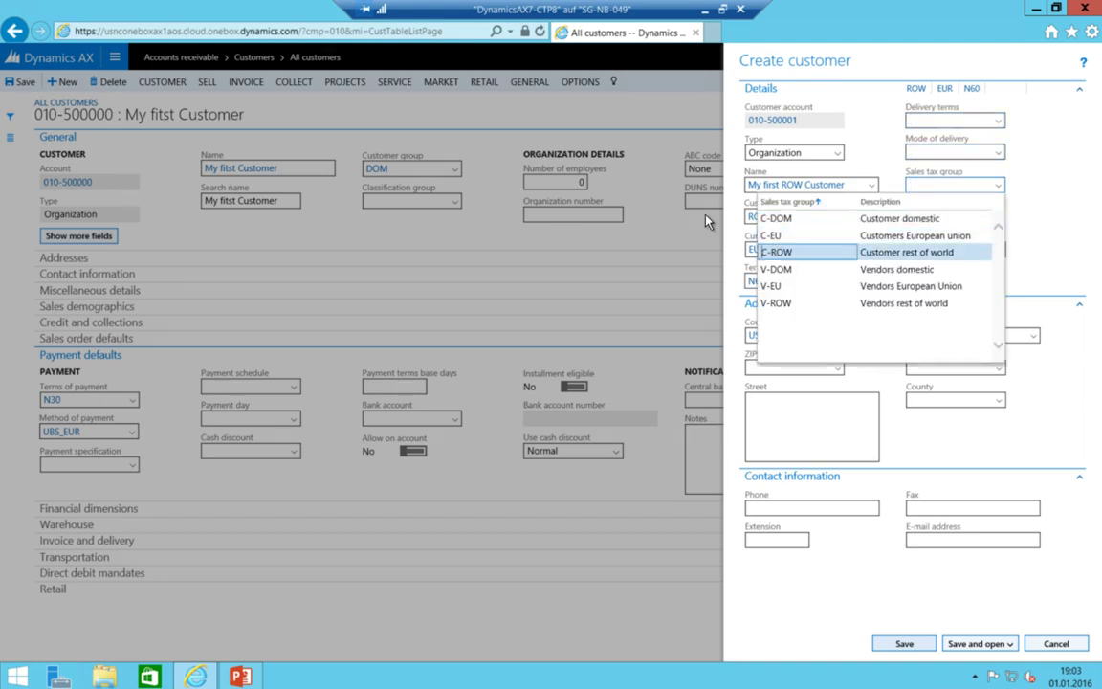
key(Return)
Change the country/region of the ROW customer's address to CHE and accept re-entering the address data
key(Tab)
key(Tab)
key(Tab)
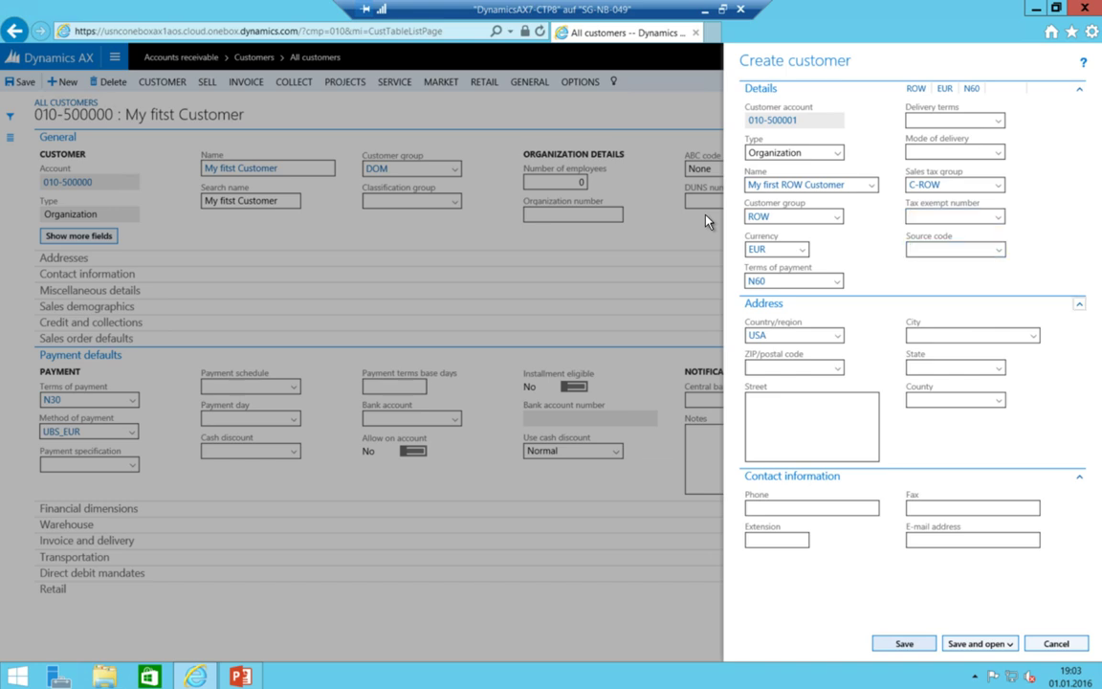
text(CHE)
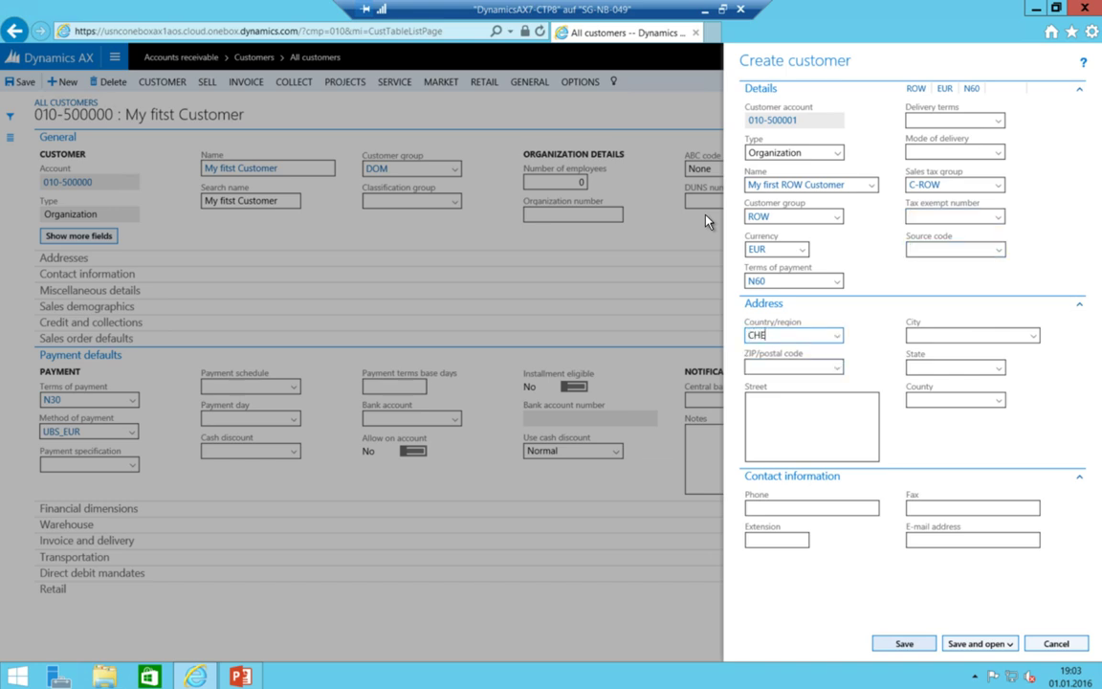
key(Tab)
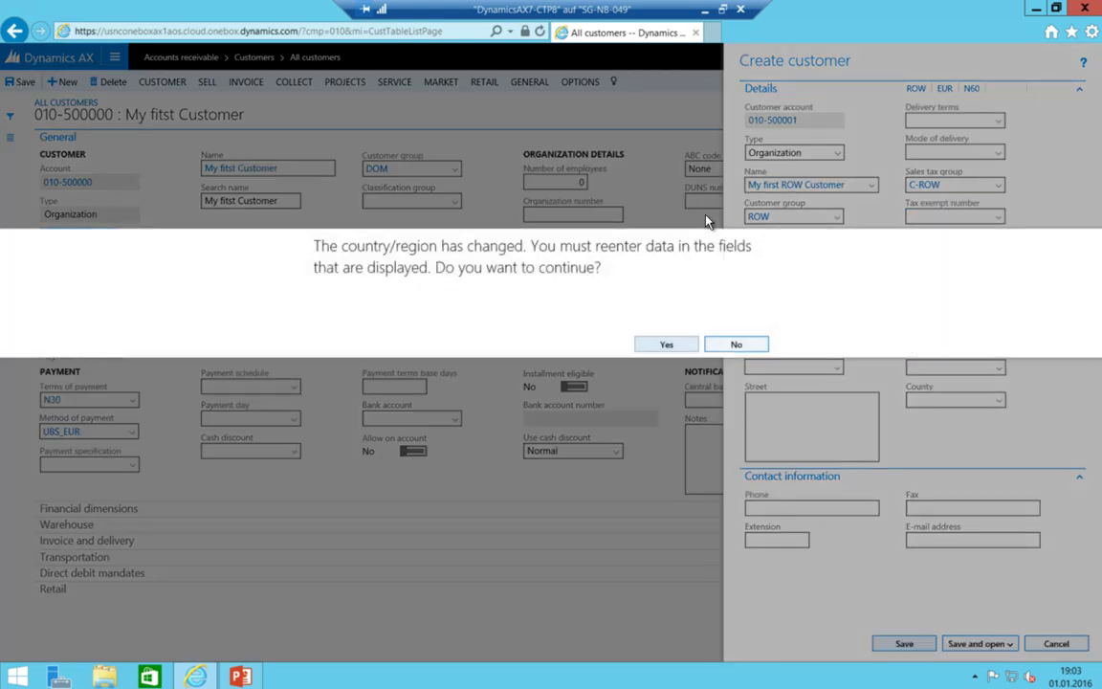
click(667, 345)
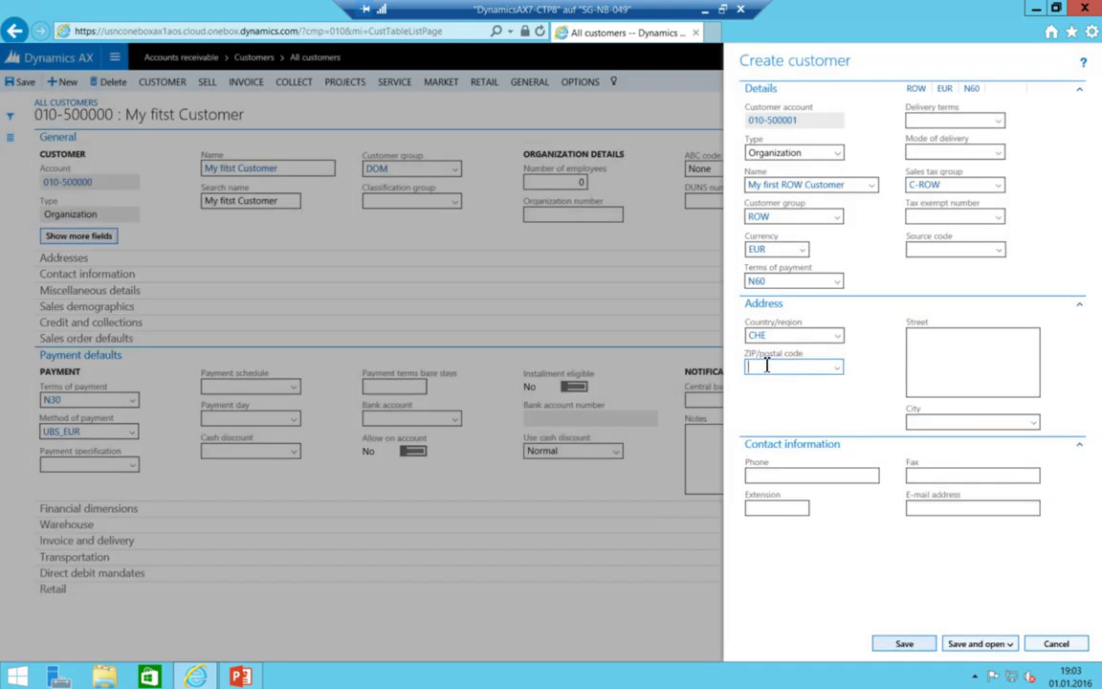
Enter the postal code of the customer's Swiss address, replacing the first entry with the correct one
text(8600)
key(Tab)
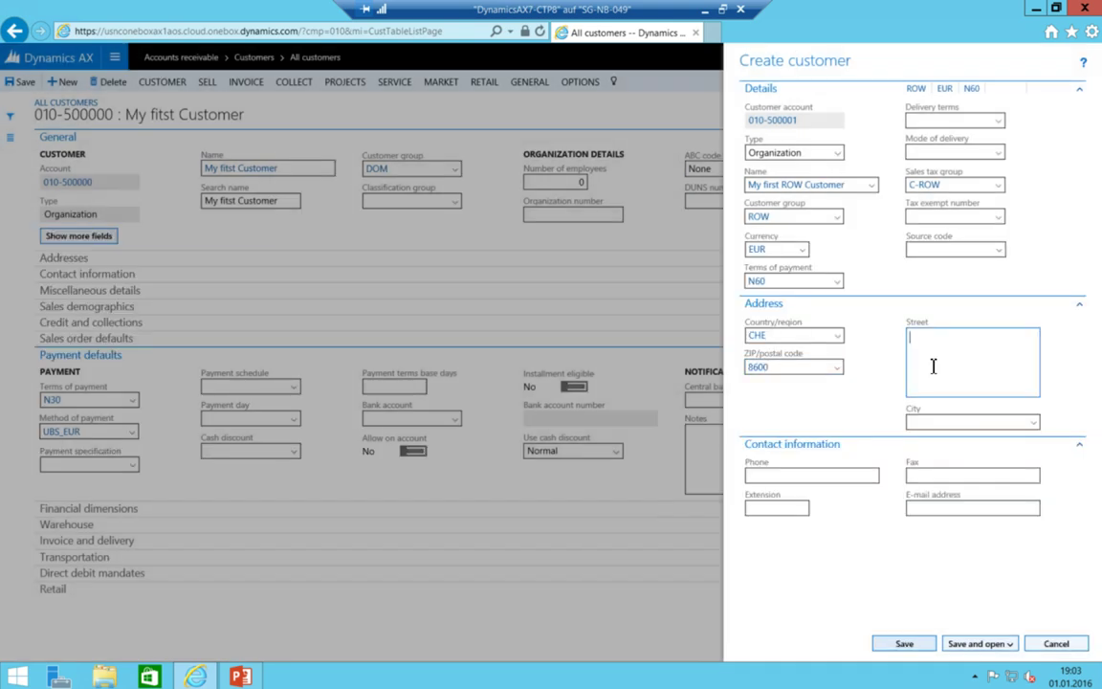
click(829, 368)
text(89)
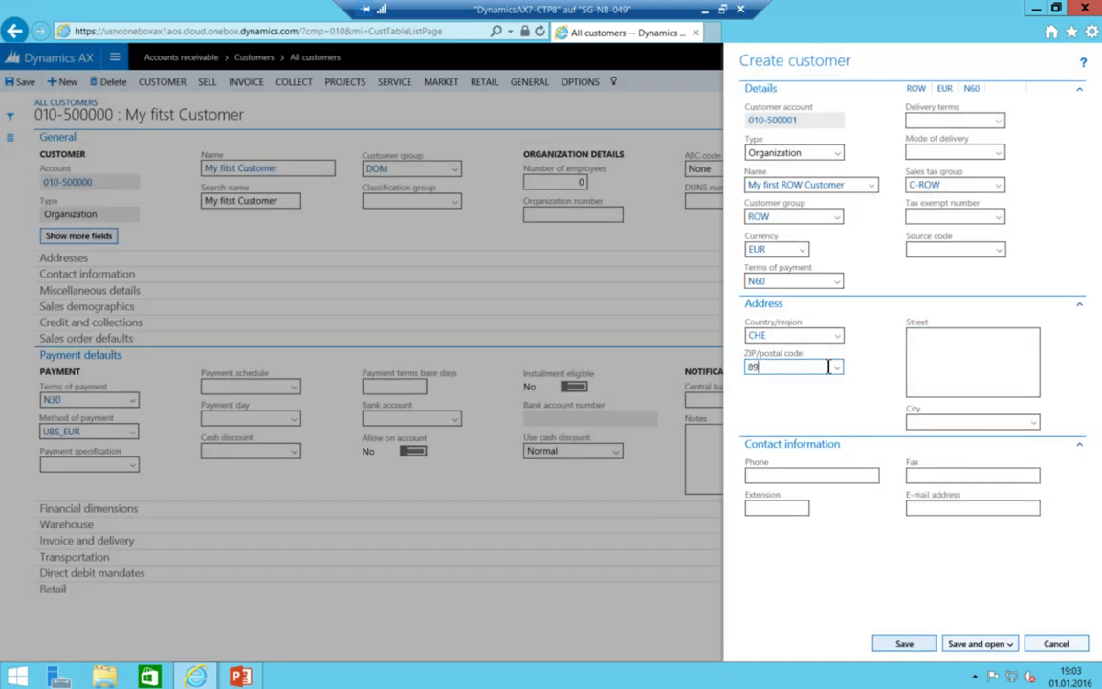
text(40)
key(Tab)
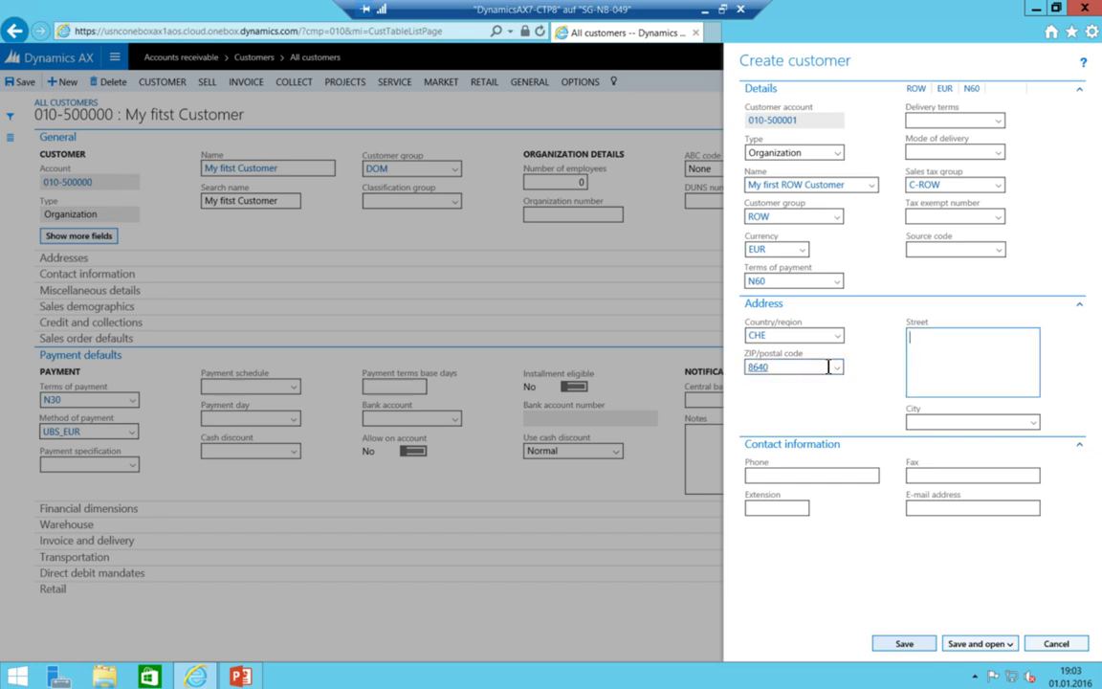
Enter the customer's street address and city, and save the new ROW customer
text(Alte Joinnastrasse 4564564)
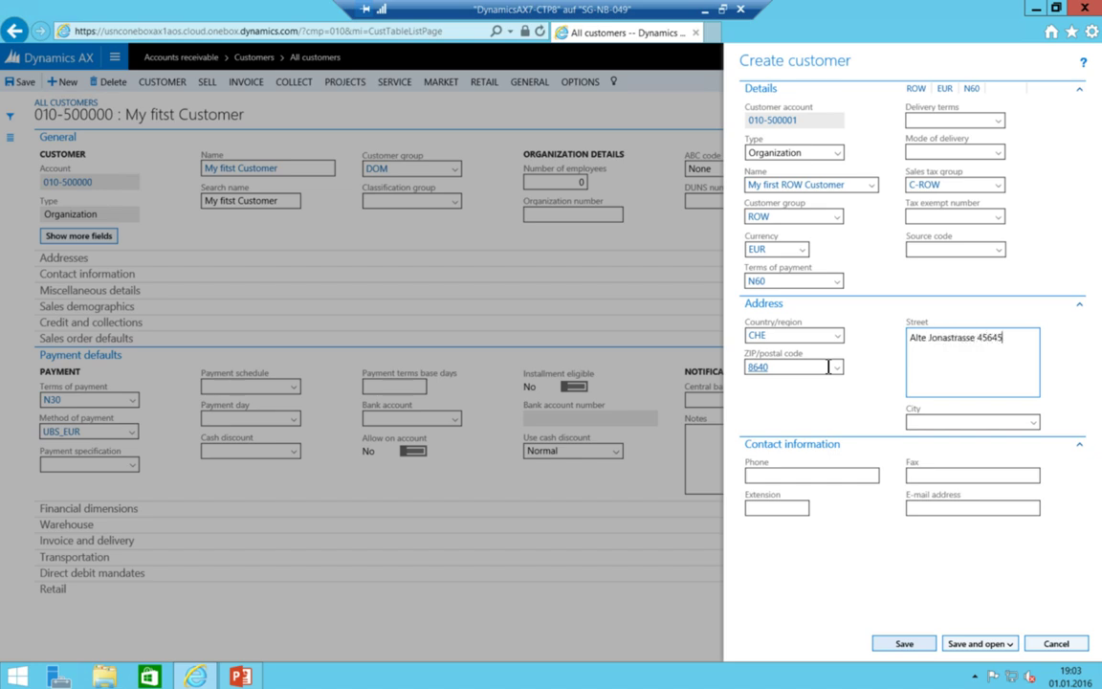
key(Tab)
text(Rappw)
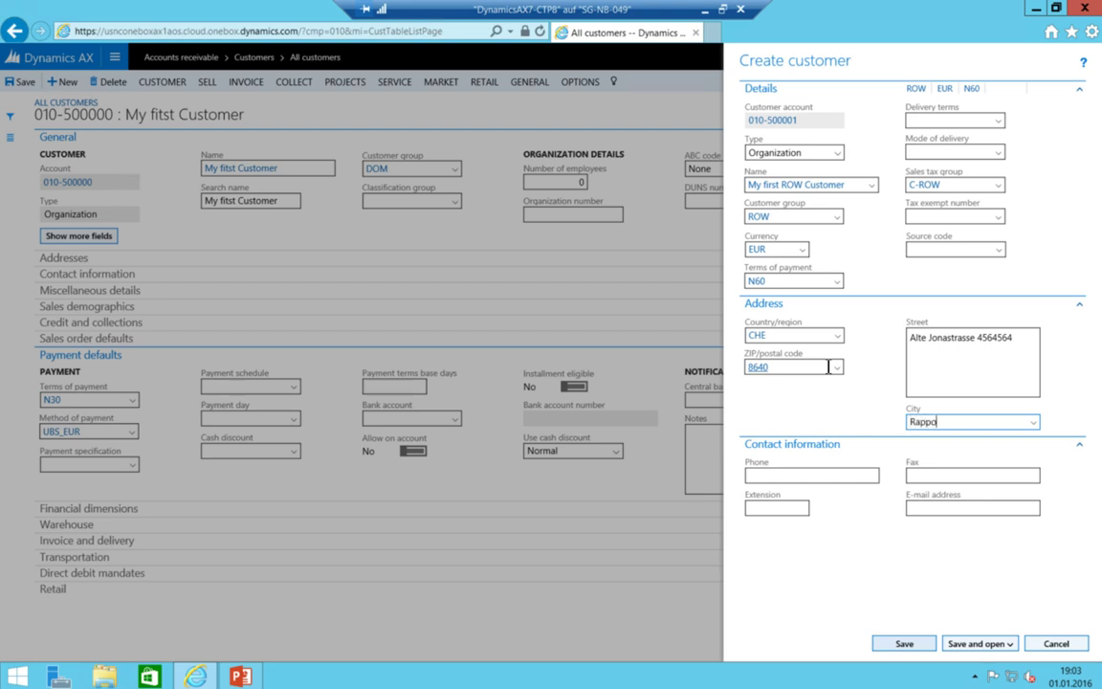
text(swil)
key(Tab)
click(905, 644)
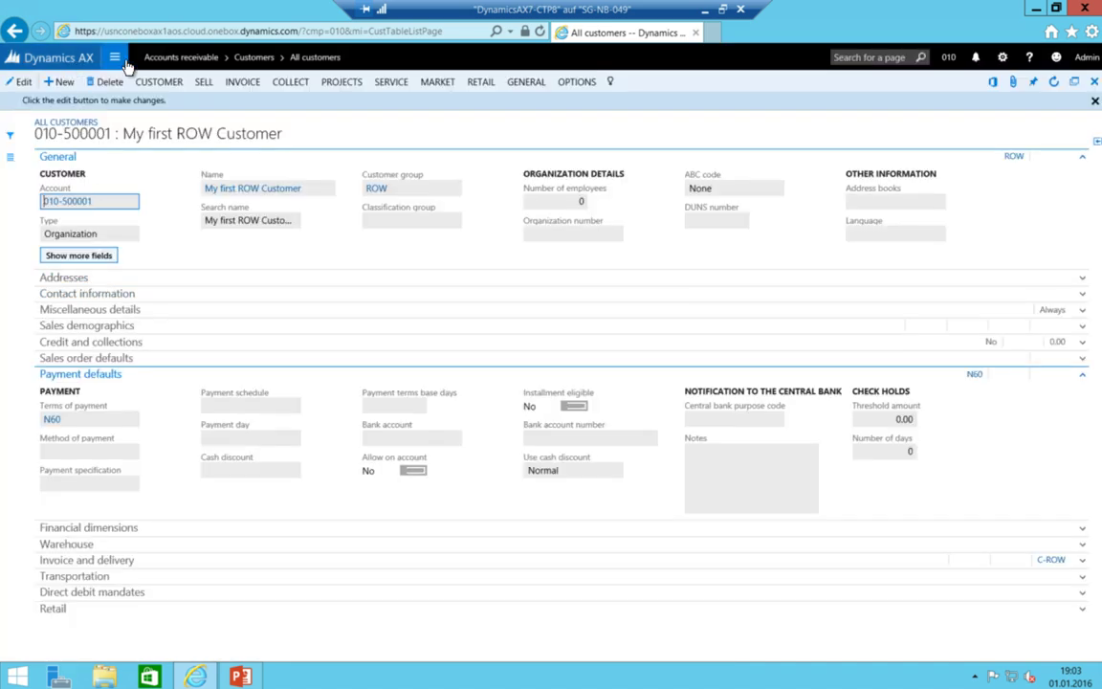
Show the customer list beside the record, switch to editing, and set the ROW customer's method of payment to UBS_CHF
click(9, 159)
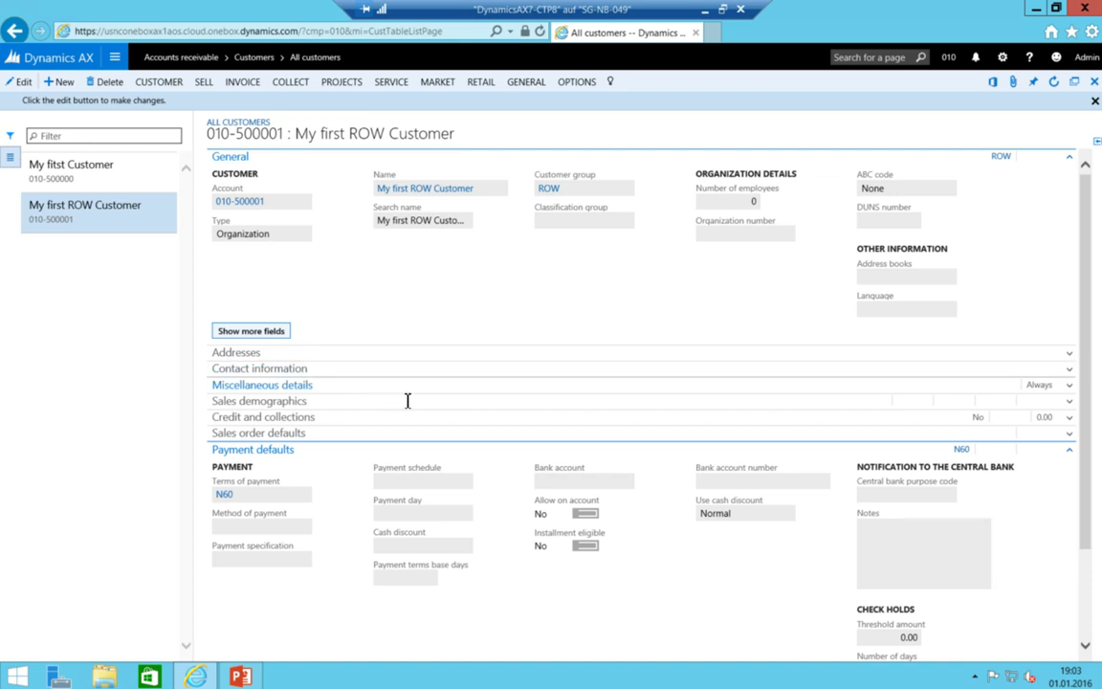
scroll(406, 399, down, 3)
click(27, 84)
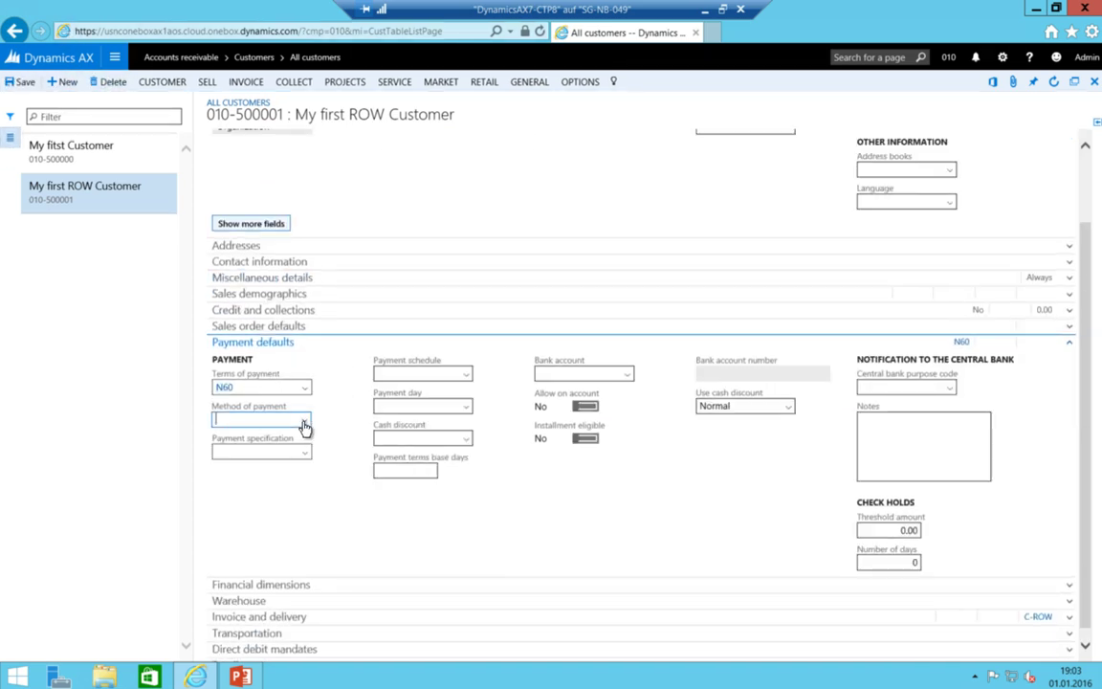
click(304, 424)
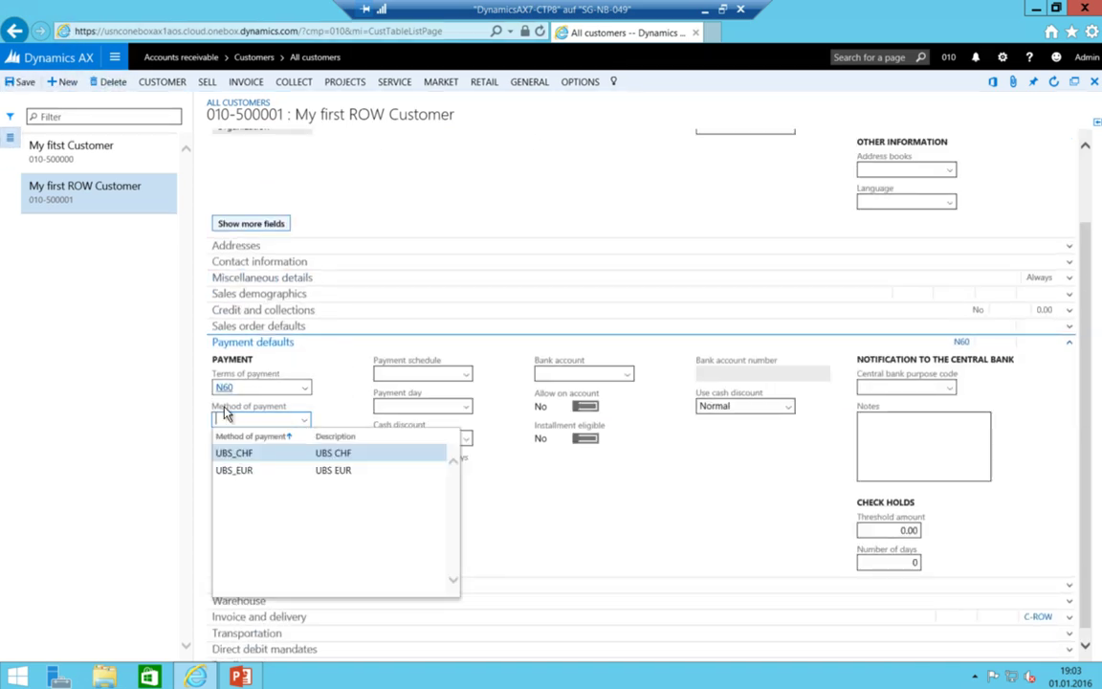
click(236, 455)
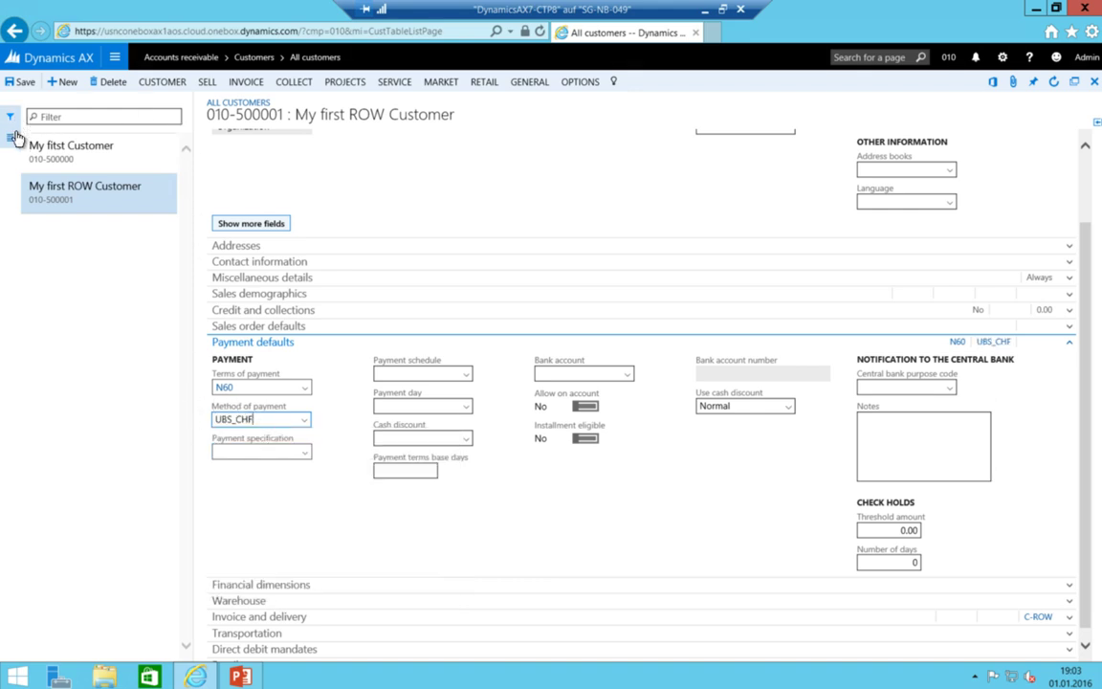
Change the ROW customer's currency to CHF in the sales demographics and save the record
scroll(419, 399, up, 2)
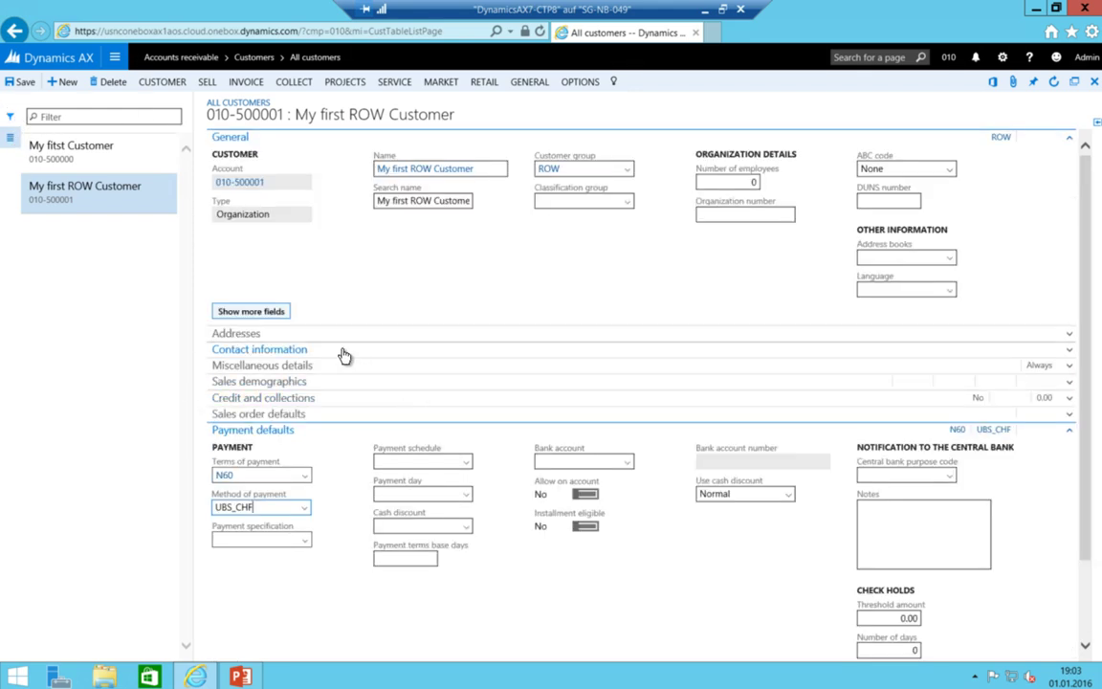
click(244, 383)
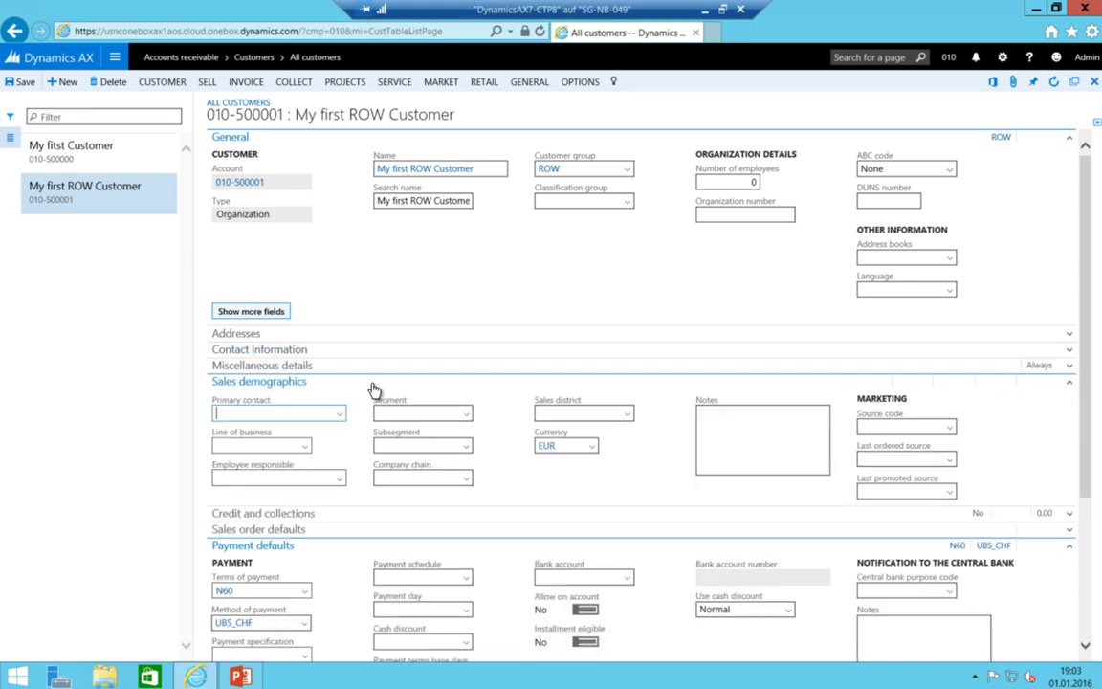
click(594, 447)
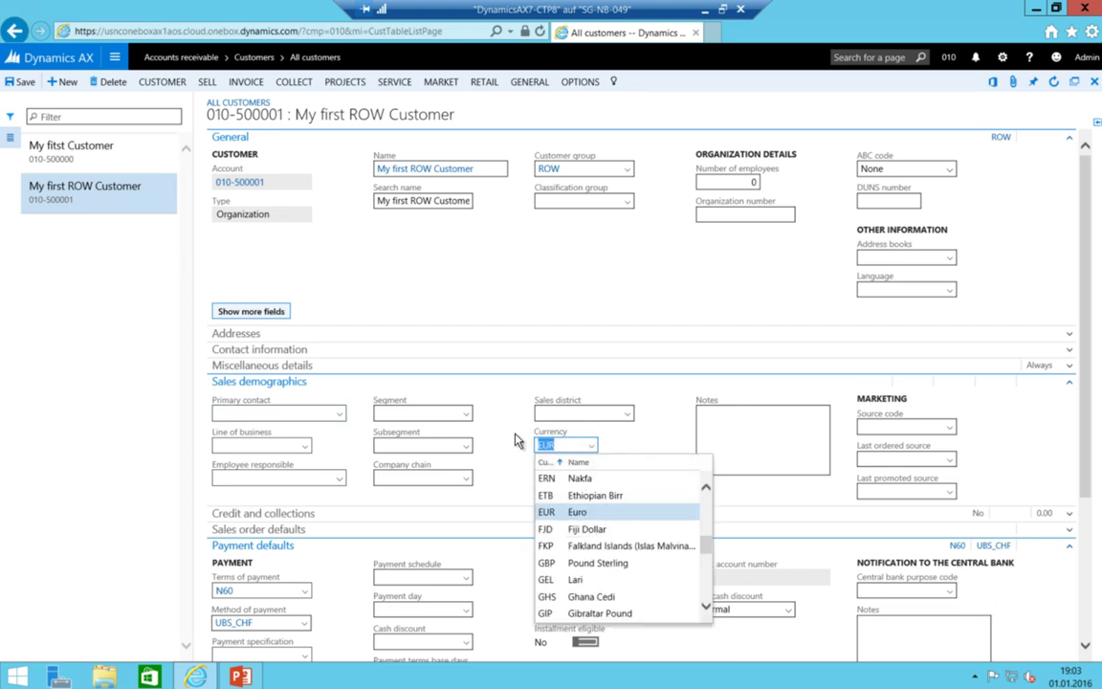
text(CHF)
click(544, 413)
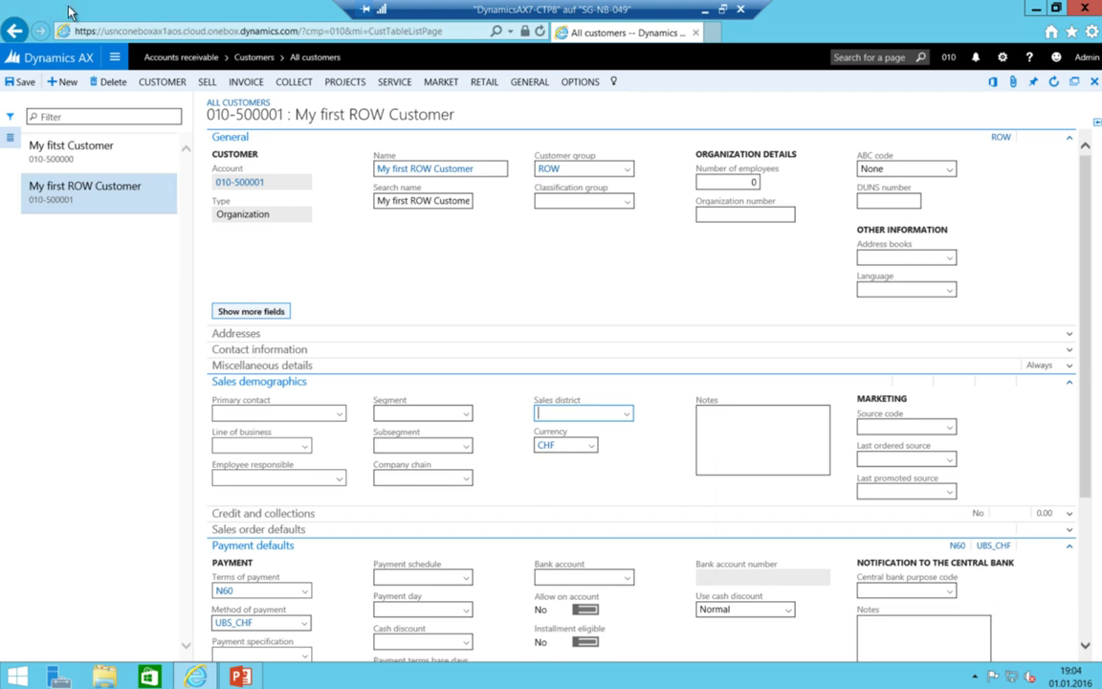
click(19, 82)
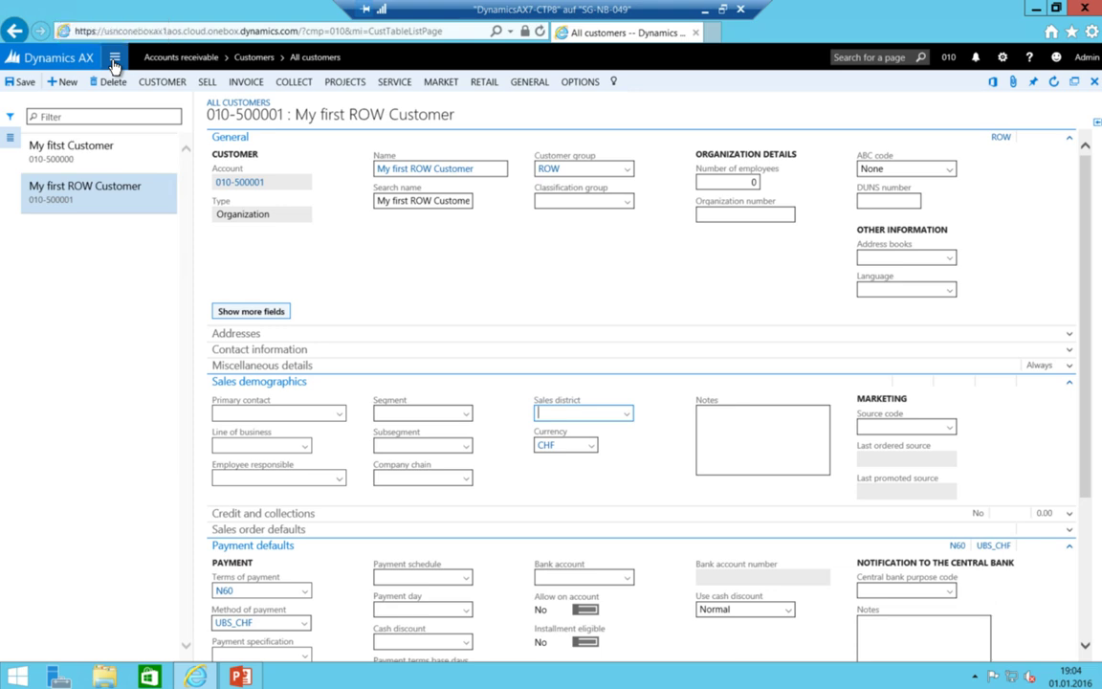
Open the general ledger's main accounts list and select the Cash EUR account
click(114, 59)
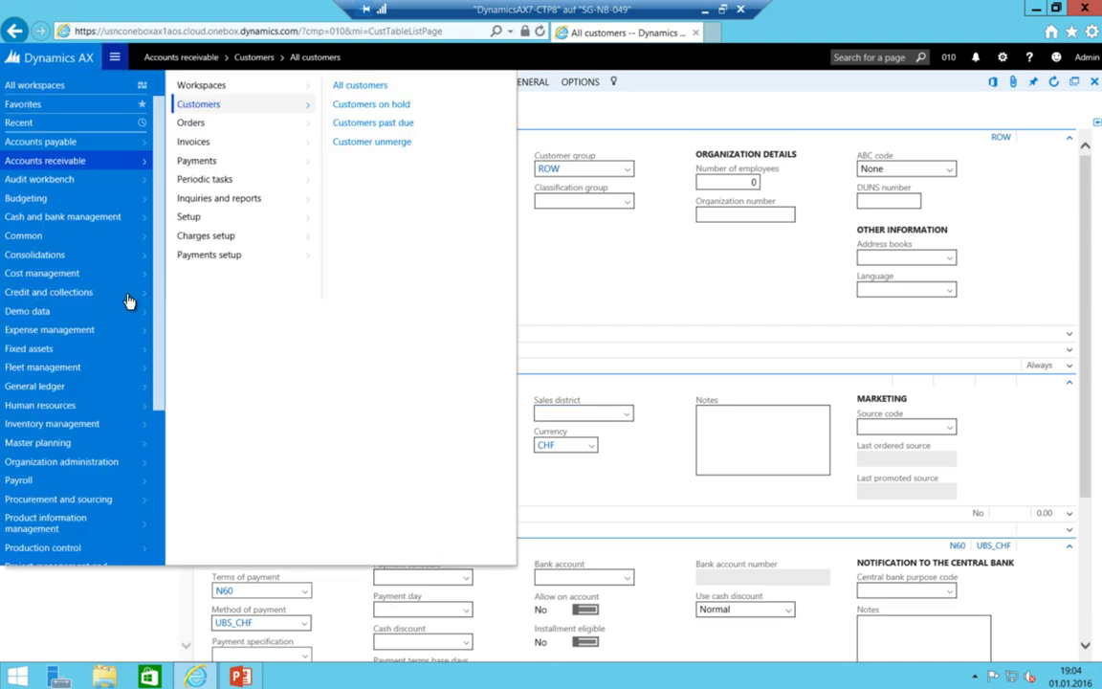
click(69, 390)
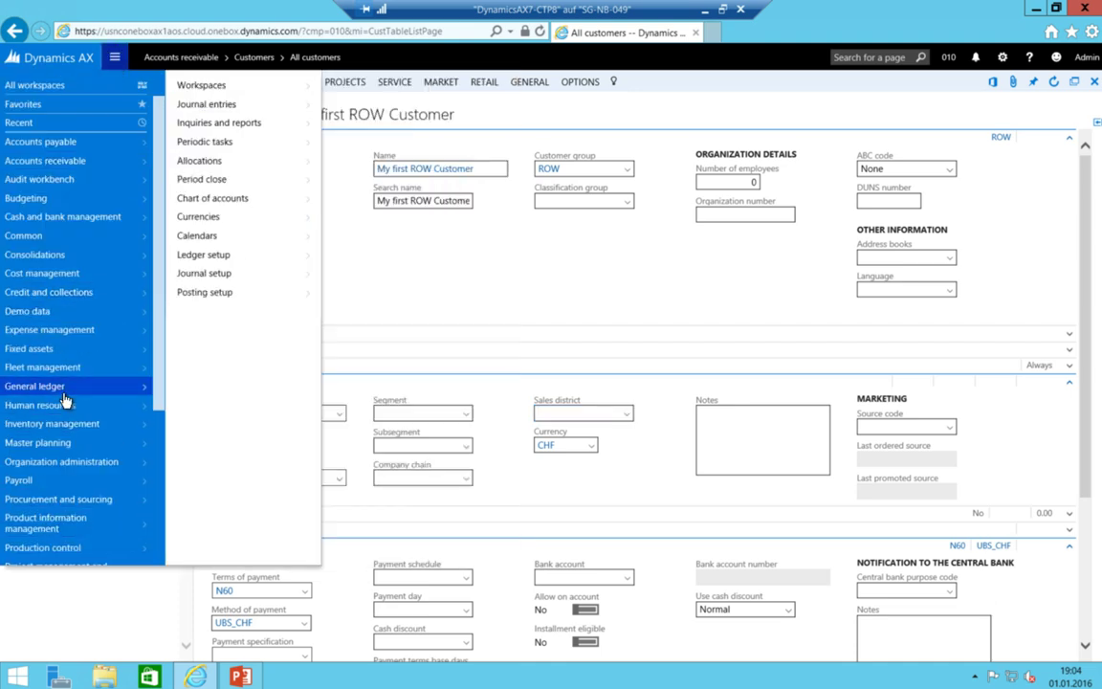
click(212, 198)
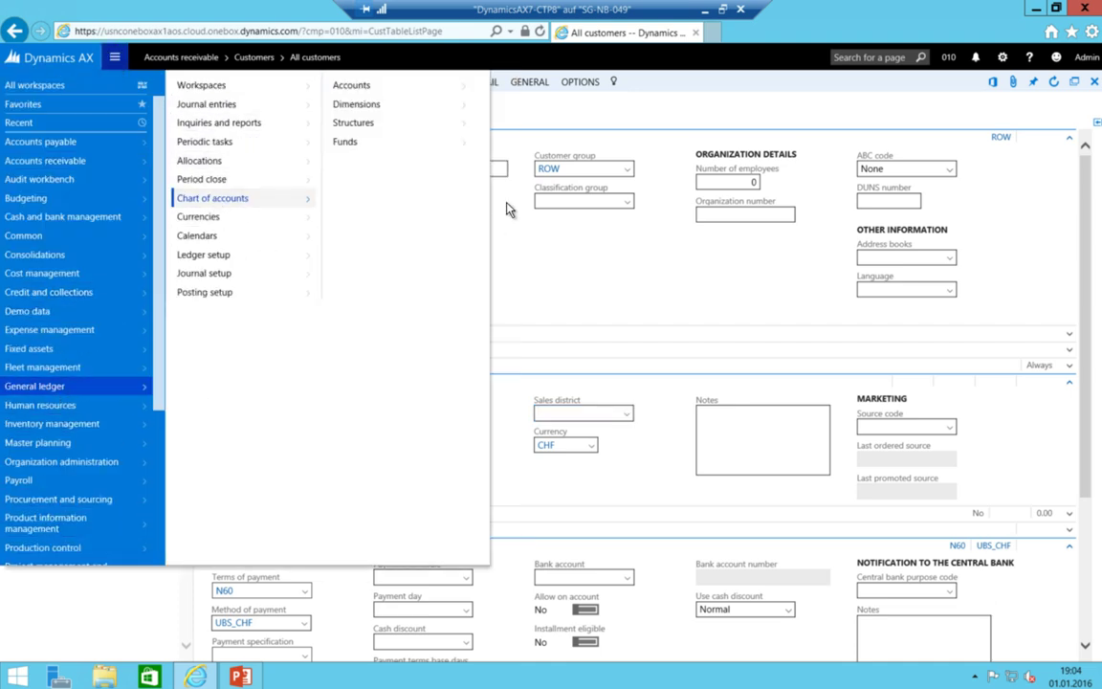
click(373, 88)
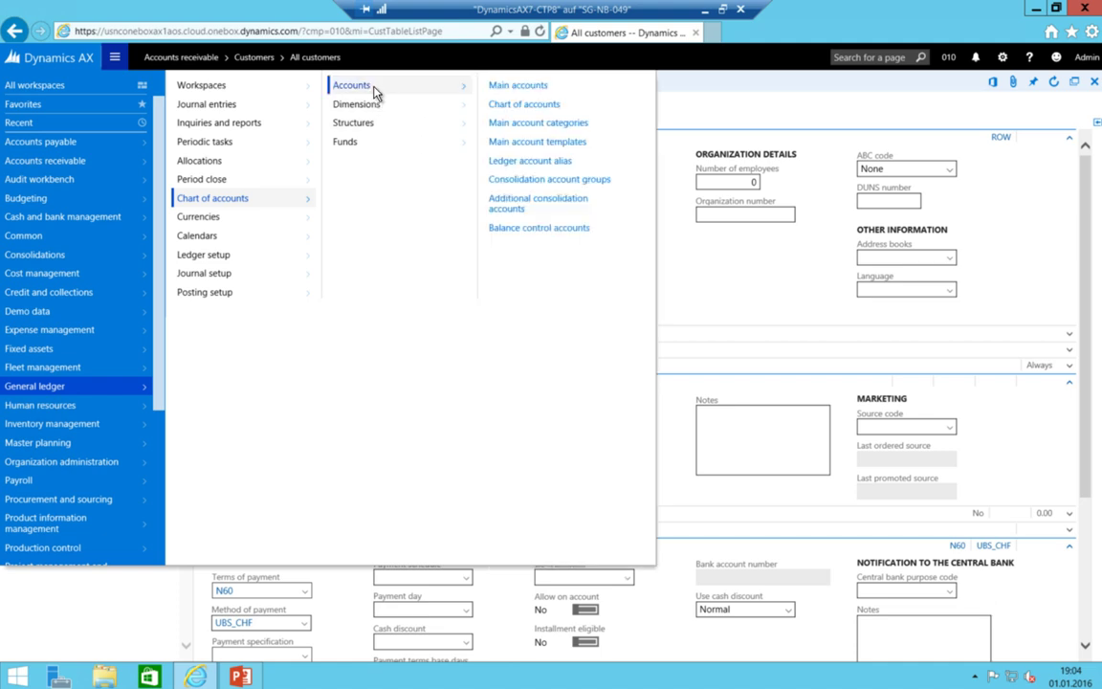
click(507, 85)
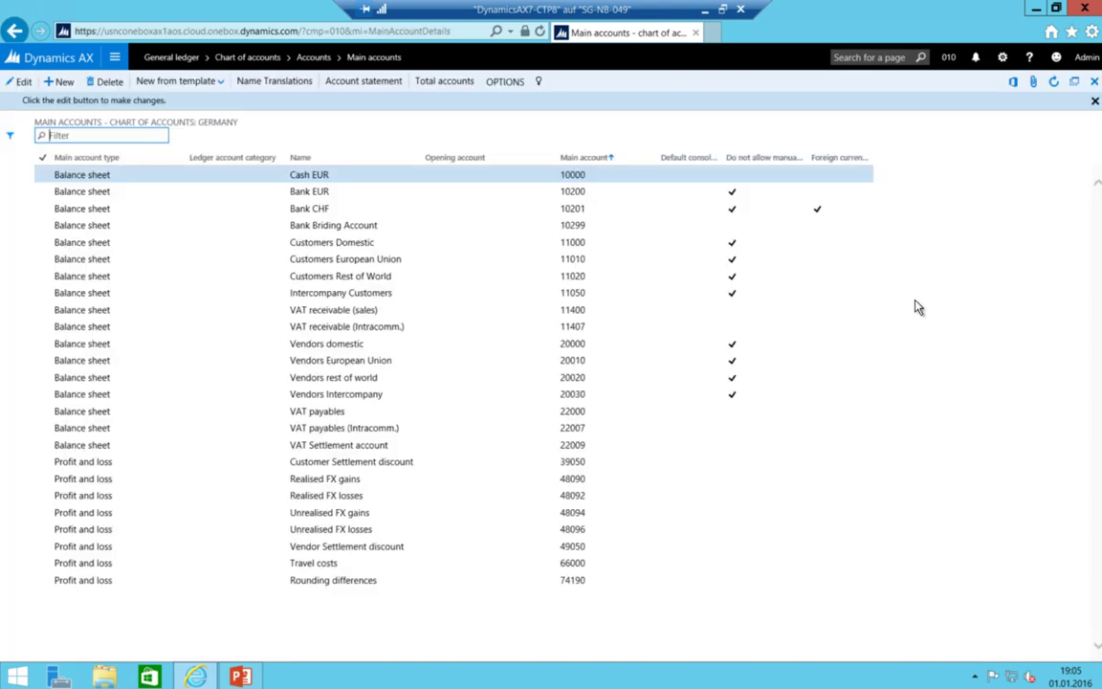
click(340, 175)
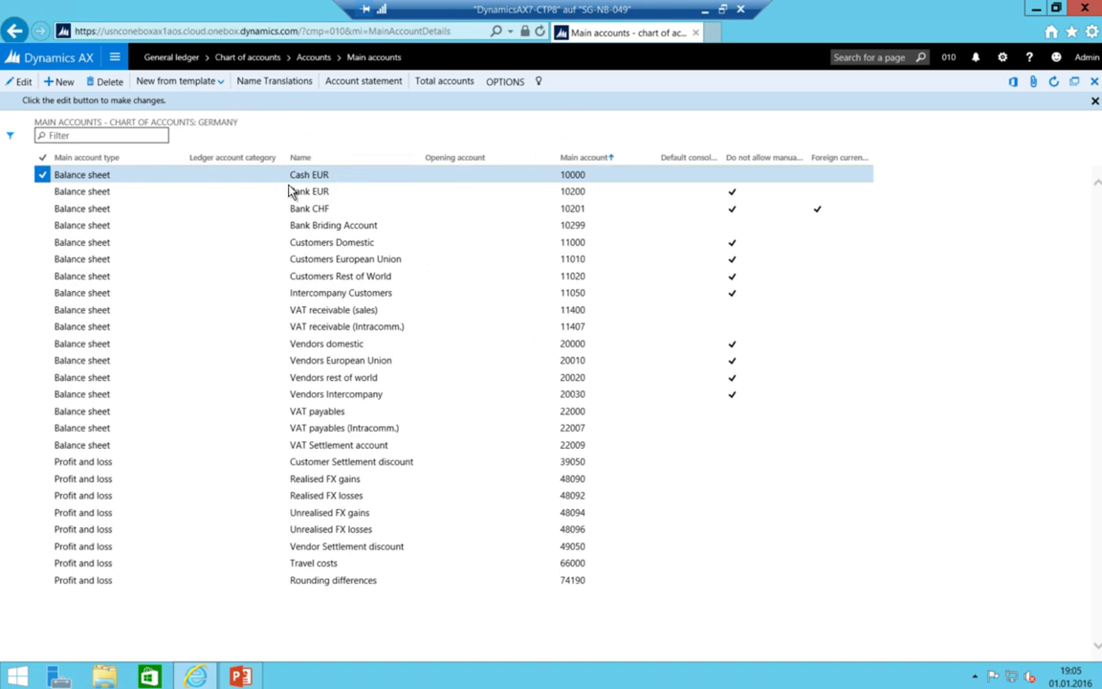
Create a new main account 80000 named "Non operational Sales" in the Germany chart of accounts
click(59, 81)
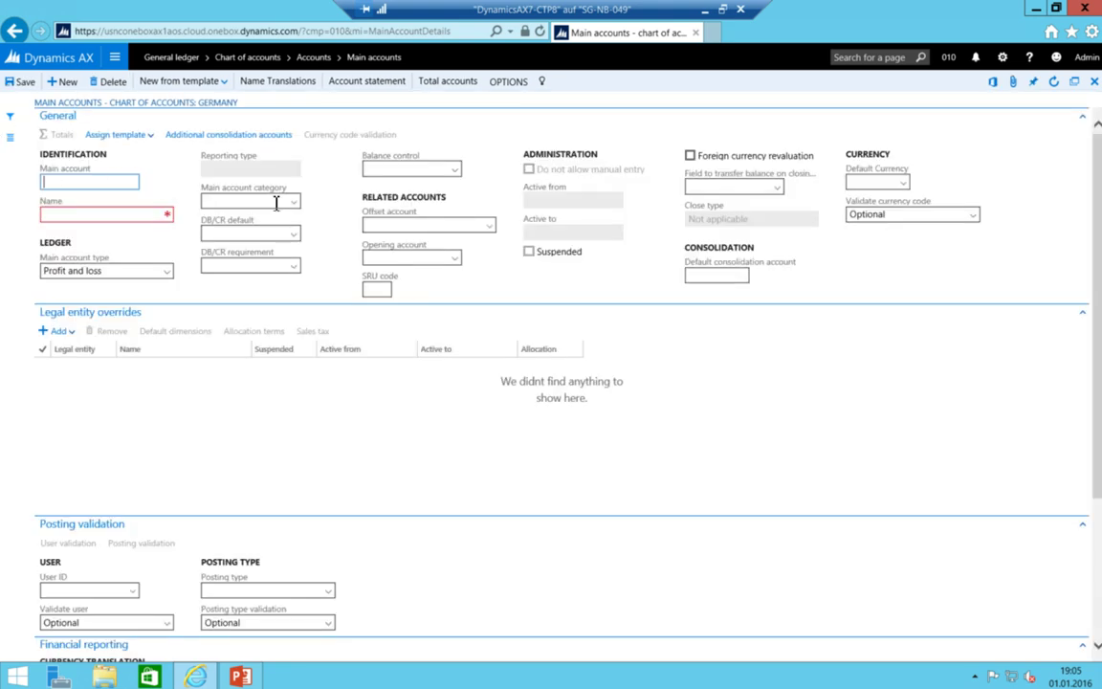
text(80000)
key(Tab)
text(N)
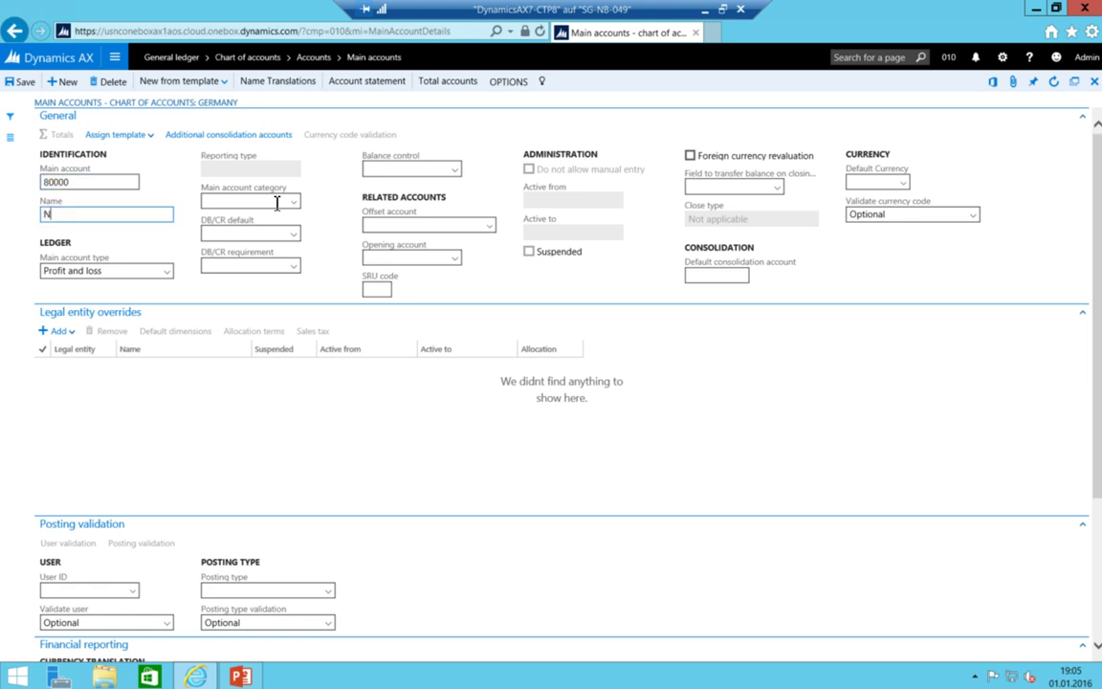
text(on operational Sales)
key(Tab)
key(Tab)
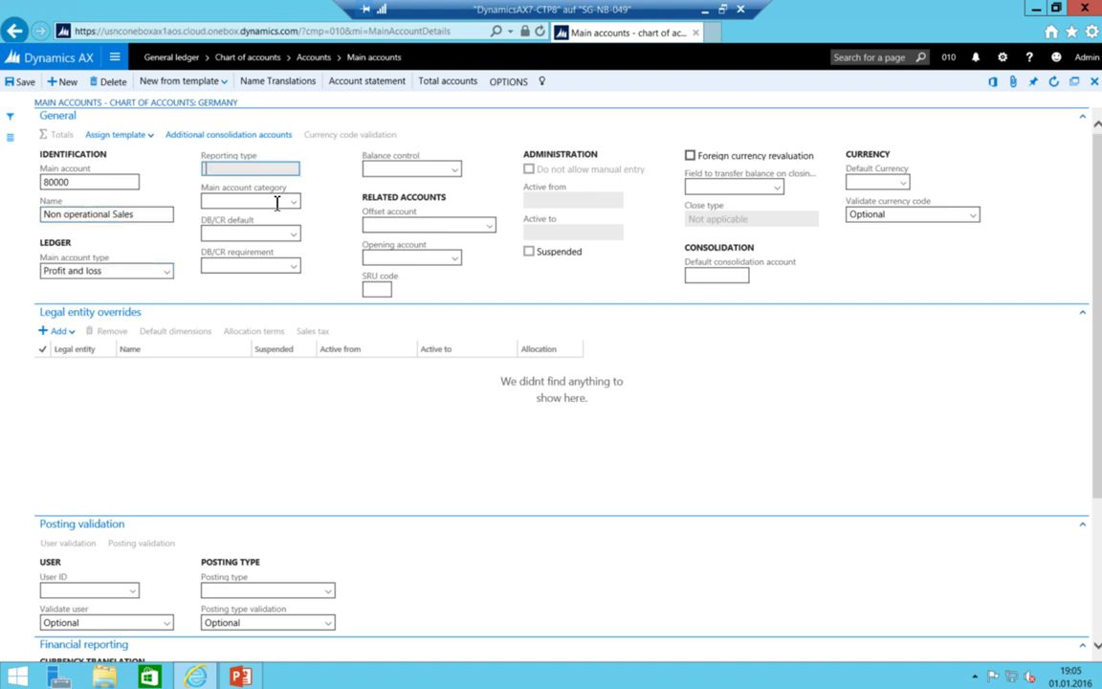
key(Tab)
key(Tab)
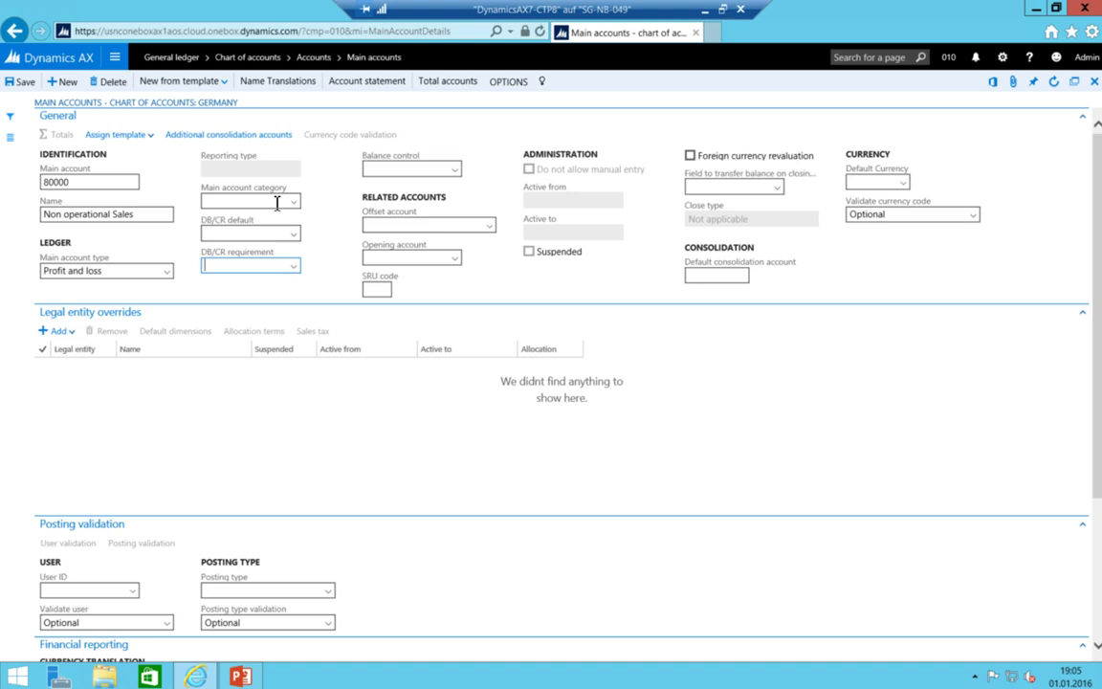
key(Tab)
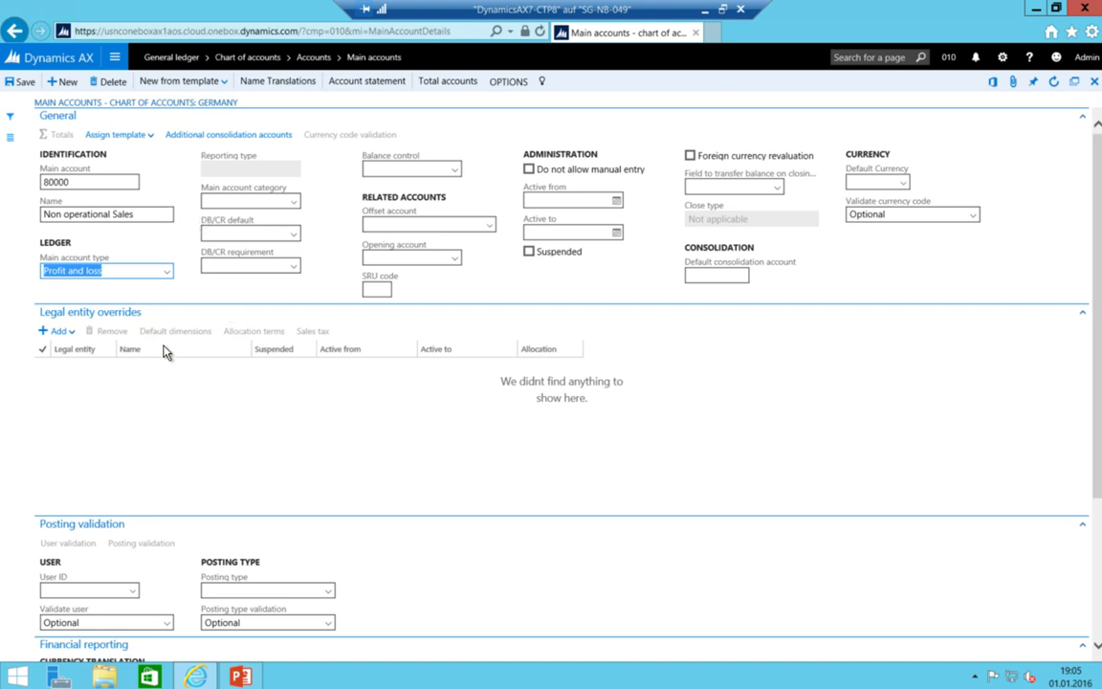
Add a legal entity override for company 010, My Company, to main account 80000
scroll(834, 431, down, 2)
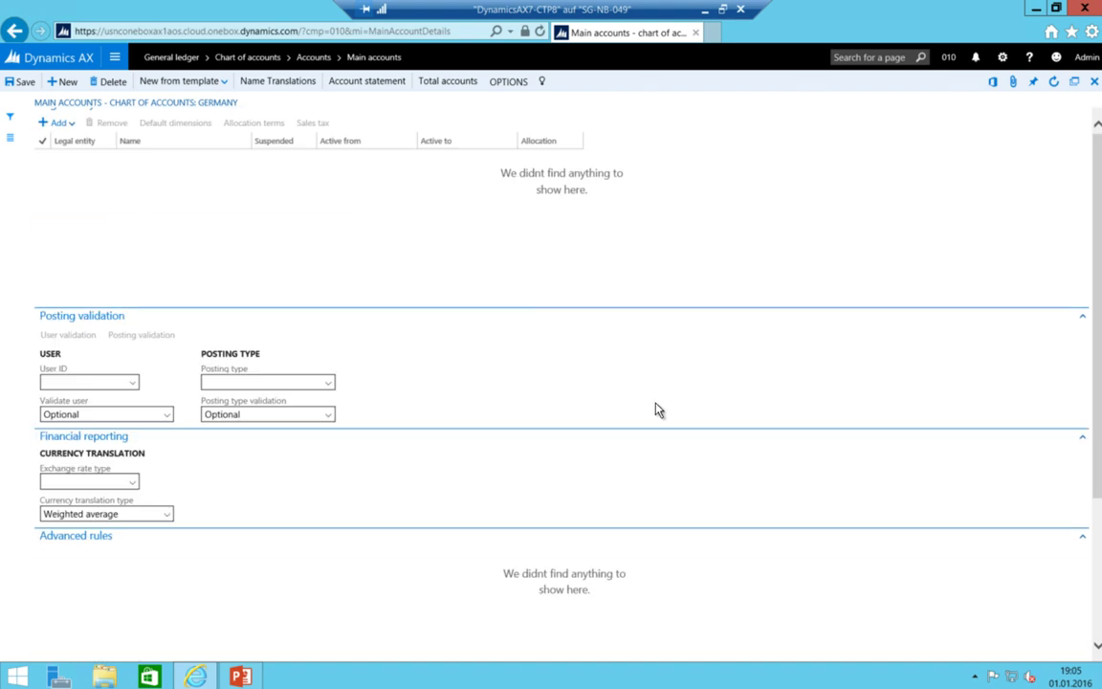
scroll(655, 411, up, 1)
click(57, 204)
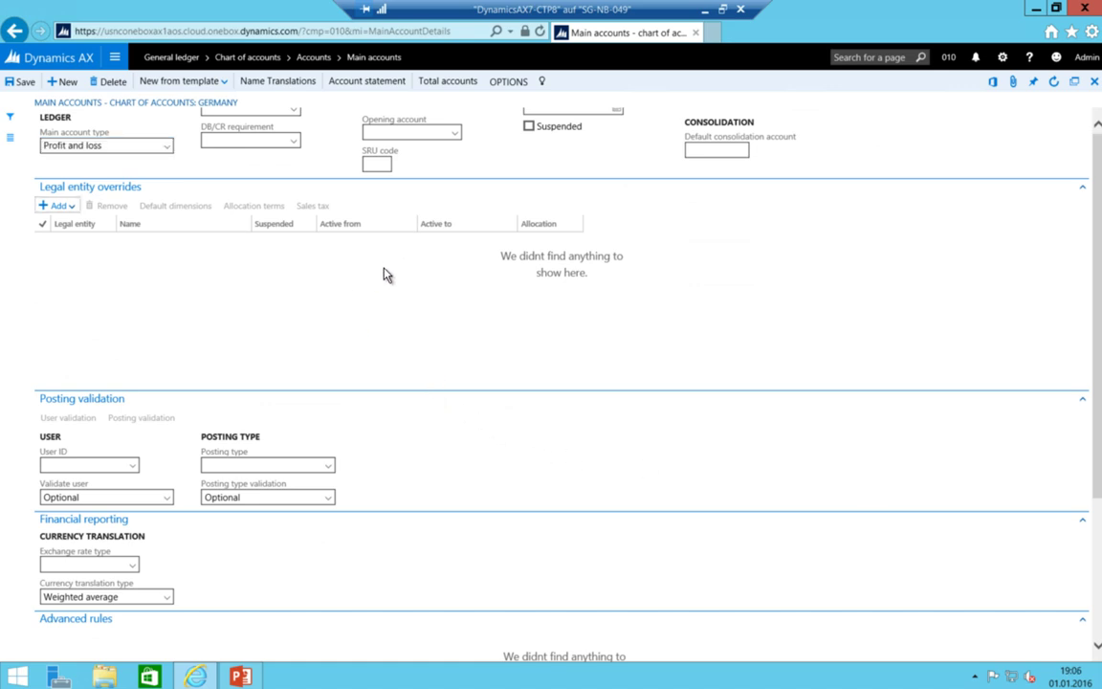
click(239, 143)
scroll(300, 198, up, 2)
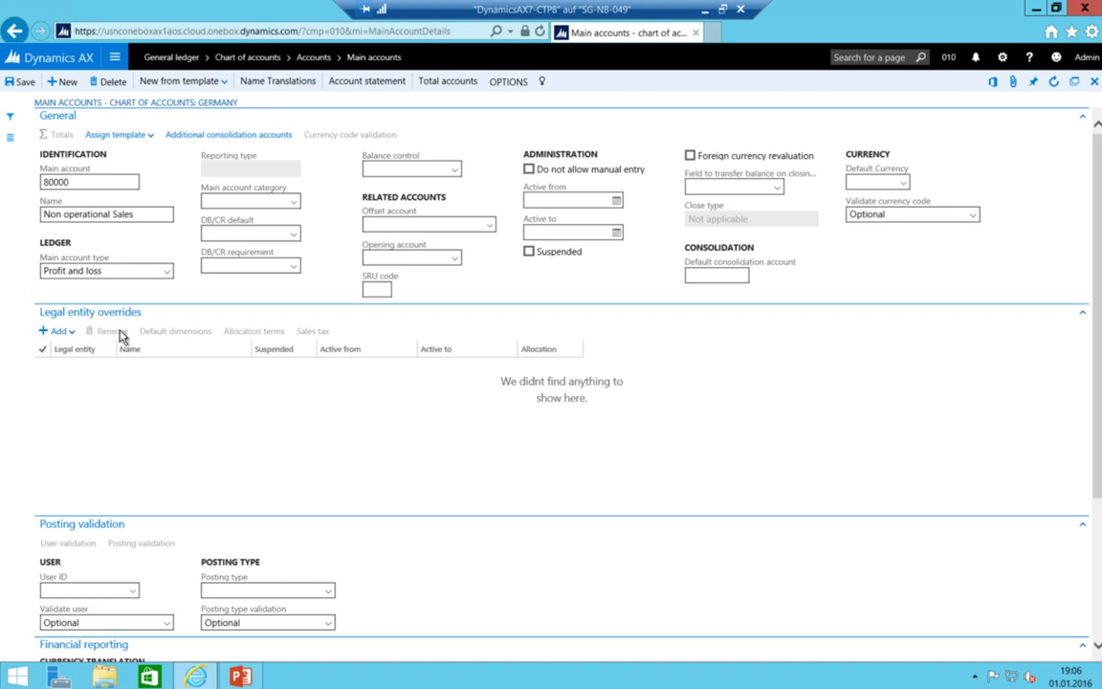
scroll(163, 333, down, 1)
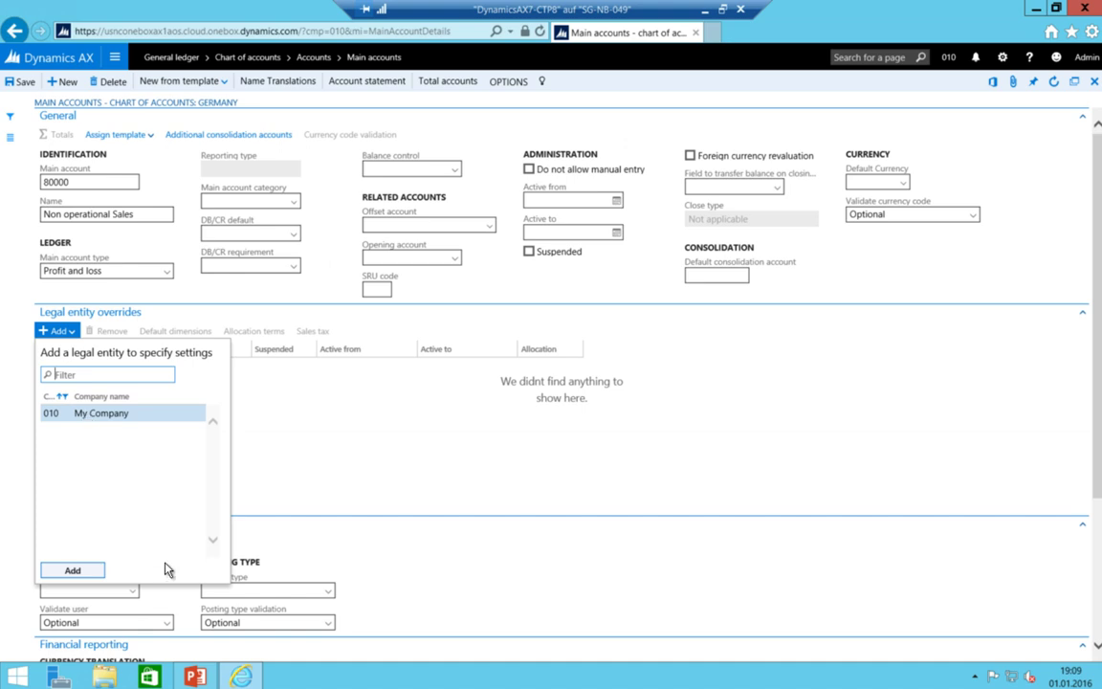
click(84, 413)
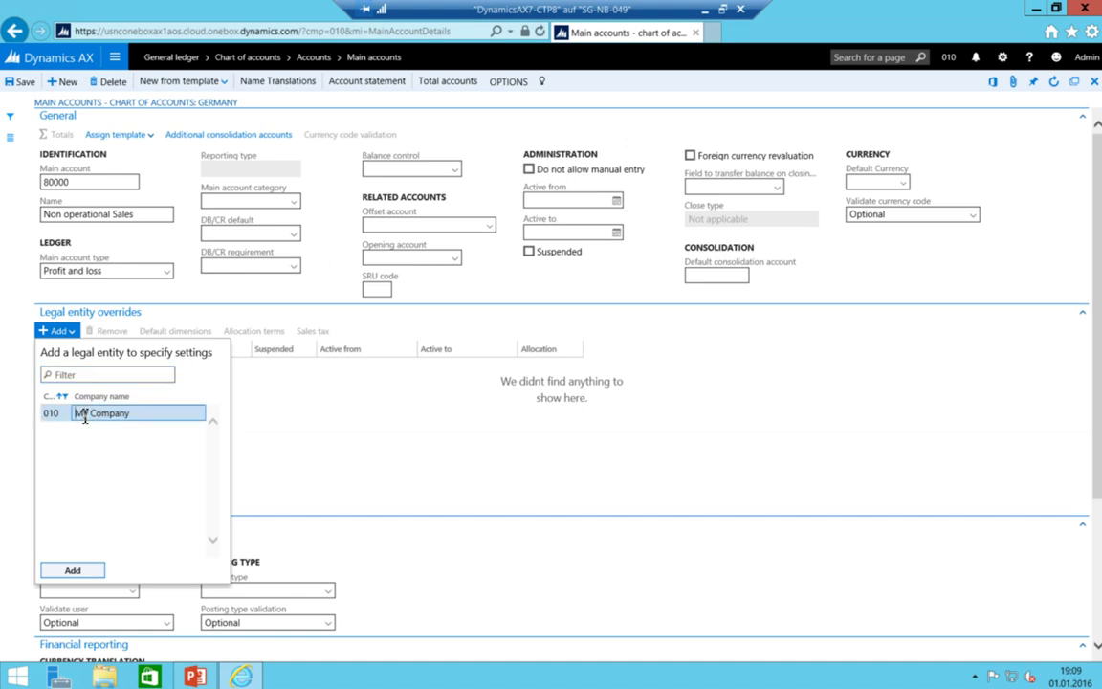
click(73, 569)
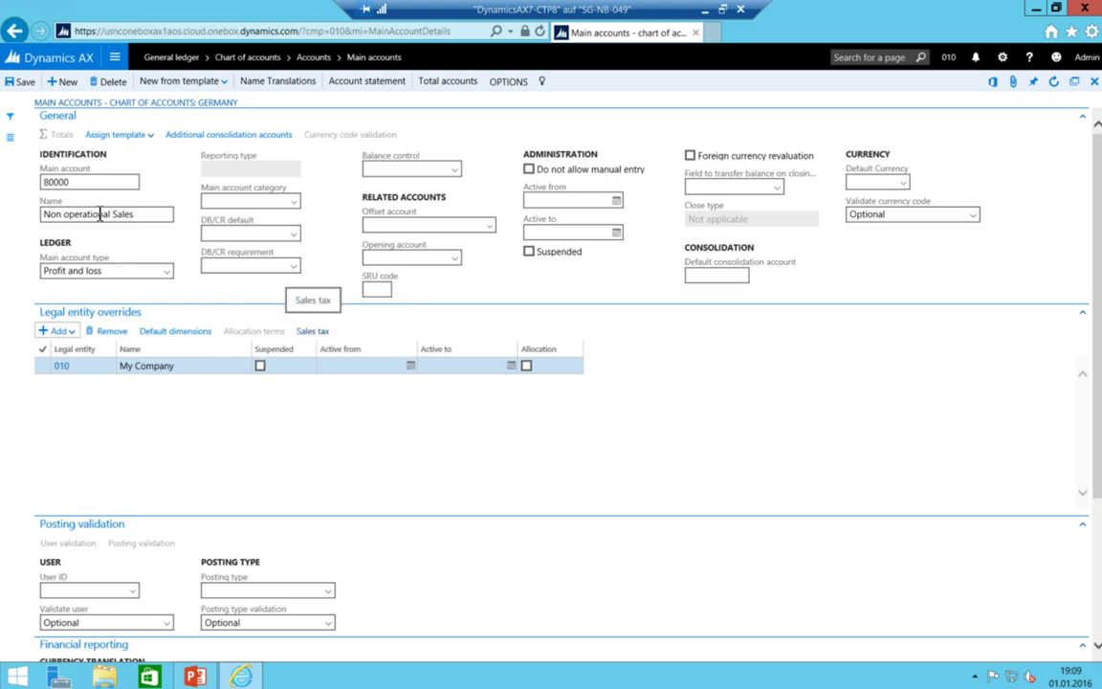
Open the sales tax settings of the 010 legal entity override and set the sales tax validation to Required
click(314, 330)
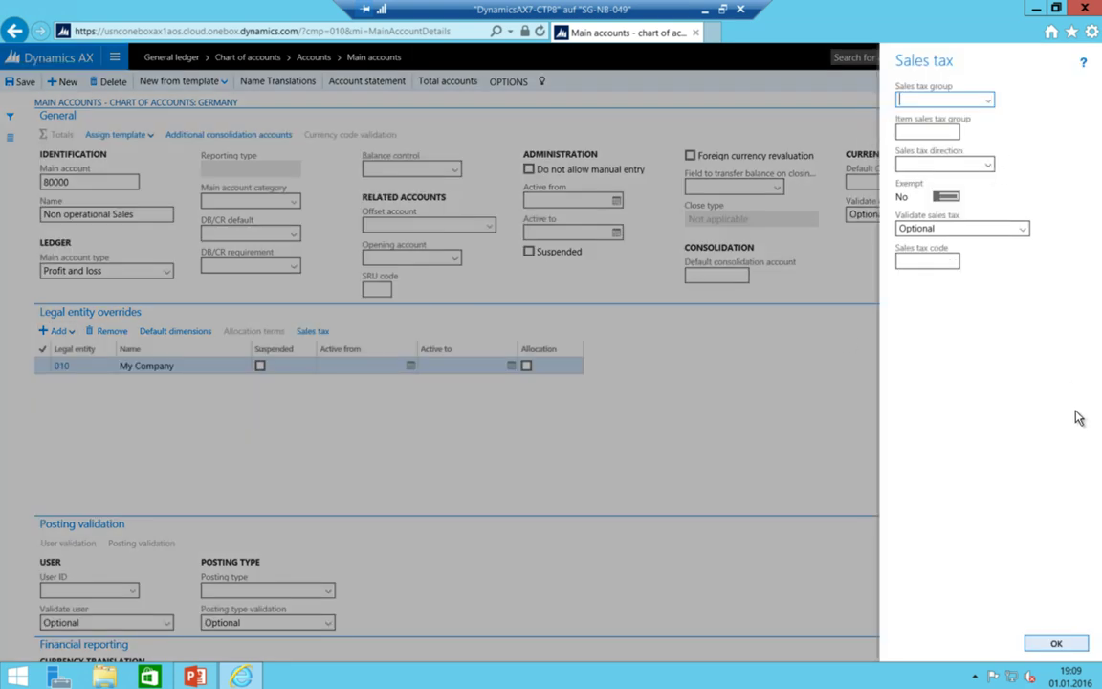
click(1022, 230)
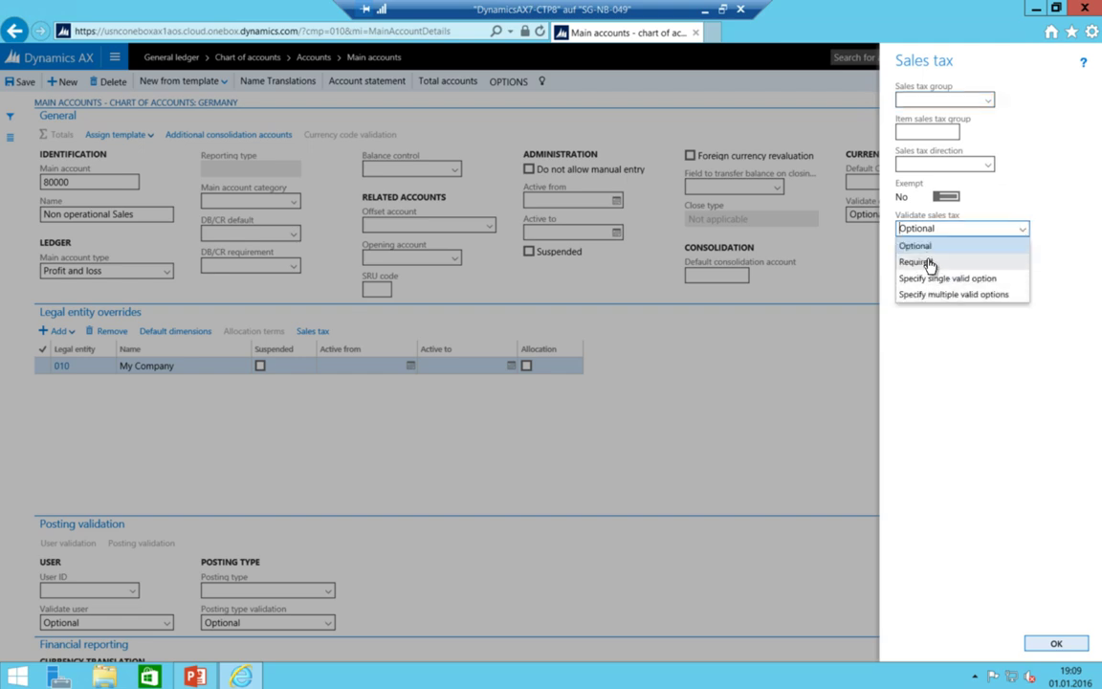
click(858, 199)
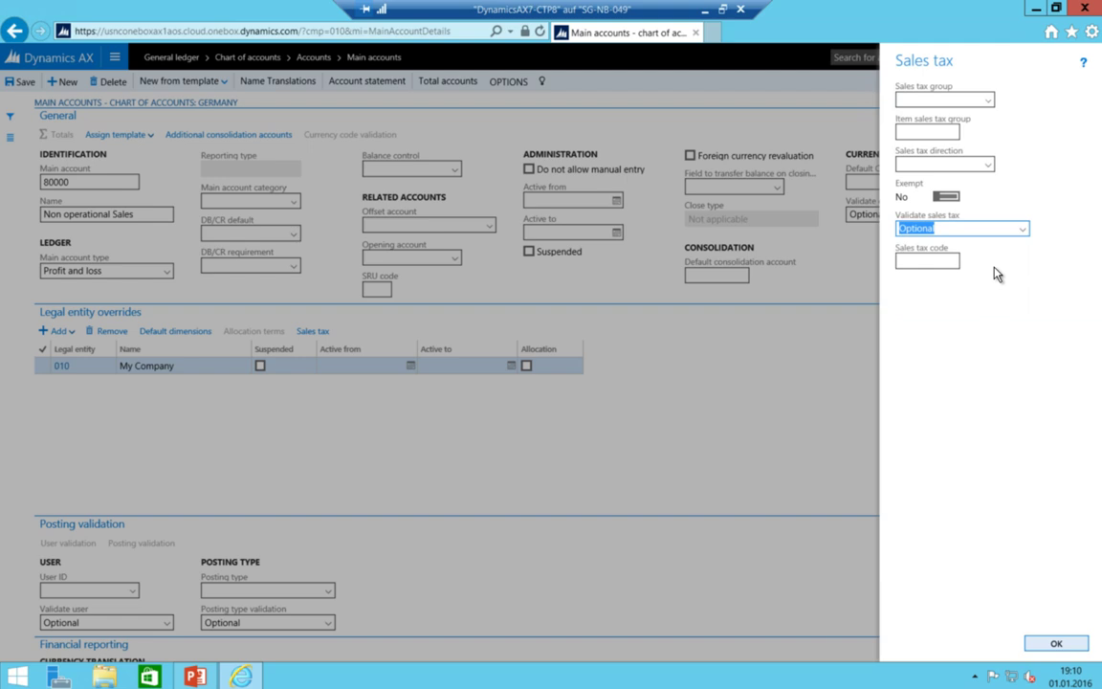
click(1022, 230)
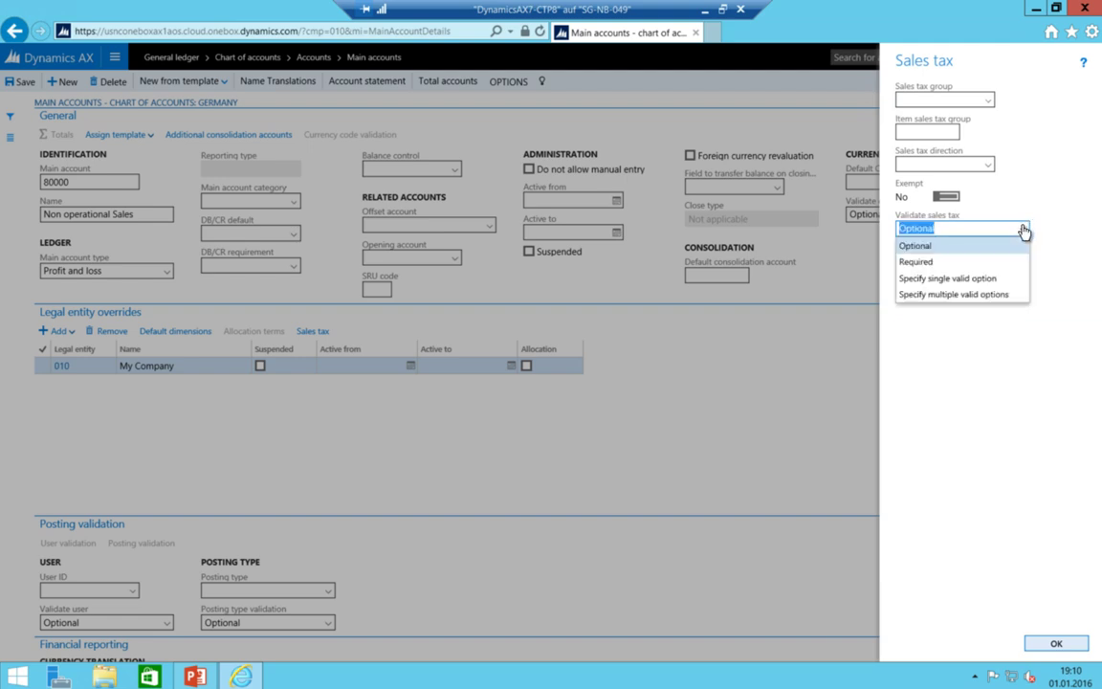
click(921, 263)
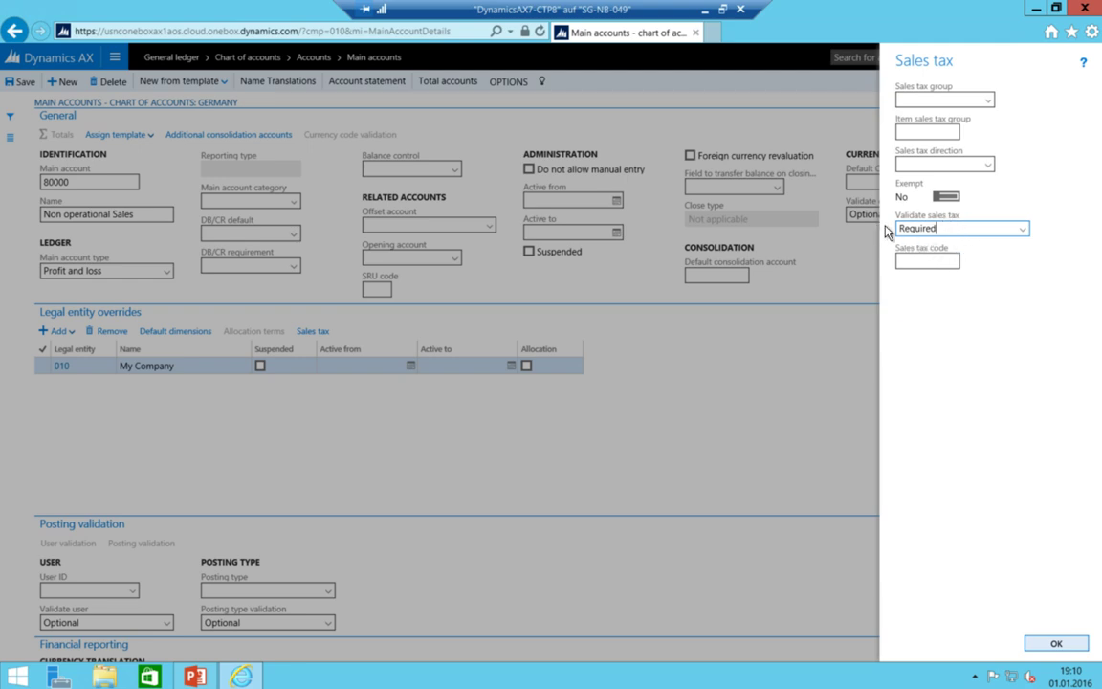
Set the sales tax validation to Specify single valid option and go to the sales tax code
click(959, 229)
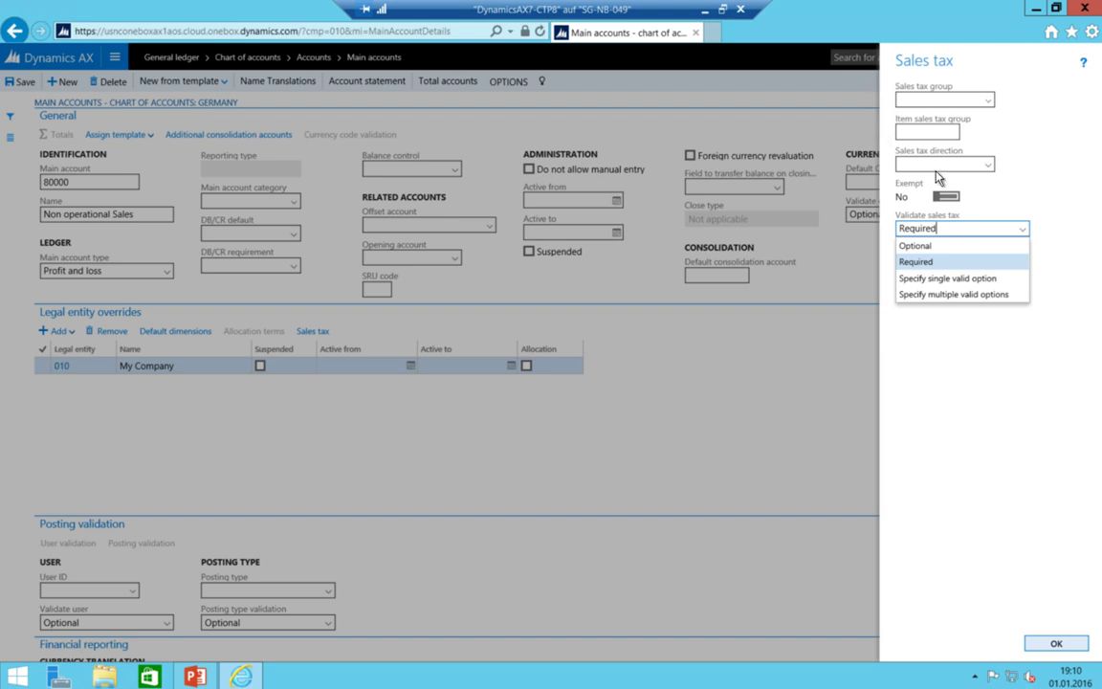
click(919, 277)
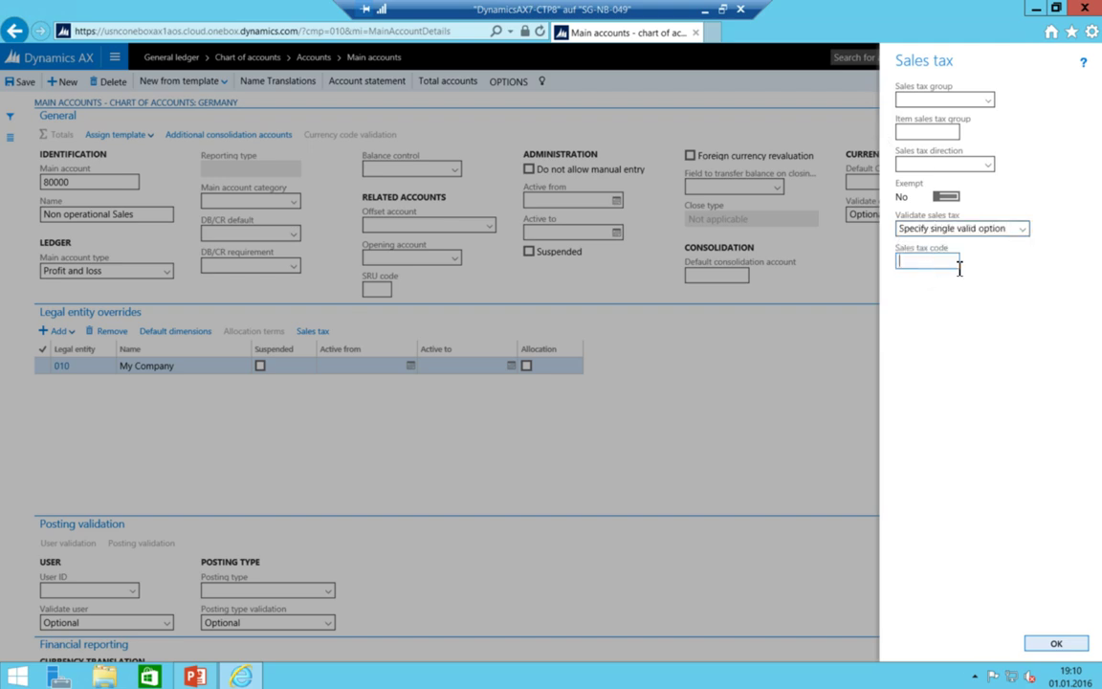
click(924, 265)
Set the sales tax validation to Specify multiple valid options
click(1021, 228)
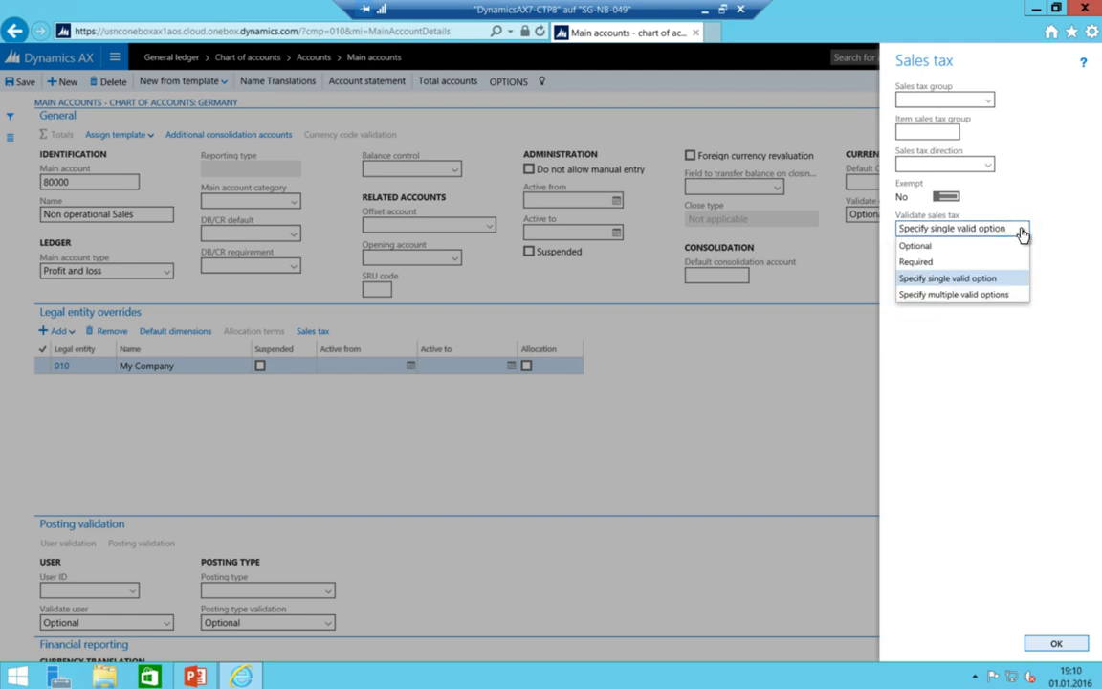
click(1021, 229)
click(1021, 228)
click(967, 295)
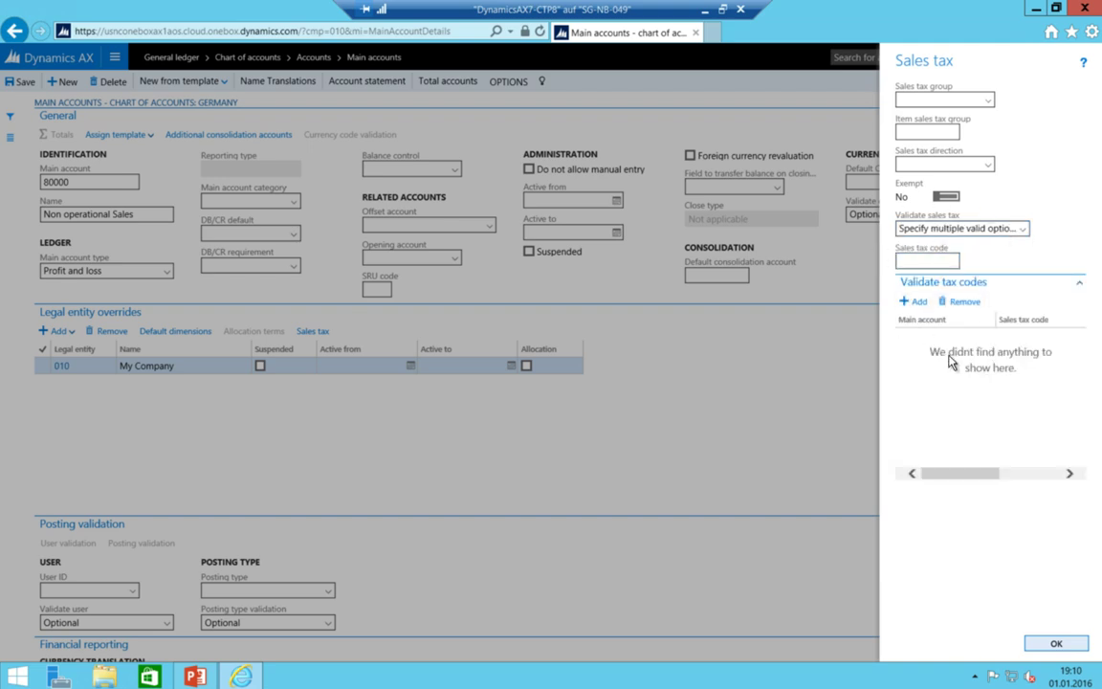
Add a line to the valid tax codes, adjust the Main account column's width, and choose sales tax code S-EXP
click(918, 302)
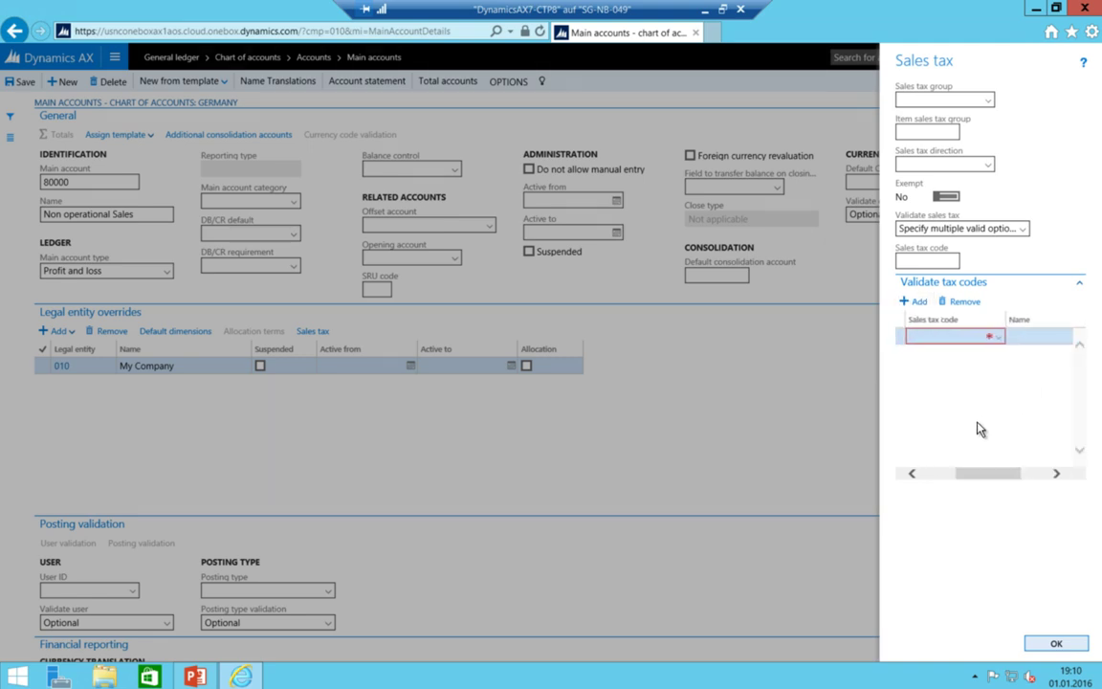
drag(995, 318, 957, 320)
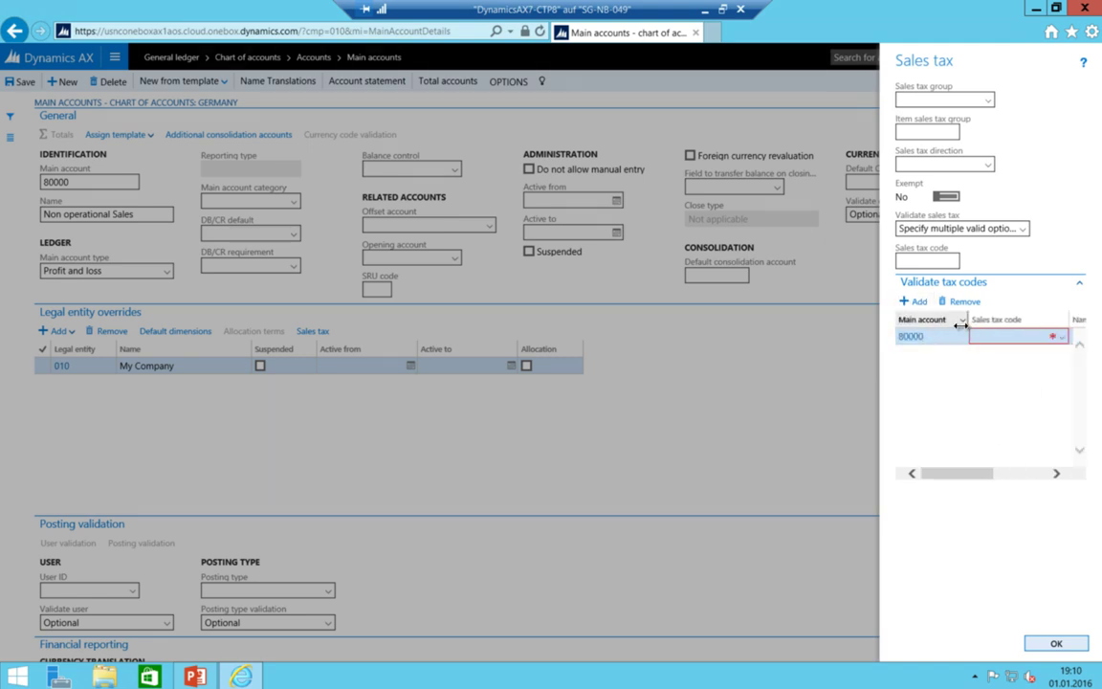
click(1054, 341)
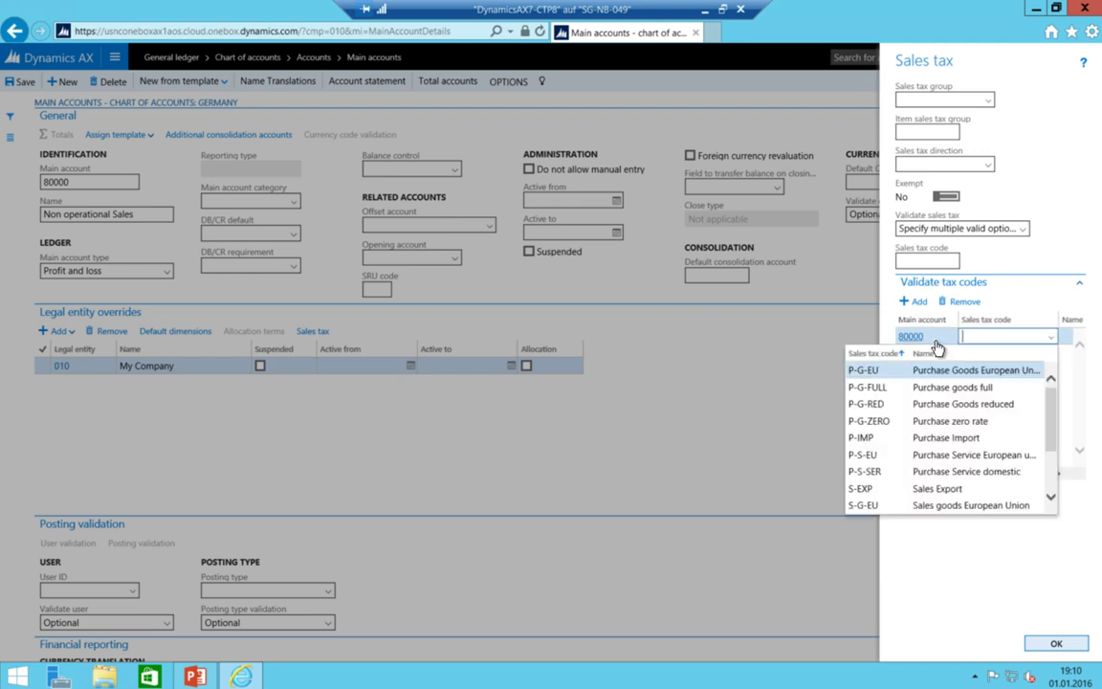
click(869, 488)
Add a second line for account 80000 to the valid tax codes with sales tax code S-G-EU
key(Down)
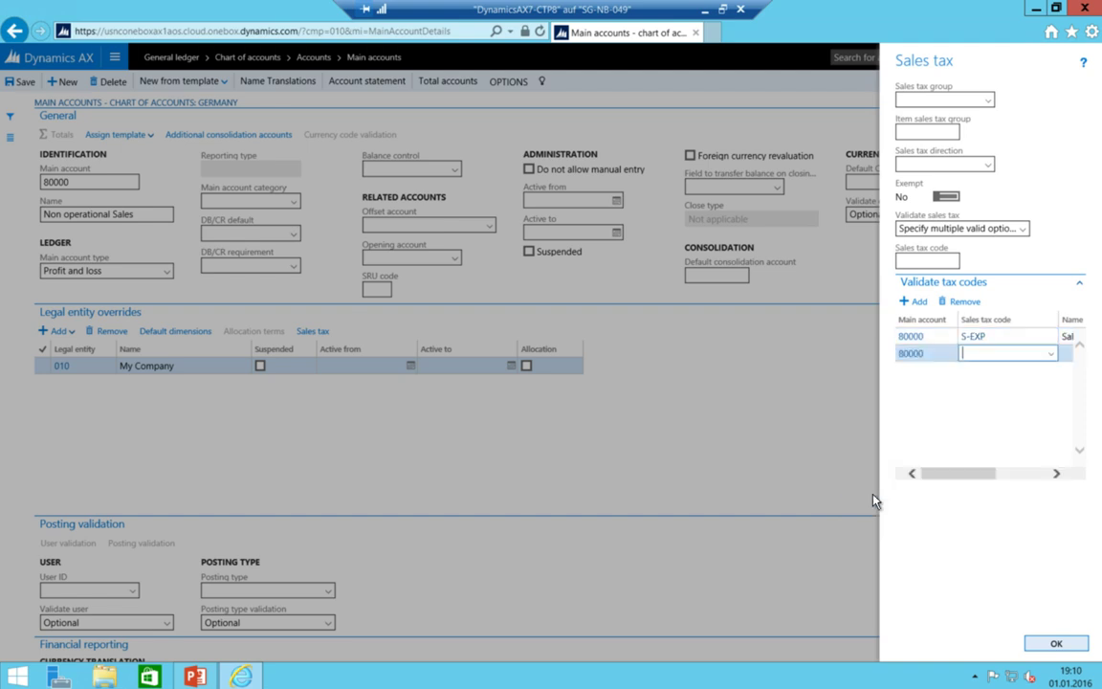
key(alt+Down)
key(Down)
key(Down)
key(Down)
key(Down)
key(Down)
key(Down)
key(Down)
key(Down)
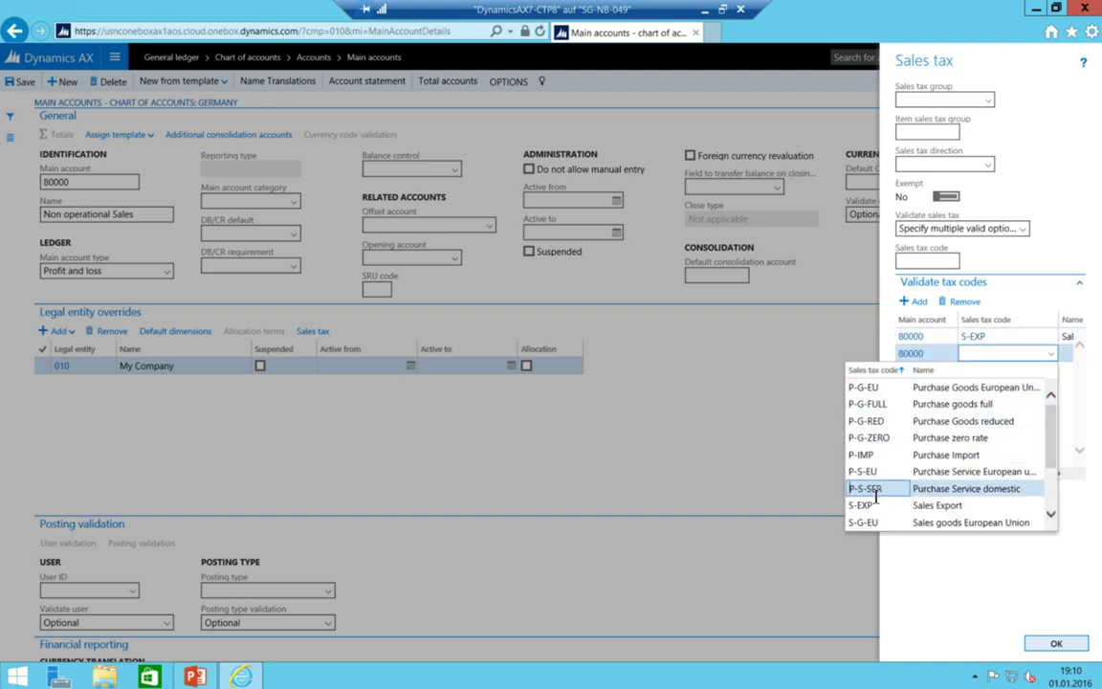
key(Return)
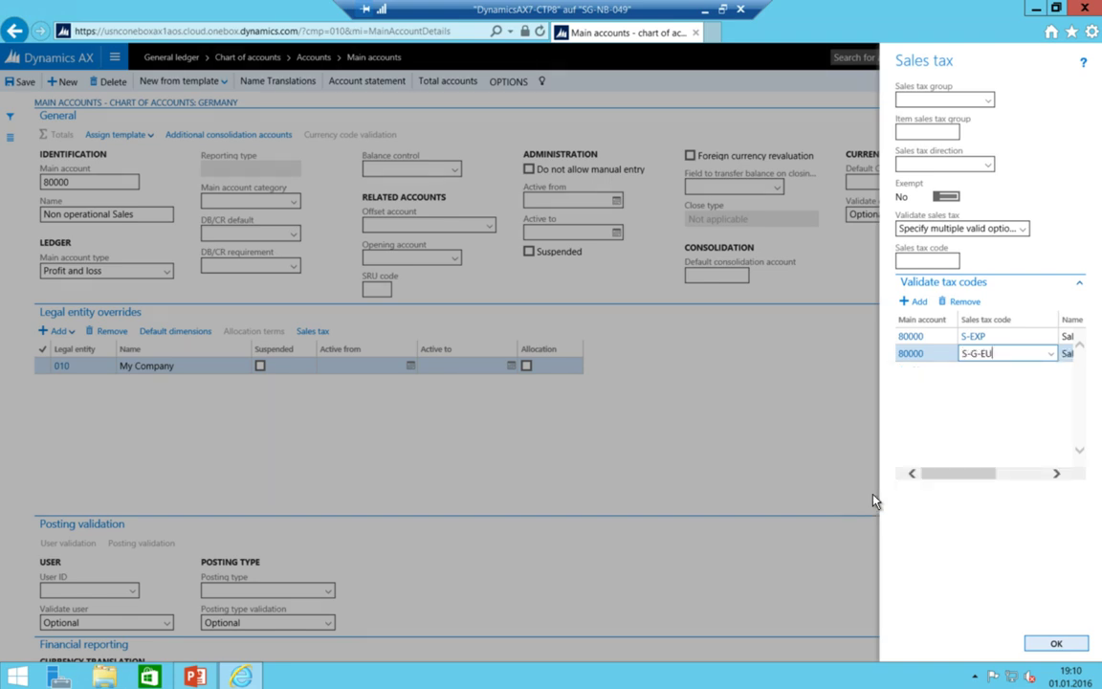
Add a third valid tax code line with sales tax code S-G-FULL and start a fourth line
key(Down)
key(alt+Down)
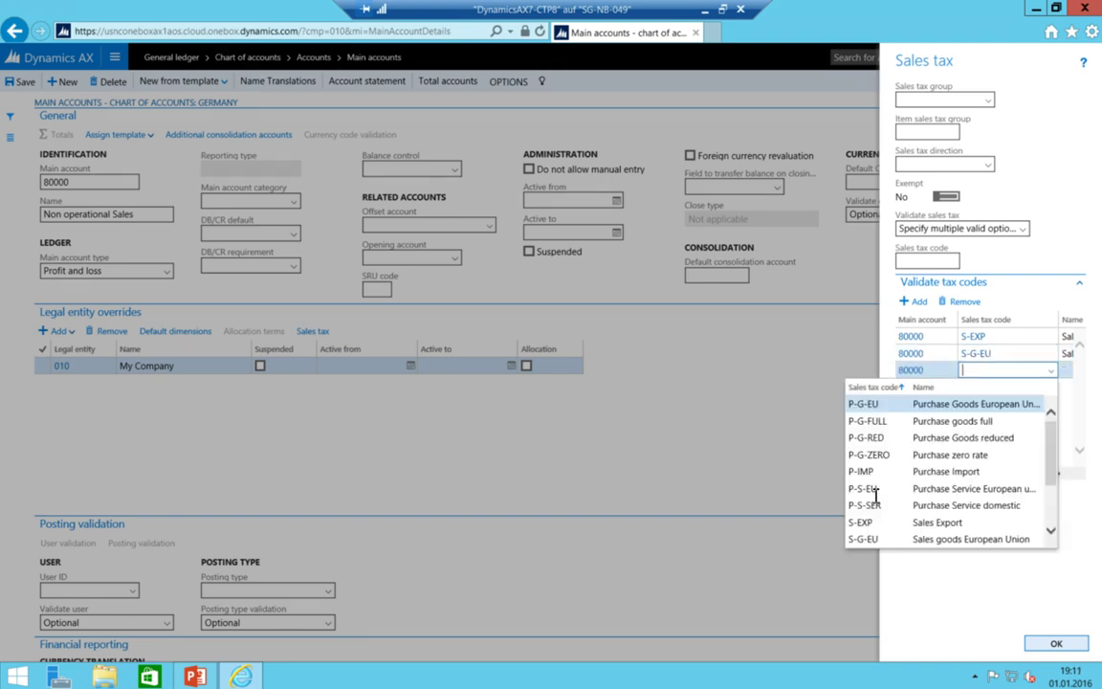
key(Down)
key(Down)
key(Down)
key(Down)
key(Down)
key(Down)
key(Down)
key(Down)
key(Down)
key(Return)
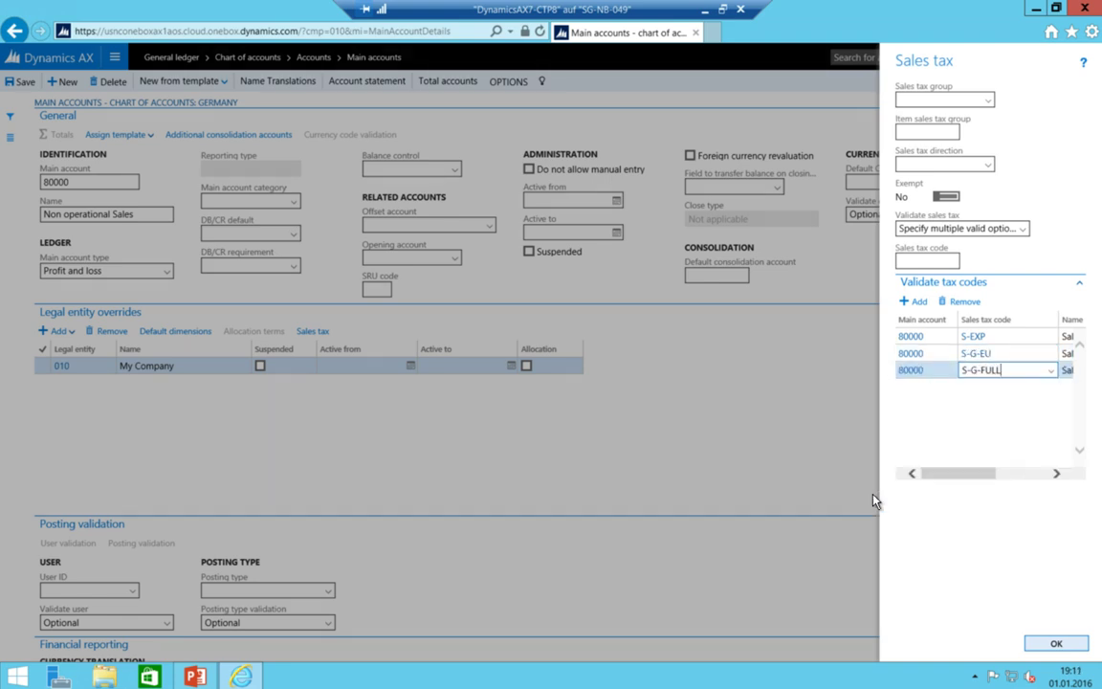
key(Down)
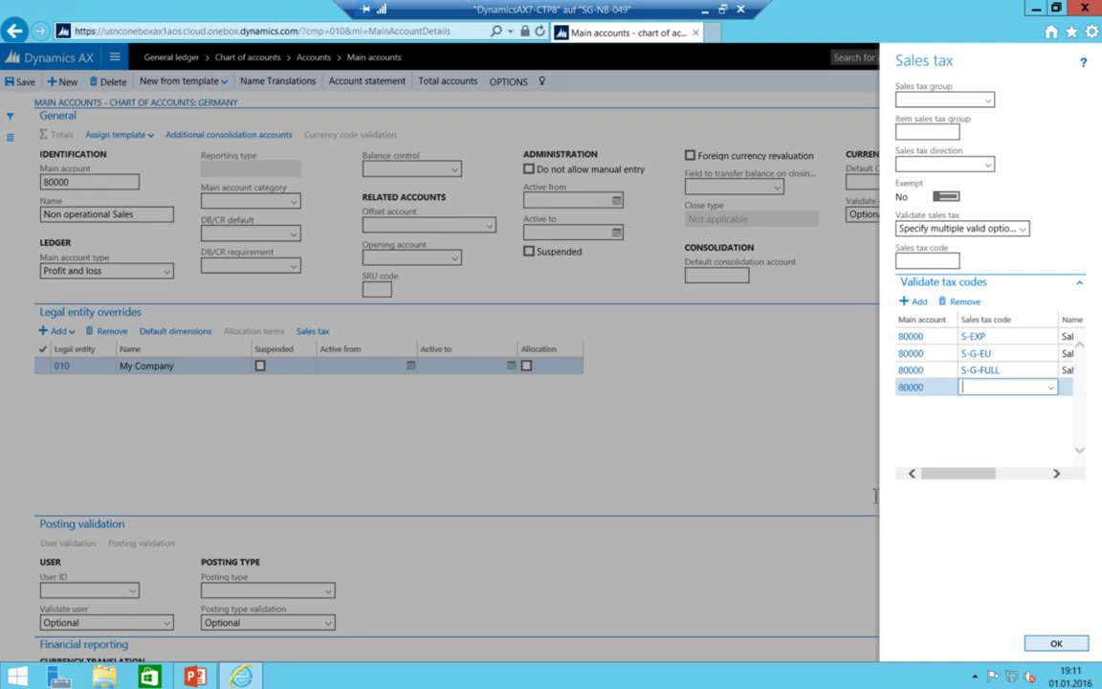
Choose sales tax code S-G-RED for the fourth line of the valid tax codes
key(alt+Down)
key(Down)
key(Down)
key(Down)
key(Down)
key(Down)
key(Down)
key(Down)
key(Down)
key(Down)
key(Down)
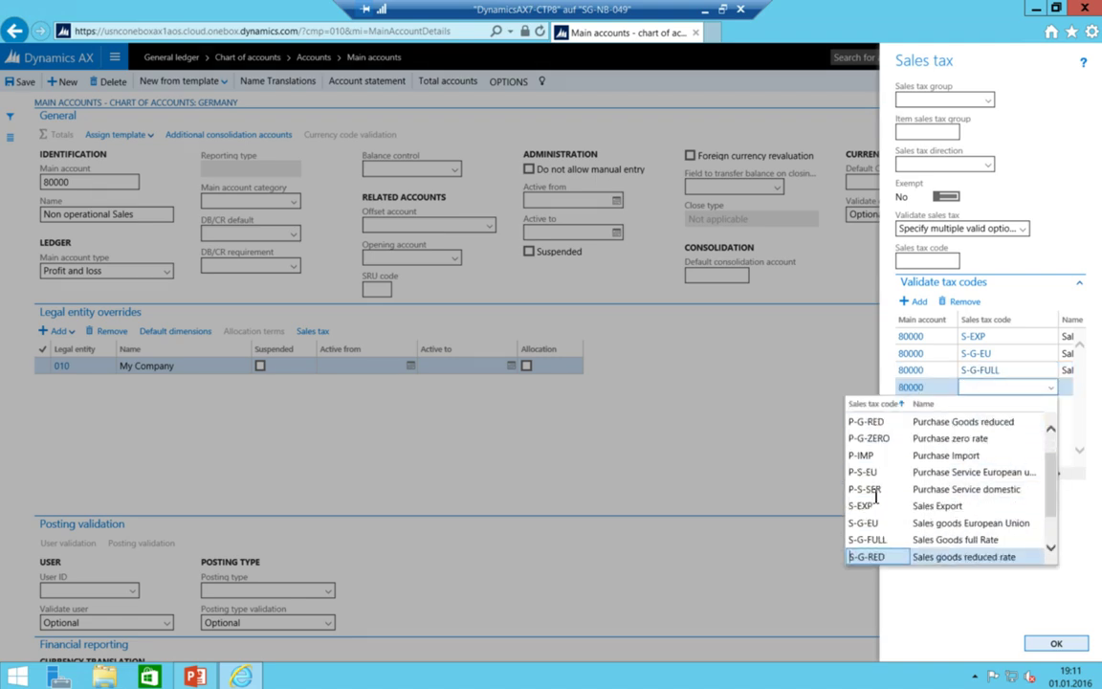
key(Return)
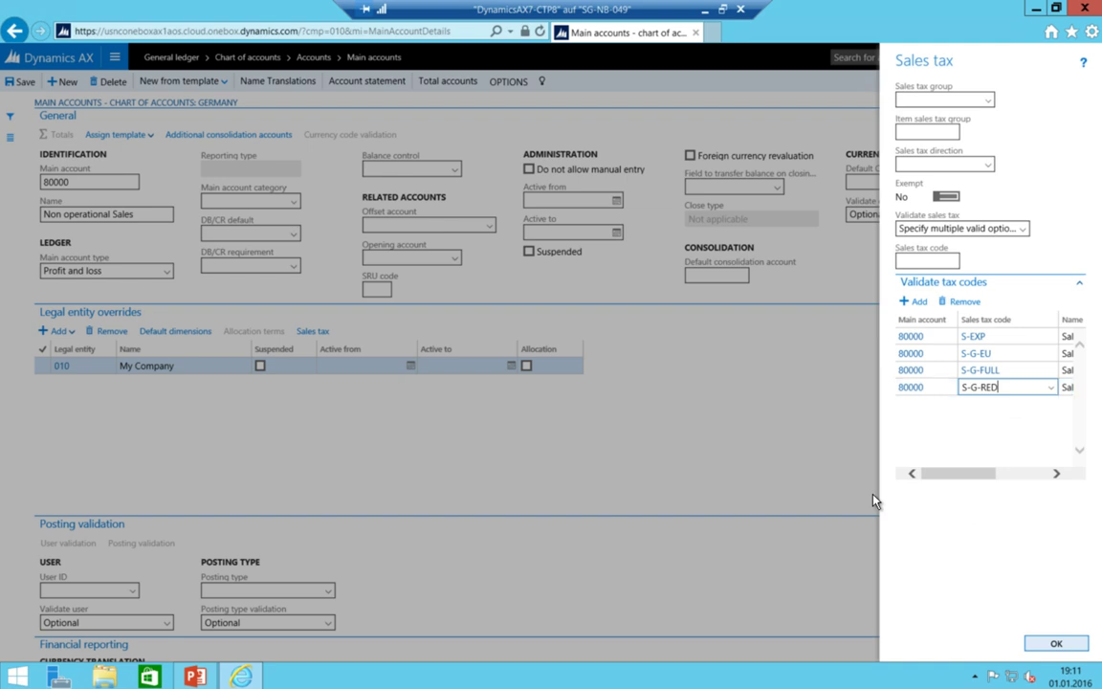
Add a fifth line to the valid tax codes with sales tax code S-G-ZERO
key(Down)
key(alt+Down)
key(Down)
key(Down)
key(Down)
key(Down)
key(Down)
key(Down)
key(Down)
key(Down)
key(Down)
key(Down)
key(Down)
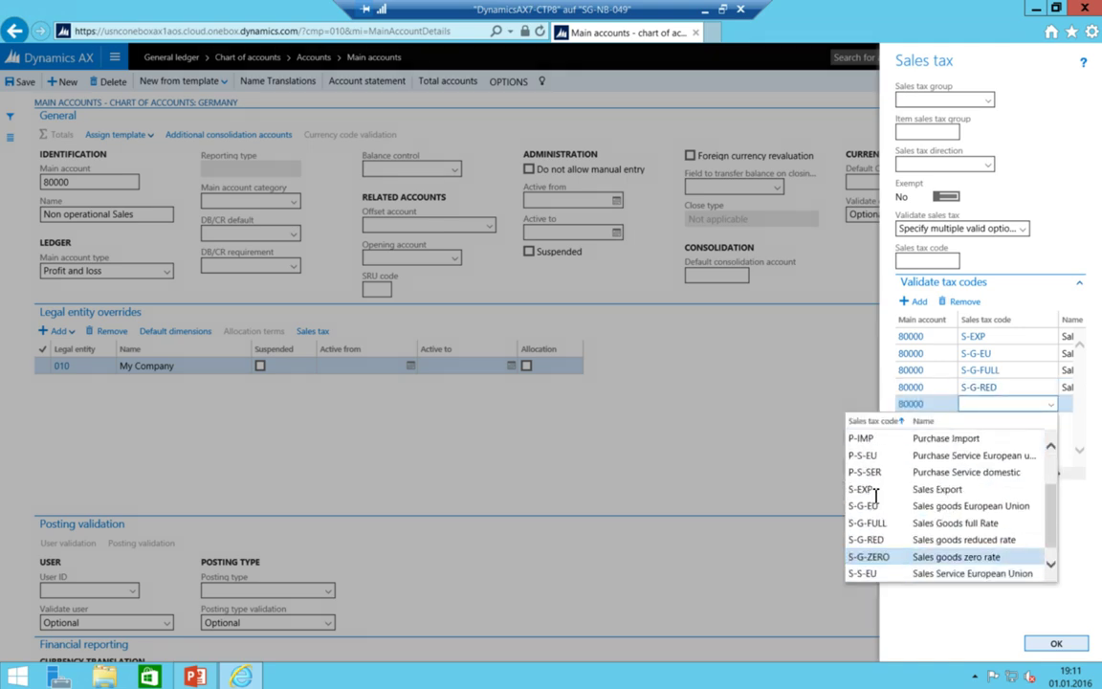
key(Return)
Add a sixth line to the valid tax codes with sales tax code S-S-SER
key(Down)
key(alt+Down)
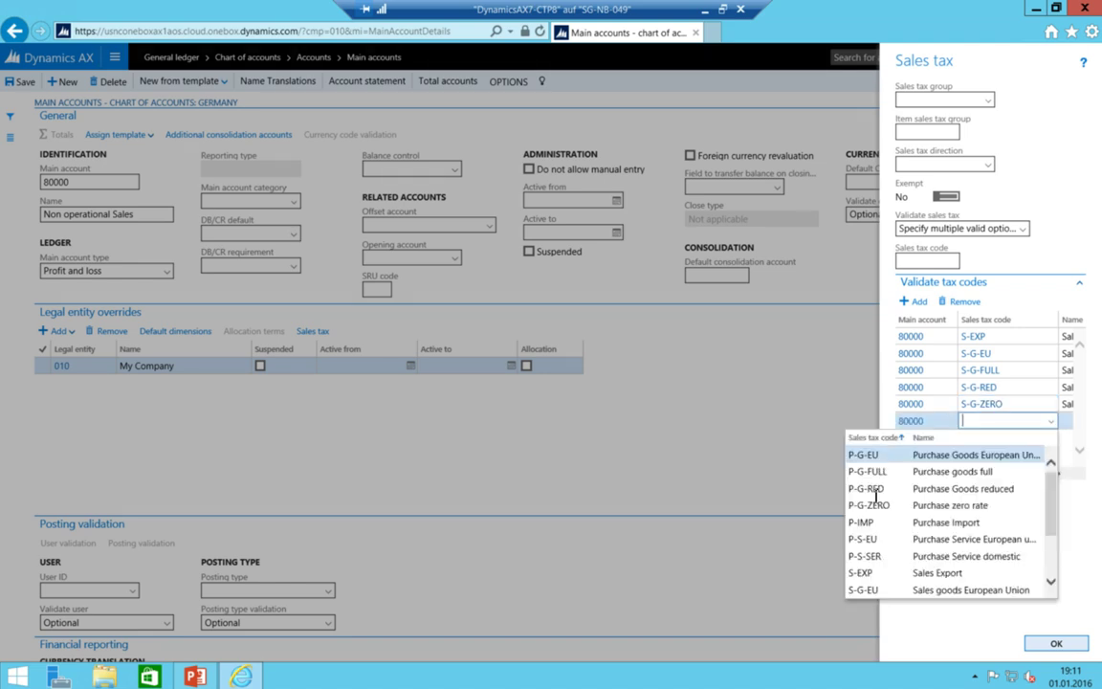
key(Down)
key(Down)
key(Down)
key(Down)
key(Down)
key(Down)
key(Down)
key(Down)
key(Down)
key(Down)
key(Down)
key(Down)
key(Down)
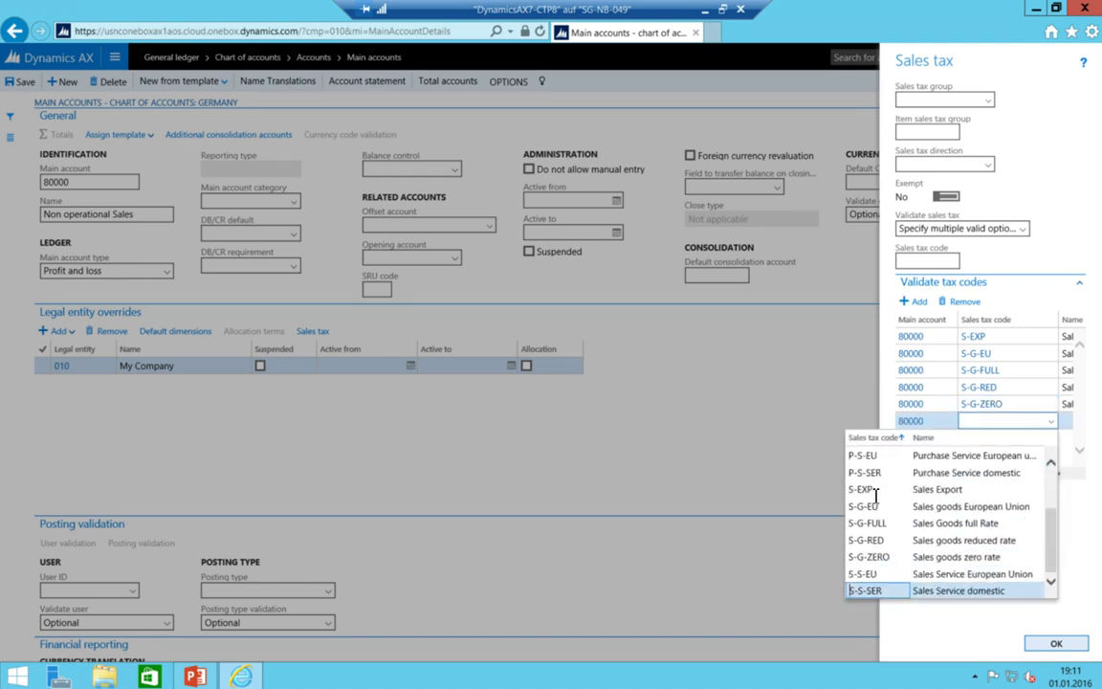
key(Return)
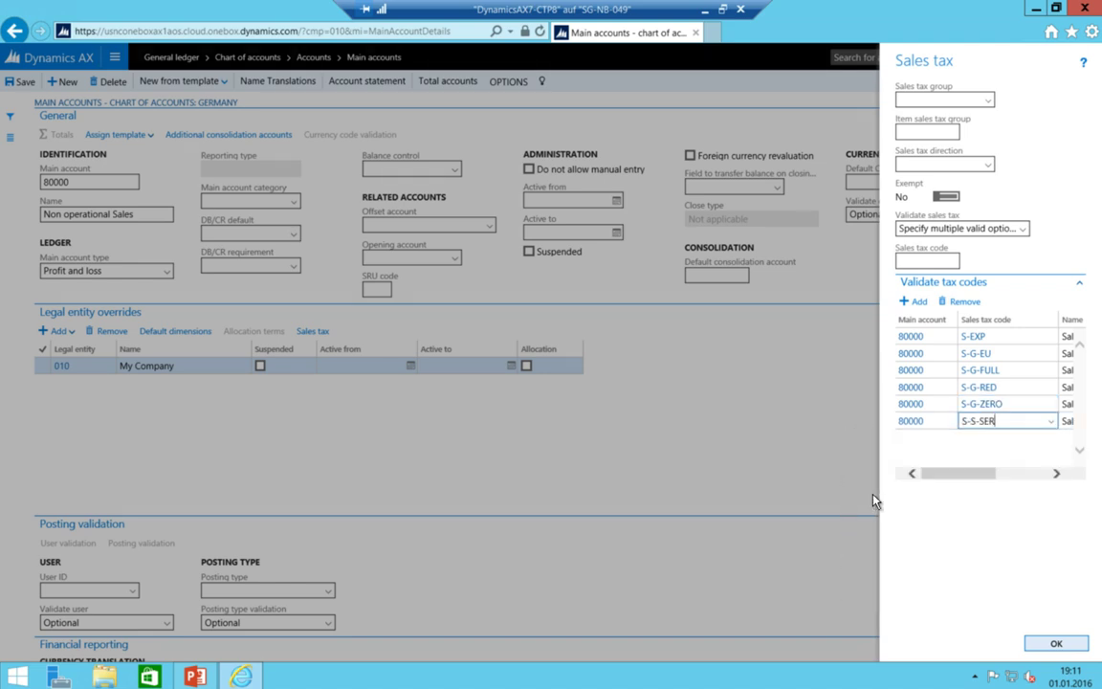
Add a seventh line to the valid tax codes with sales tax code S-S-EU
key(Down)
key(alt+Down)
key(Down)
key(Down)
key(Down)
key(Down)
key(Down)
key(Down)
key(Down)
key(Down)
key(Down)
key(Down)
key(Down)
key(Down)
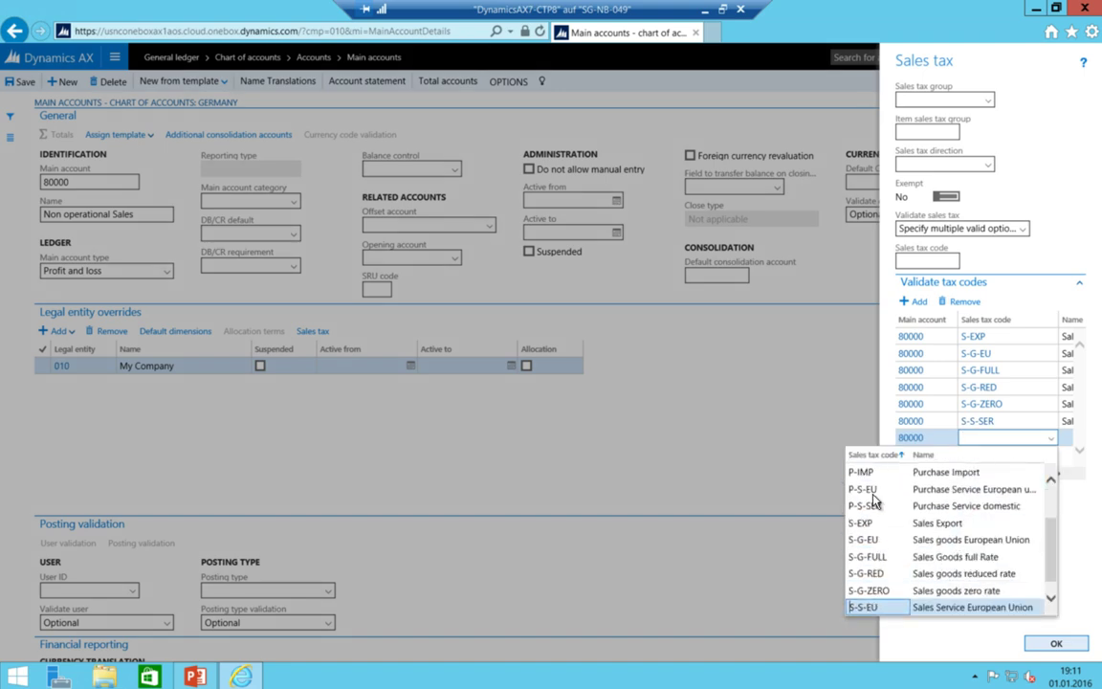
key(Down)
key(Up)
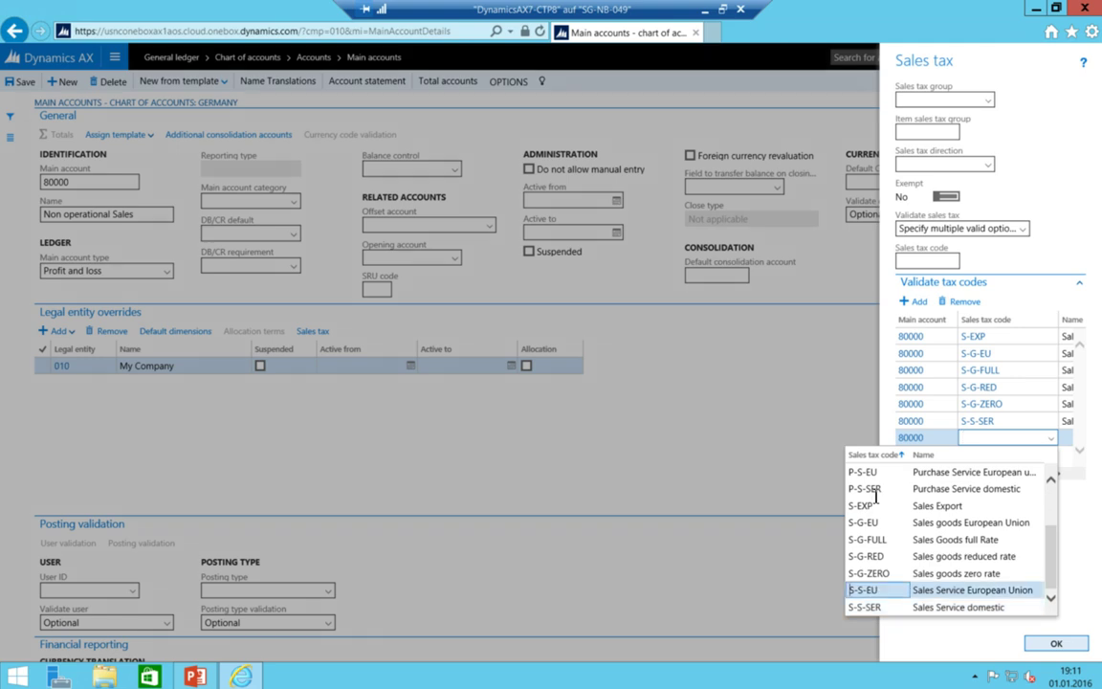
key(Return)
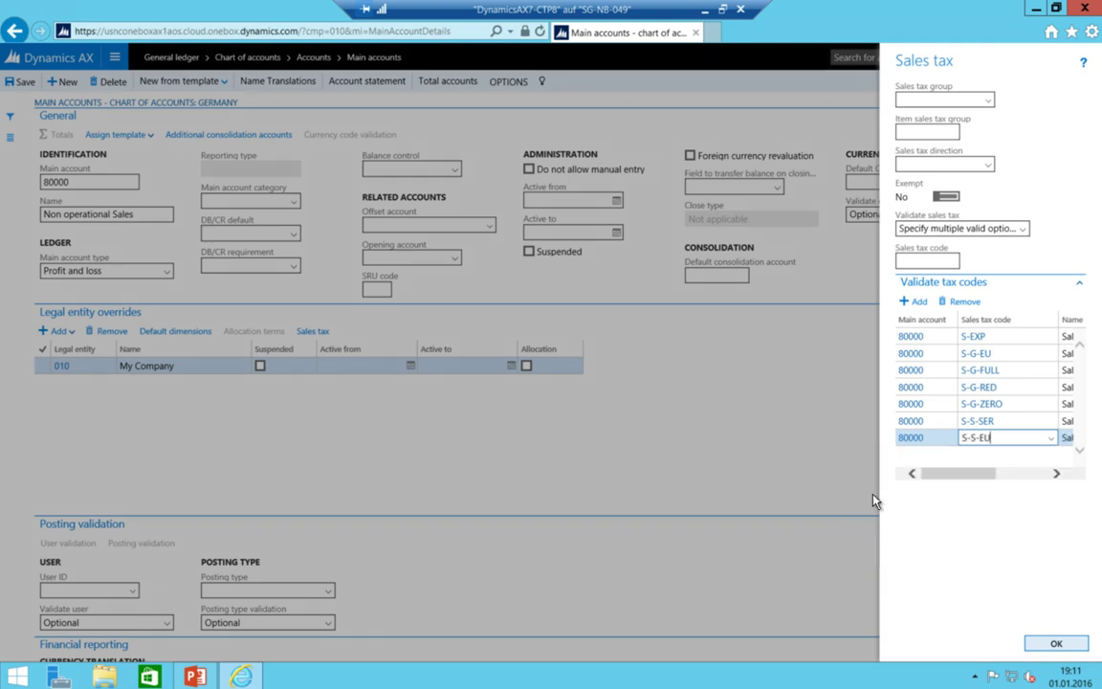
key(Down)
key(alt+Down)
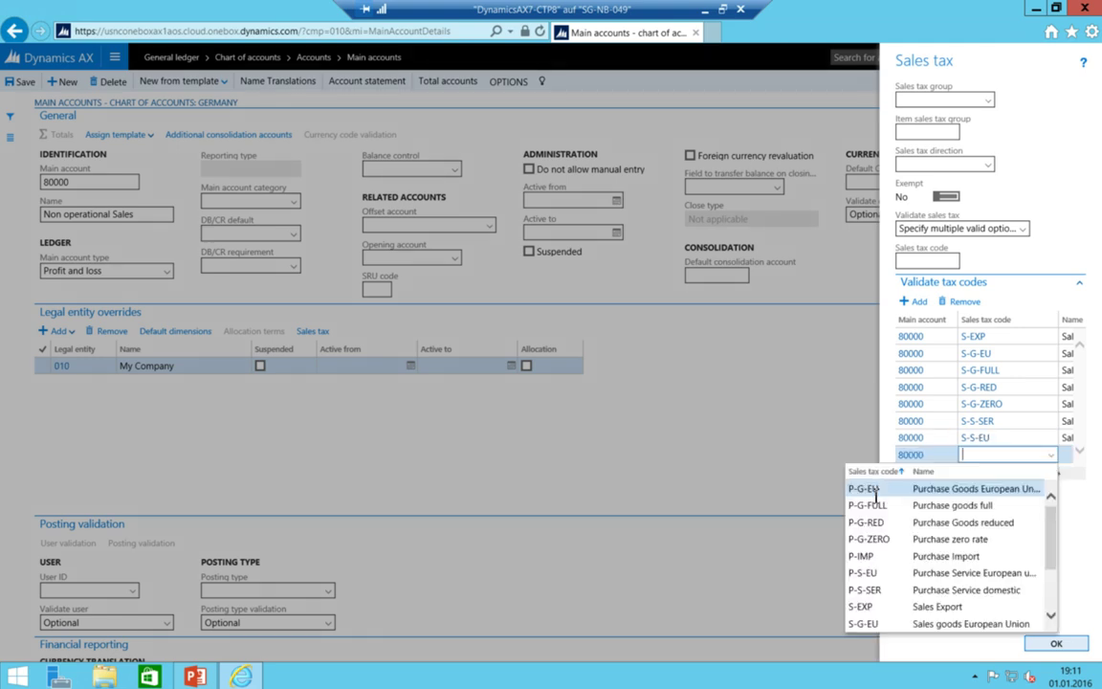
key(Down)
key(Down)
key(Down)
key(Down)
key(Down)
key(Down)
key(Down)
key(Down)
key(Down)
key(Down)
key(Down)
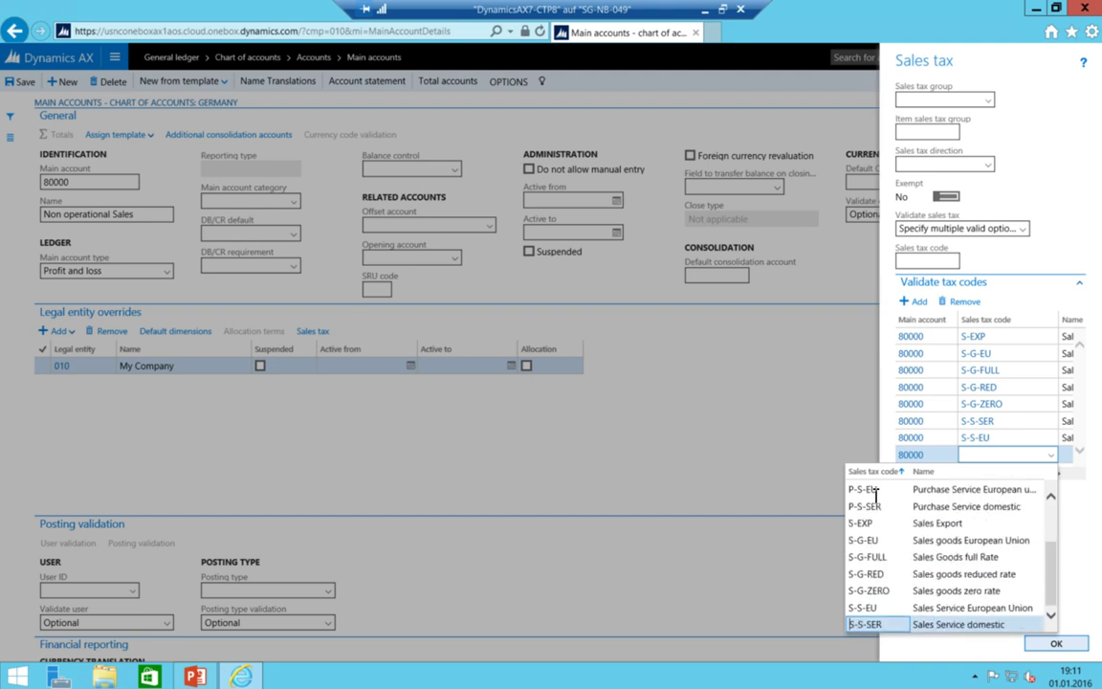
key(Up)
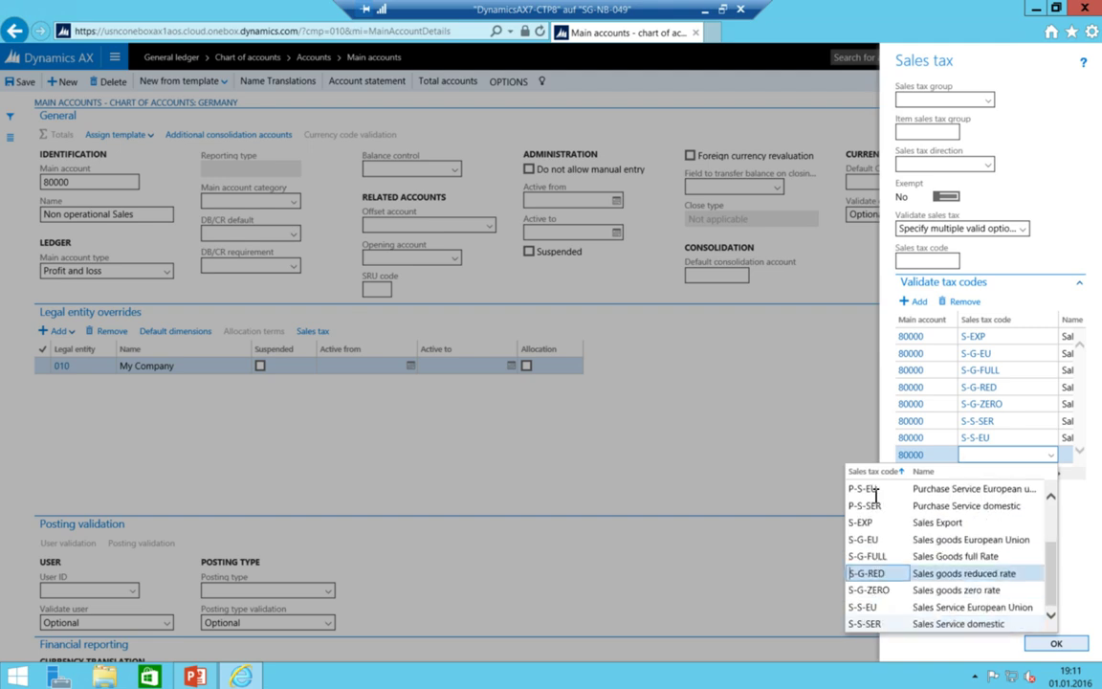
key(Down)
key(Up)
key(Up)
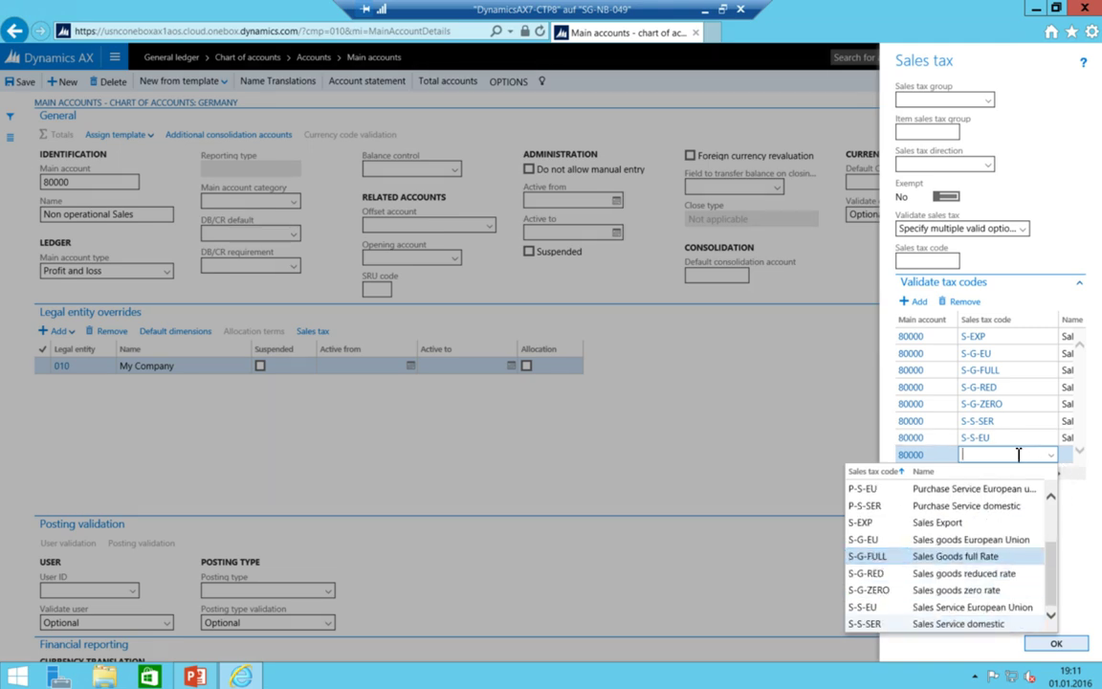
key(Escape)
click(962, 304)
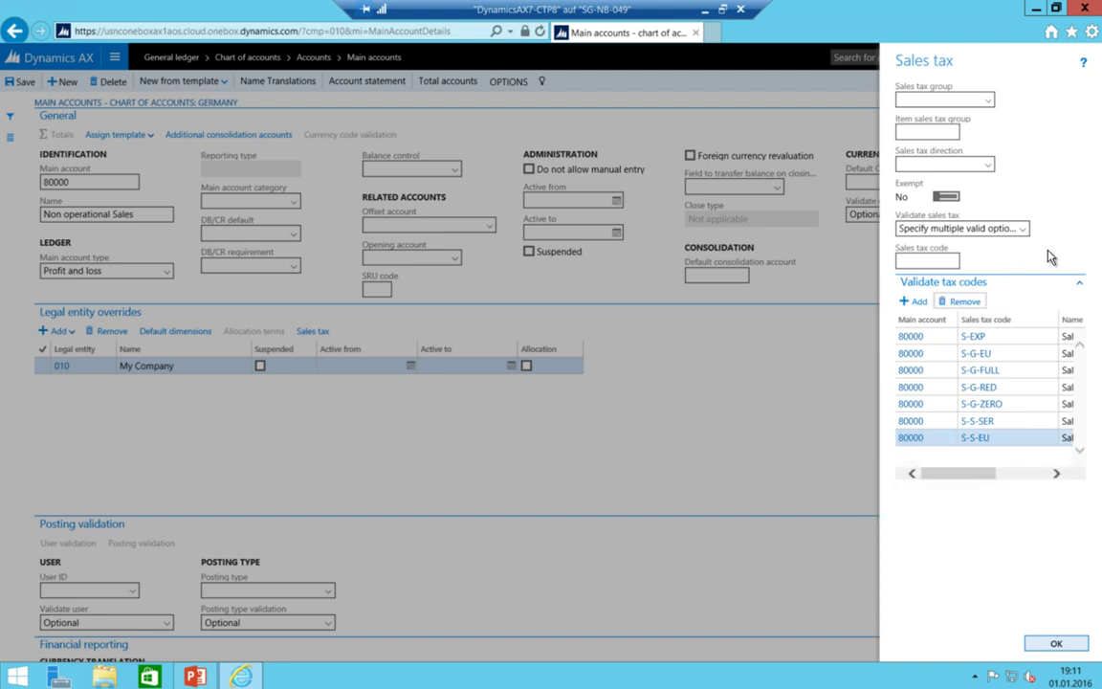
Confirm the sales tax settings of main account 80000 and open the sales tax section of the General ledger parameters
click(1053, 644)
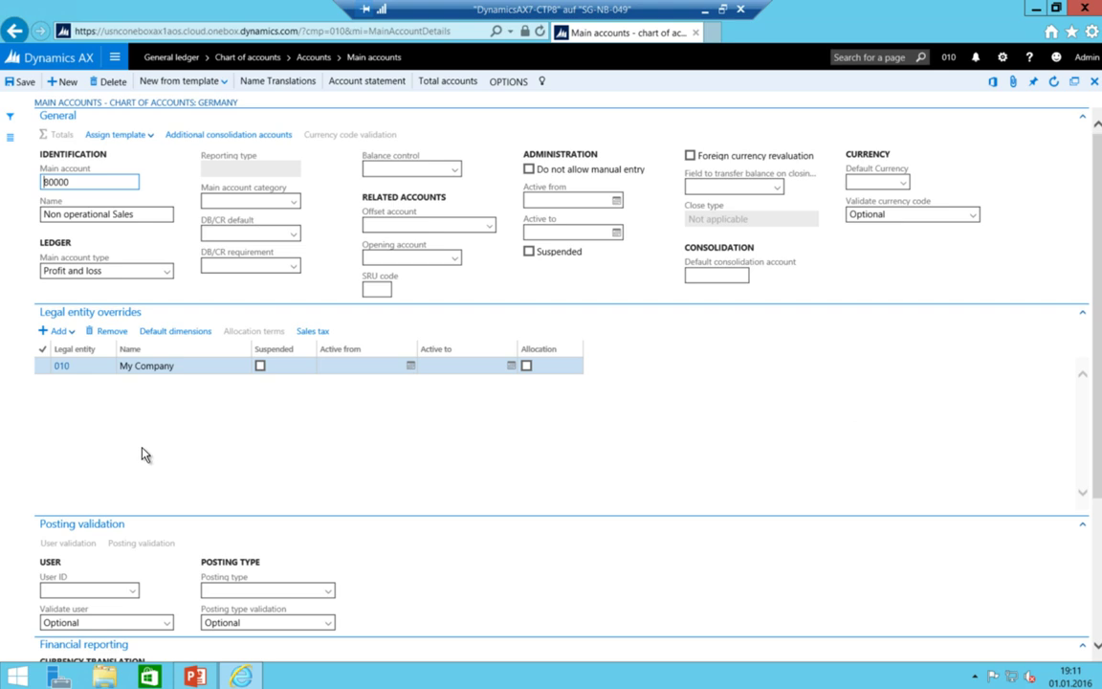
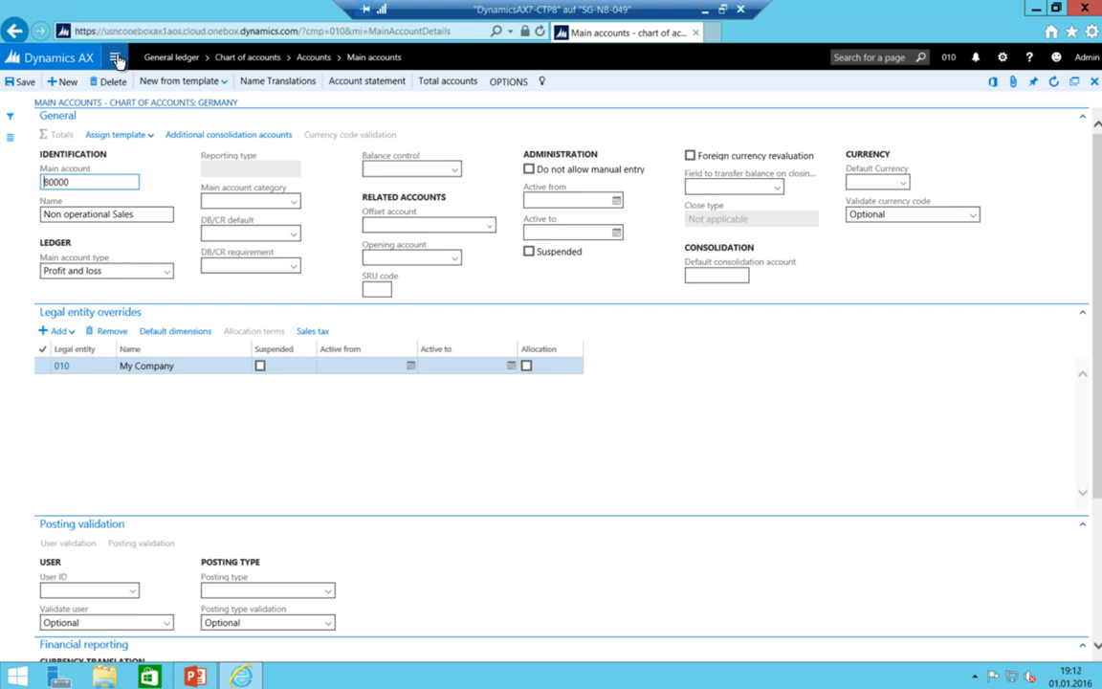
click(114, 59)
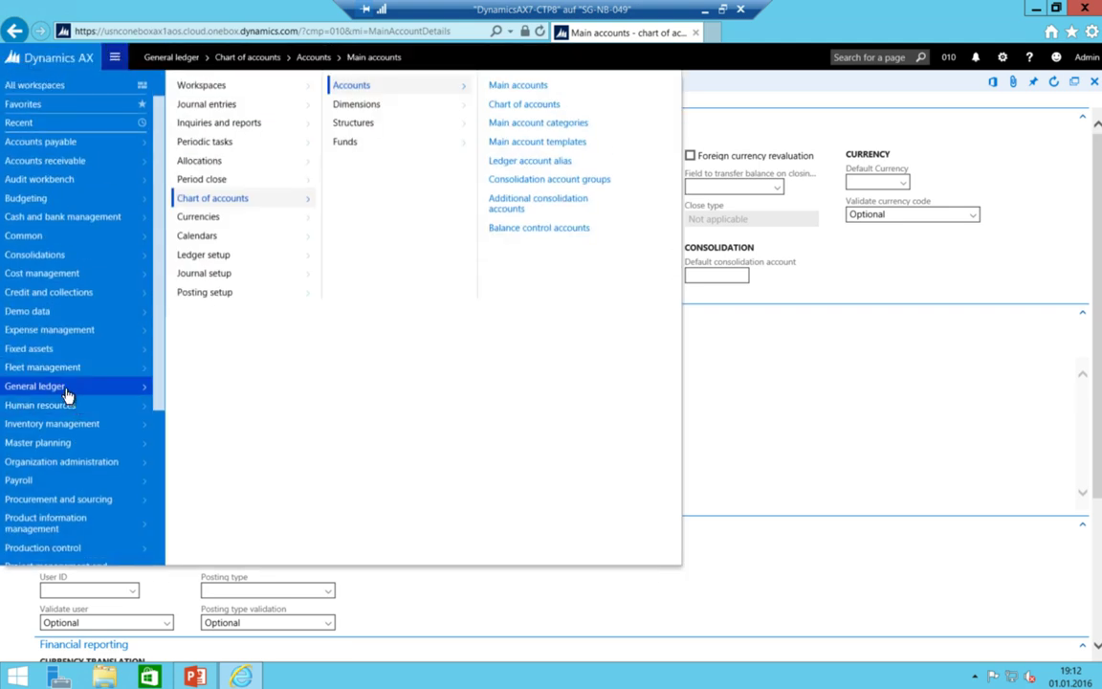
click(225, 298)
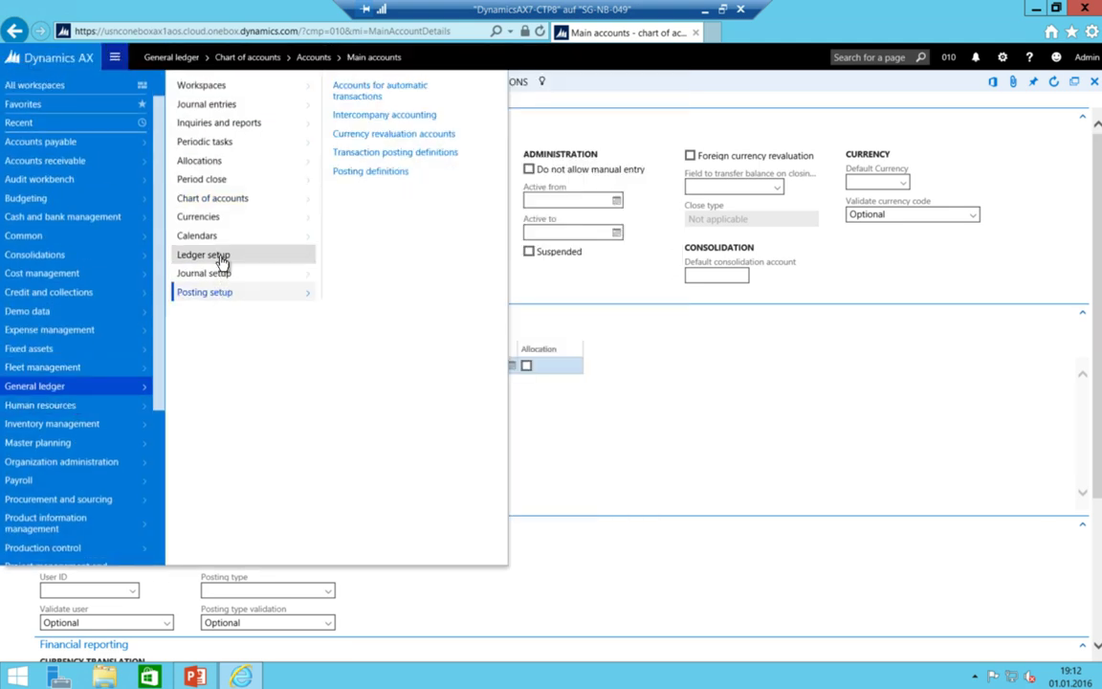
click(218, 264)
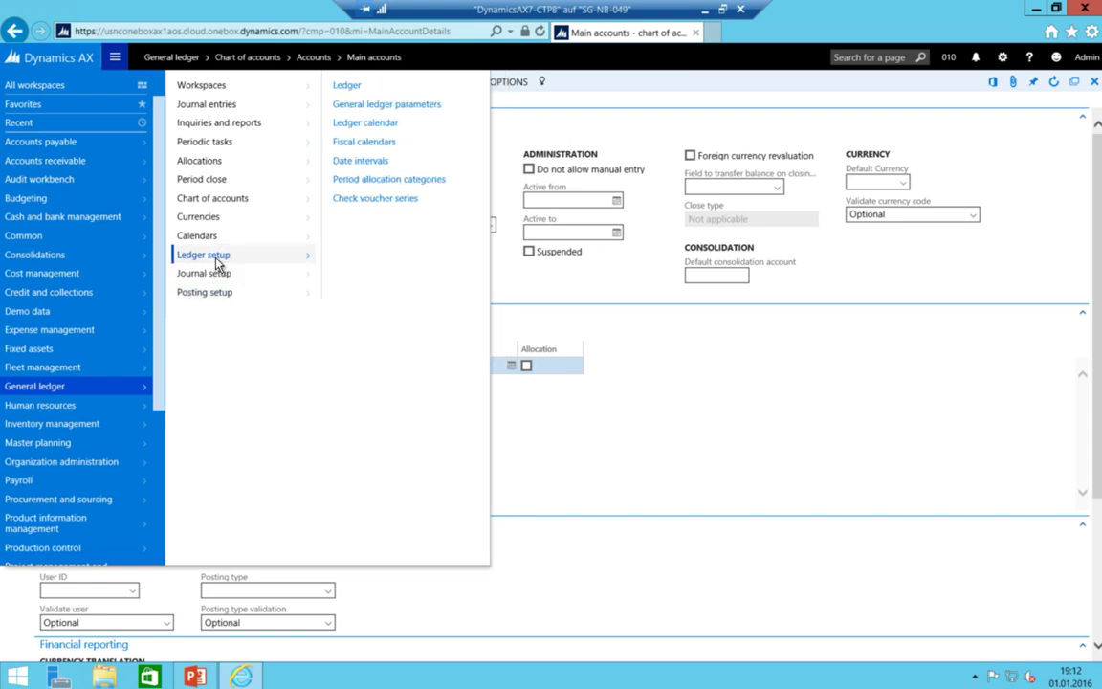
click(399, 105)
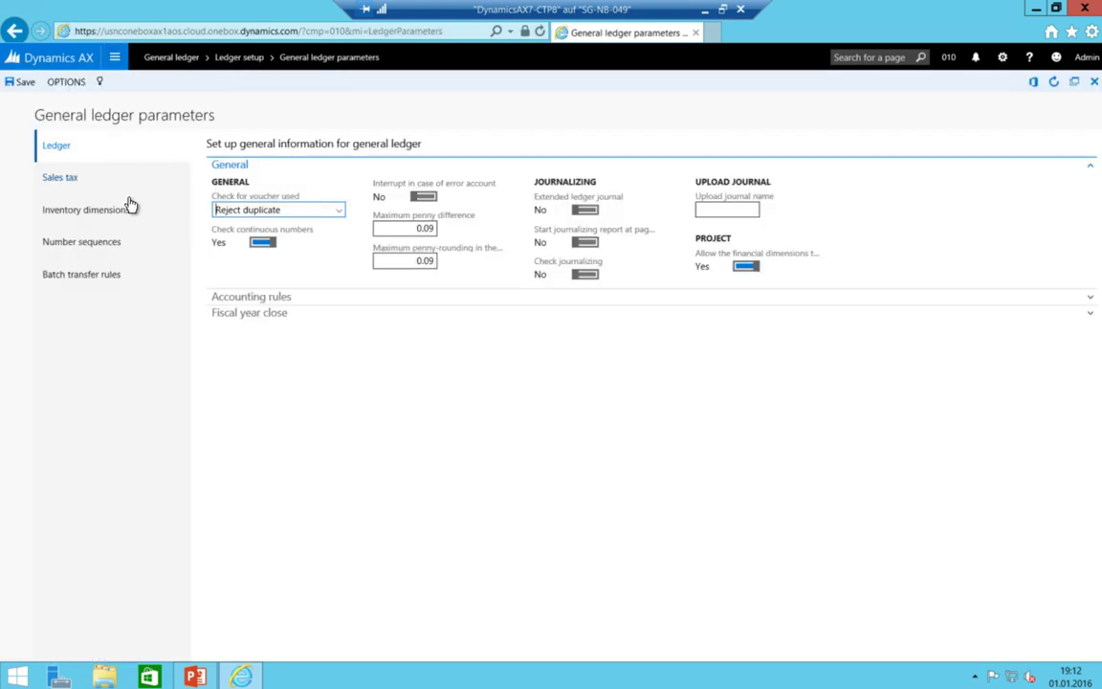
click(56, 178)
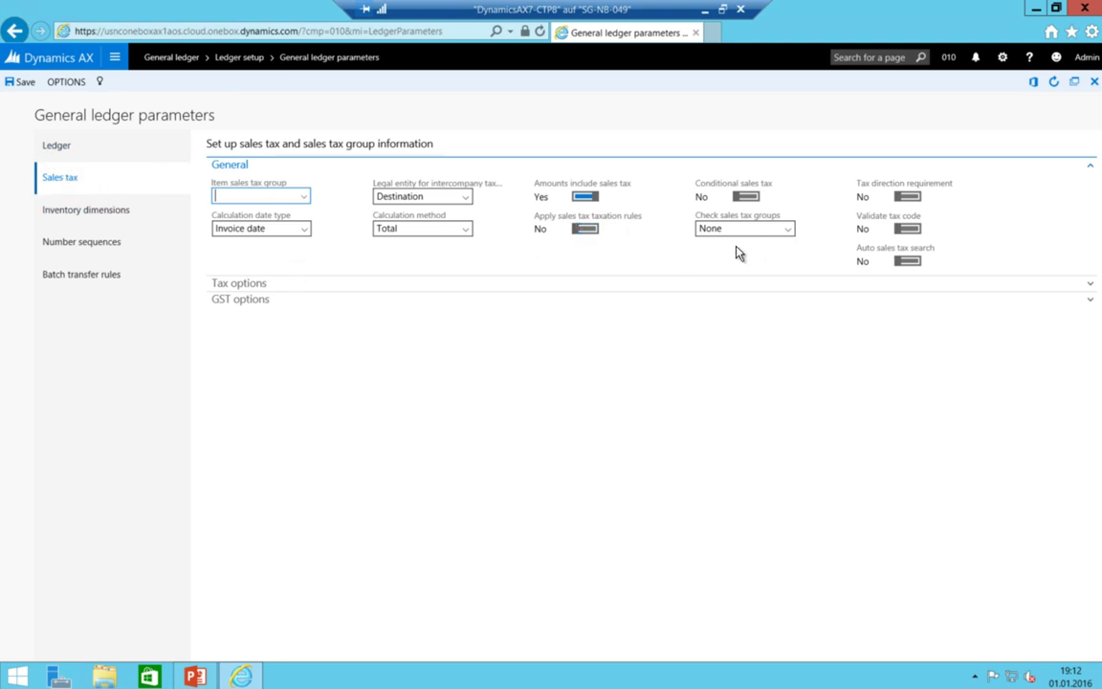
Enable tax code validation and set the sales tax group check to Error
click(915, 231)
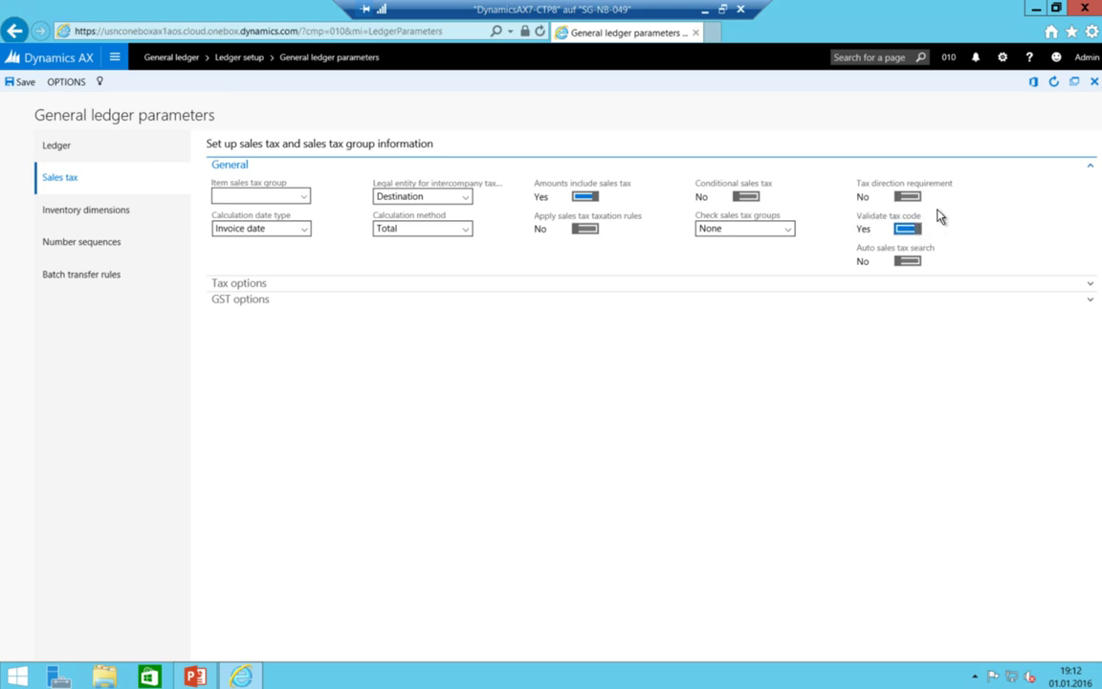
click(789, 231)
click(711, 278)
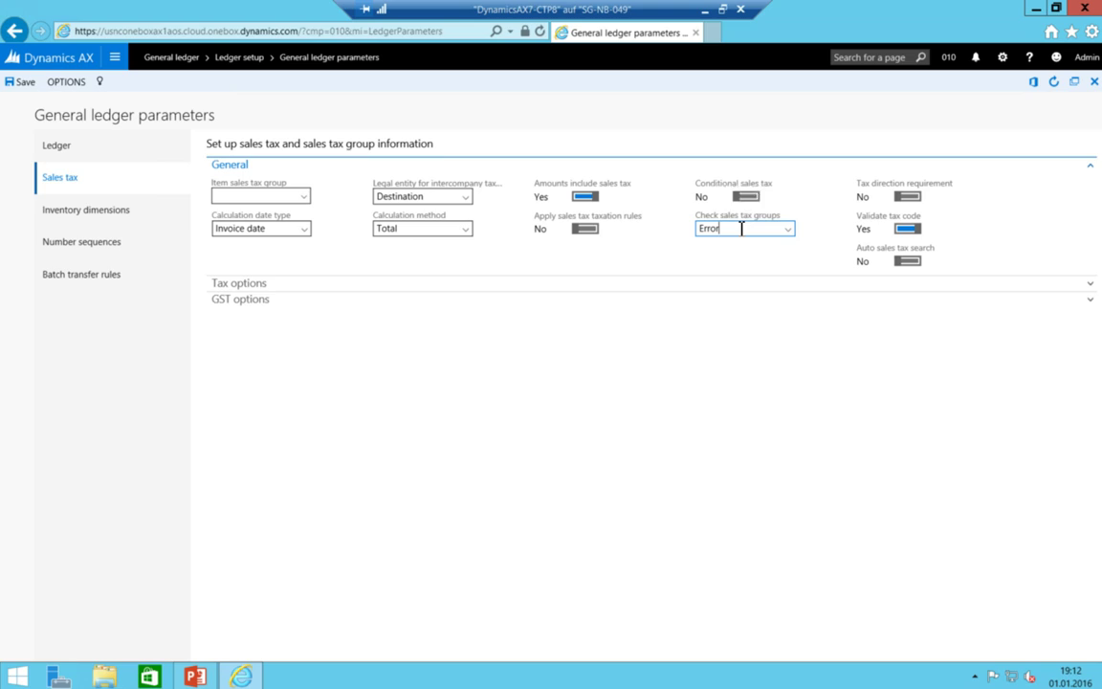
click(216, 195)
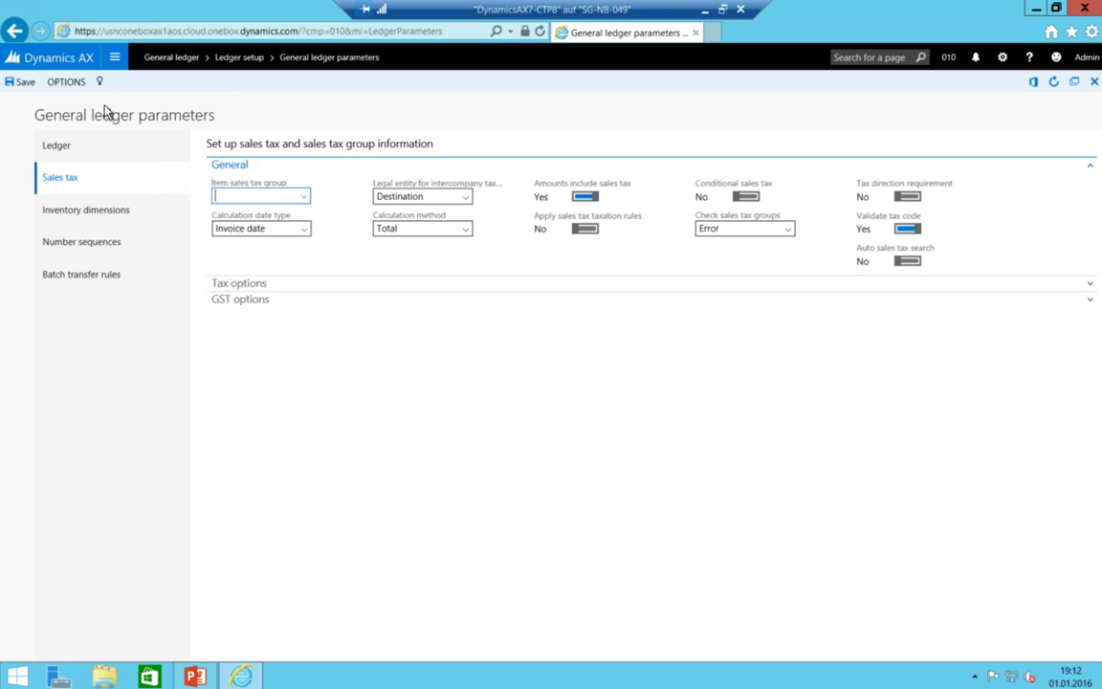
Open the list of all free text invoices in Accounts receivable
click(115, 57)
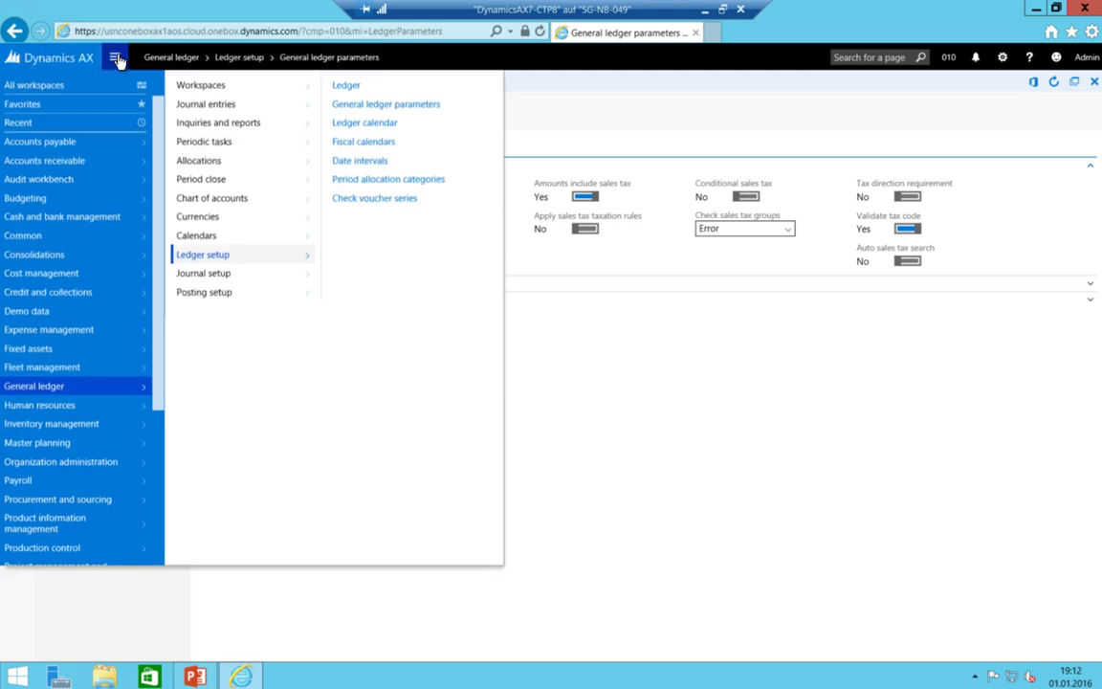
click(39, 165)
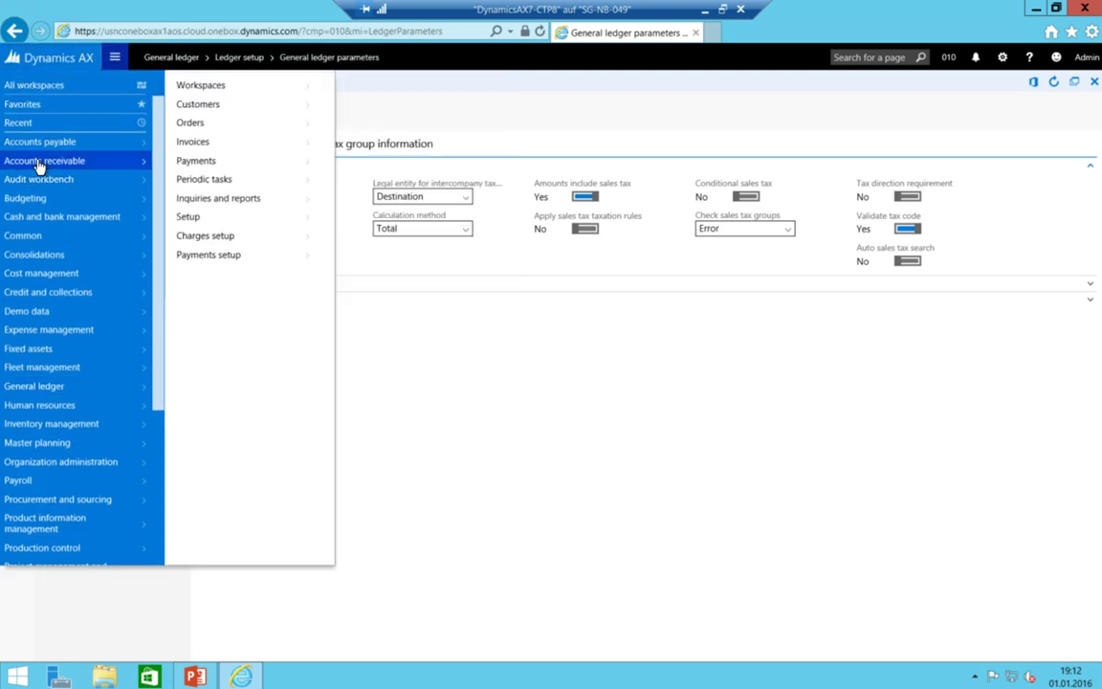
click(204, 145)
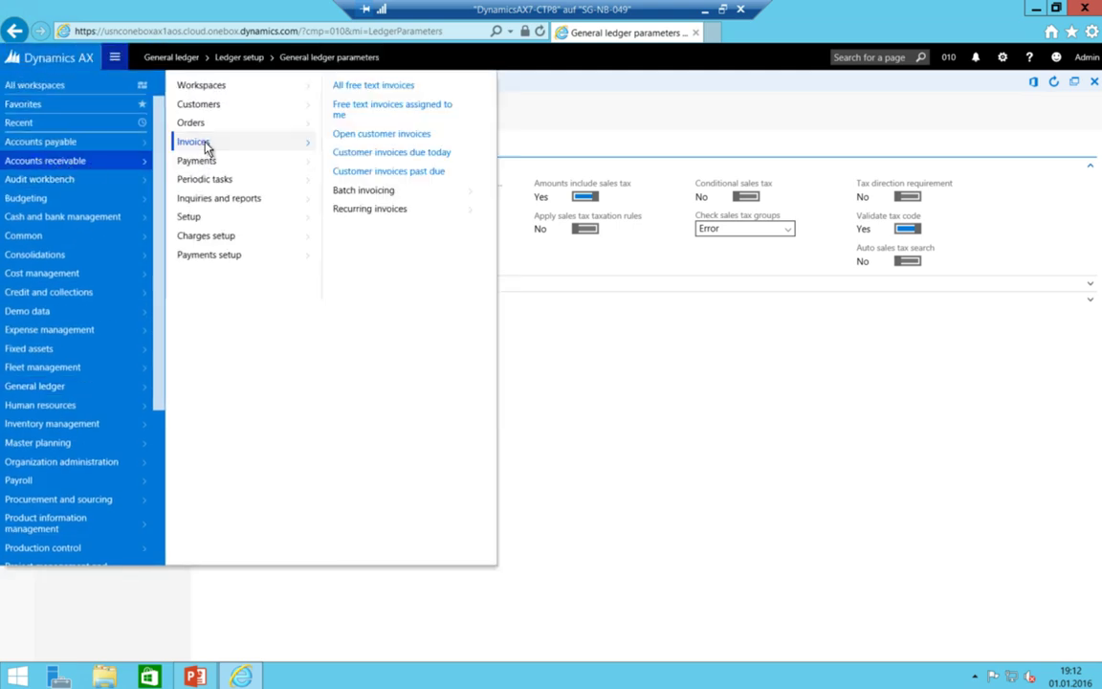
click(396, 87)
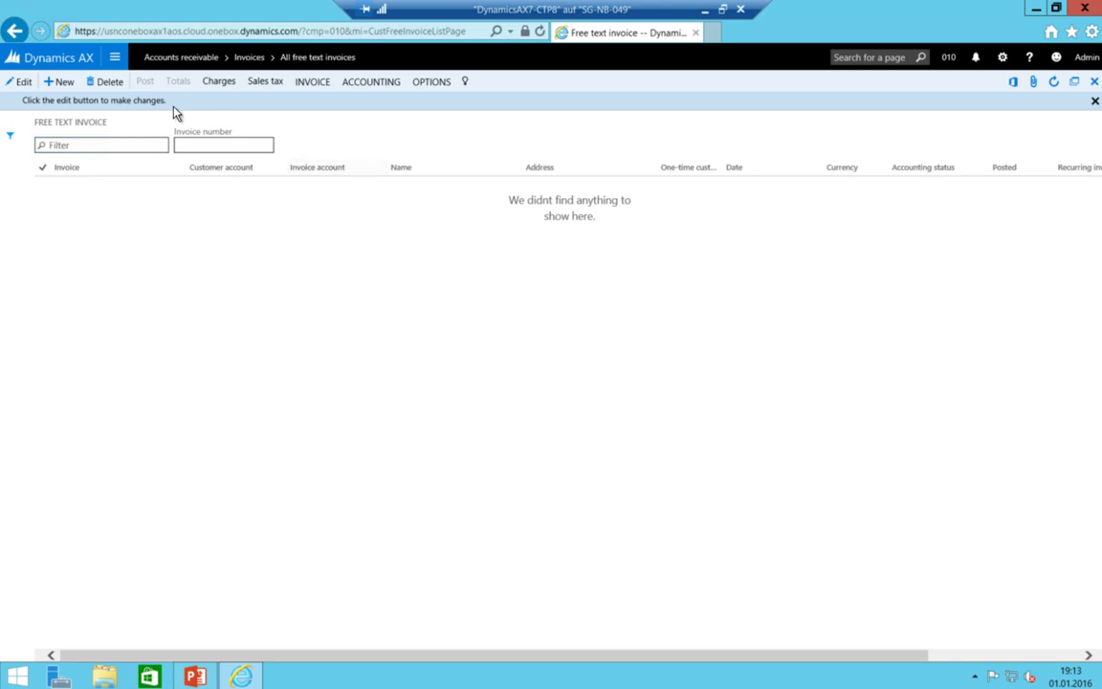
Create a new free text invoice for the customer My fitst Customer
click(63, 83)
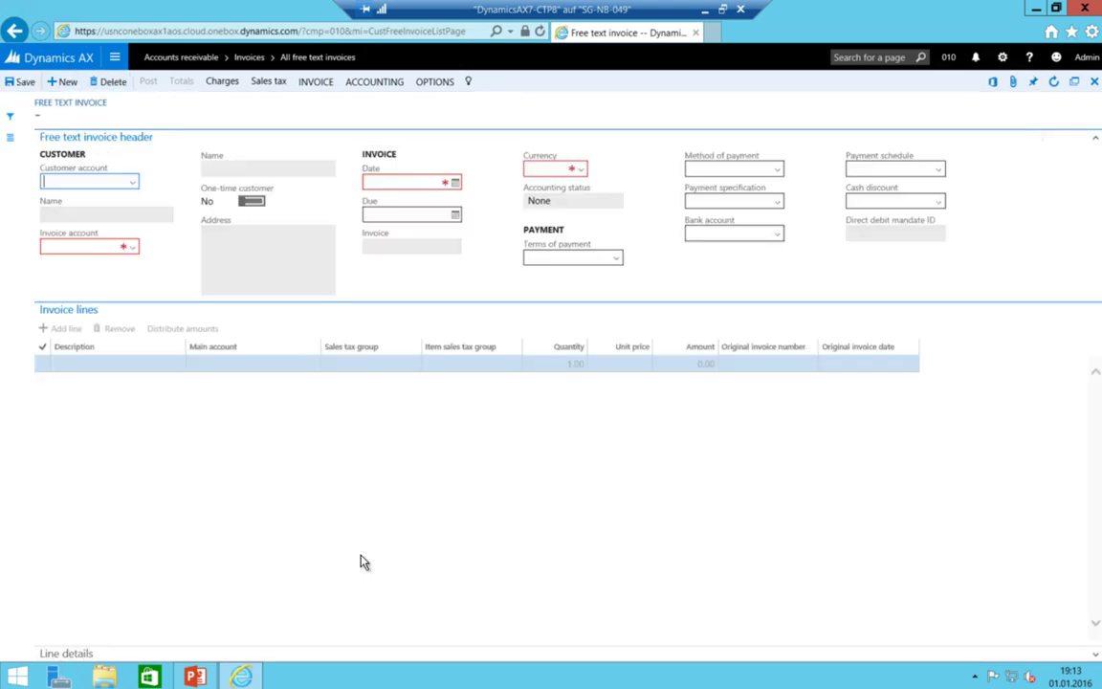
click(131, 184)
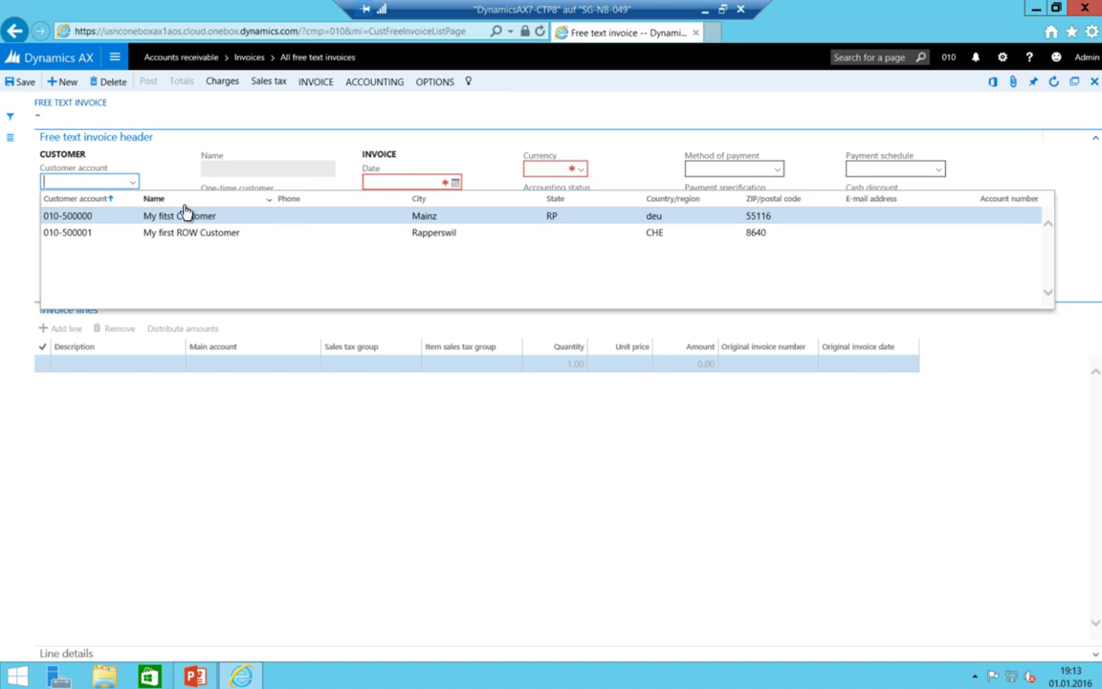
click(184, 218)
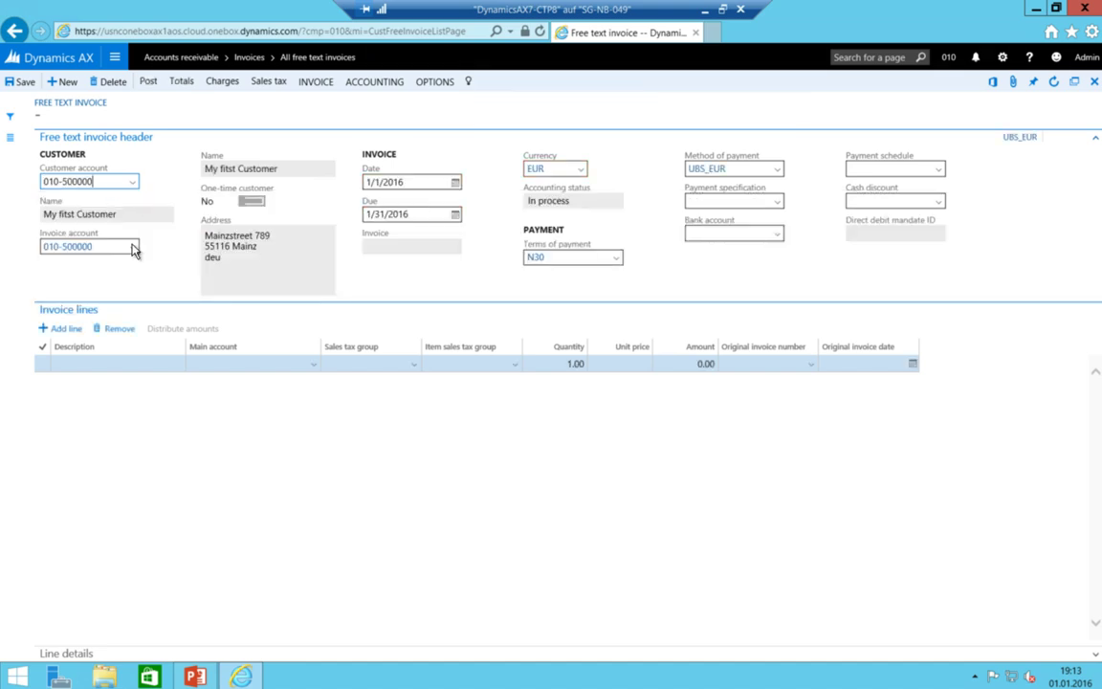
Review the invoice header's invoice account, dates, currency, accounting status, terms of payment and method of payment
key(Tab)
key(Tab)
key(Tab)
key(Tab)
key(Tab)
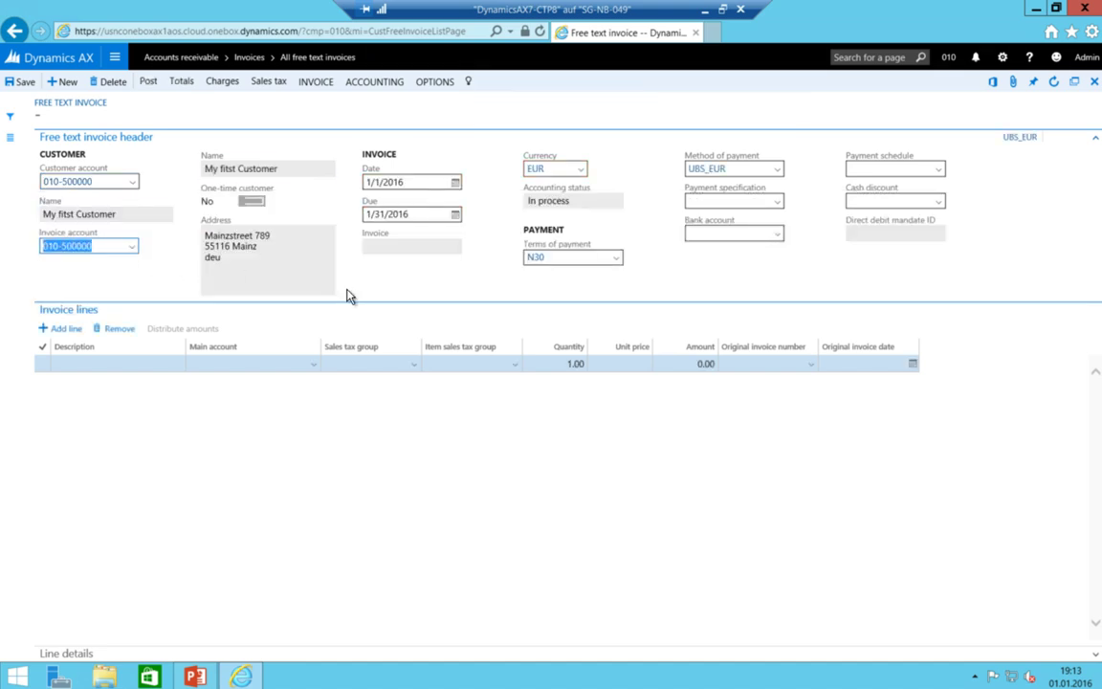
key(Tab)
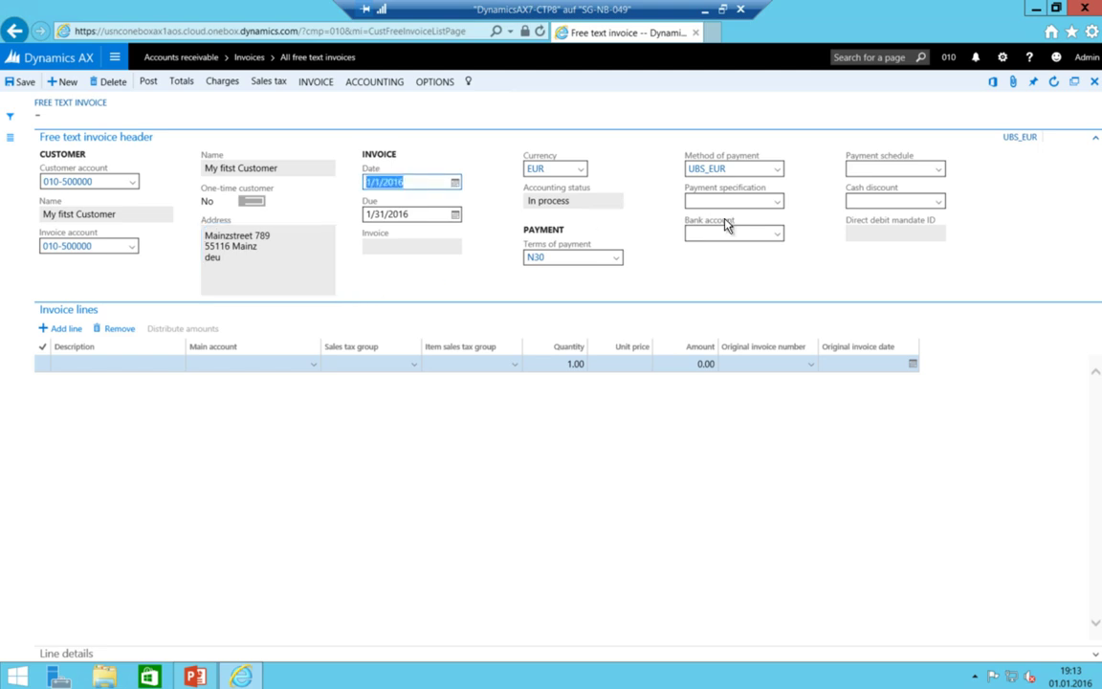
key(Tab)
key(Tab)
key(Tab)
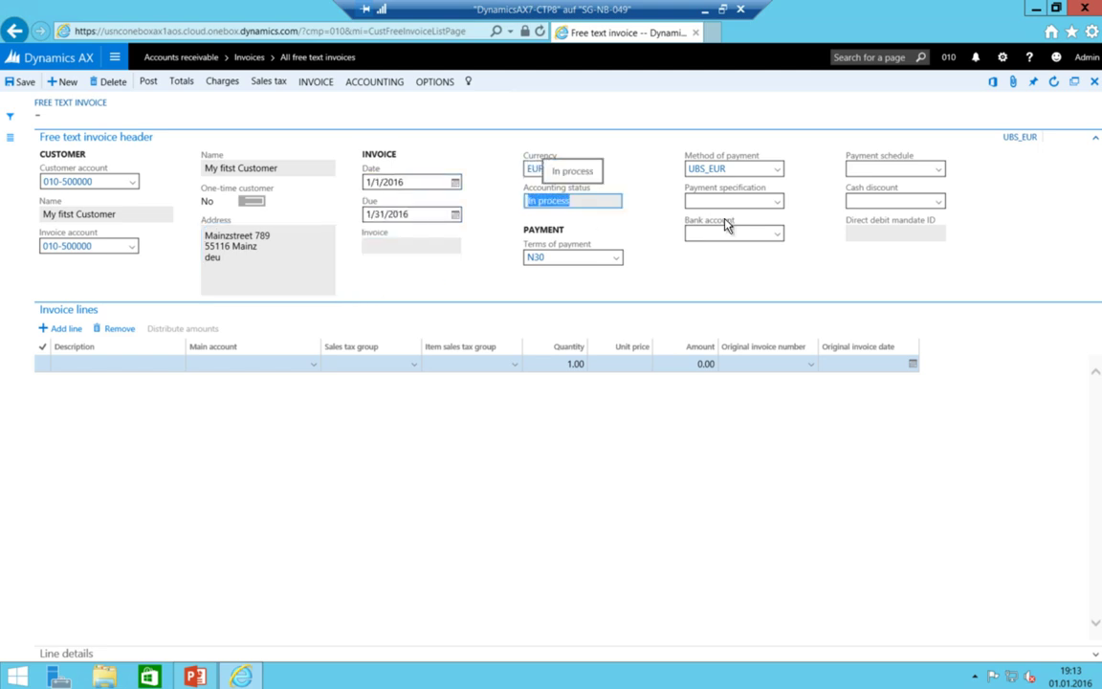
key(Tab)
key(Tab)
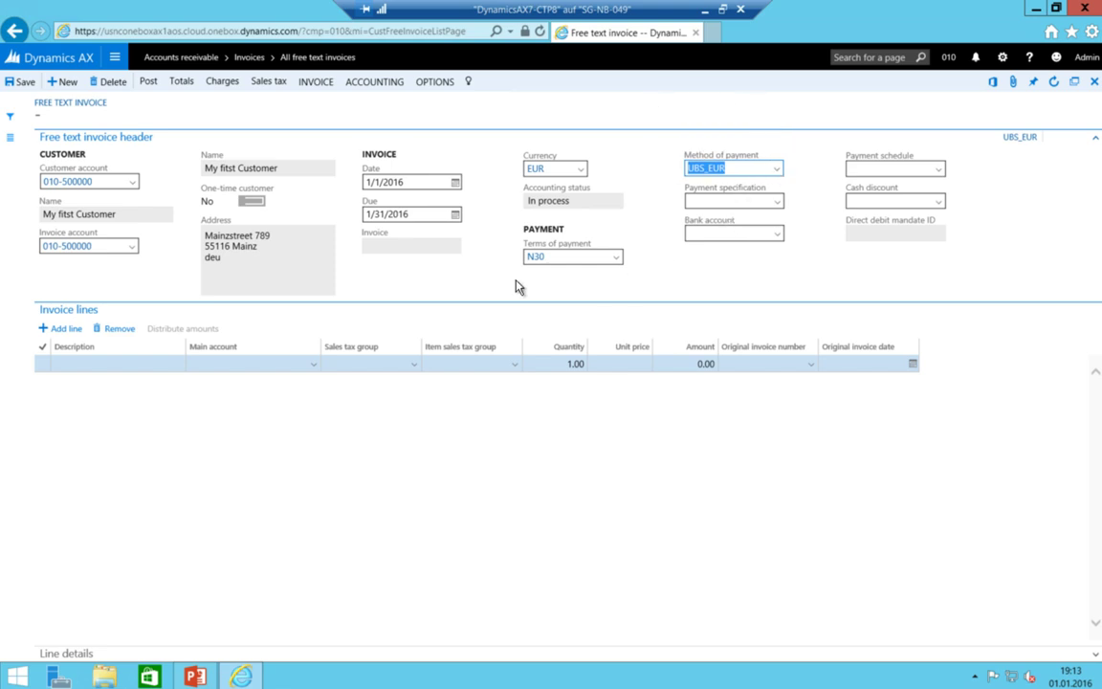
click(113, 369)
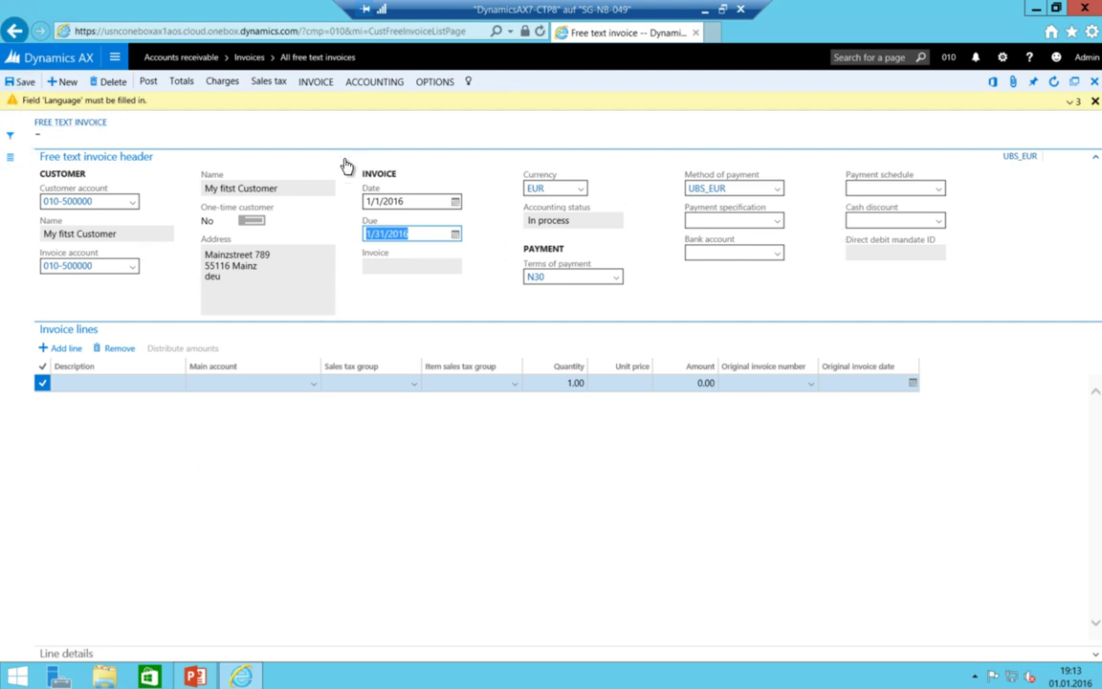
click(1096, 157)
click(1095, 157)
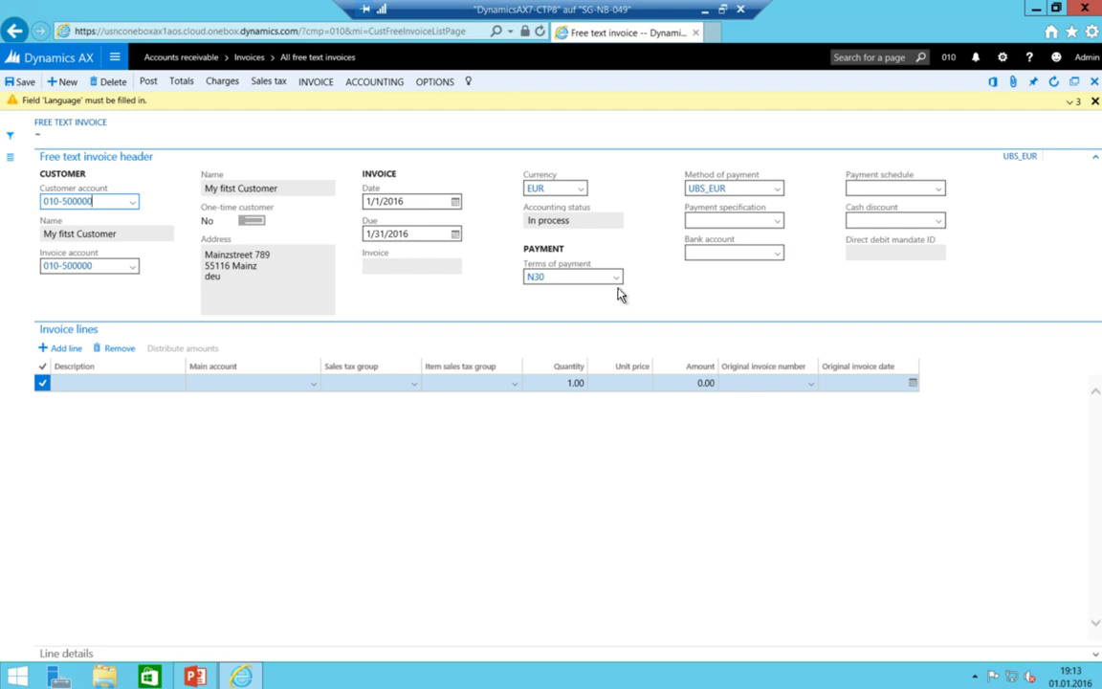
Personalize the free text invoice header by adding the Language field from the customer free text invoice table
right_click(733, 258)
click(693, 307)
right_click(693, 304)
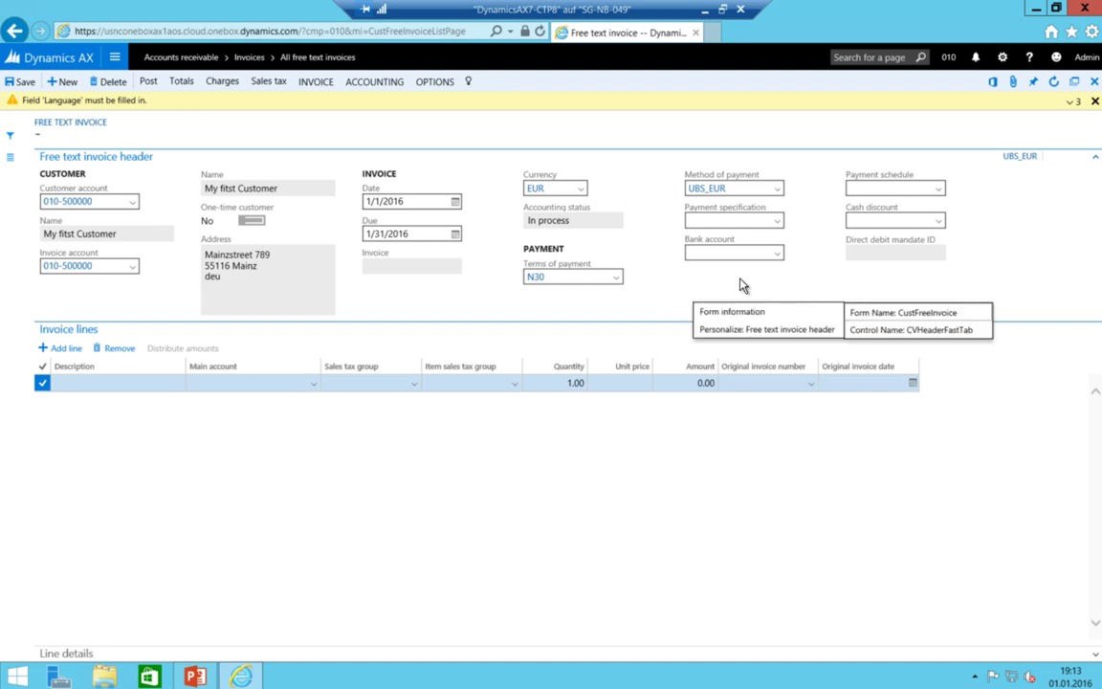
right_click(742, 282)
click(775, 308)
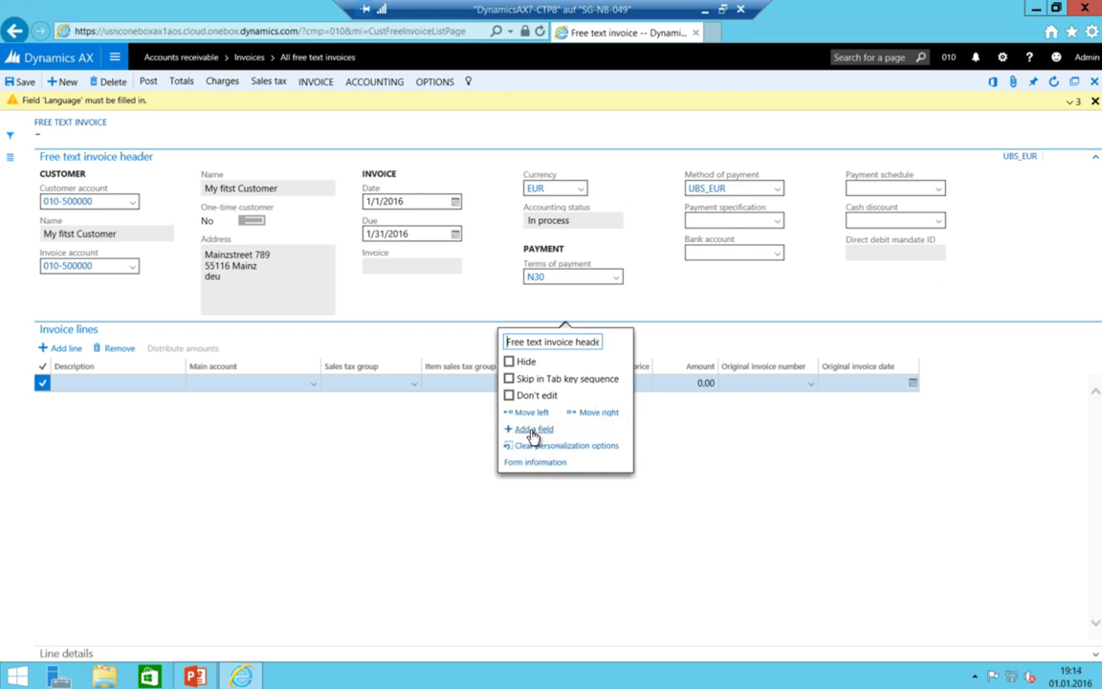
click(533, 432)
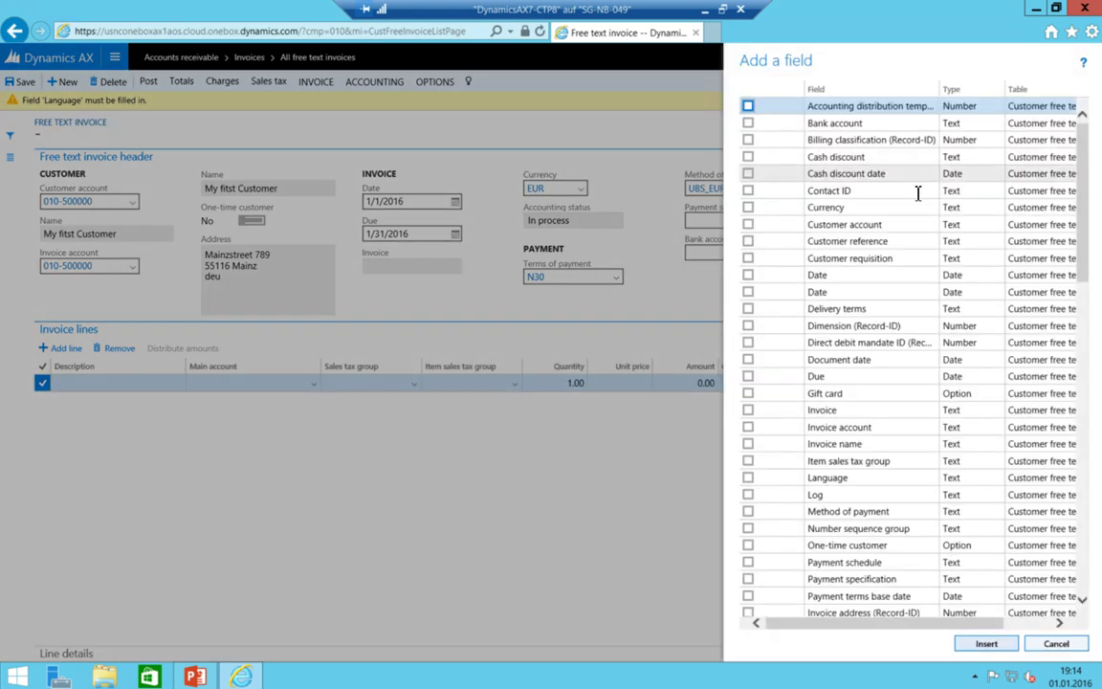
scroll(865, 218, down, 5)
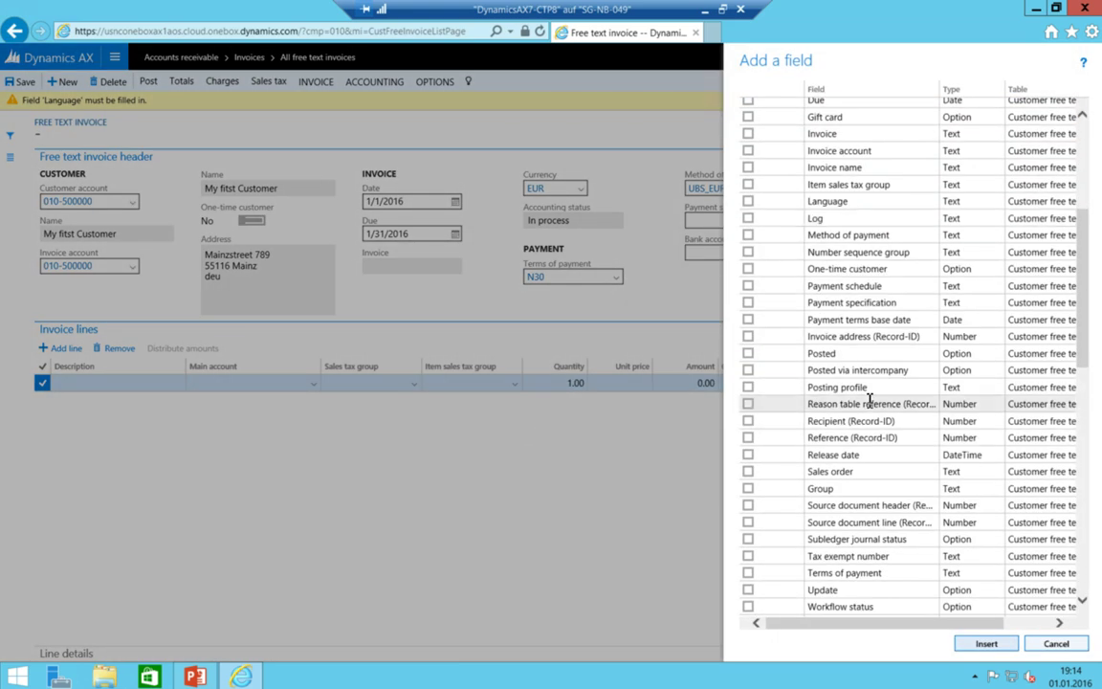
click(748, 201)
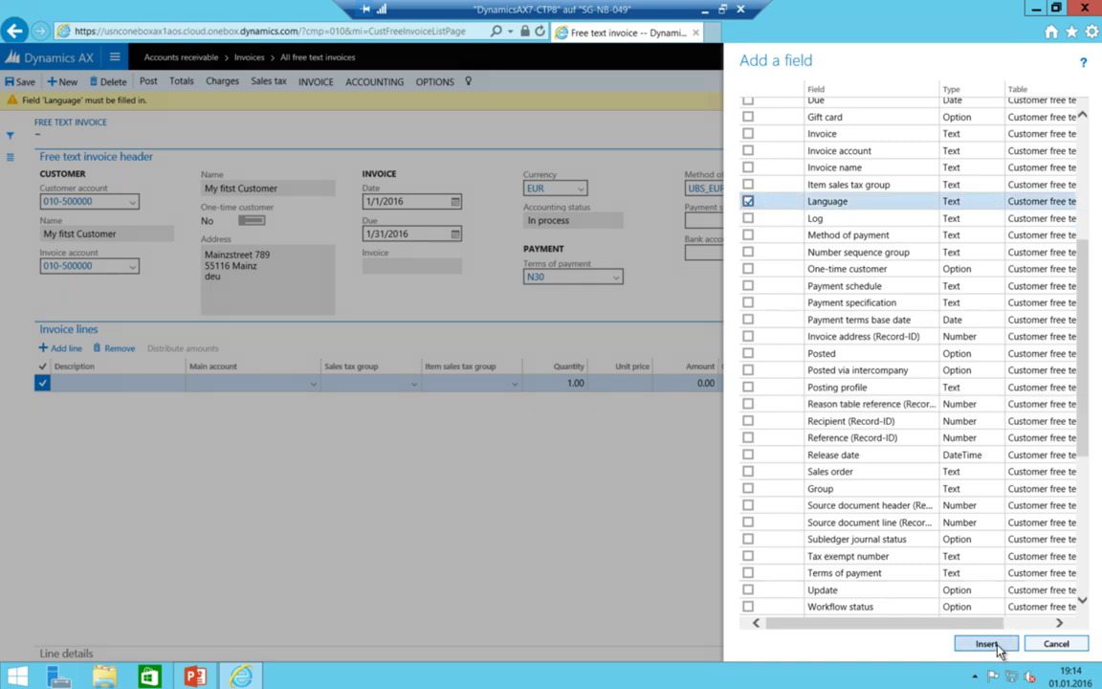
click(991, 647)
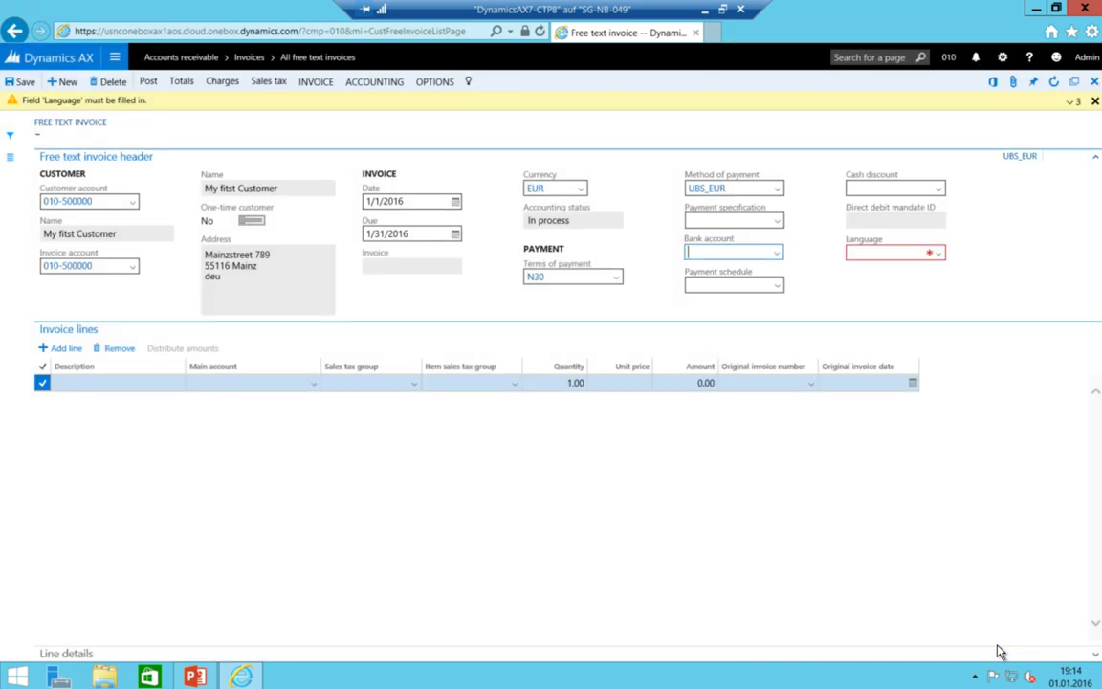
Set the invoice header's language to en-us and save the free text invoice
click(941, 256)
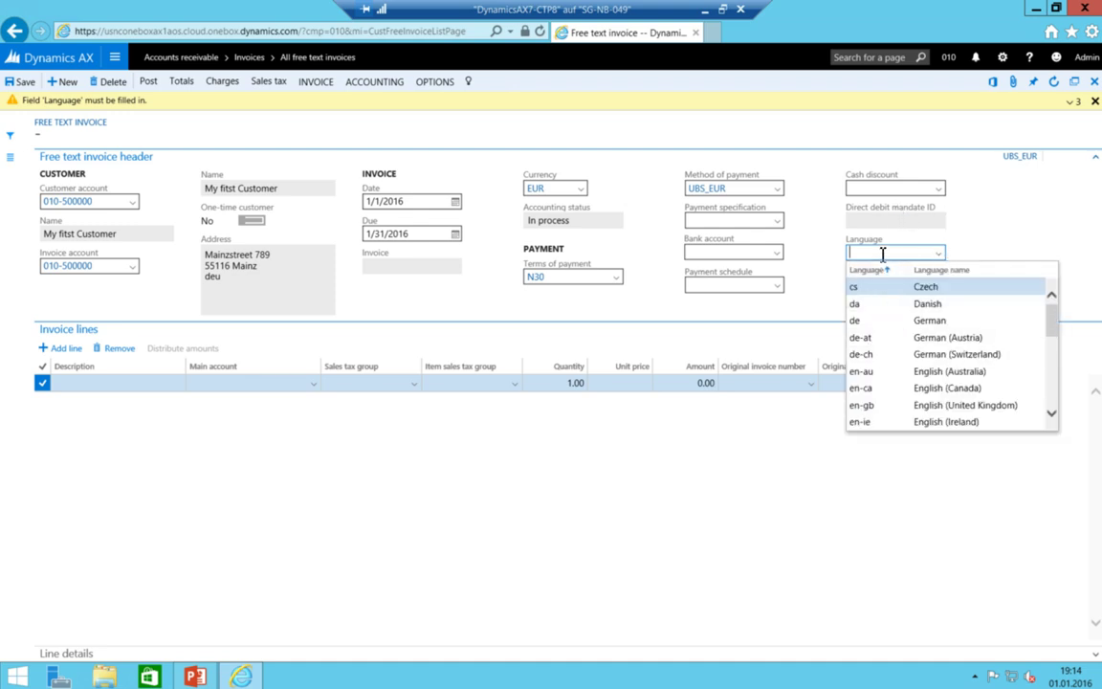
click(859, 323)
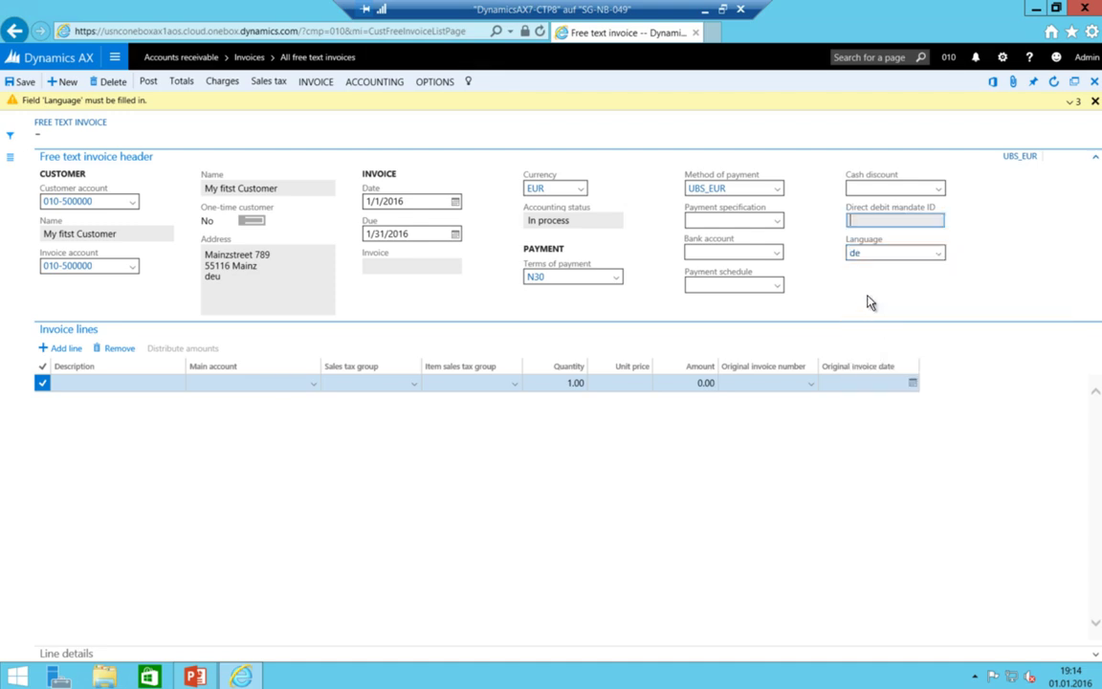
text(en-us)
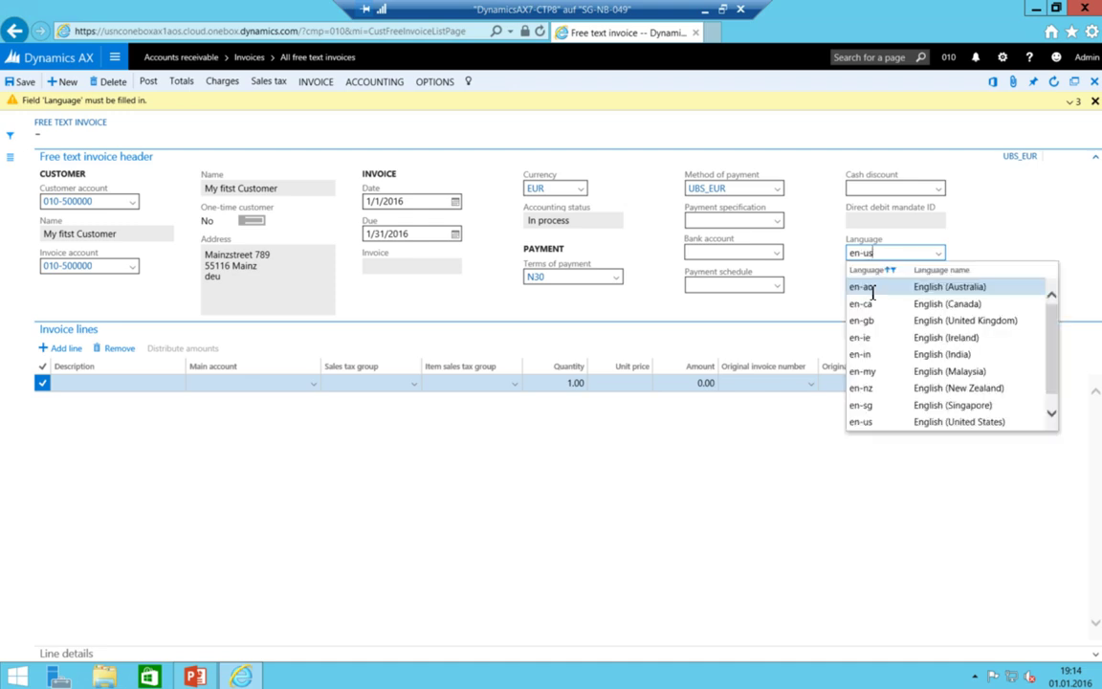
key(Tab)
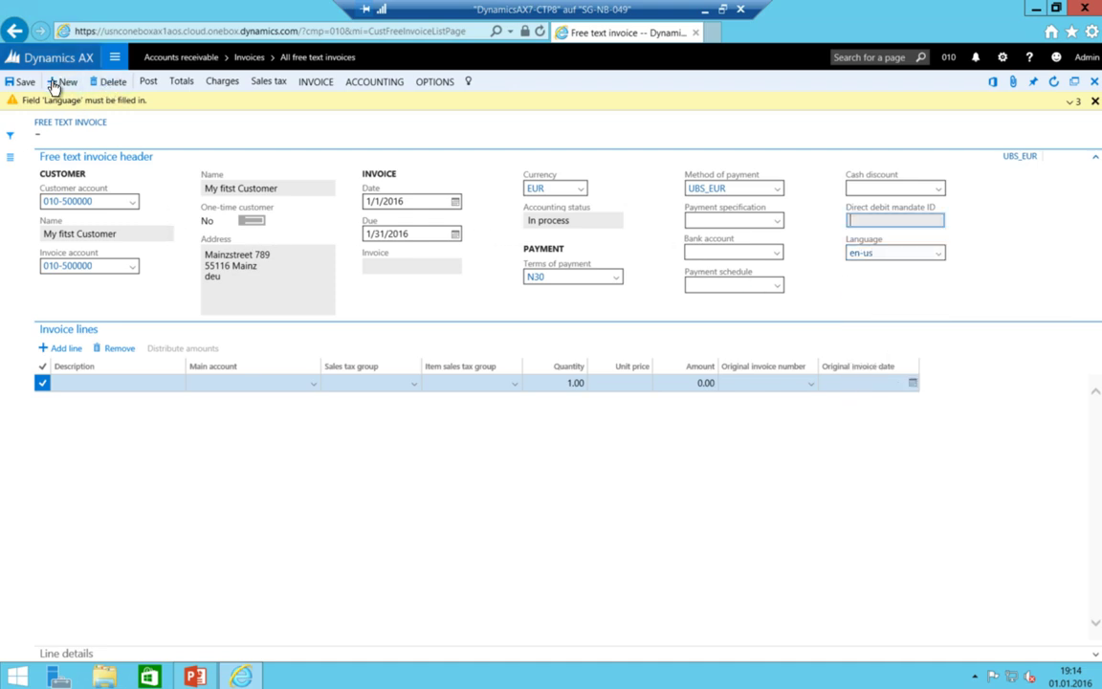
click(21, 82)
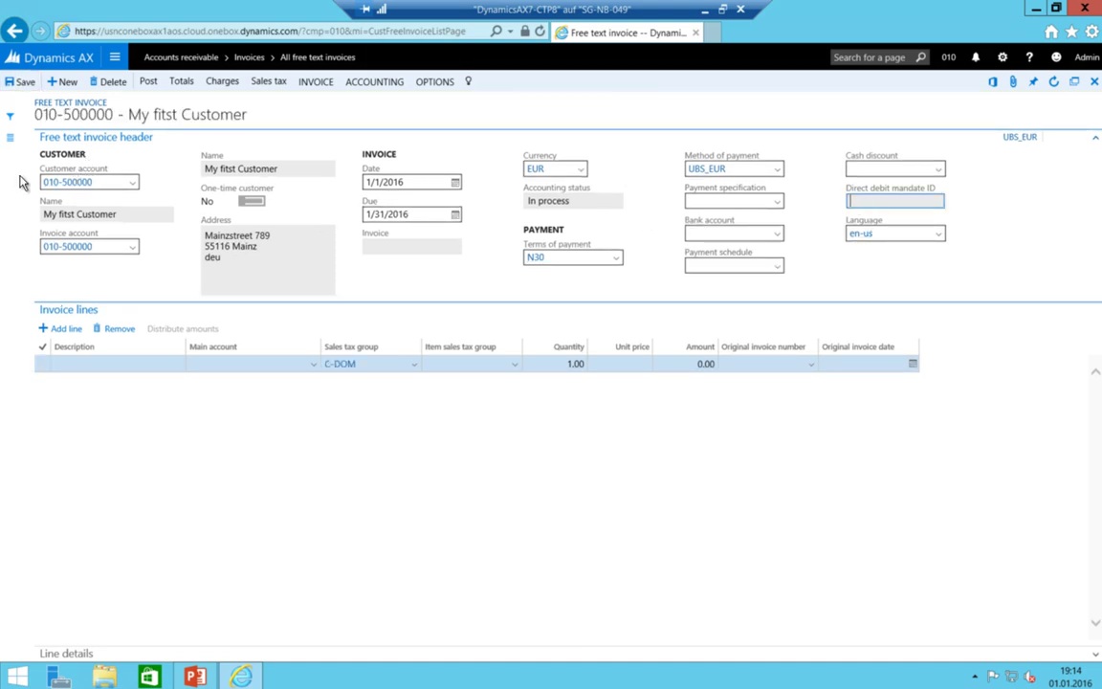
Open the master record of My fitst Customer from the invoice, set its language to en-us and save it
click(67, 183)
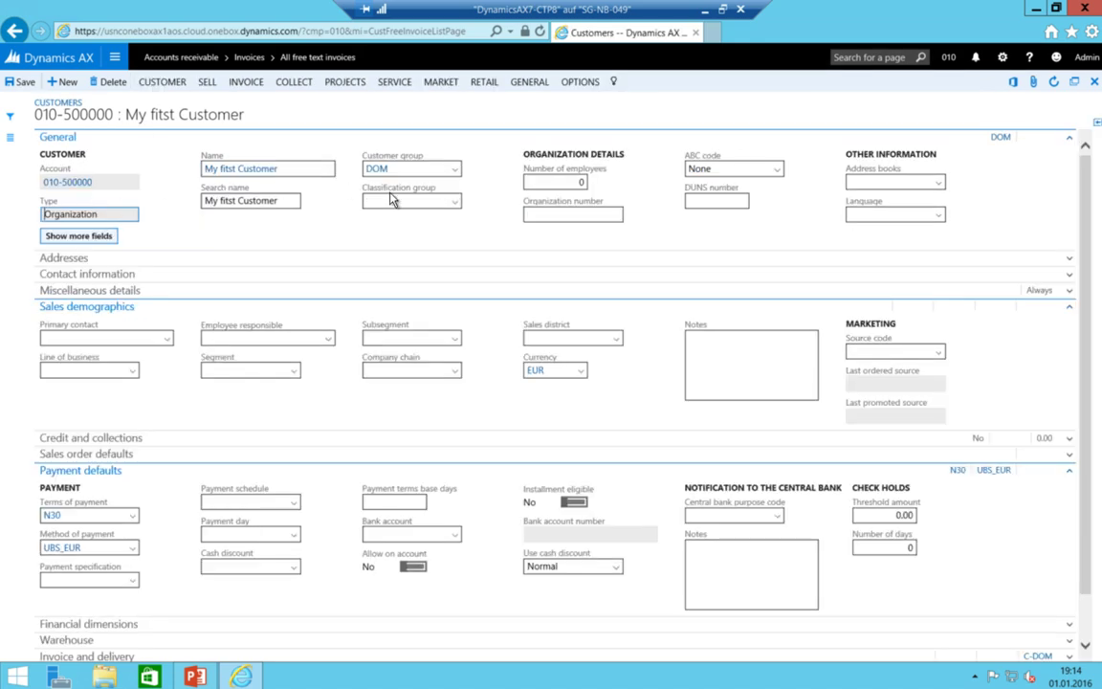
click(939, 219)
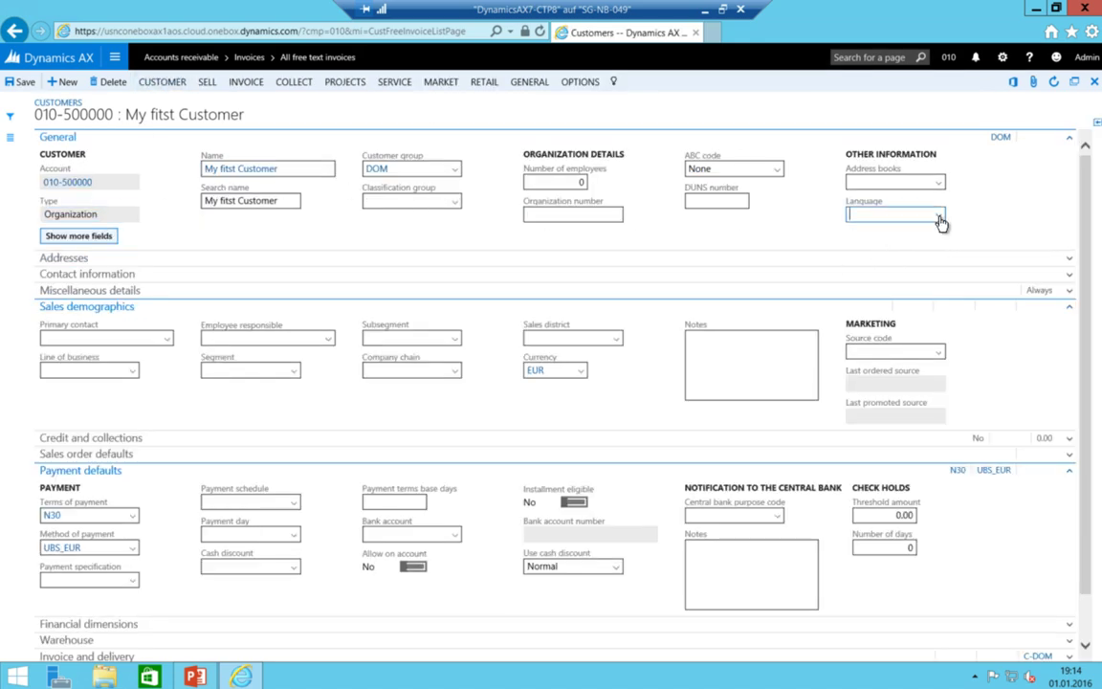
text(de)
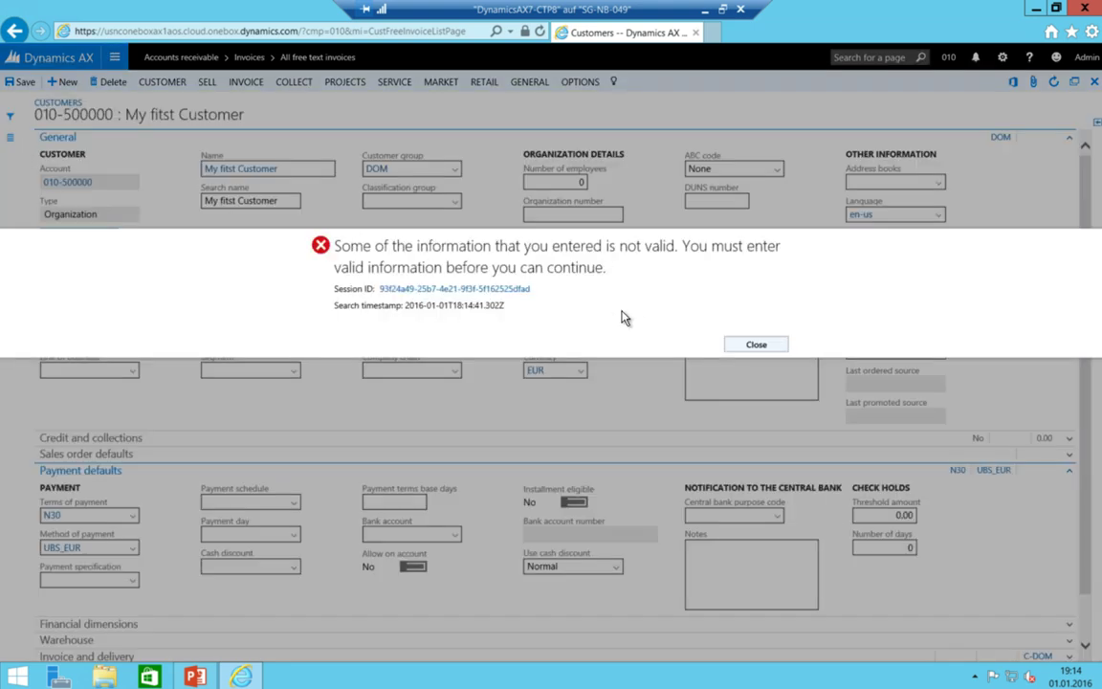
click(731, 344)
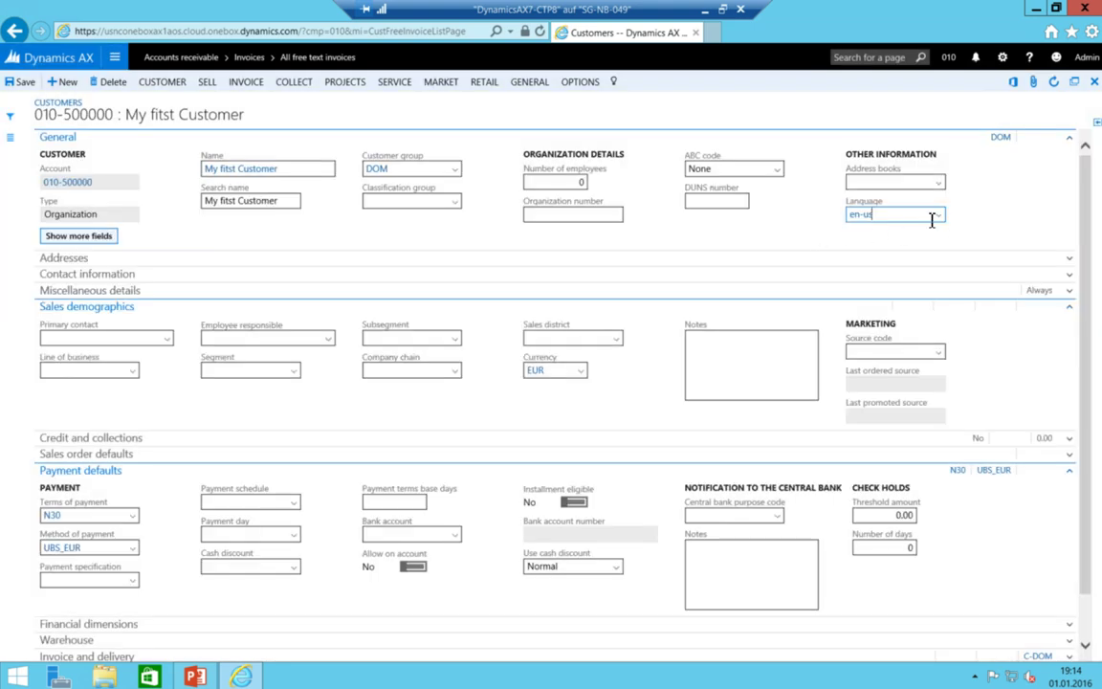
click(944, 220)
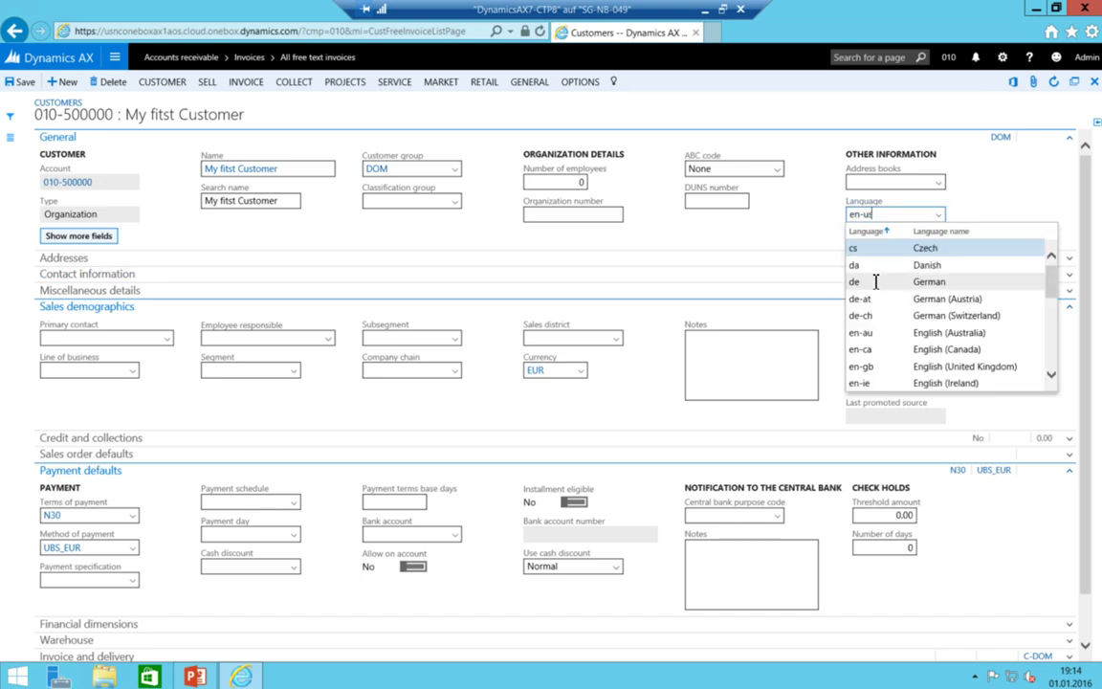
scroll(890, 307, down, 2)
scroll(889, 316, down, 3)
scroll(880, 321, up, 2)
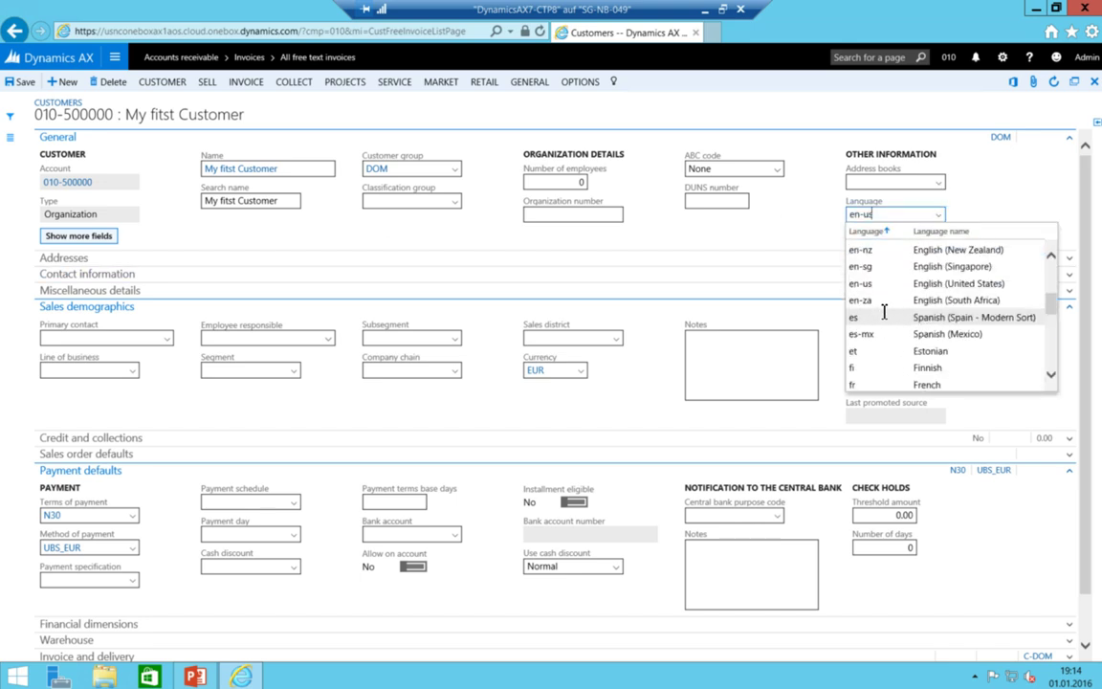
click(873, 285)
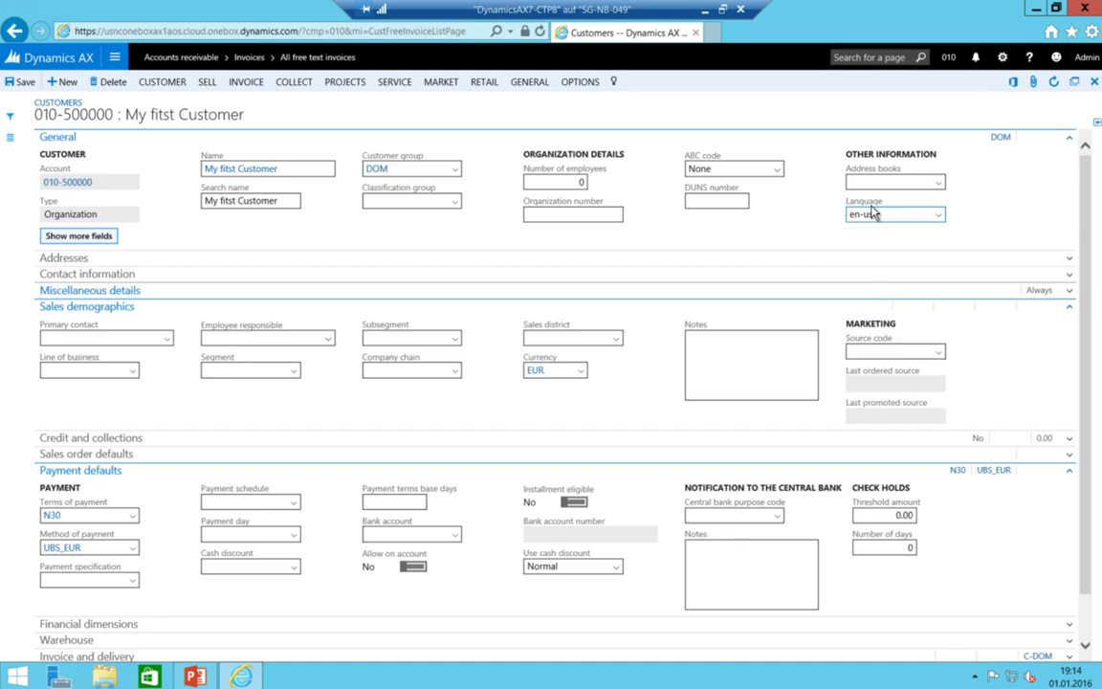
click(23, 84)
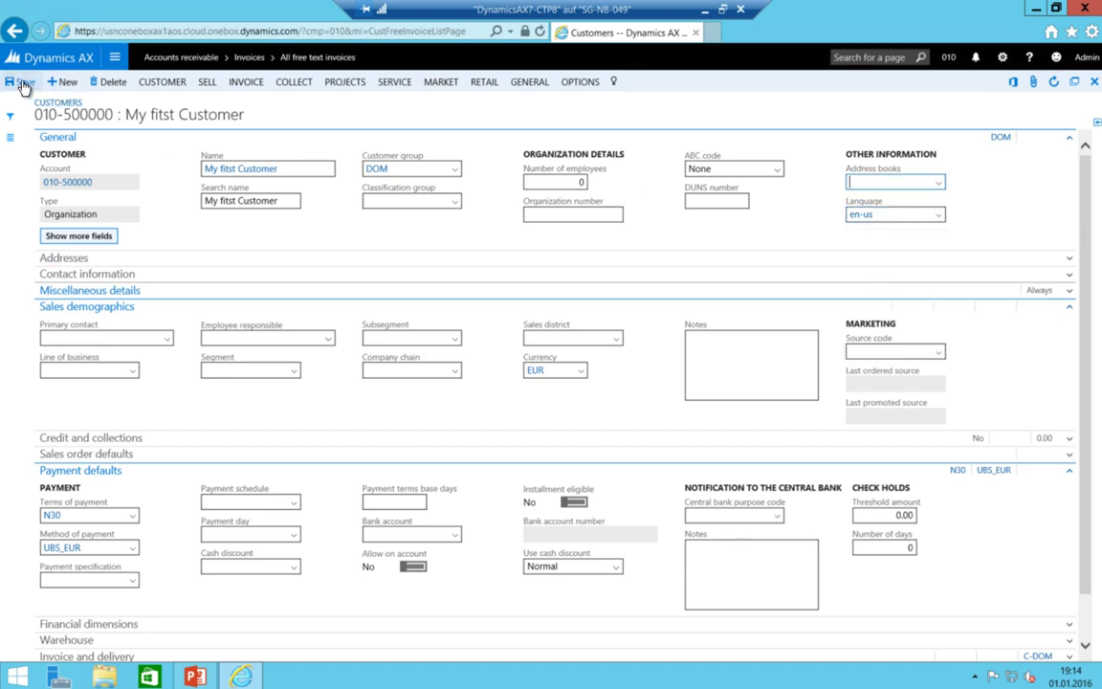
Switch to the record of My first ROW Customer and set its language to en-us
click(9, 134)
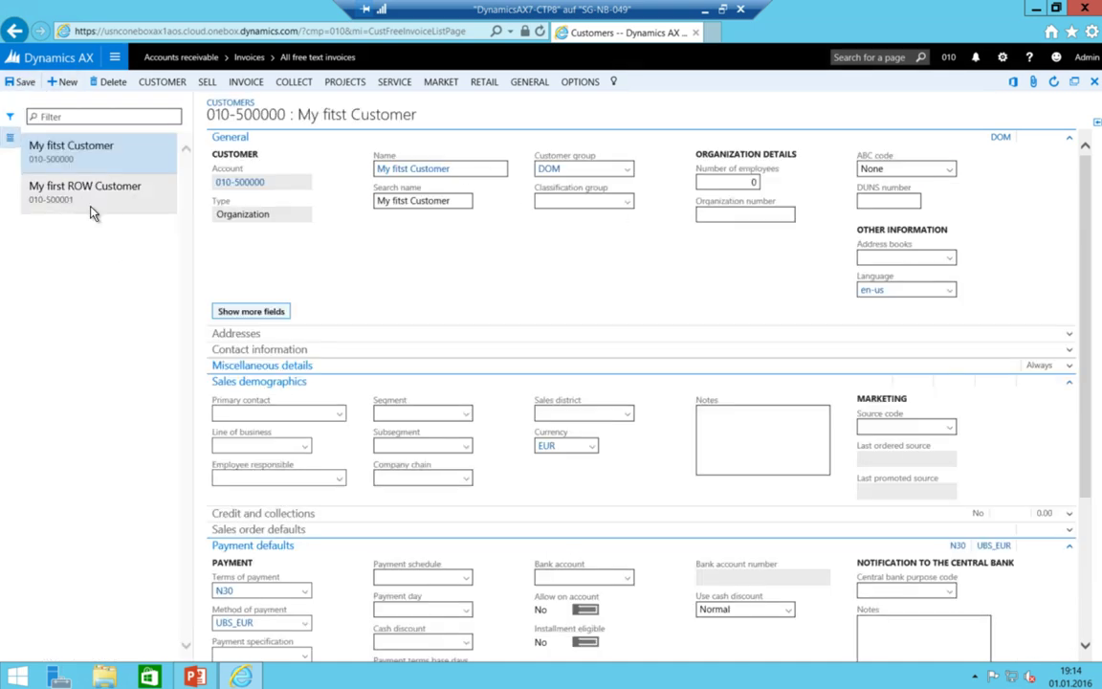
click(88, 203)
click(10, 139)
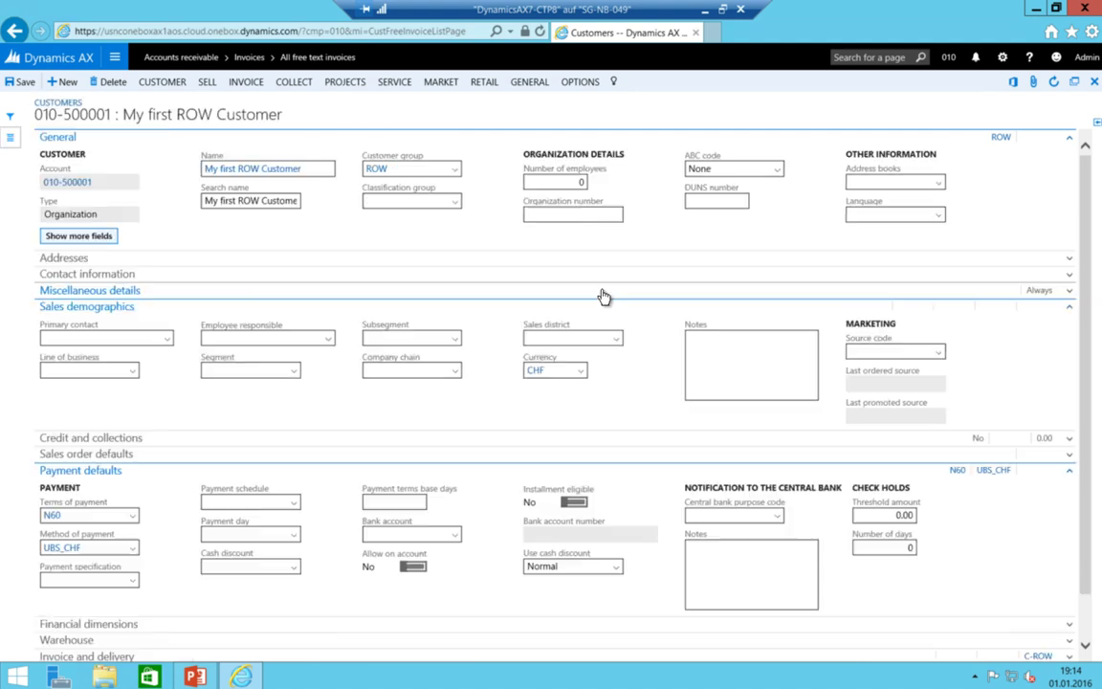
click(914, 216)
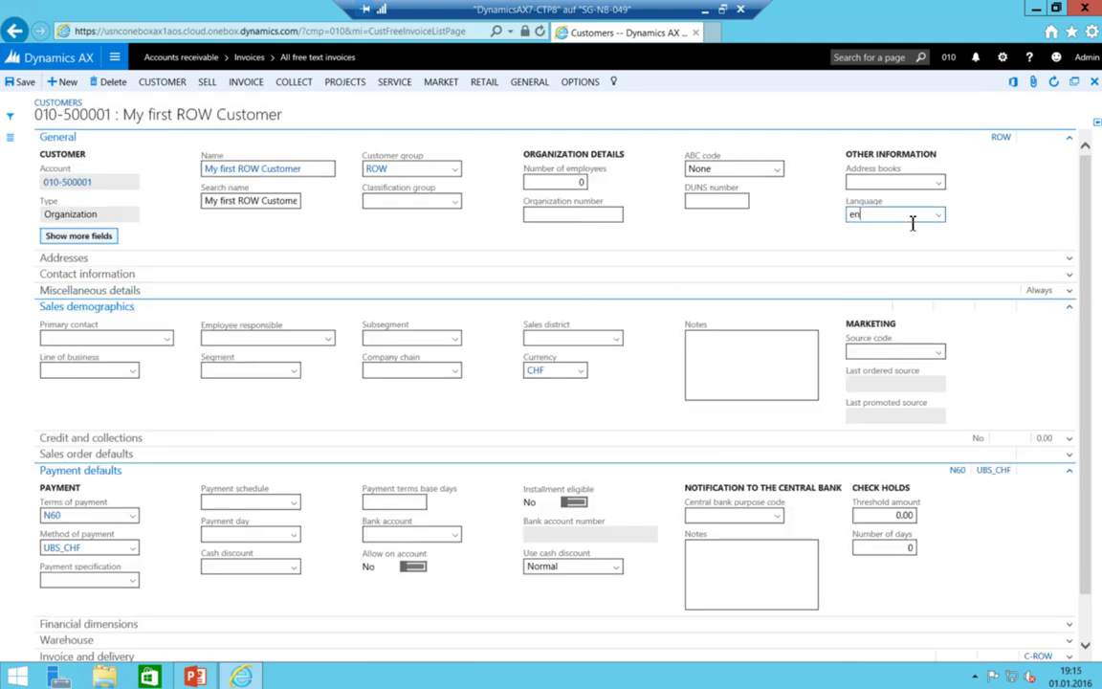
key(shift+Tab)
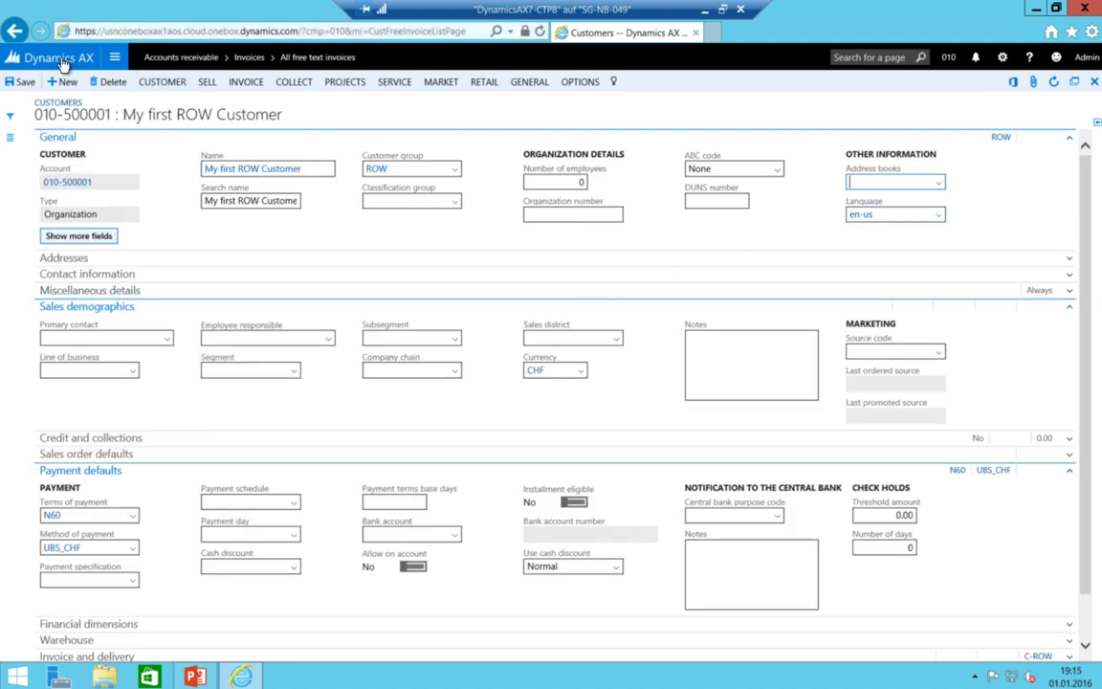
Return to the unposted free text invoice of My fitst Customer and display it in line view
click(13, 30)
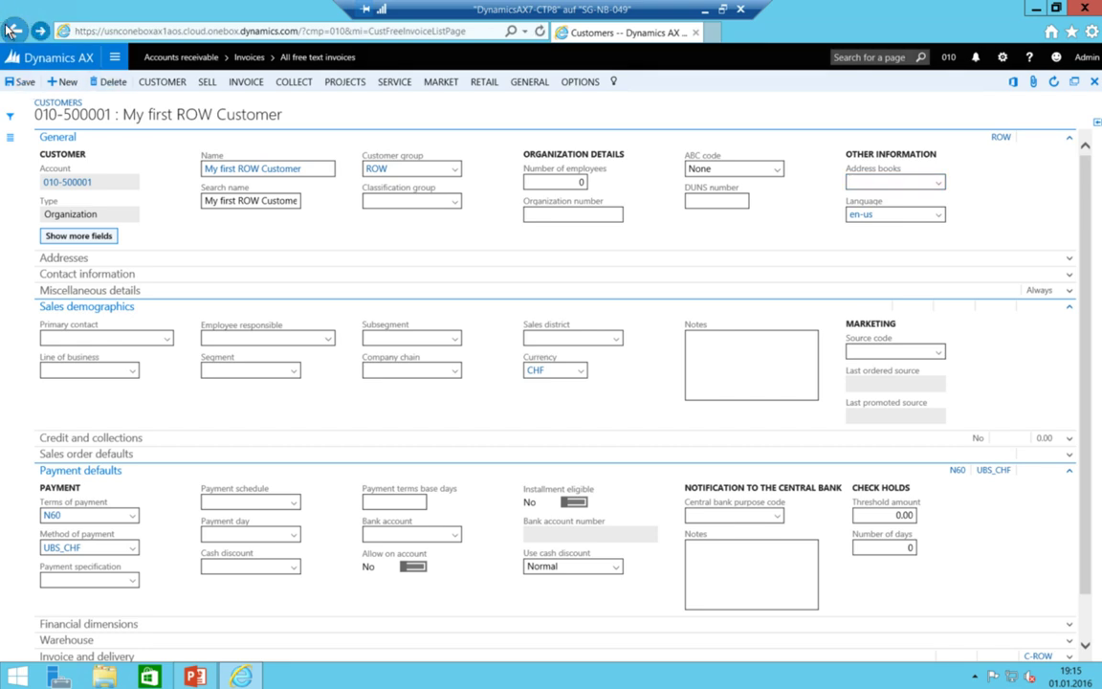
click(13, 31)
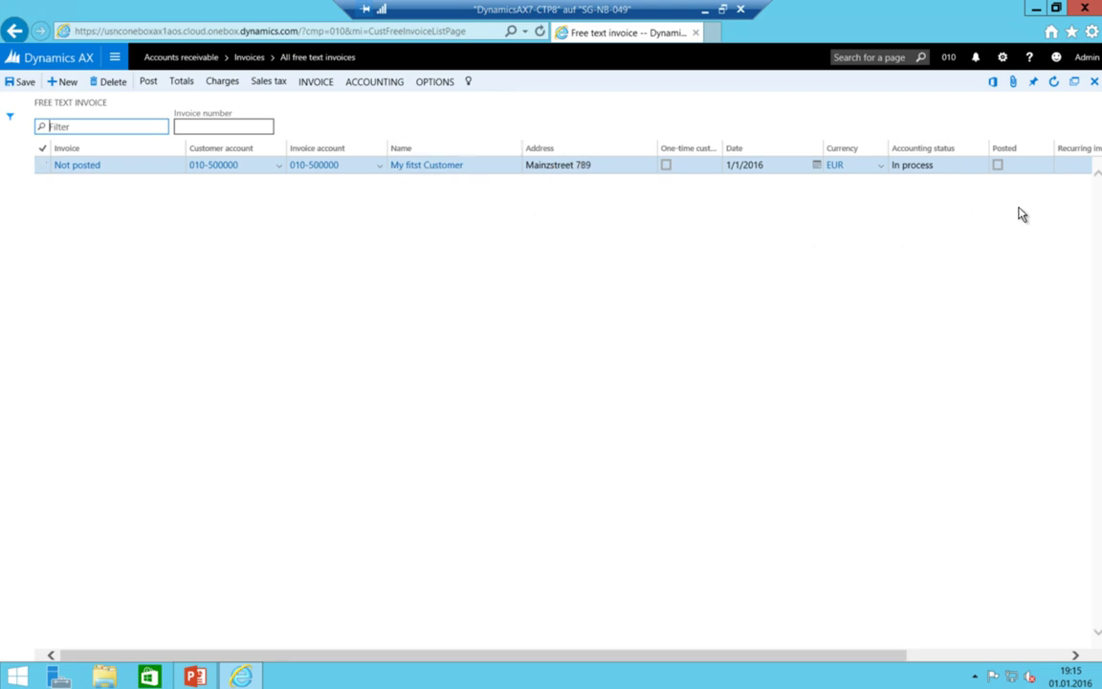
click(442, 84)
click(148, 137)
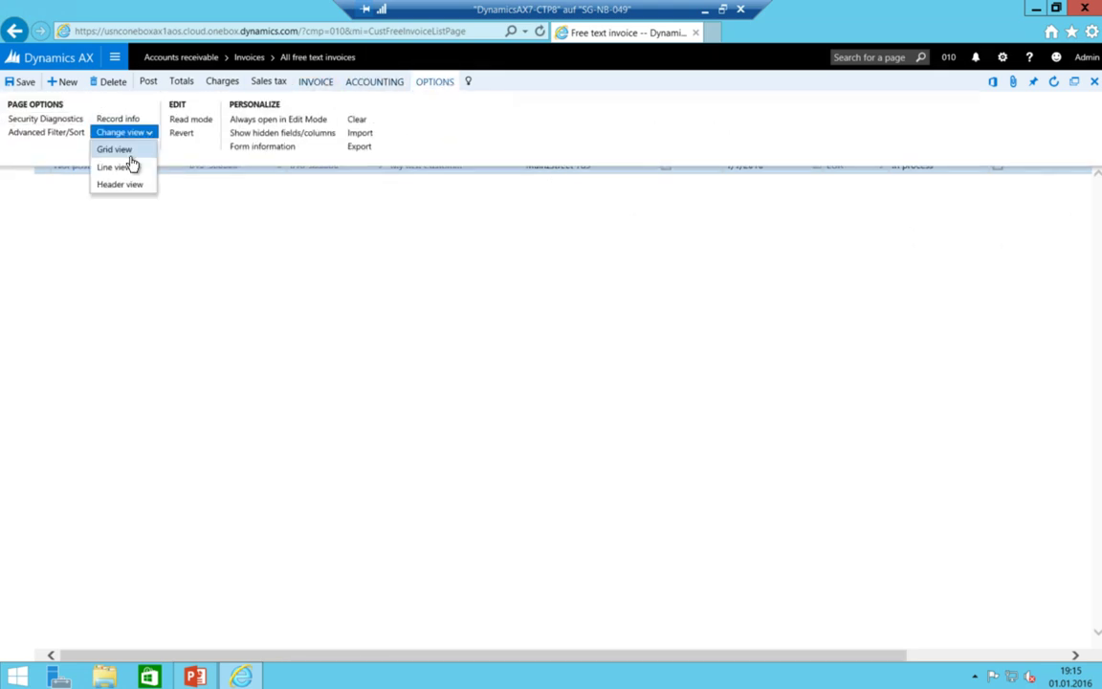
click(119, 185)
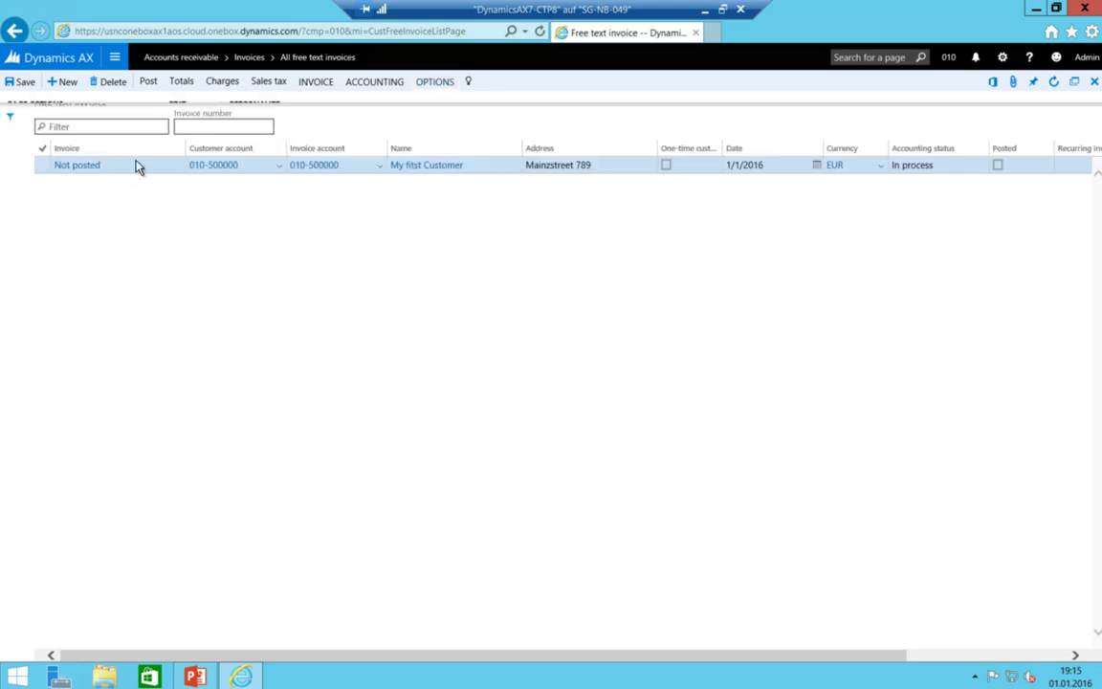
click(436, 86)
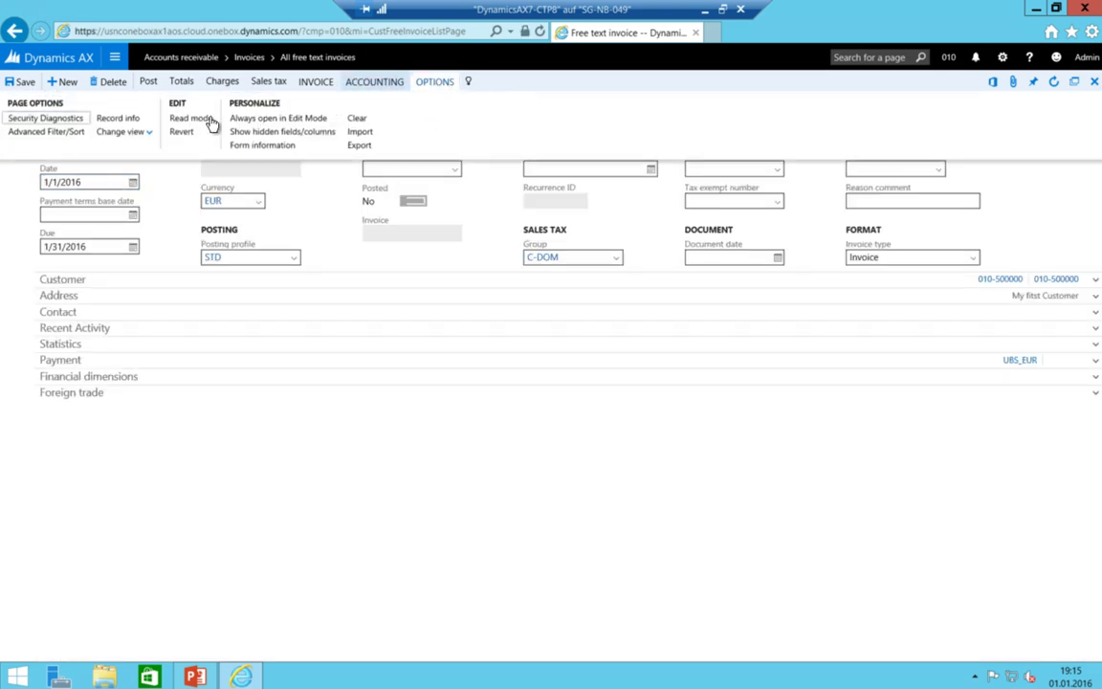
click(146, 134)
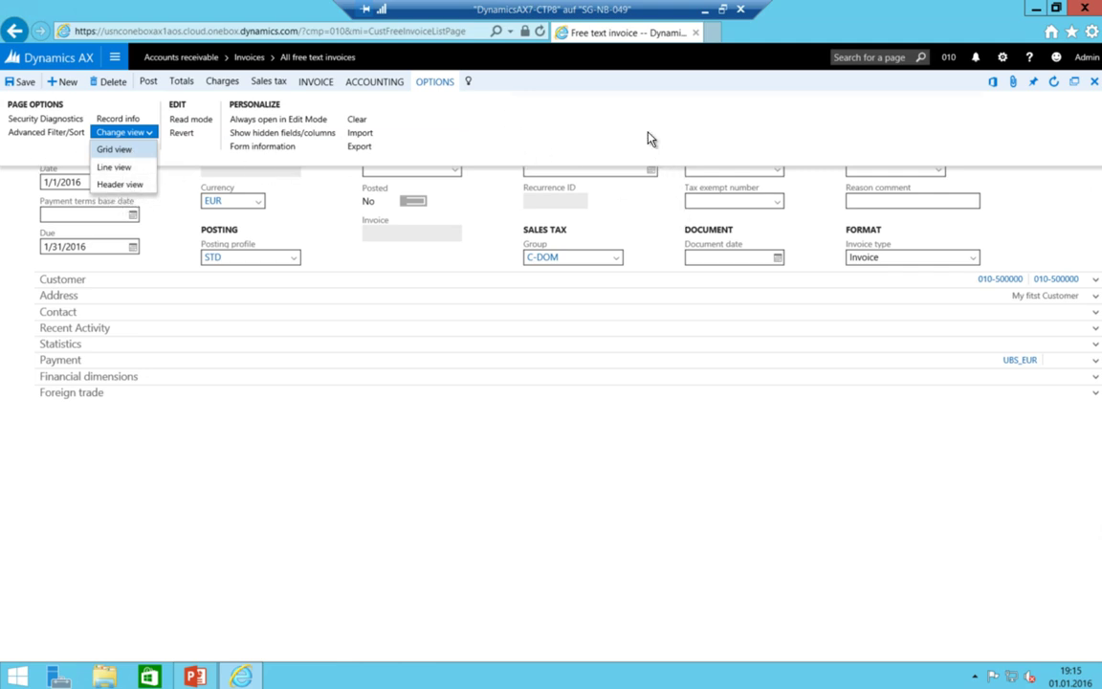
click(117, 183)
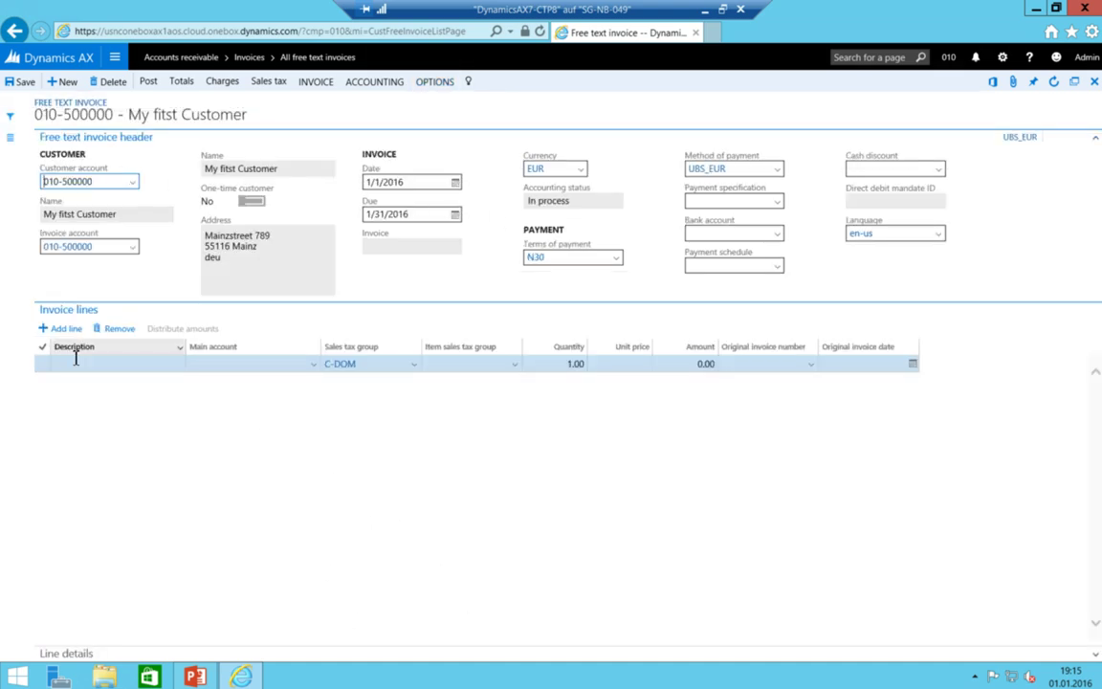
Enter "Monthly Rent for House at ABC street" as the description of the first invoice line
click(134, 363)
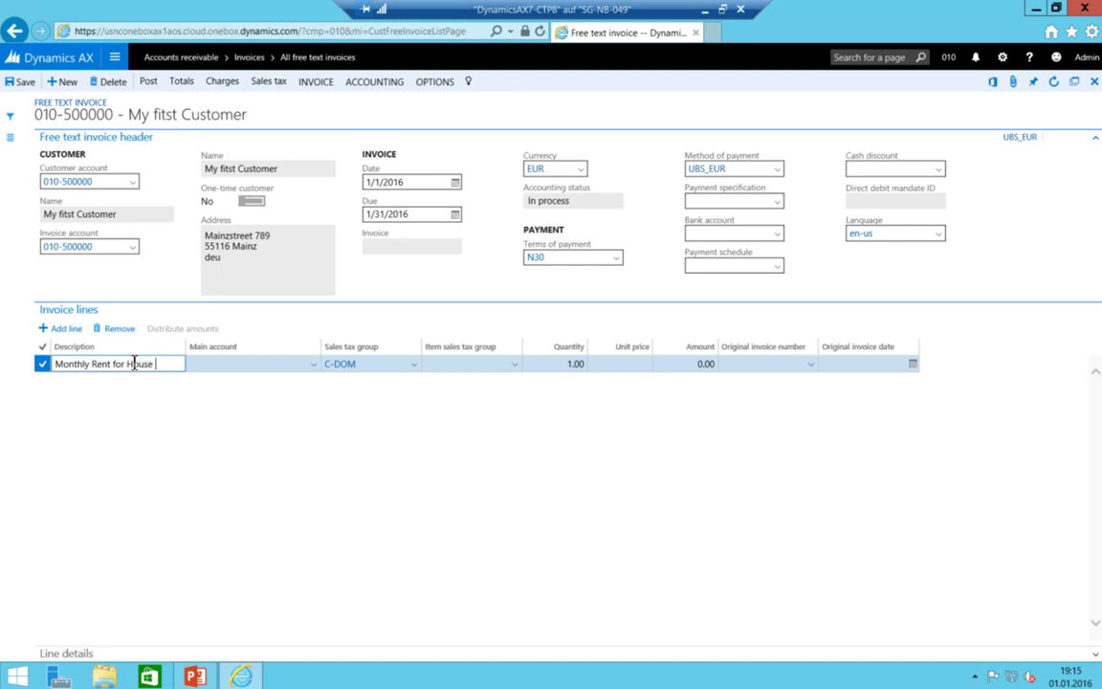
text(C street)
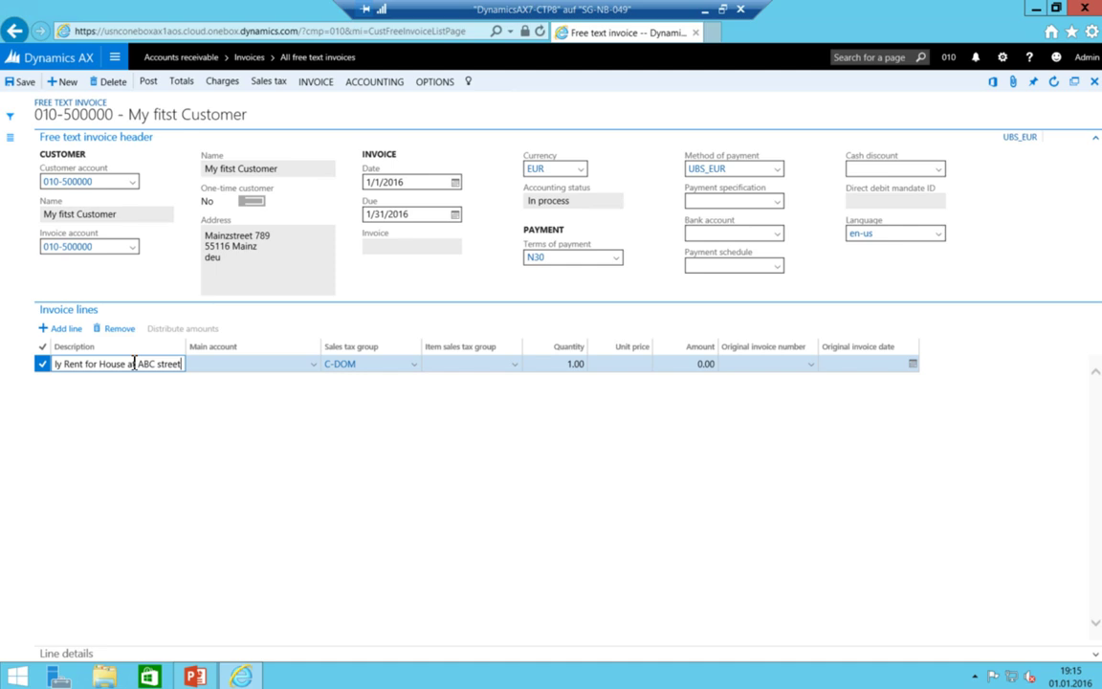
key(Tab)
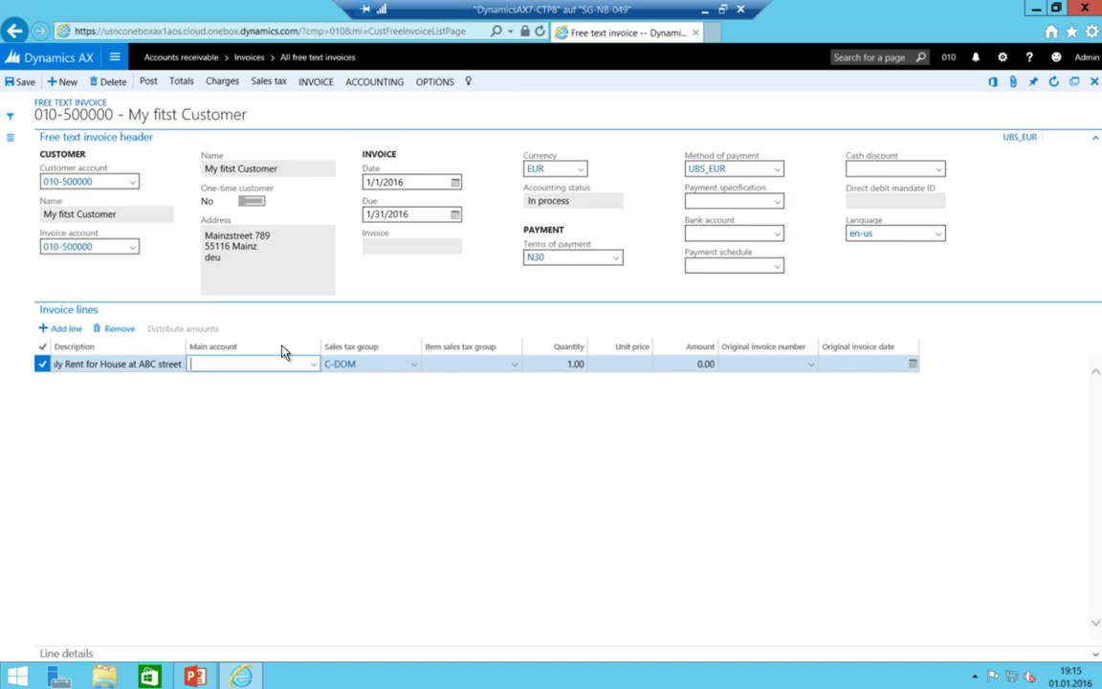
Widen the Description column of the invoice lines and assign main account 80000 to the monthly rent line
drag(185, 341, 238, 342)
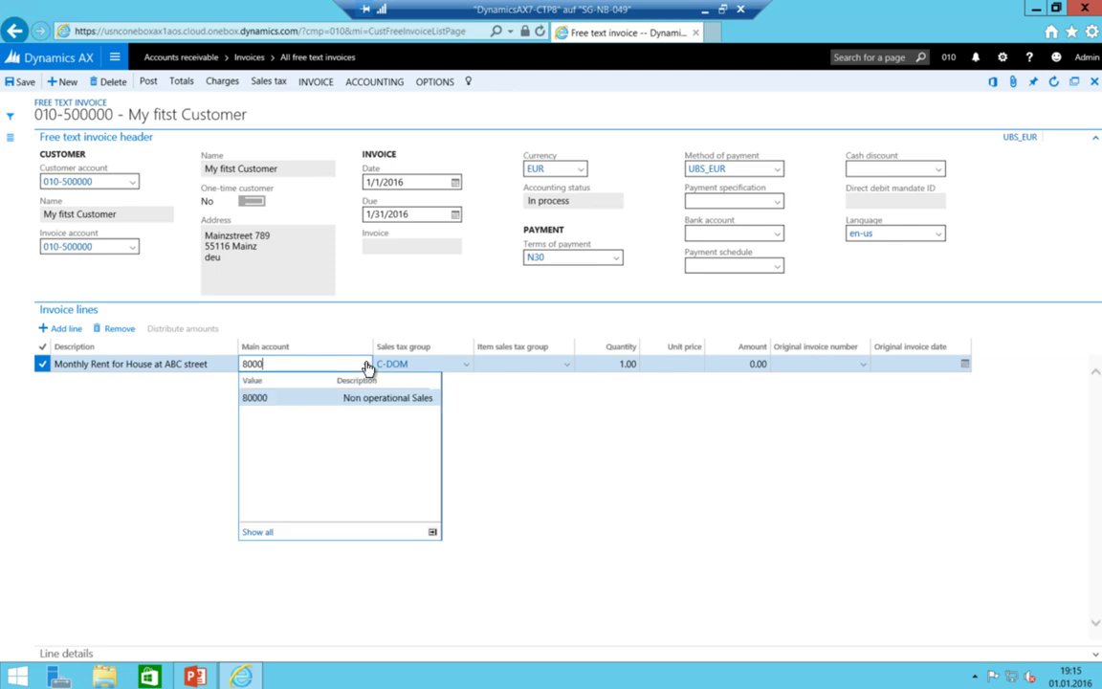
key(Return)
key(Tab)
key(Tab)
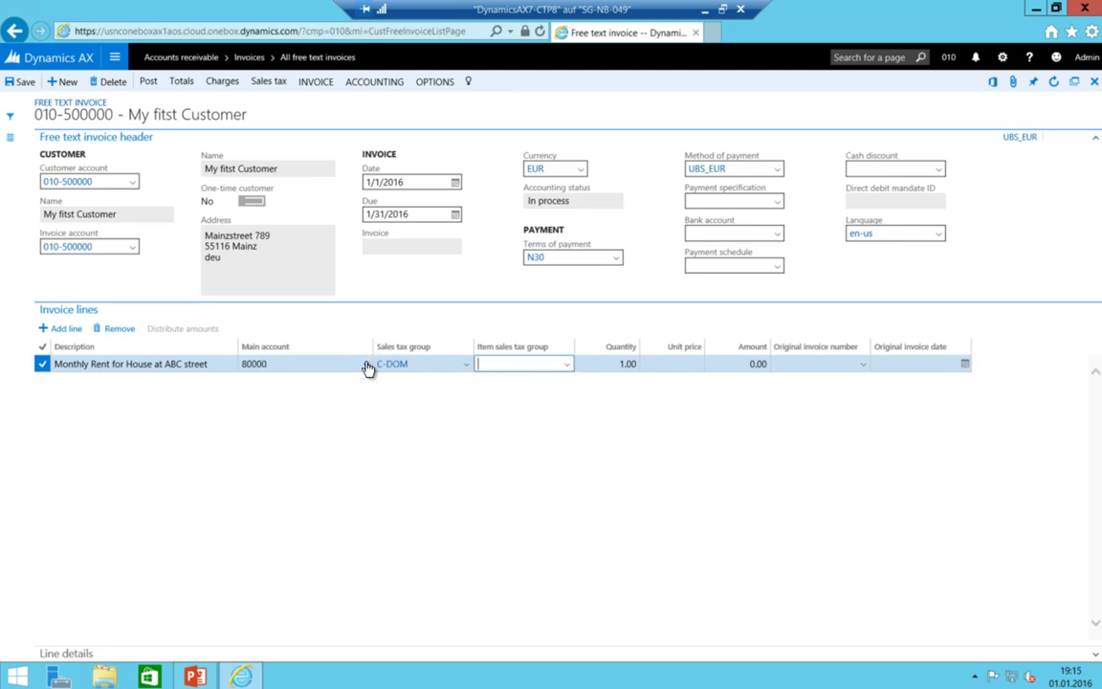
key(Tab)
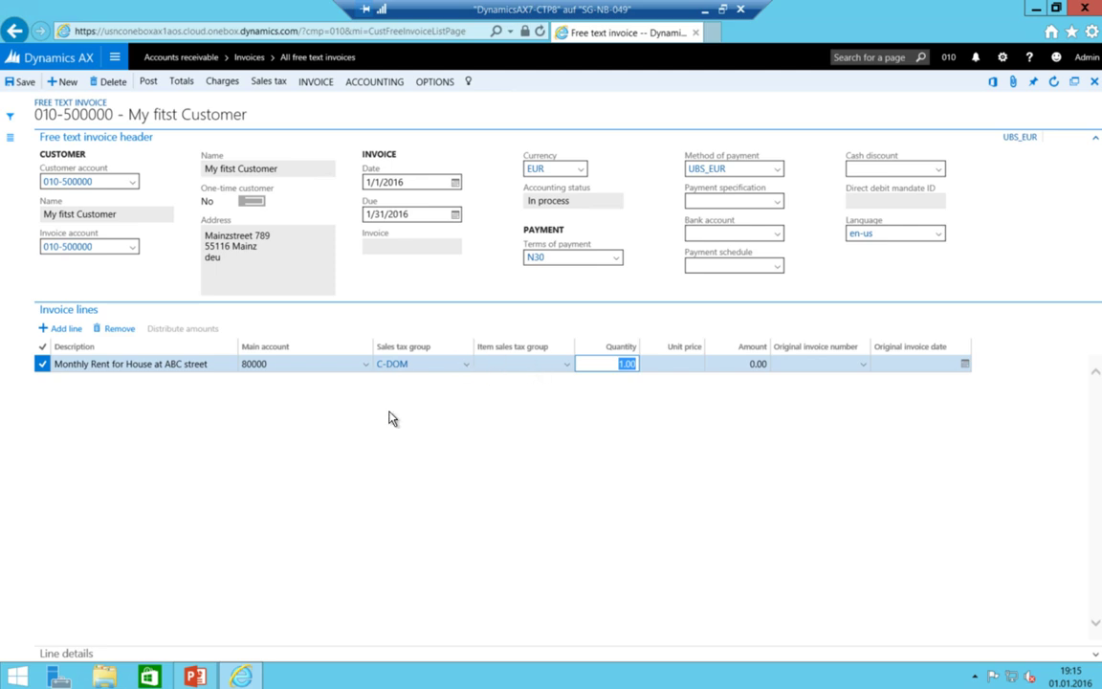
Set the CC_010 financial dimension of the monthly rent line to 000 (Admin)
click(57, 654)
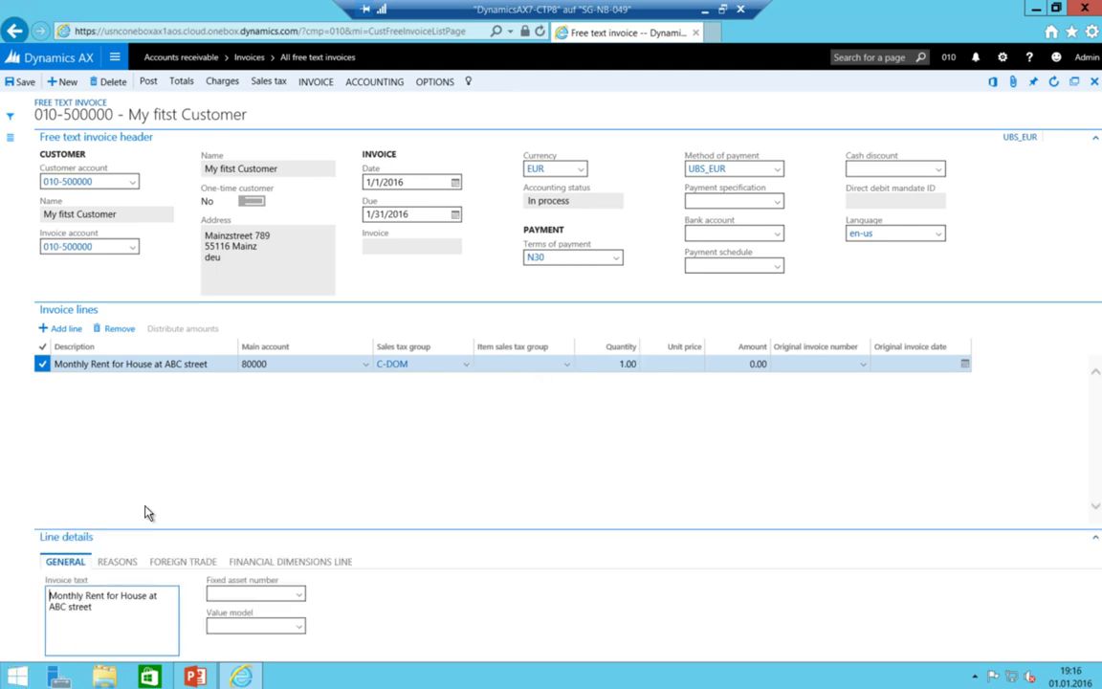
click(293, 563)
click(174, 641)
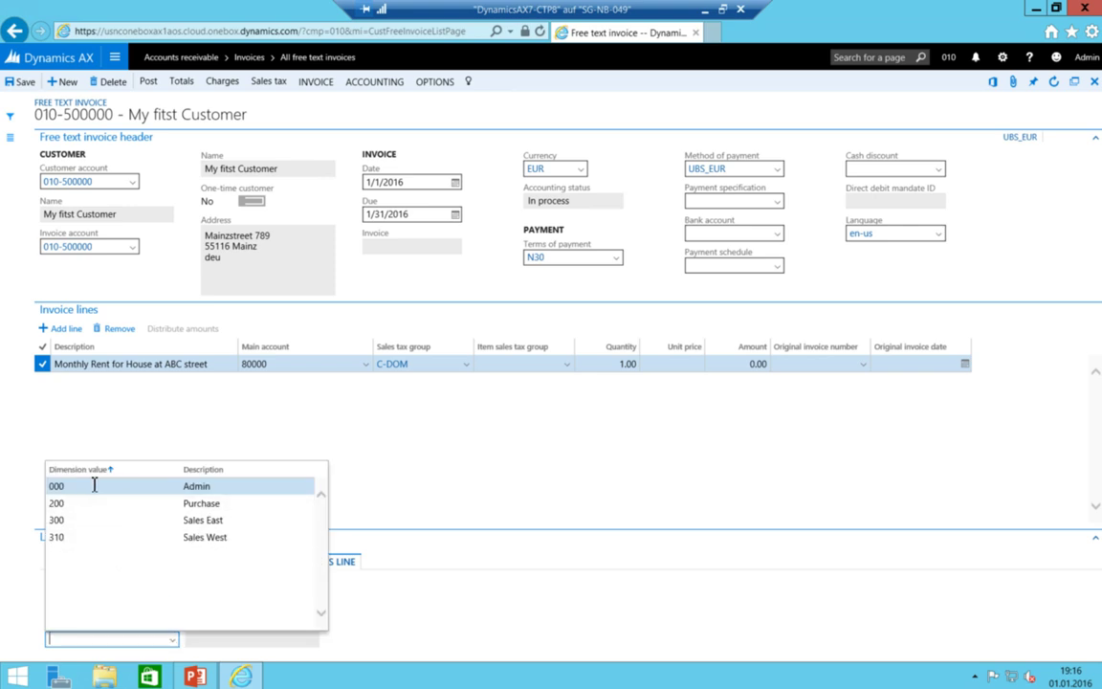
click(75, 487)
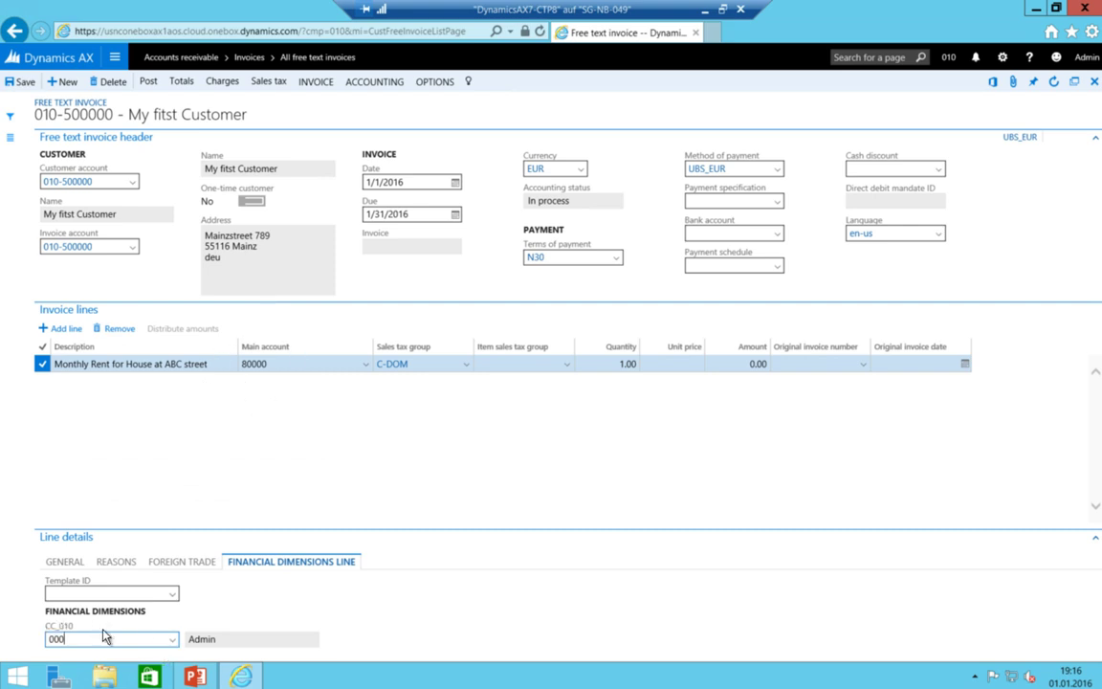
click(60, 540)
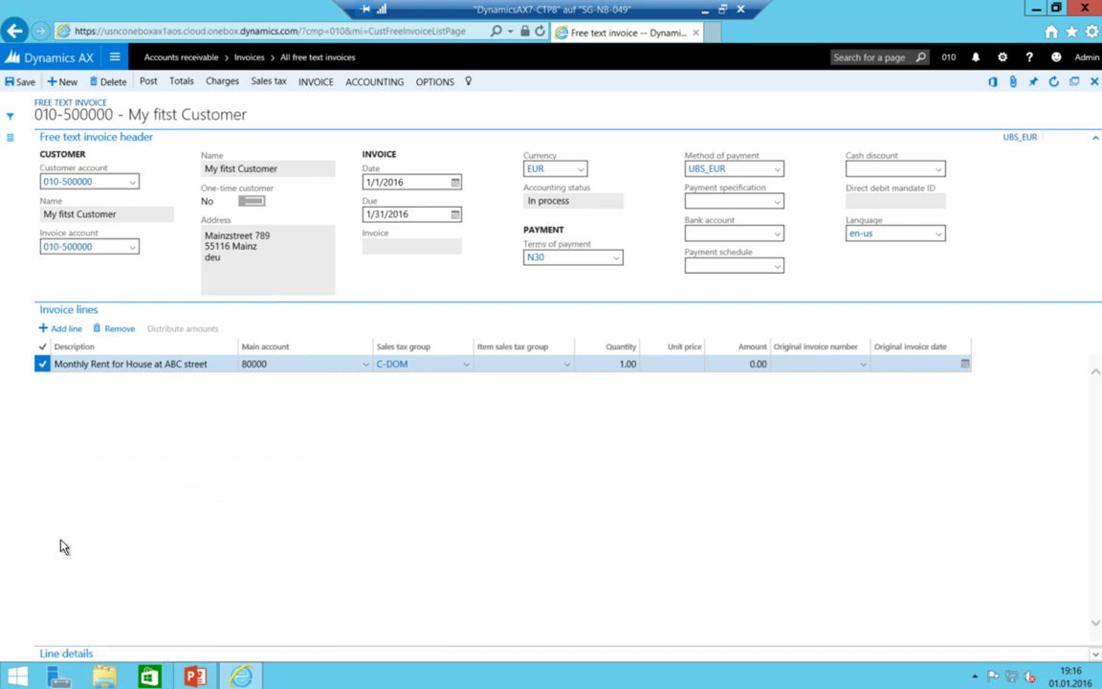
click(63, 652)
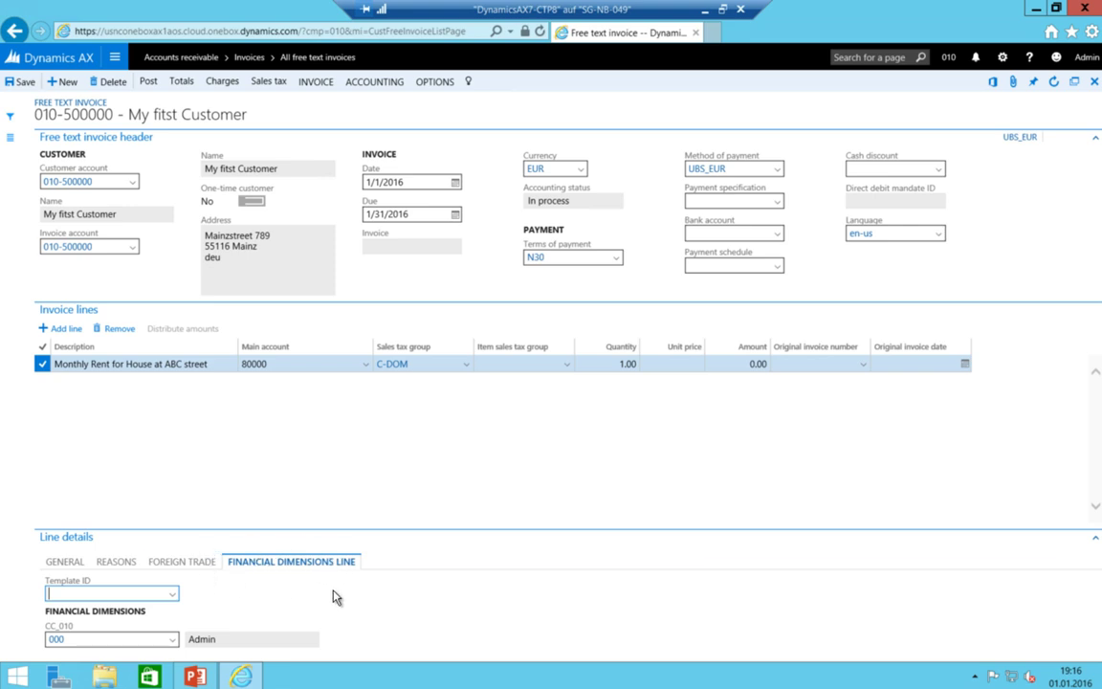
Set the unit price of the rent line to 100 and try to display the invoice's sales tax
click(675, 364)
text(100)
key(Tab)
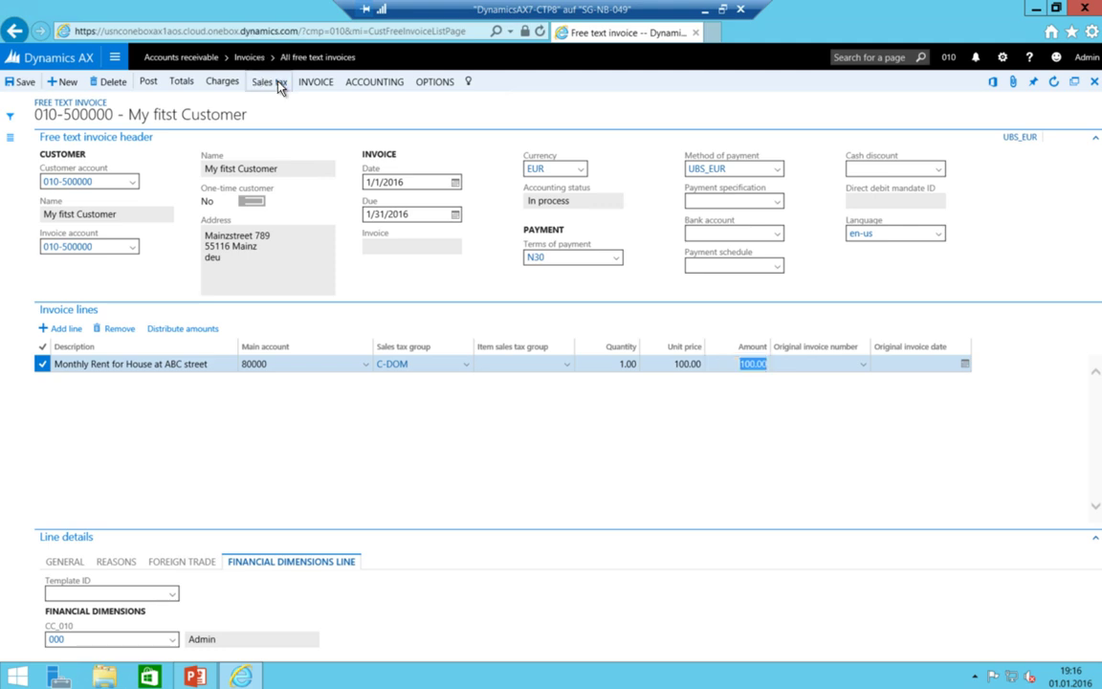
click(277, 85)
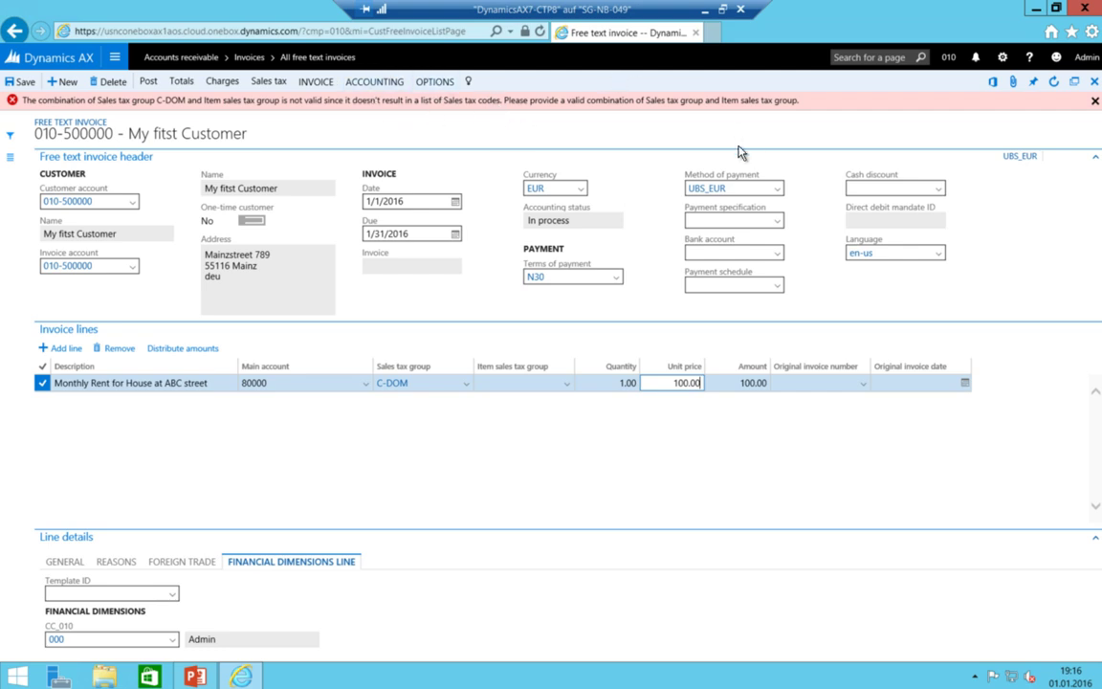
click(148, 83)
Set the rent line's sales tax group to V-DOM and its item sales tax group to FULL
click(468, 384)
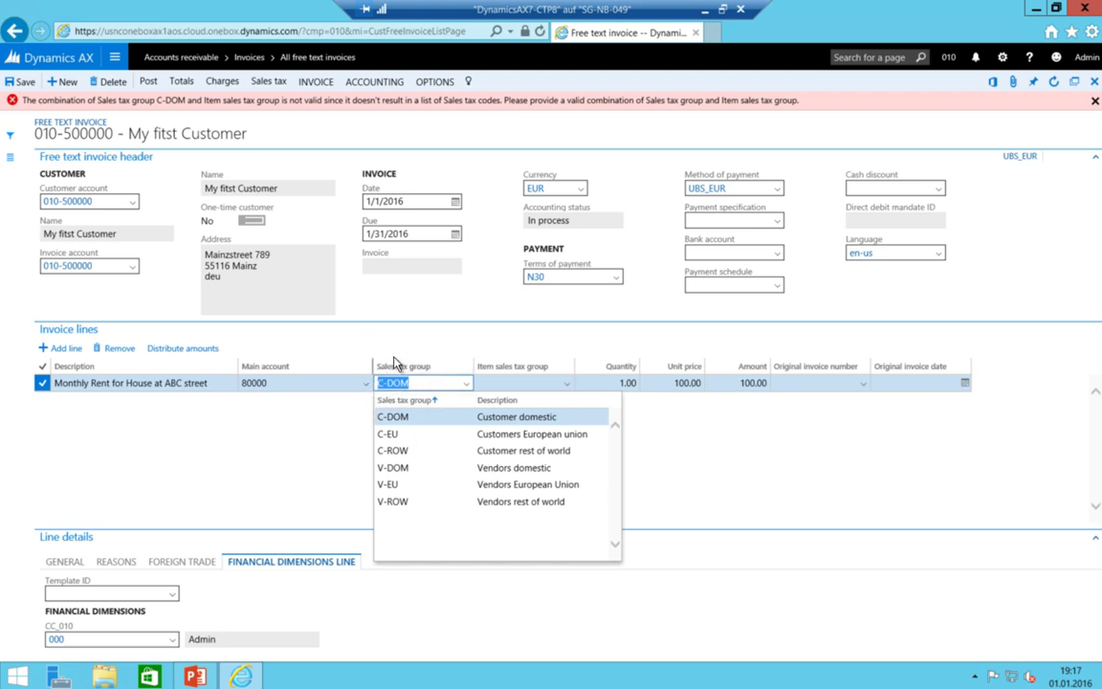
click(391, 467)
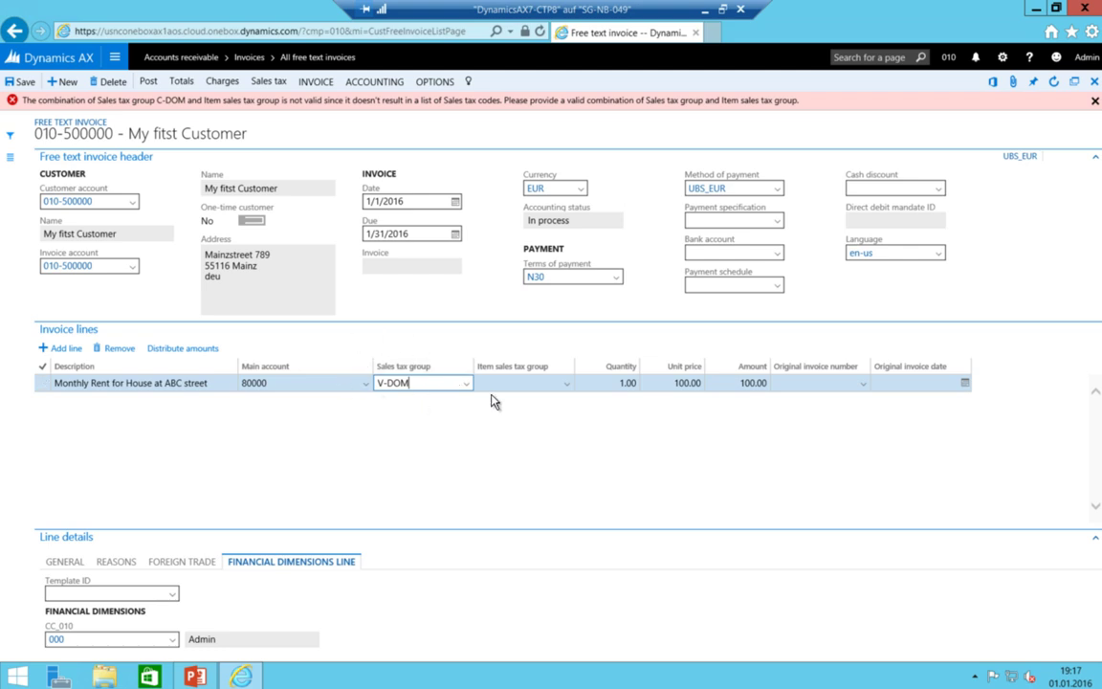
click(561, 388)
click(569, 392)
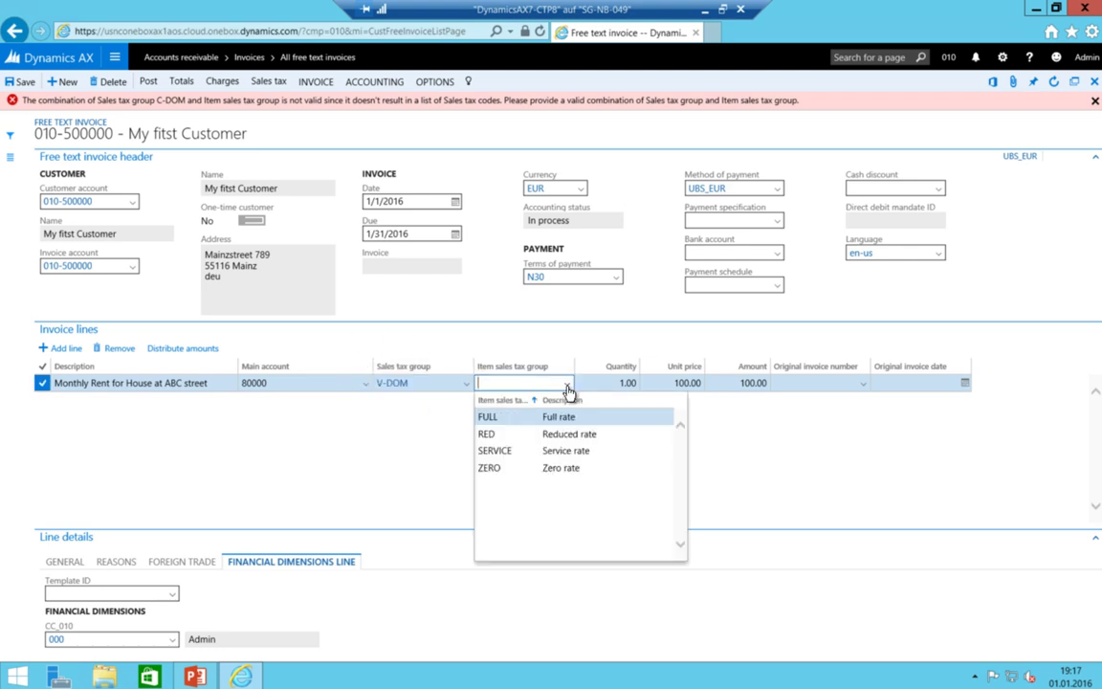
click(500, 417)
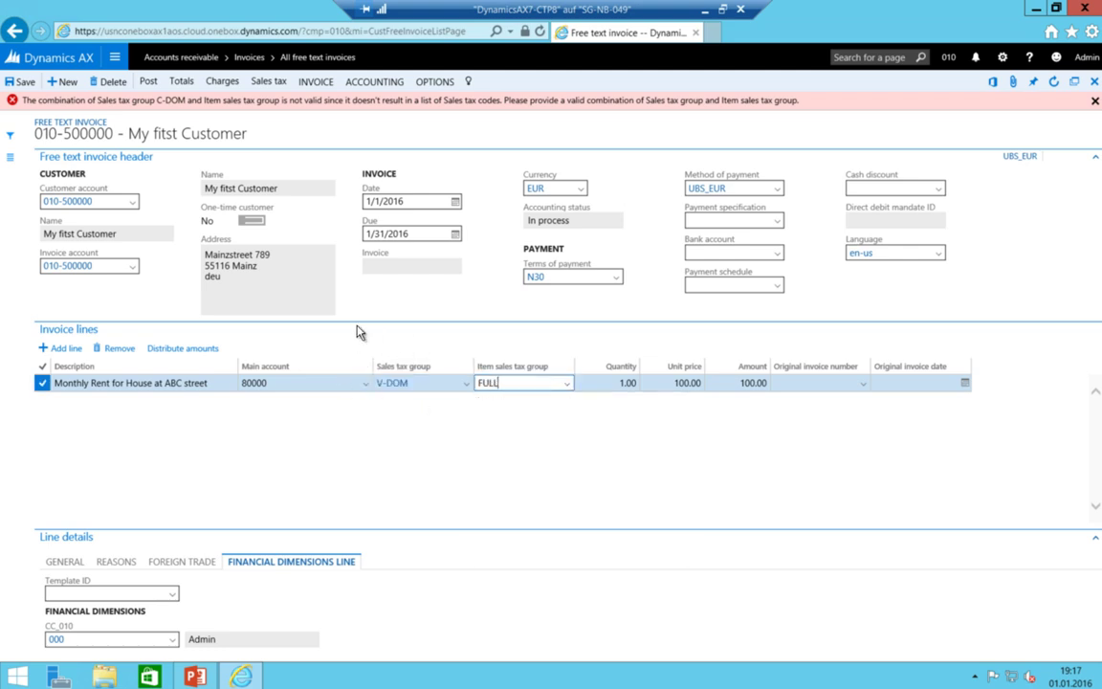
Review the invoice's sales tax transactions and try to post the invoice with Print invoice set to Yes
click(266, 81)
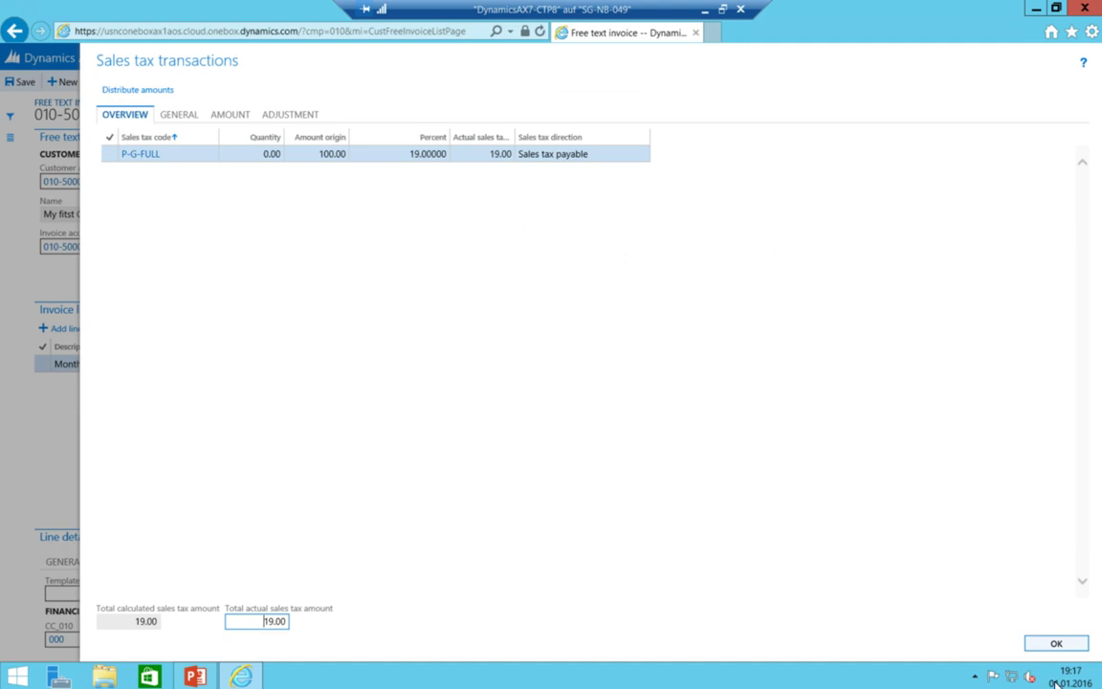
click(1041, 644)
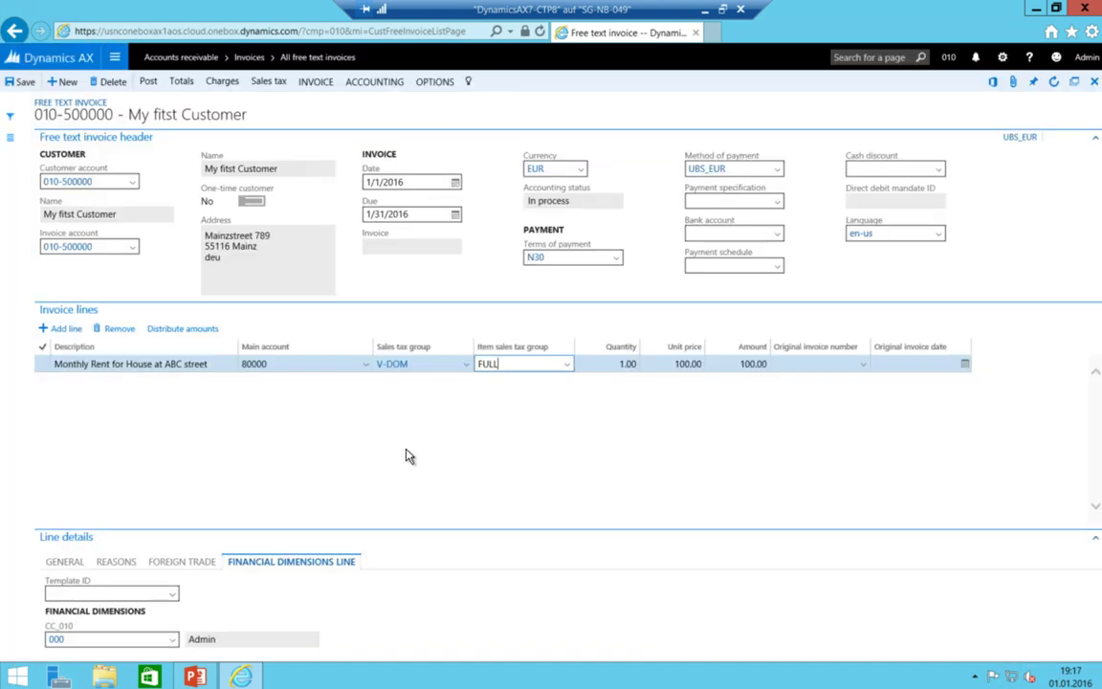
click(147, 84)
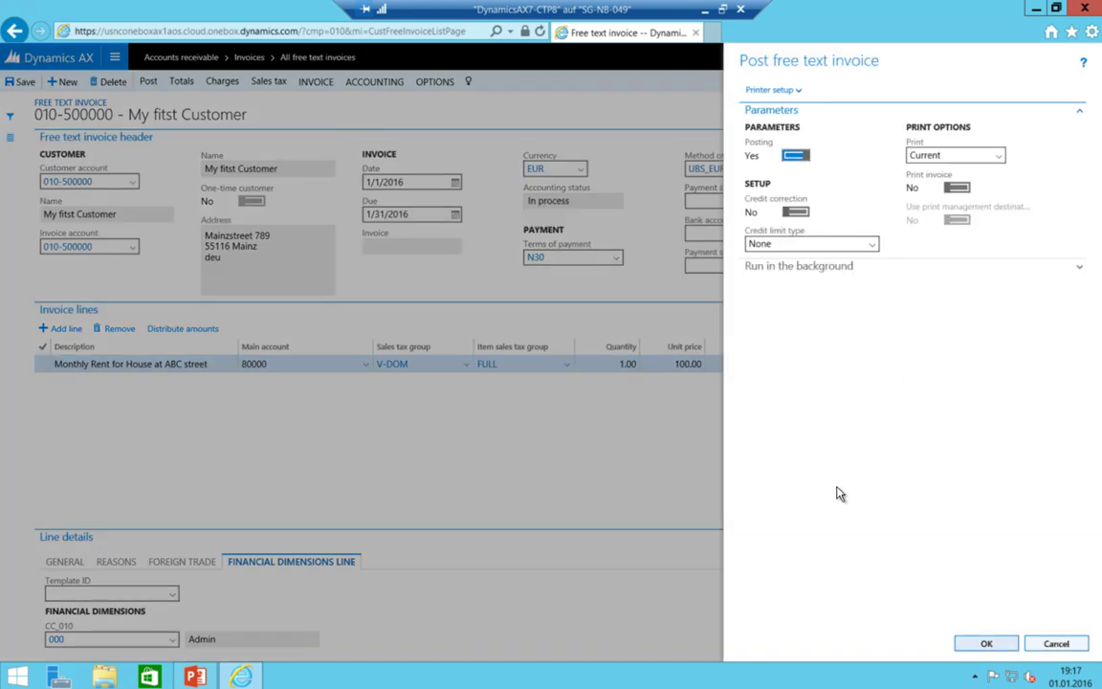
click(958, 186)
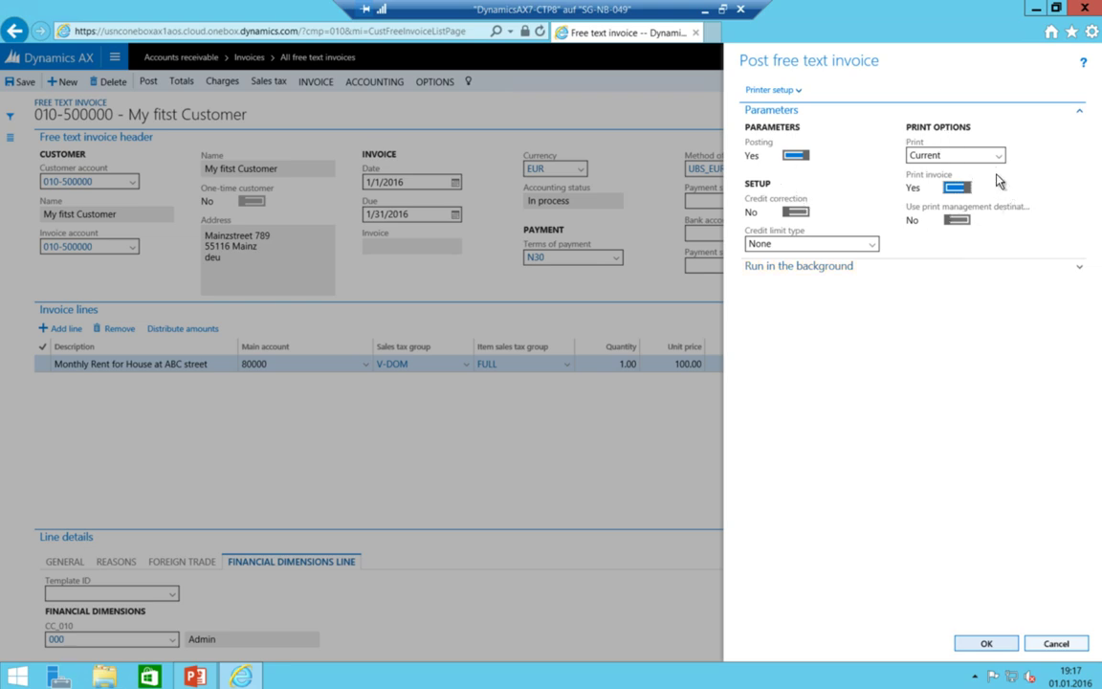
click(988, 648)
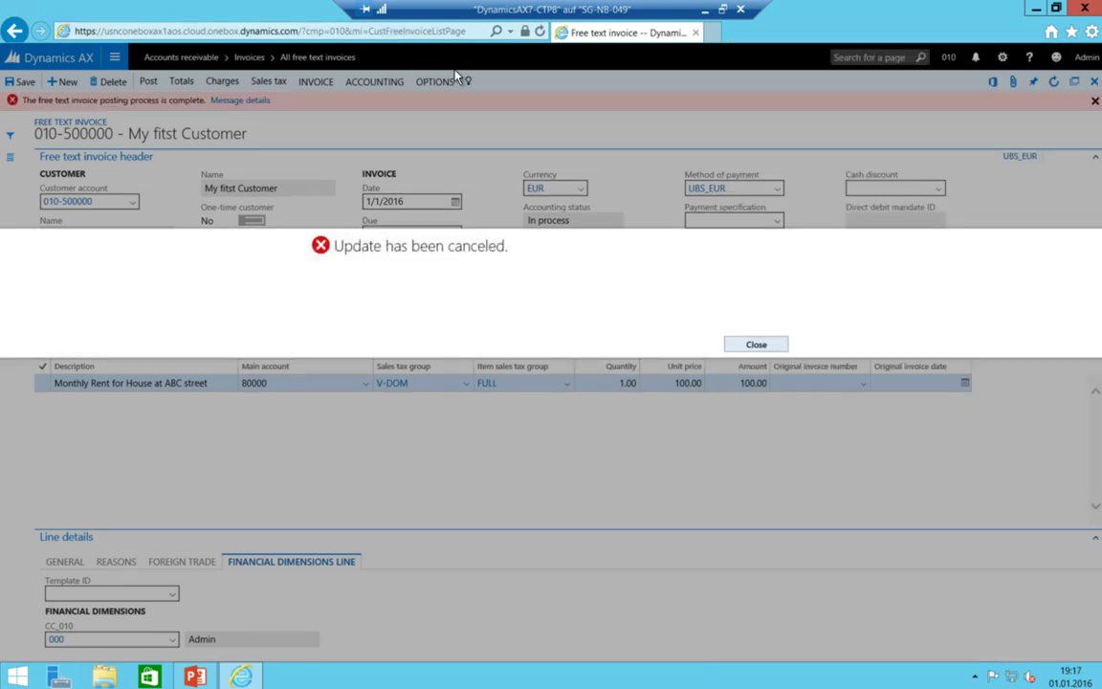
click(756, 345)
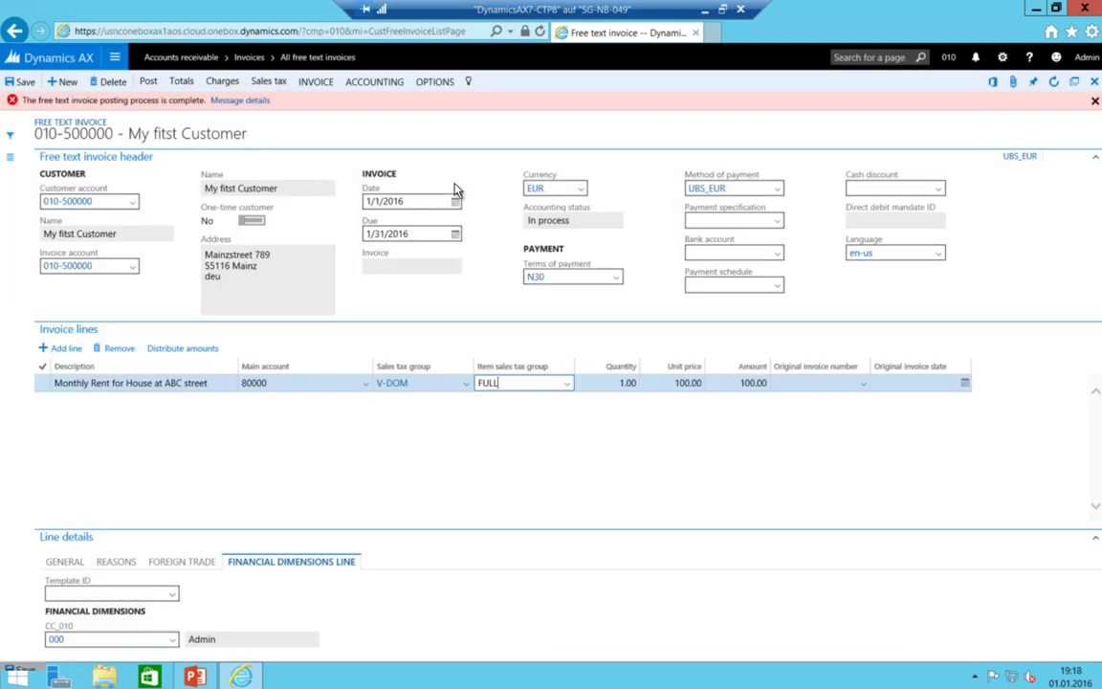
Read the message details of the posting attempt and set the rent line's sales tax group to C-DOM
click(237, 102)
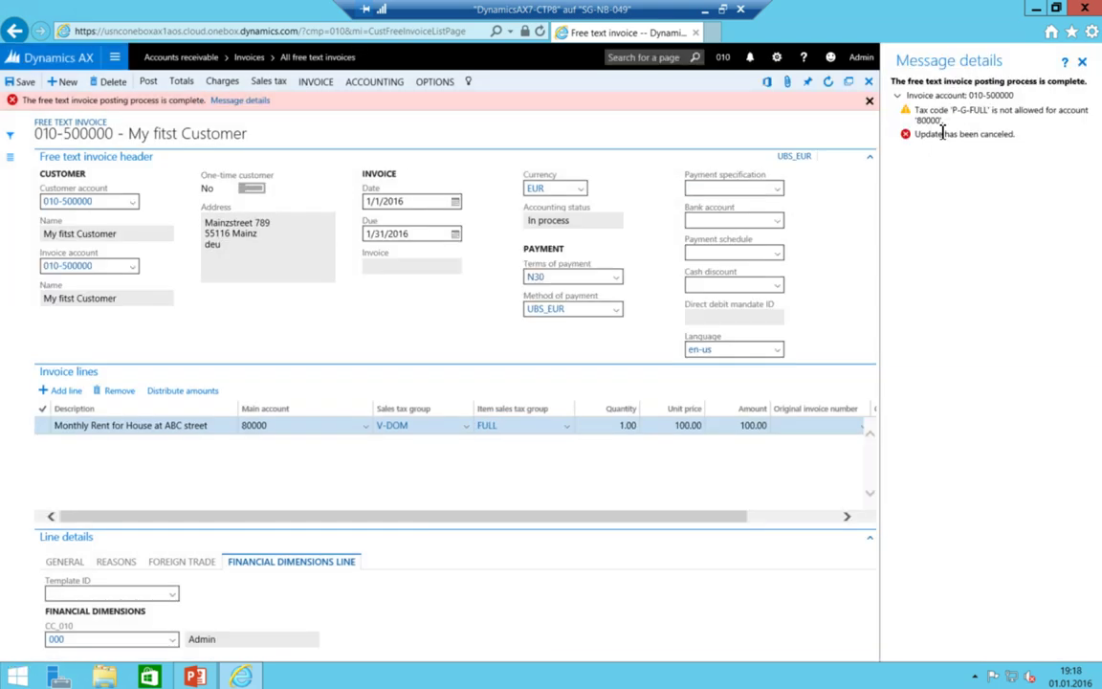
drag(943, 113, 1040, 111)
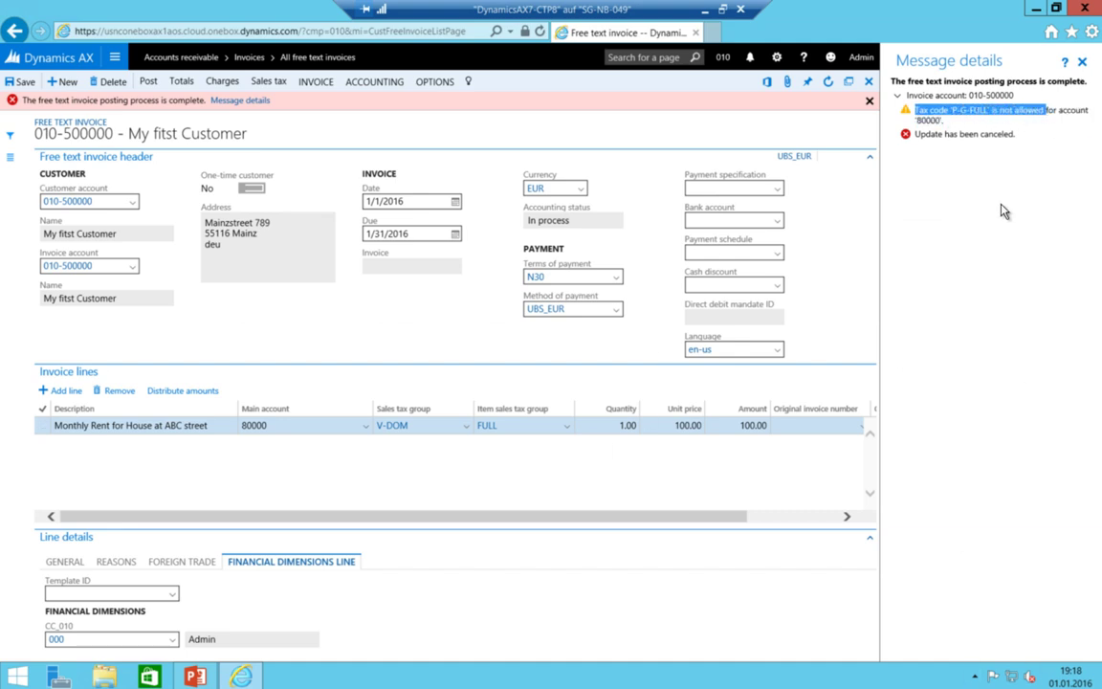
click(1082, 63)
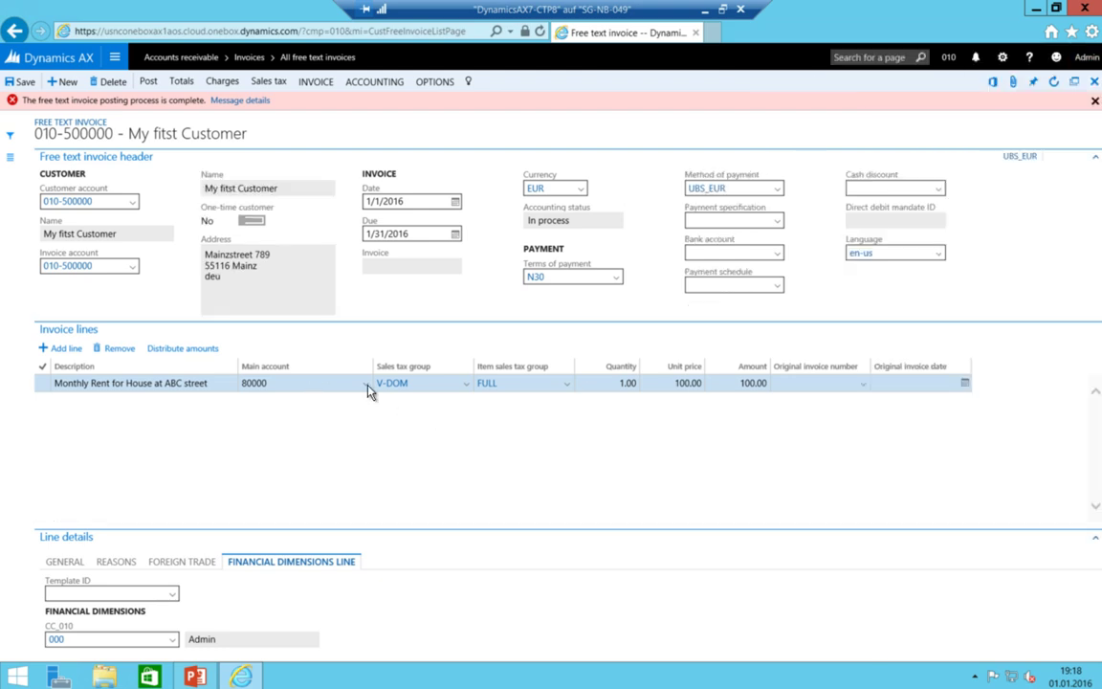
click(451, 382)
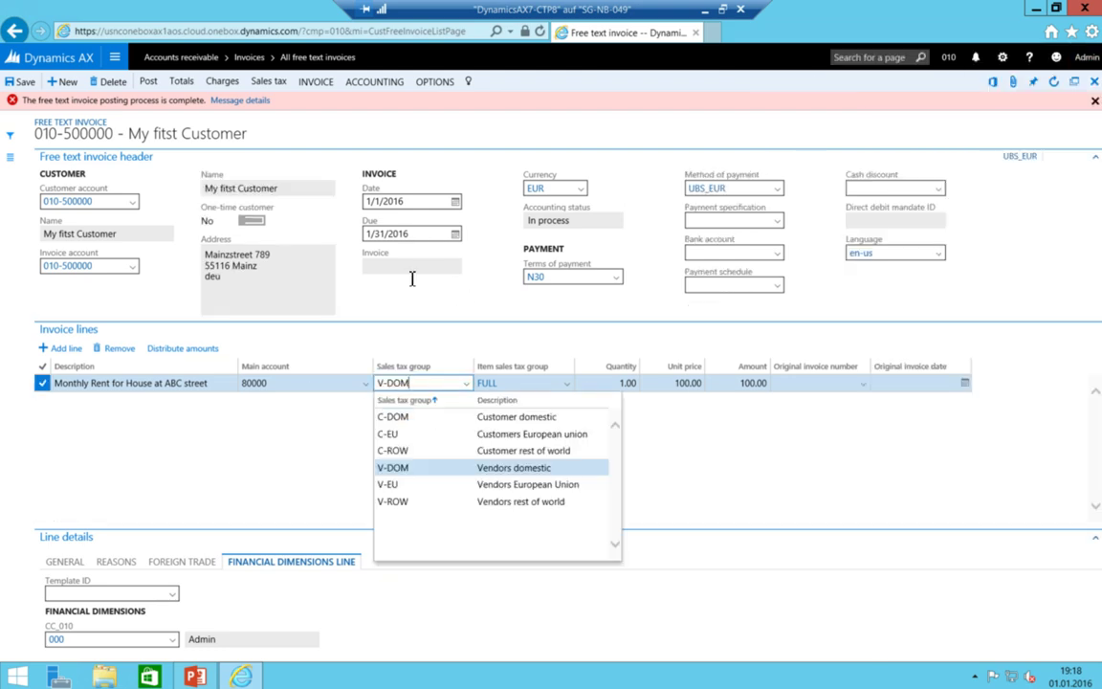
click(418, 418)
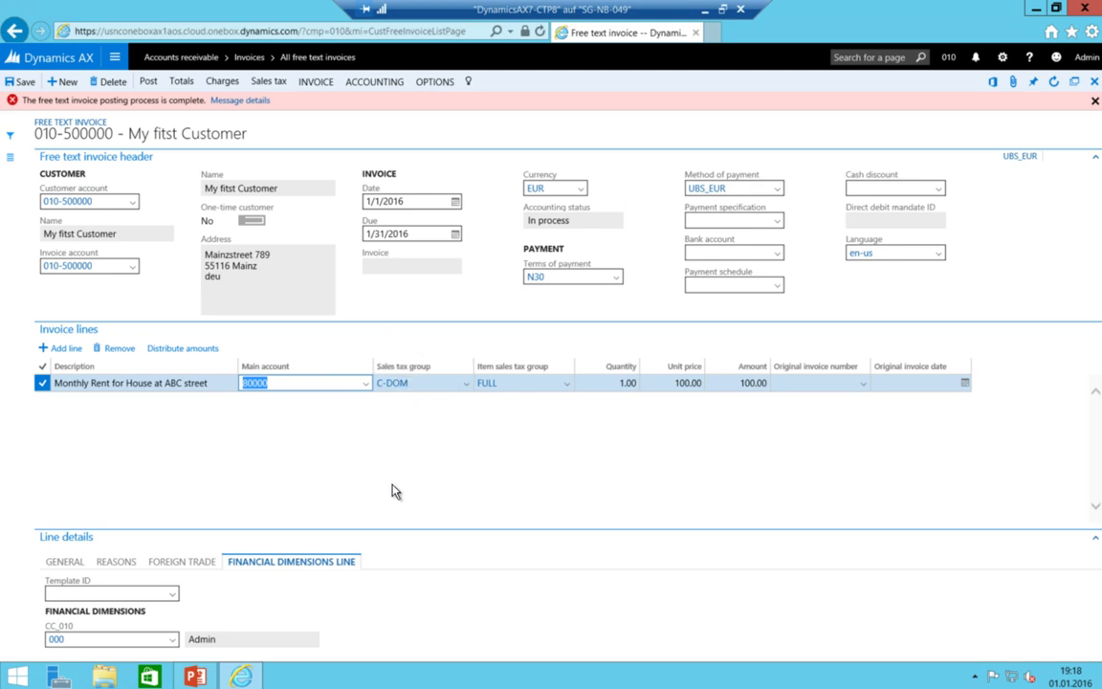
Post the free text invoice with printing enabled and display the E-mail options of the print destination settings
click(148, 84)
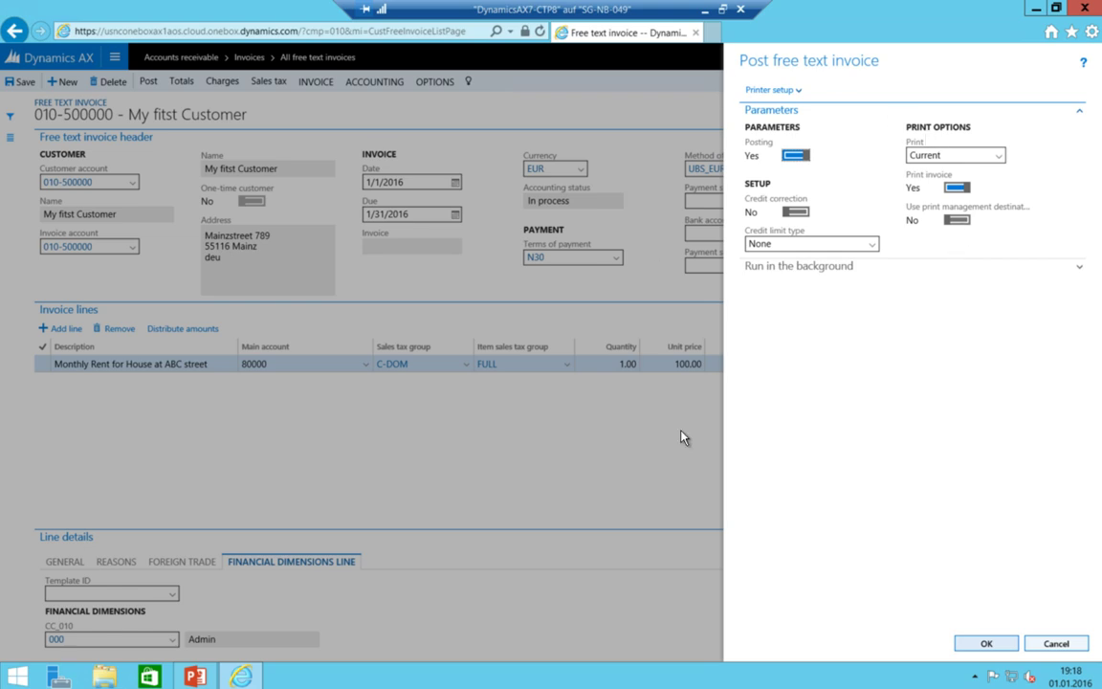
click(987, 644)
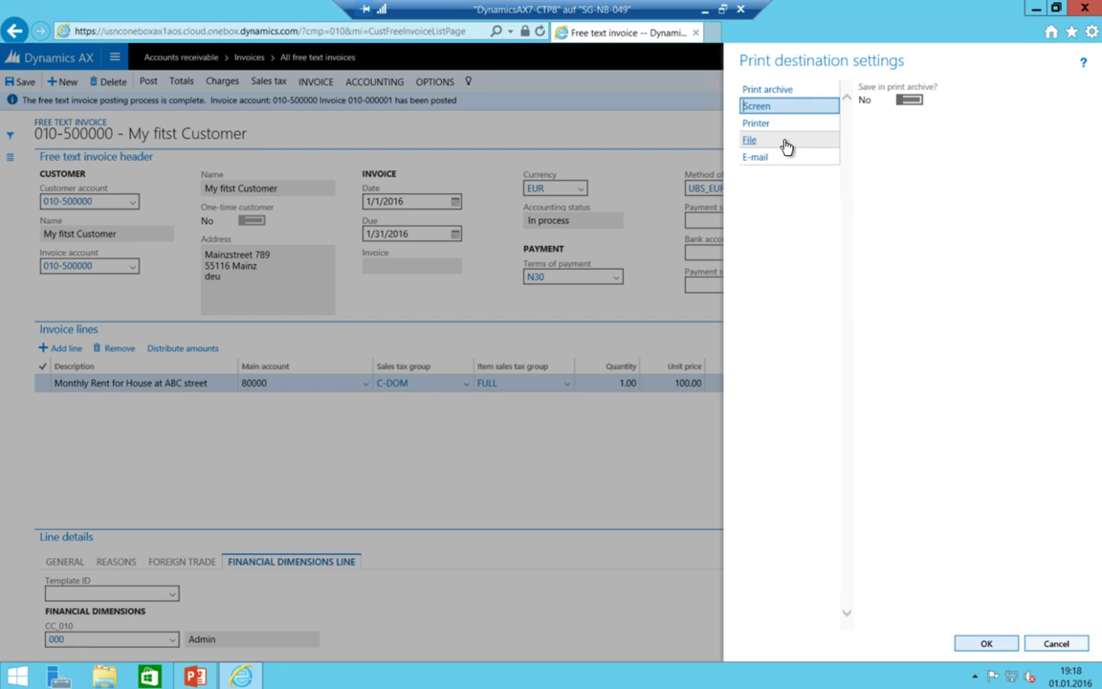
click(777, 157)
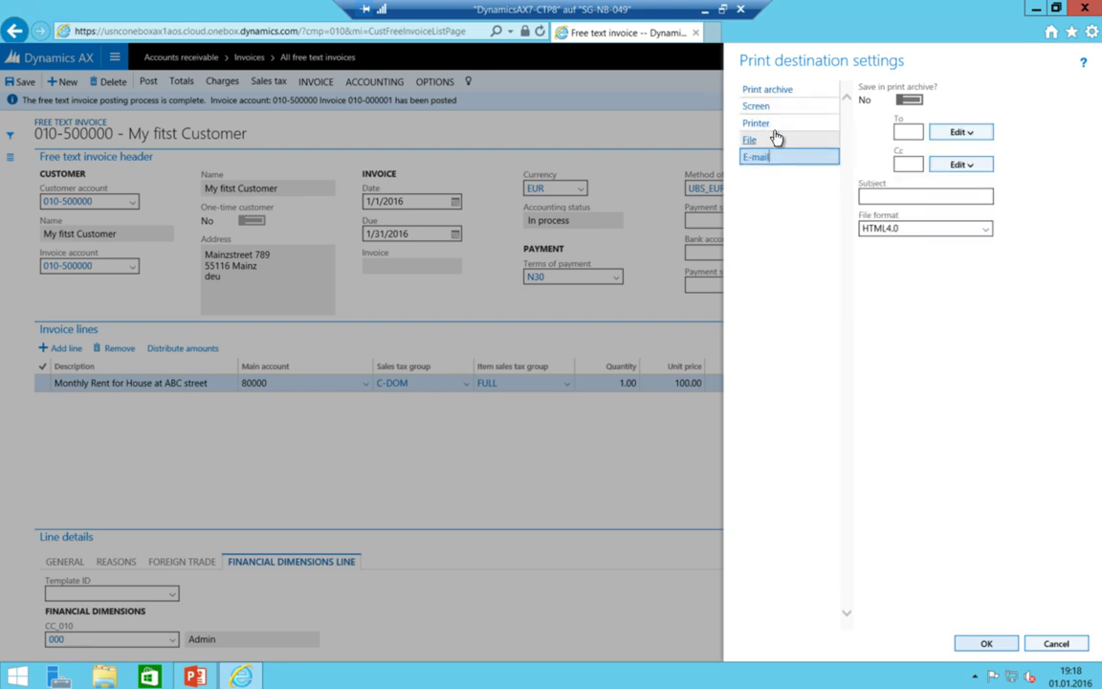
Set the e-mail file format to PDF, and confirm Screen as the print destination for the posted invoice
click(956, 228)
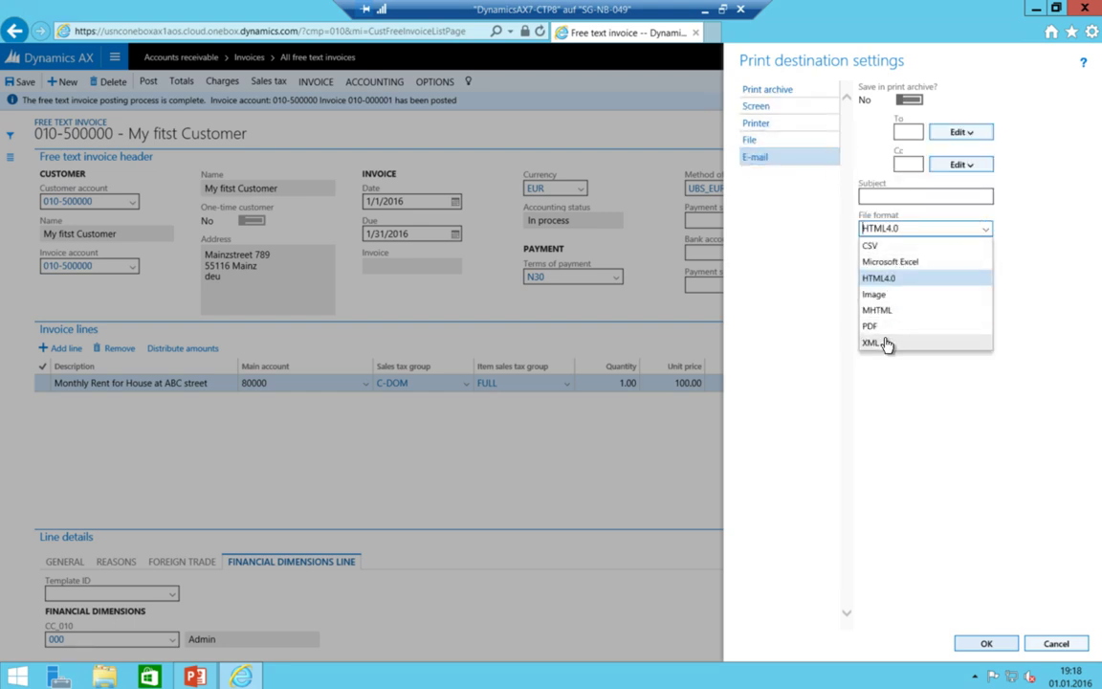
click(870, 326)
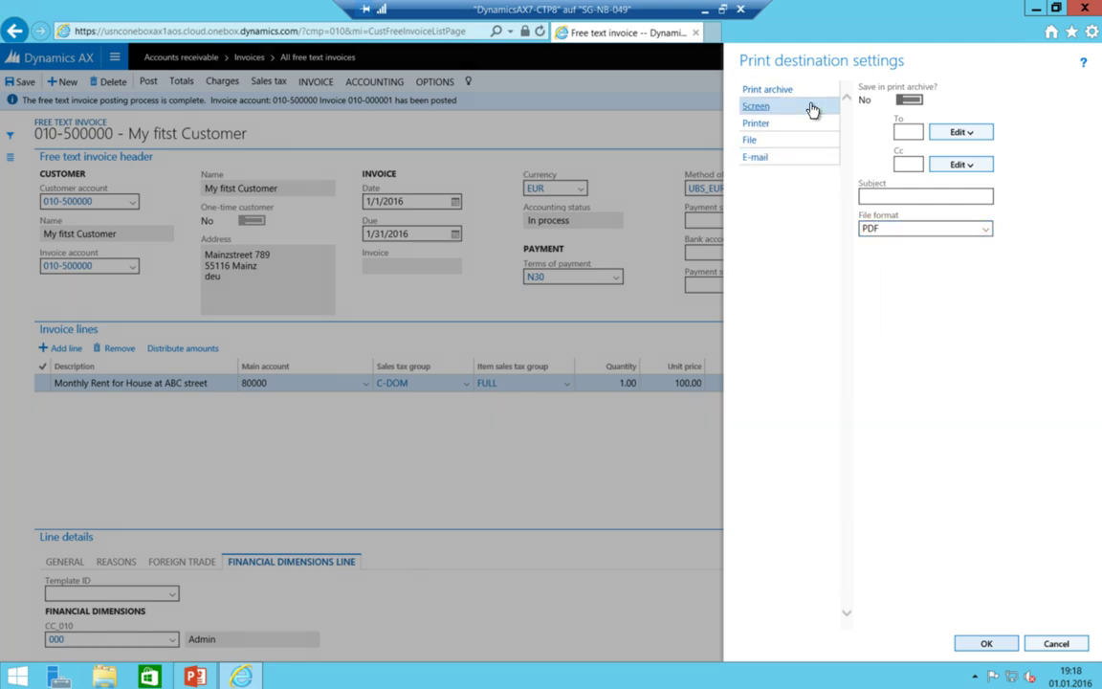
click(811, 106)
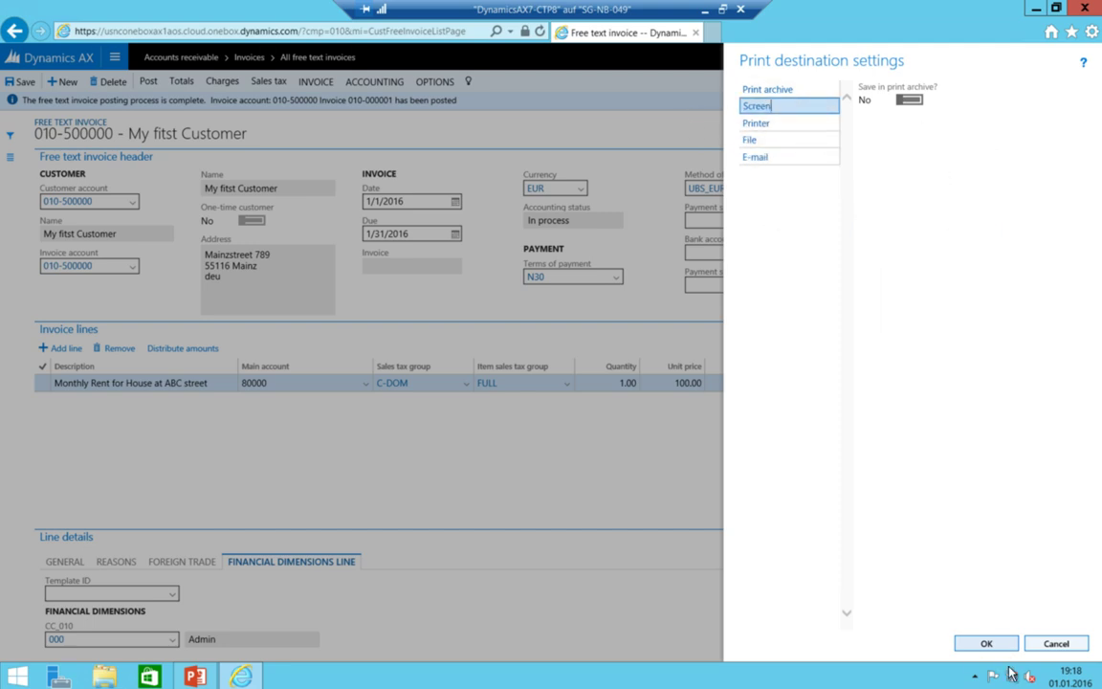
click(981, 644)
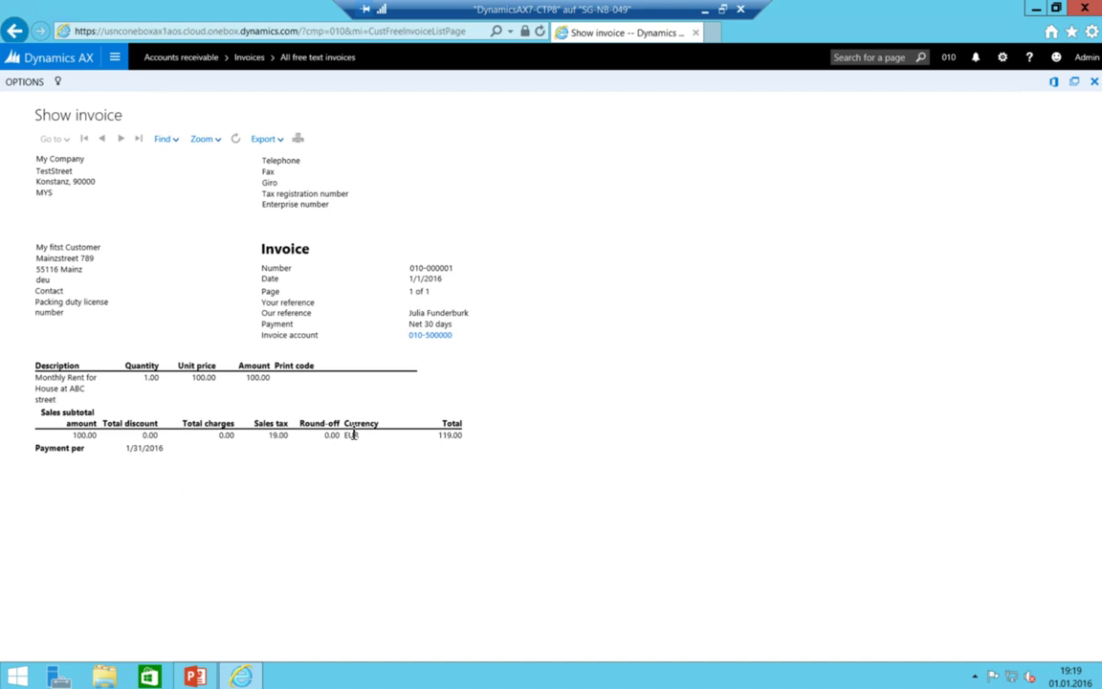
Check the unit price, amount and sales tax on the displayed invoice, and return to the free text invoice
drag(193, 377, 291, 381)
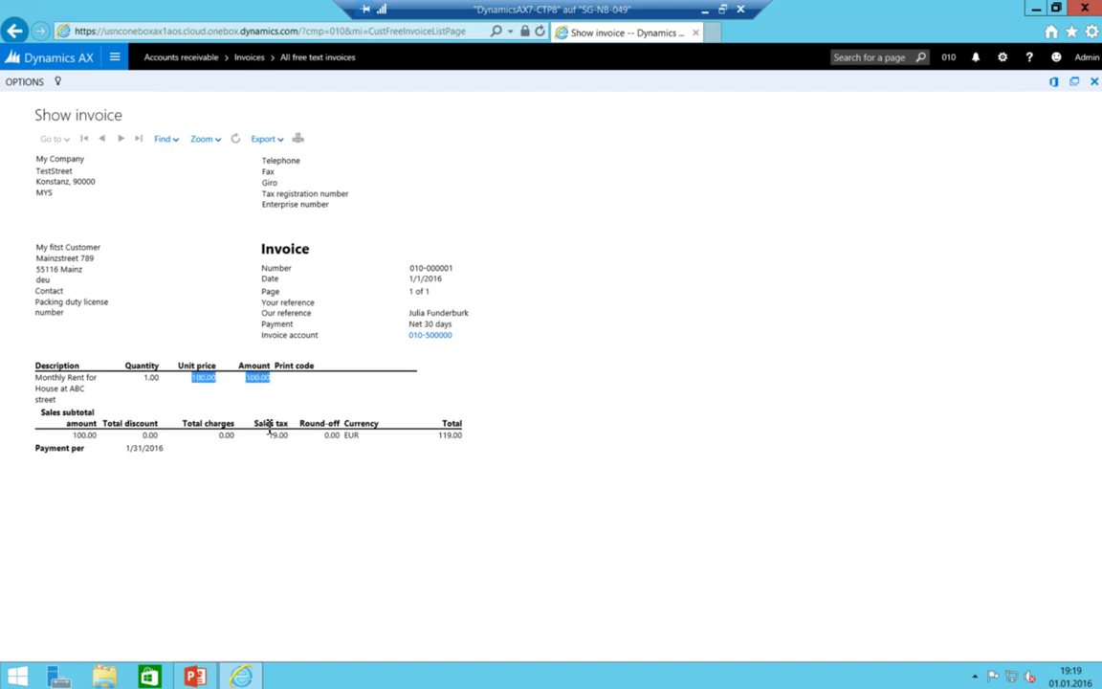
drag(263, 440, 307, 441)
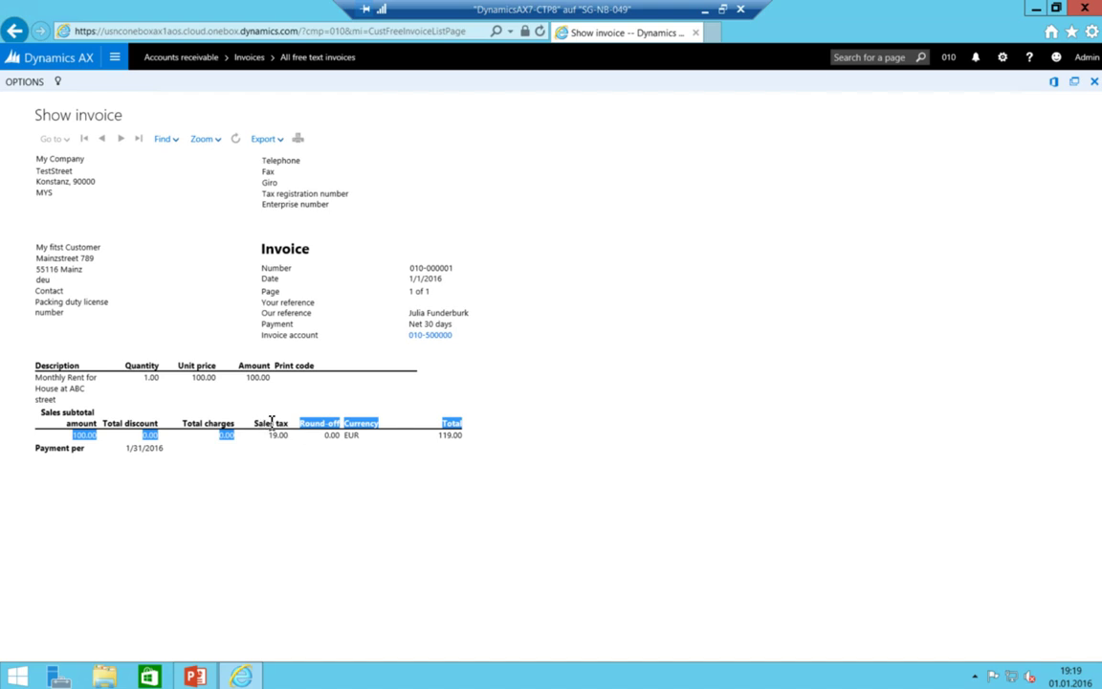
click(275, 433)
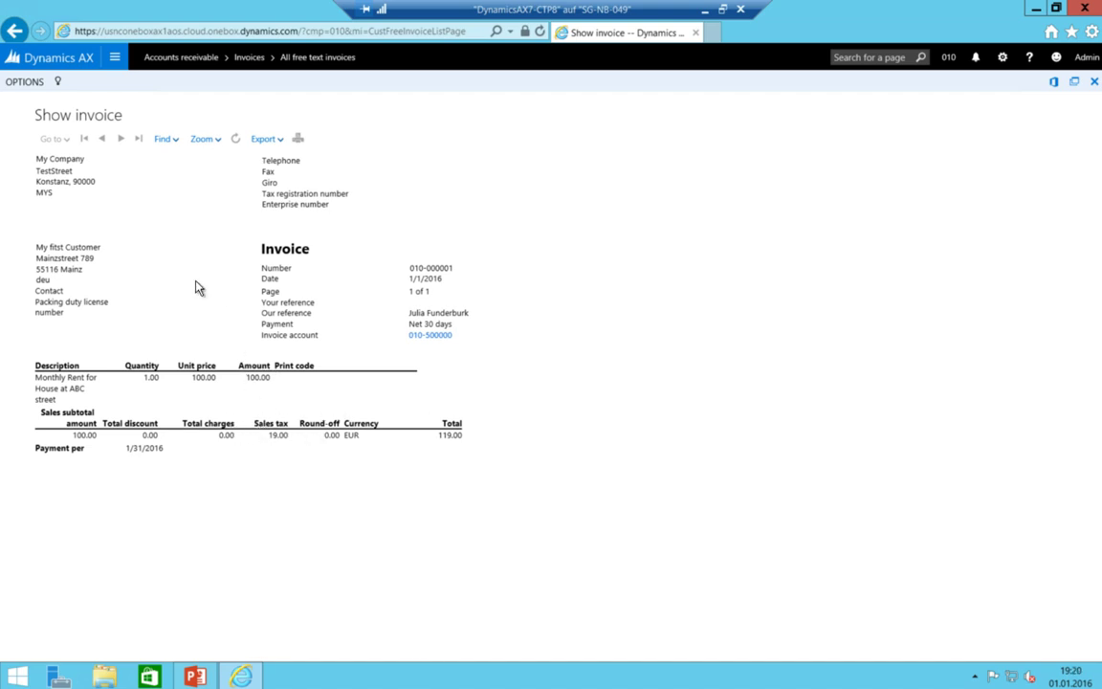
click(15, 30)
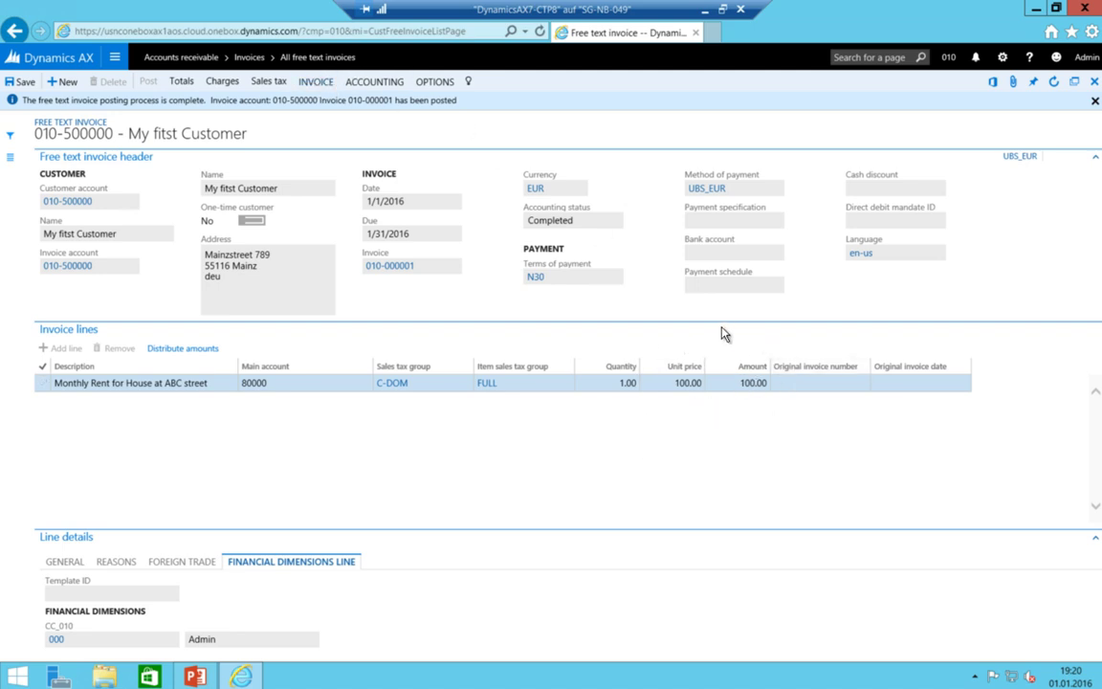
Open the invoice journal related to the posted free text invoice
click(309, 83)
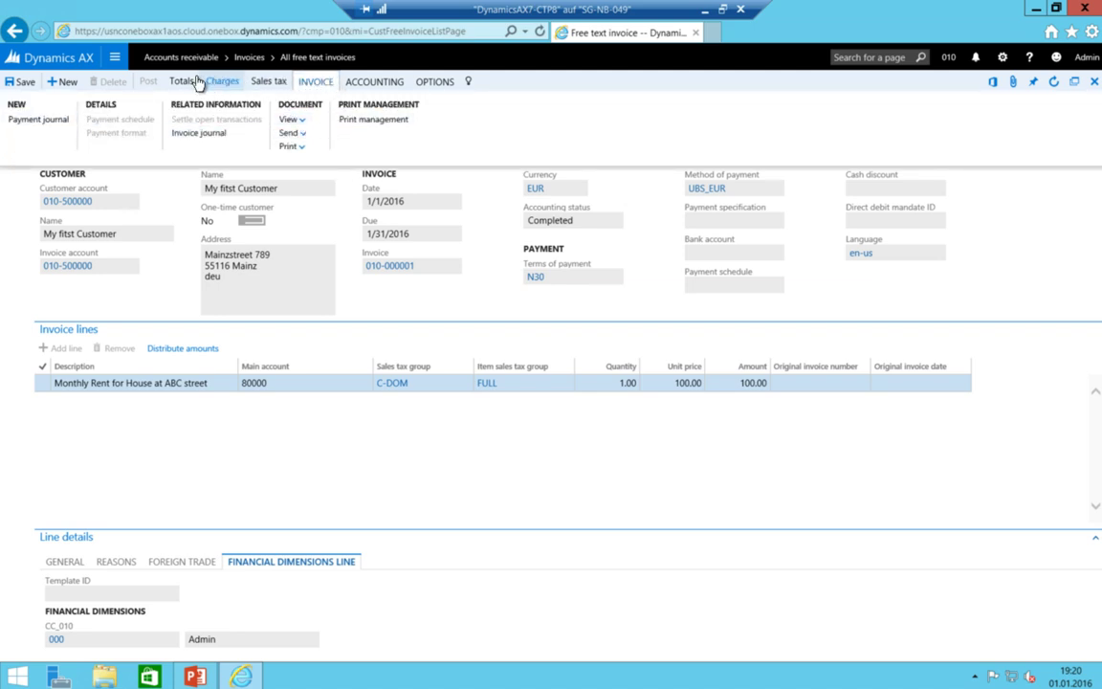
click(388, 86)
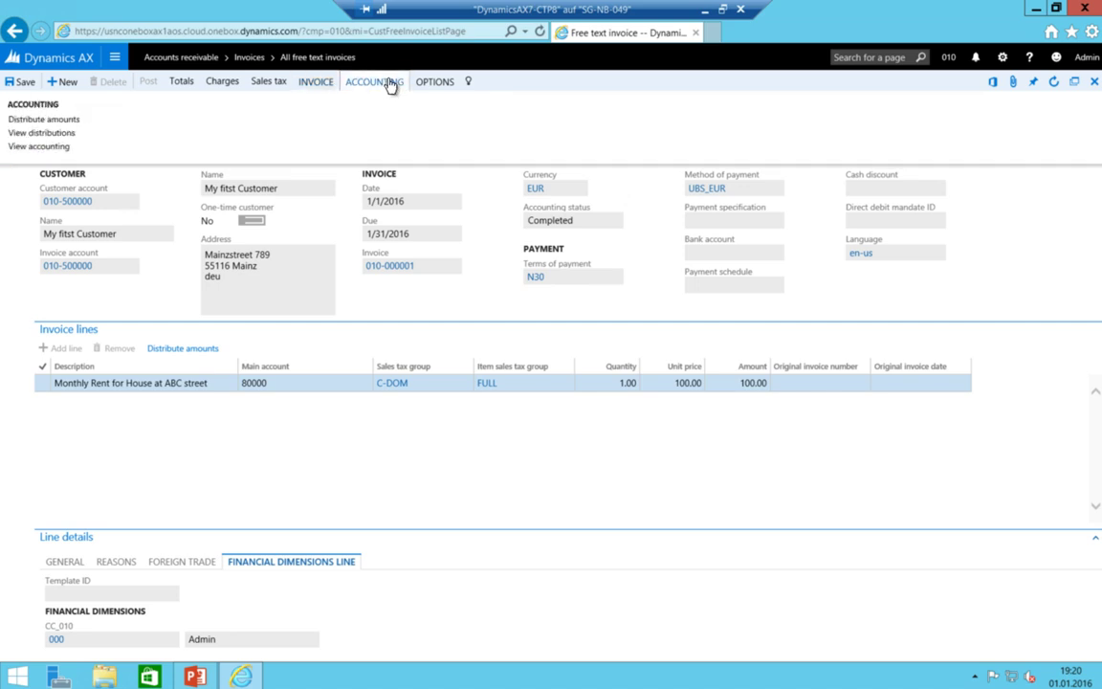
click(325, 88)
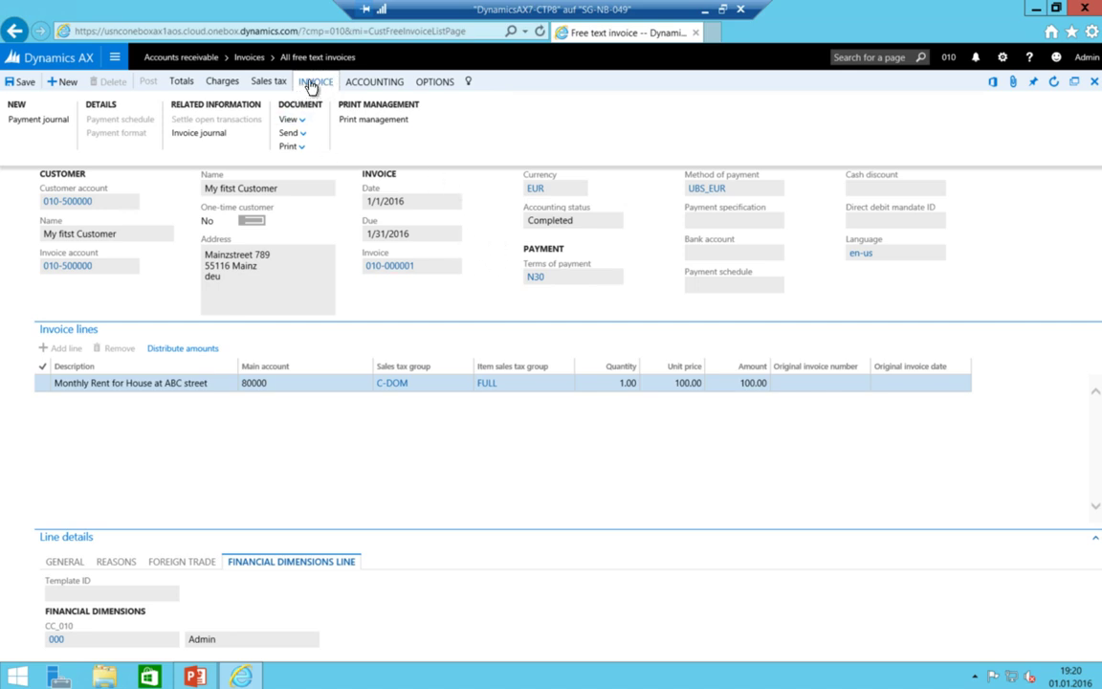
click(315, 85)
click(316, 83)
click(203, 135)
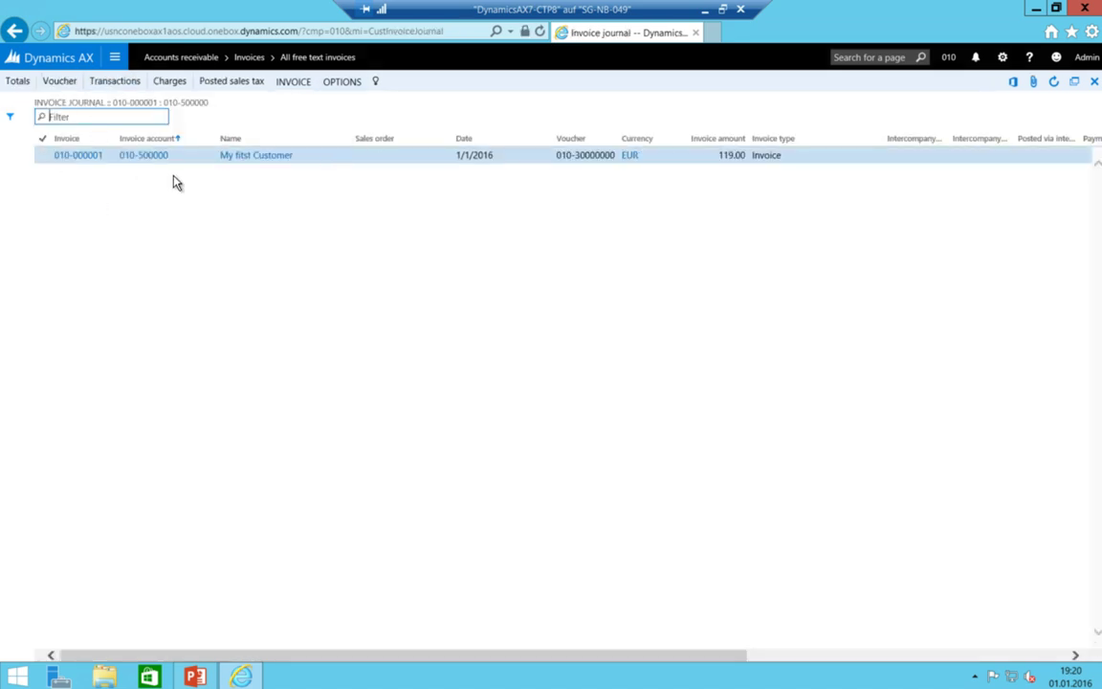
Examine the voucher transactions of the invoice journal record across all columns, and return to the invoice journal
click(59, 81)
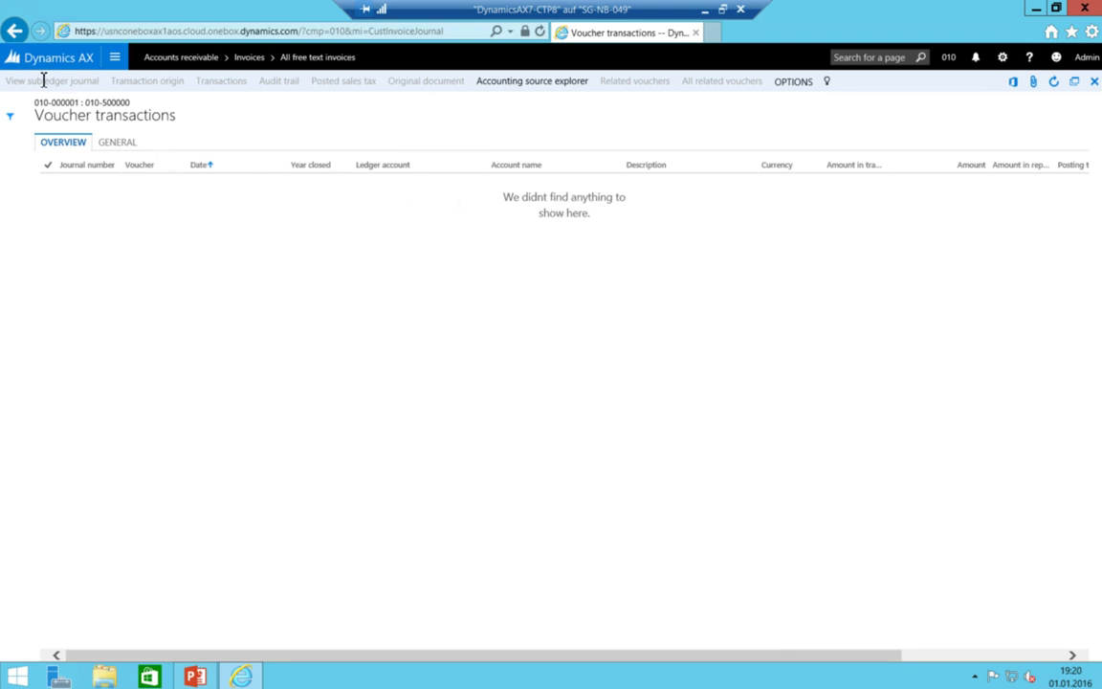
click(16, 32)
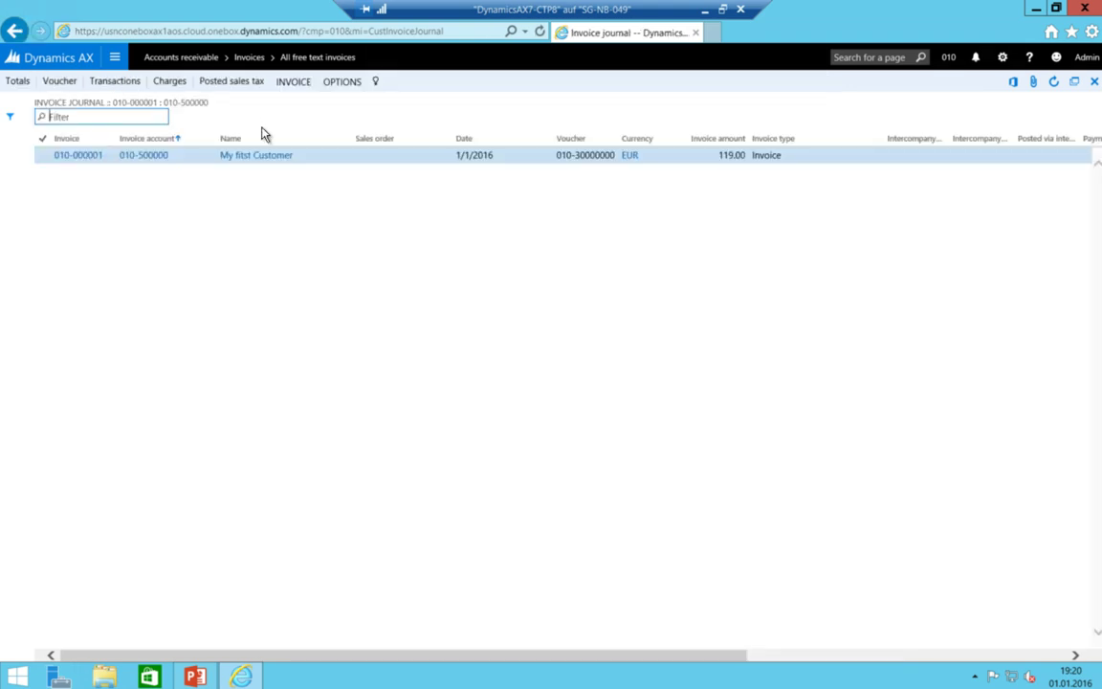
click(432, 160)
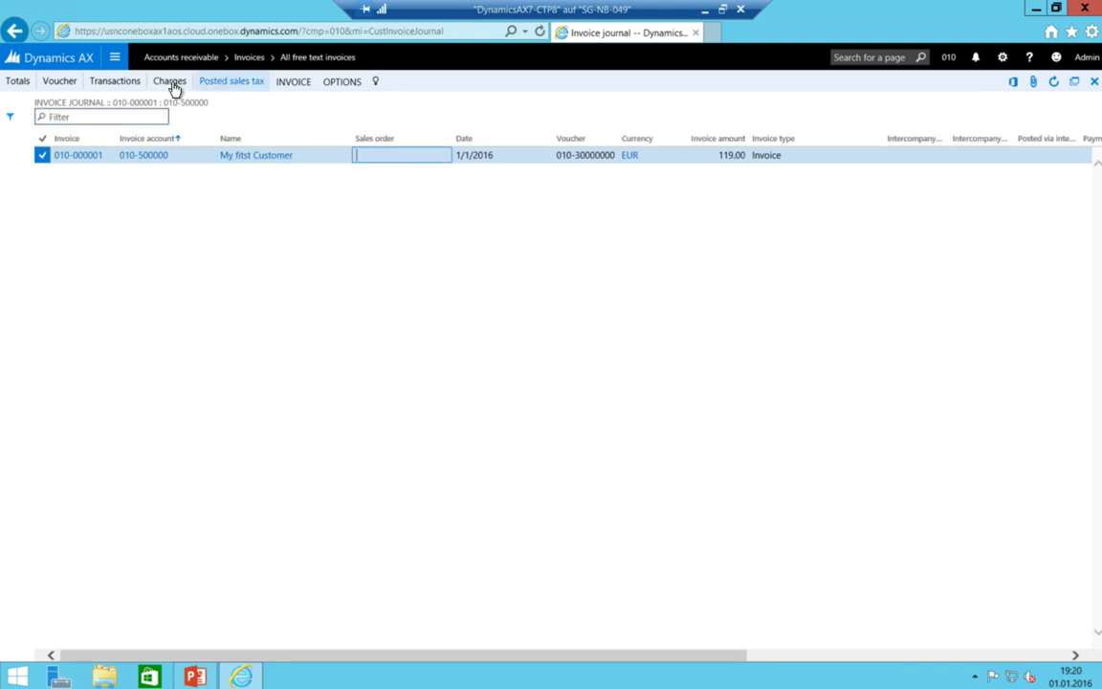
click(61, 82)
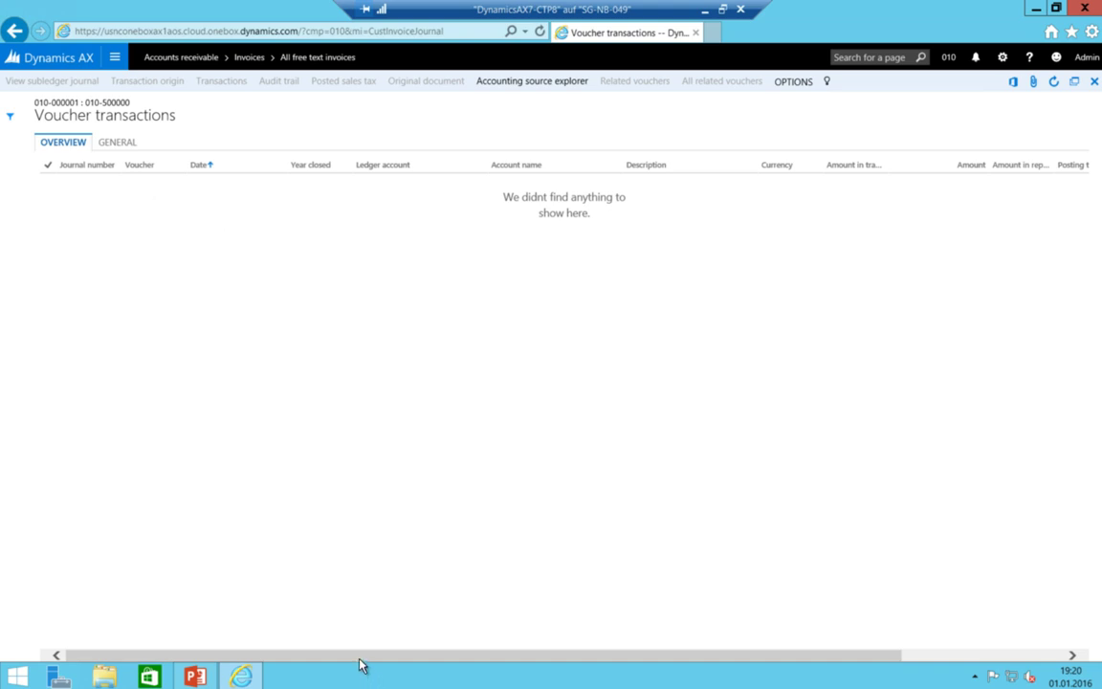
drag(359, 658, 914, 664)
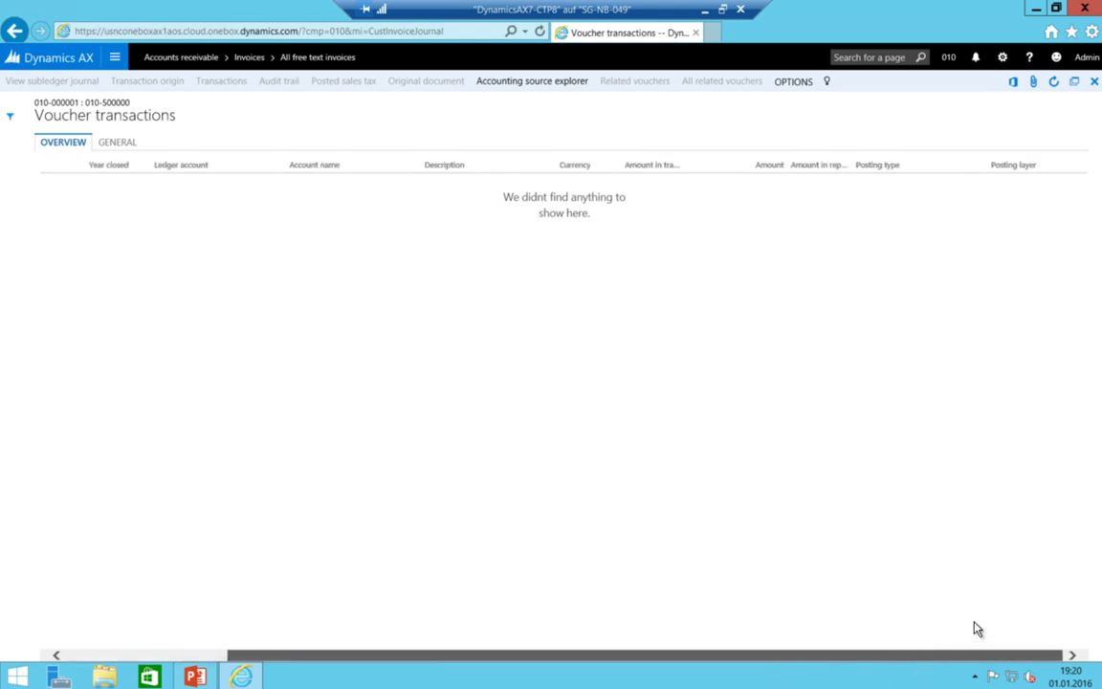
drag(240, 656, 76, 656)
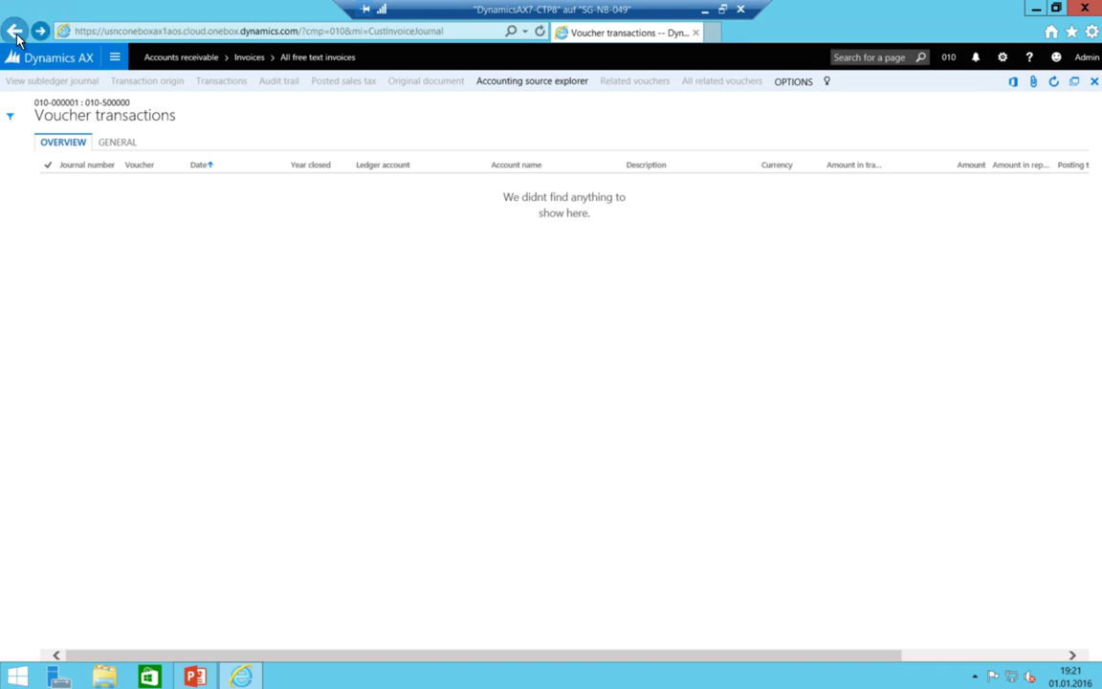
click(15, 32)
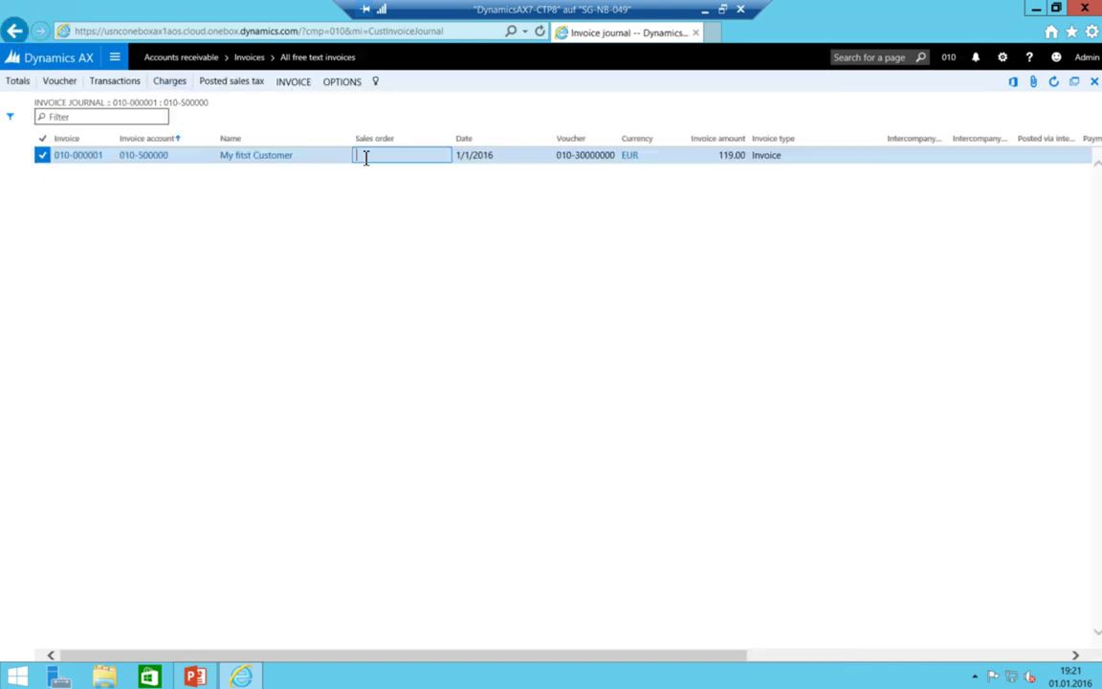
Open the invoice's customer transactions, and check the voucher transactions of the listed entry
click(123, 90)
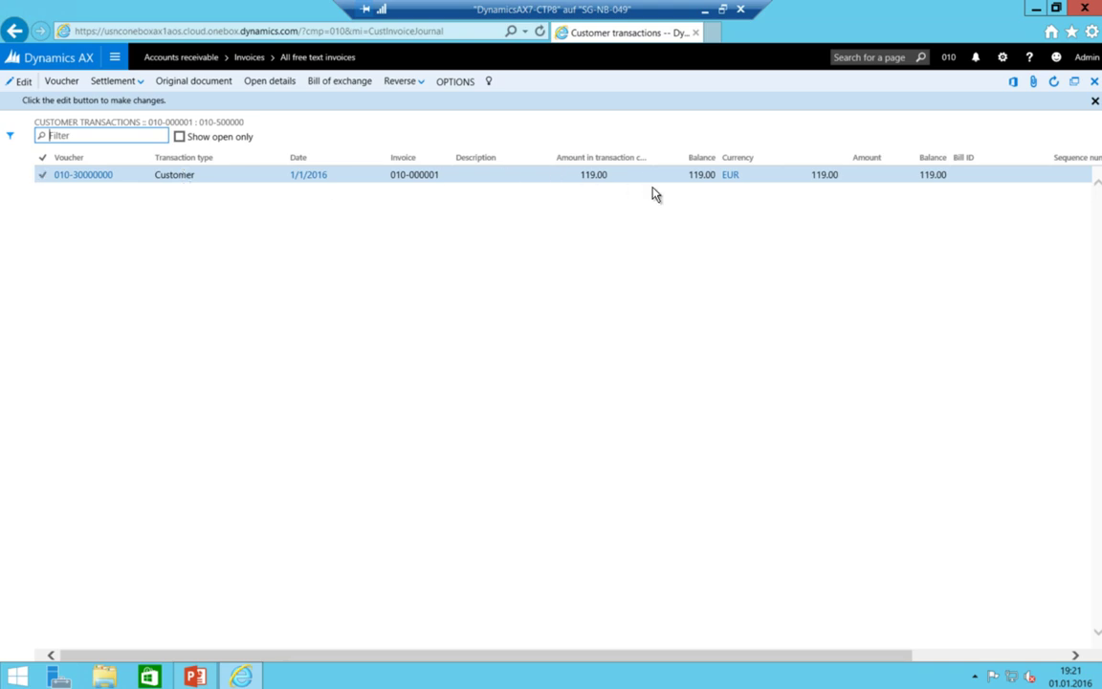
click(65, 81)
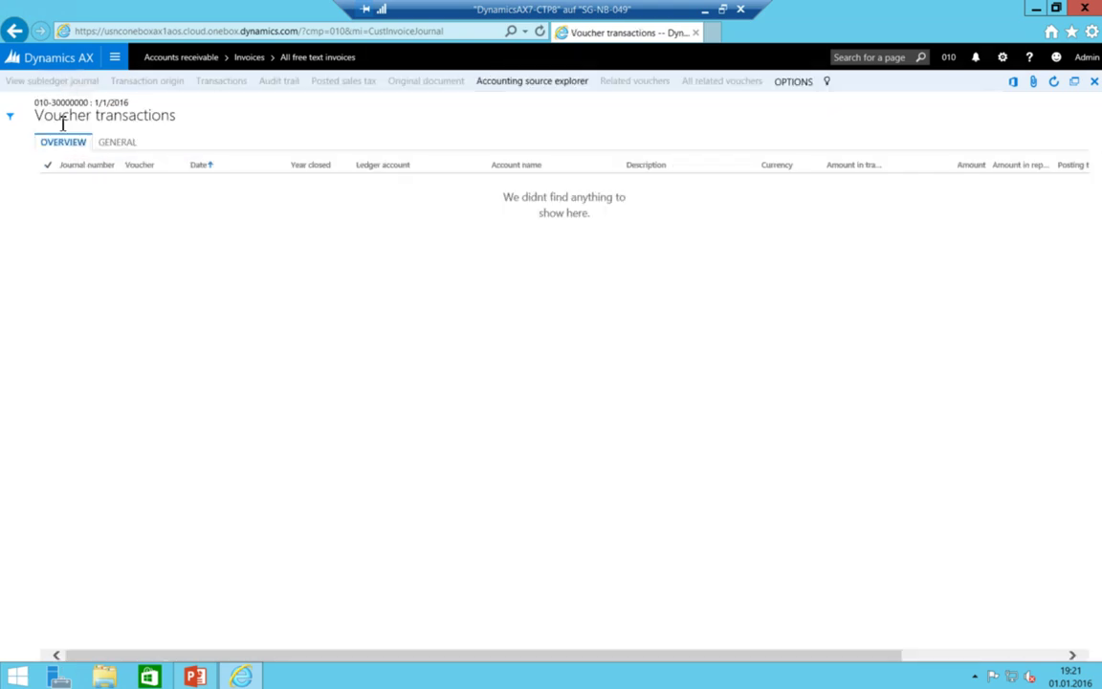
click(16, 31)
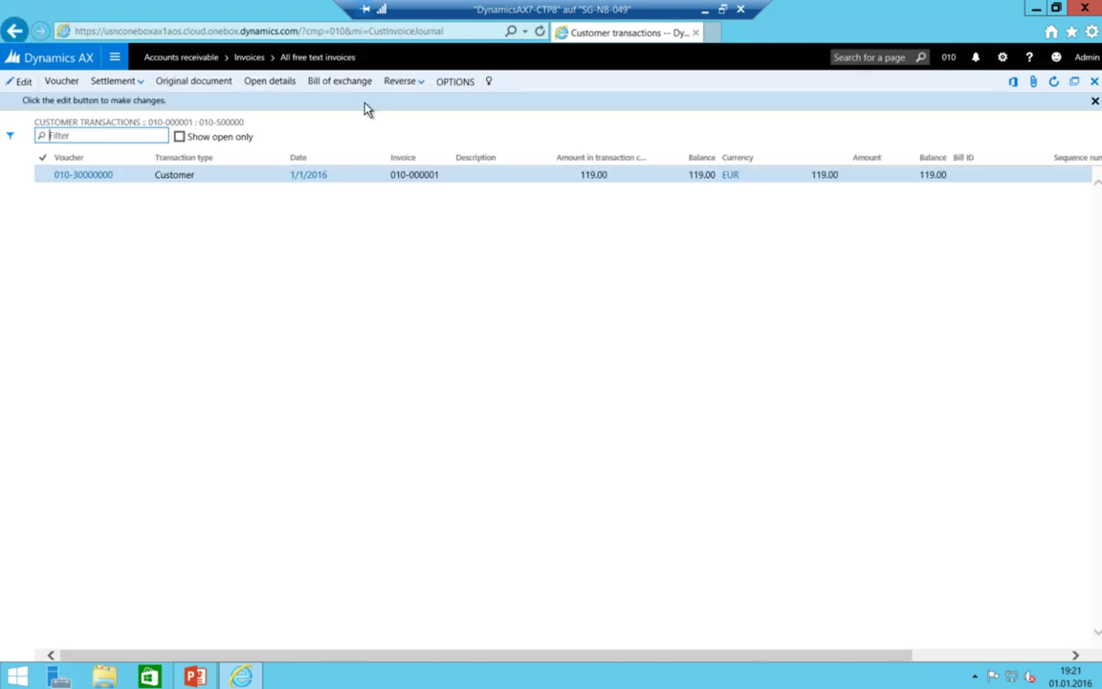
Inspect the customer transaction row and view the form information of its Voucher field
click(414, 174)
drag(682, 656, 966, 639)
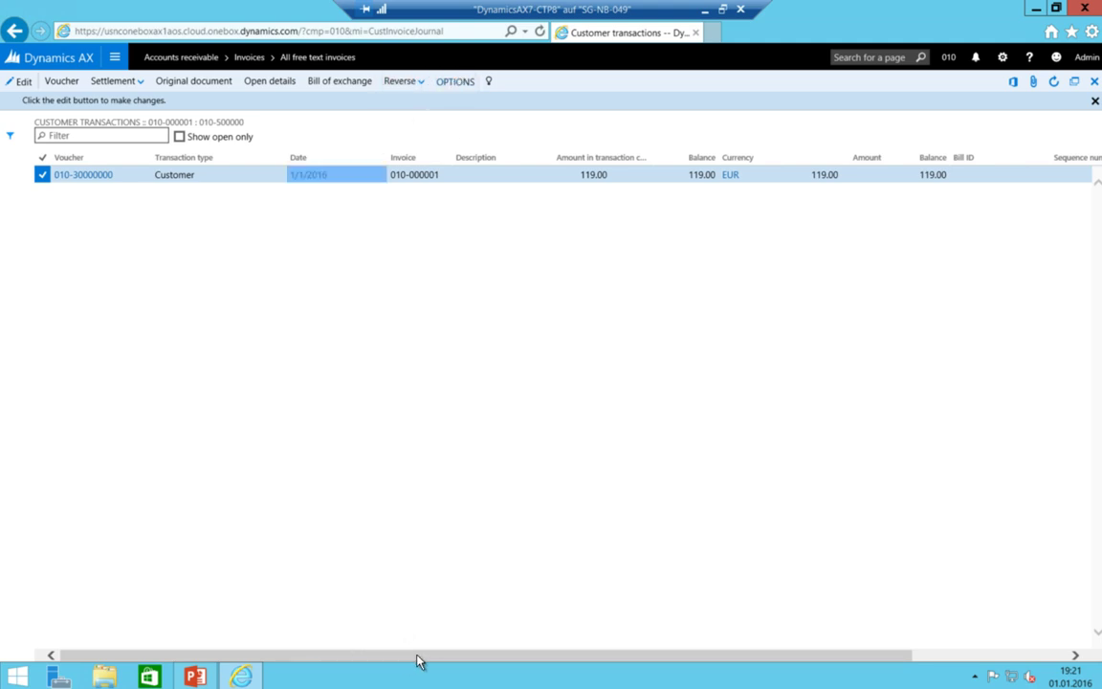
drag(404, 659, 783, 685)
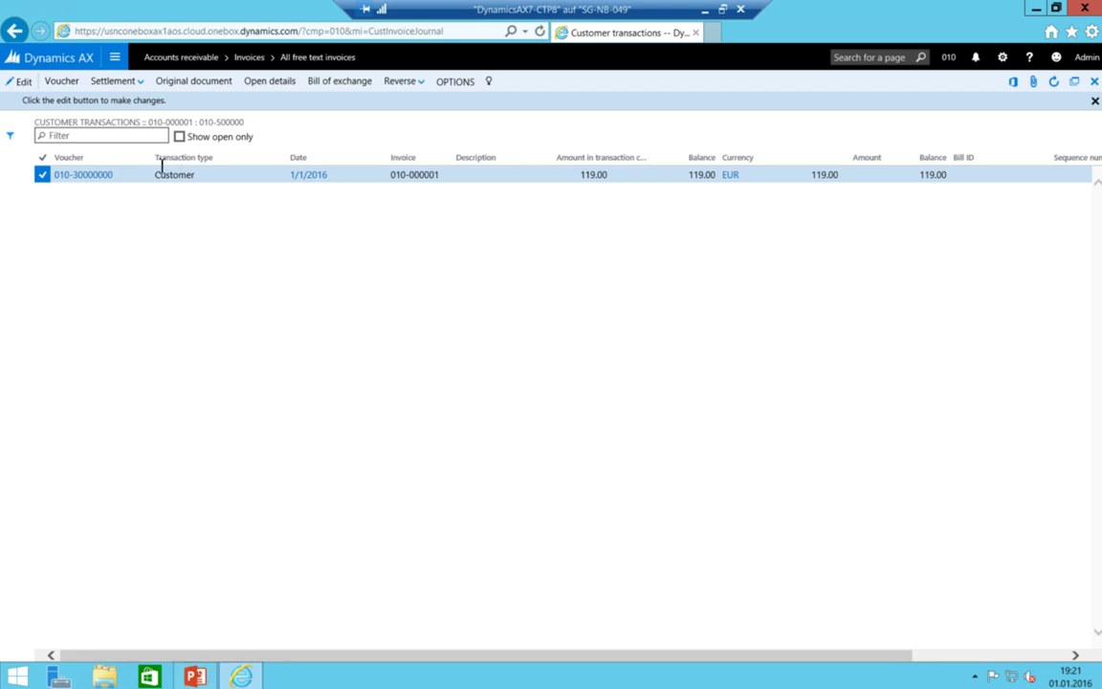
right_click(101, 183)
mouse_move(138, 187)
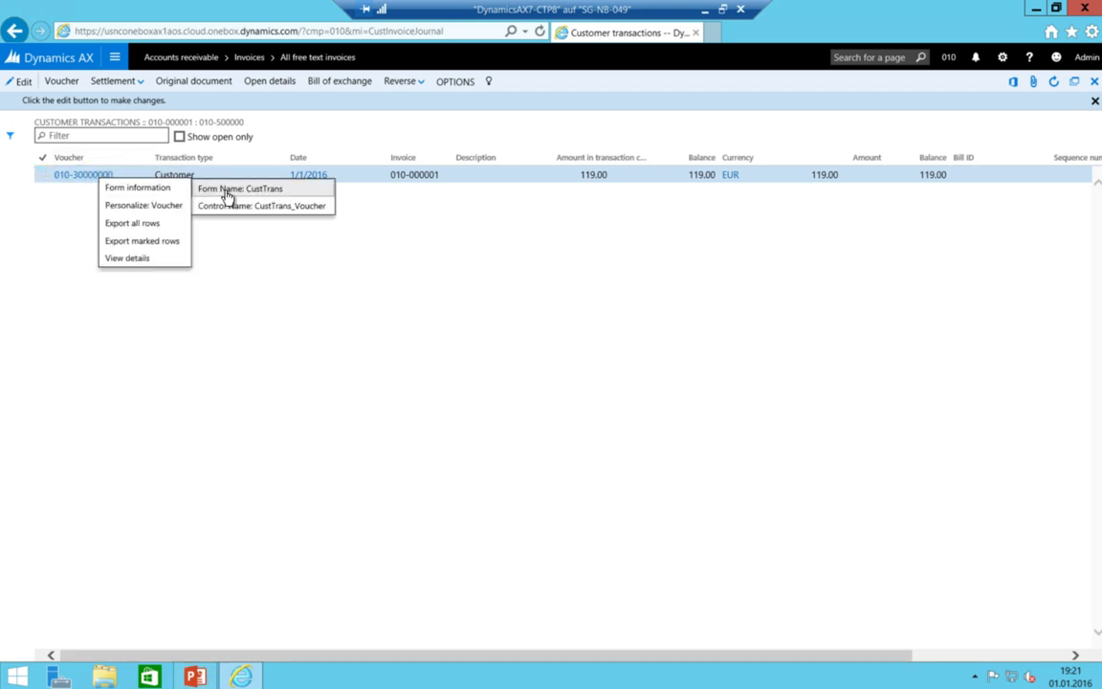
click(283, 305)
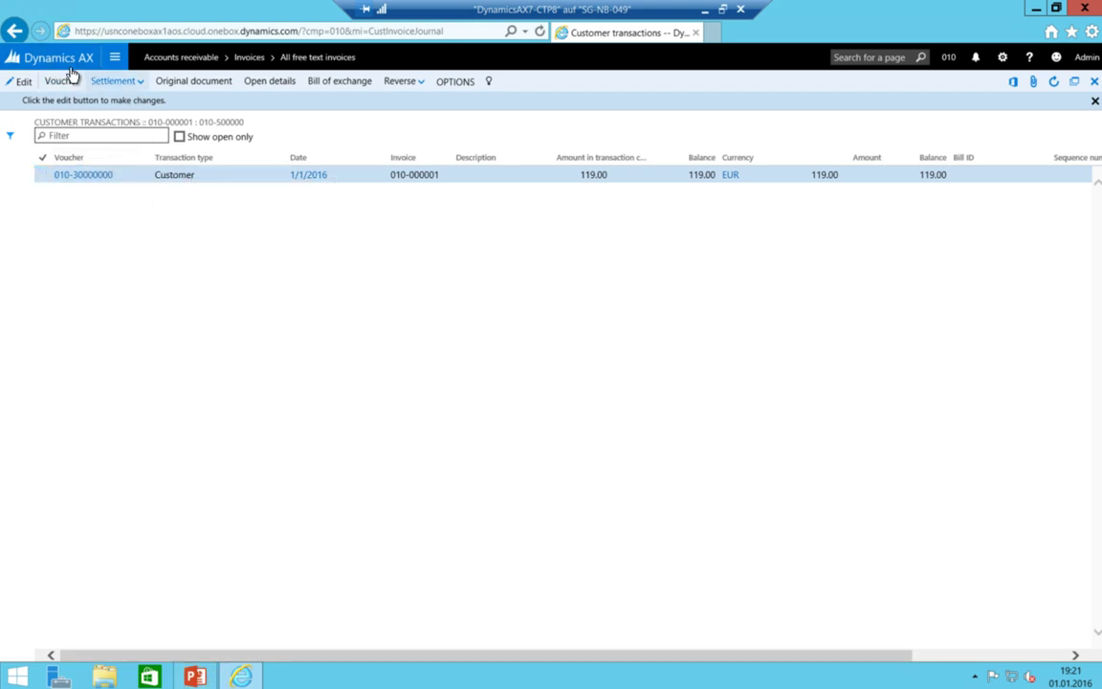
Copy the customer transaction's voucher number, and recheck its voucher transactions before returning to the customer transactions
click(124, 178)
key(ctrl+c)
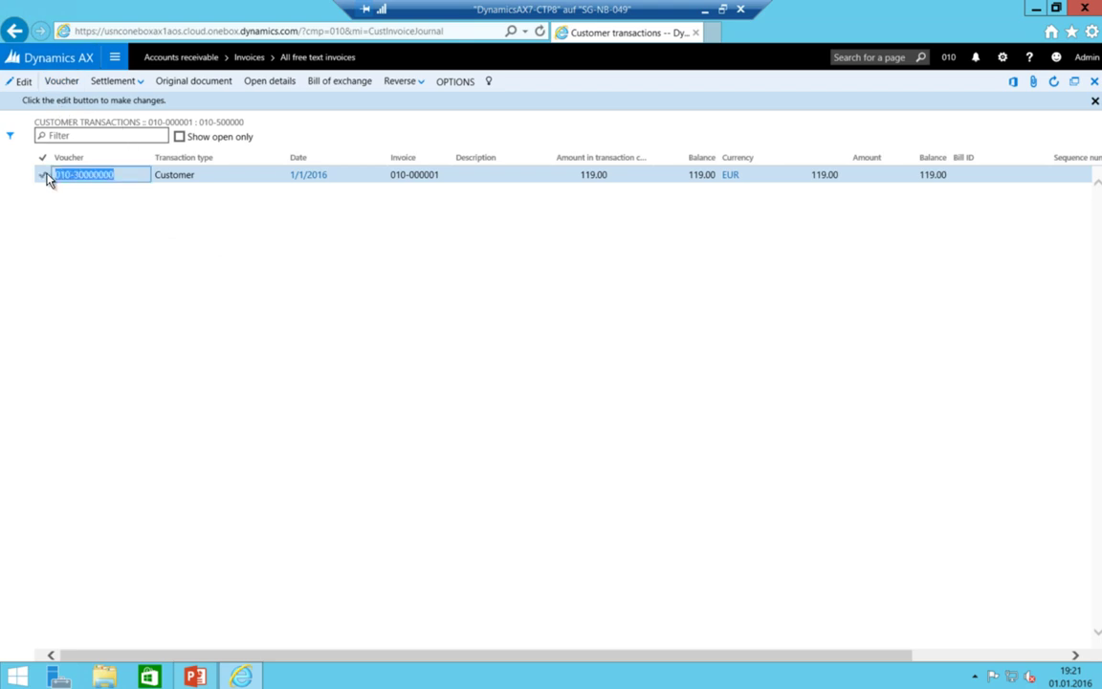
click(66, 86)
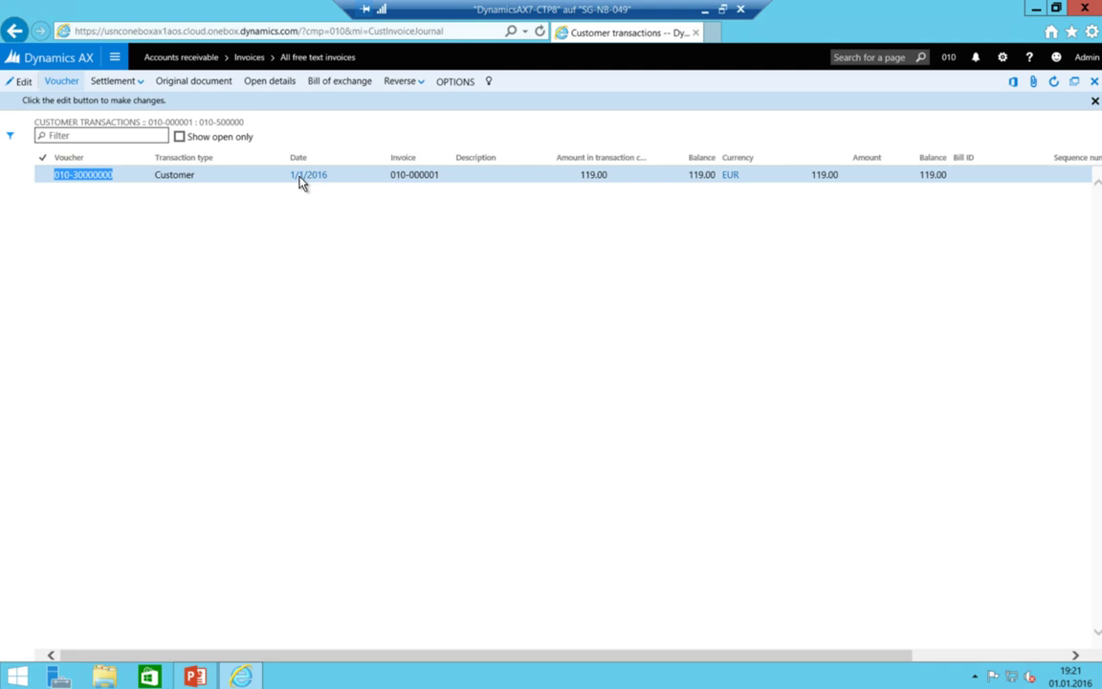
click(300, 179)
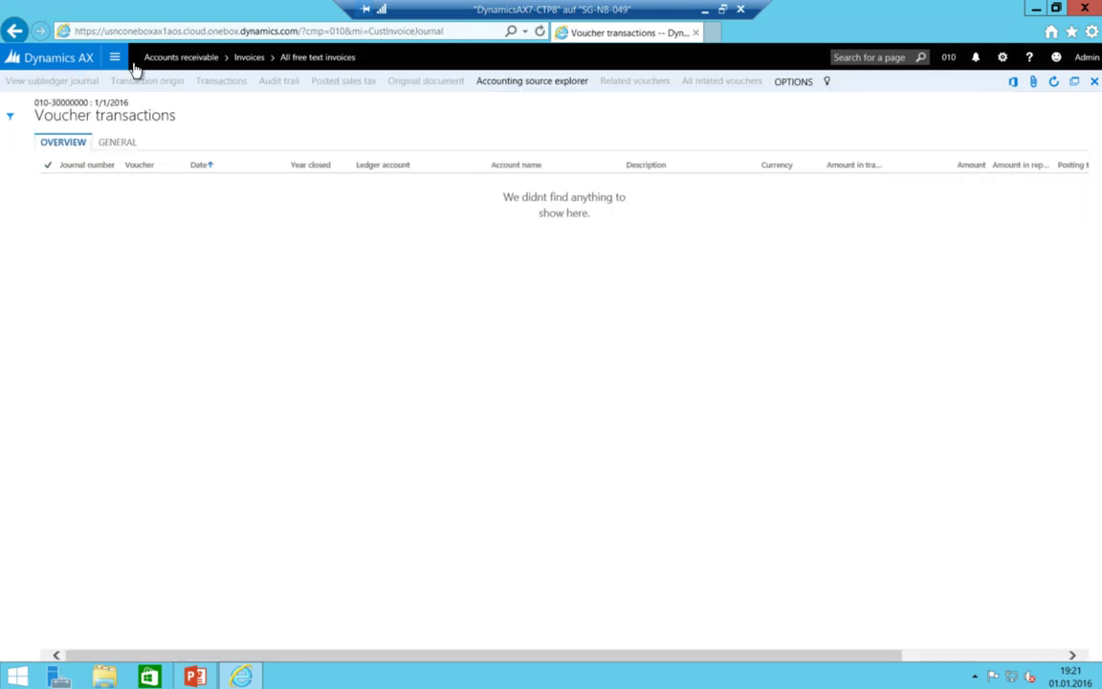
key(Escape)
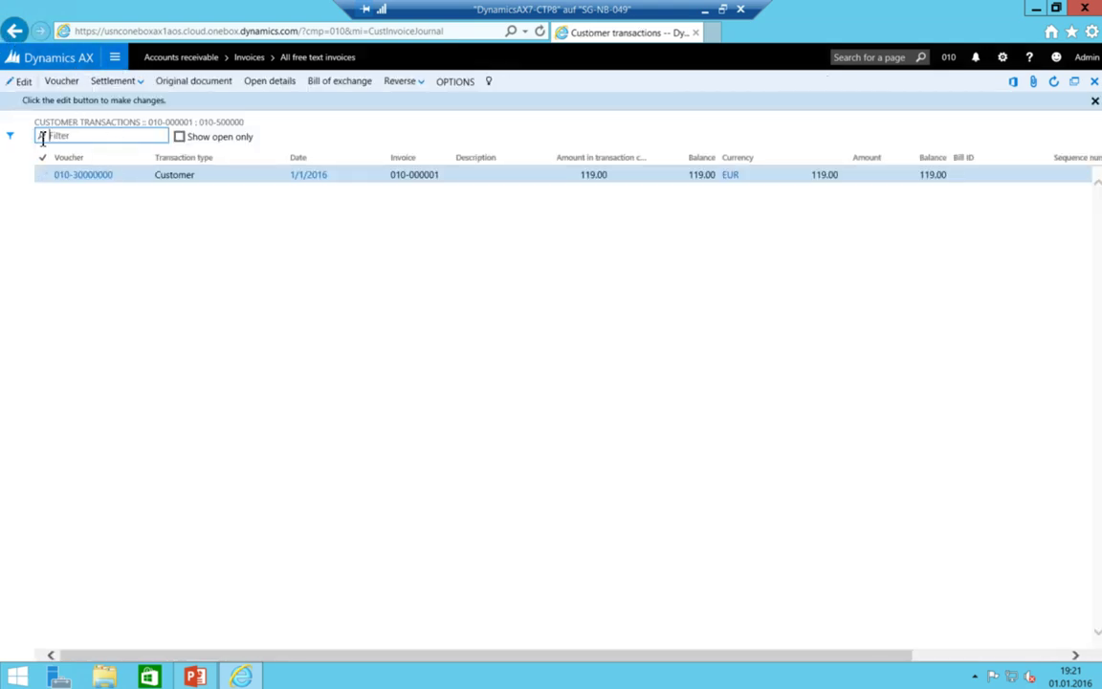
click(115, 57)
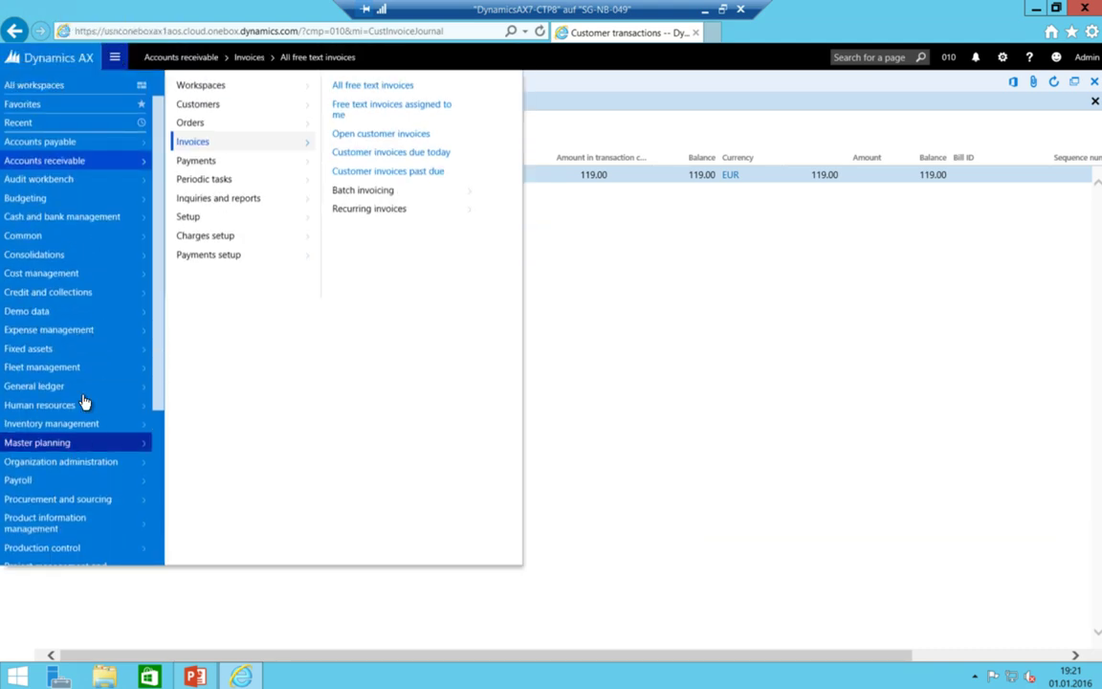
click(65, 387)
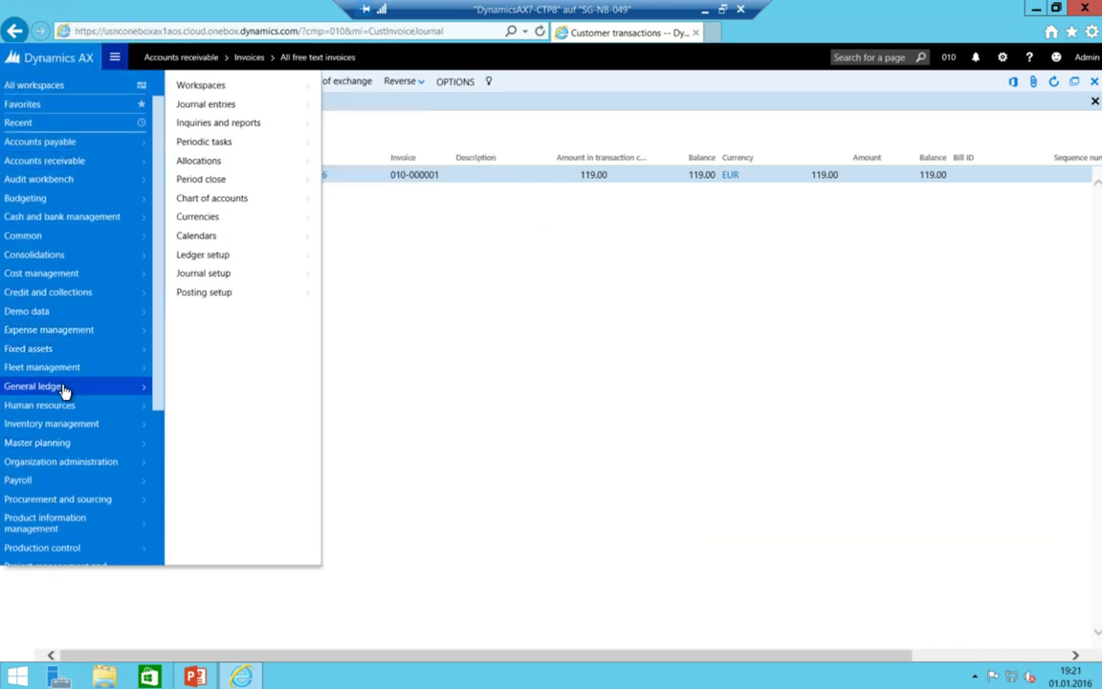
click(221, 125)
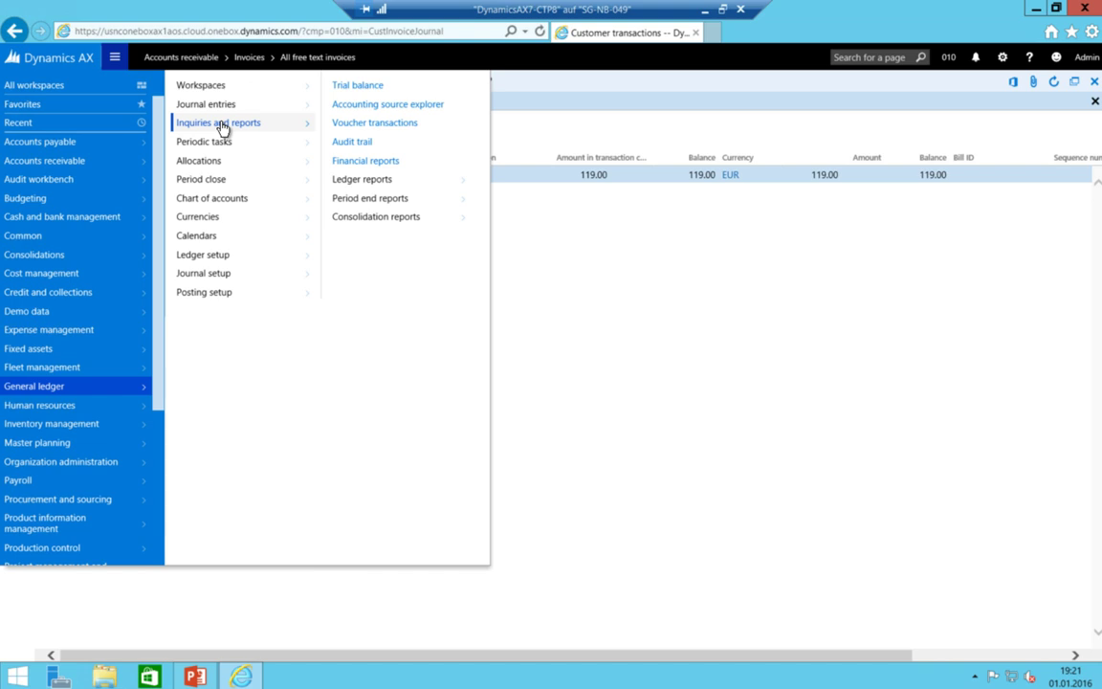
click(379, 126)
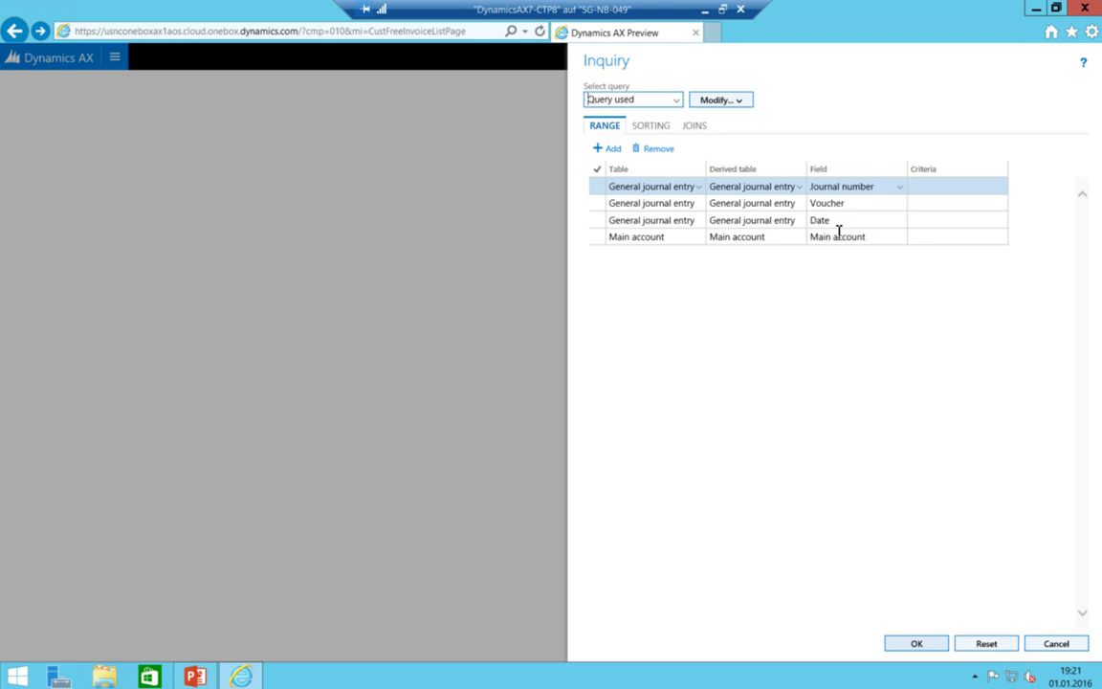
click(953, 204)
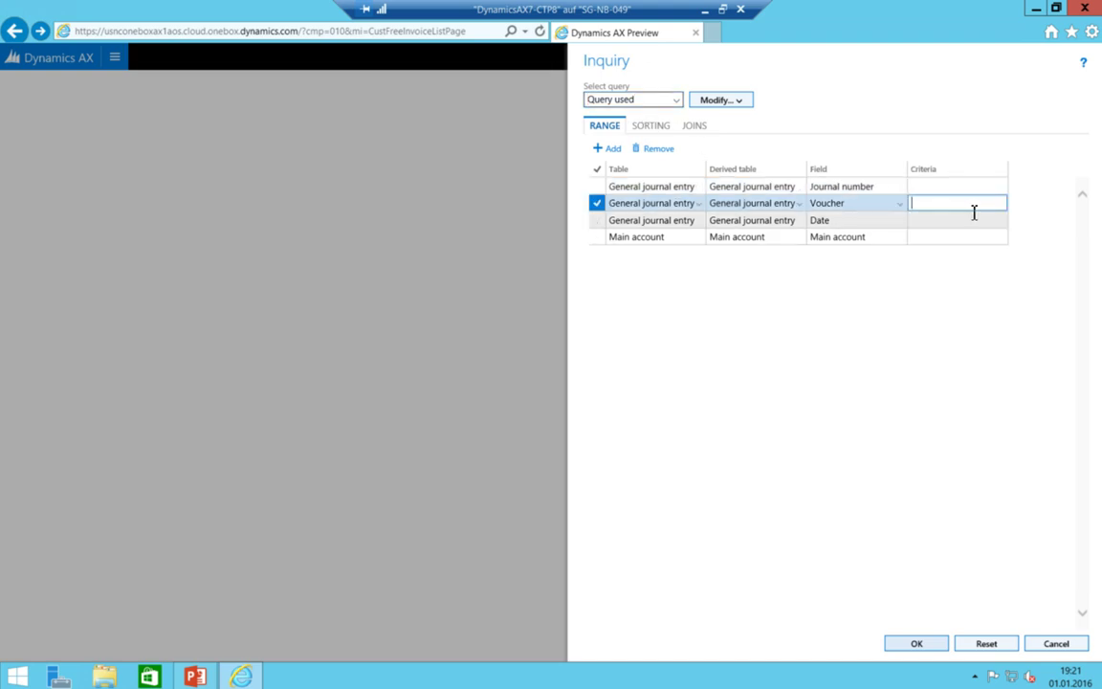
key(ctrl+v)
click(962, 219)
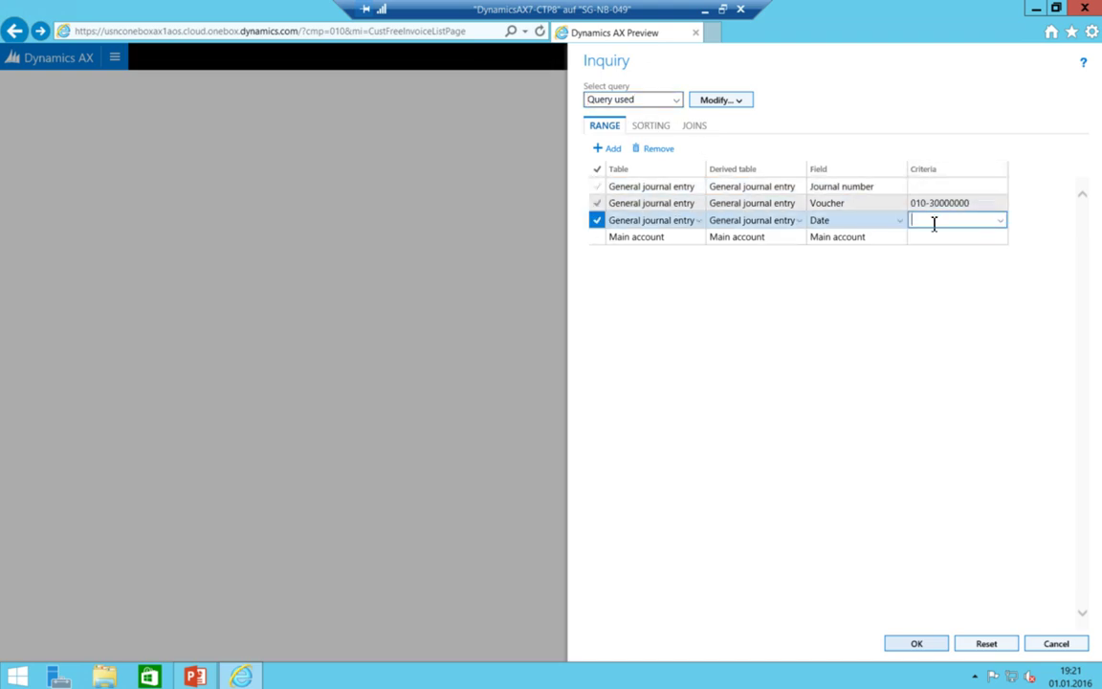
click(903, 646)
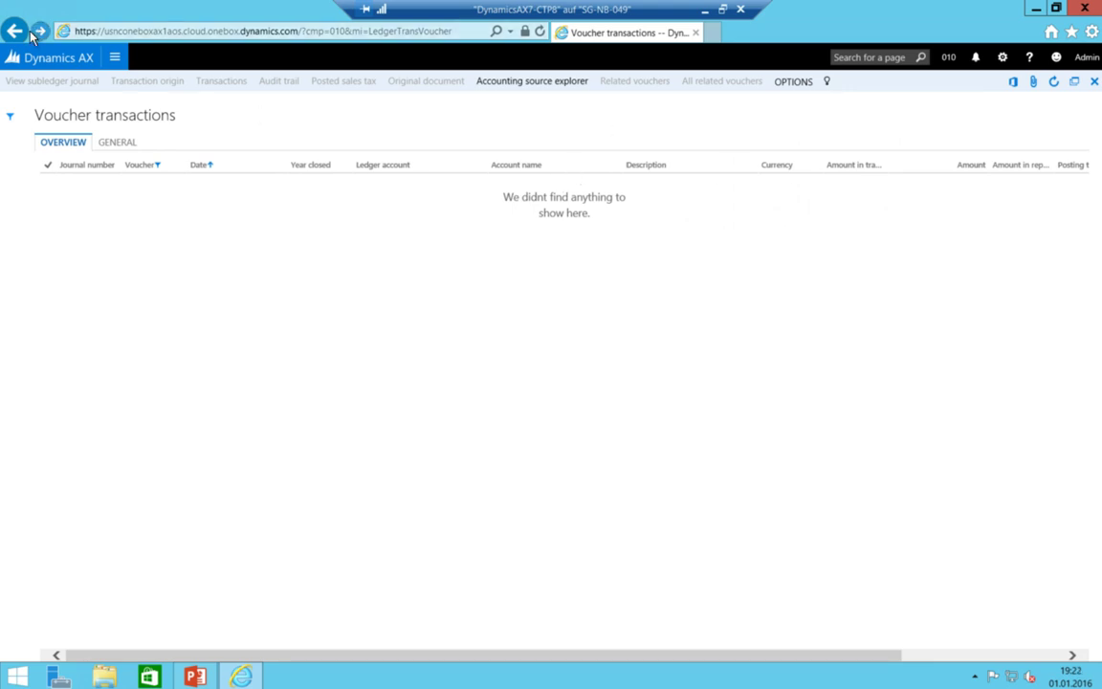
Reopen the voucher transactions inquiry, clear its Voucher criterion and run it for all vouchers
click(111, 57)
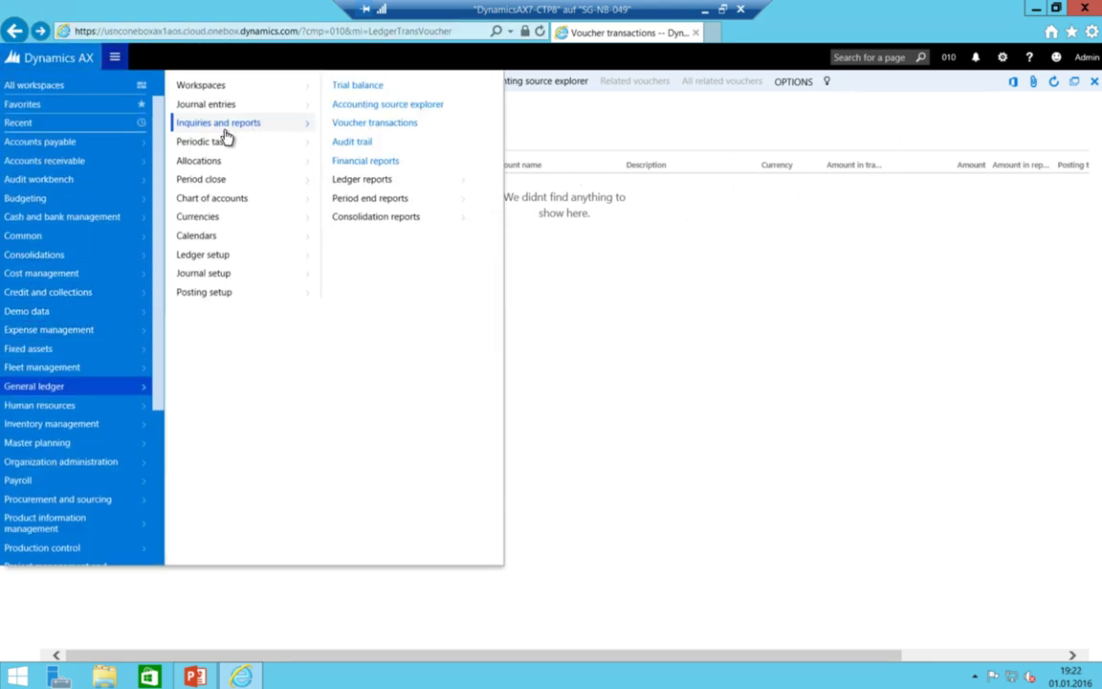
click(389, 122)
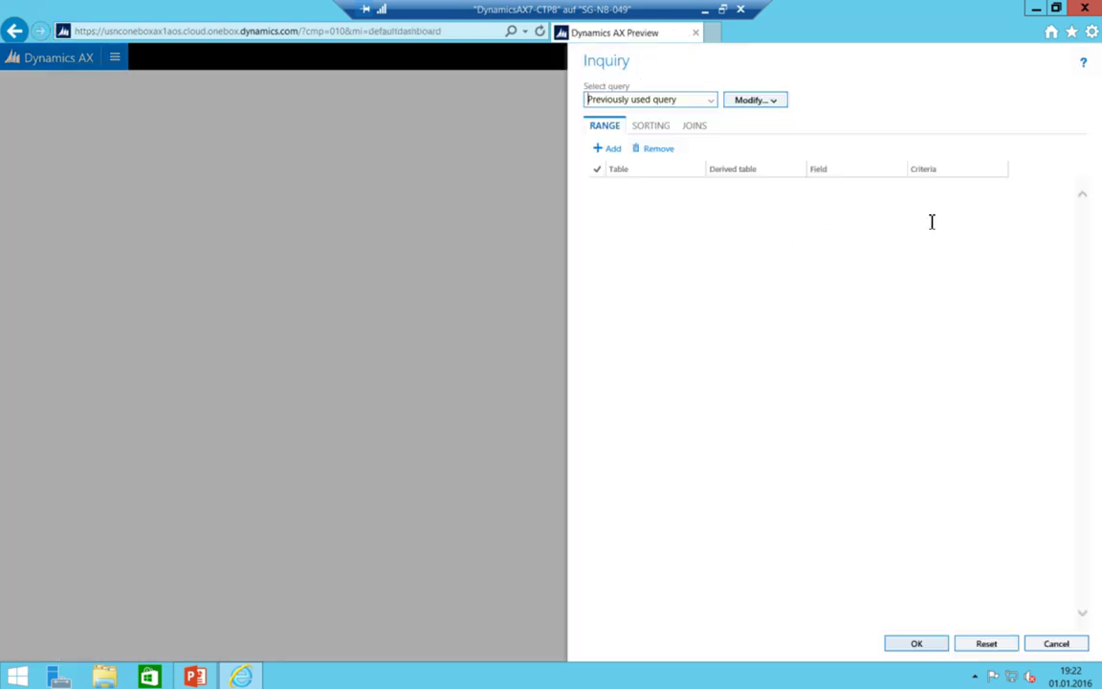
click(998, 203)
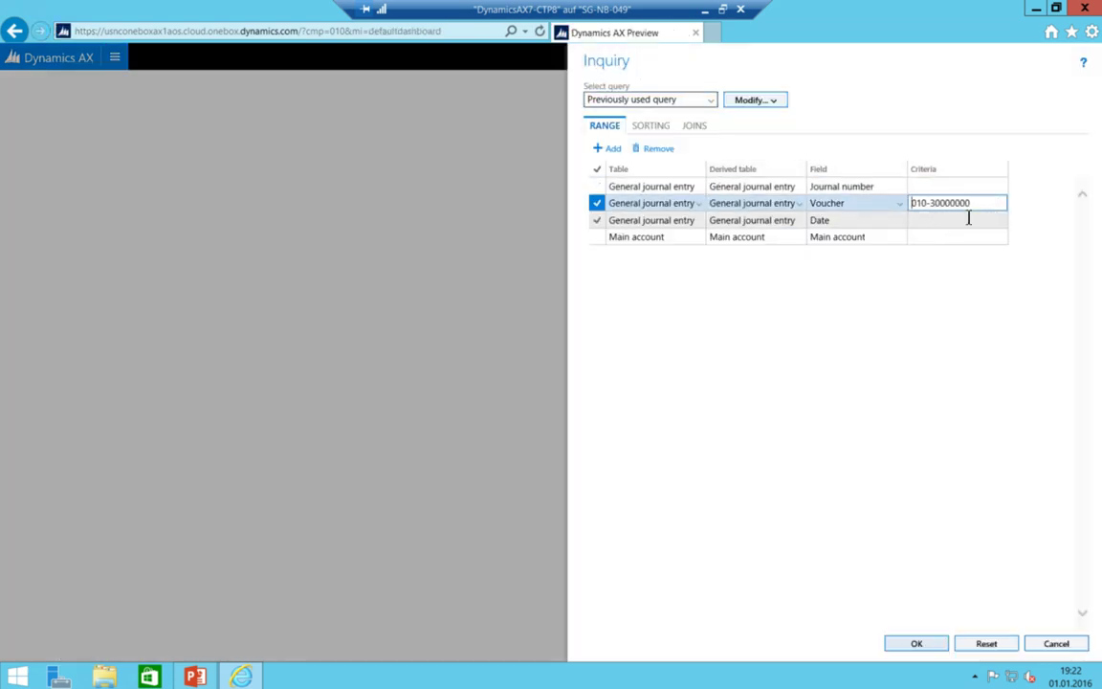
drag(969, 207, 852, 202)
key(BackSpace)
click(914, 645)
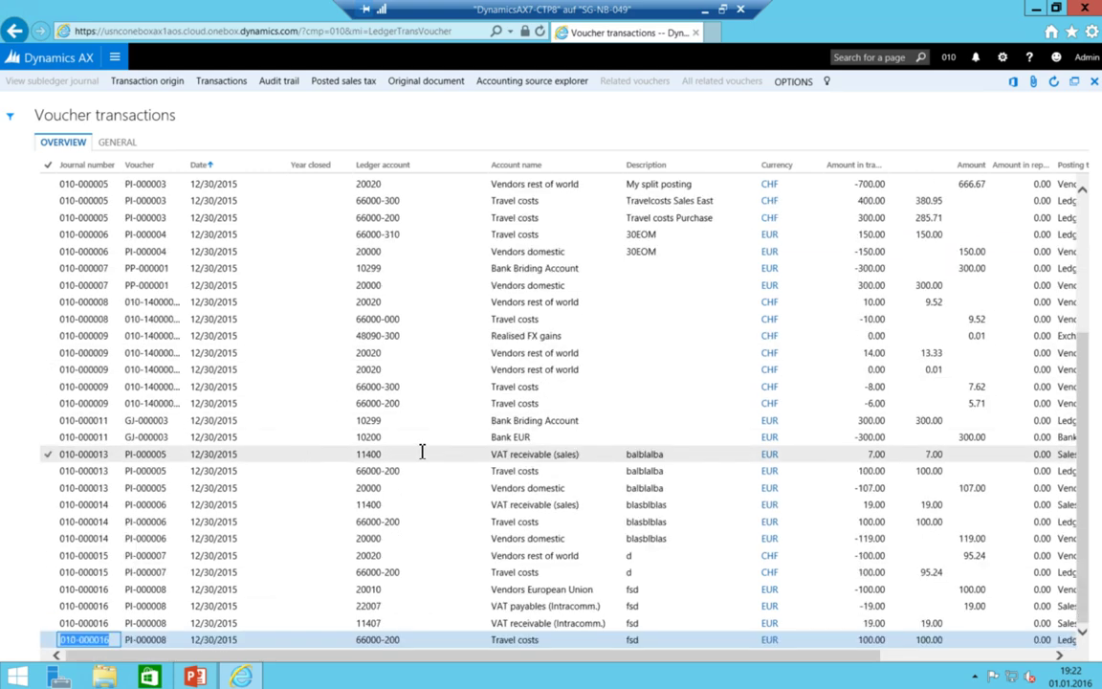
Examine the full list of voucher transactions for the invoice's posting, narrowing the Ledger account column to show the posting types
scroll(230, 620, up, 5)
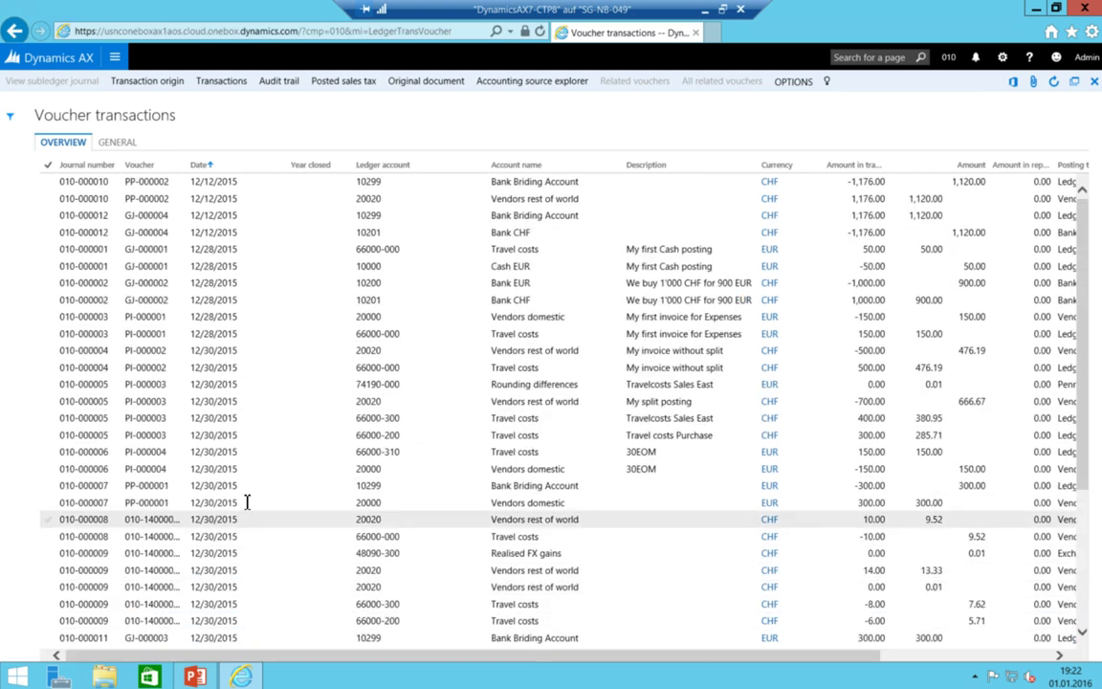
key(ctrl+End)
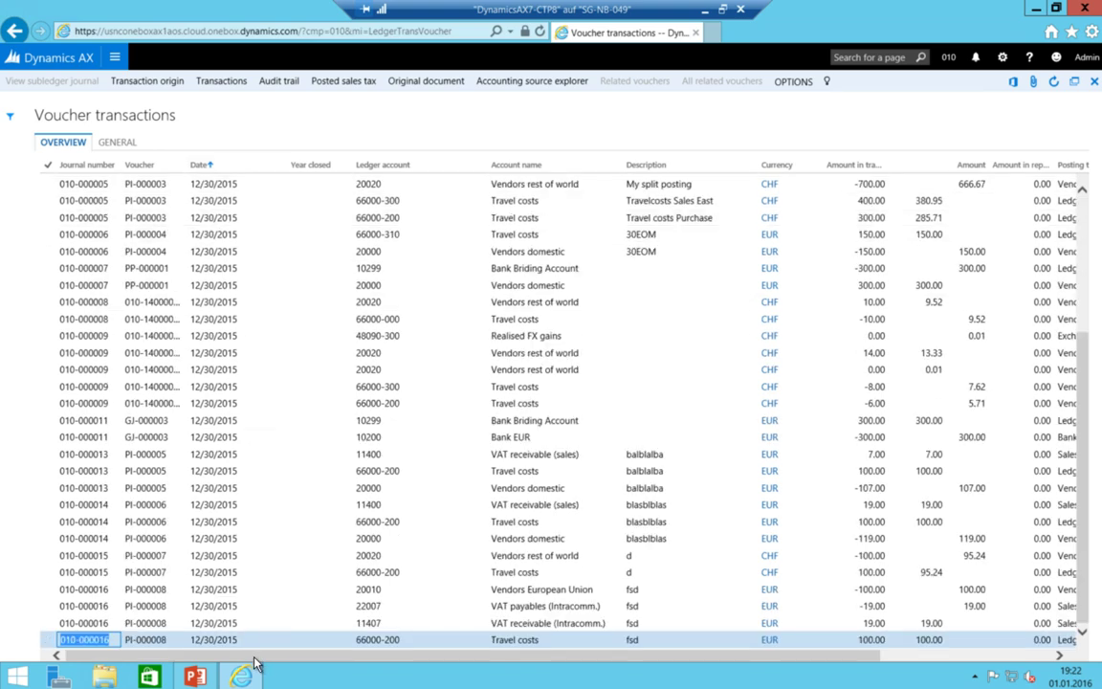
click(899, 655)
click(106, 656)
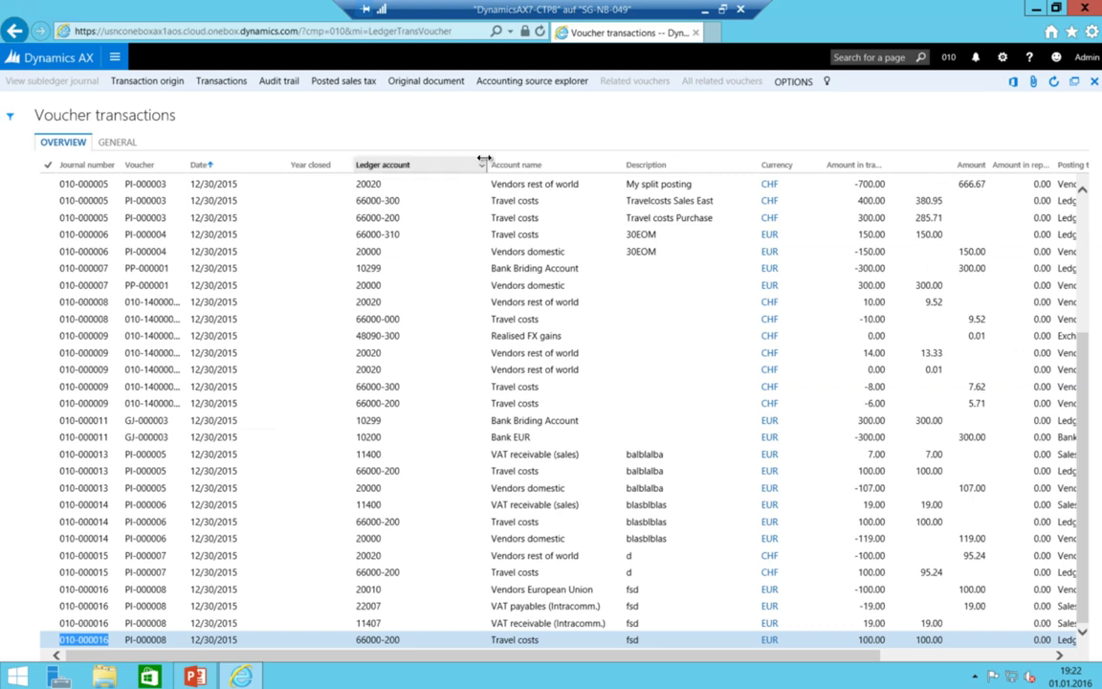
drag(486, 165, 421, 165)
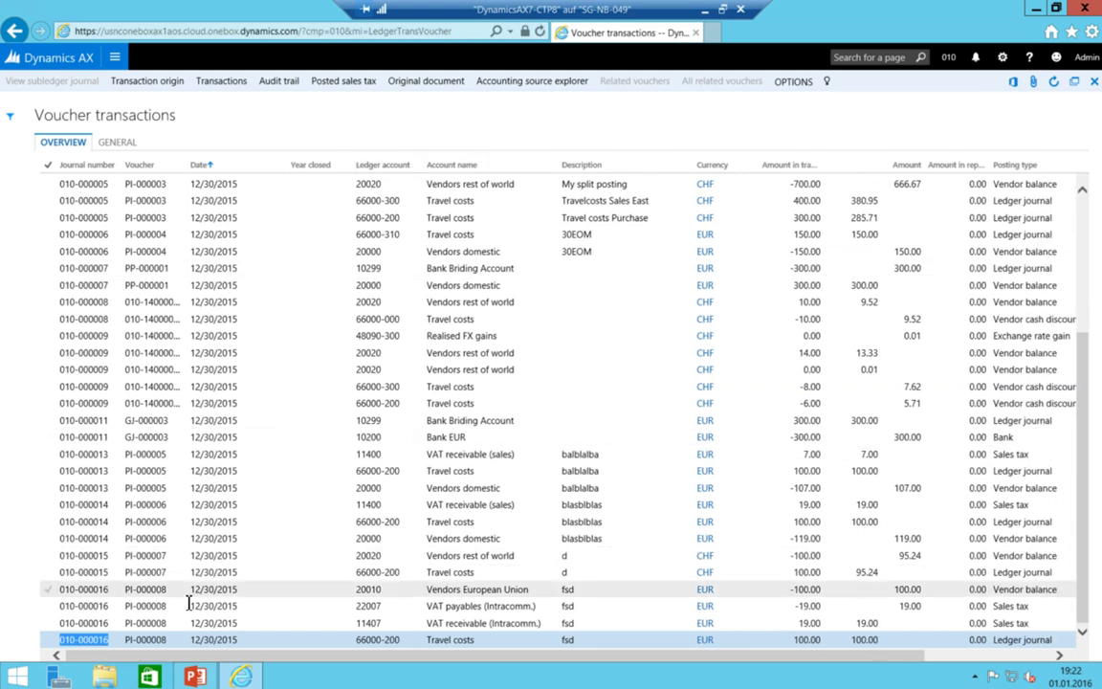
scroll(220, 536, up, 4)
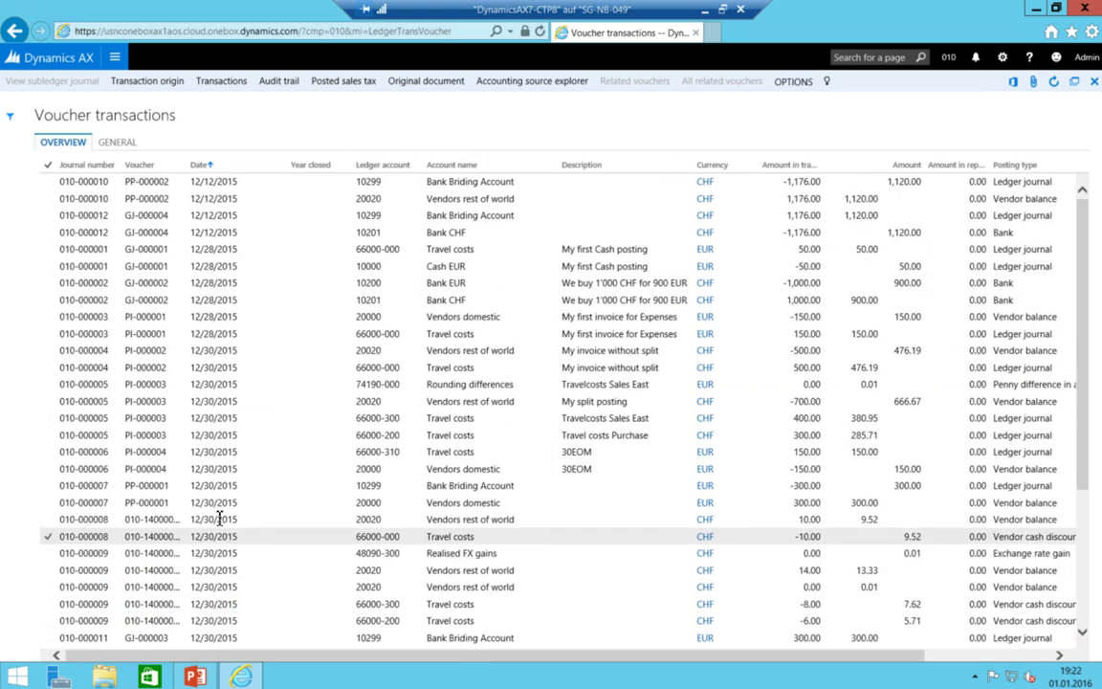
Open the list of all accounts receivable free text invoices and check the invoice's accounting status
click(114, 58)
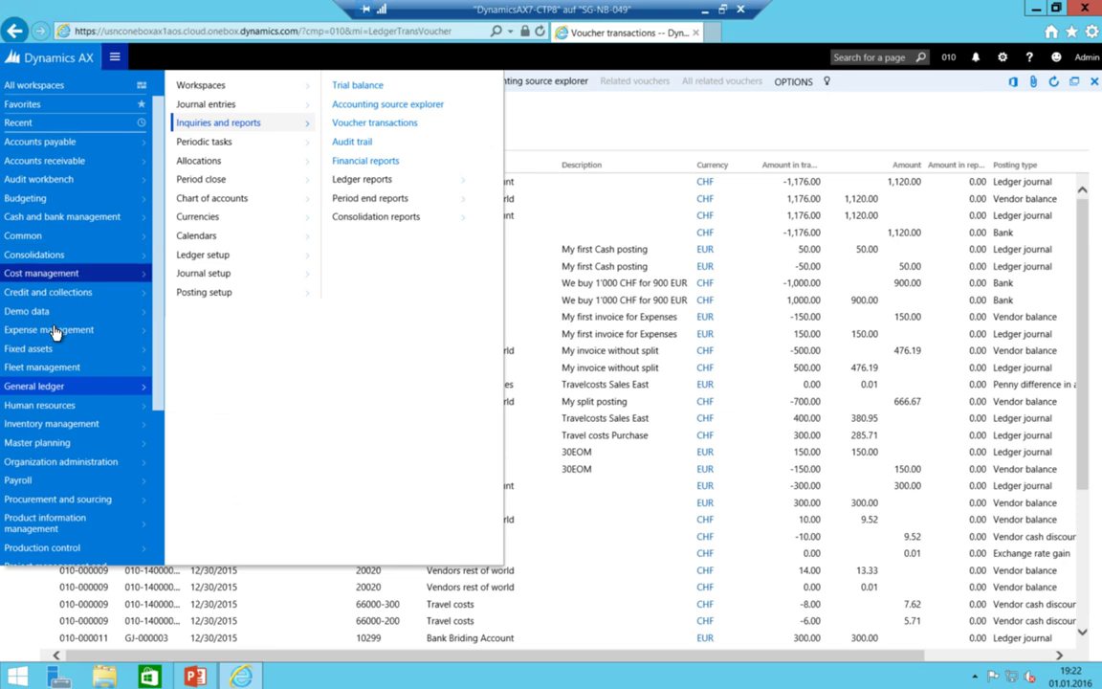
click(52, 162)
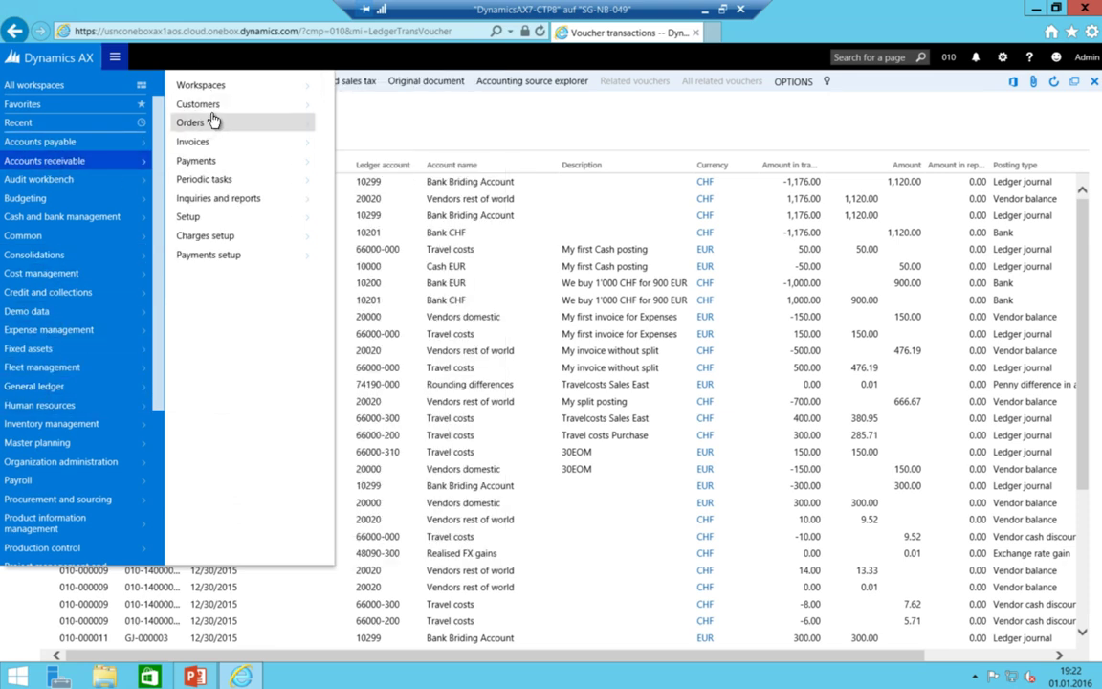
click(192, 142)
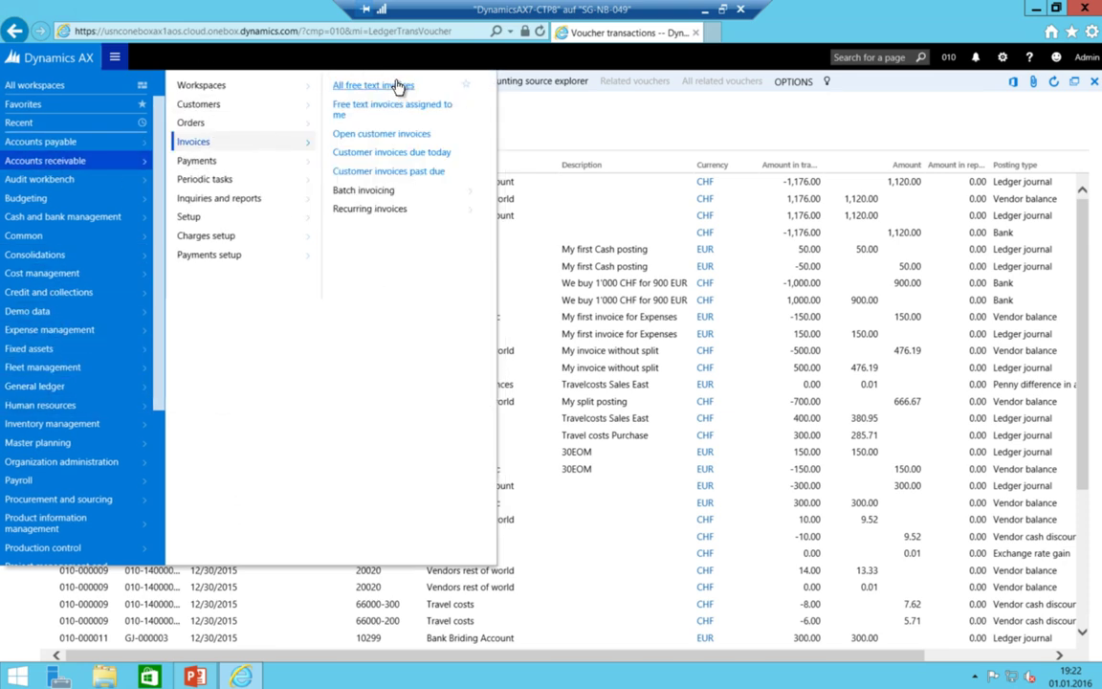
click(358, 84)
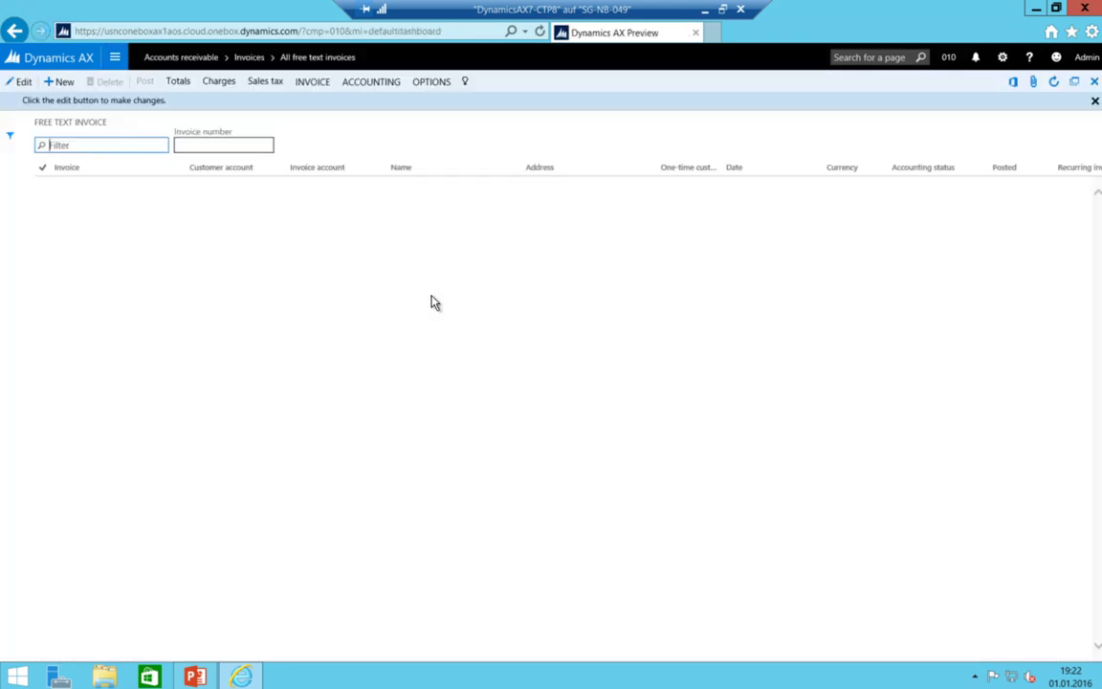
click(944, 185)
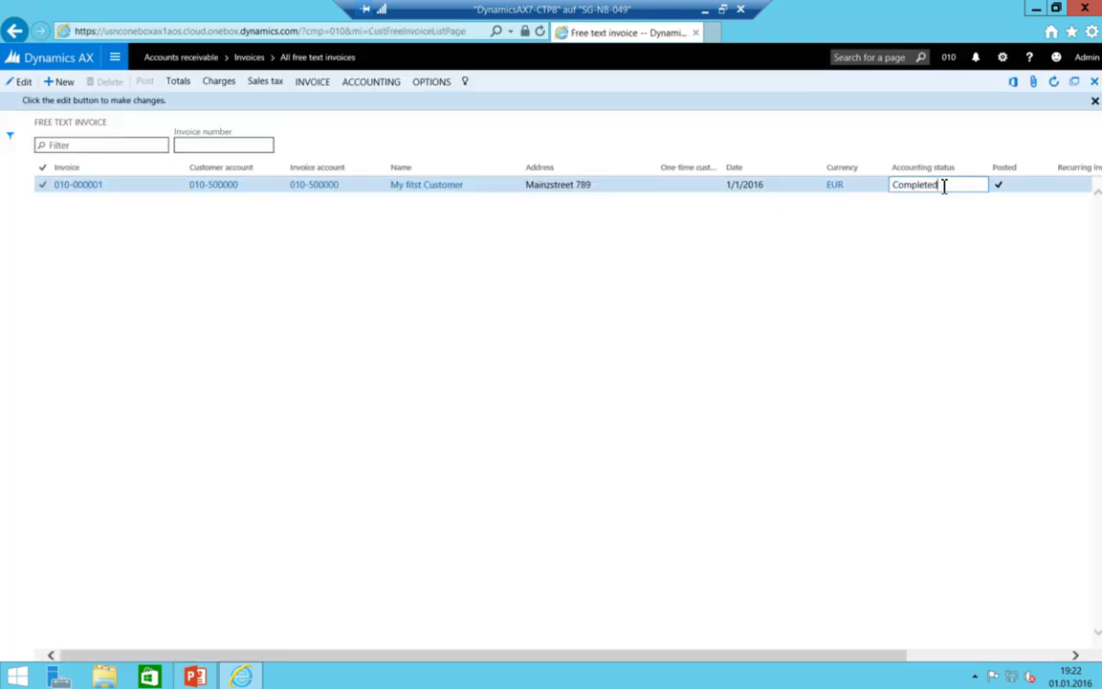
Open the free text invoice's invoice journal and check the voucher transactions of its record
click(379, 91)
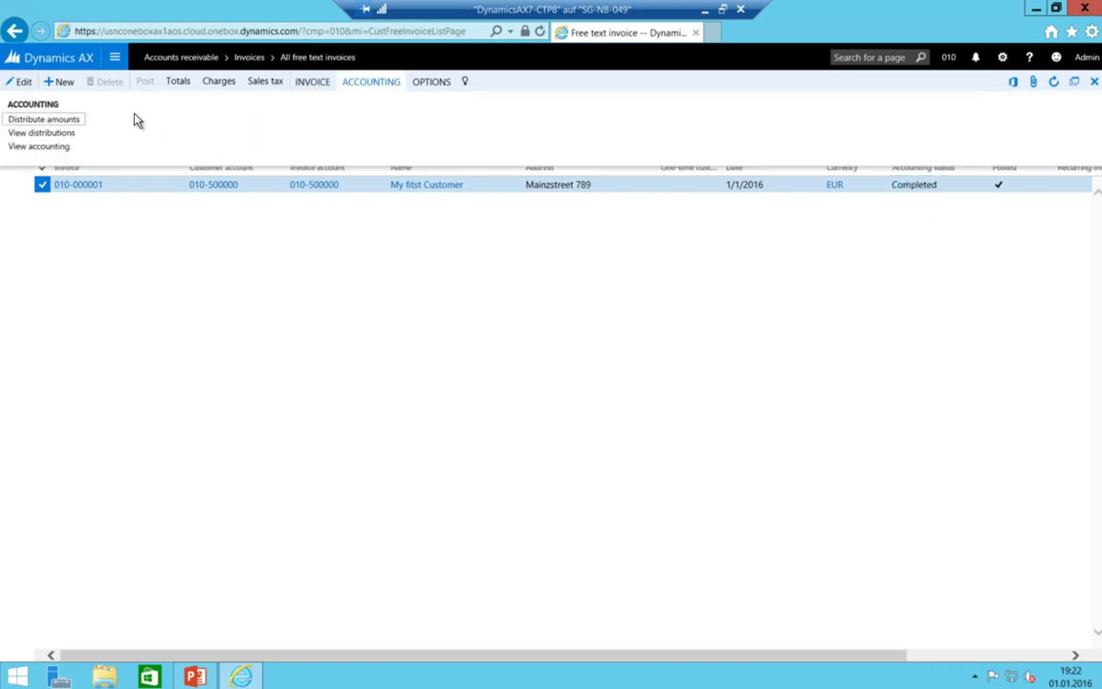
click(313, 85)
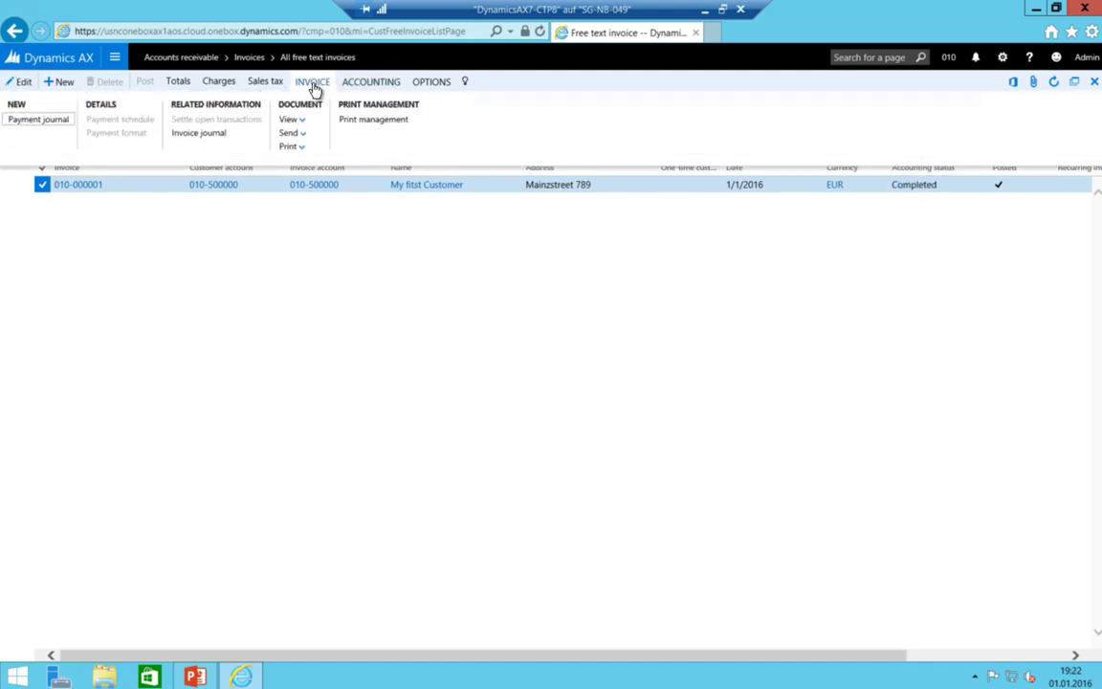
click(215, 140)
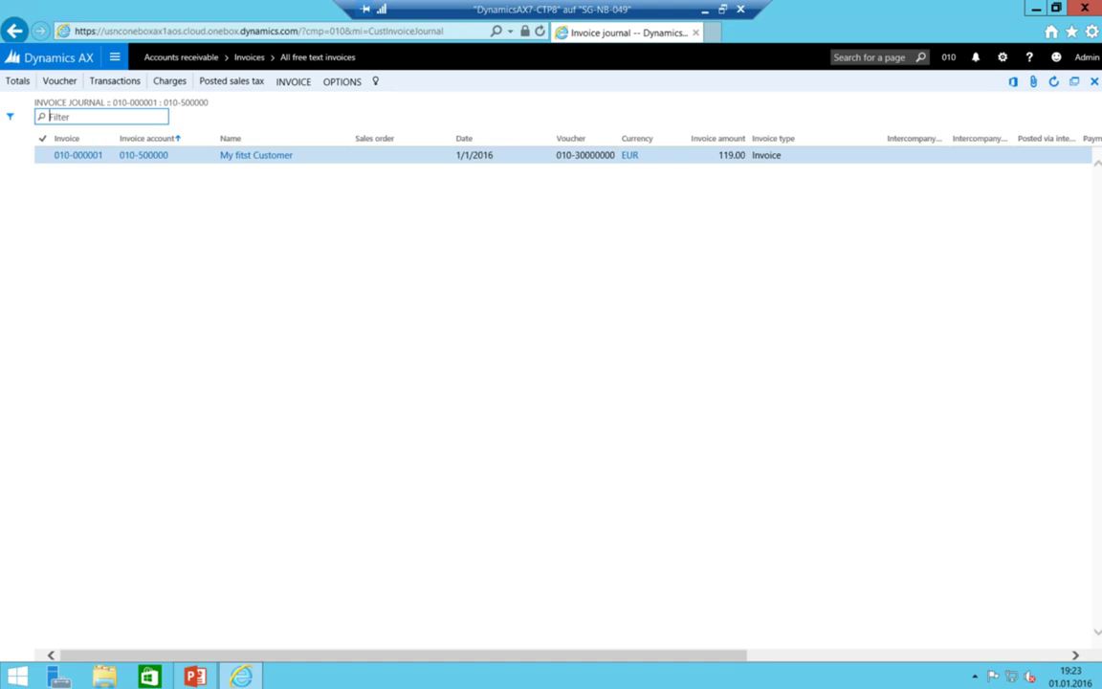
click(61, 83)
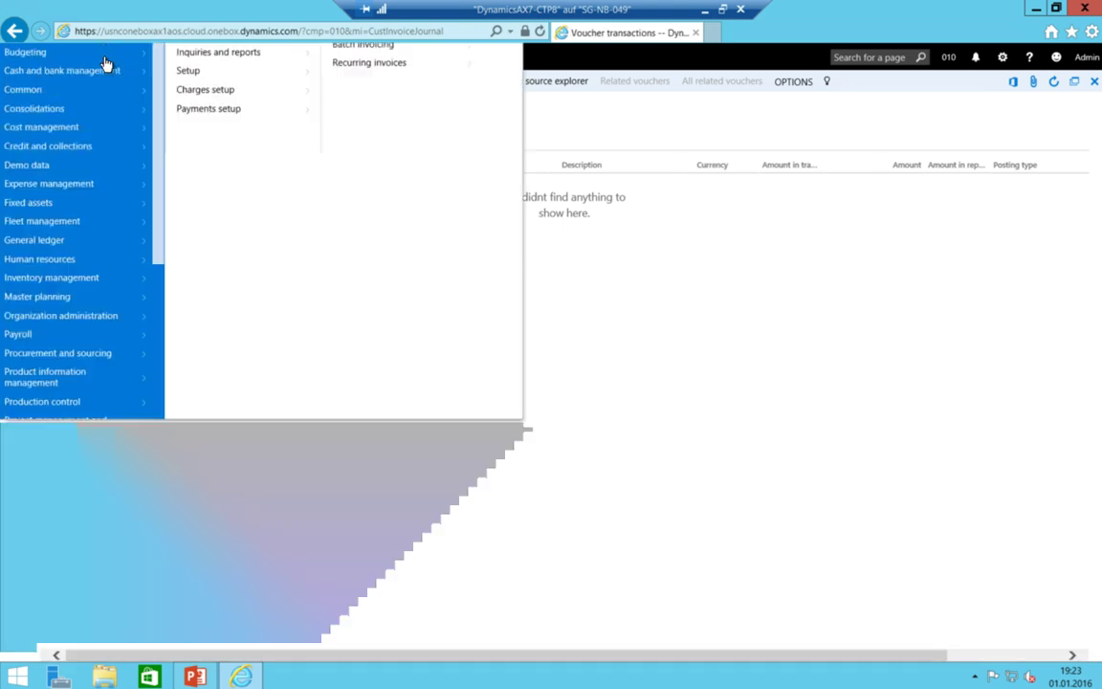
Open the batch transfer rules for subledger journal account entries in the general ledger parameters
click(114, 58)
click(81, 387)
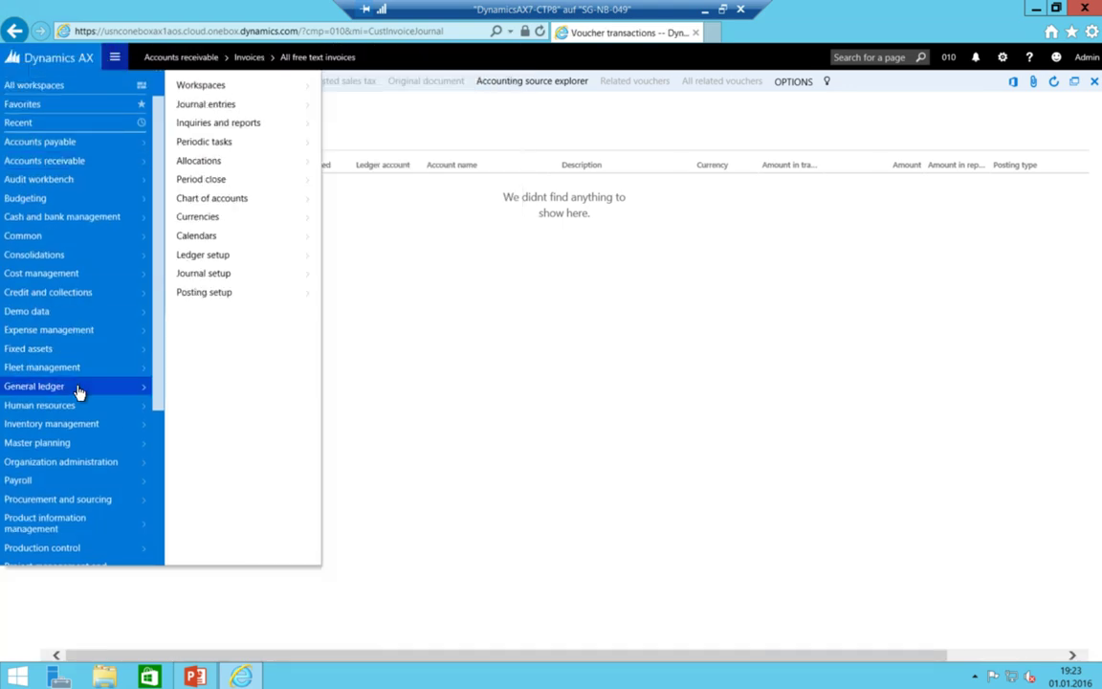
click(285, 255)
click(357, 105)
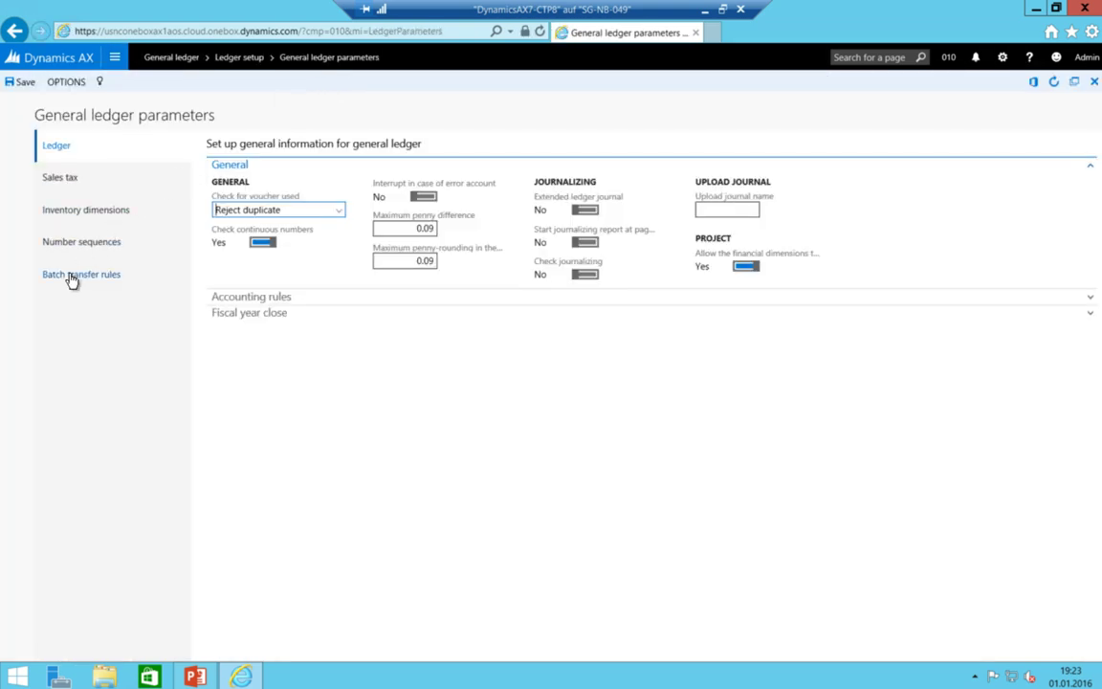
click(71, 278)
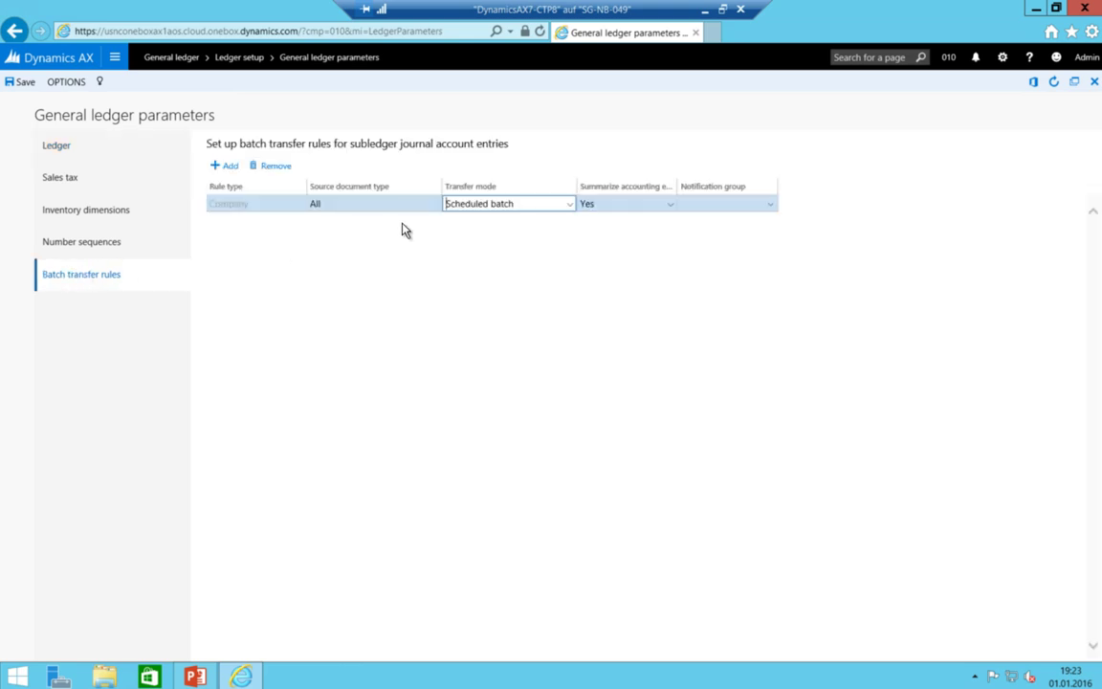
Set the transfer mode of the rule for all source document types to Synchronous, review the available modes, and save the parameters
click(569, 205)
click(479, 222)
click(541, 203)
click(546, 202)
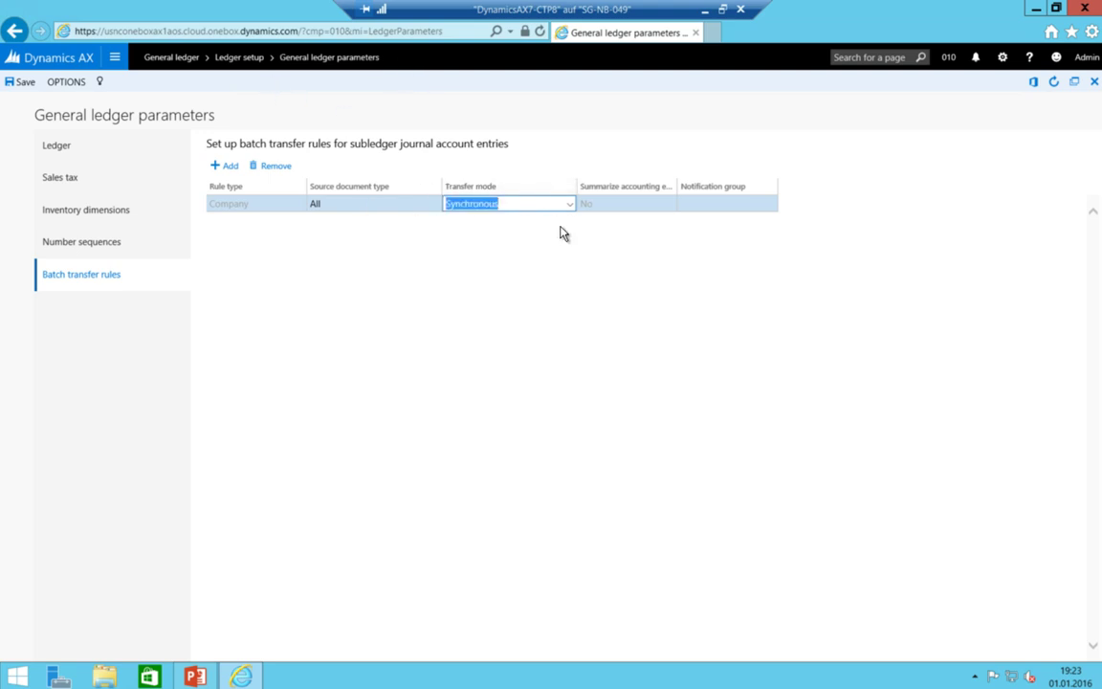
click(567, 208)
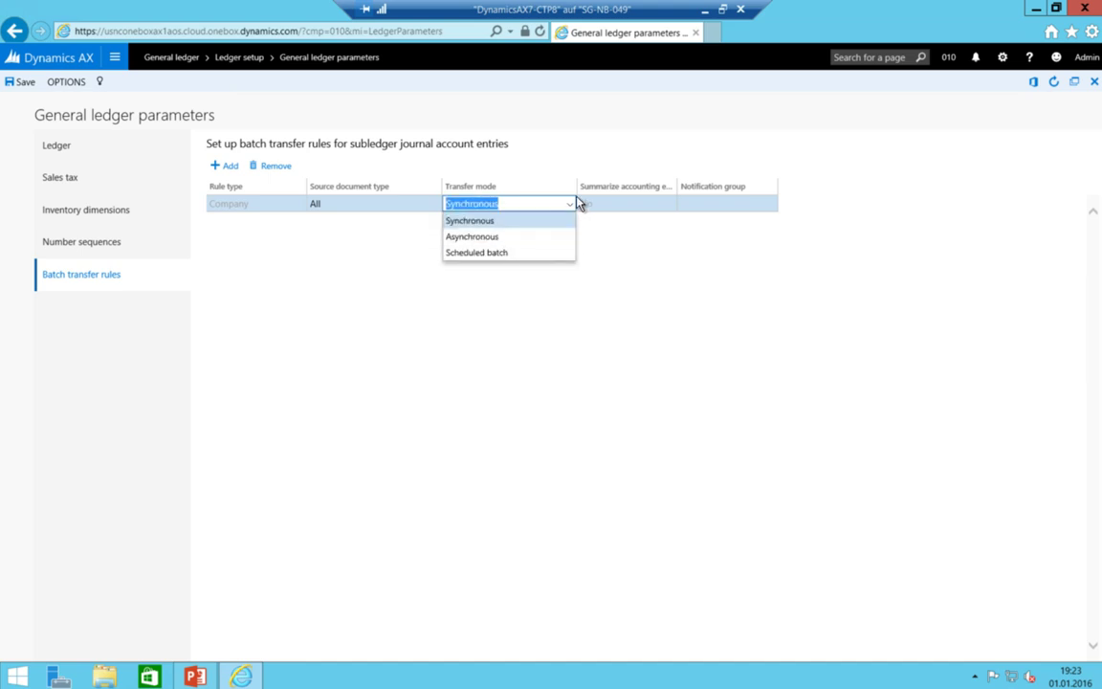
click(552, 175)
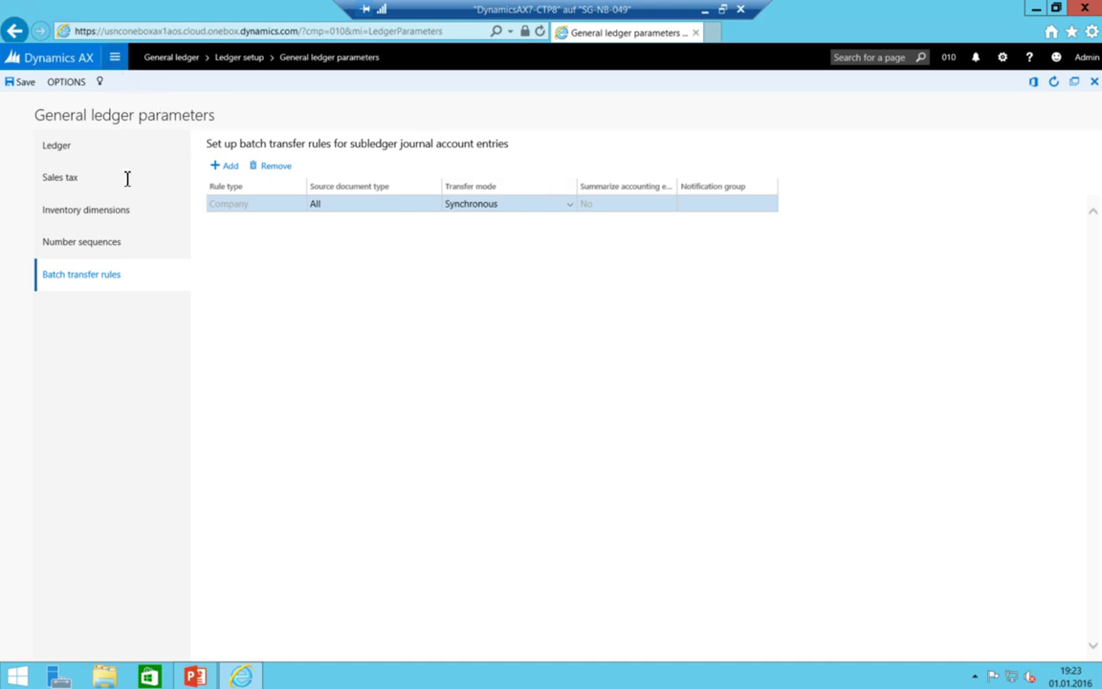
click(27, 86)
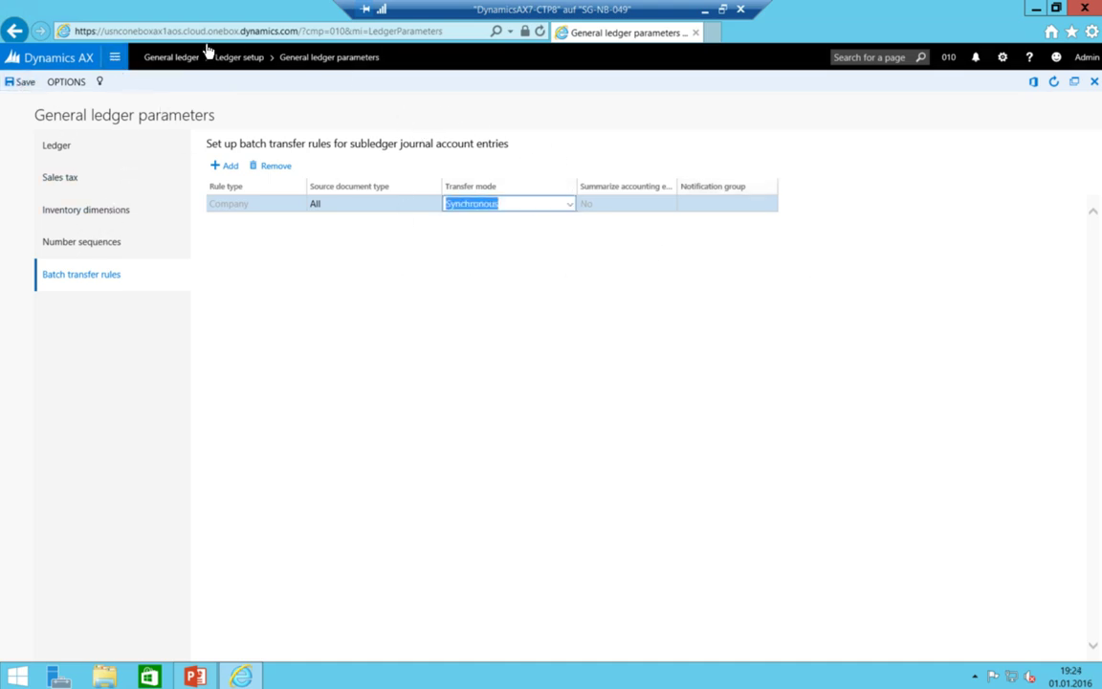
Run the batch transfer for subledger journals with source document type Free text invoice, fiscal year 2016 and Period 1
click(114, 57)
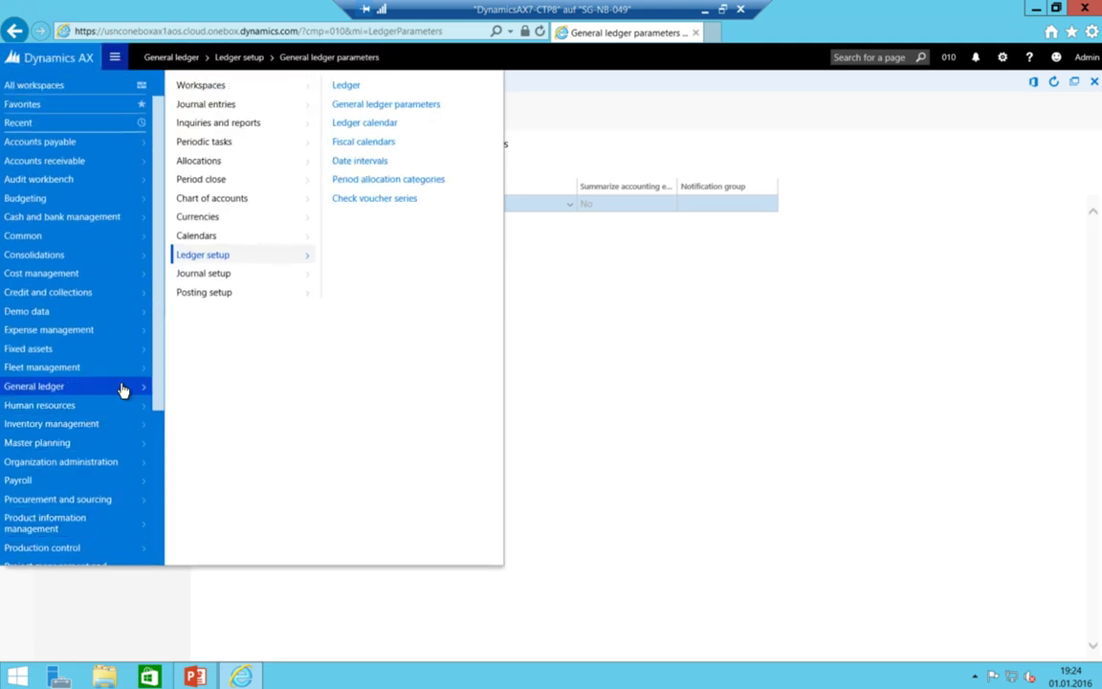
click(222, 144)
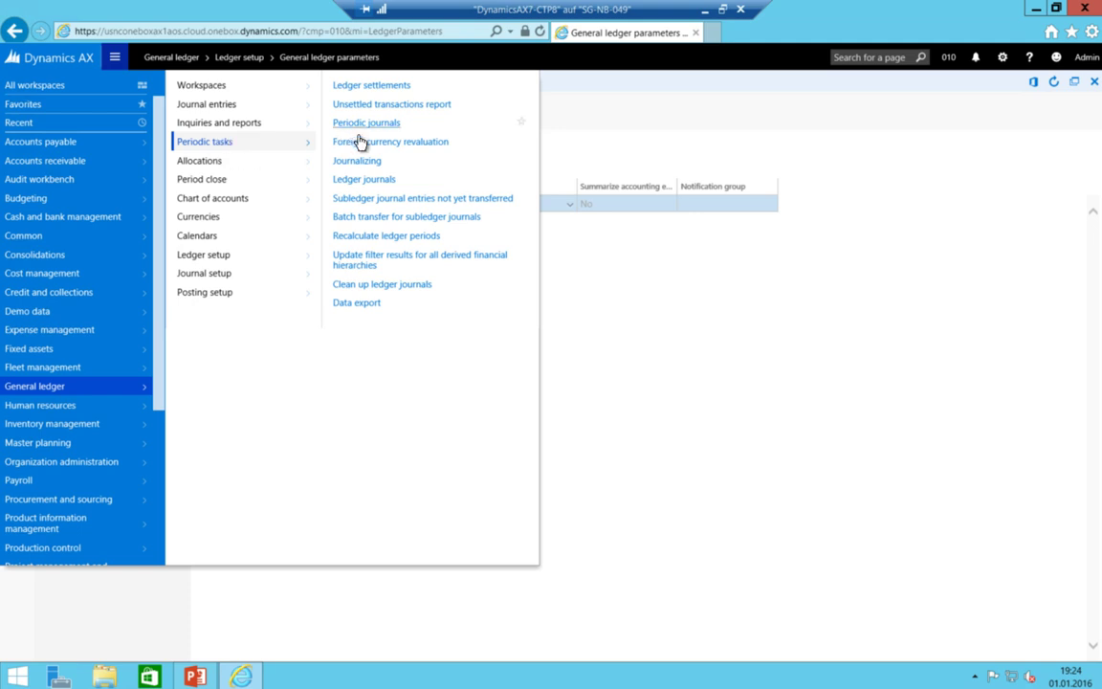
click(418, 226)
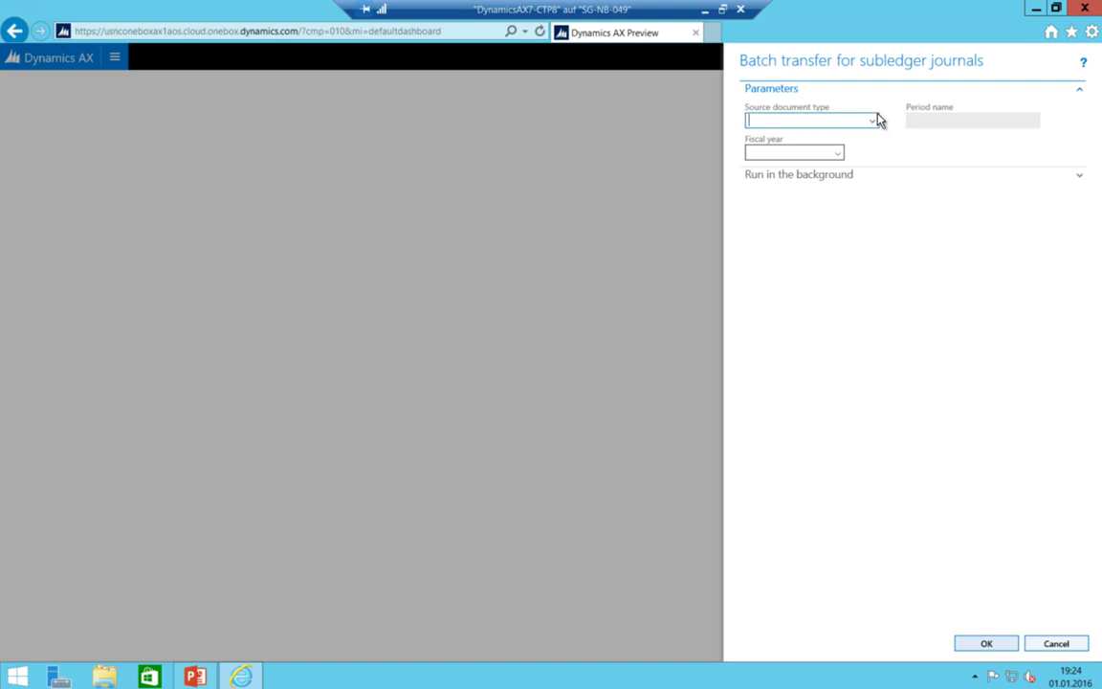
click(869, 121)
click(869, 122)
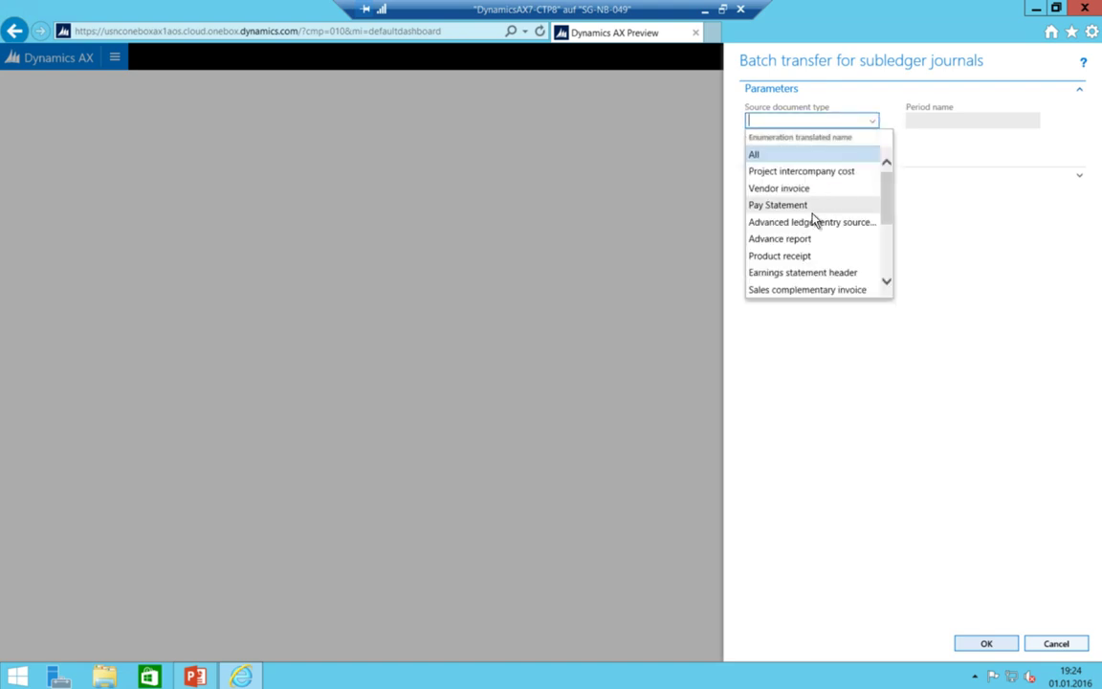
scroll(818, 218, down, 3)
click(800, 222)
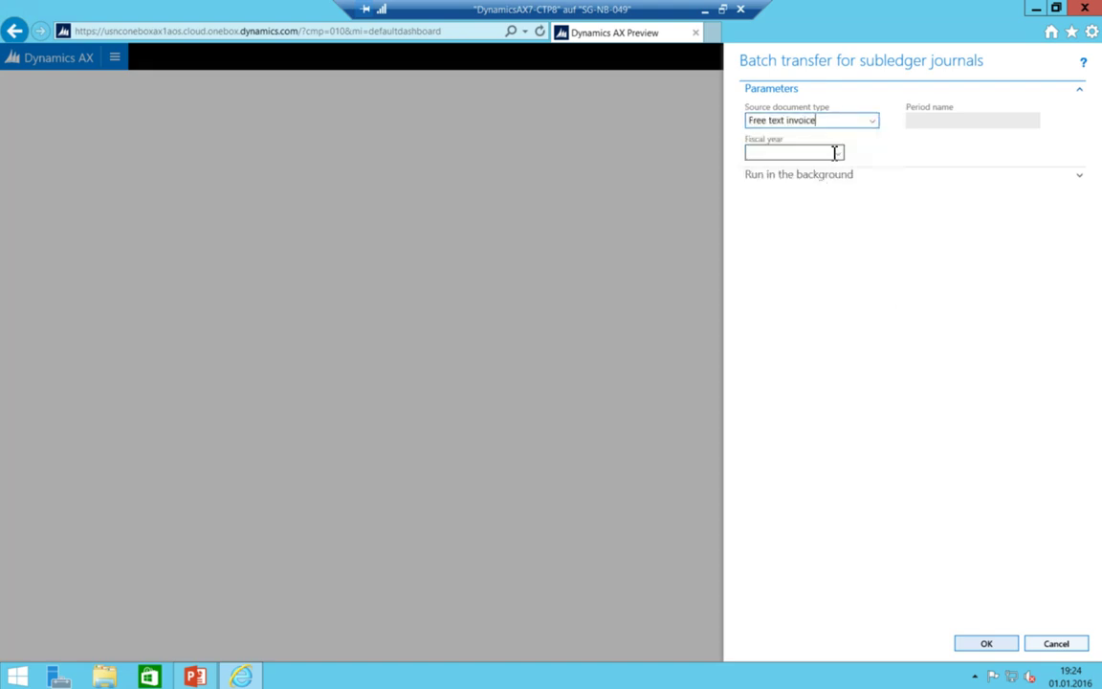
click(838, 154)
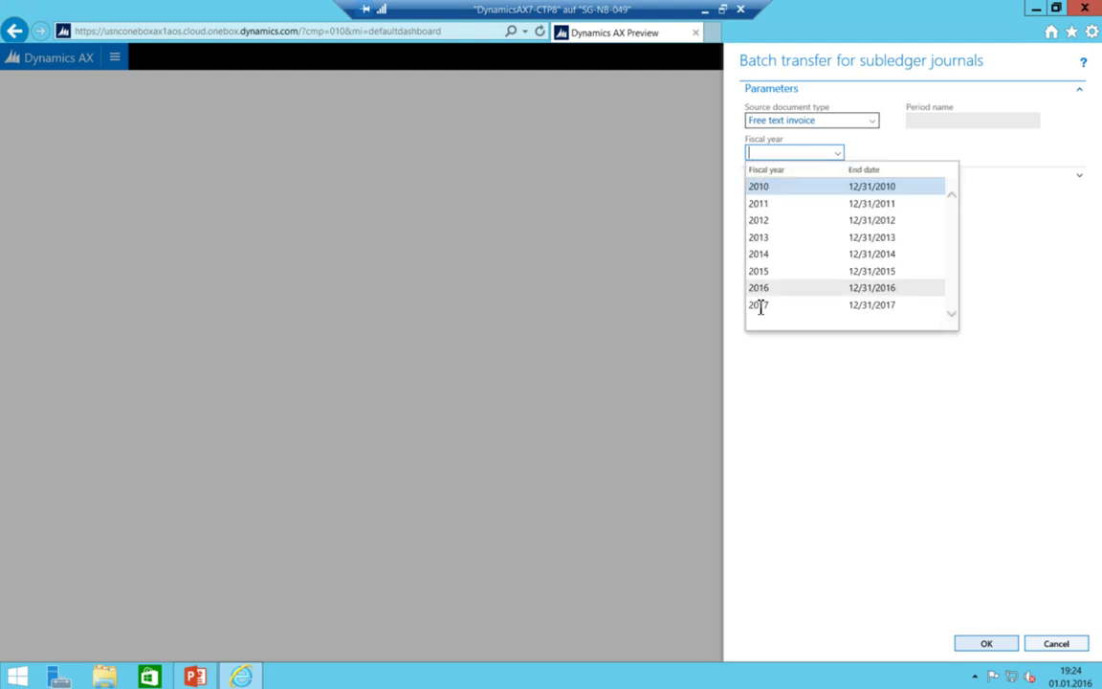
click(761, 289)
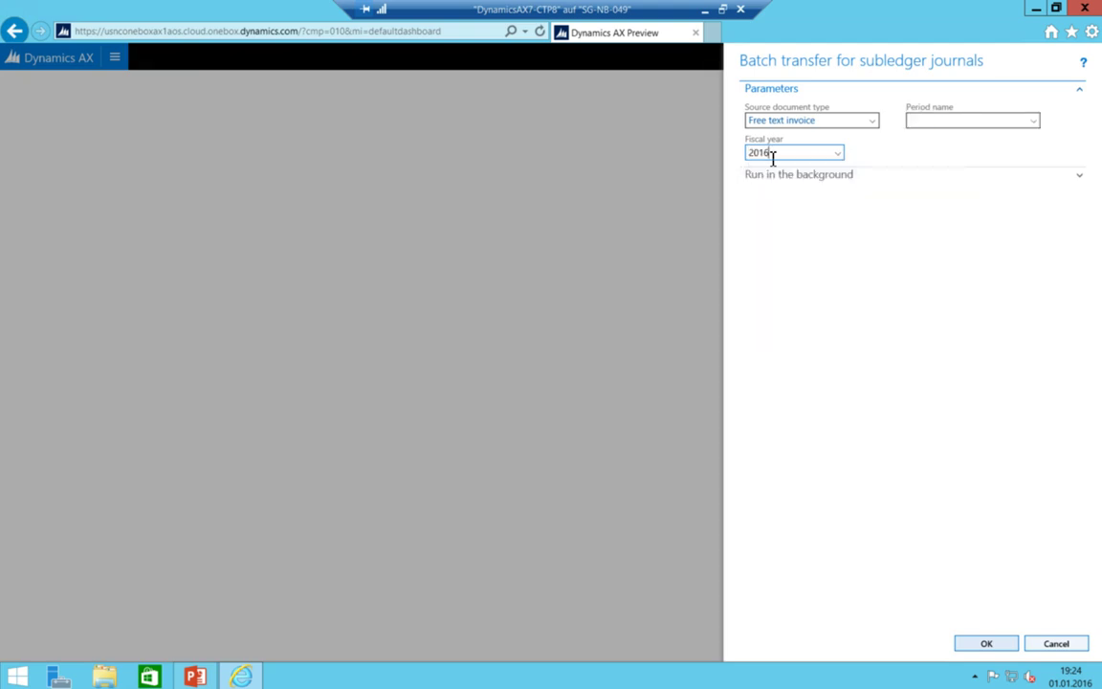
click(1032, 120)
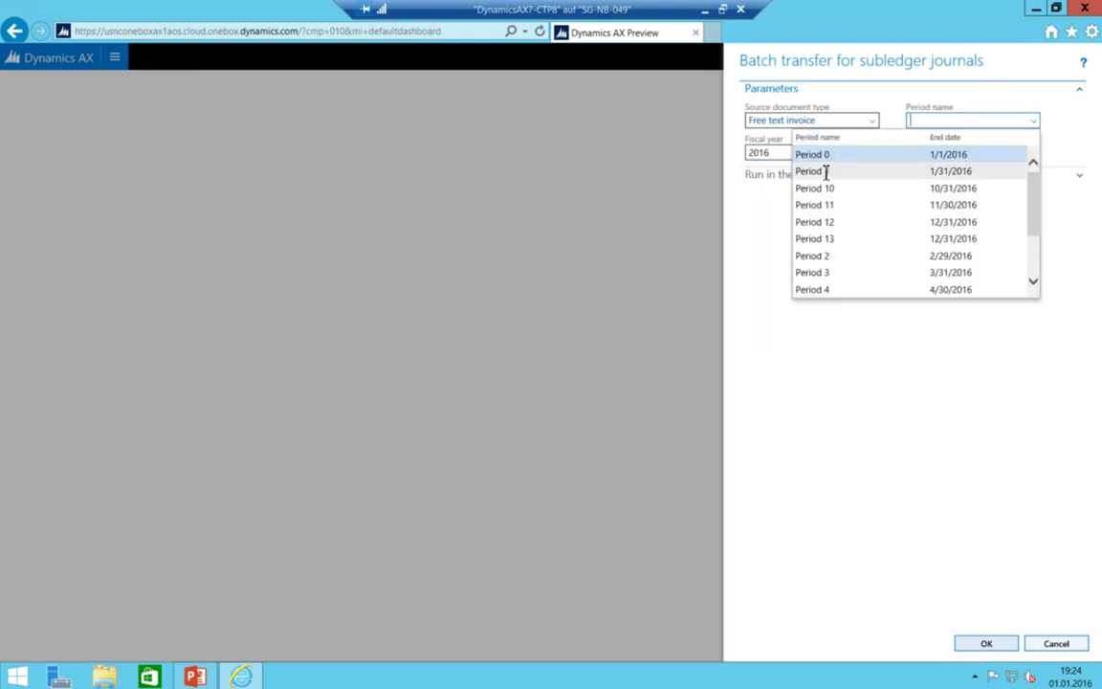
click(825, 172)
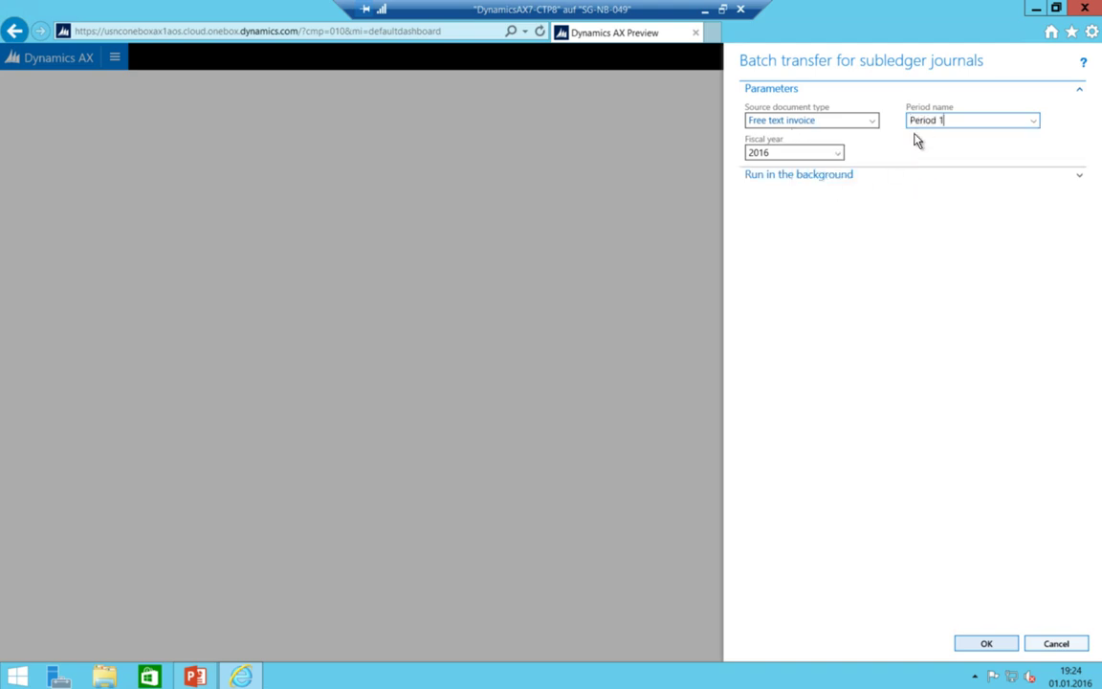
click(986, 644)
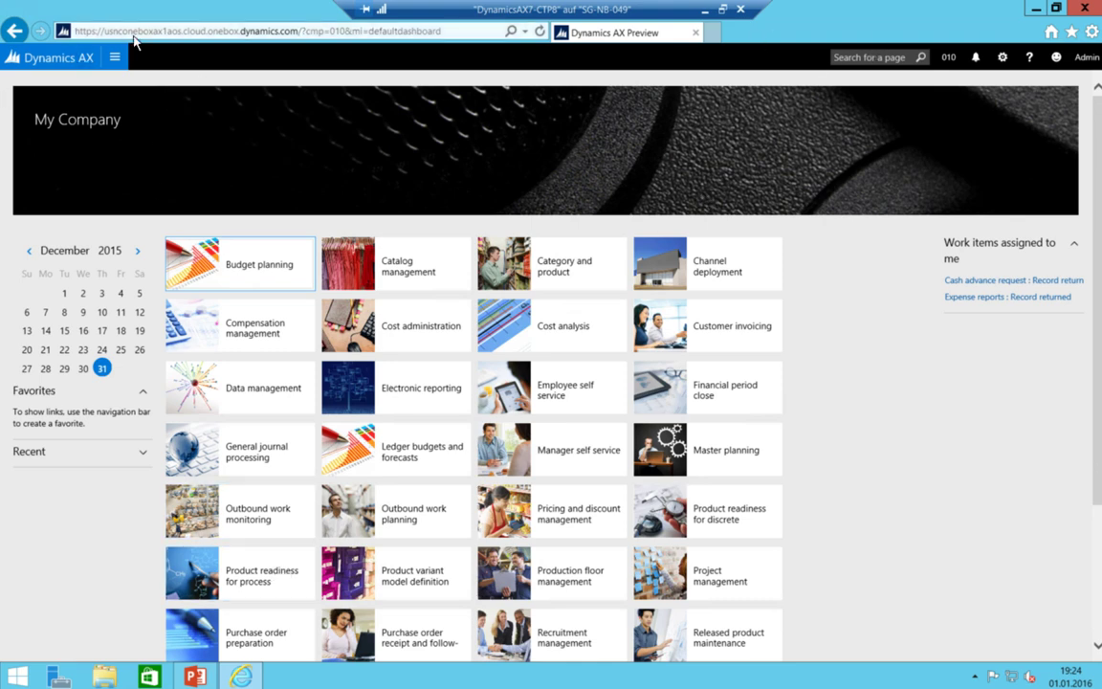
Open the list of all free text invoices in accounts receivable to recheck the invoice's accounting status
click(114, 56)
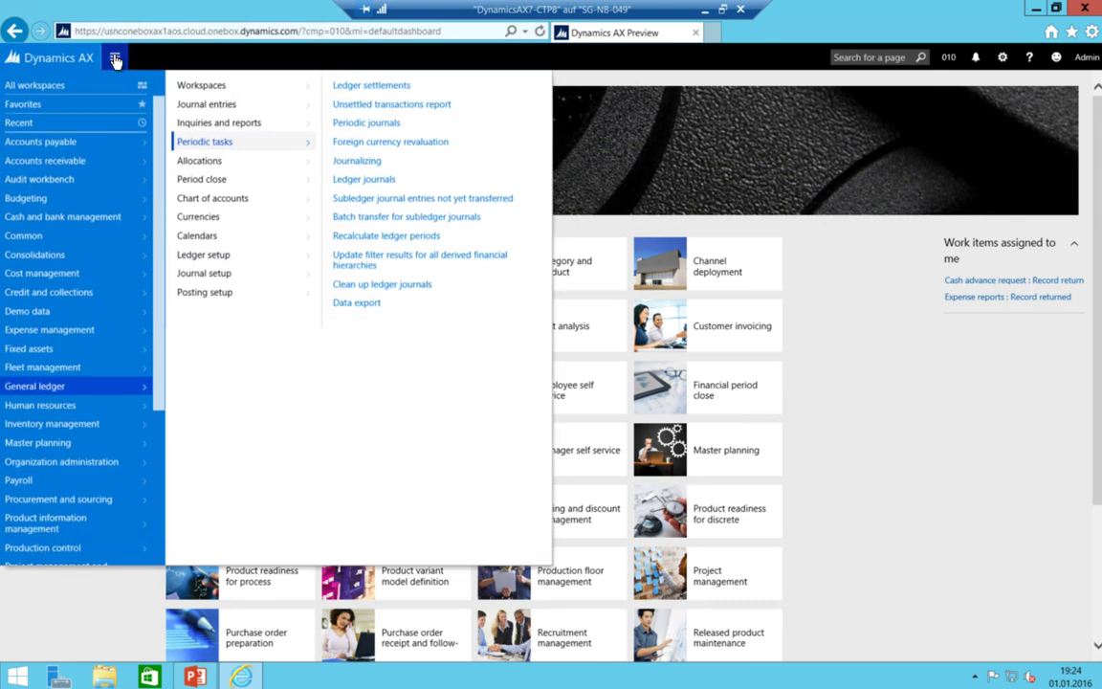
click(73, 160)
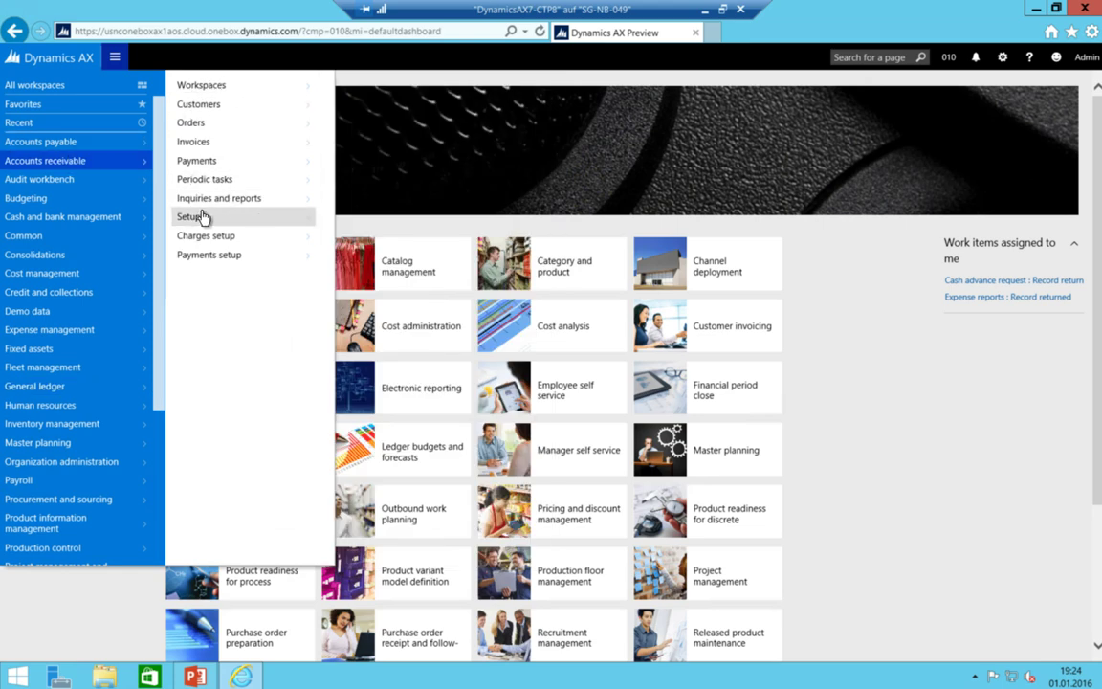
click(206, 143)
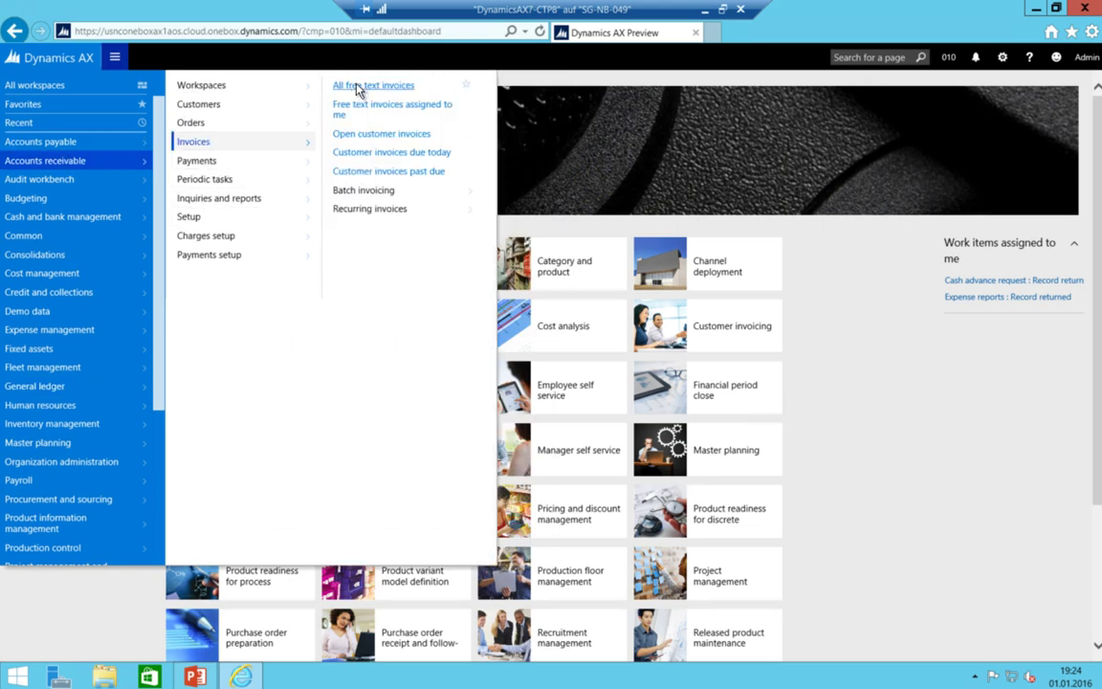
click(361, 87)
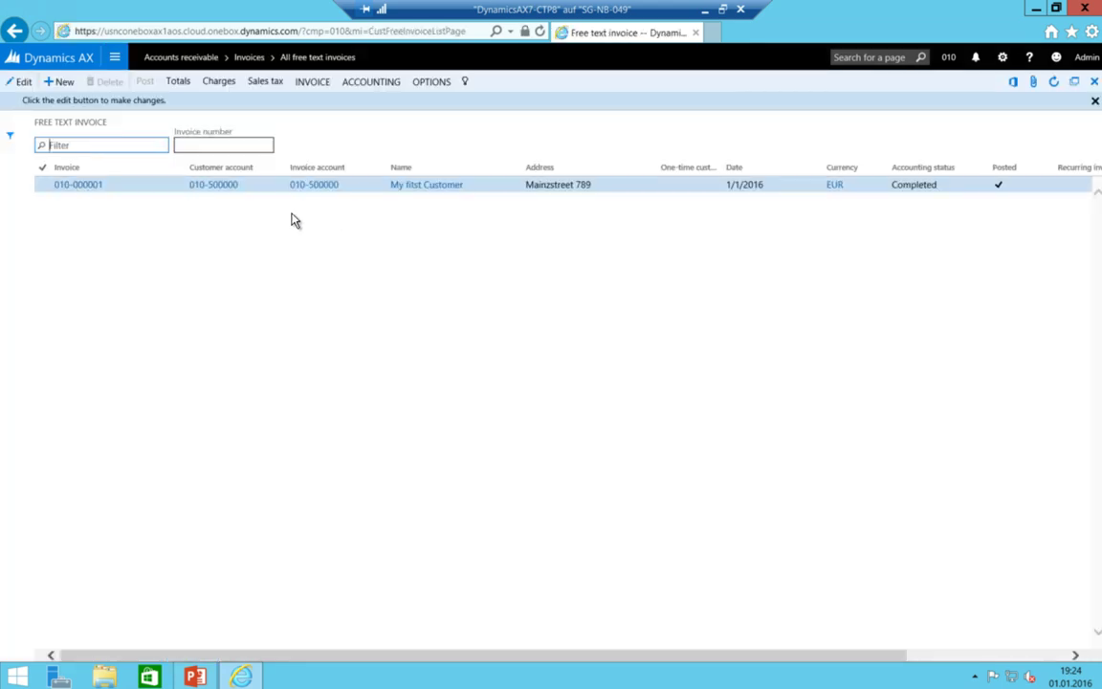
Open the voucher transactions from the posted free text invoice's invoice journal
click(313, 82)
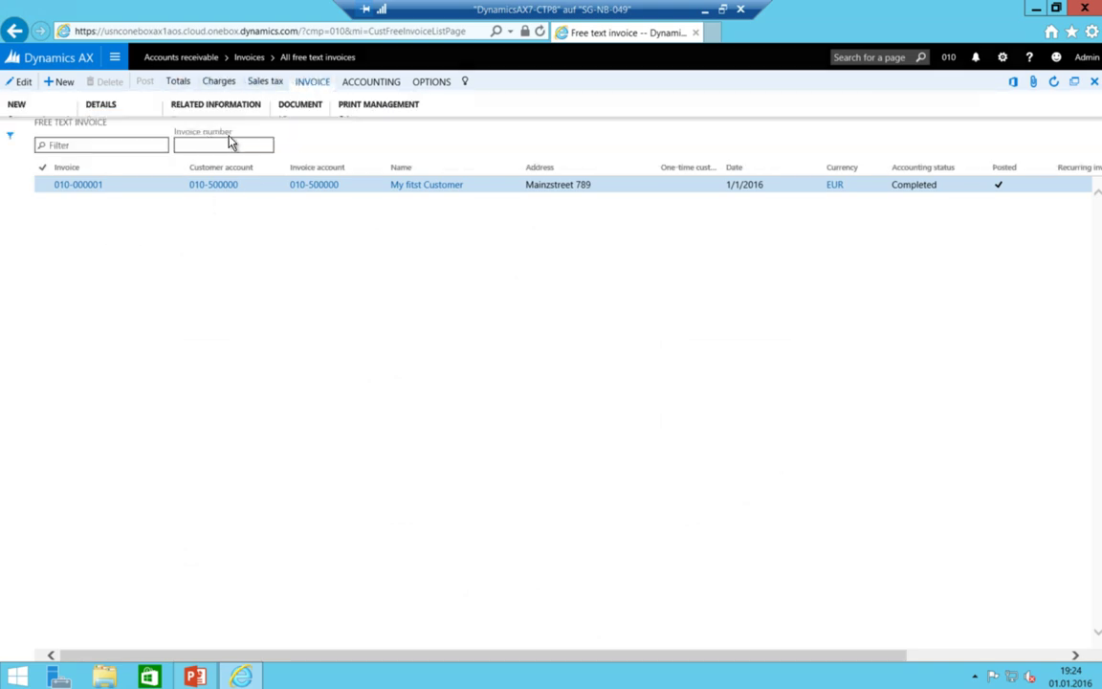
click(350, 184)
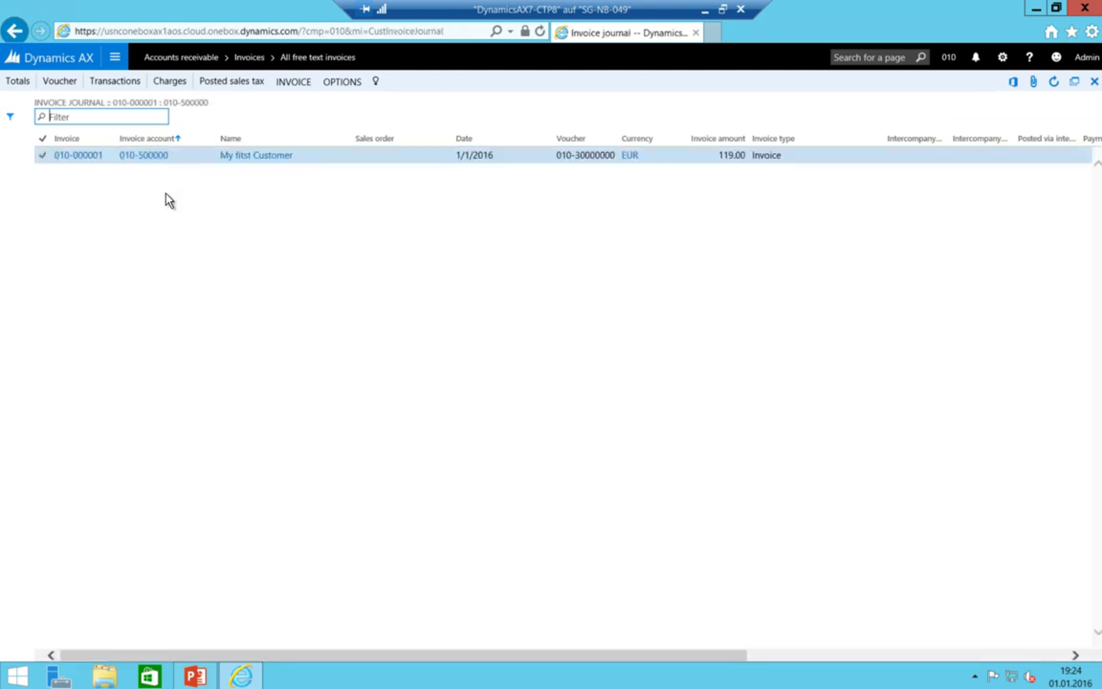
click(60, 84)
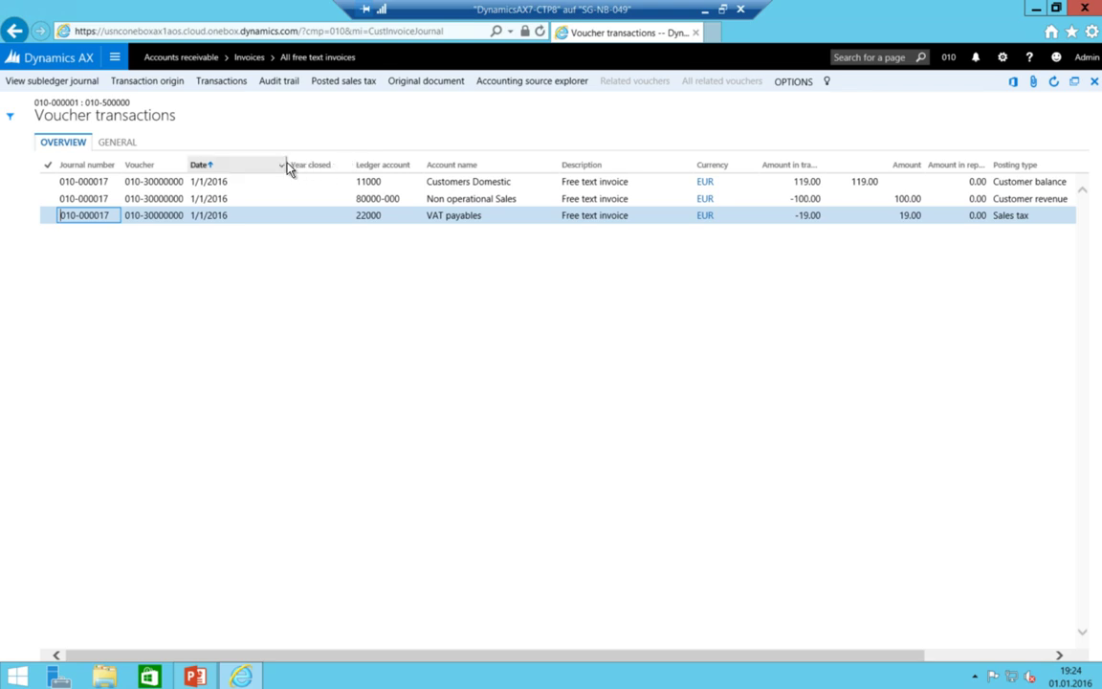
Narrow the Date and Description columns, and review each voucher line's account and amounts, including the account segments of the Non operational Sales line
drag(275, 170, 248, 169)
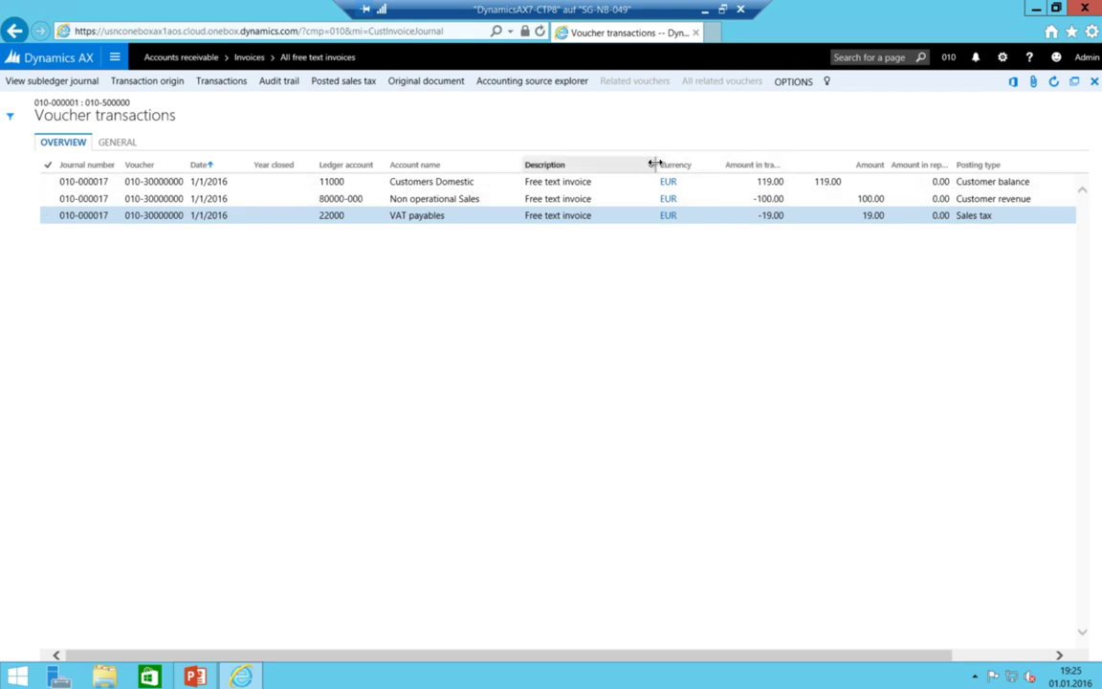
mouse_move(654, 164)
mouse_down()
mouse_move(614, 165)
mouse_move(656, 164)
mouse_up()
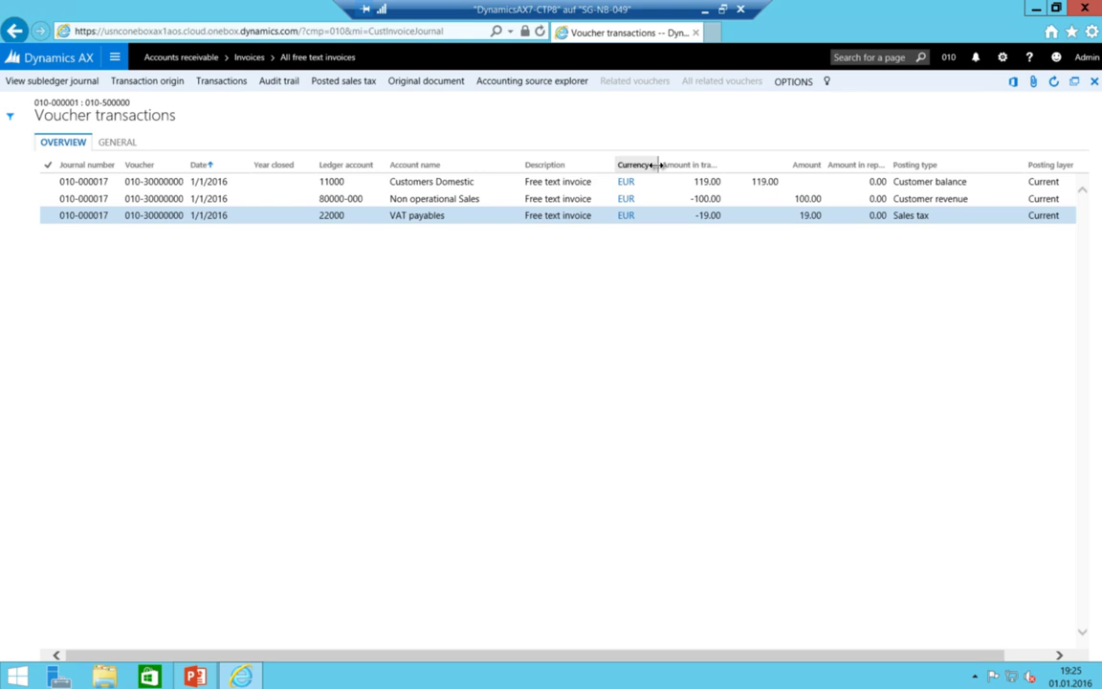
click(443, 198)
click(441, 181)
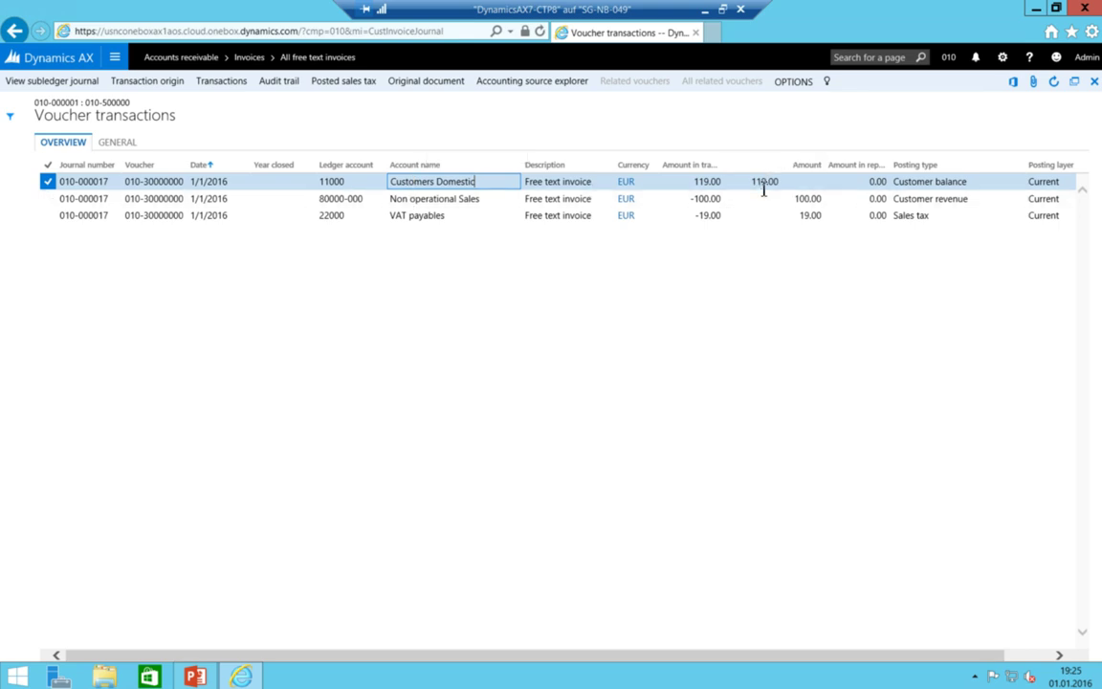
click(447, 199)
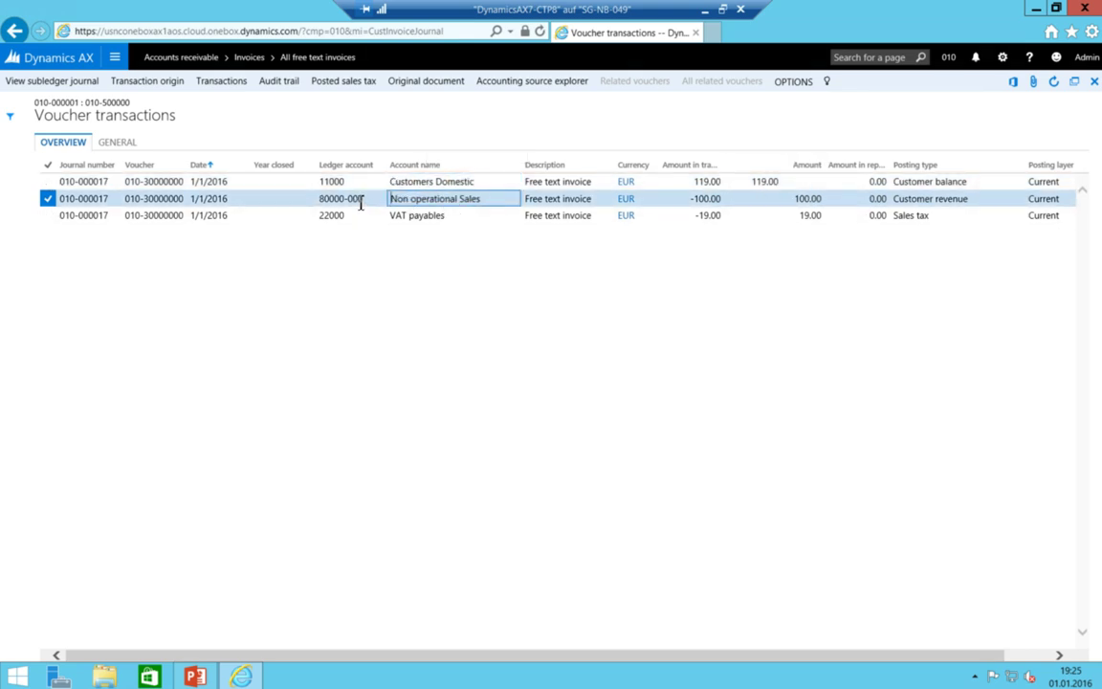
mouse_move(359, 208)
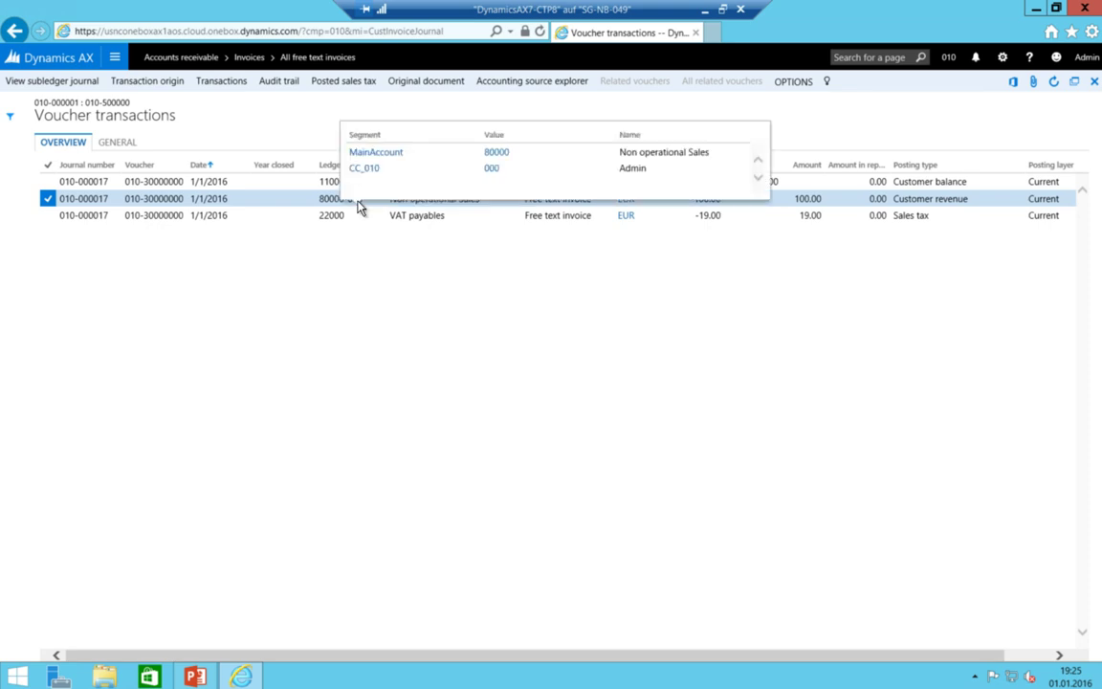
click(408, 216)
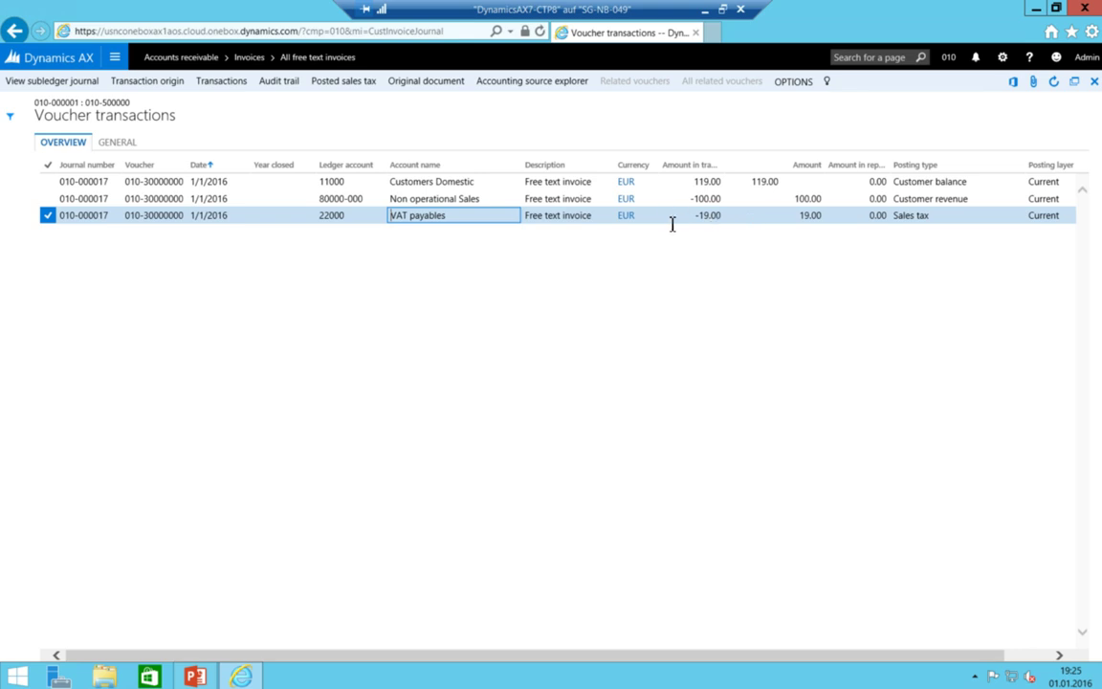
Check the posted sales tax of the VAT payables line and return to the voucher transactions
click(315, 76)
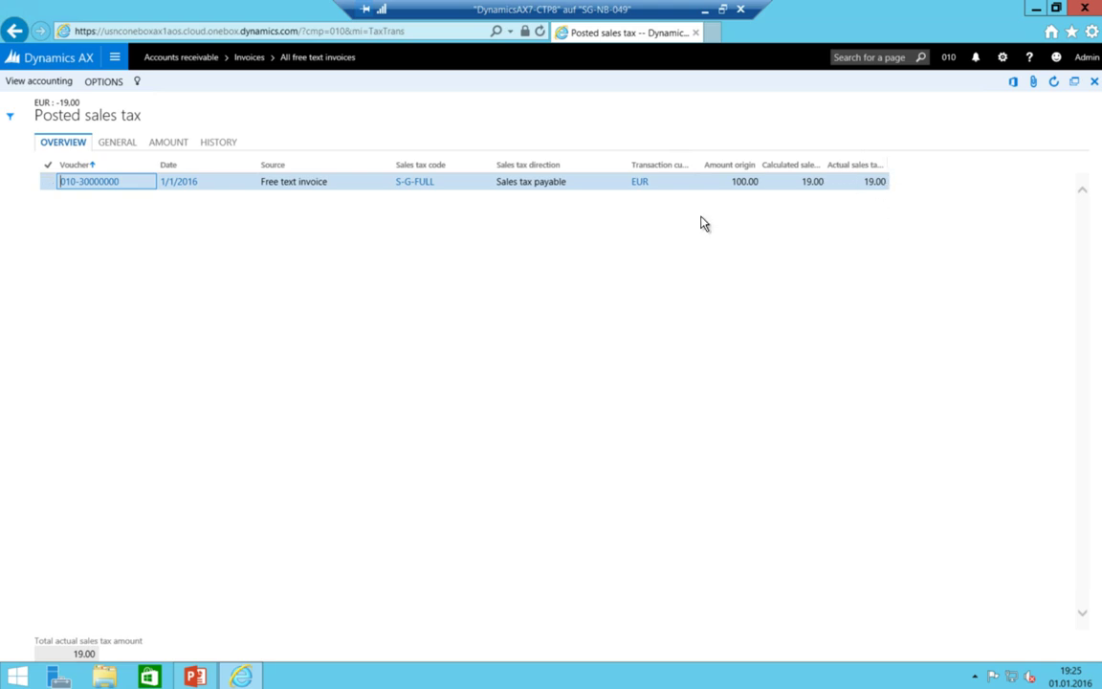
click(115, 60)
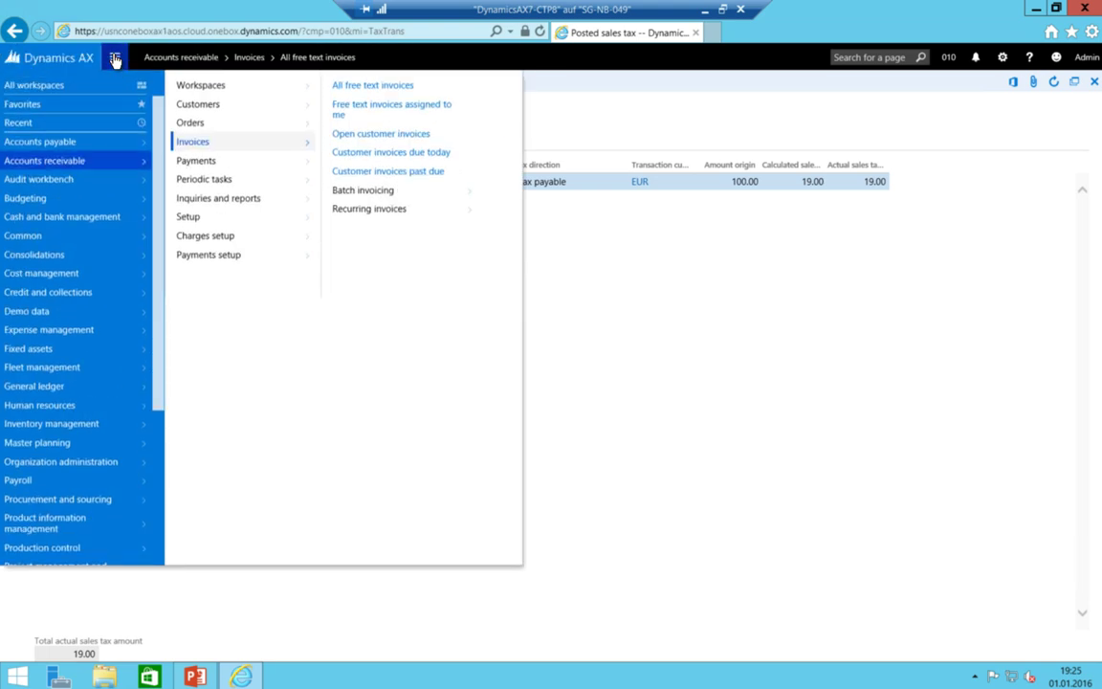
click(829, 300)
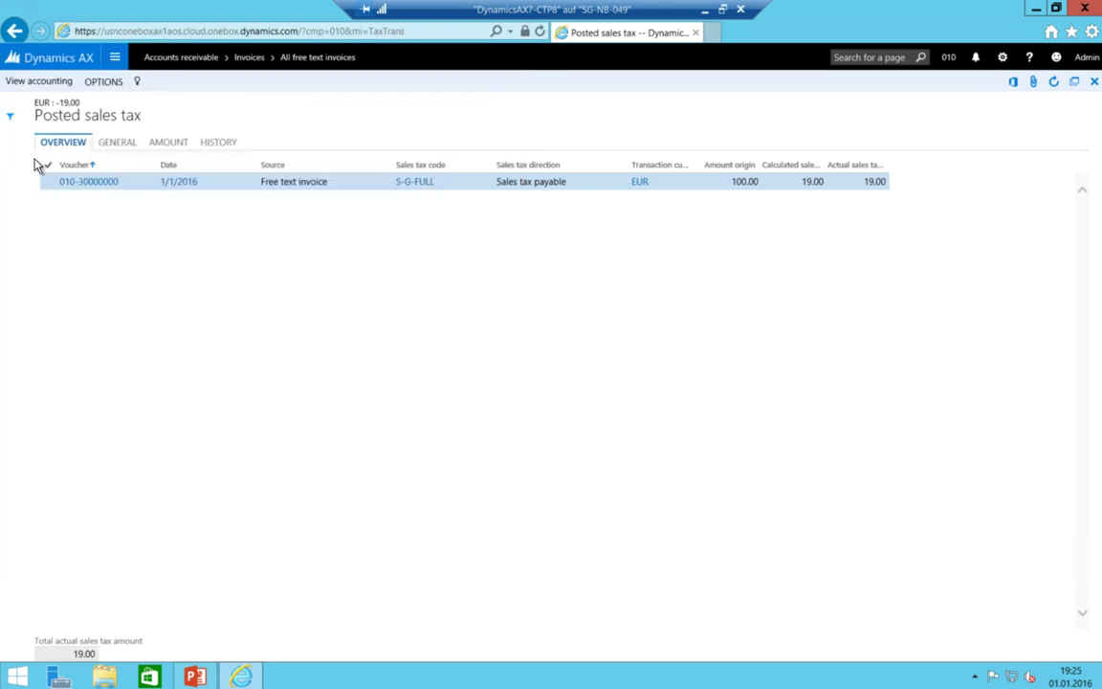
click(14, 30)
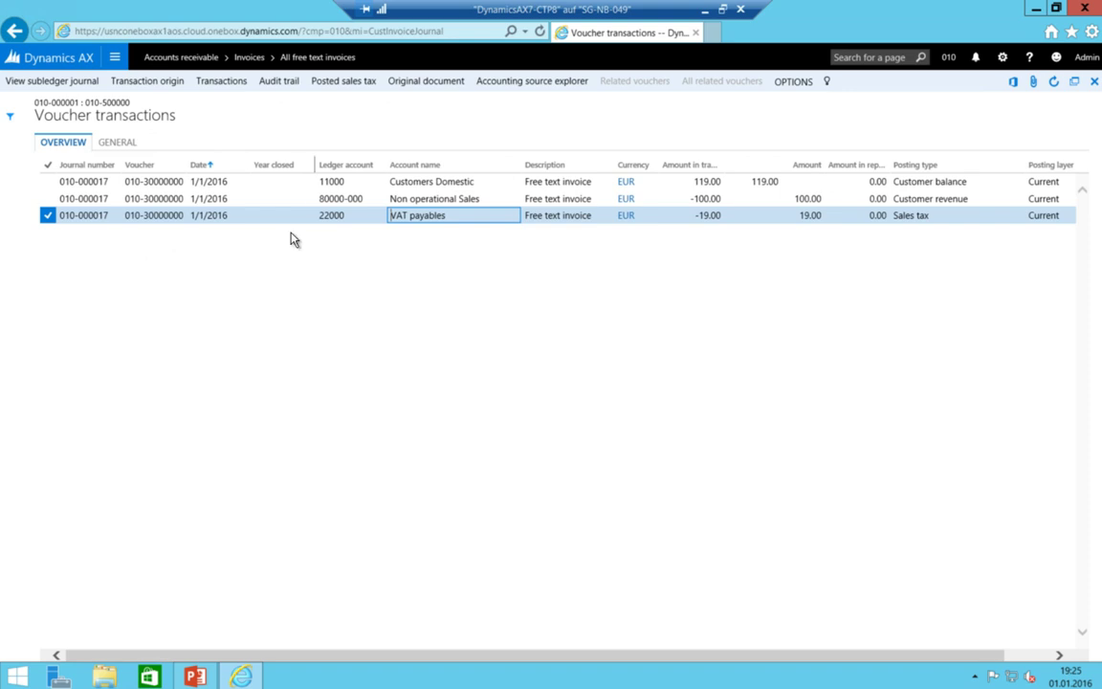
click(350, 181)
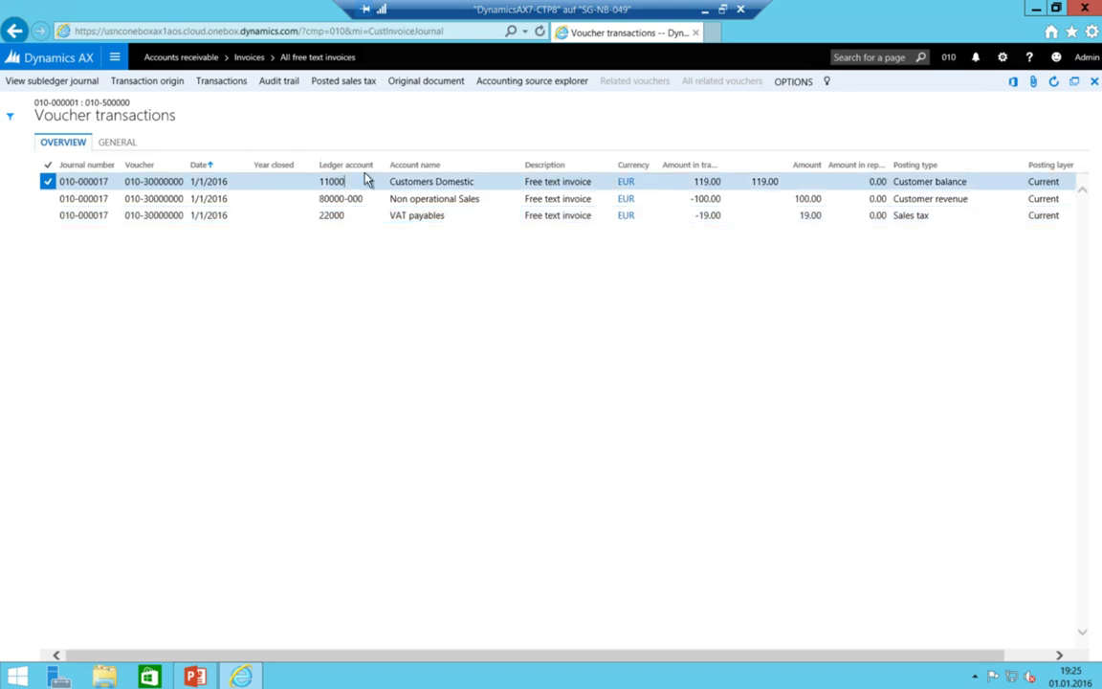
Create a new free text invoice for the customer My first ROW Customer, keeping the default header values
click(115, 57)
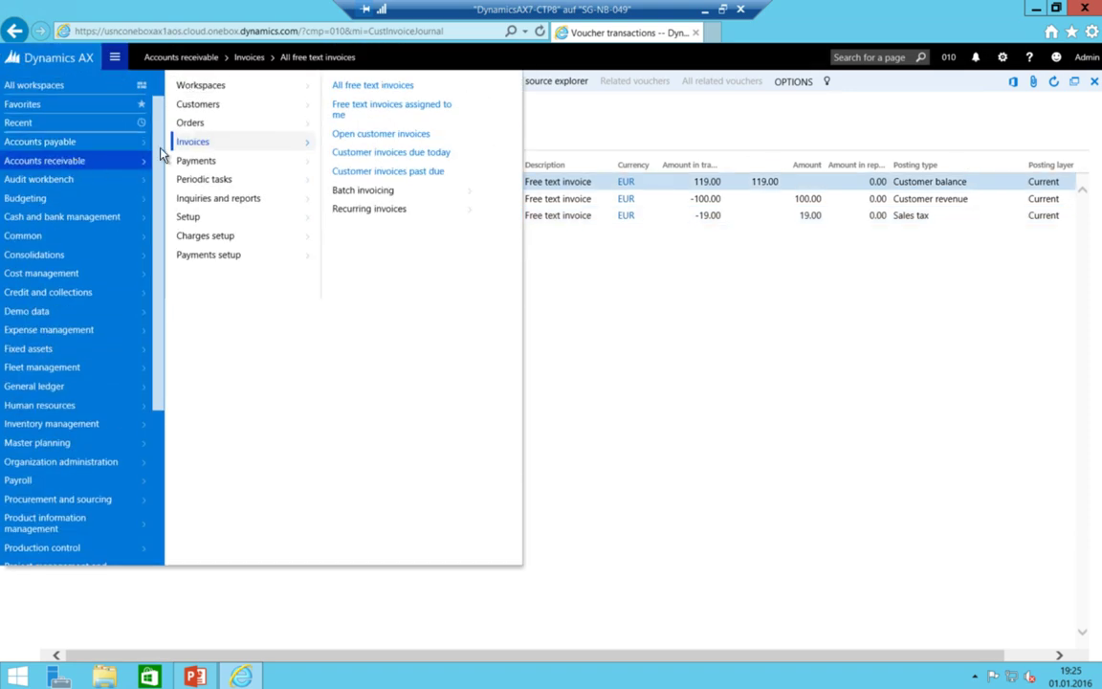
click(405, 87)
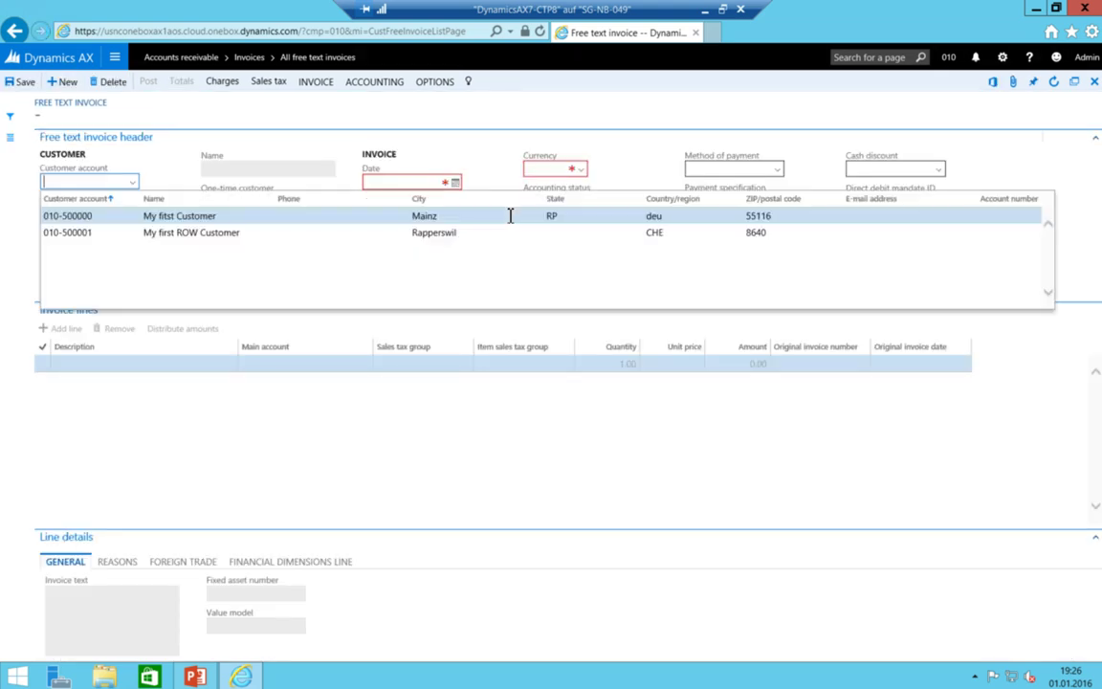
key(Down)
key(Tab)
key(Tab)
key(Tab)
key(Tab)
key(Tab)
key(Tab)
key(Tab)
key(Tab)
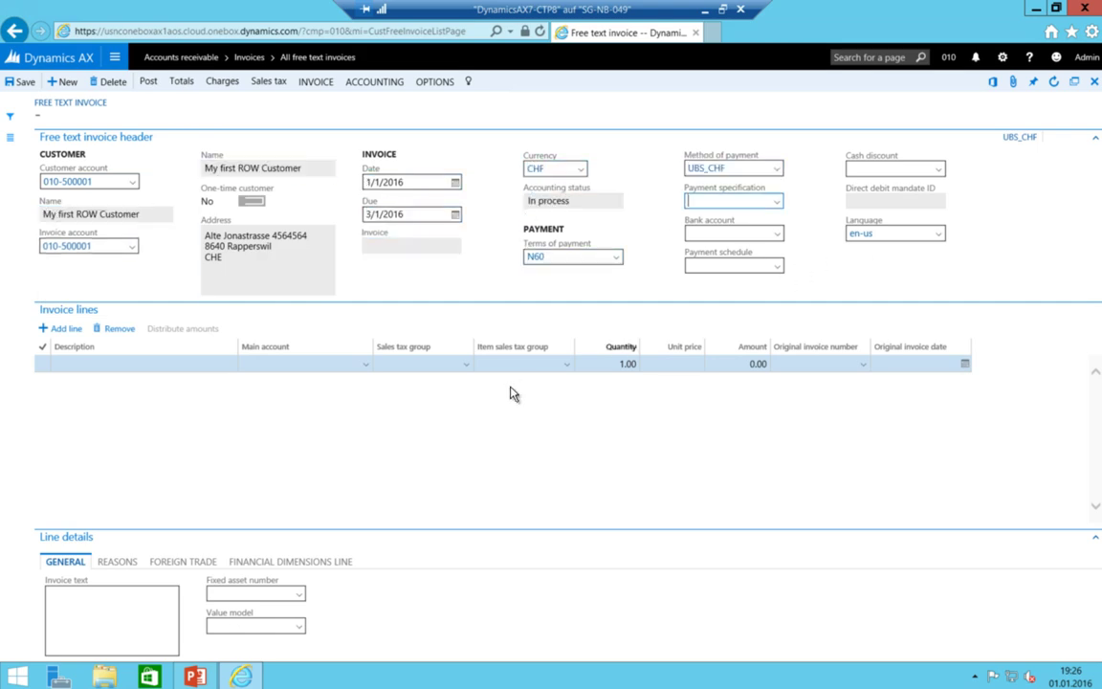
Describe the first invoice line as Rent 2 and assign it to main account 80000
click(69, 365)
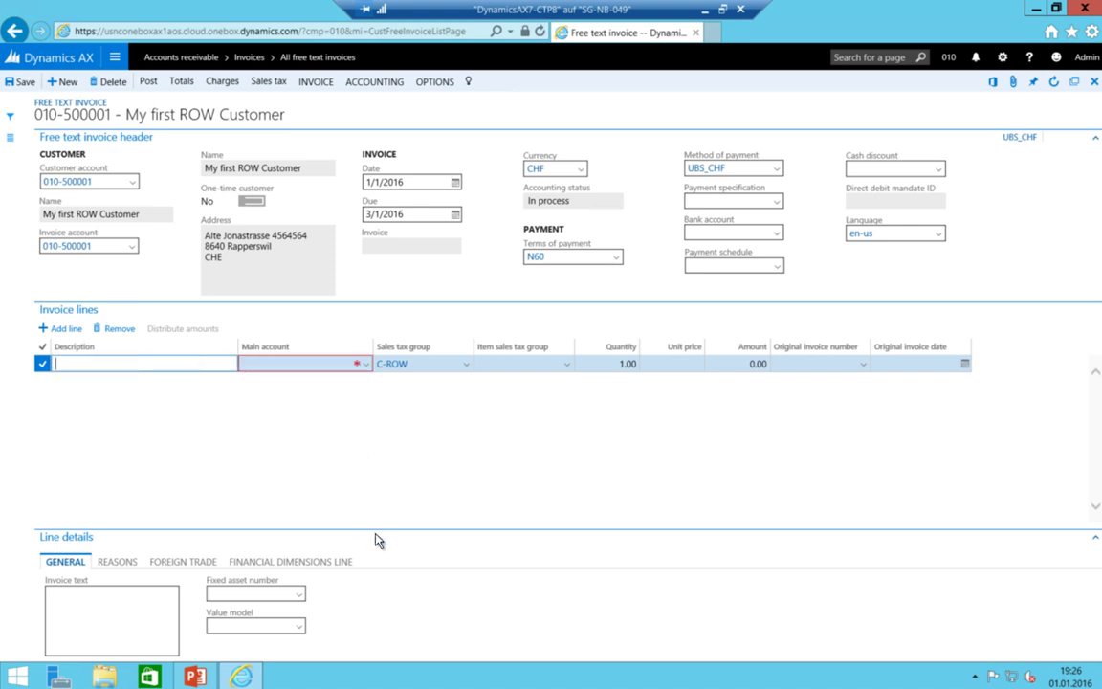
text(Rent 2)
key(Tab)
text(8)
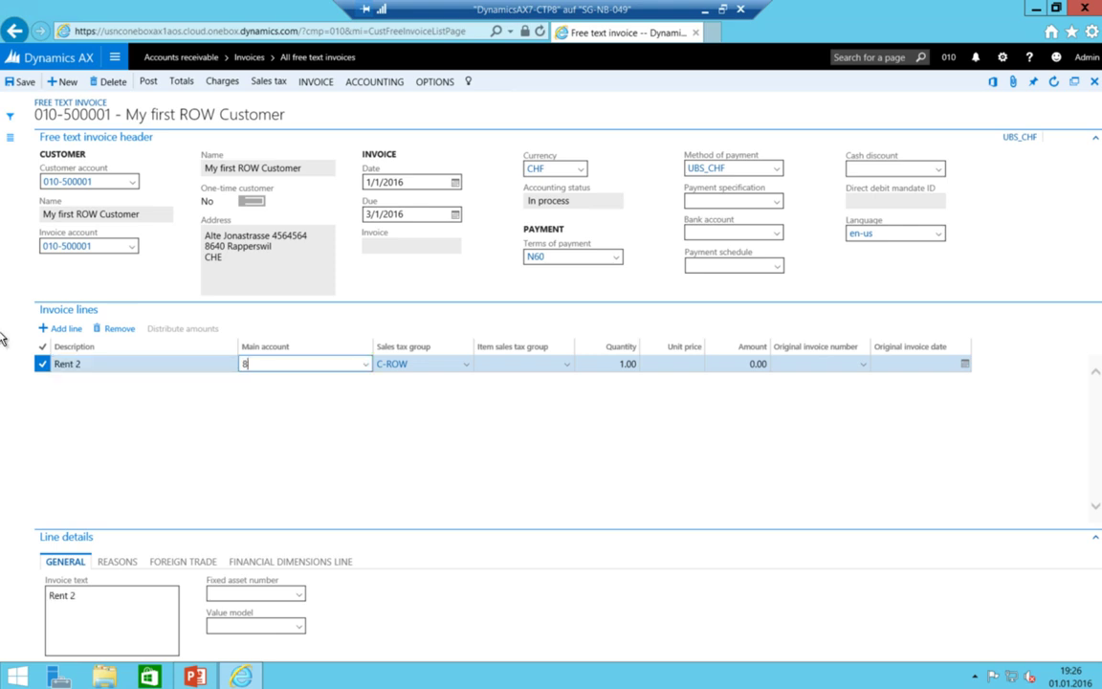
text(0000)
key(Tab)
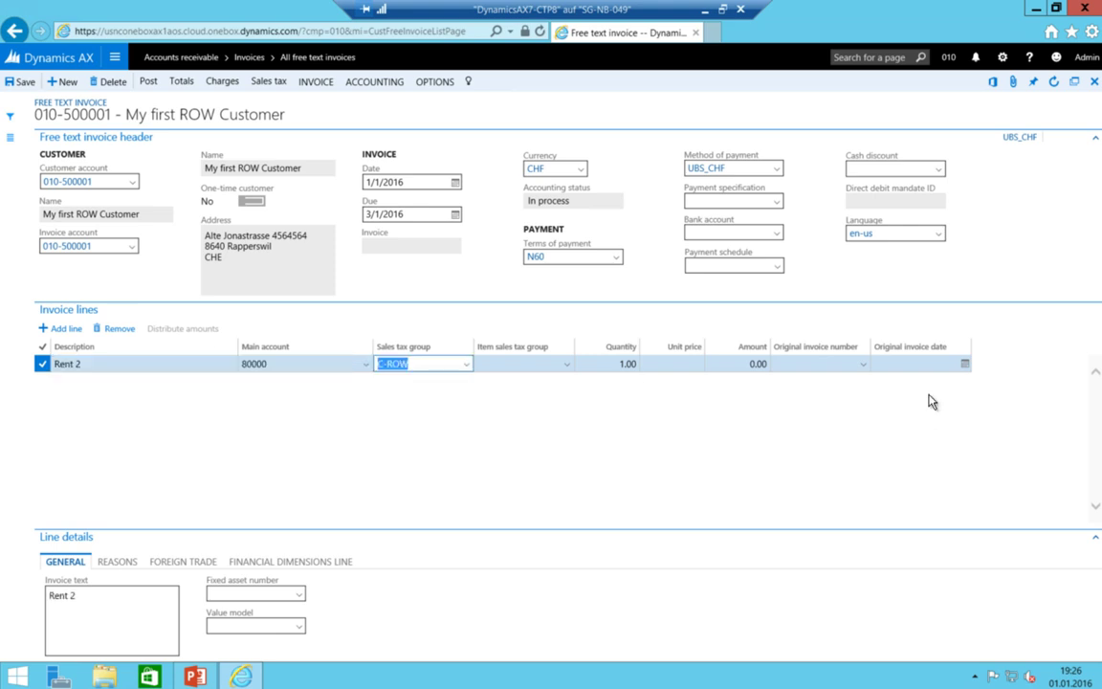
Set the Rent 2 line's item sales tax group to FULL and its unit price to 200, keeping sales tax group C-ROW
key(Tab)
key(alt+Down)
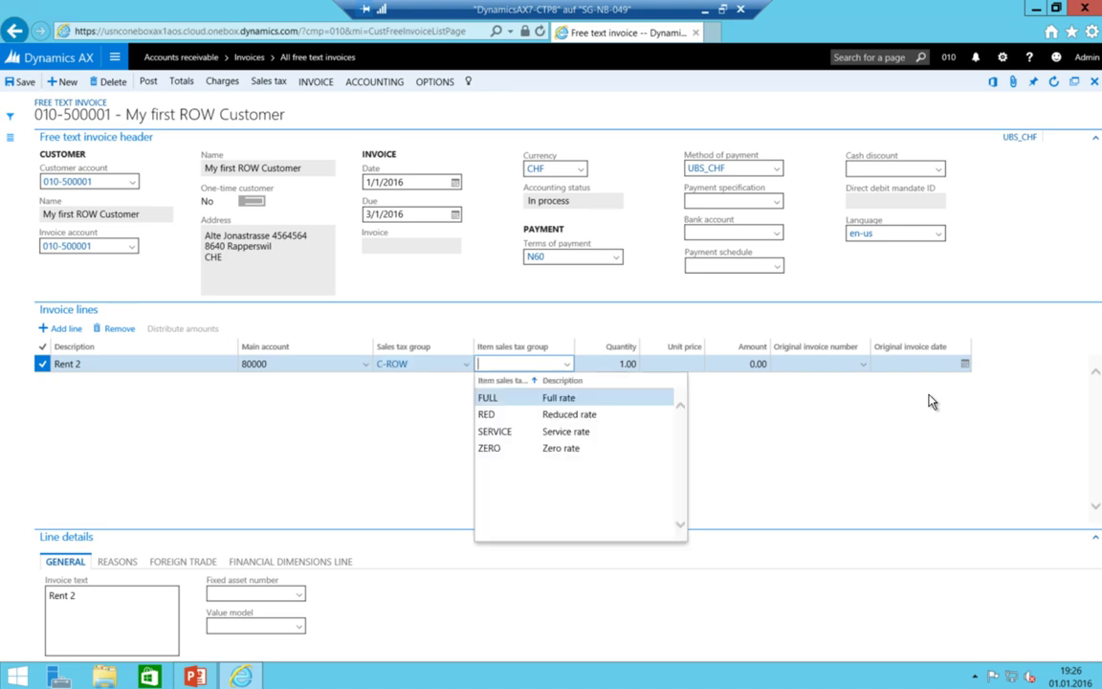
key(Return)
key(Tab)
key(Tab)
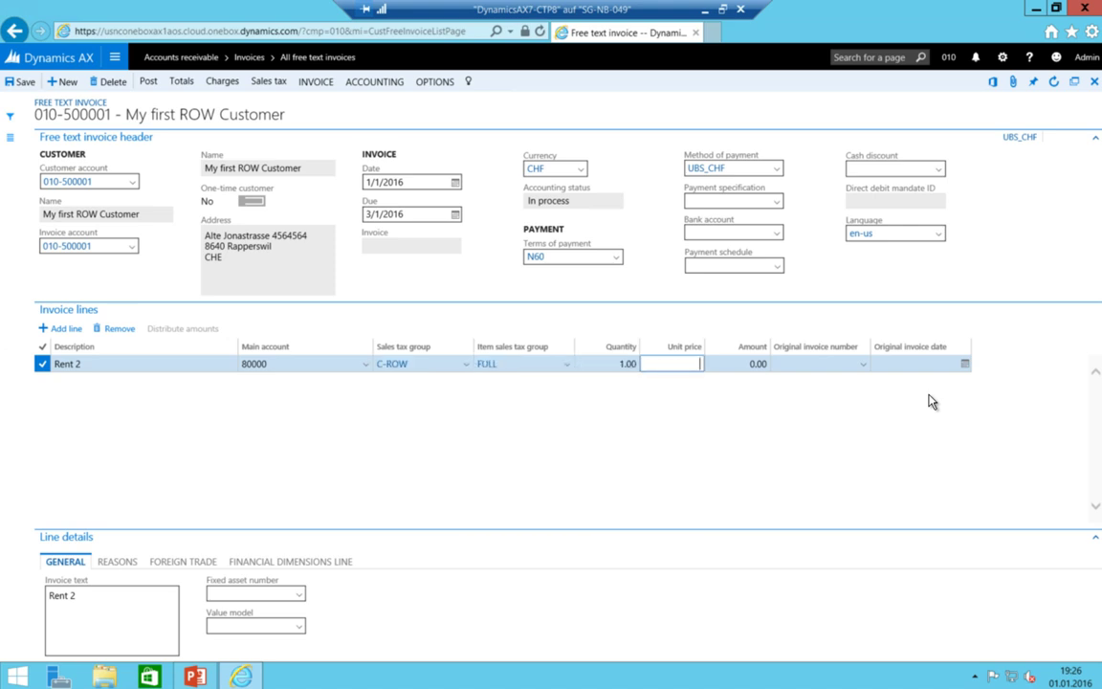
text(200)
key(Tab)
key(Tab)
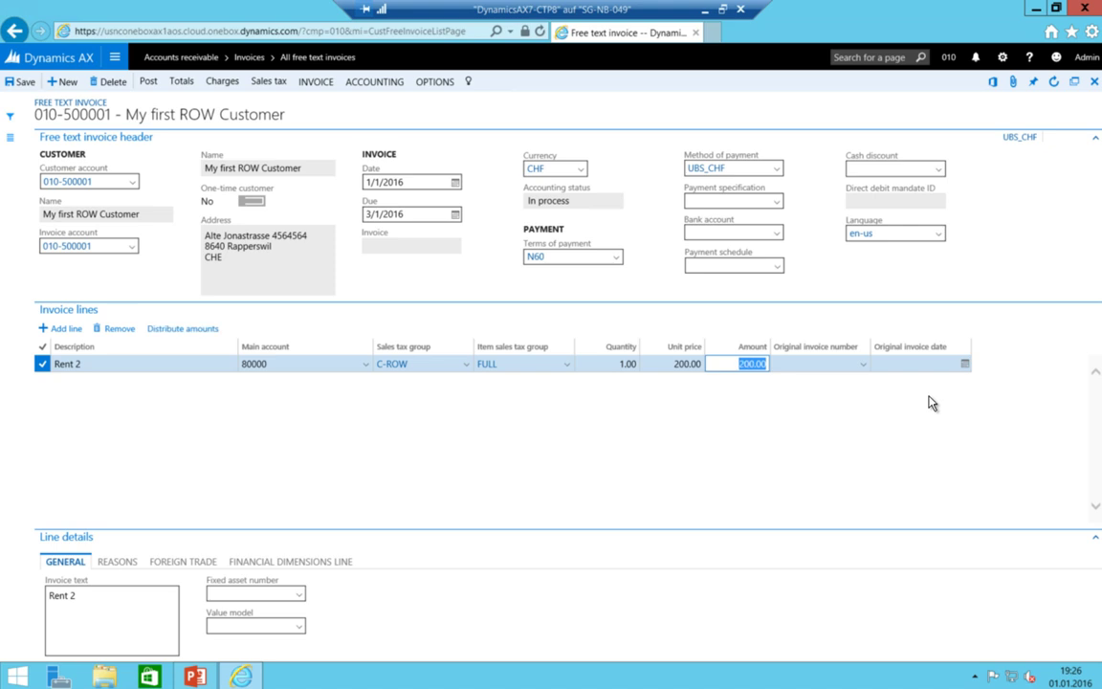
Assign the value 000 (Admin) to the Rent 2 line's CC_010 financial dimension
click(292, 565)
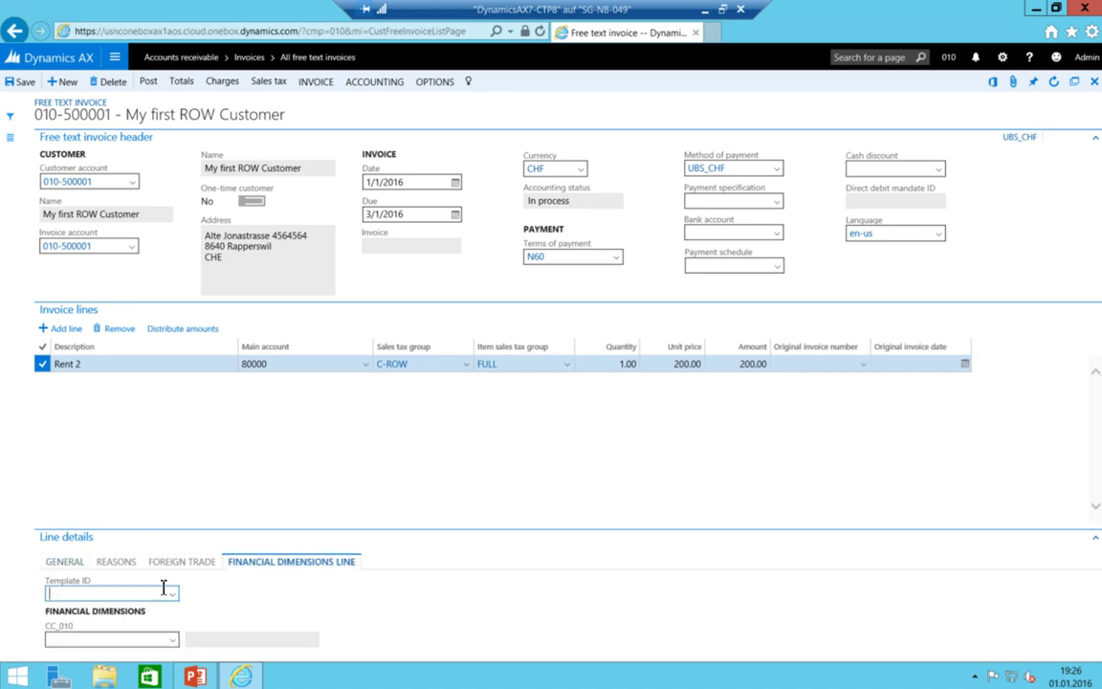
click(158, 640)
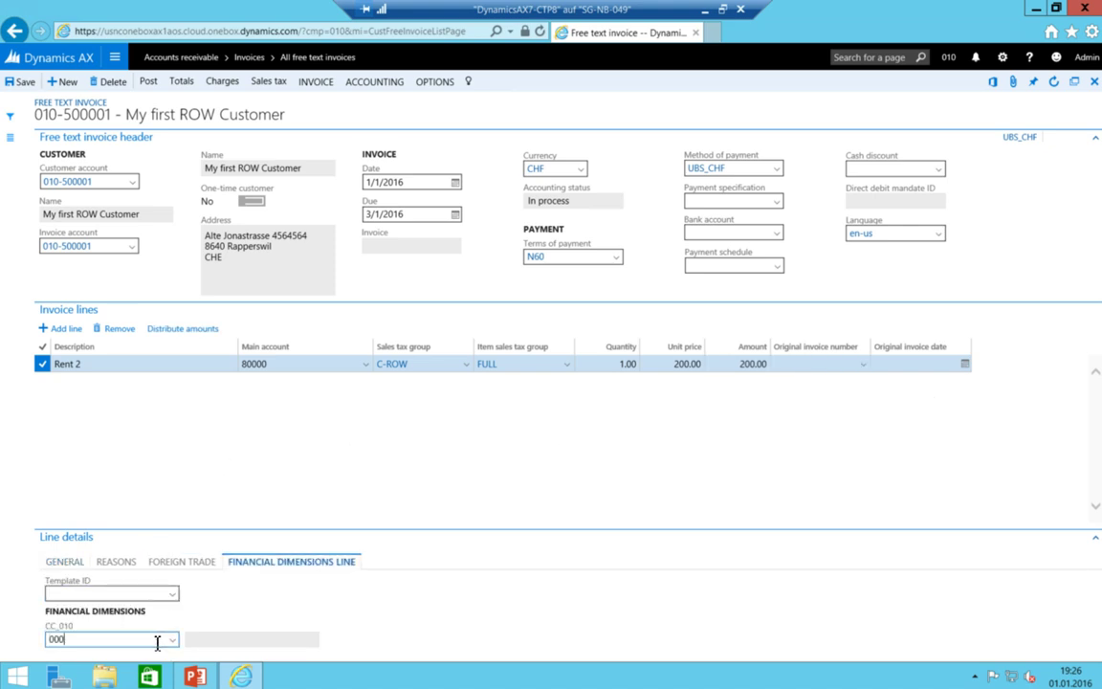
text(000)
click(145, 588)
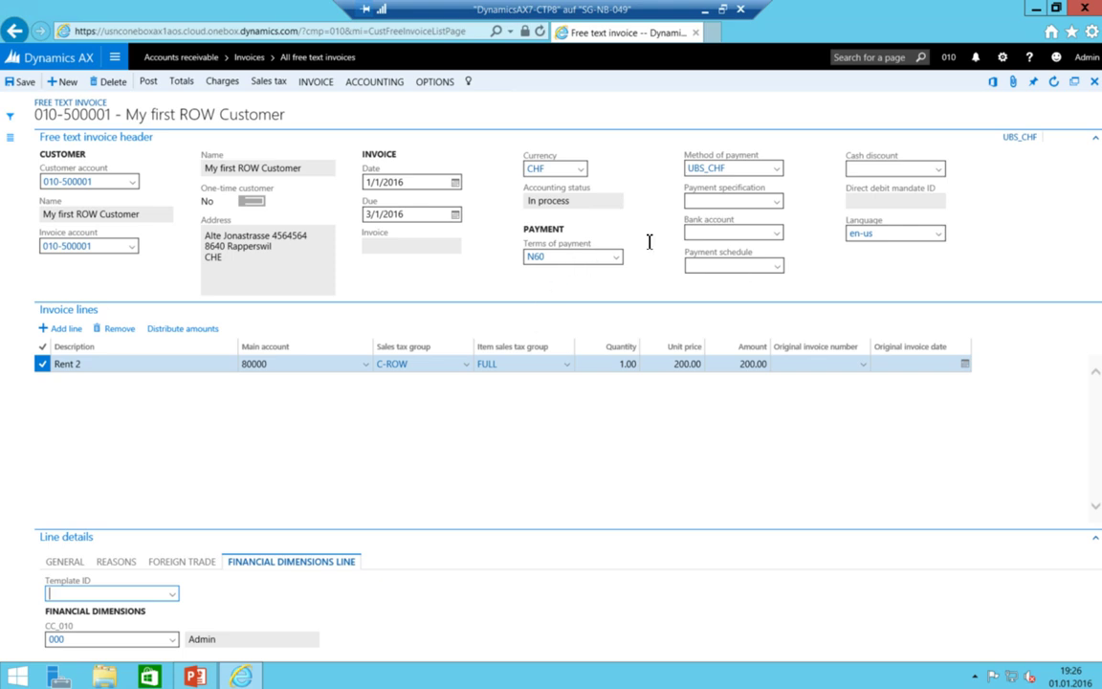
Post the free text invoice with Print invoice enabled, using Screen as the print destination
click(148, 81)
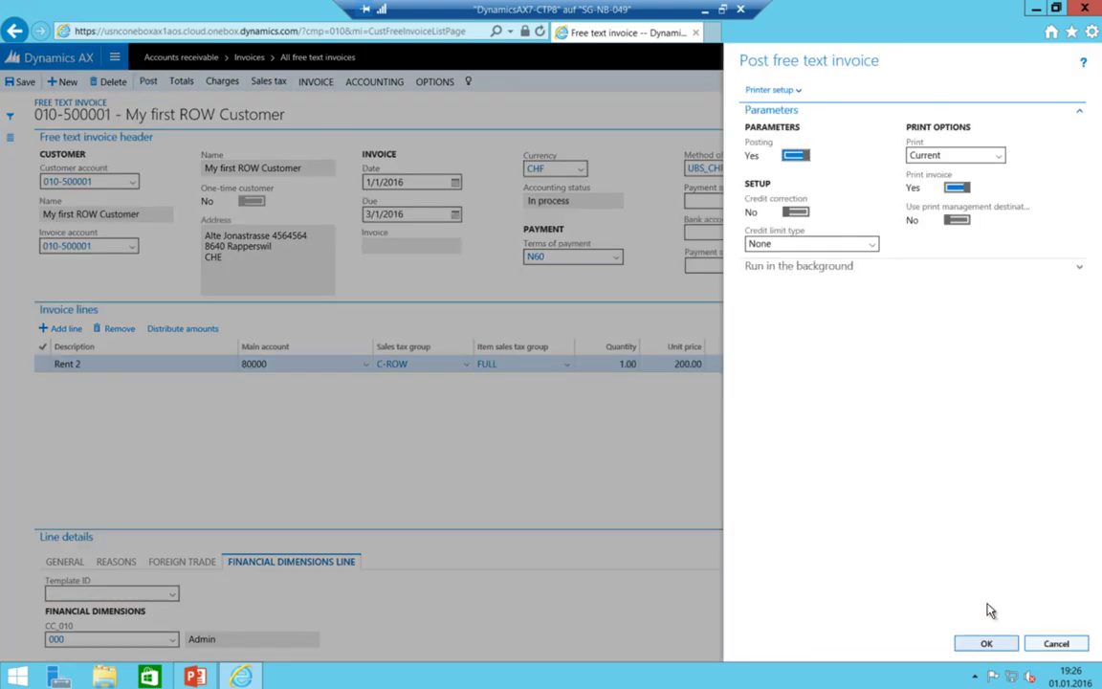
click(985, 643)
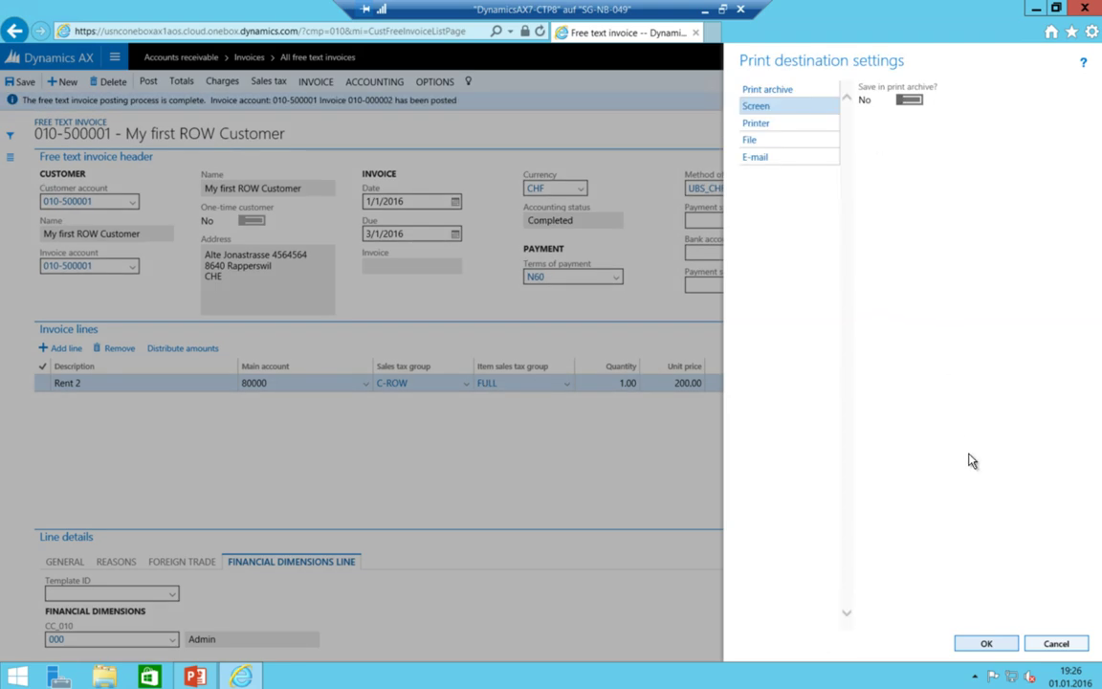
click(987, 643)
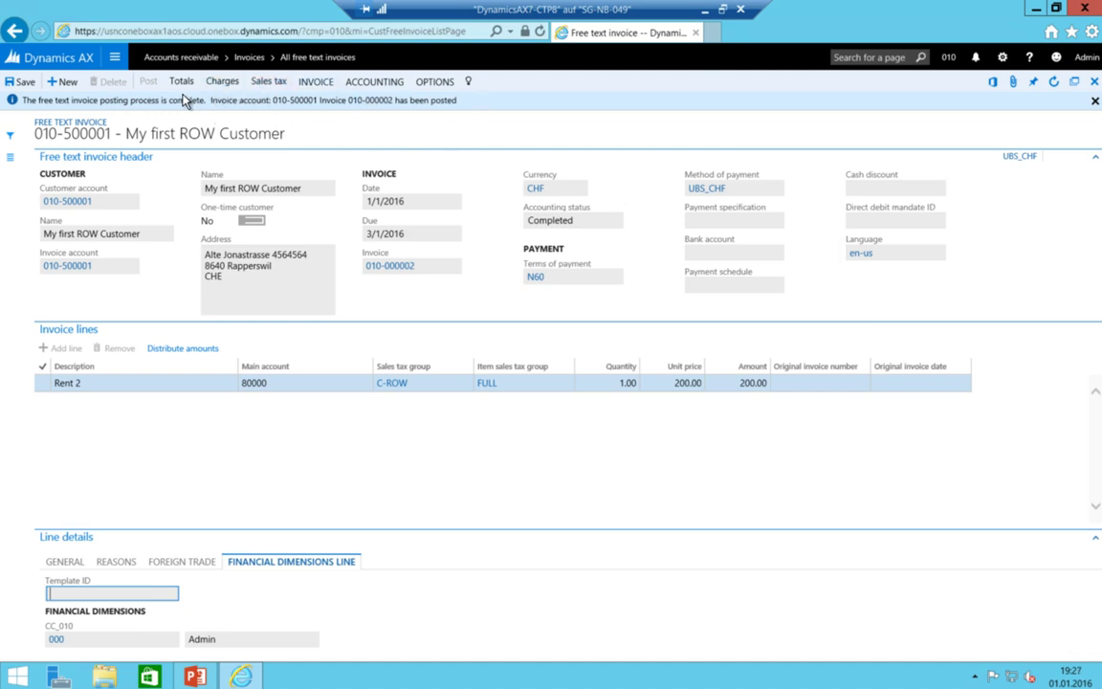
Open the voucher transactions from the posted invoice's journal and review the Customers Rest of World and Non operational Sales lines
click(323, 86)
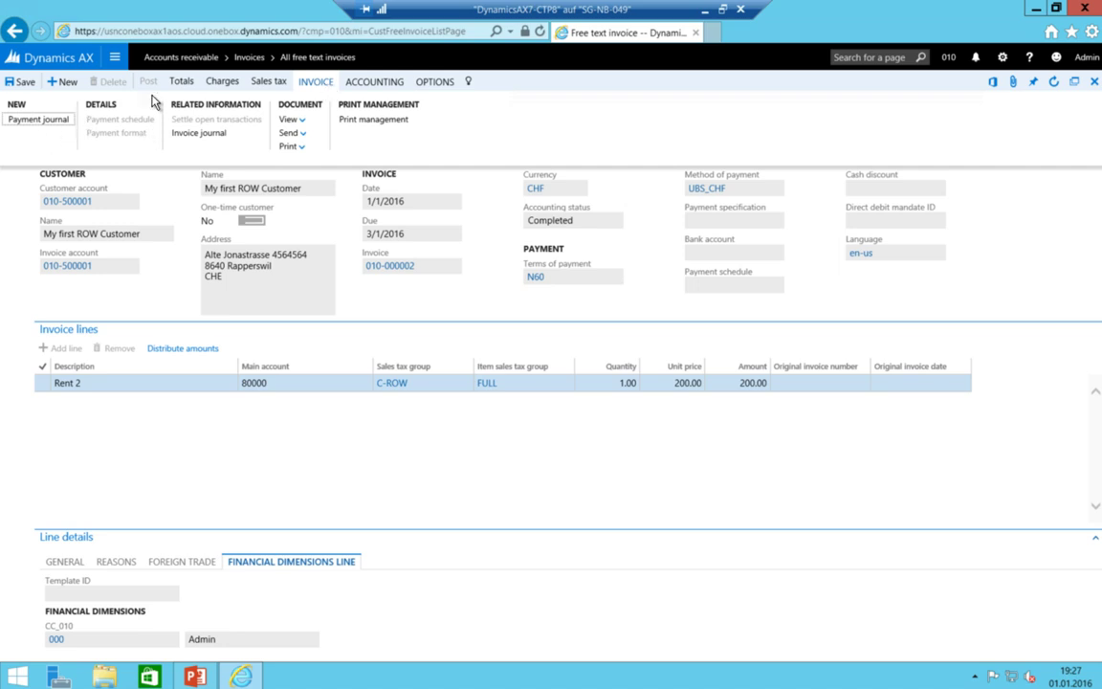
click(184, 135)
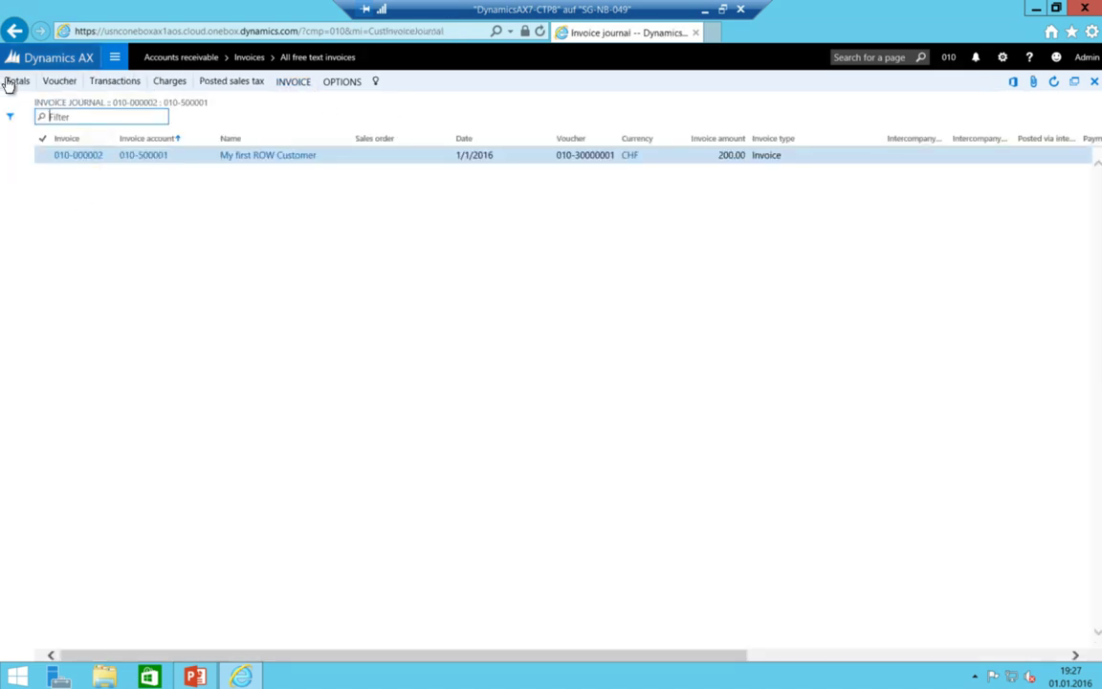
click(55, 82)
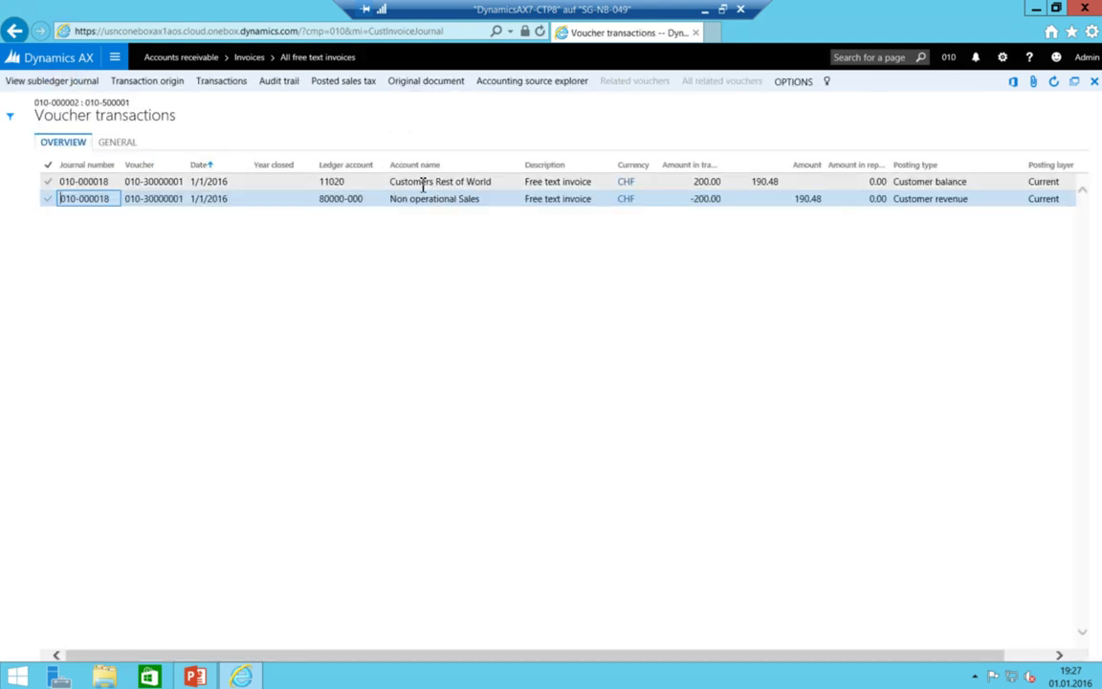
click(422, 182)
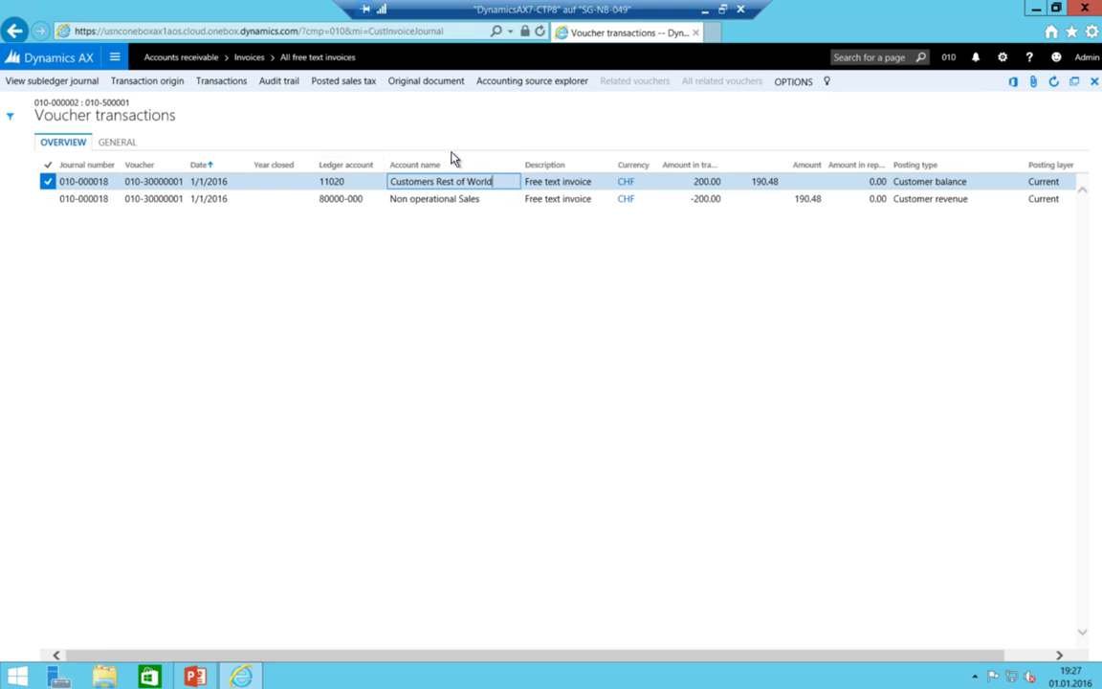
drag(498, 185, 459, 199)
click(429, 182)
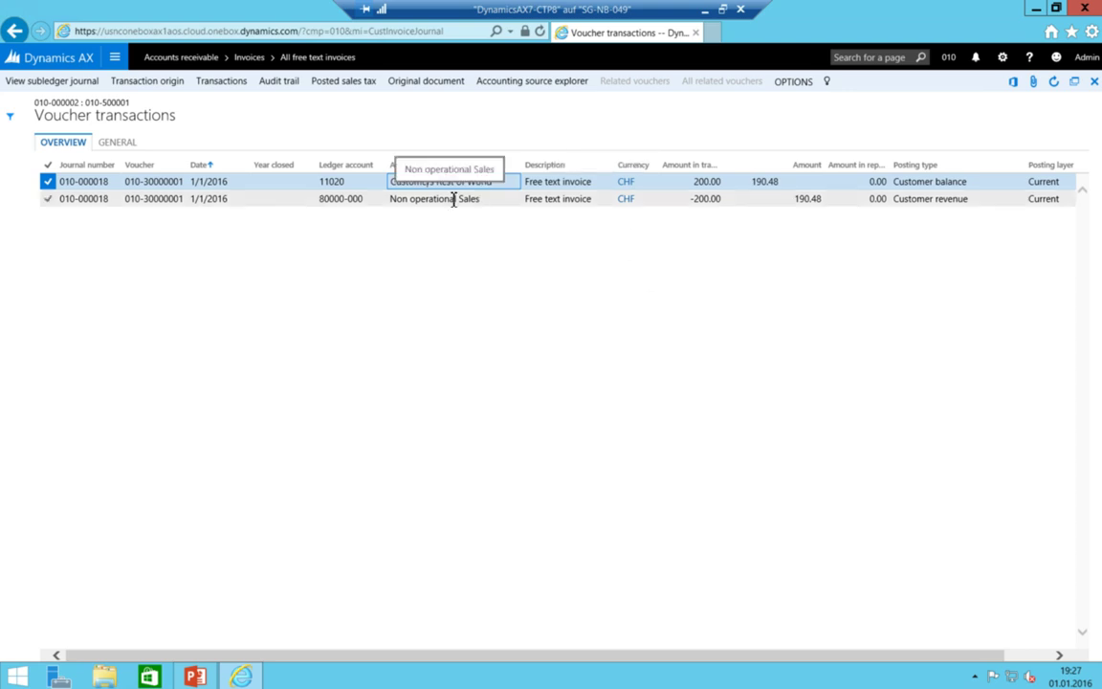
click(454, 199)
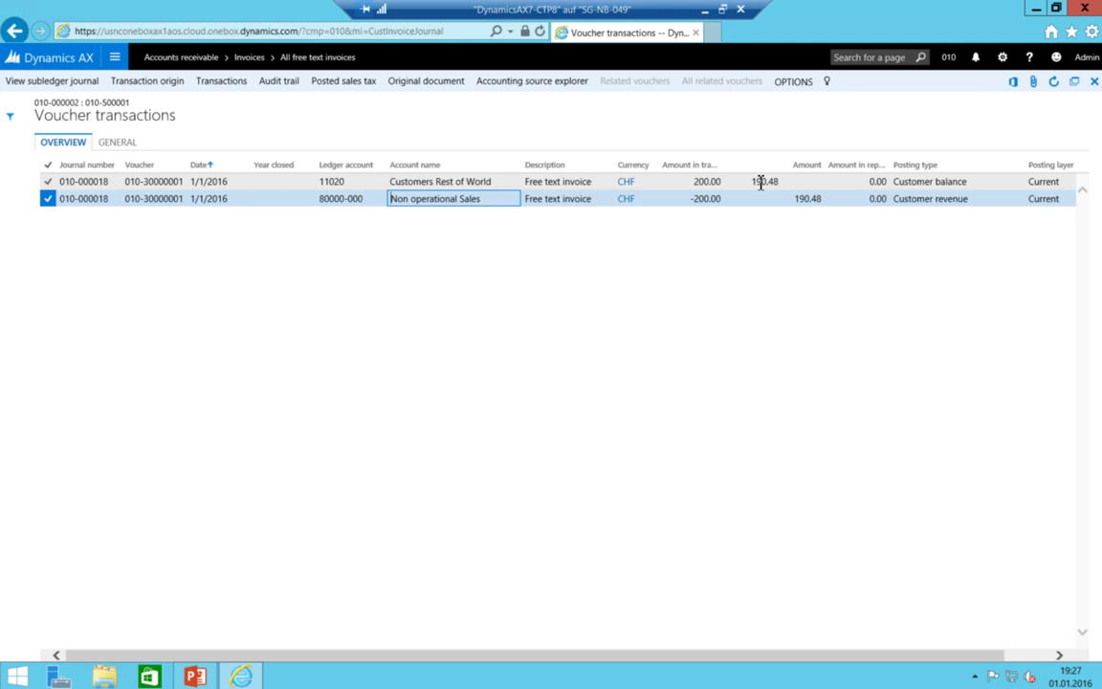
Check the posted sales tax of the Non operational Sales line and return to the free text invoice
click(343, 82)
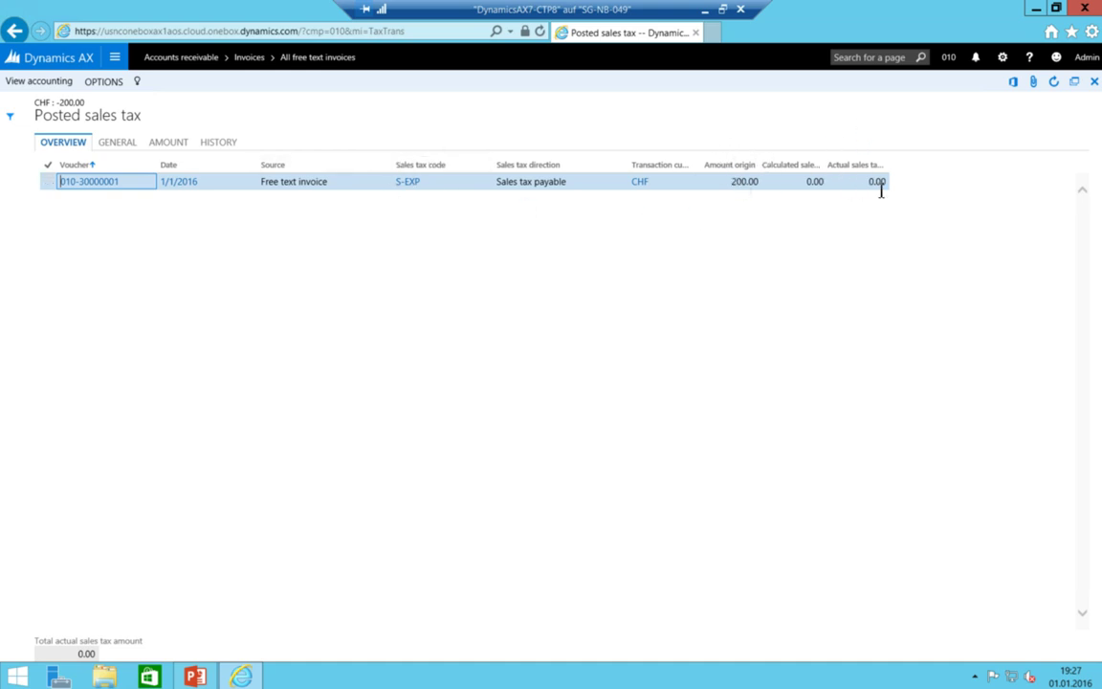
click(14, 32)
click(14, 31)
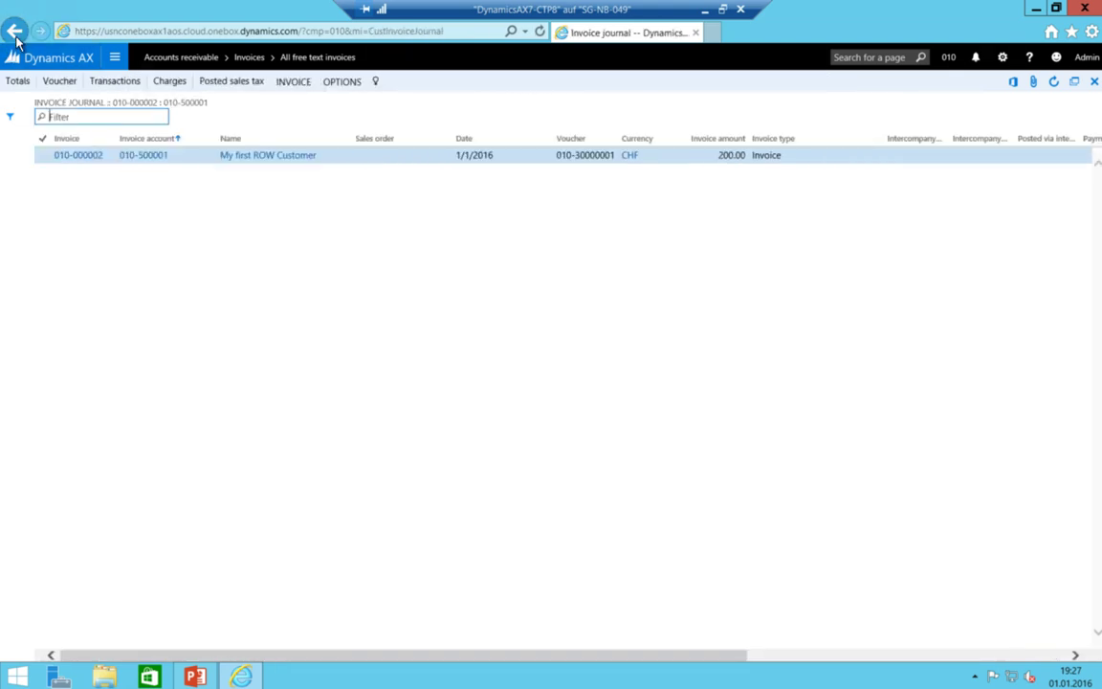
click(14, 32)
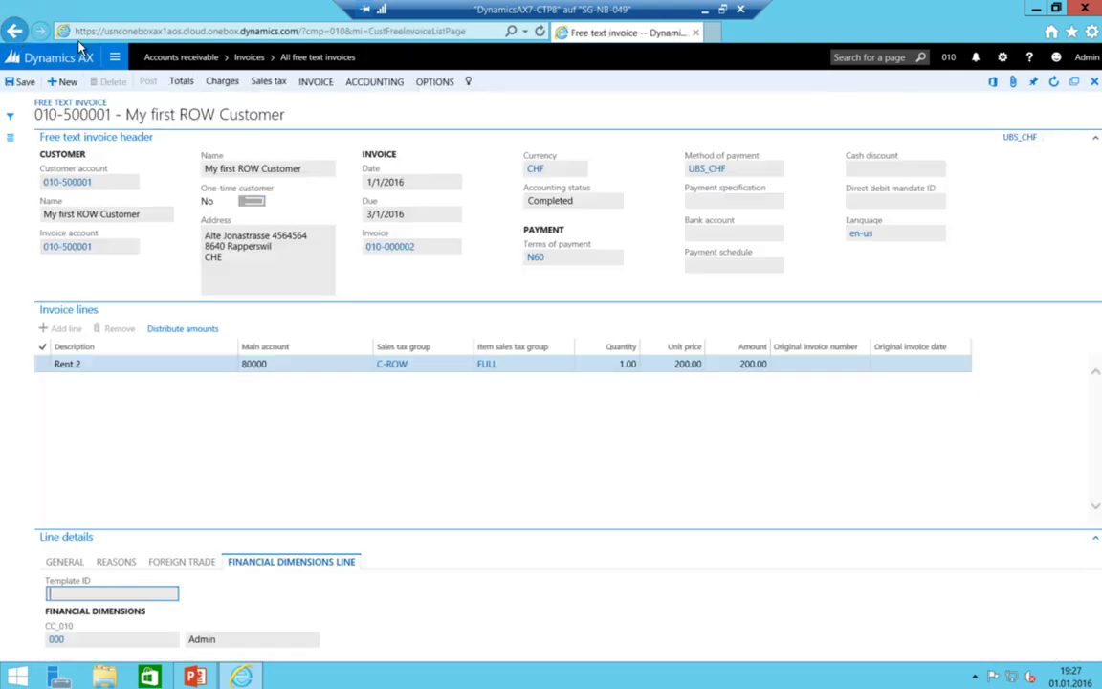
Create a new free text invoice for the customer My fitst Customer, keeping the default header values
click(63, 83)
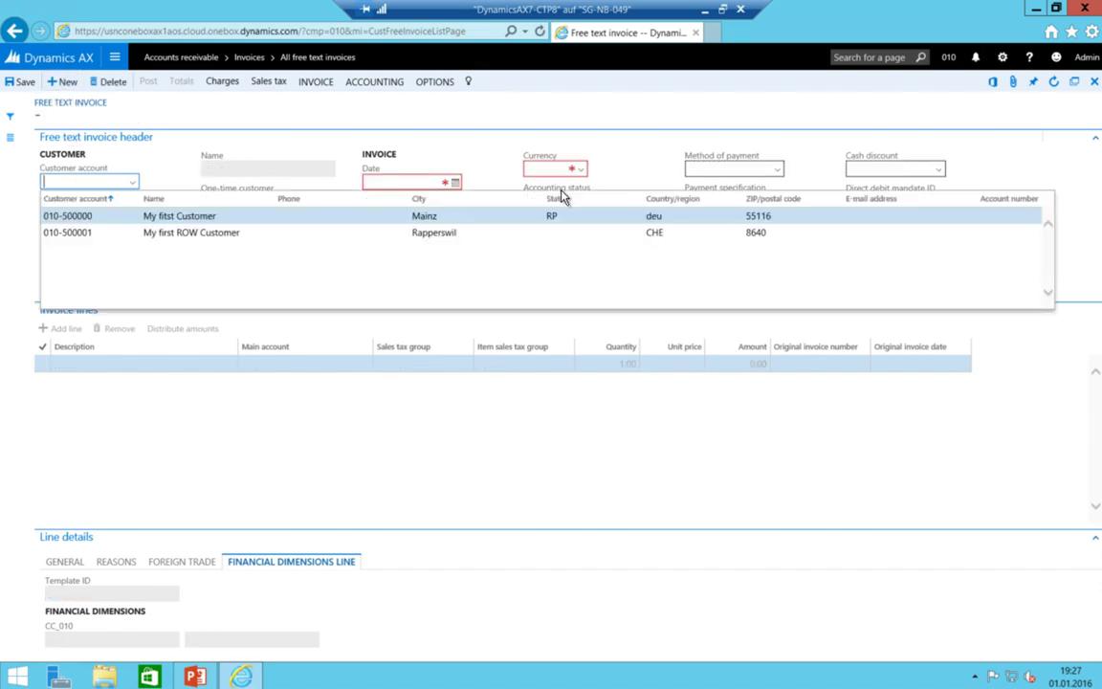
key(Return)
key(Tab)
key(Tab)
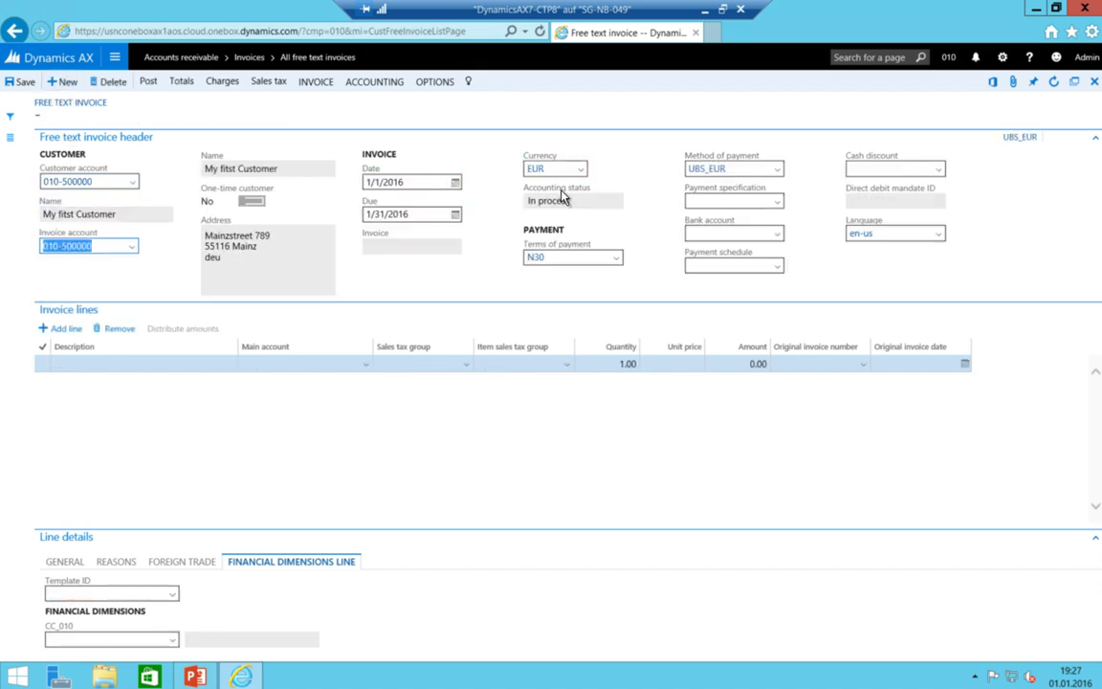
key(Tab)
key(Tab)
key(Tab)
key(Tab)
Describe the new invoice's first line as Rent again and assign it to main account 80000
click(137, 363)
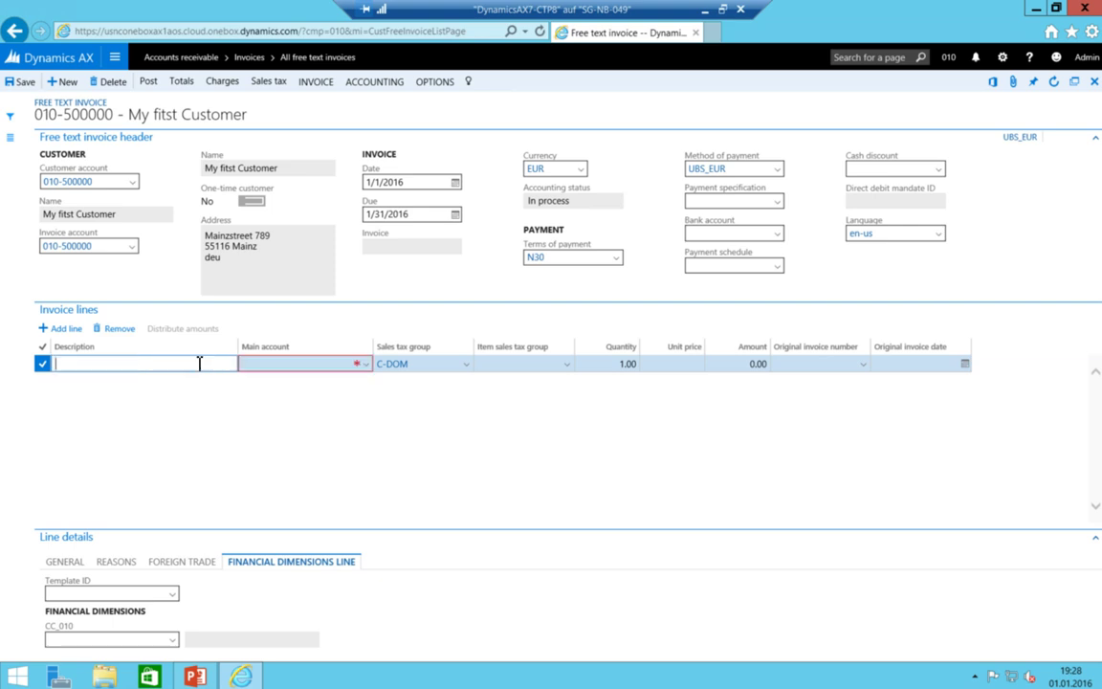
text(Rent again)
key(Tab)
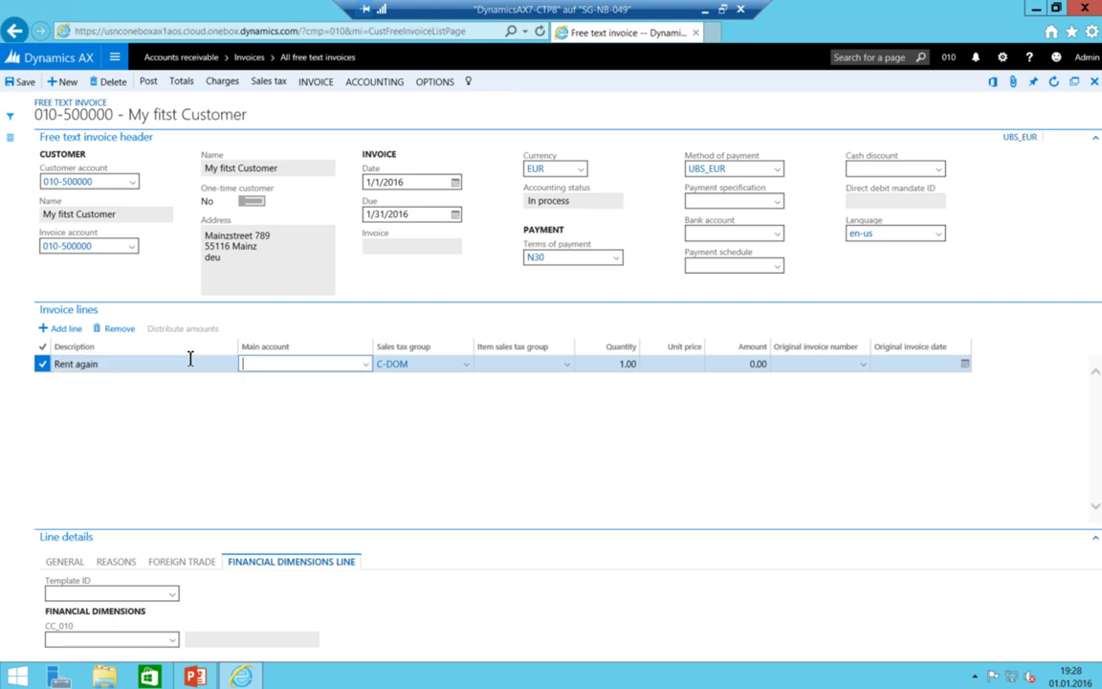
text(80000)
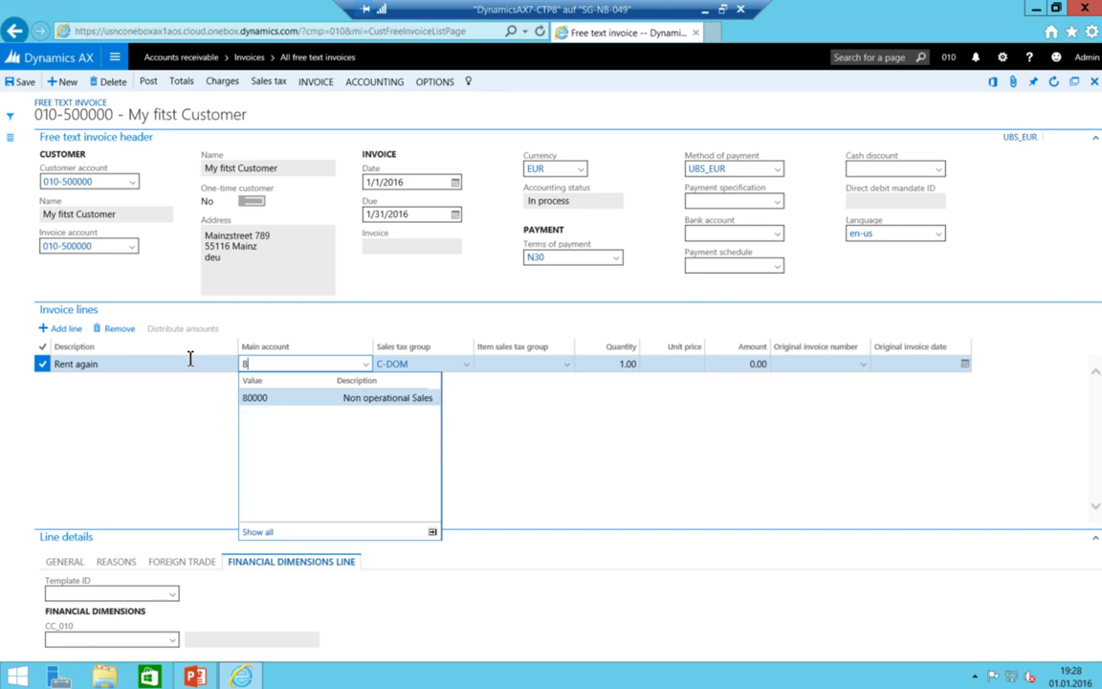
key(Tab)
Complete the Rent again line with item sales tax group ZERO, unit price 120 and CC_010 financial dimension 000
key(Tab)
key(alt+Down)
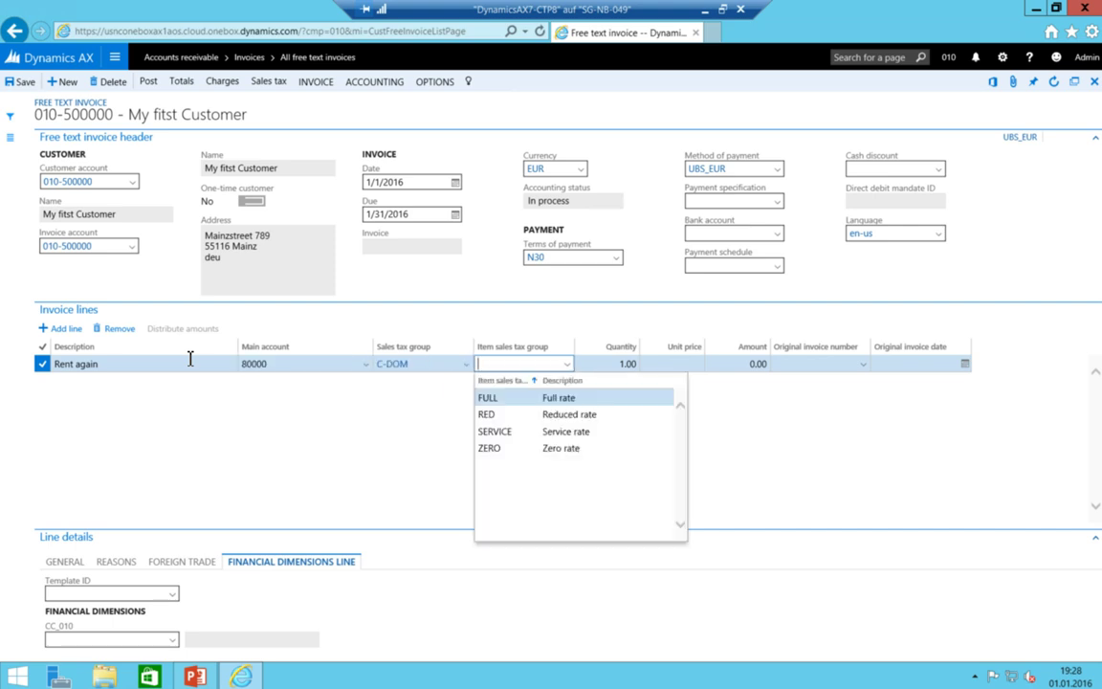
key(Down)
key(Down)
key(Down)
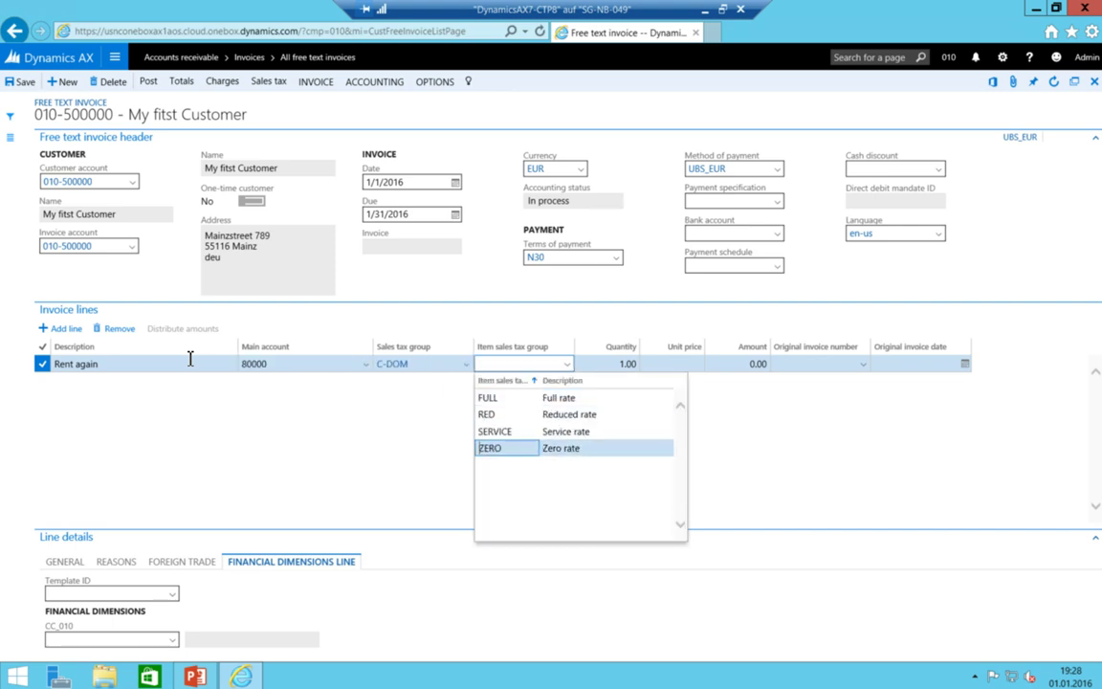
key(Return)
key(Tab)
key(Tab)
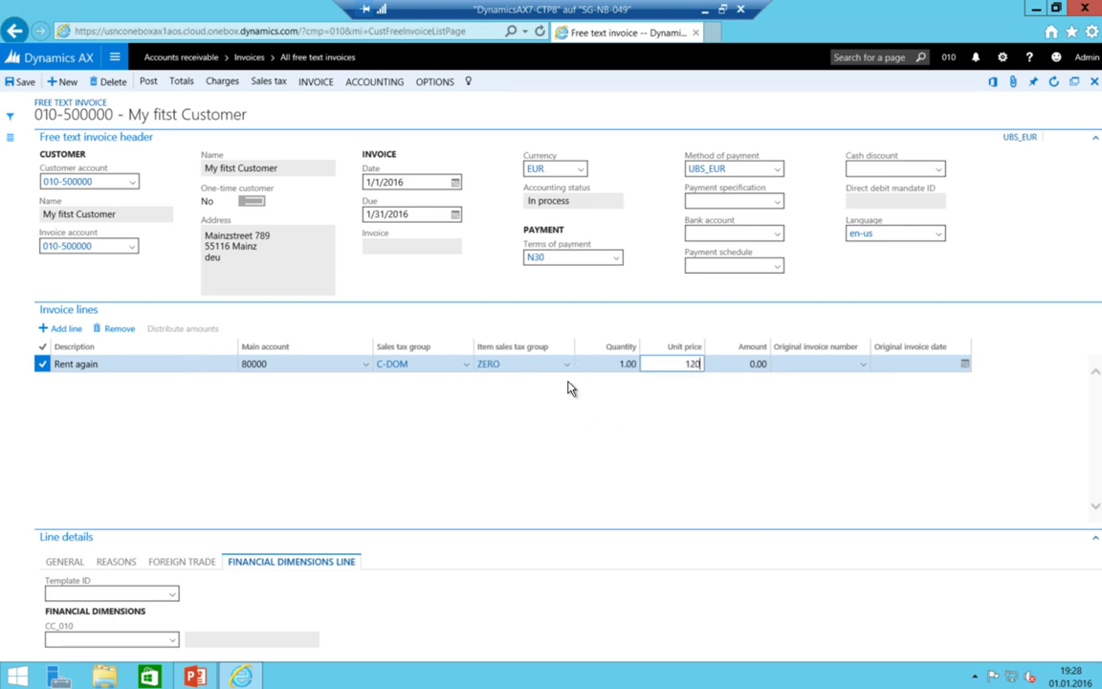
text(120)
key(Return)
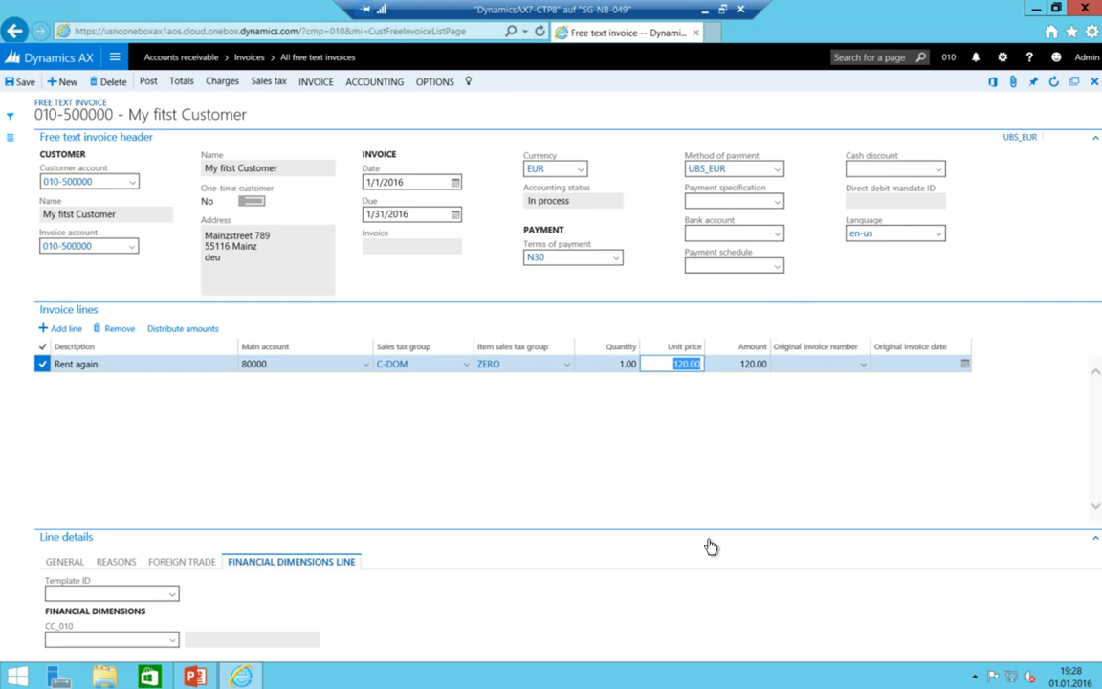
click(173, 643)
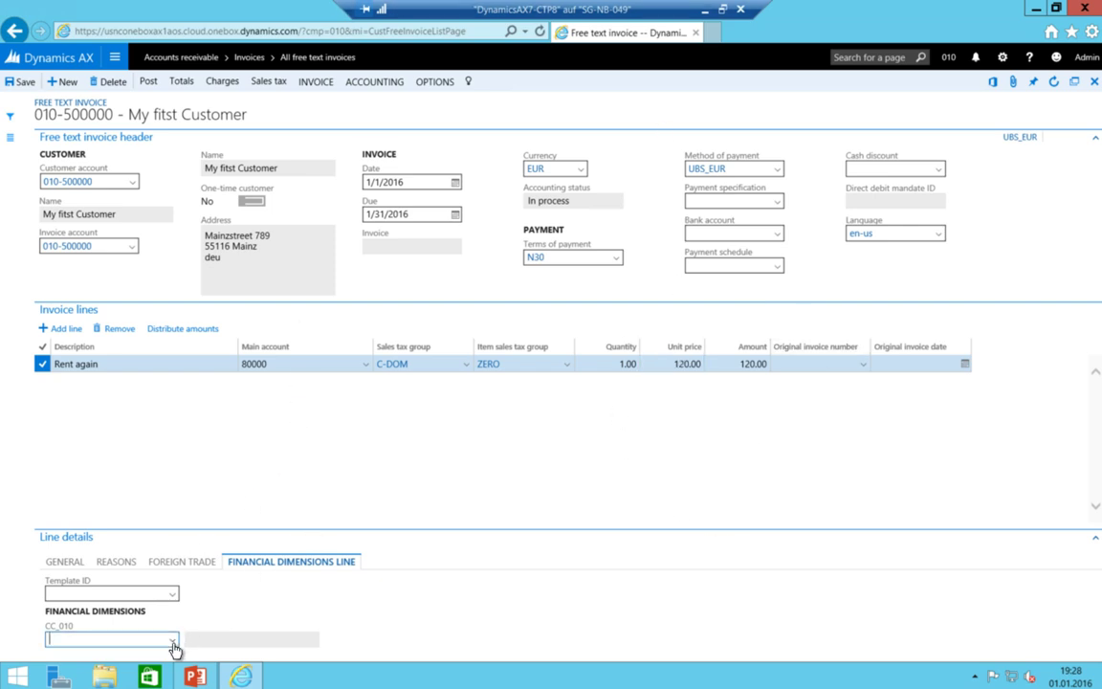
click(85, 494)
Post the Rent again invoice with Print invoice set to No
click(148, 82)
click(957, 189)
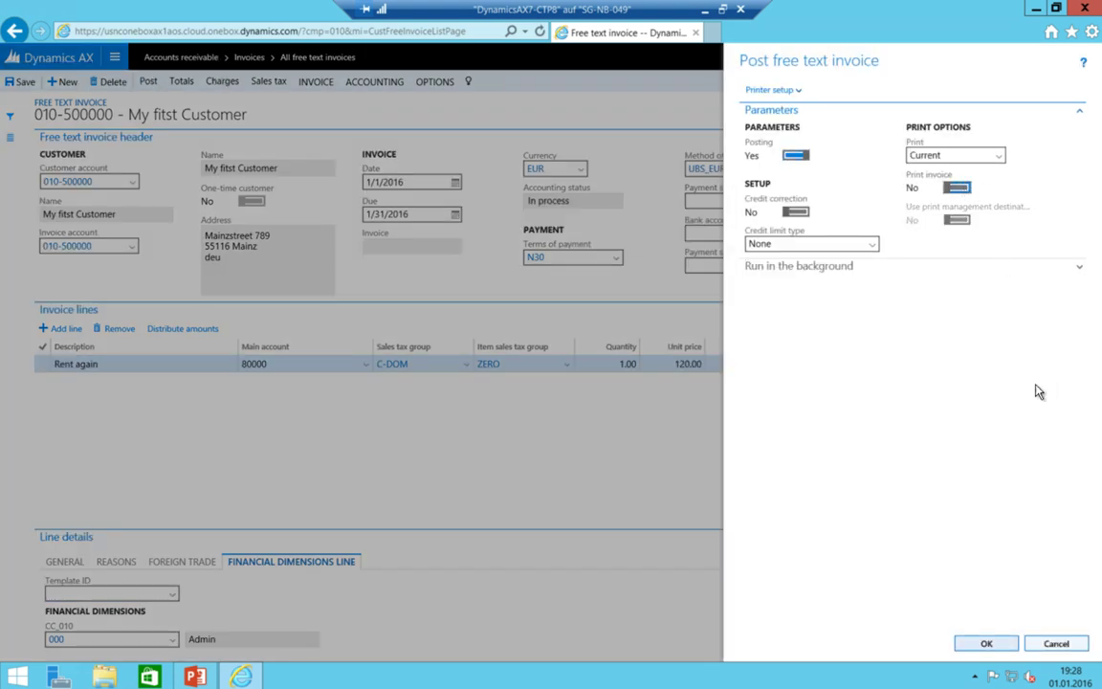
click(987, 644)
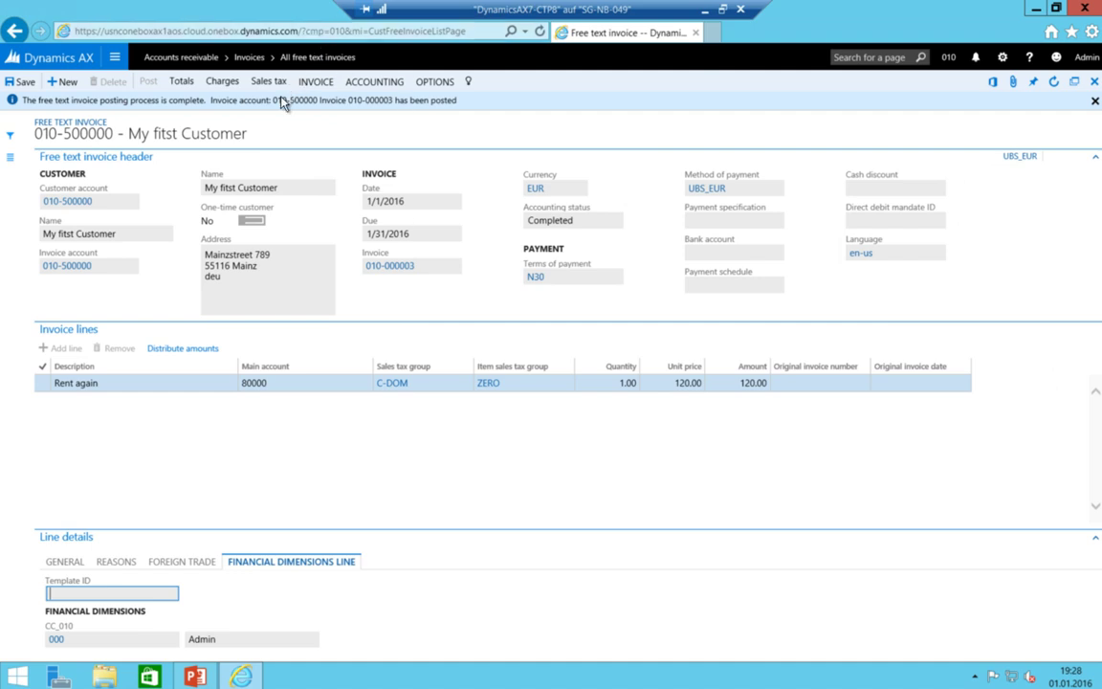
Examine the voucher transactions and posted sales tax of the posted Rent again invoice from its invoice journal
click(316, 82)
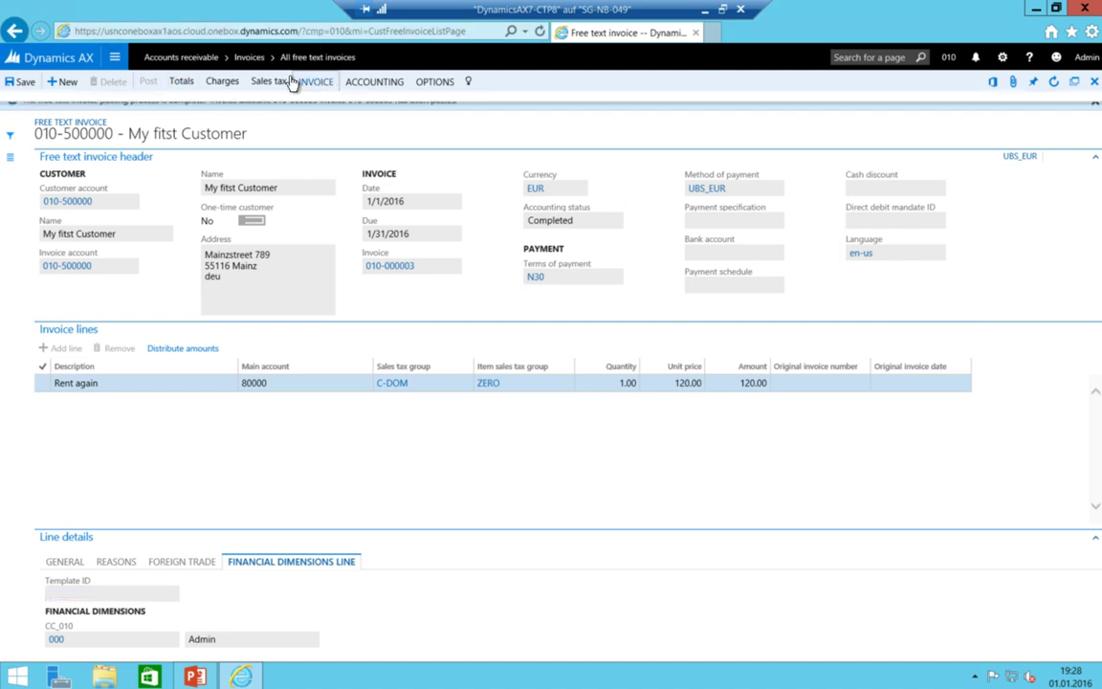
click(196, 135)
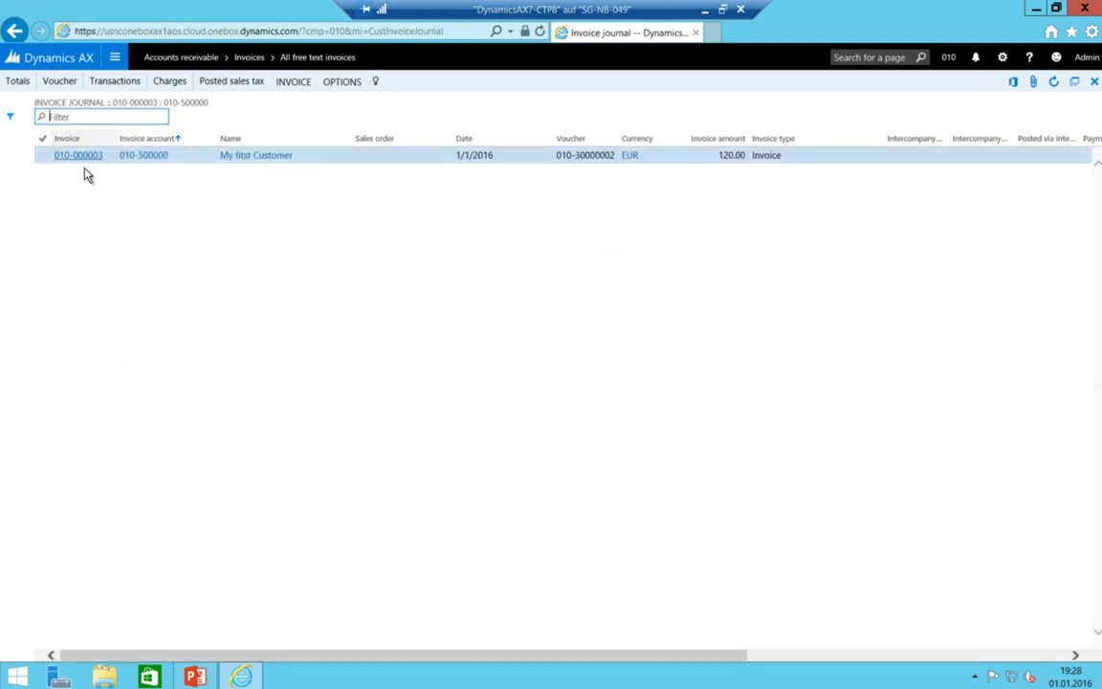
click(65, 82)
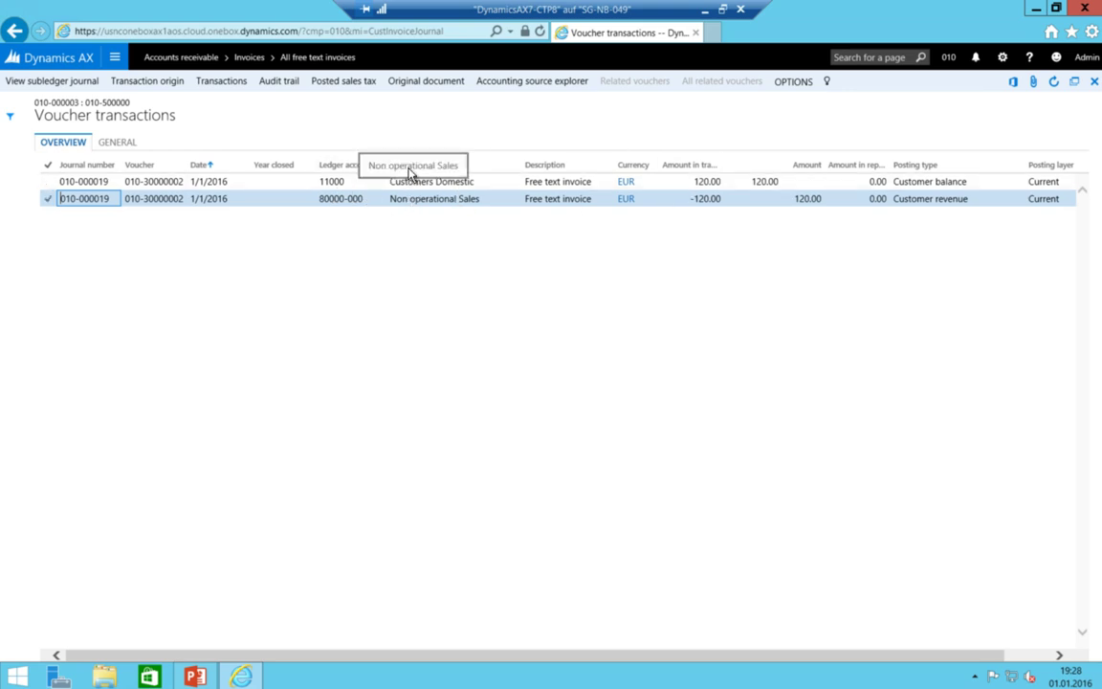
click(325, 81)
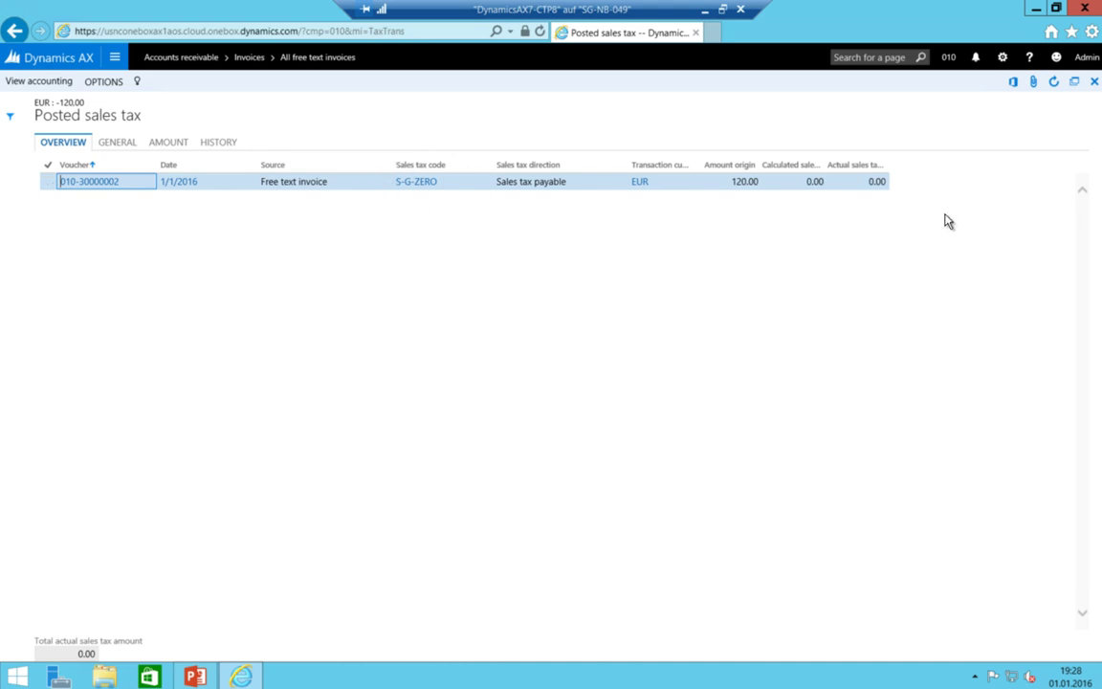
Open the Number sequences list in Organization administration
click(114, 58)
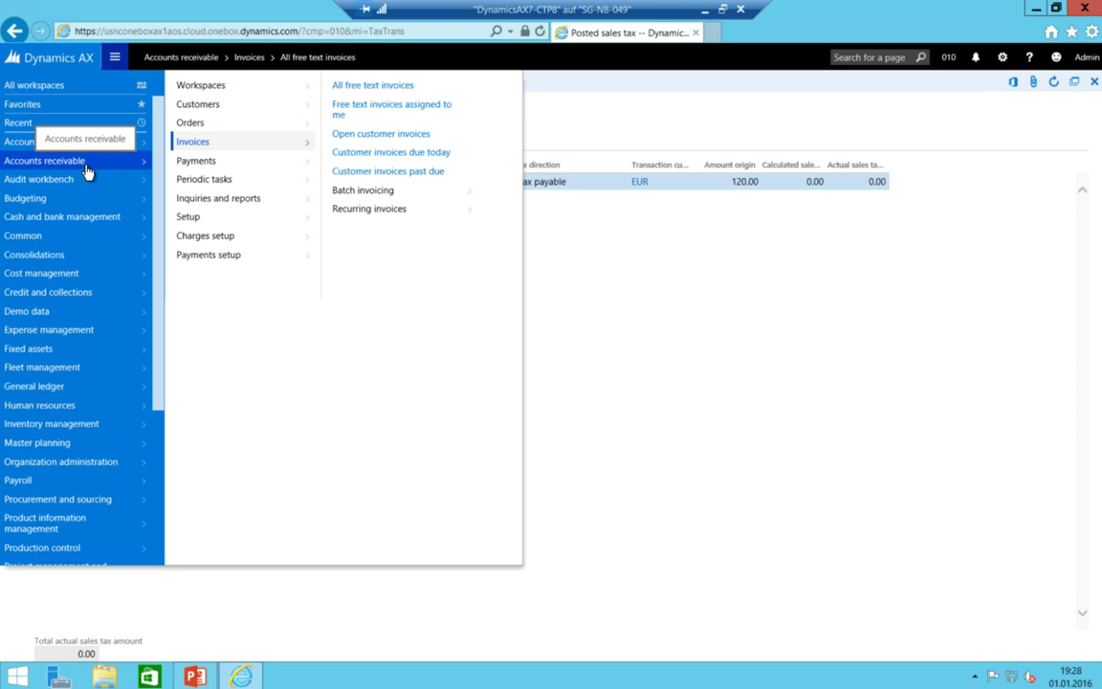
click(260, 168)
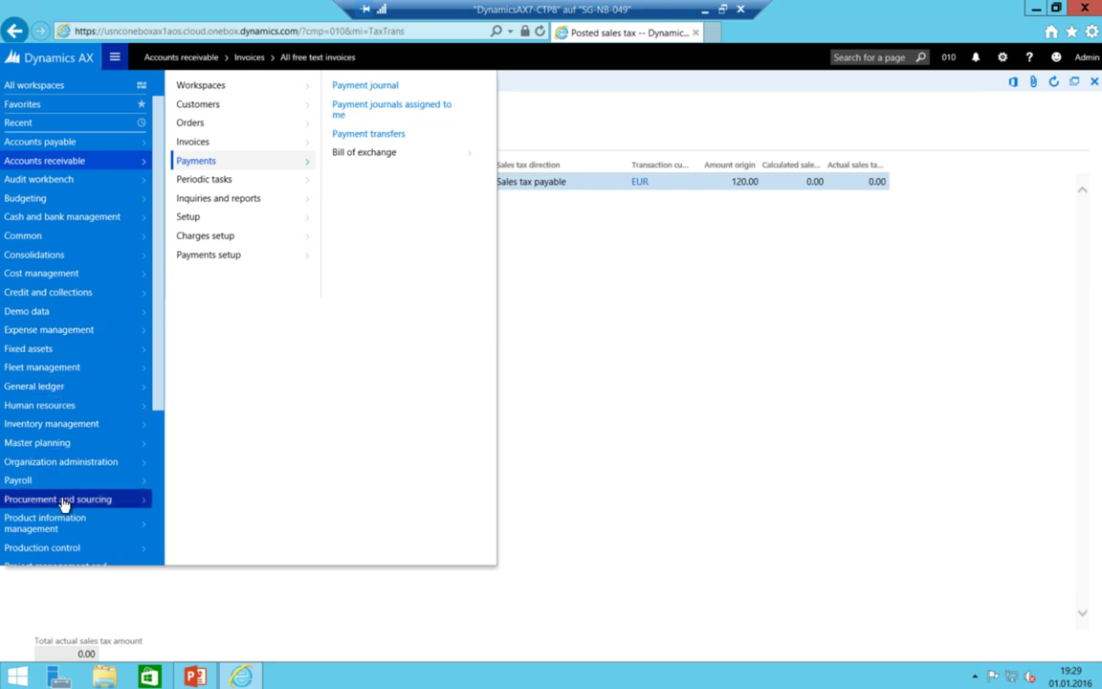
scroll(52, 479, down, 2)
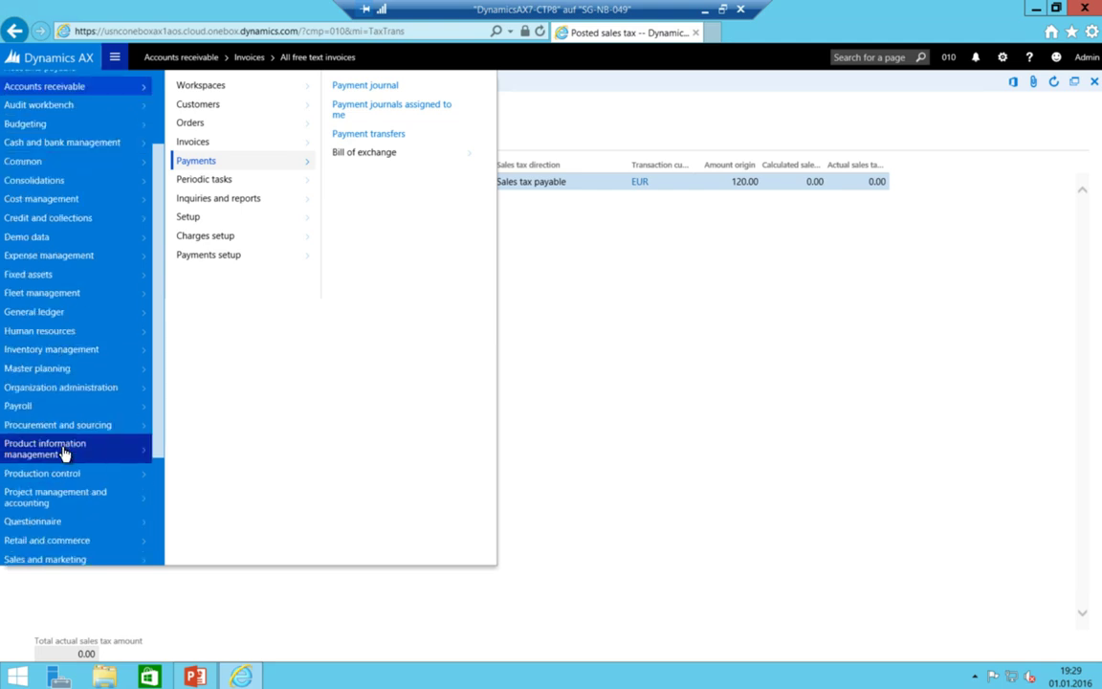
click(79, 390)
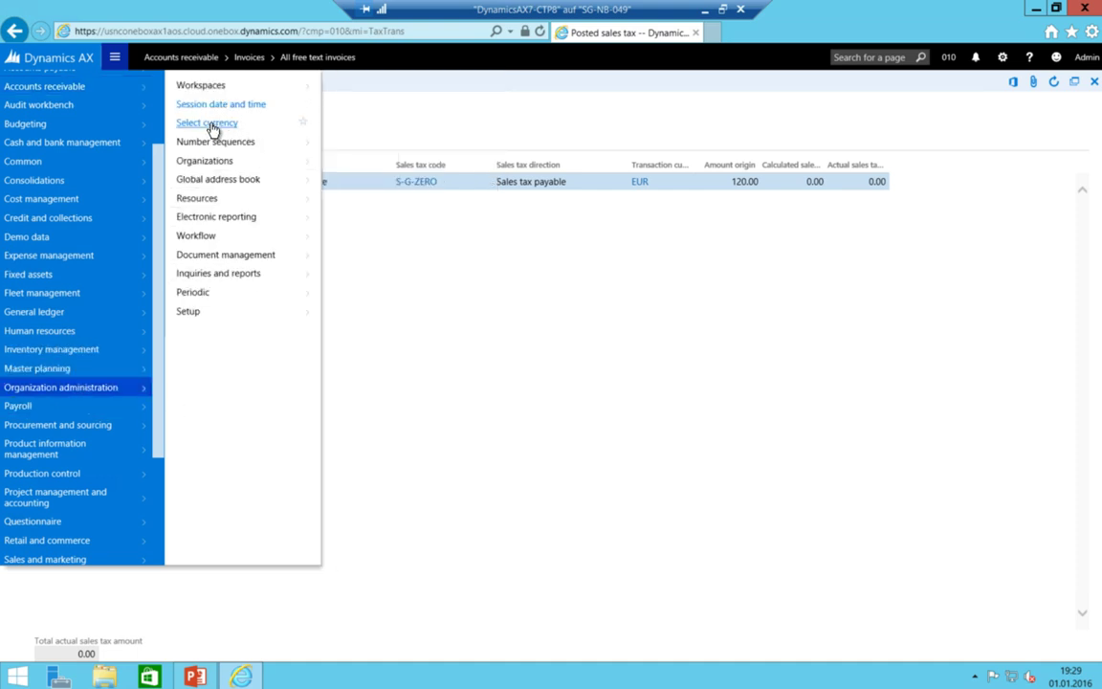
click(205, 141)
click(362, 96)
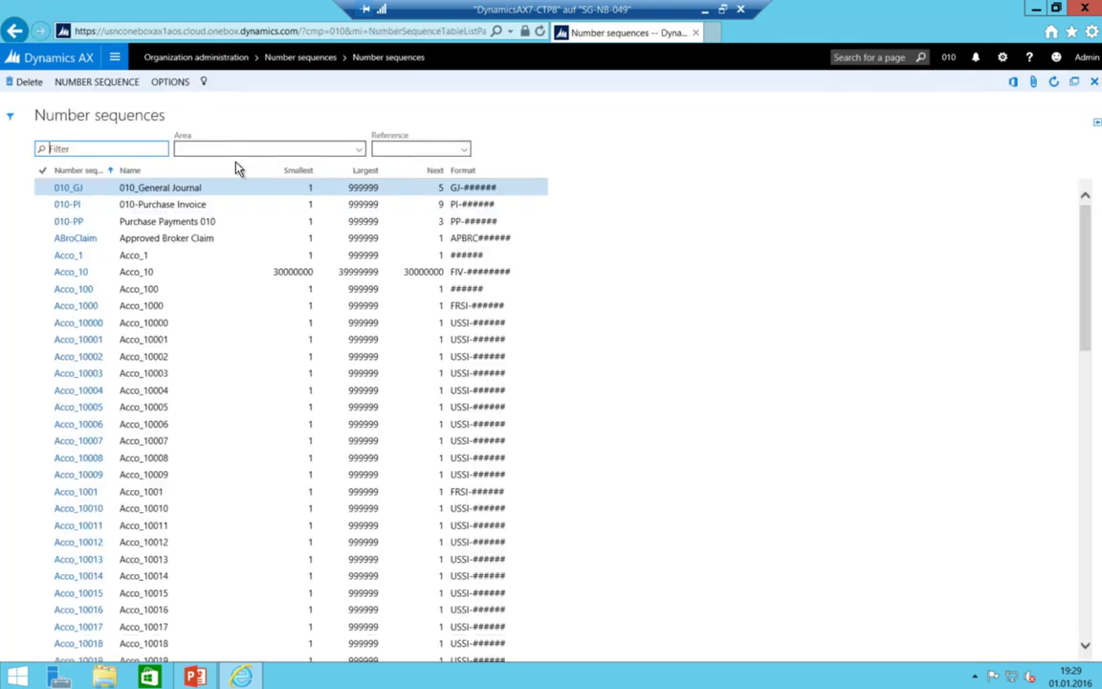
Create a new number sequence with the code 010-CP and the name Customer payments
key(alt+n)
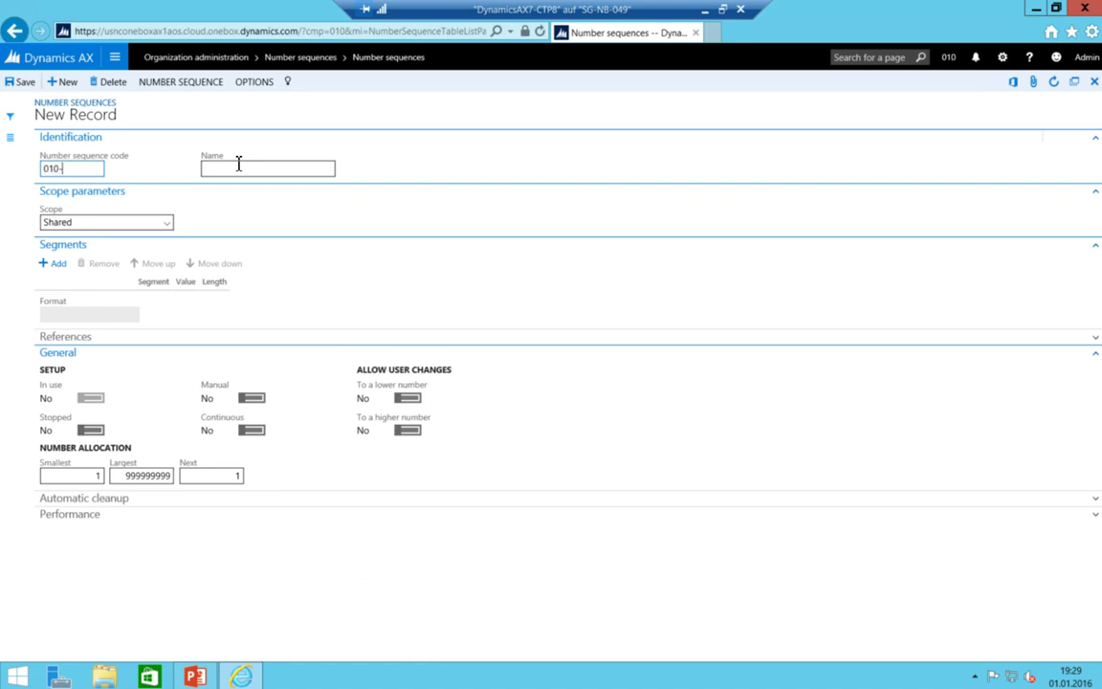
click(238, 165)
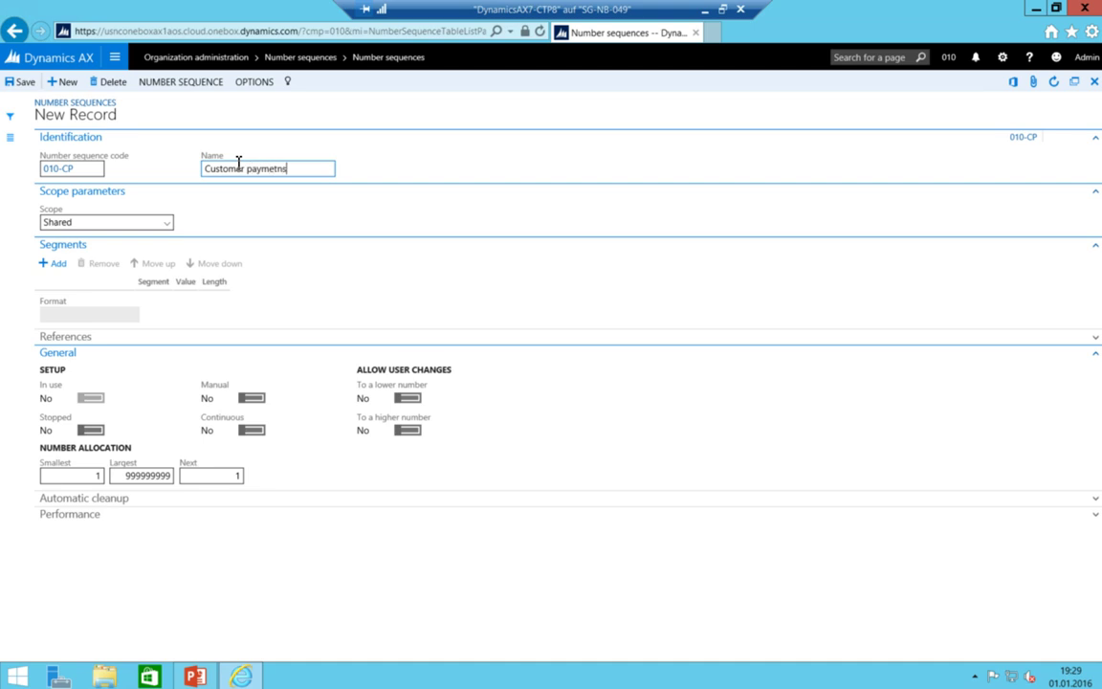
text(Customer payments)
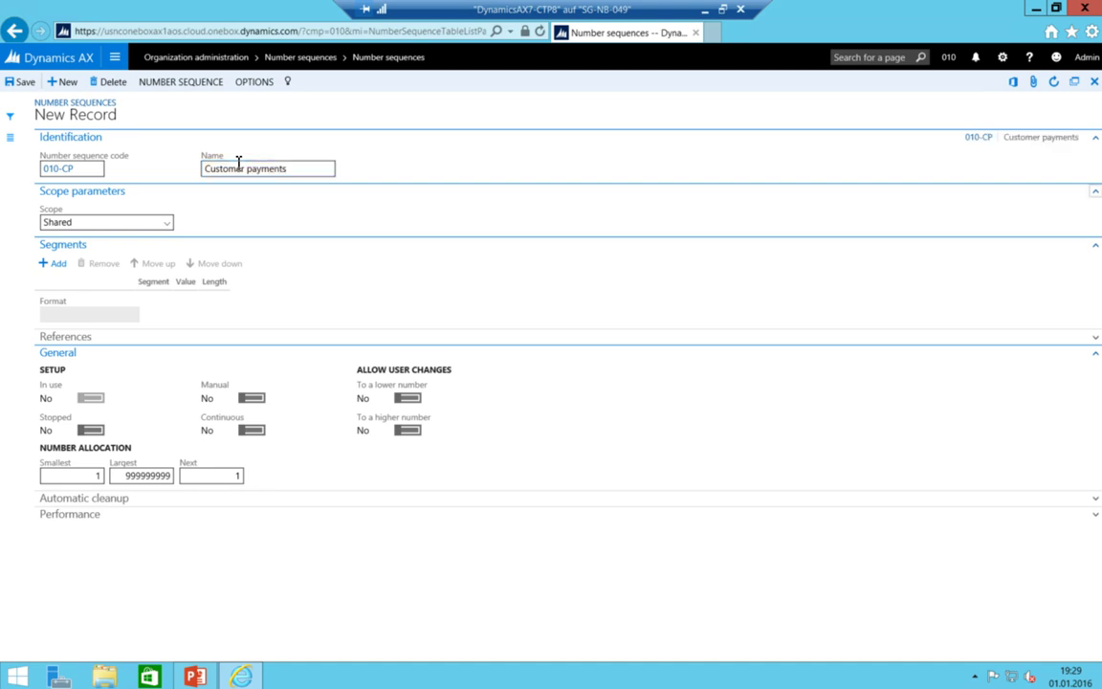
Scope the 010-CP sequence to company 010 and remove its Company segment
key(alt)
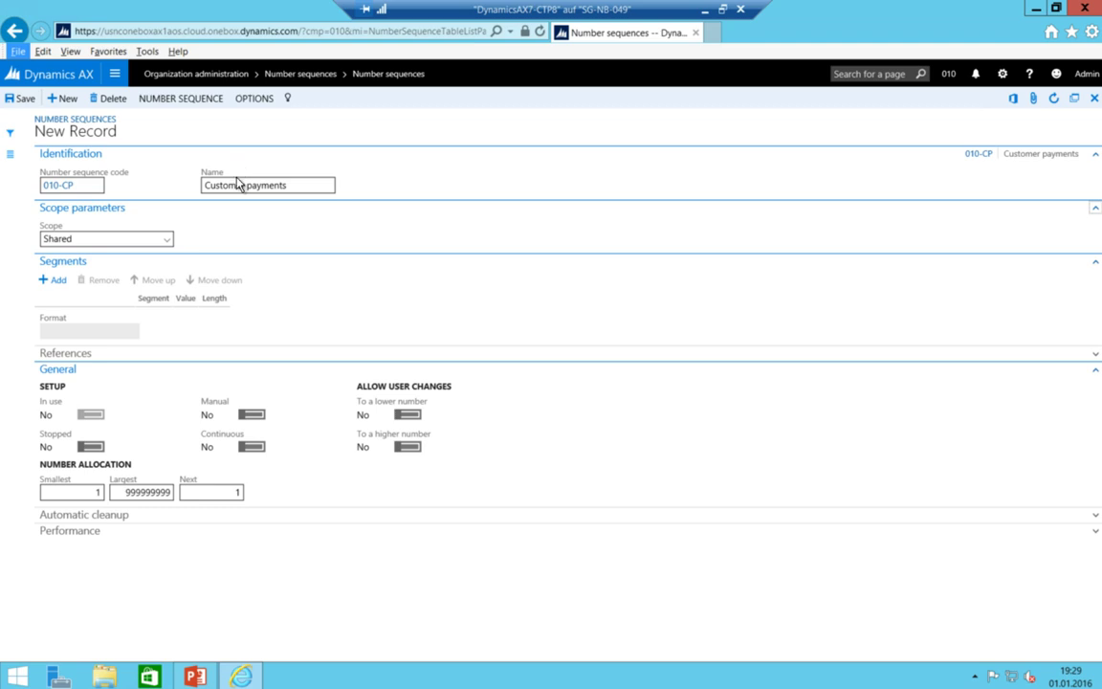
click(167, 238)
click(172, 227)
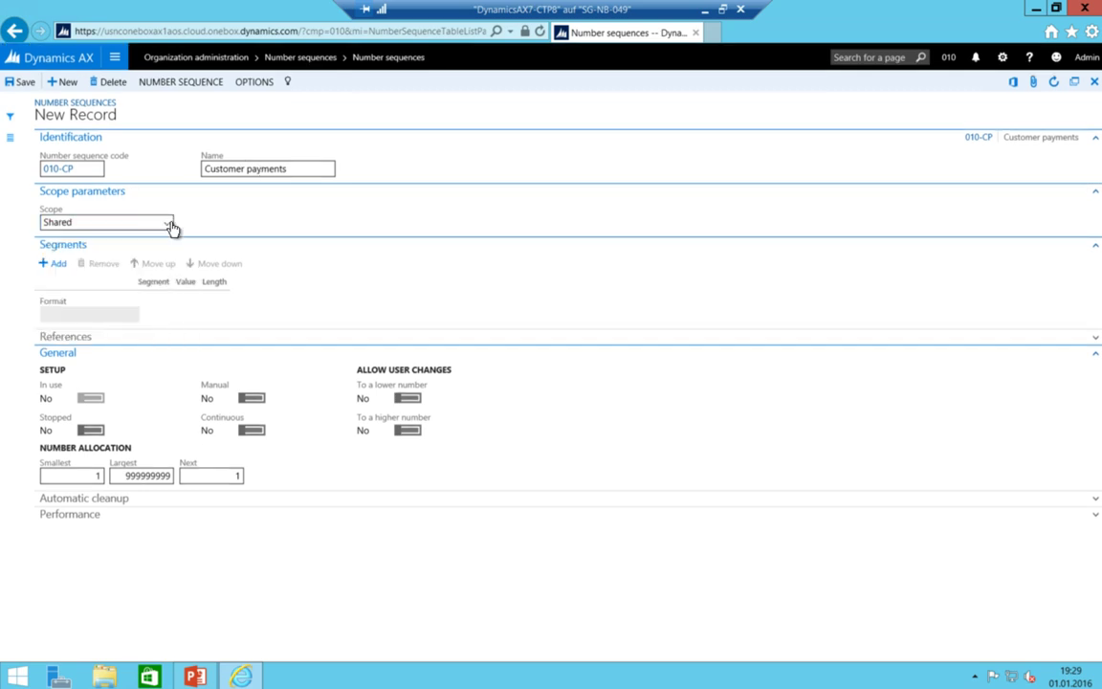
click(167, 223)
click(80, 256)
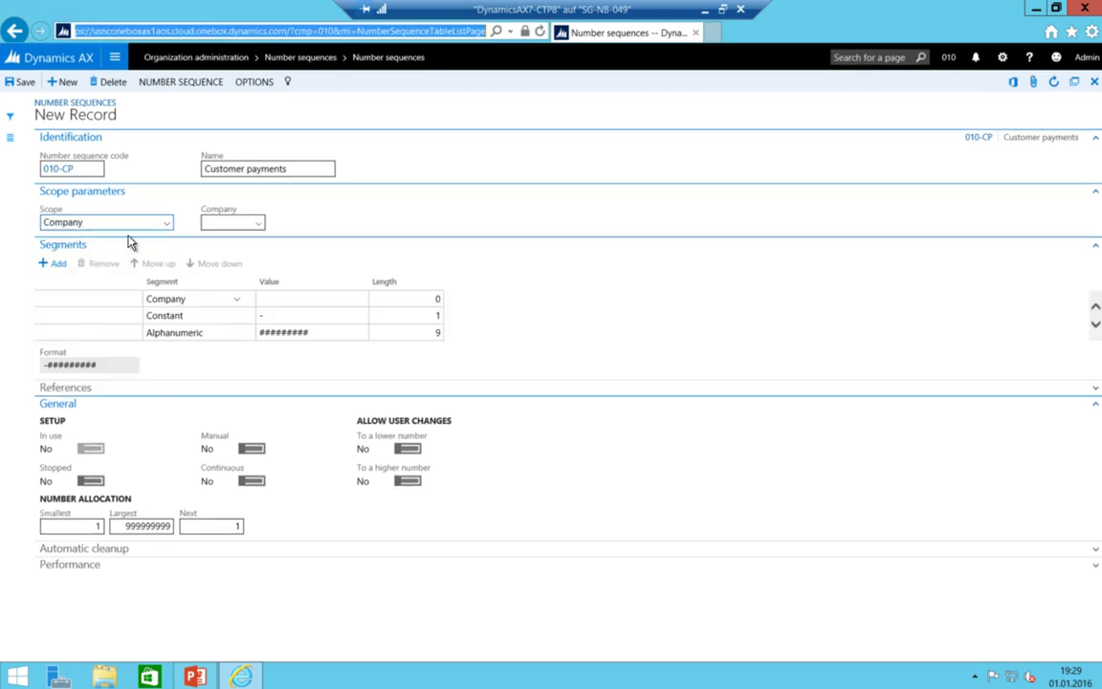
click(231, 223)
click(208, 300)
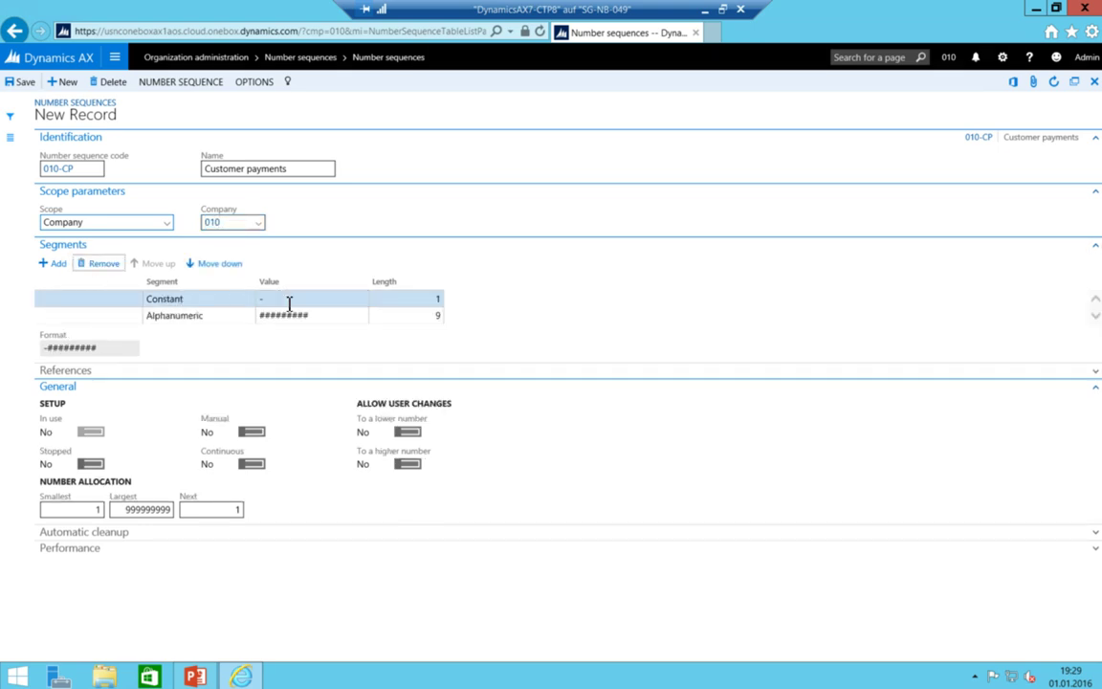
Set the sequence's constant segment to CP- and its alphanumeric segment to ######
click(290, 302)
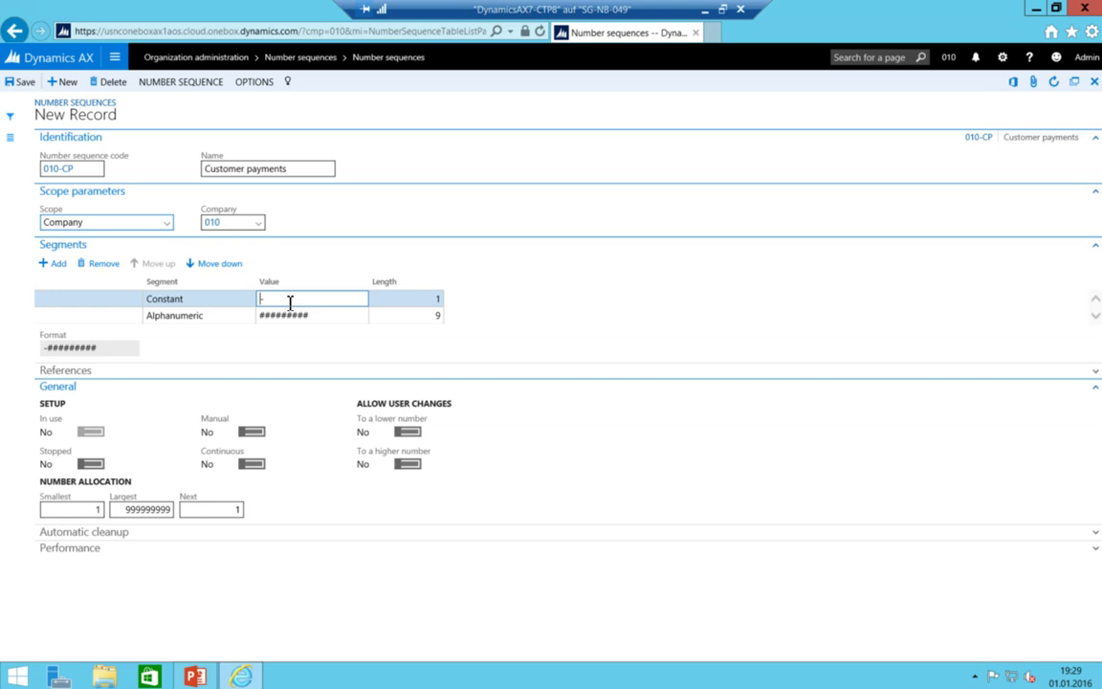
text(CP)
key(Tab)
key(Tab)
Set the sequence's largest number to 999999 and save the record
click(141, 510)
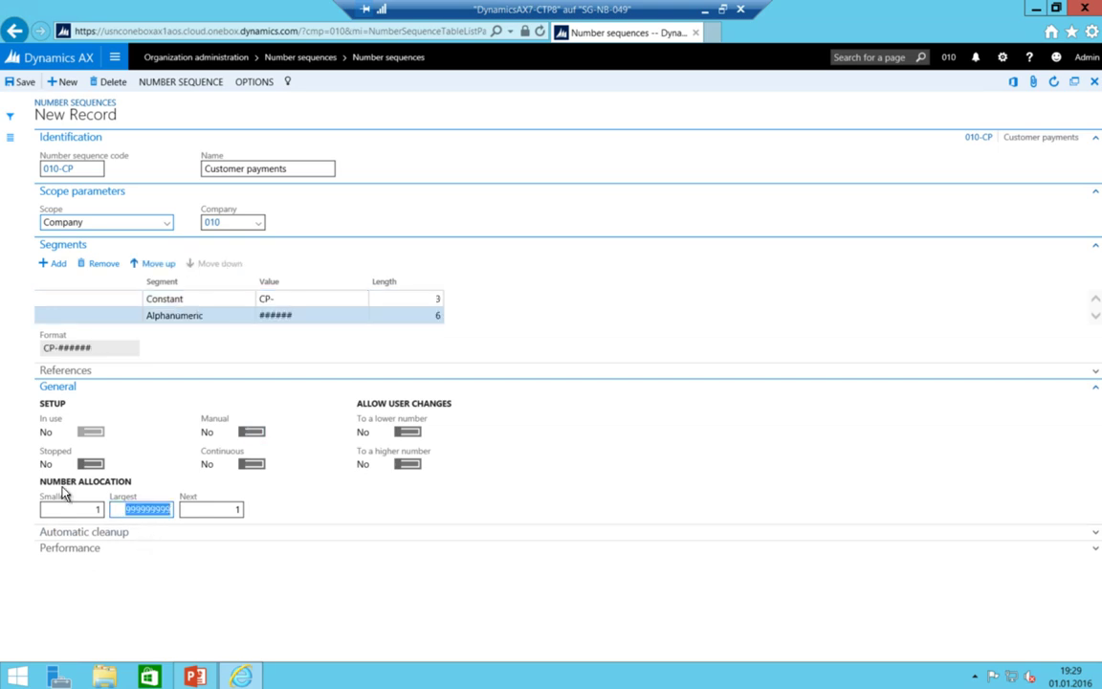
key(End)
key(BackSpace)
key(Tab)
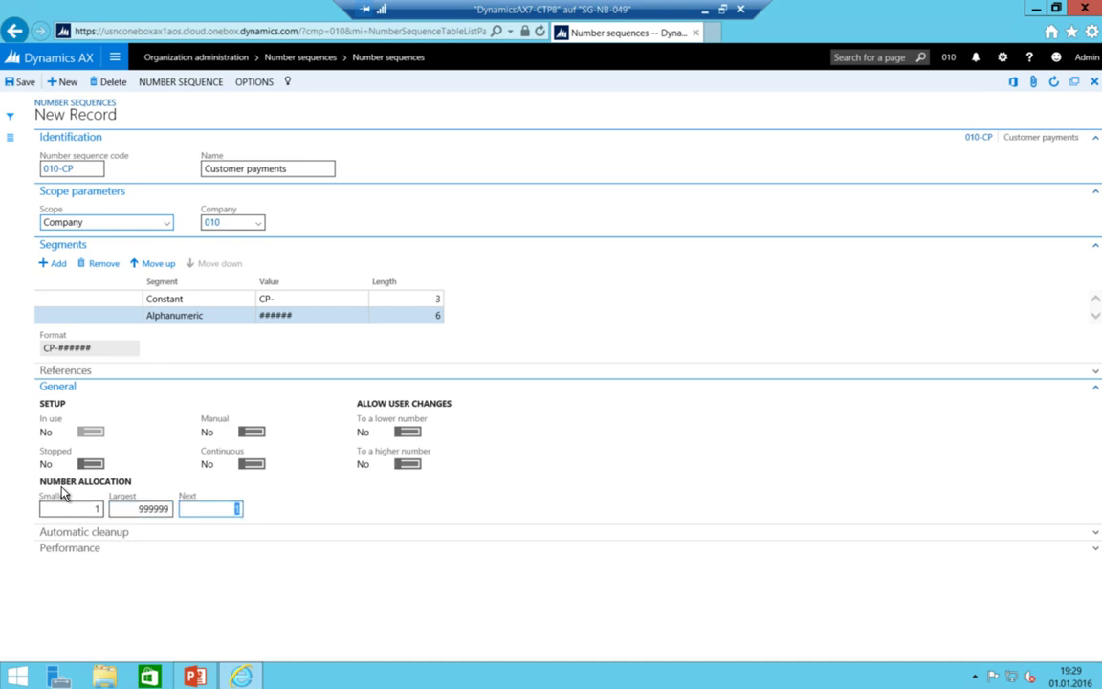
key(ctrl+s)
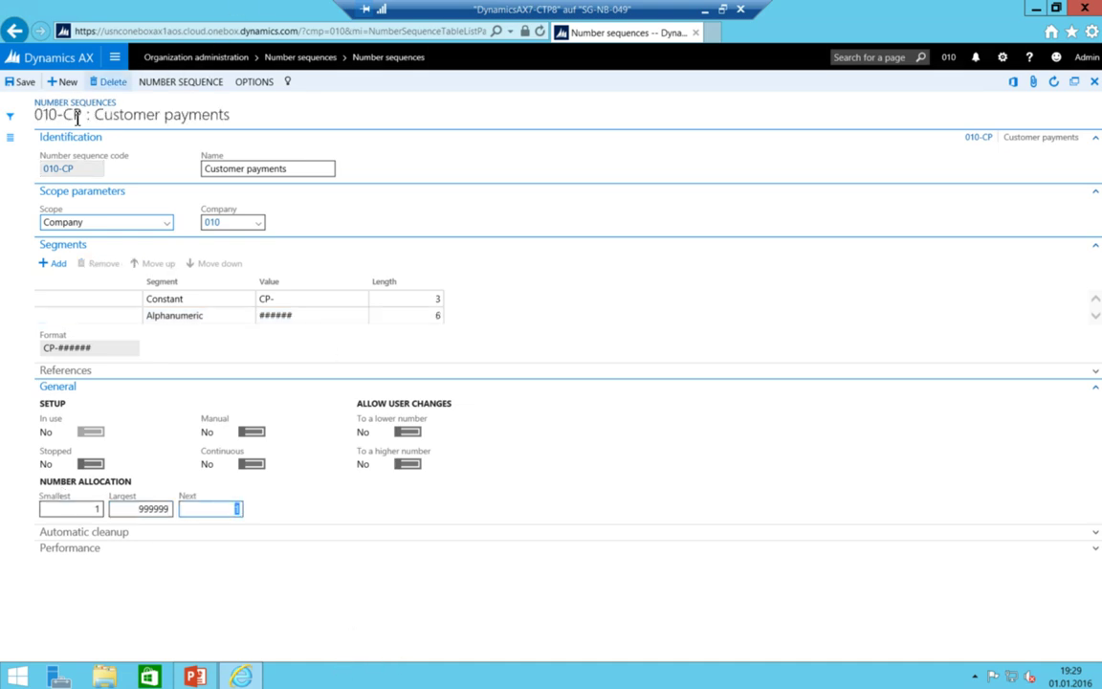
Select the 010-CP sequence code for reuse and open the Journal names setup in General ledger
click(44, 168)
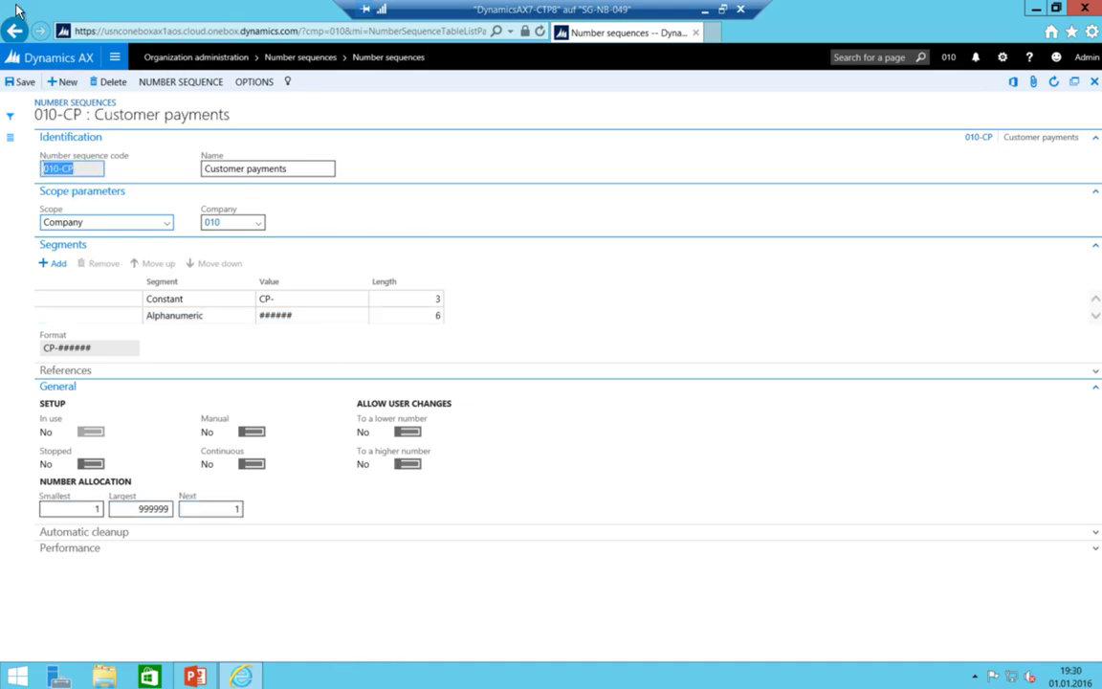
click(113, 57)
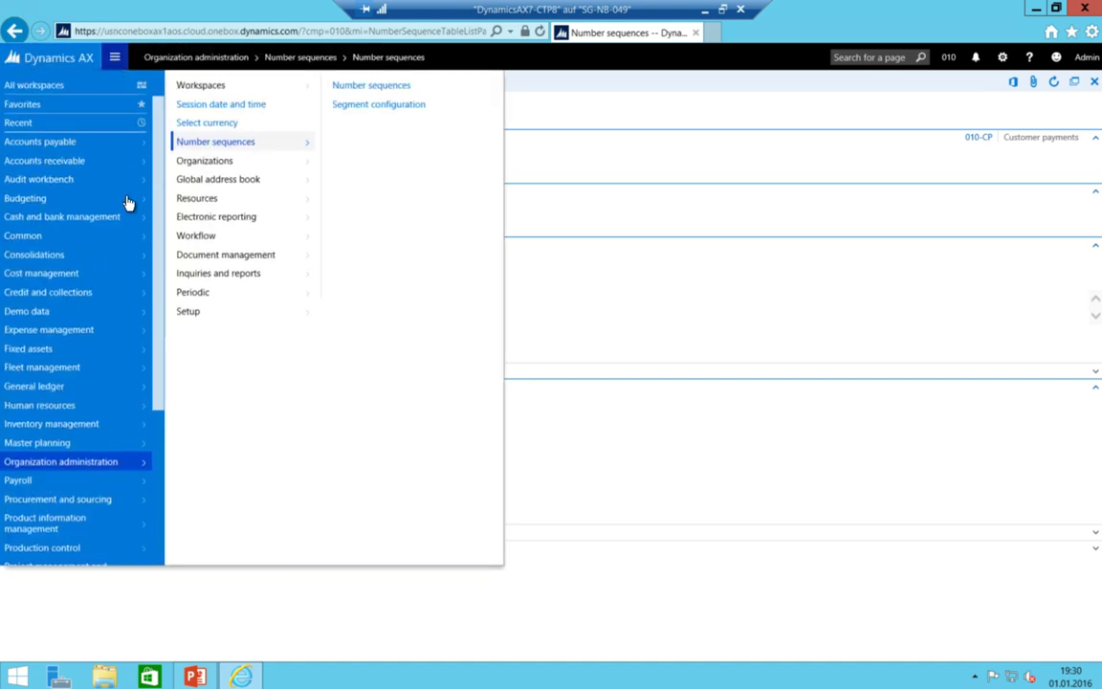
click(62, 389)
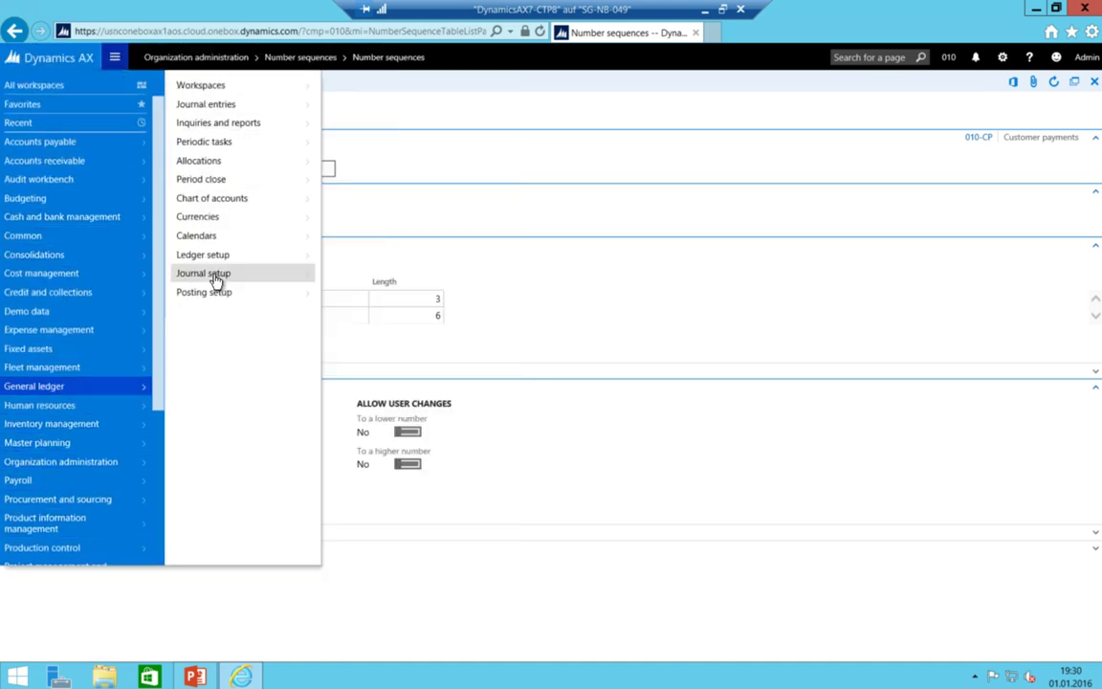
click(216, 277)
click(362, 88)
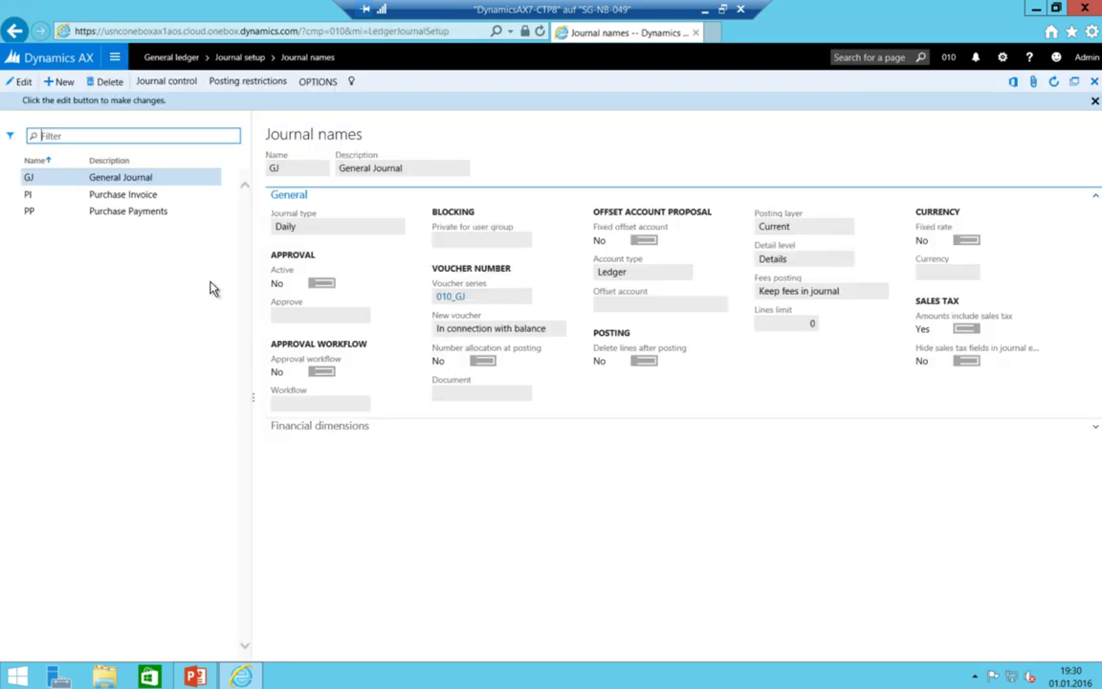
Create a new journal name CP with the description Customer Payments
key(alt+n)
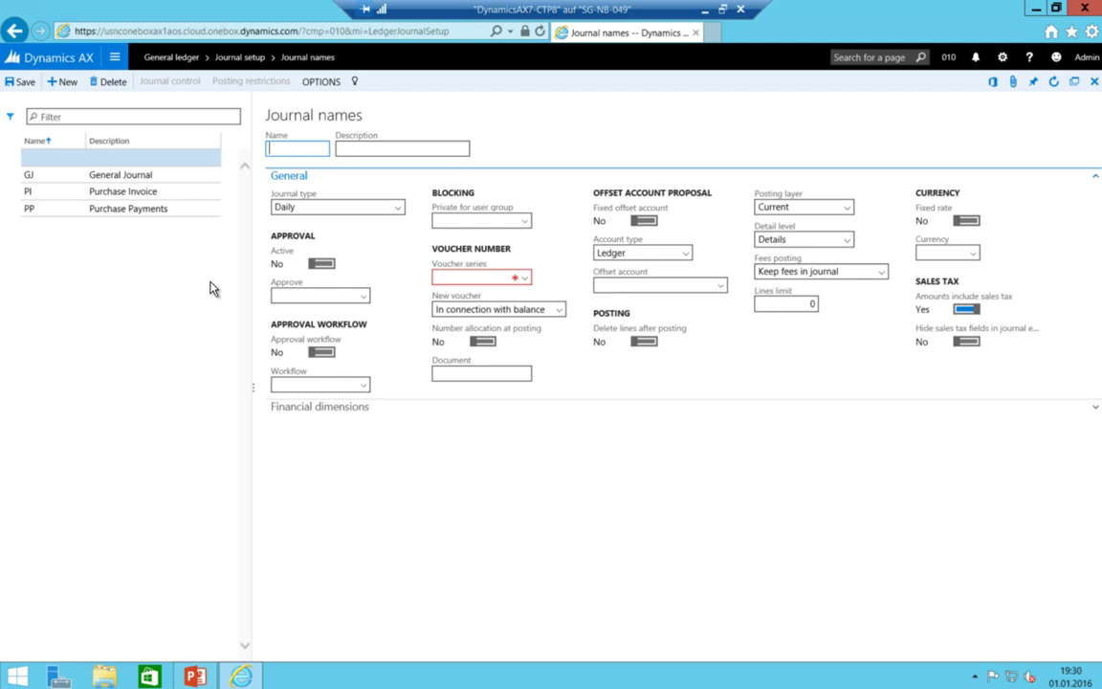
text(CP)
key(Tab)
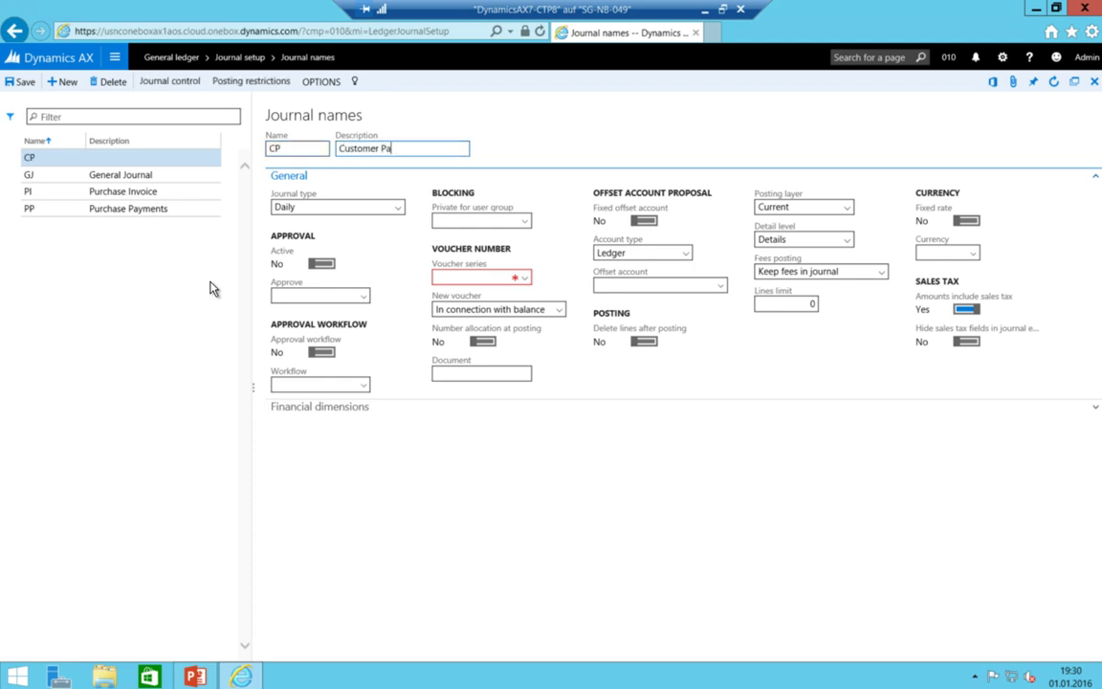
text(Customer Payments)
key(Tab)
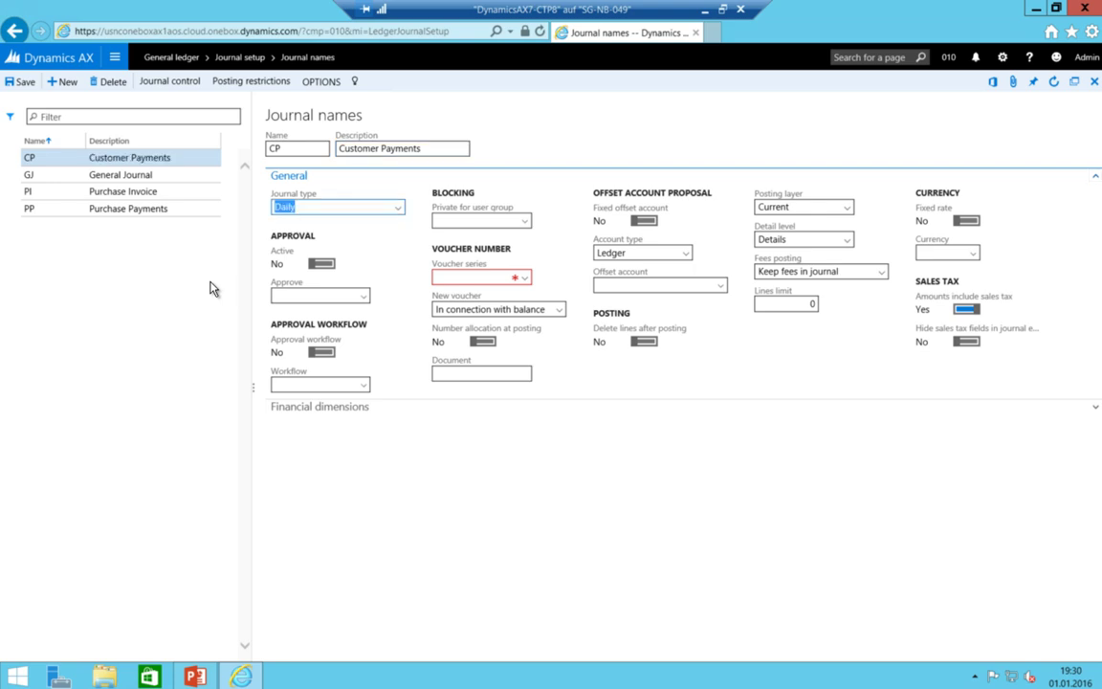
Set the CP journal's type to Customer payment
key(alt+Down)
key(Up)
key(Up)
key(Up)
key(Up)
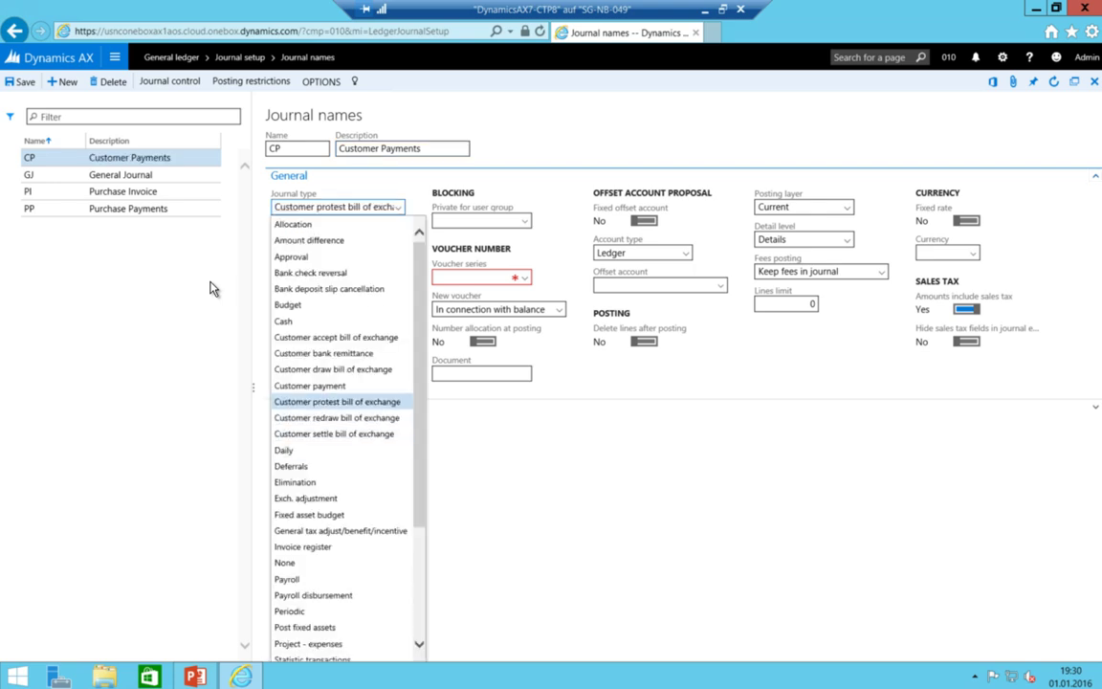
key(Return)
Enter 010-CP as the voucher series of the CP journal
key(Tab)
key(Tab)
key(Tab)
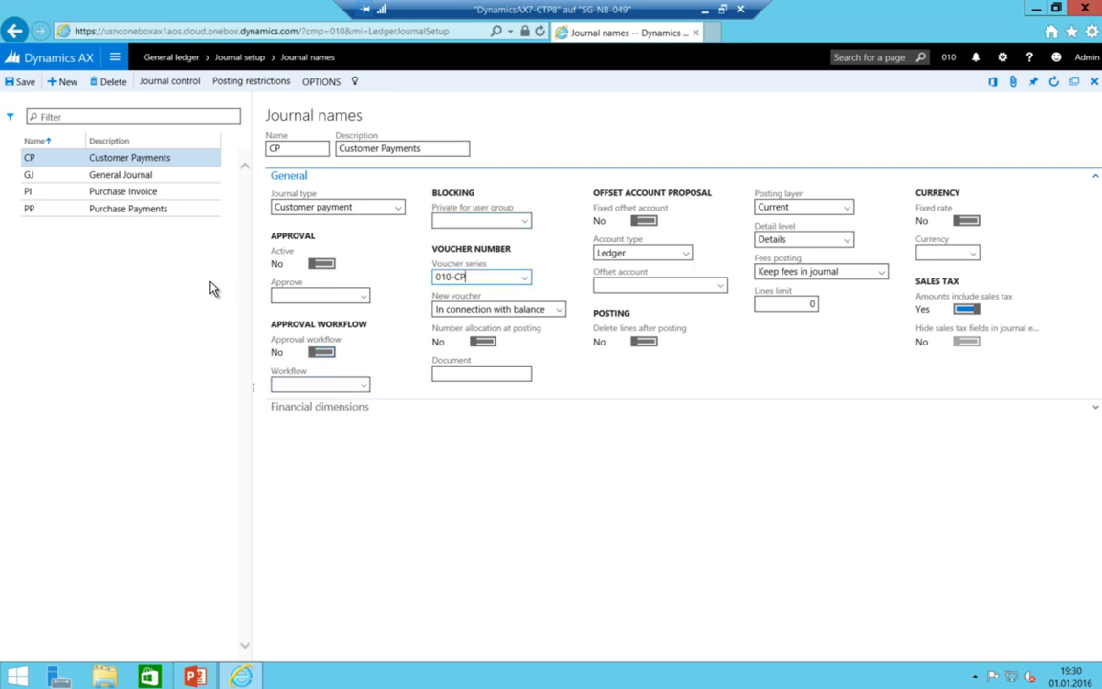
text(010-CP)
key(Tab)
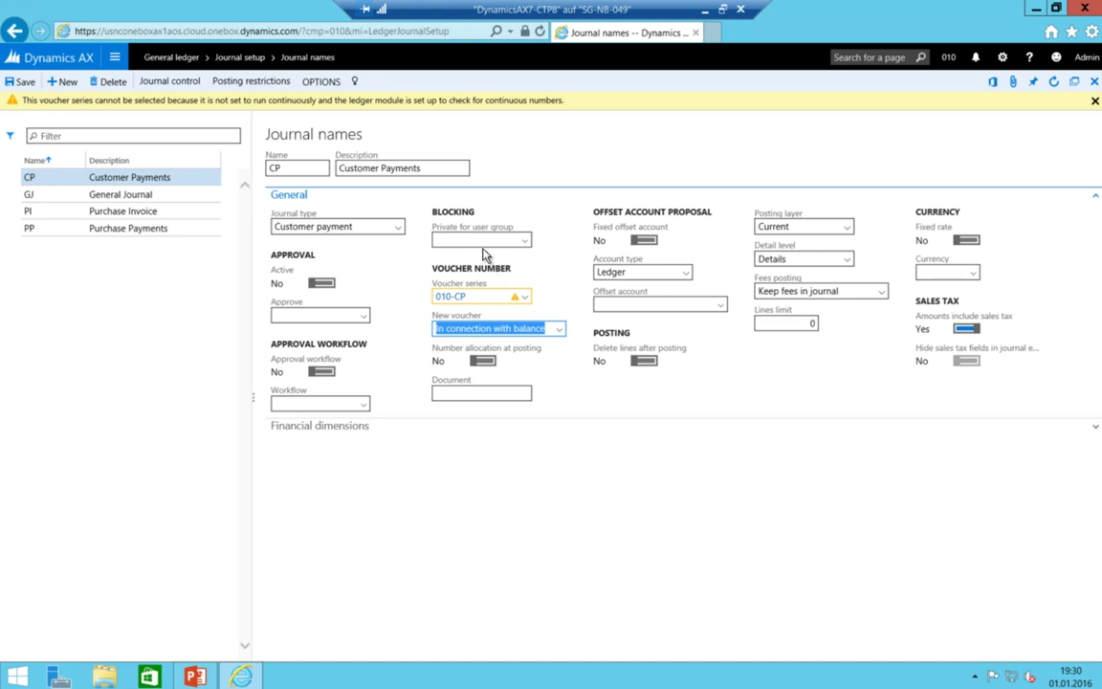
Try to reselect voucher series 010-CP from the lookup and reach its options, dismissing the validation error
click(445, 298)
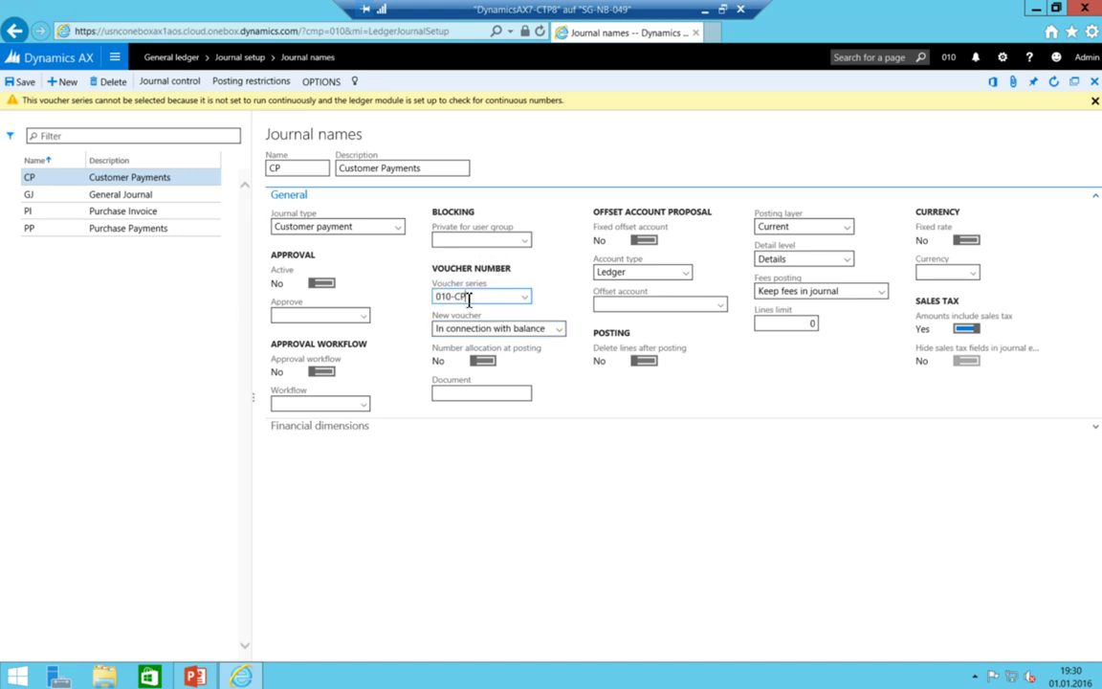
click(525, 297)
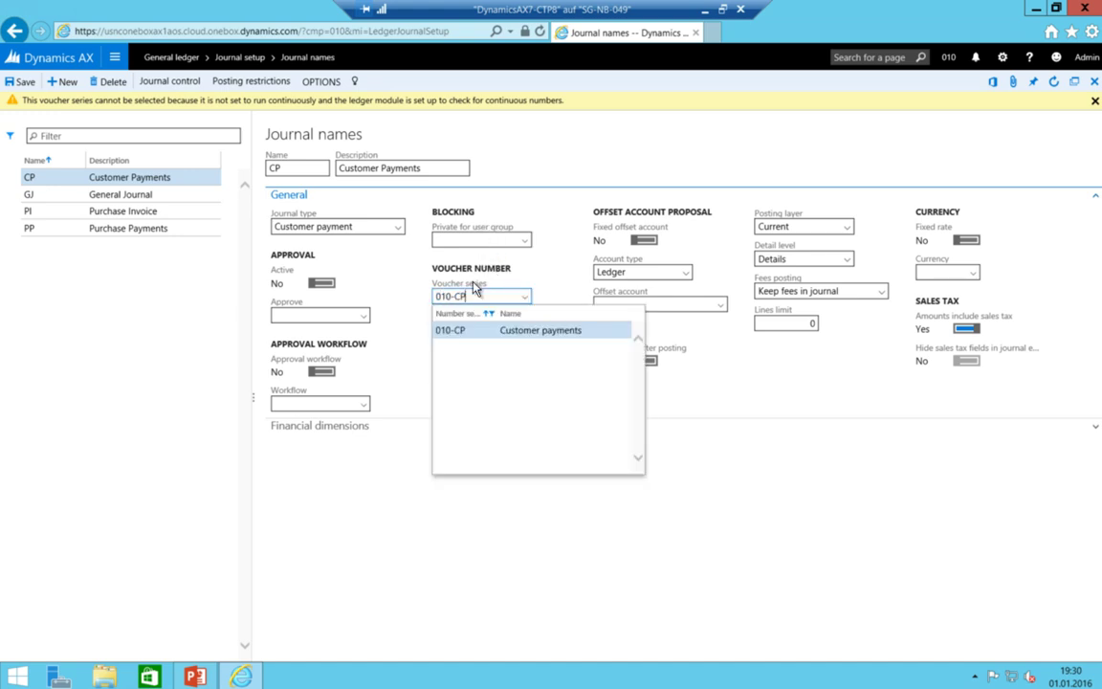
click(453, 328)
right_click(461, 299)
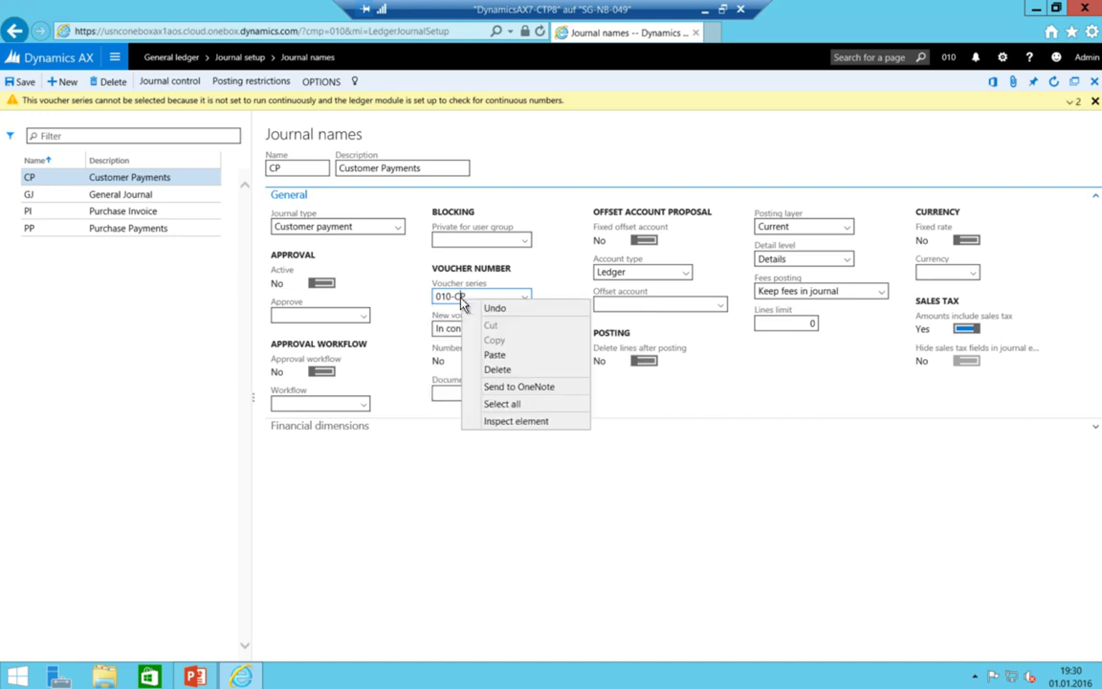
click(454, 260)
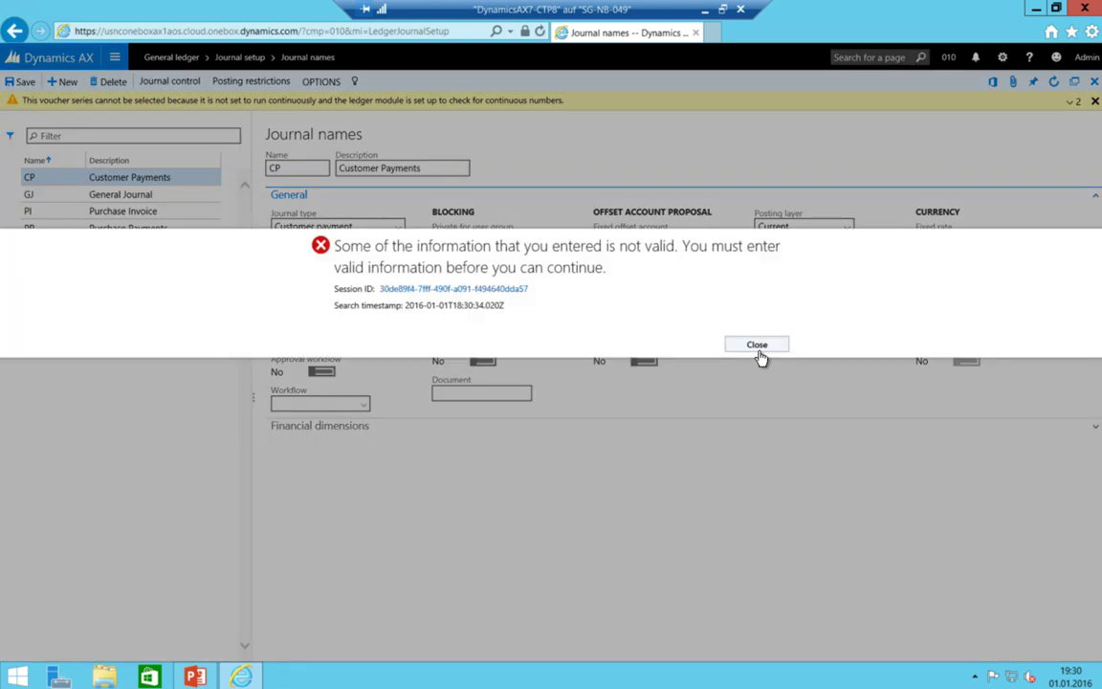
click(757, 344)
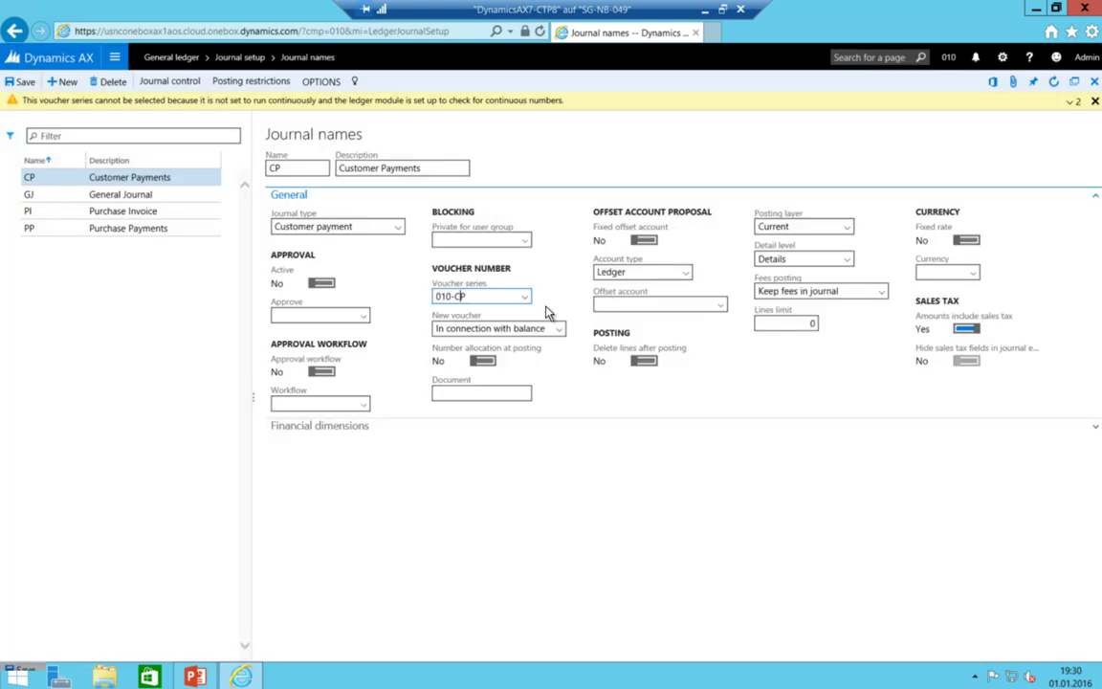
Replace the voucher series of the CP journal name with Acco_15186
click(525, 298)
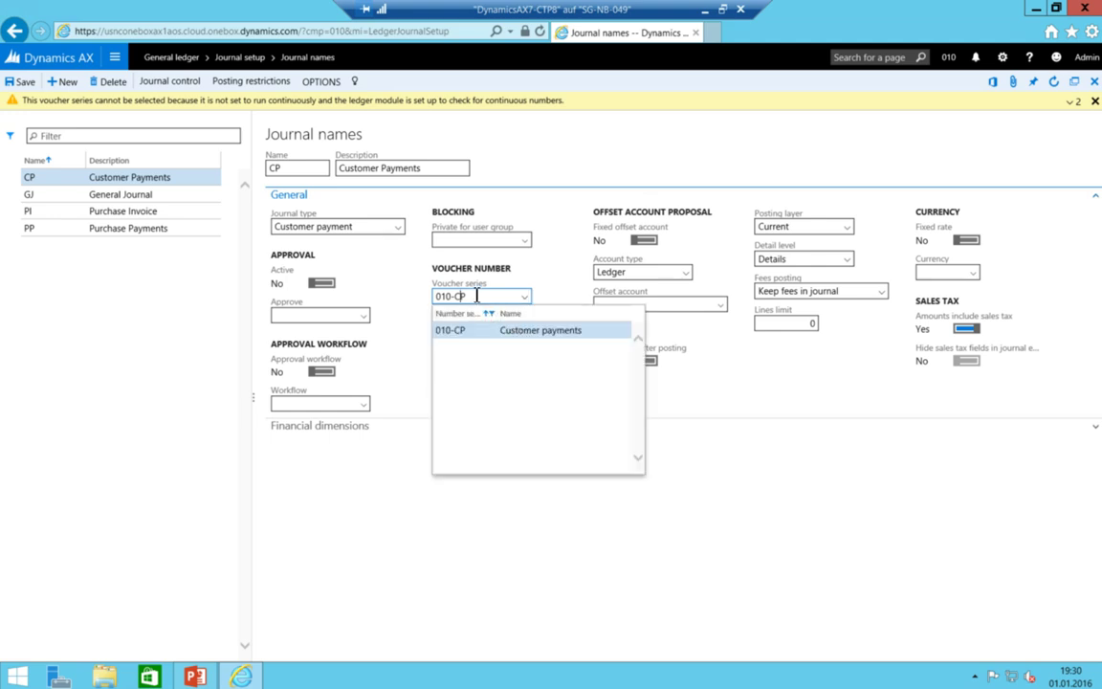
drag(476, 297, 395, 280)
key(BackSpace)
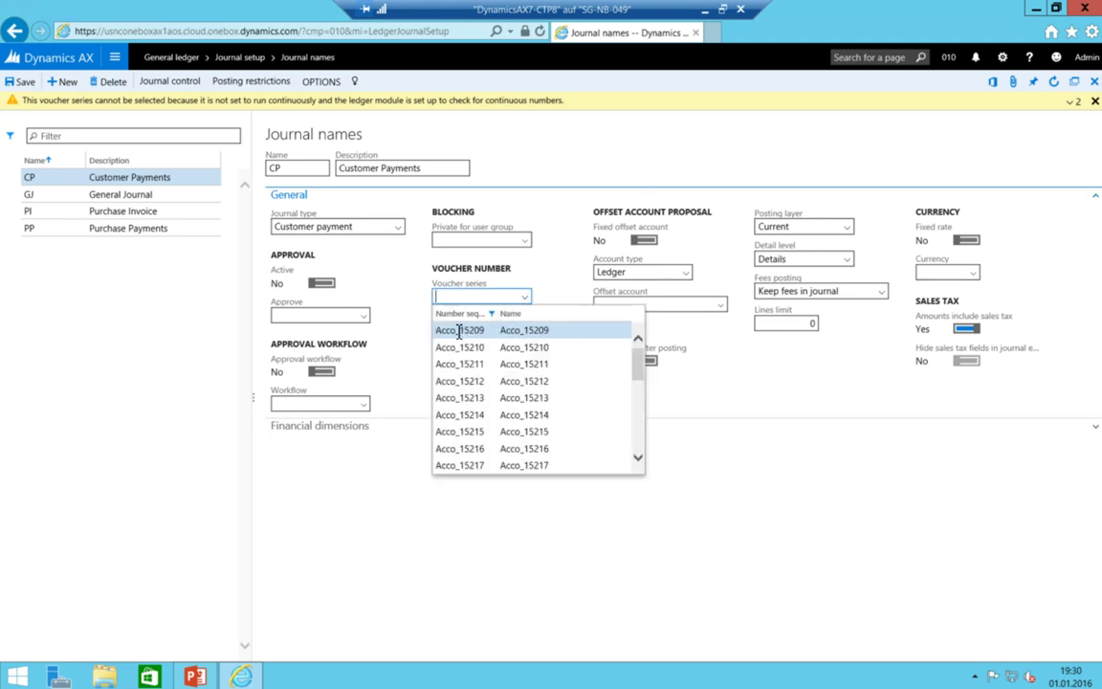
click(460, 255)
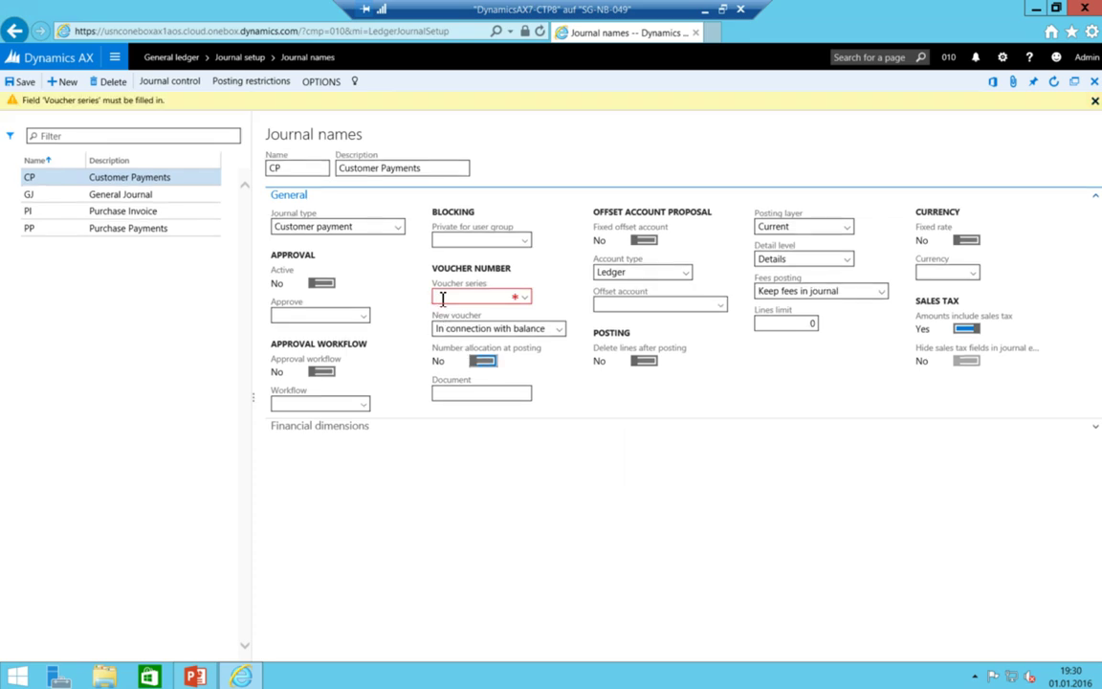
click(529, 301)
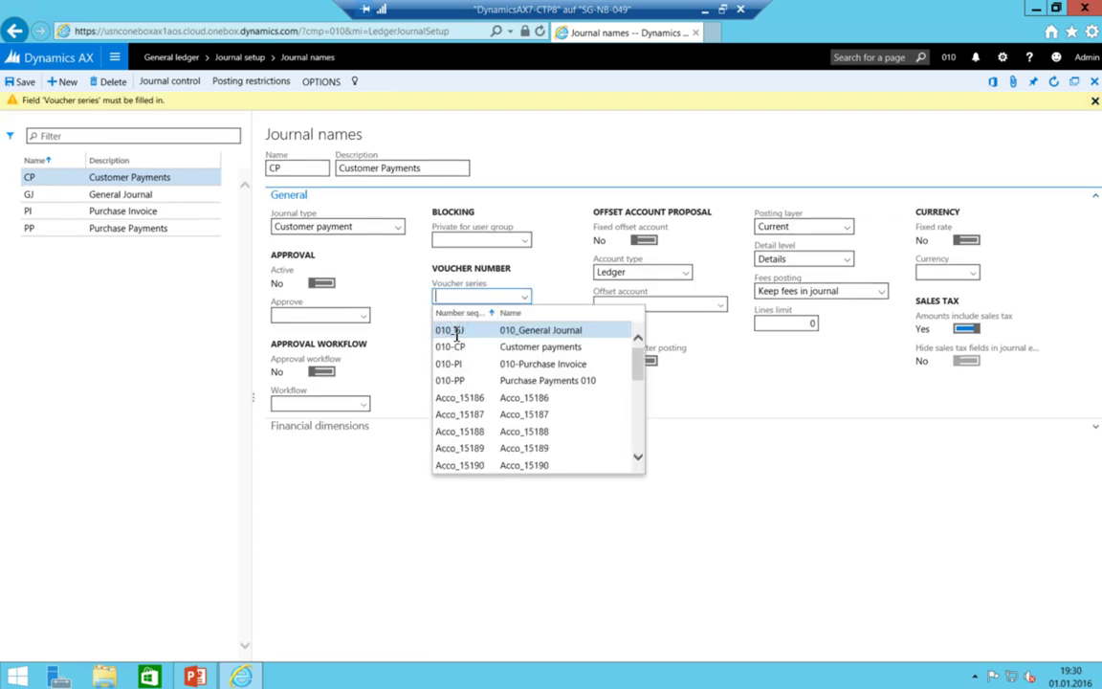
scroll(464, 333, down, 4)
scroll(463, 340, up, 3)
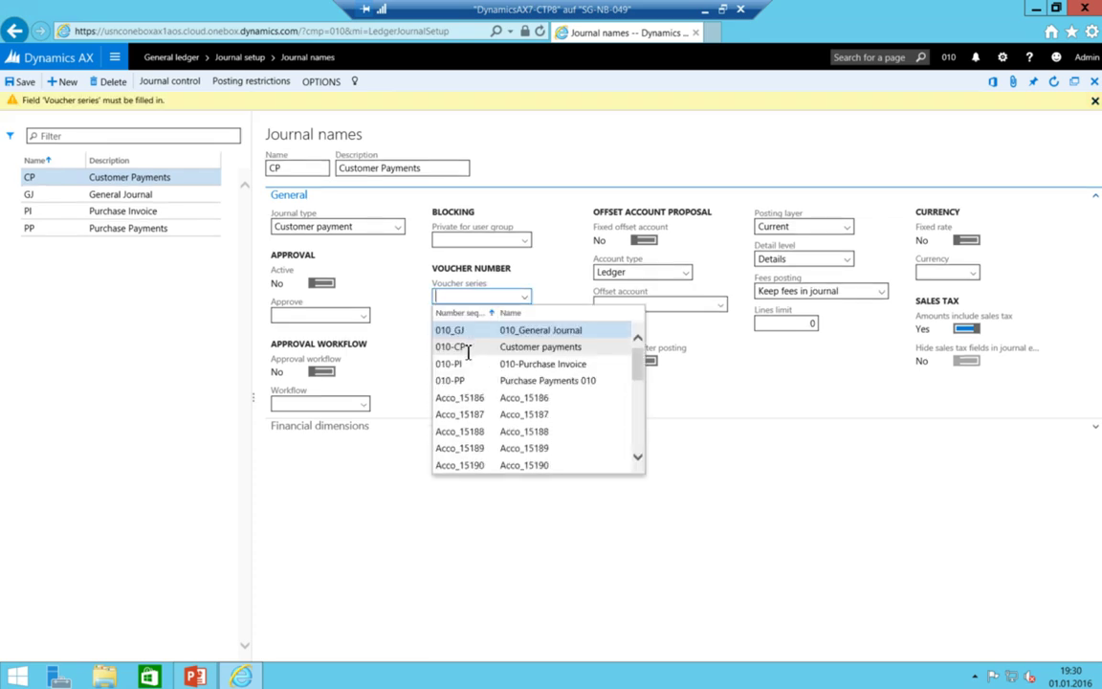
click(464, 400)
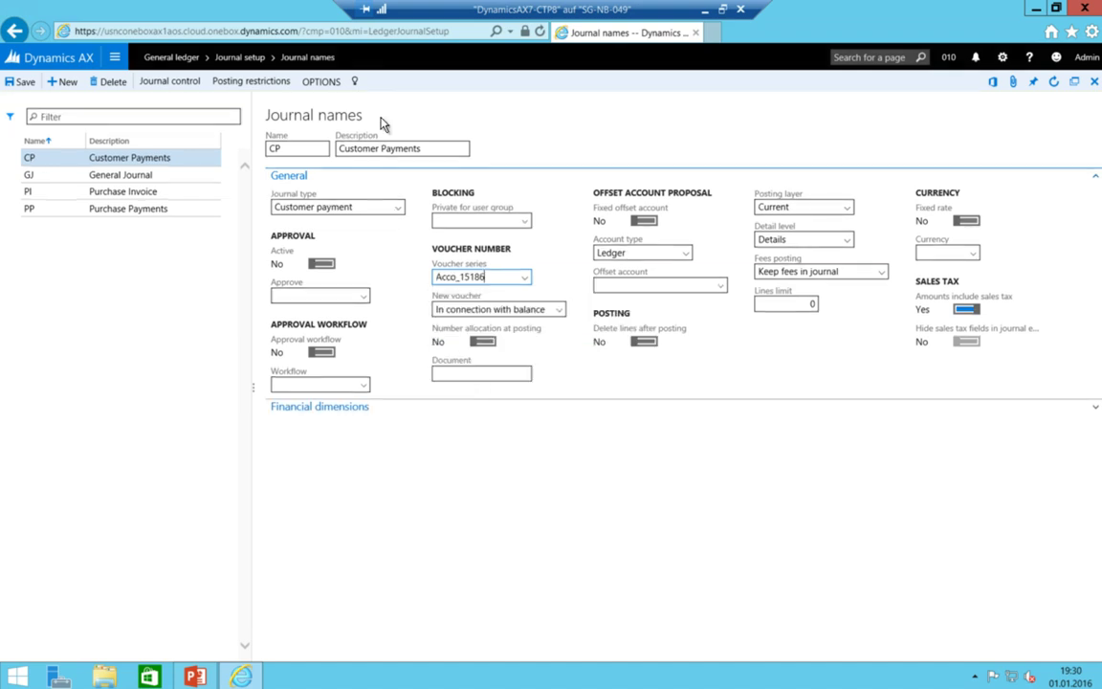
Open the record of number sequence 010-CP under Organization administration
click(114, 57)
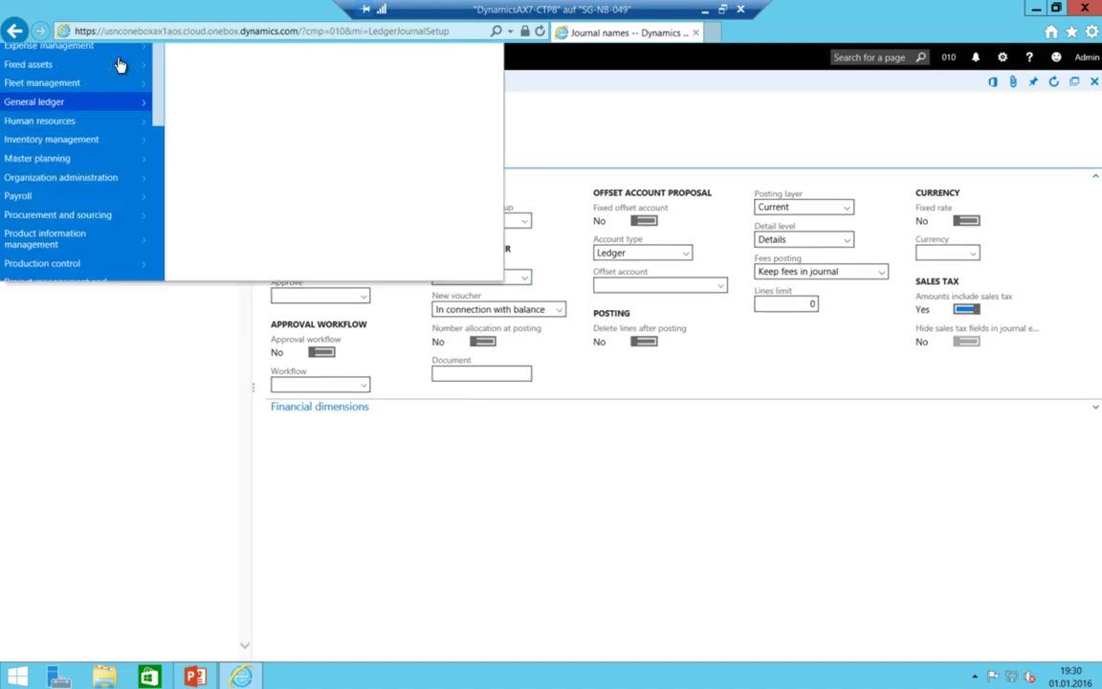
click(84, 464)
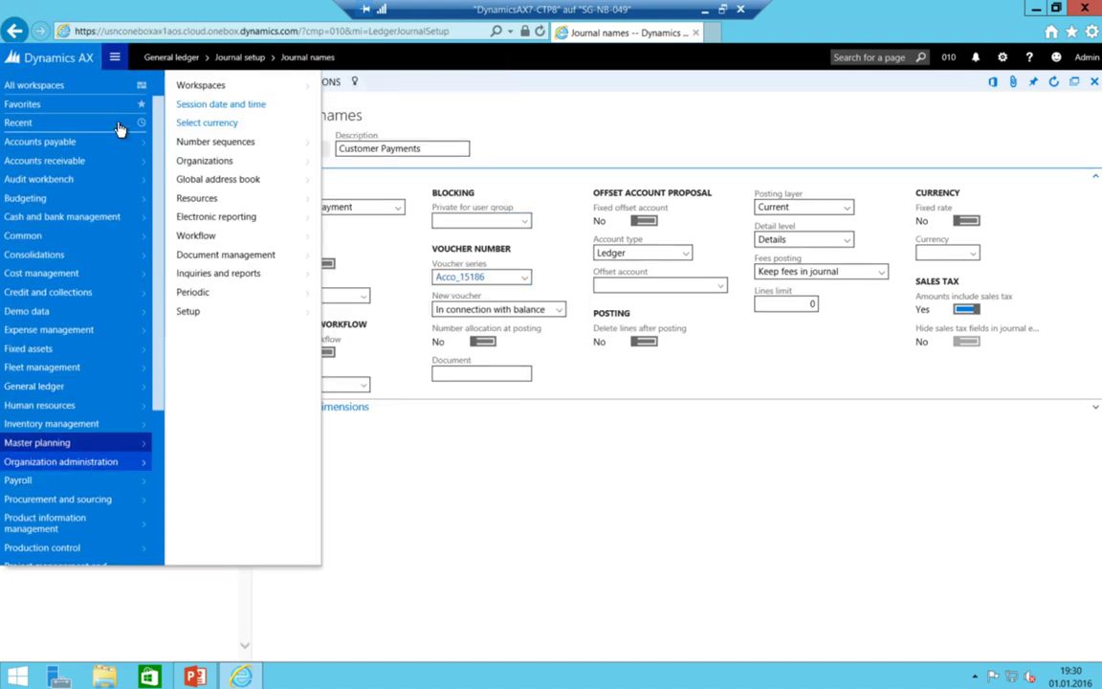
click(212, 143)
click(368, 84)
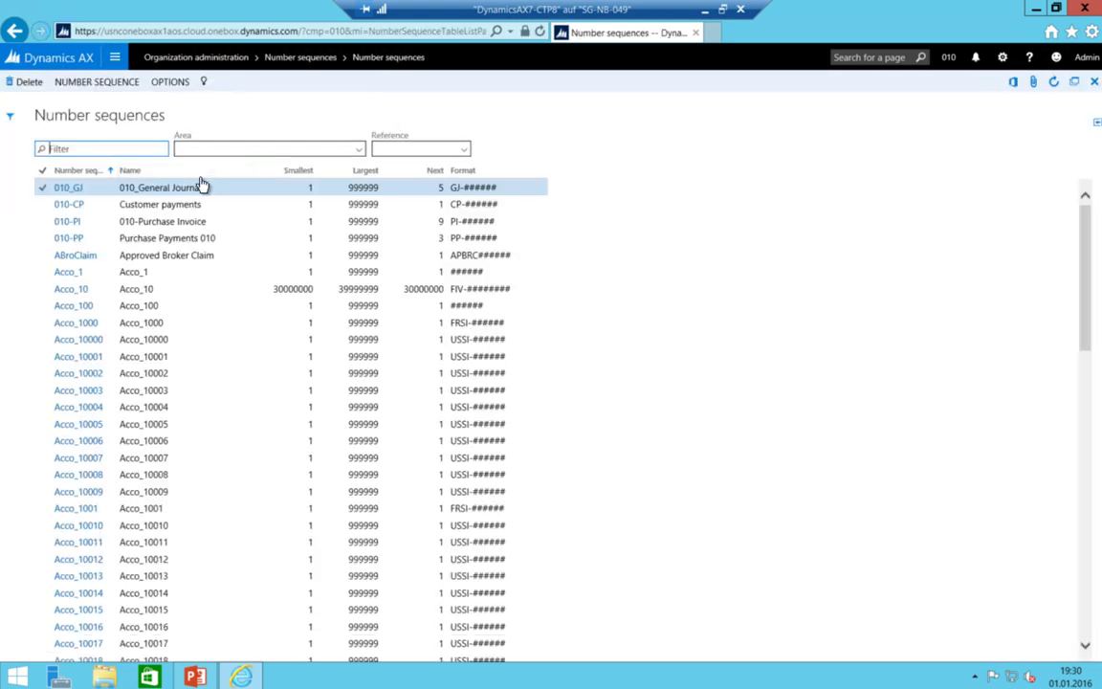
click(148, 204)
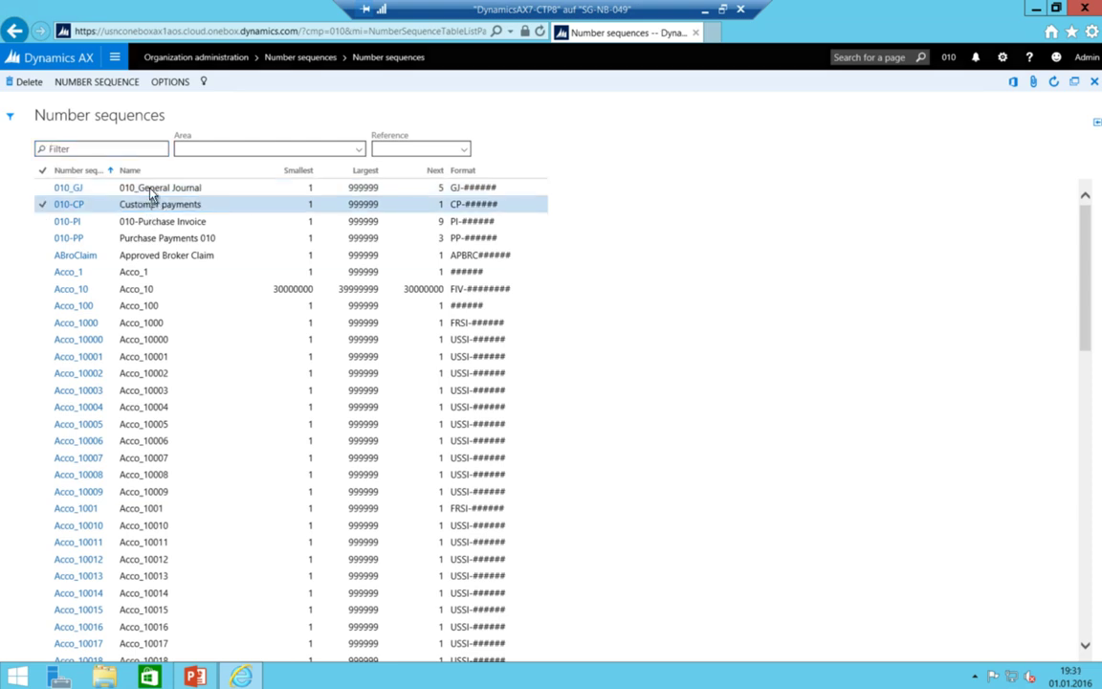
click(165, 86)
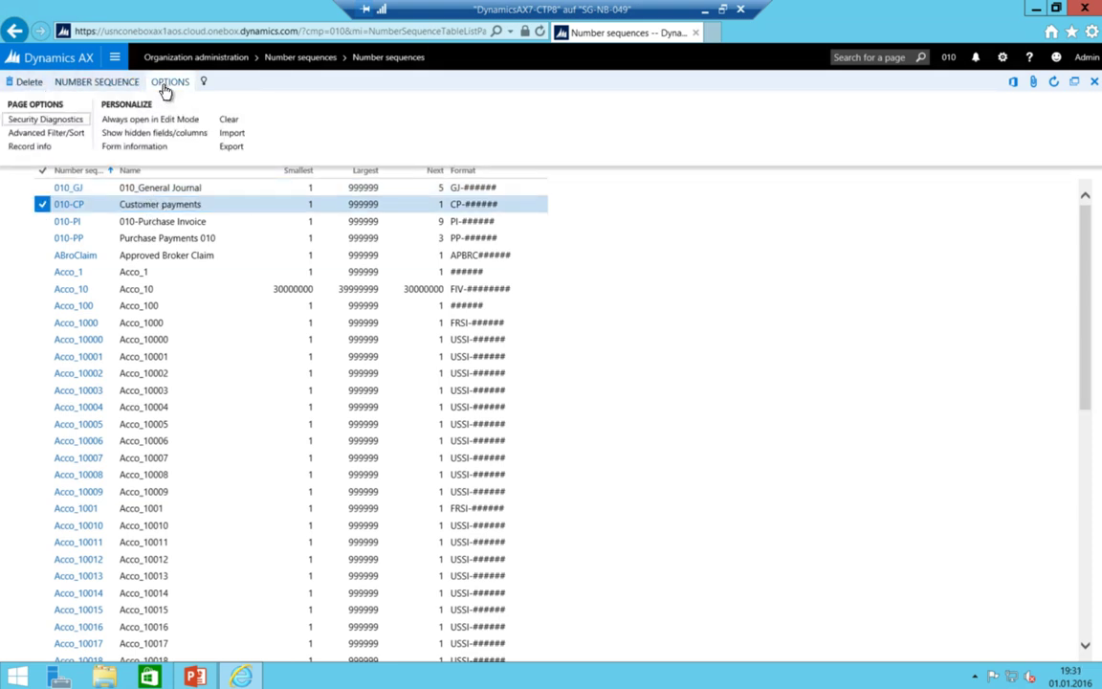
click(166, 89)
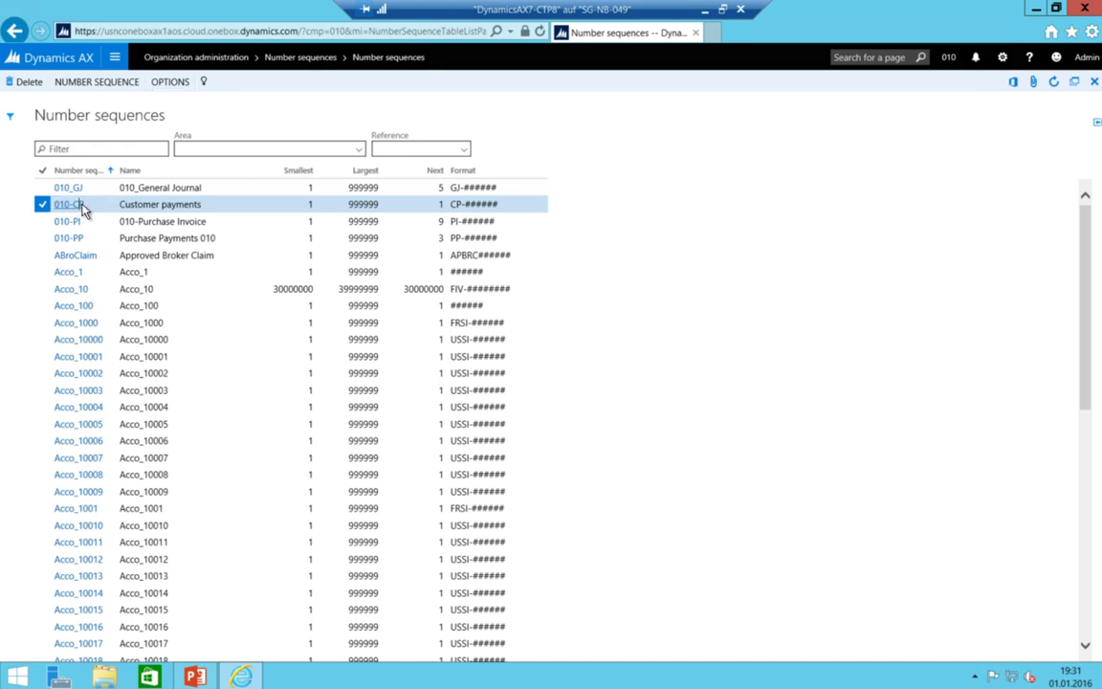
click(69, 204)
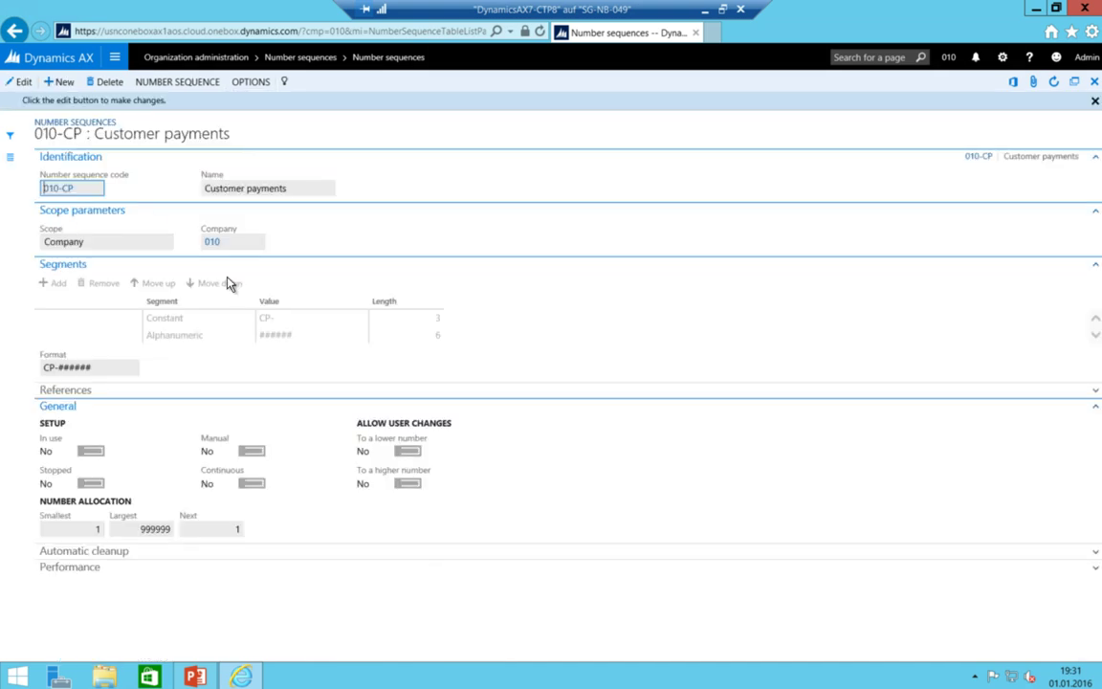
Make number sequence 010-CP continuous and save the record
click(29, 84)
click(253, 465)
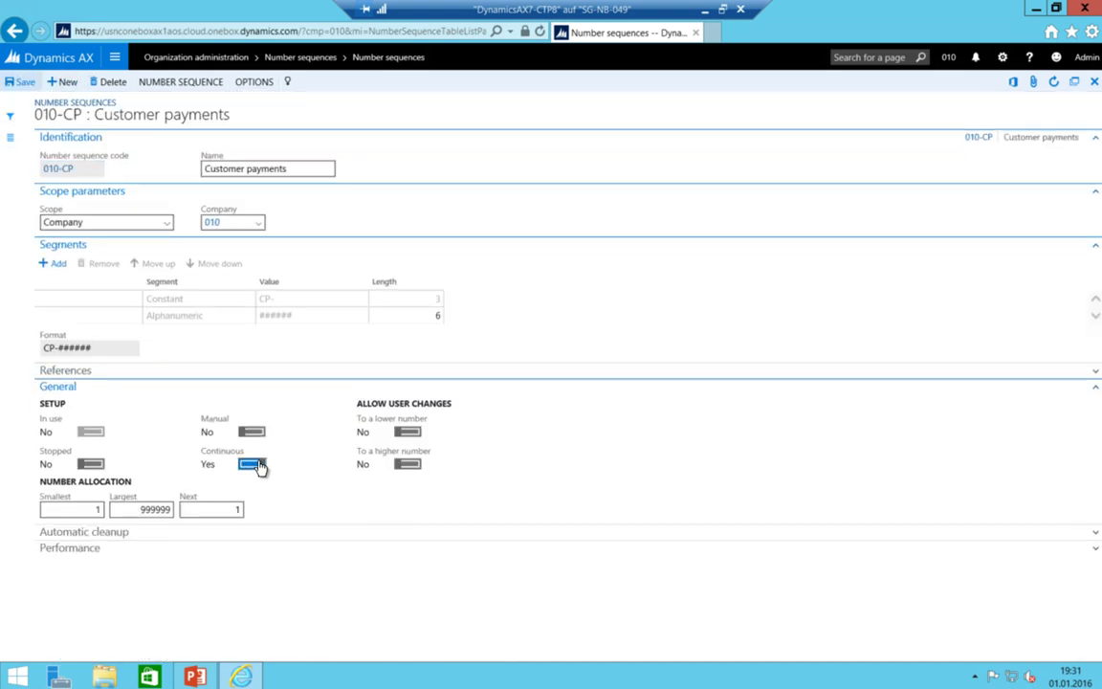
click(29, 82)
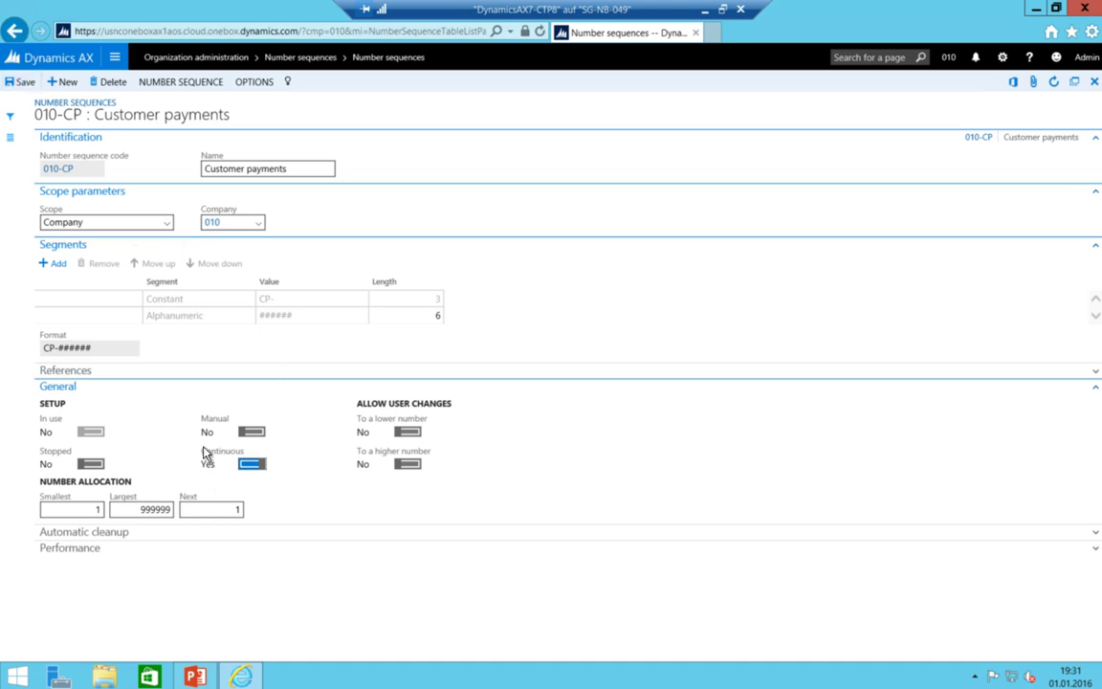
Return to the general ledger journal names and set the CP journal's voucher series to 010-CP
click(115, 56)
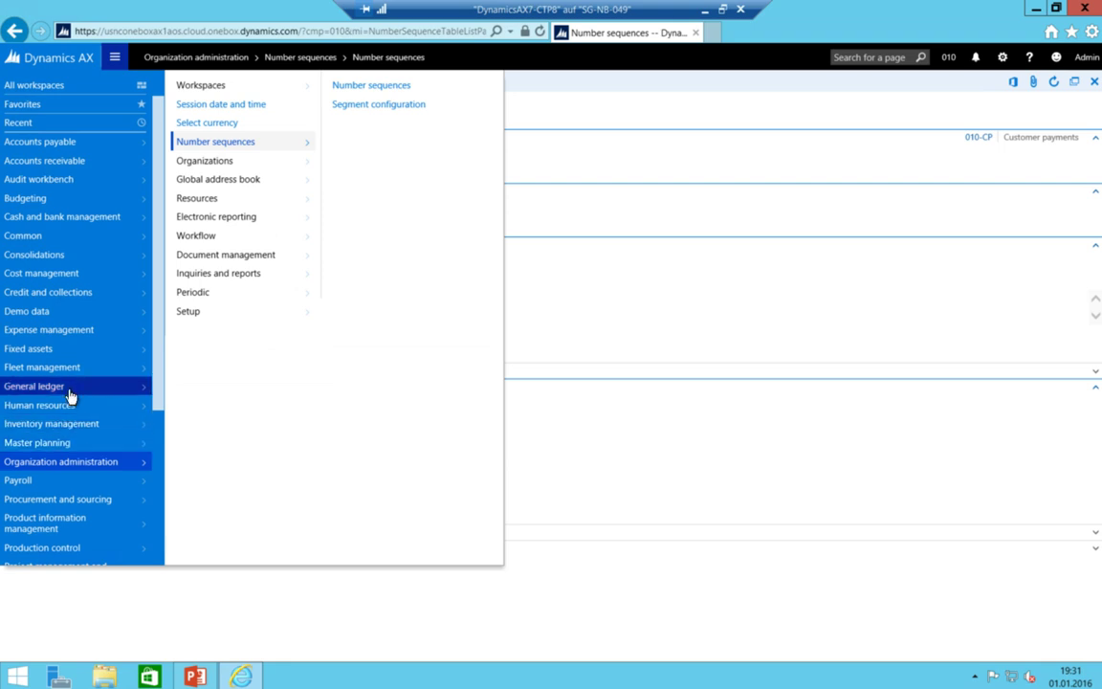
click(70, 388)
click(229, 274)
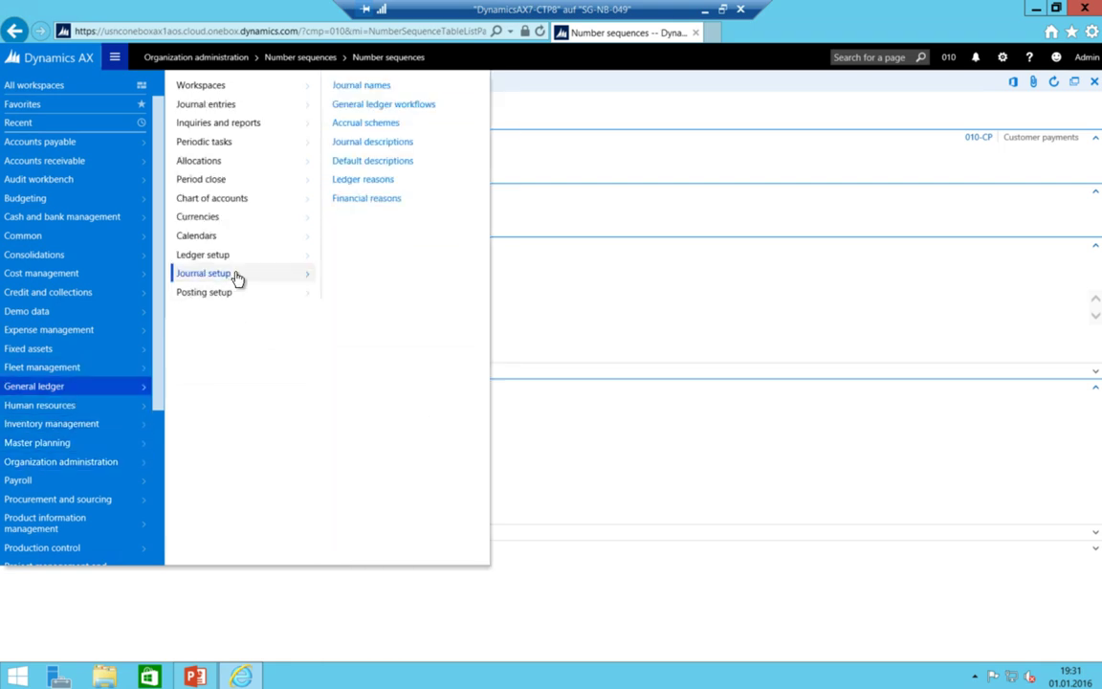
click(351, 84)
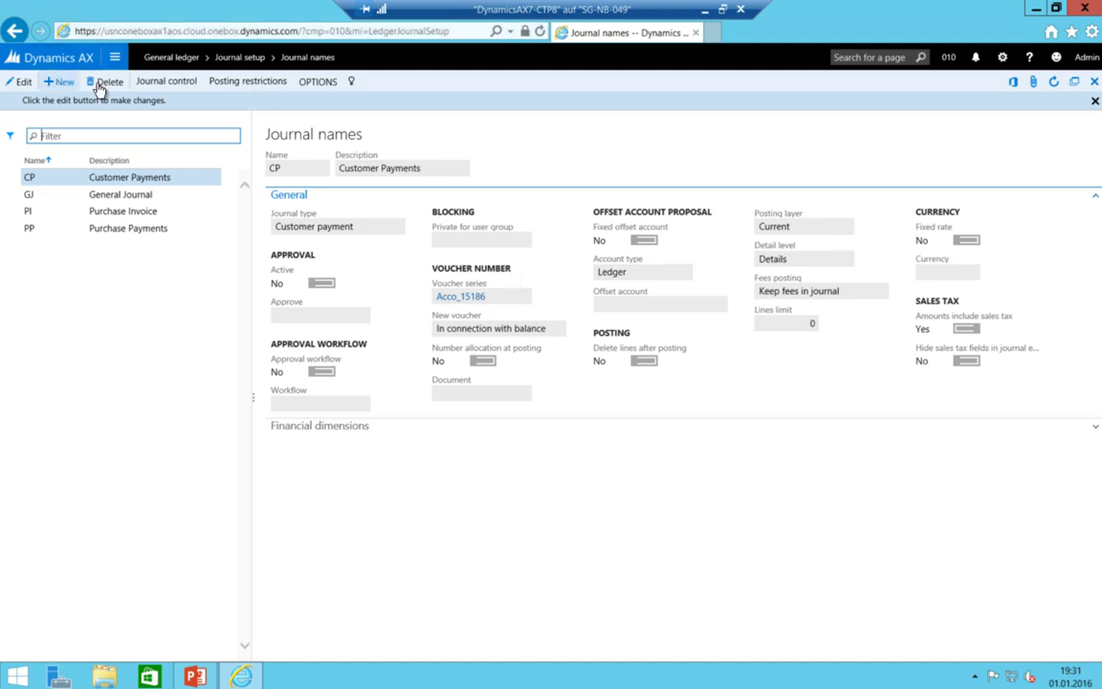
click(19, 82)
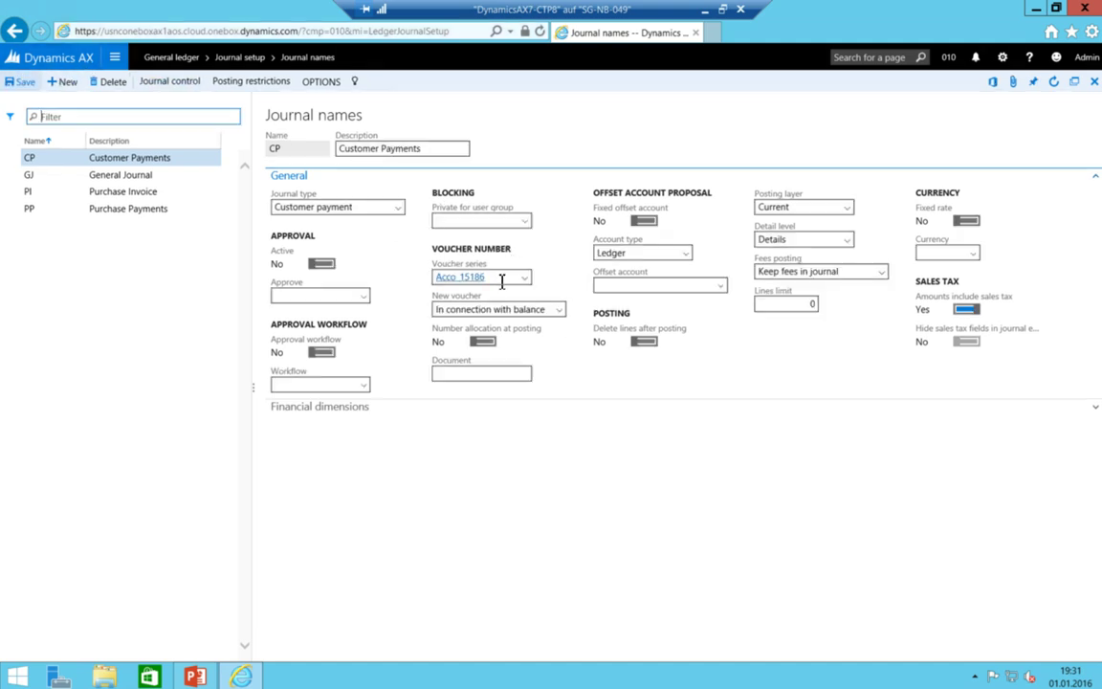
click(501, 280)
text(010-CP)
key(Tab)
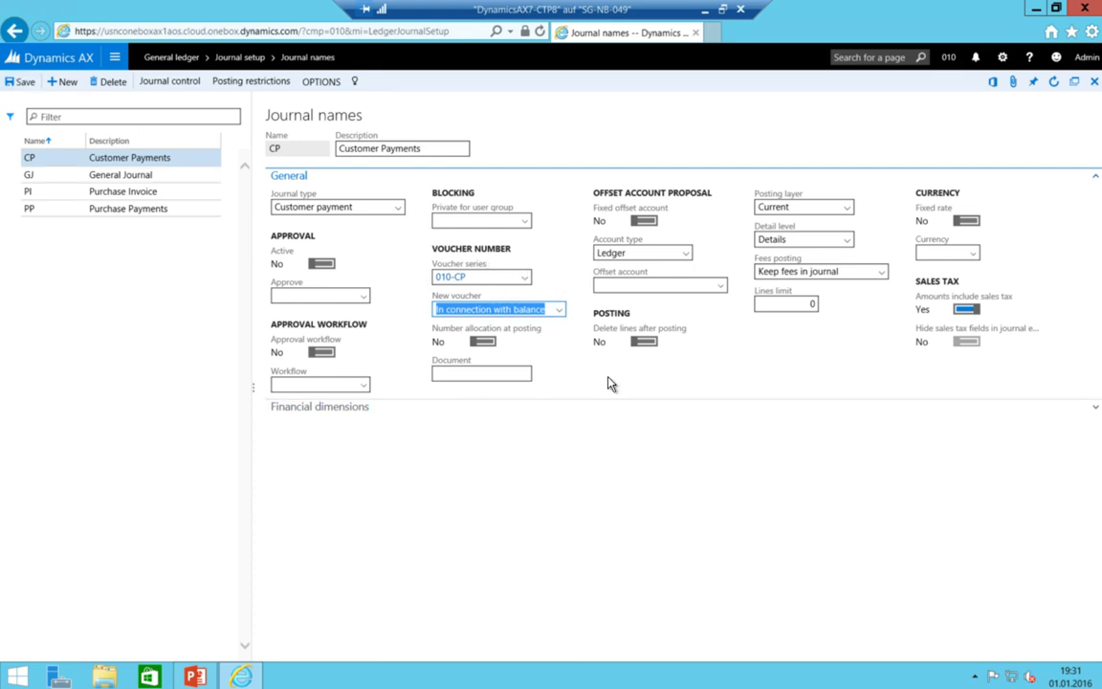
Create a new accounts receivable payment journal with the journal name CP
click(114, 58)
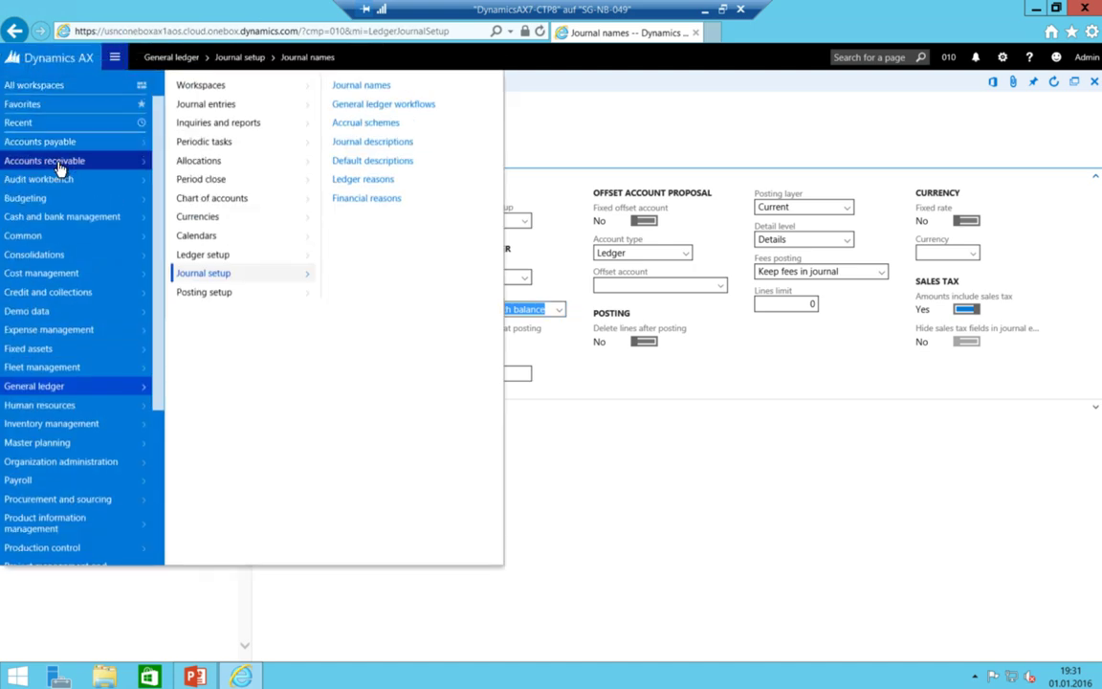
click(57, 159)
click(214, 162)
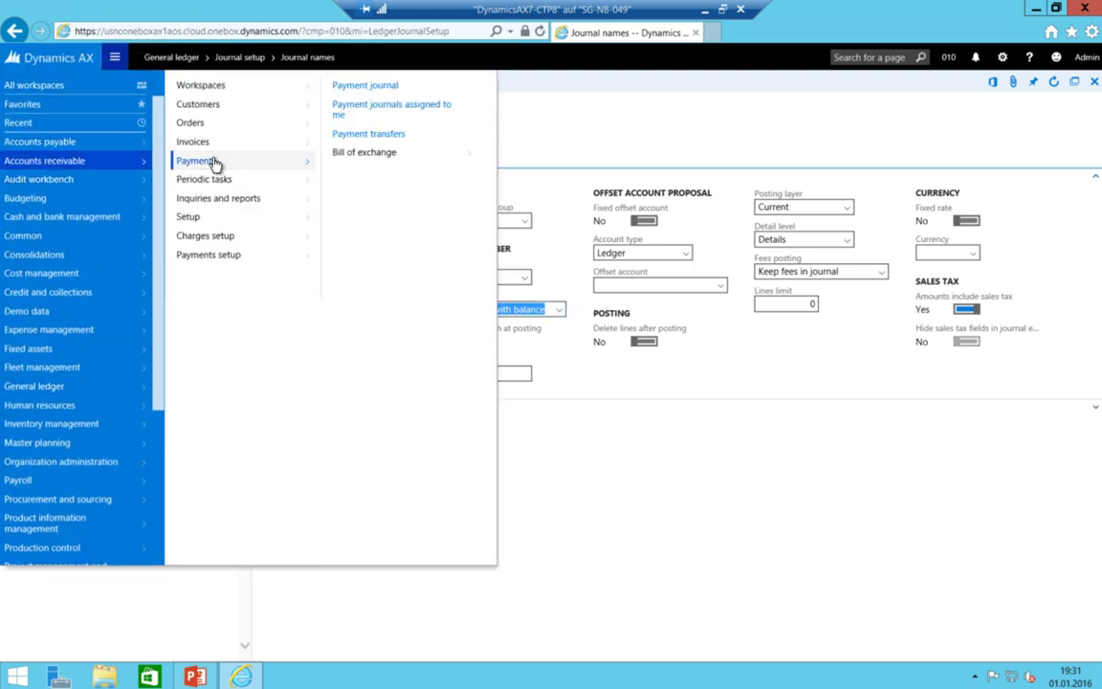
click(366, 86)
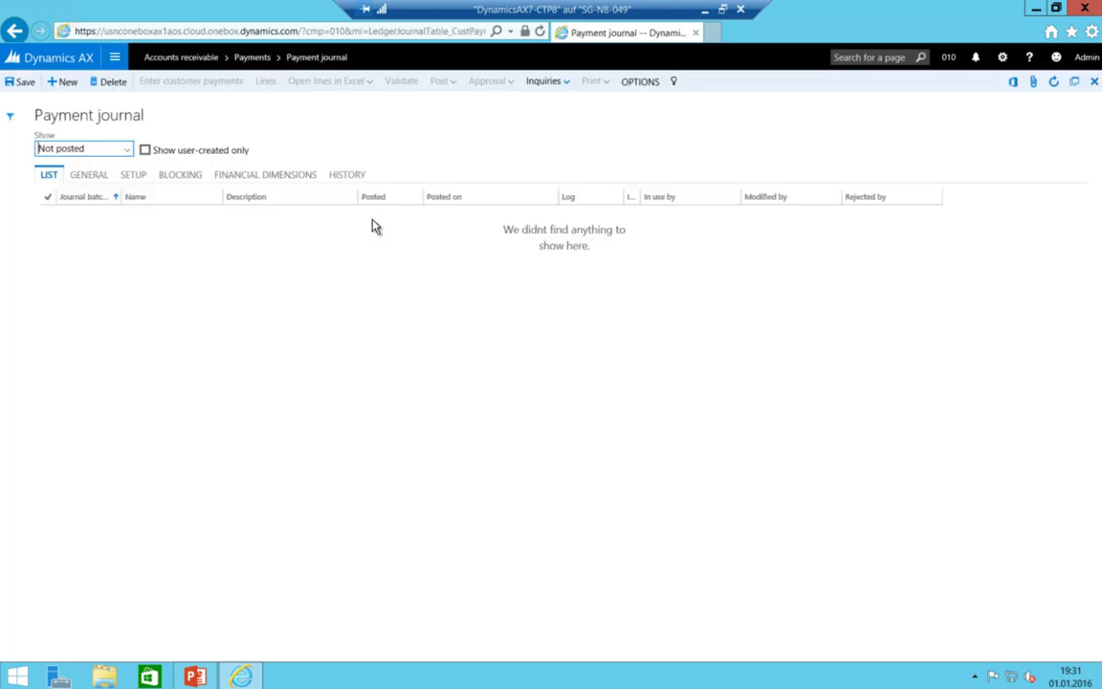
key(alt+n)
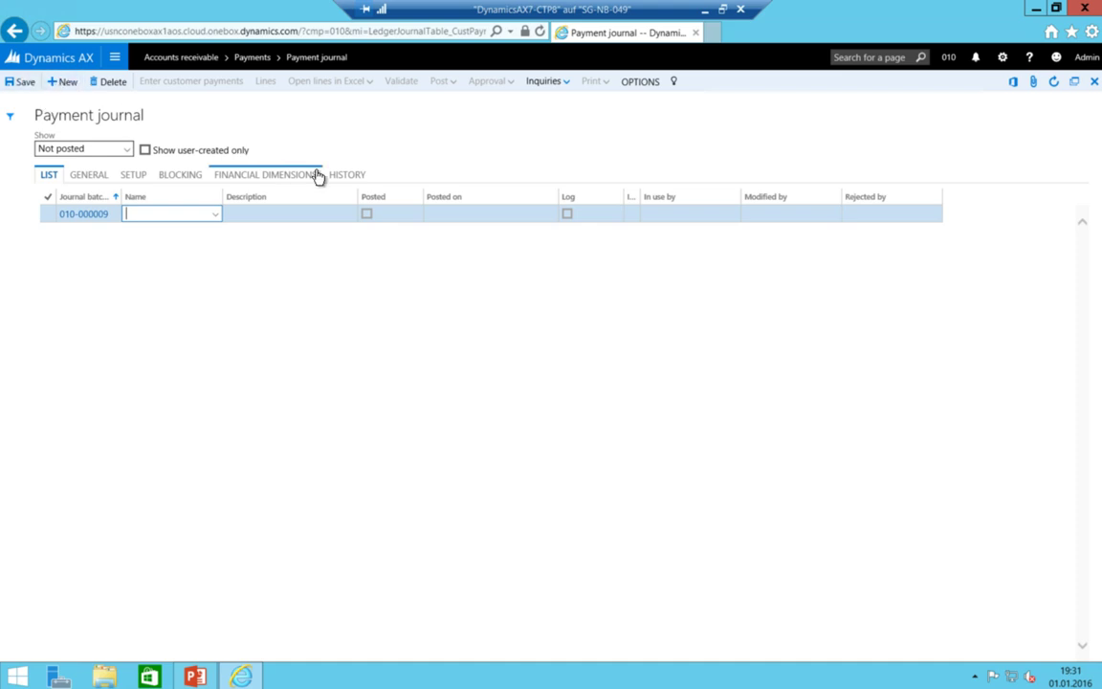
key(alt+Down)
key(Return)
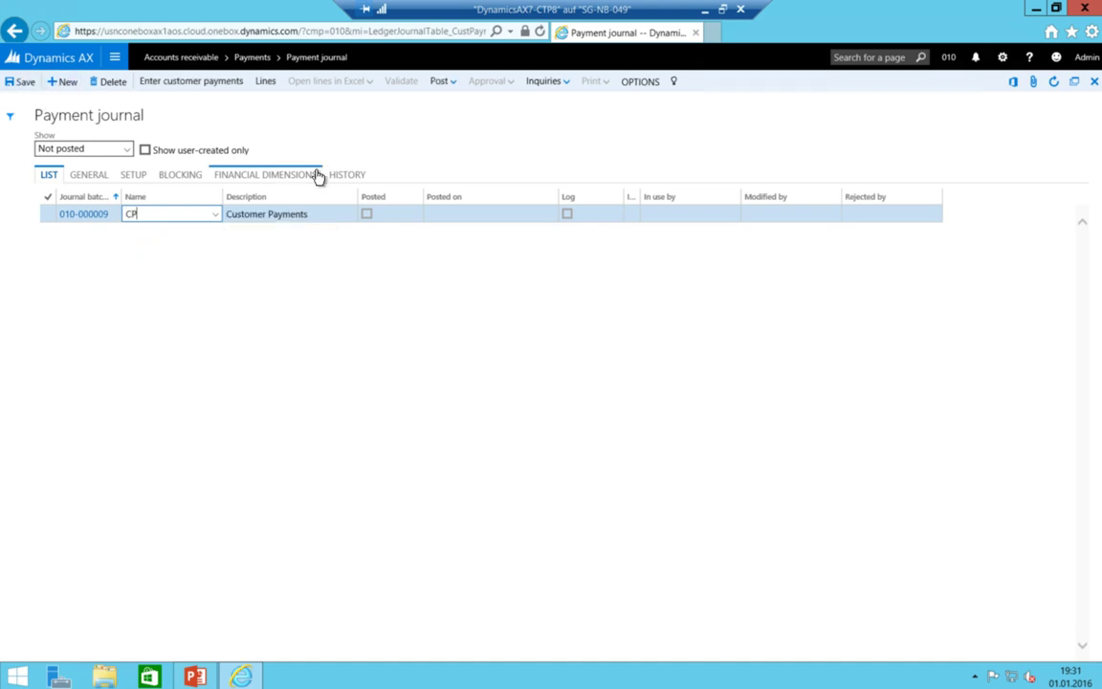
Describe the payment journal as "My first Customer payment" and open its customer payment entry form
key(Tab)
text(M)
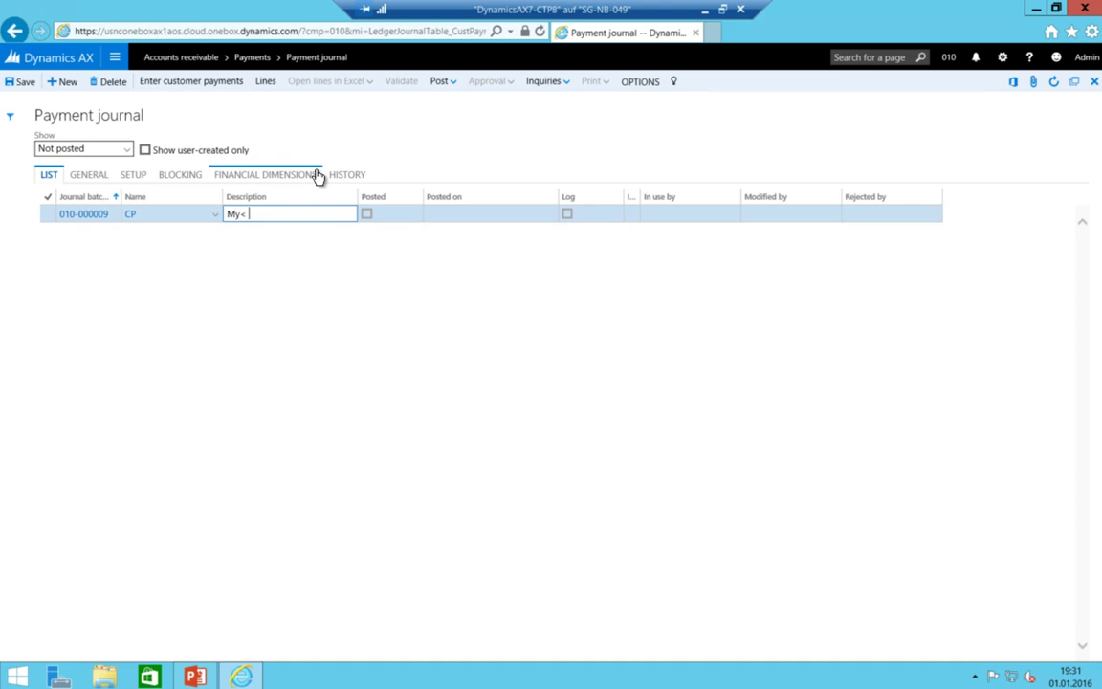
text(y first Cuzs)
text(omer payment)
key(Tab)
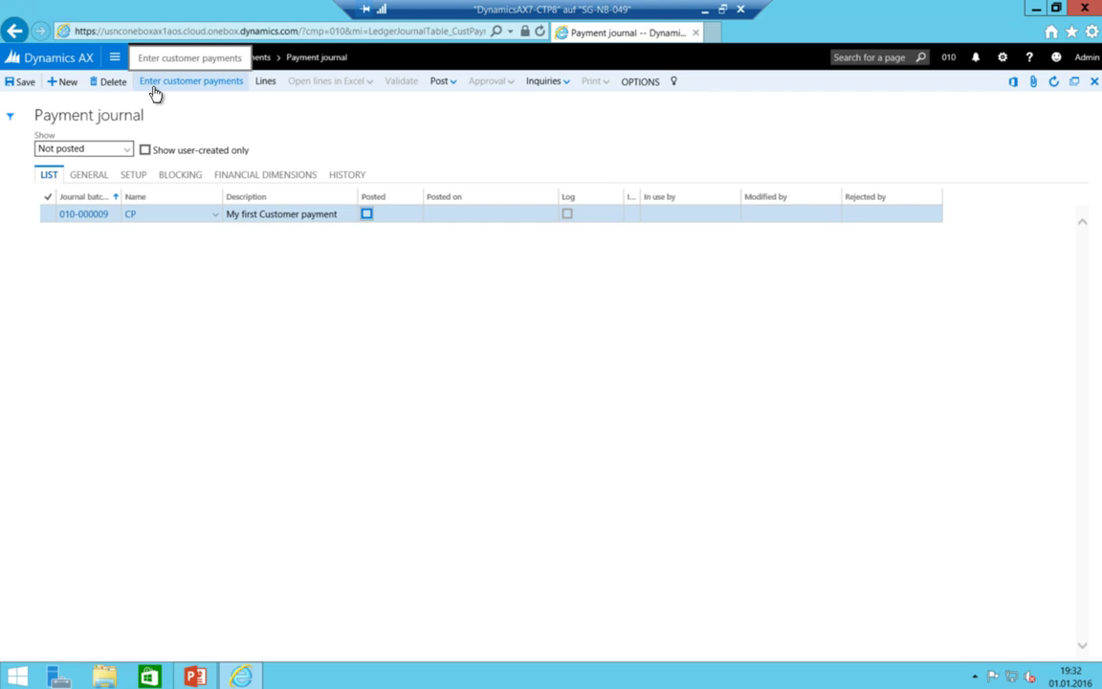
click(209, 90)
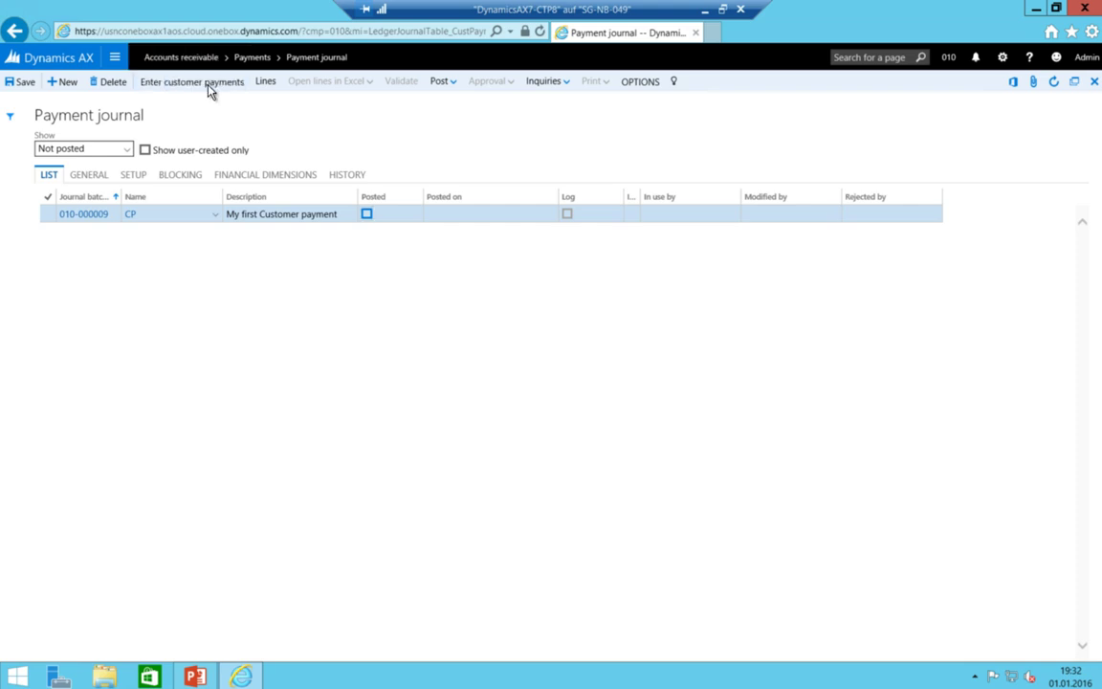
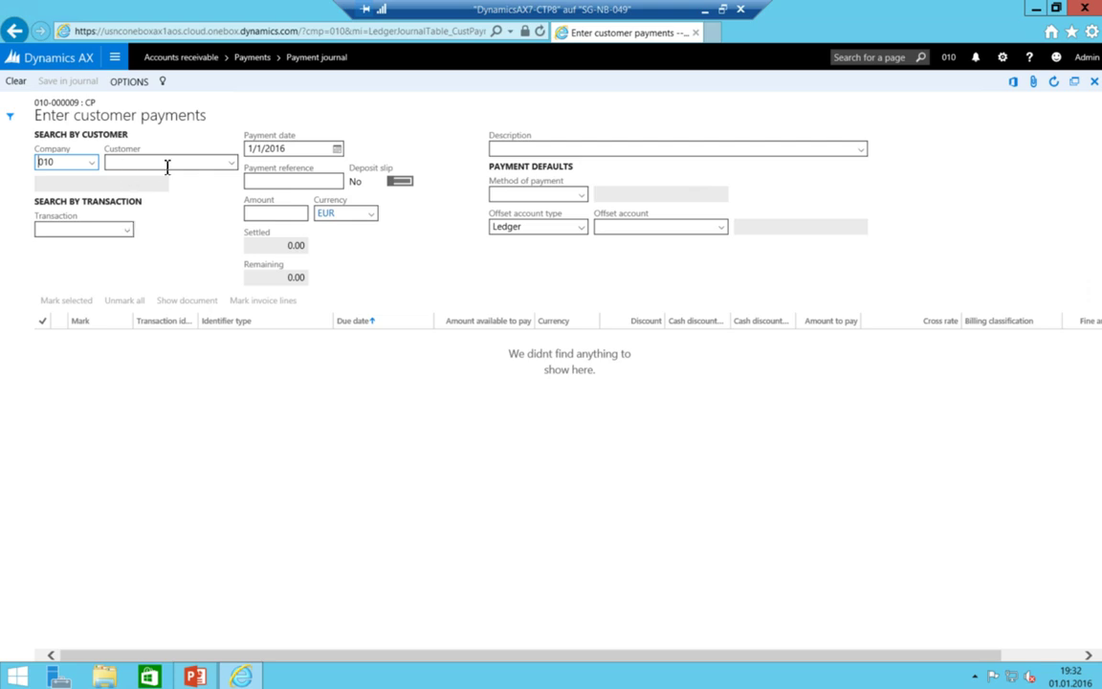
Try to filter the customer lookup for names beginning with *first*
click(231, 164)
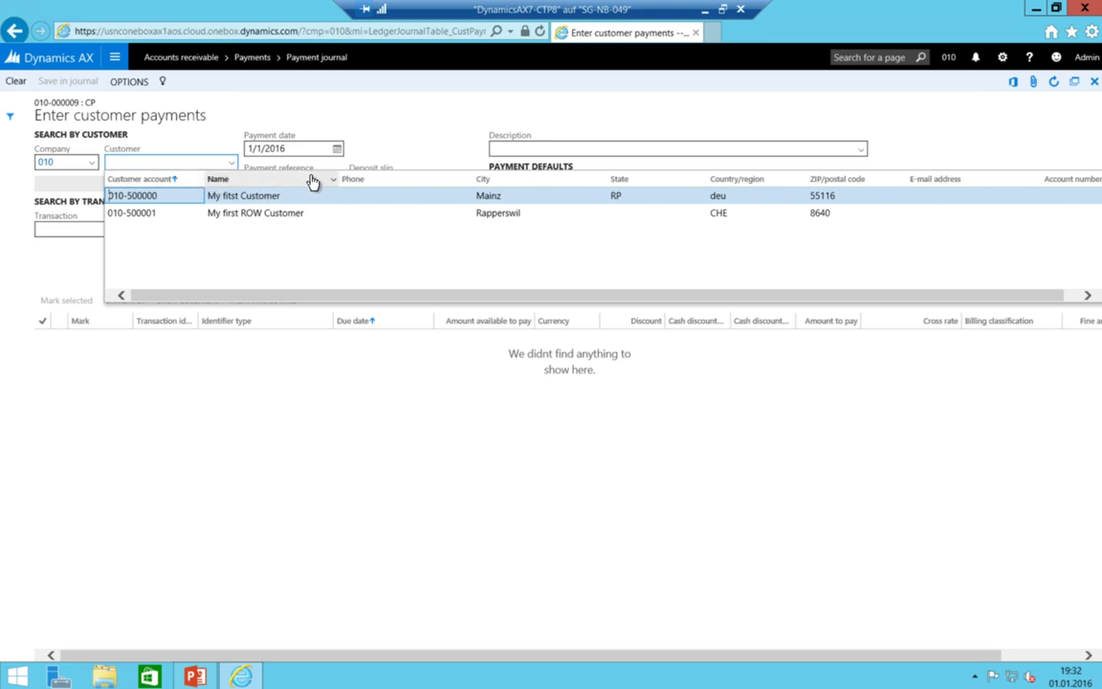
click(311, 182)
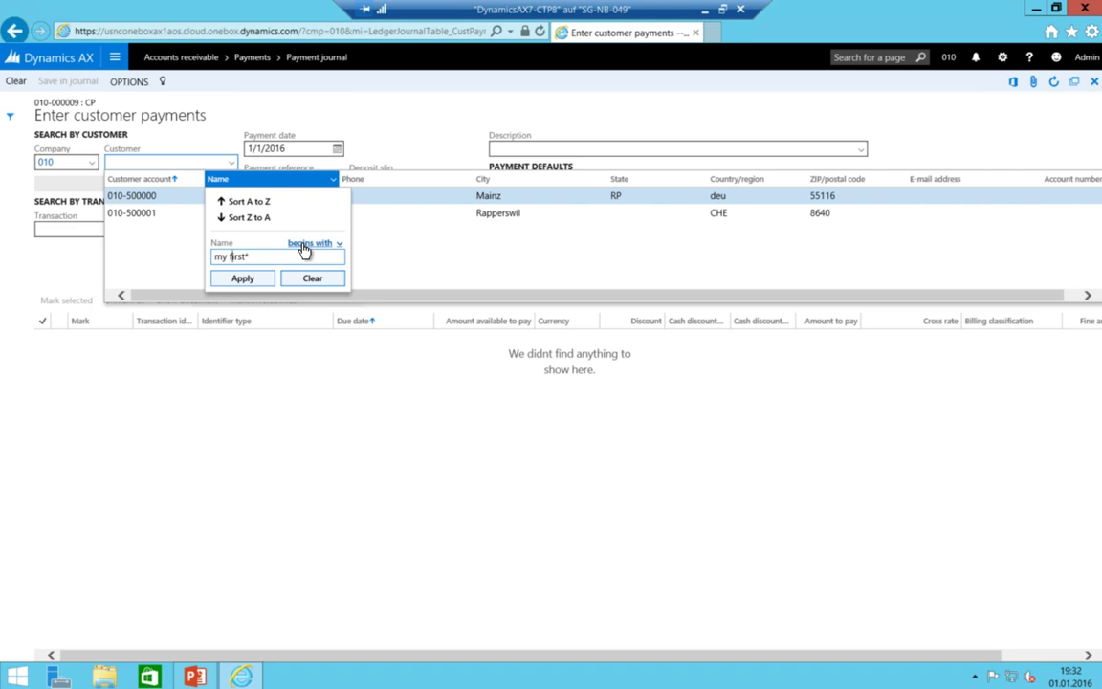
text(*)
key(BackSpace)
key(BackSpace)
key(BackSpace)
click(243, 278)
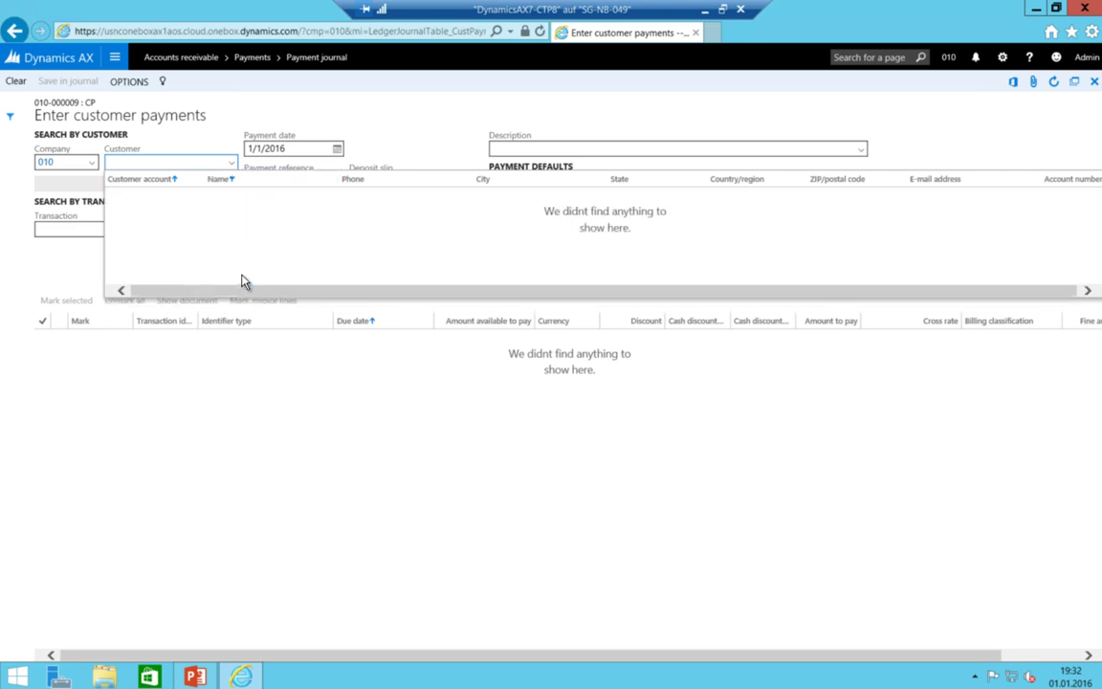
Try to filter the customer lookup for names containing *first* instead of beginning with it
click(332, 179)
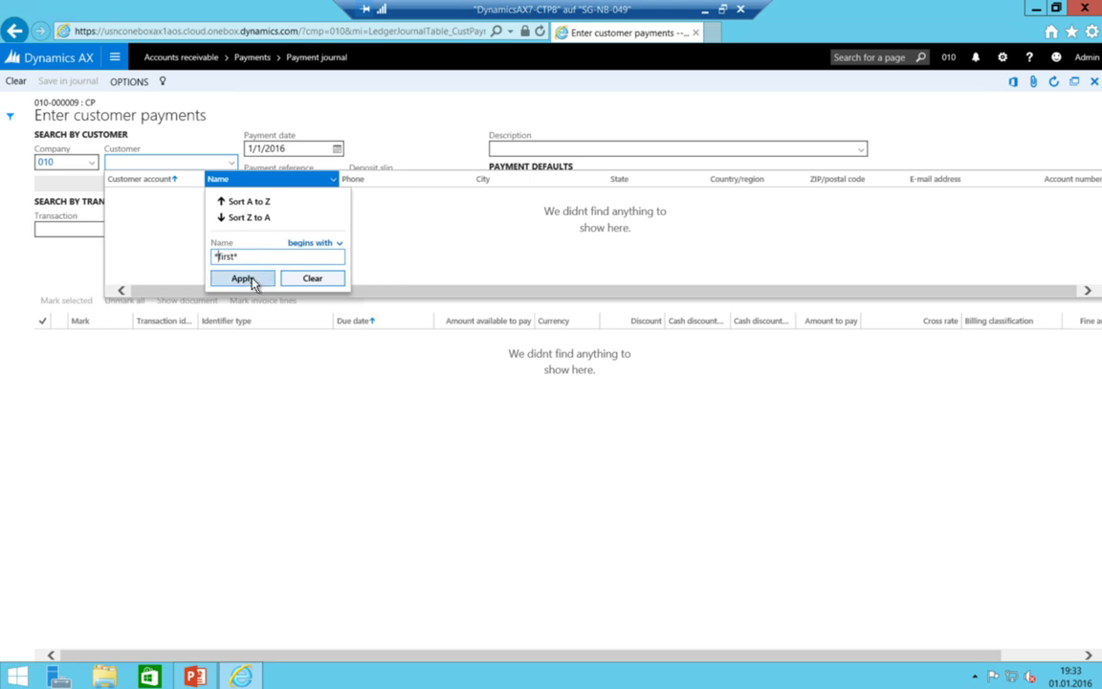
click(243, 279)
click(335, 182)
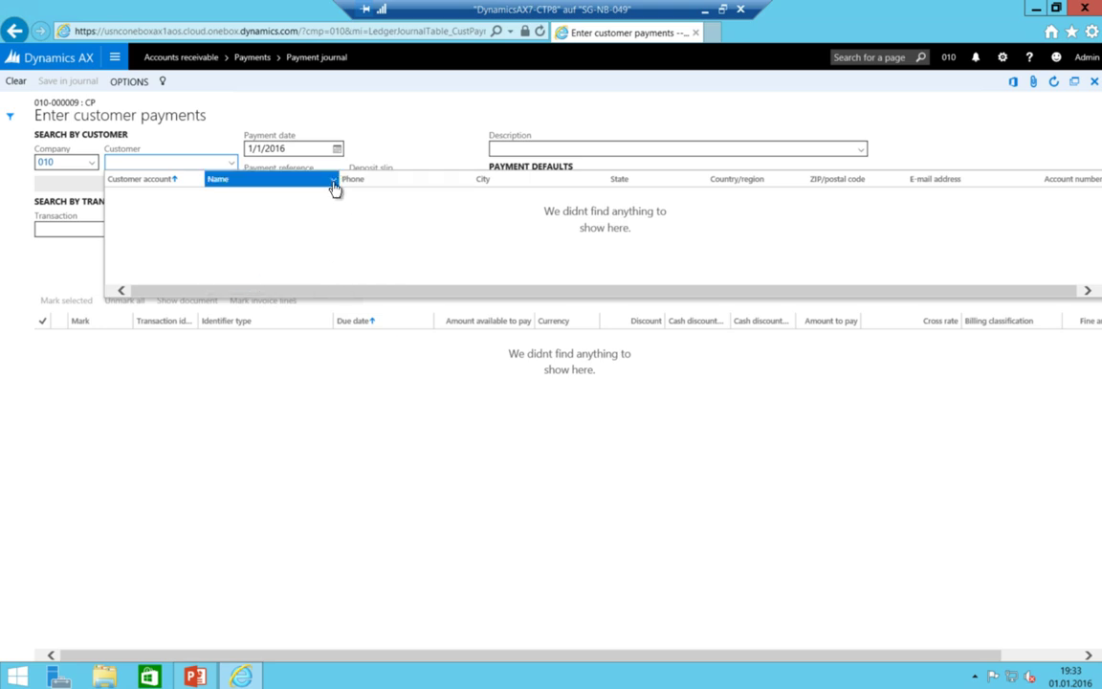
click(340, 247)
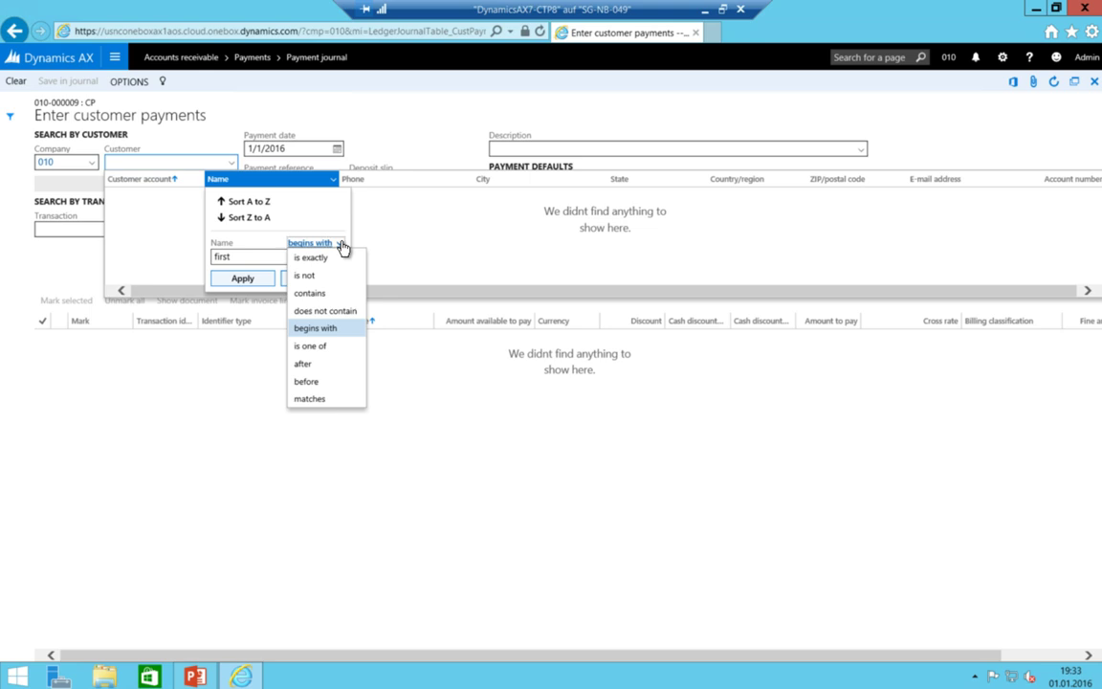
click(314, 292)
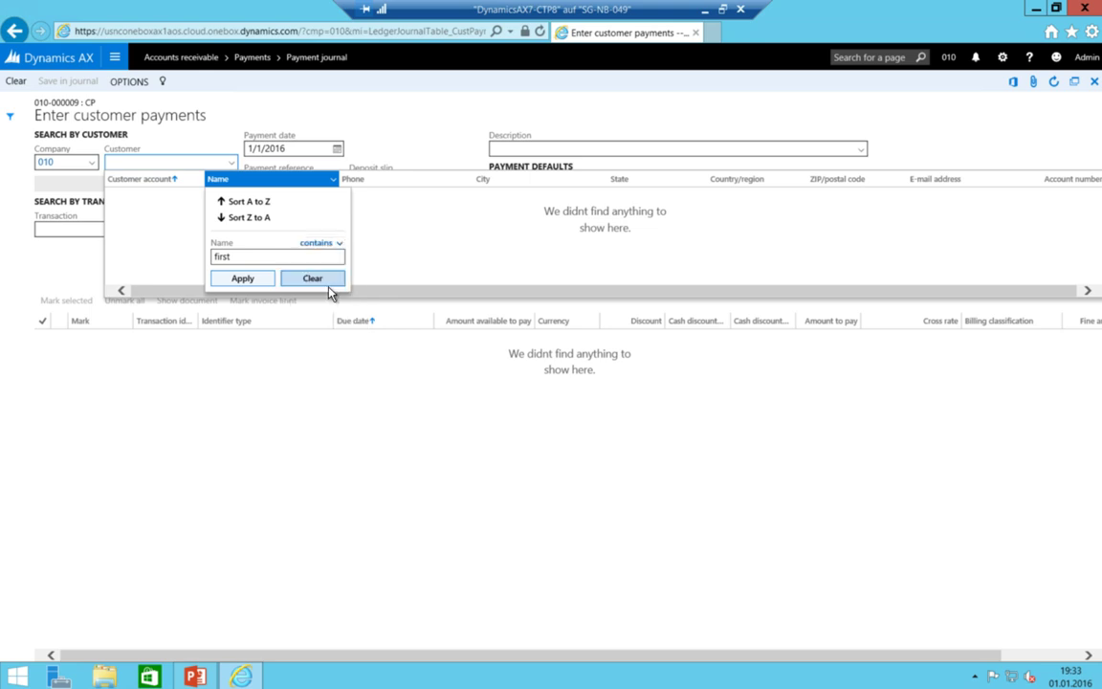
click(308, 262)
text(*)
click(317, 235)
key(Down)
key(Up)
key(Up)
key(Up)
key(Down)
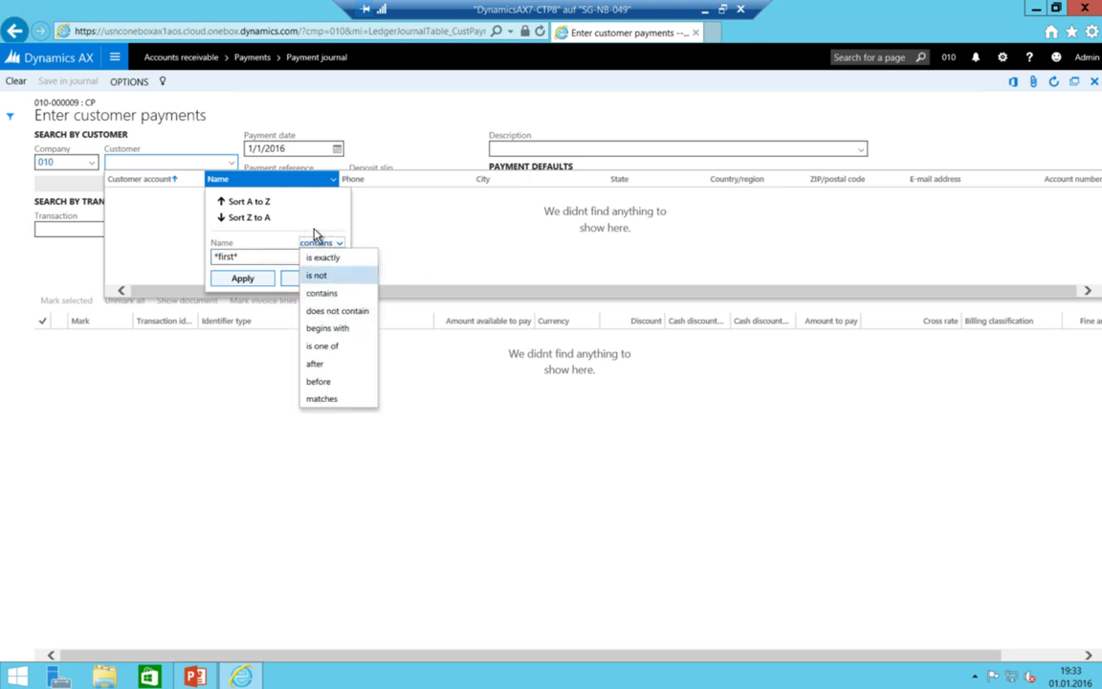
key(Down)
key(Return)
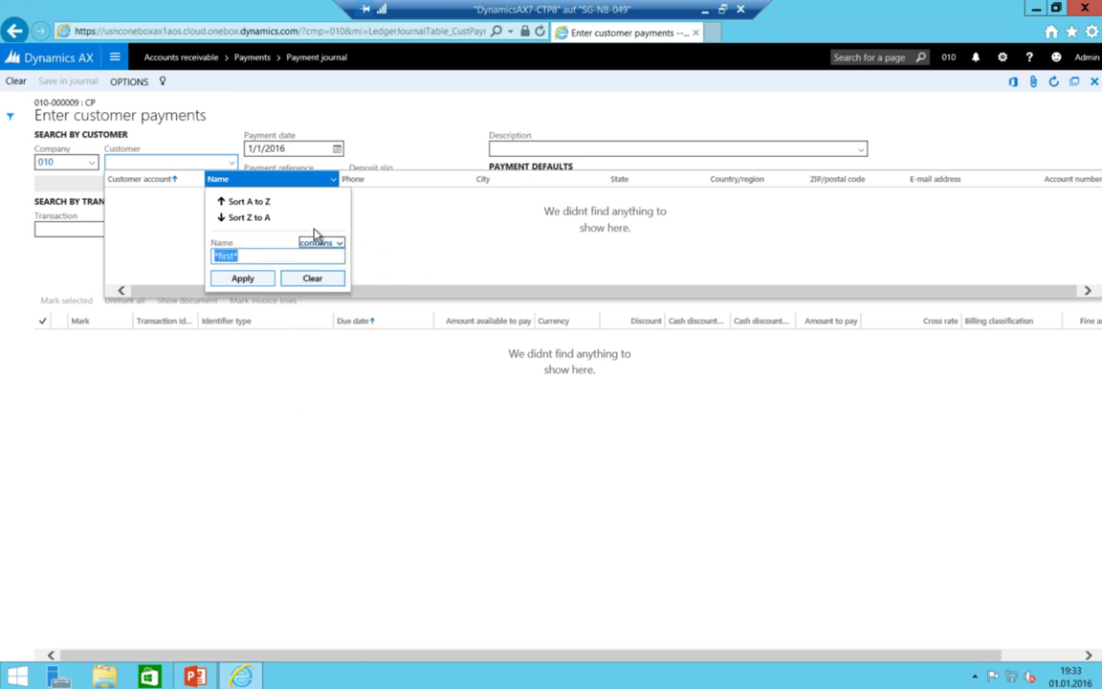
click(253, 283)
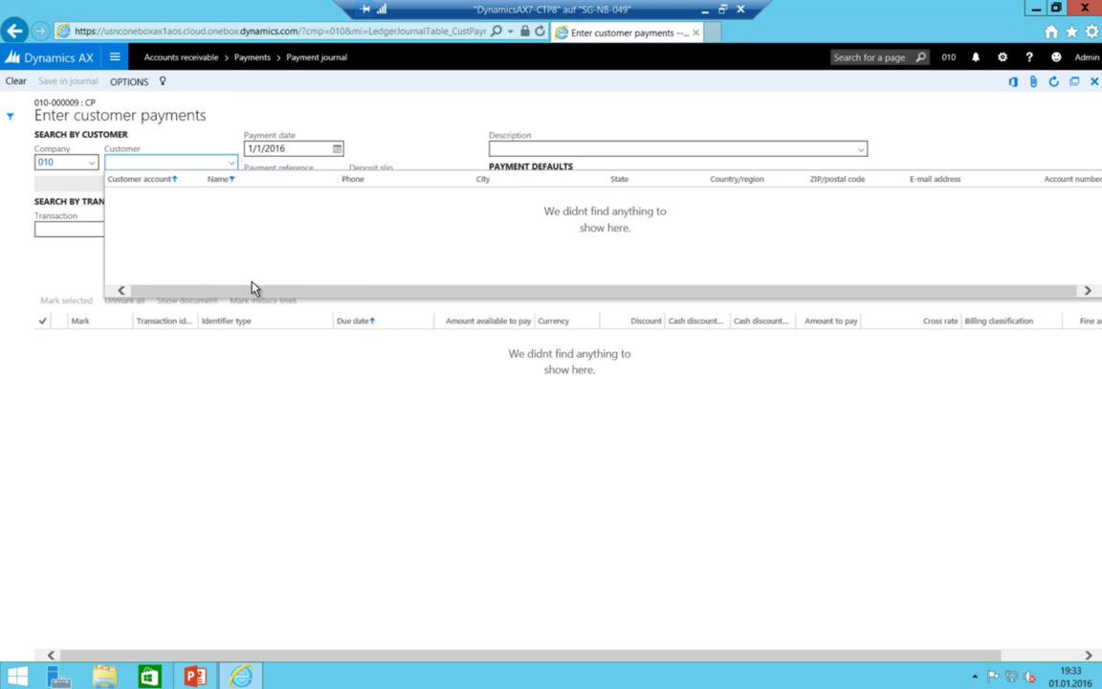
Try to filter the customer lookup for names that are exactly *fi*
click(332, 183)
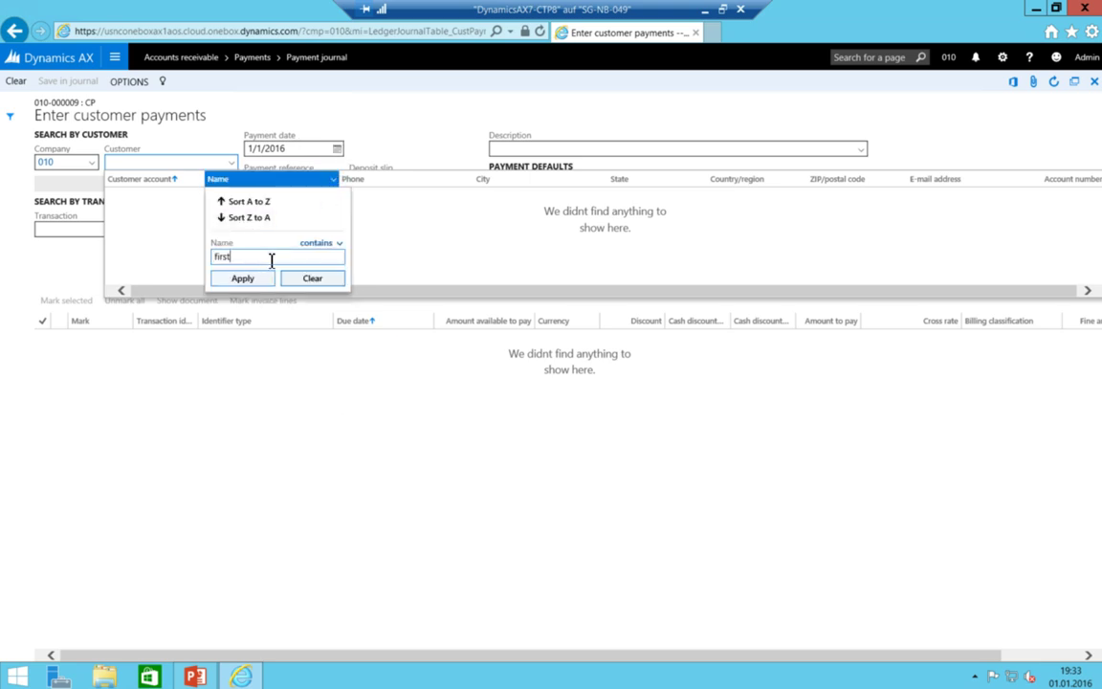
double_click(272, 260)
key(BackSpace)
text(*fi*)
click(337, 245)
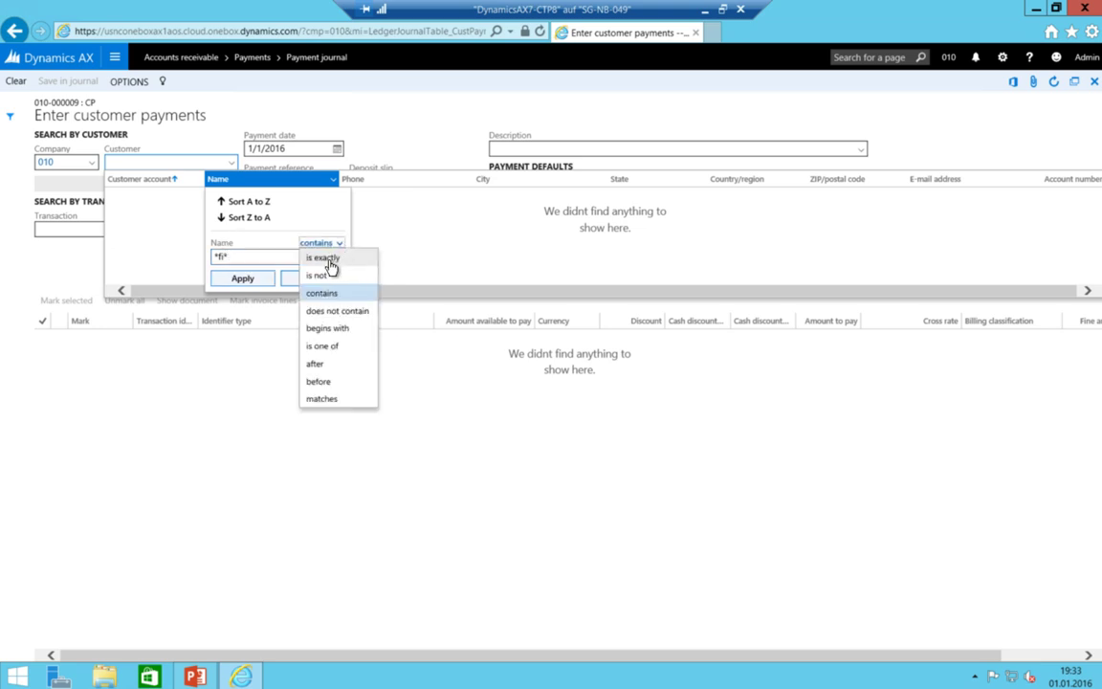
click(324, 258)
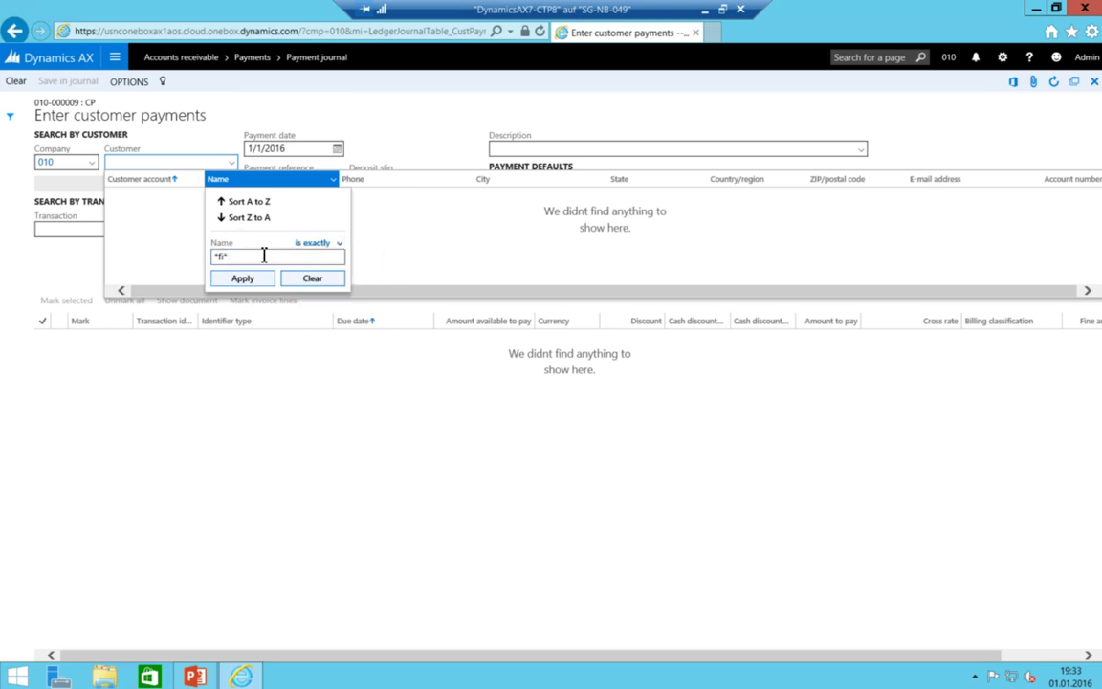
click(229, 279)
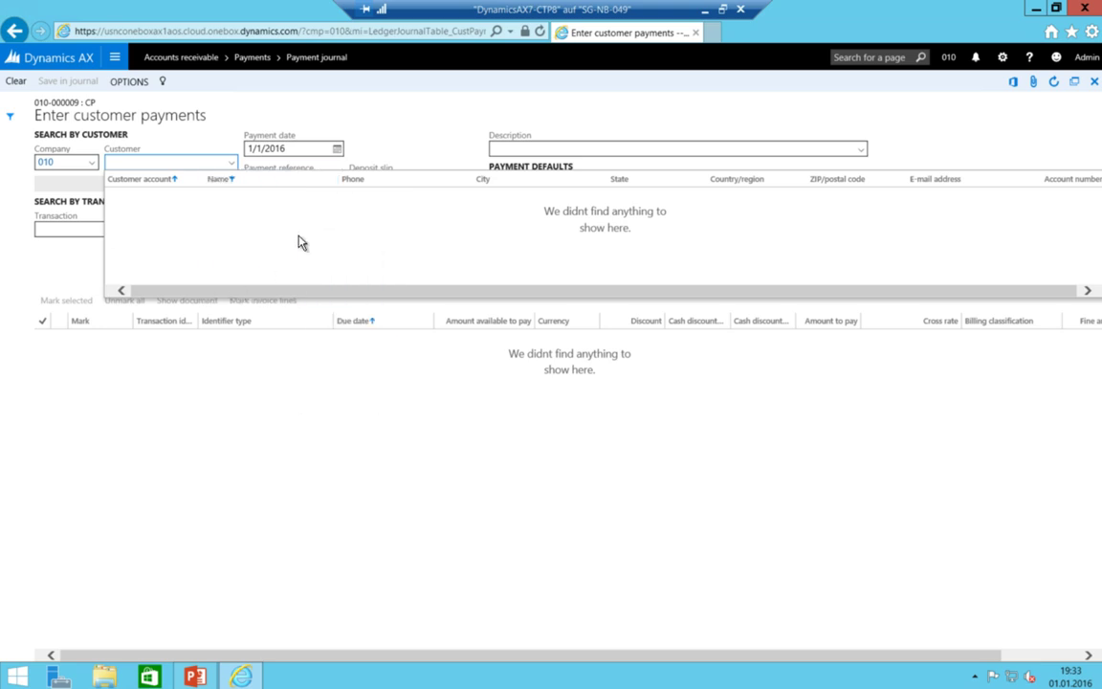
Try to filter the customer lookup with the contains operator for the name value *fi*
click(333, 184)
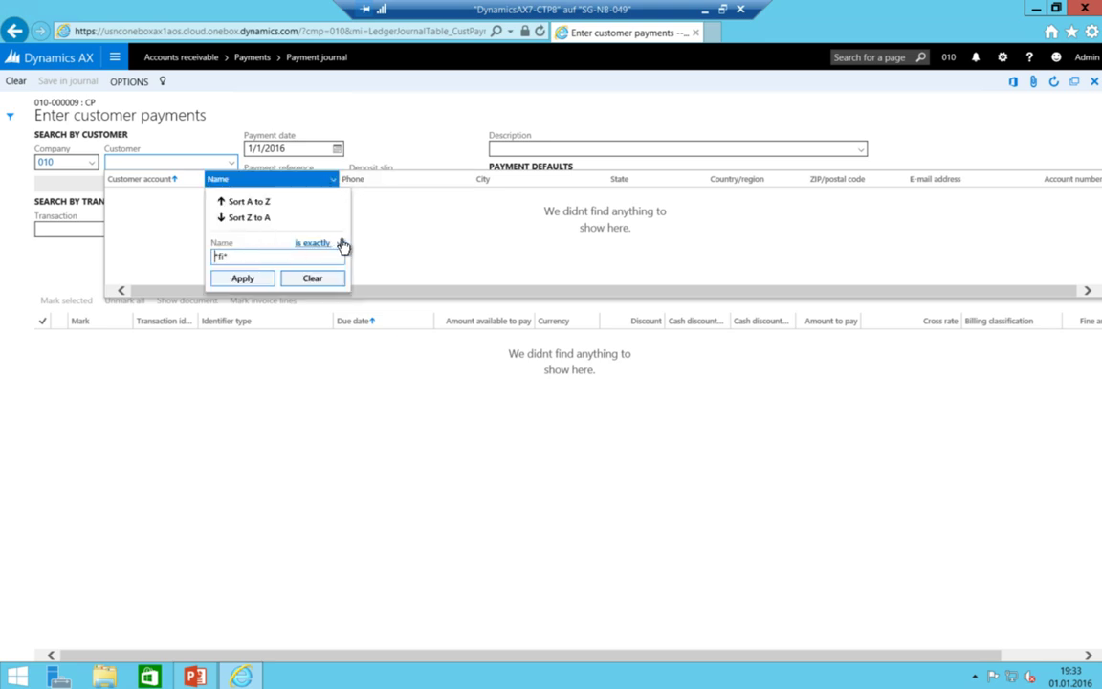
click(342, 246)
click(325, 294)
click(242, 278)
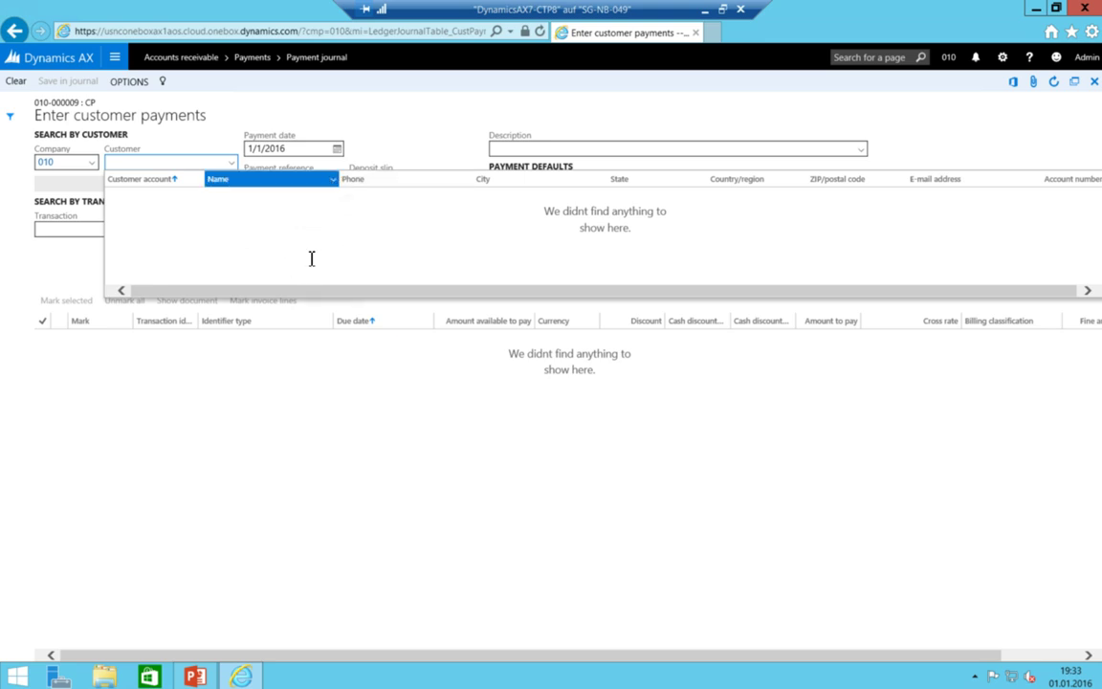
Filter the customer lookup for names containing "my"
click(311, 180)
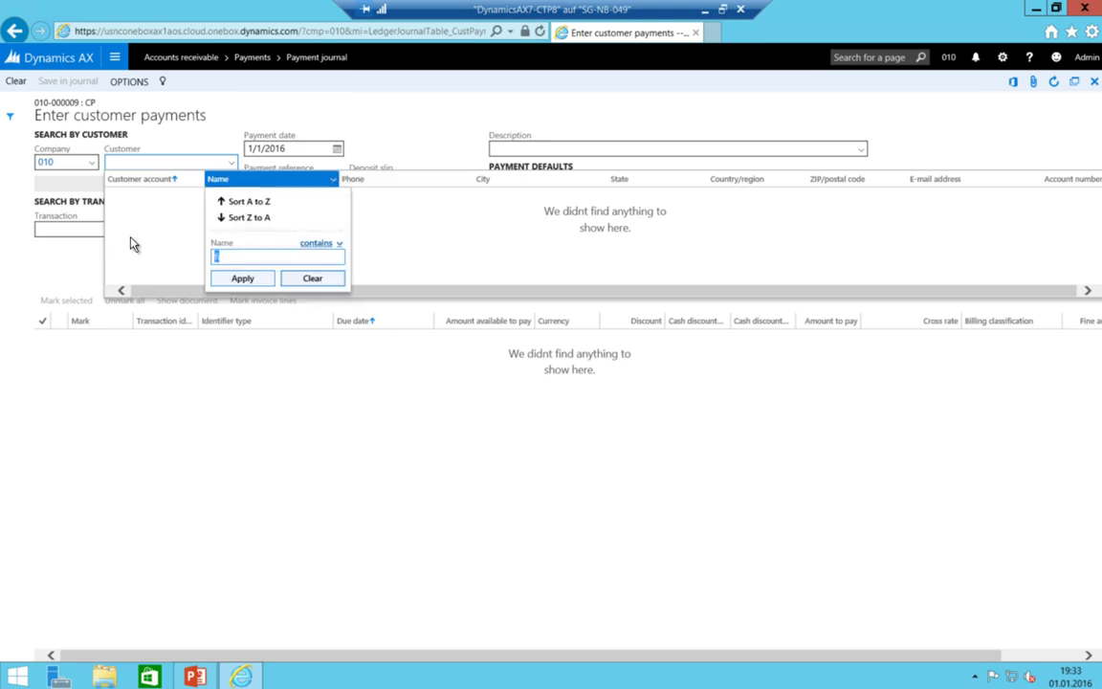
text(my)
key(Return)
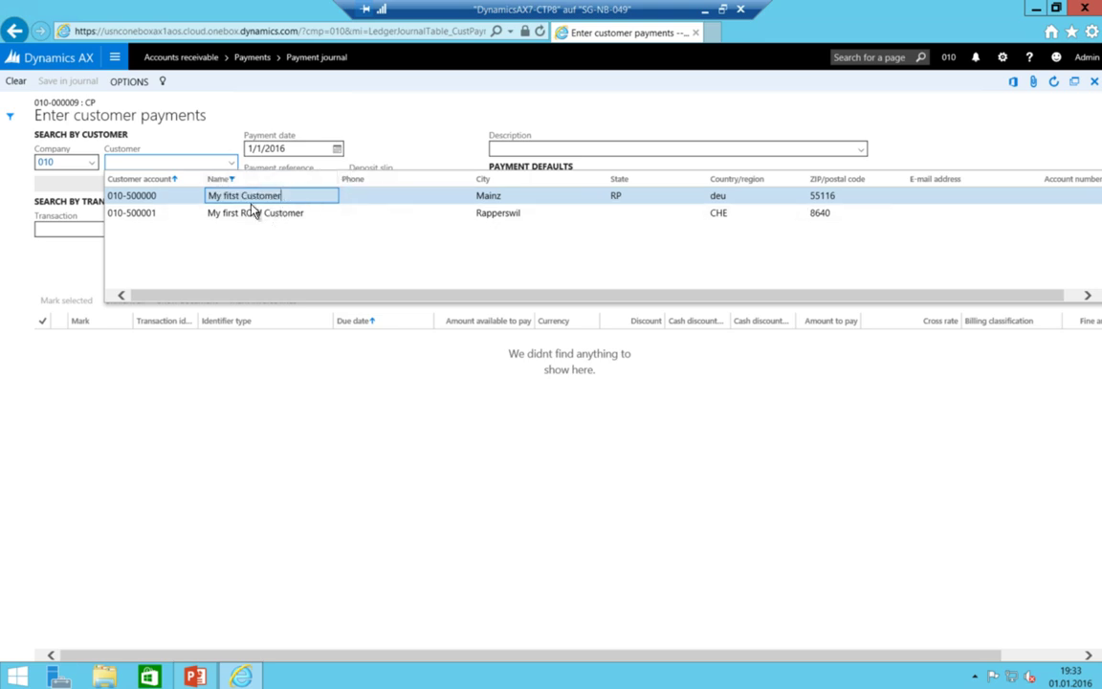
Reuse "fitst Customer" from the first listed name to filter the customer lookup for names containing that text
drag(284, 196, 230, 202)
click(330, 179)
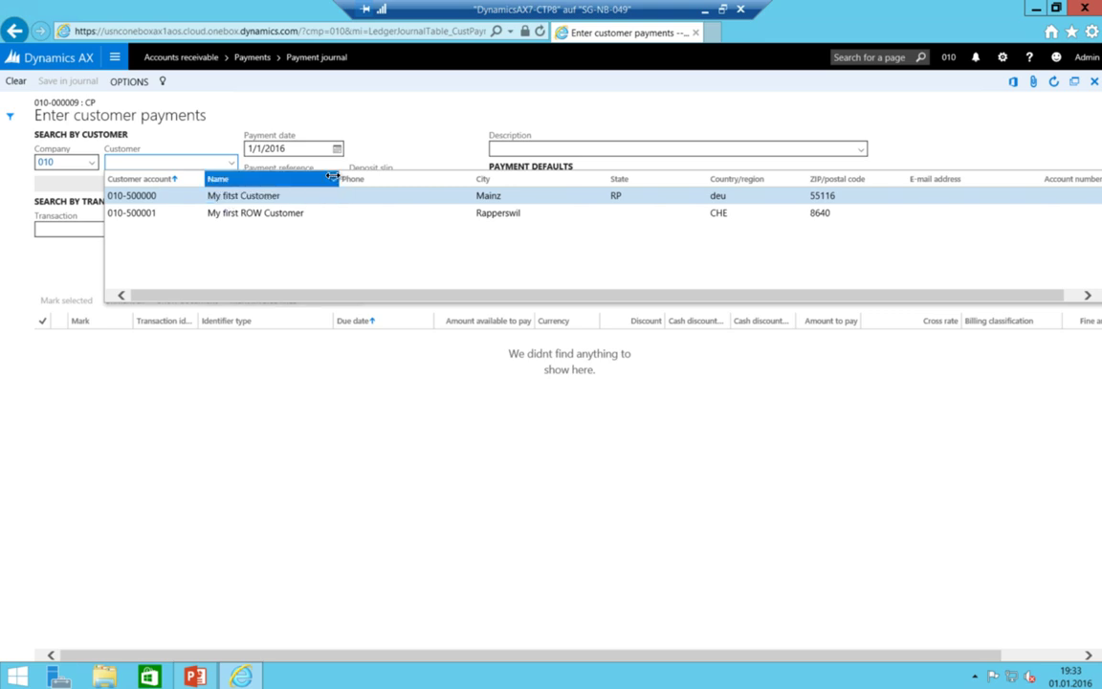
click(332, 179)
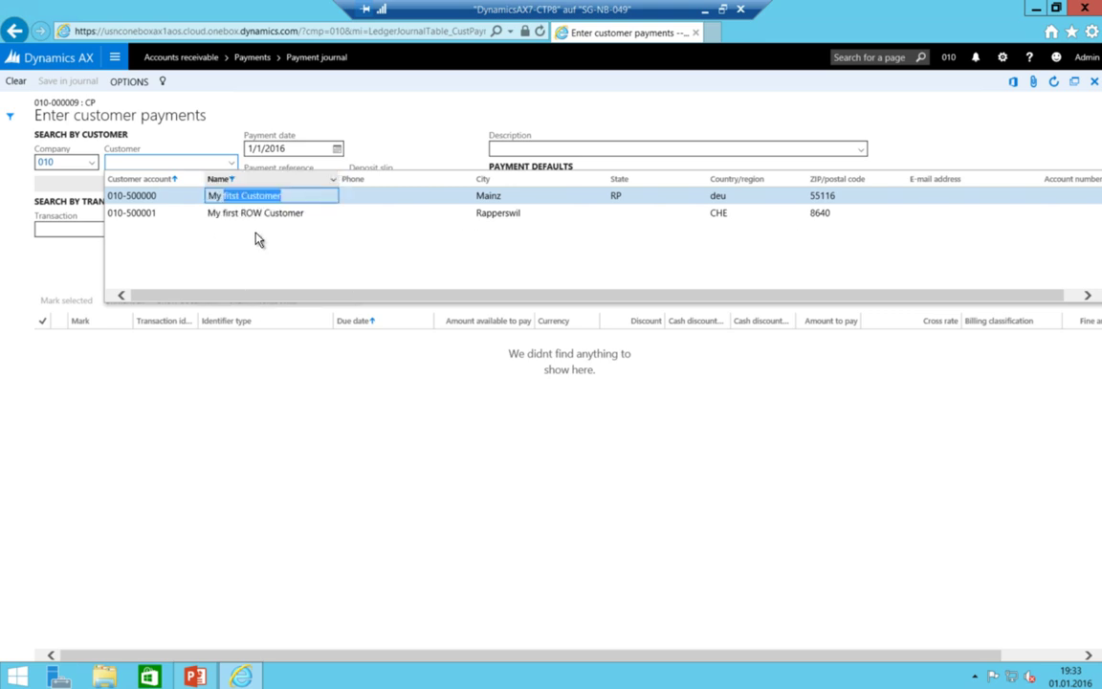
click(330, 181)
click(326, 185)
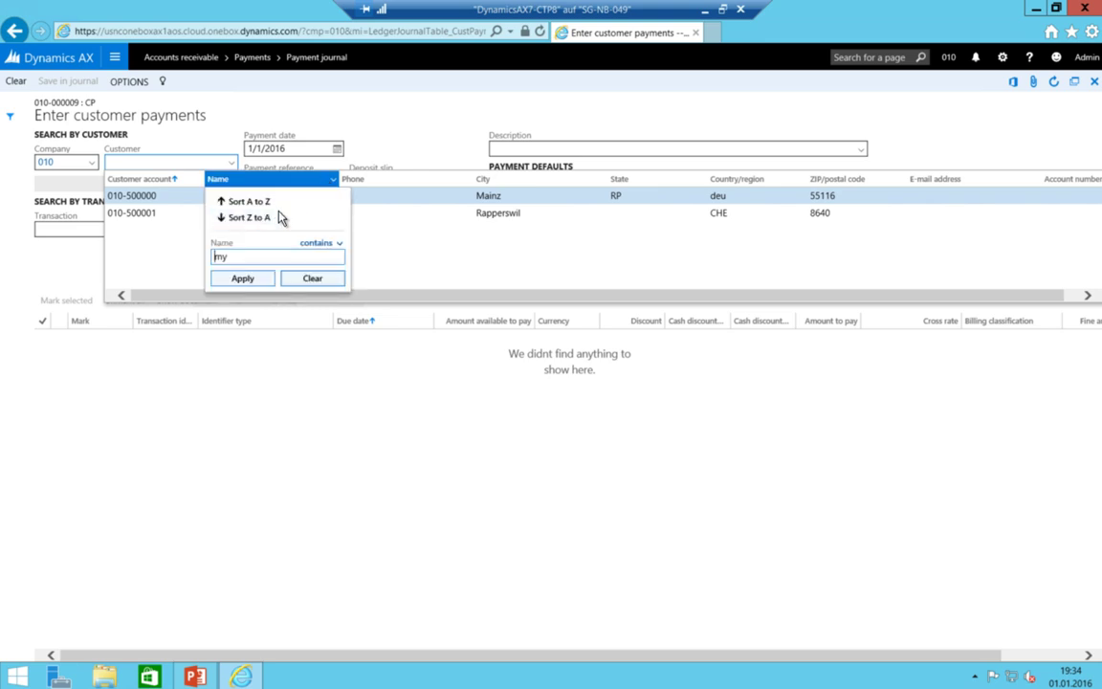
double_click(236, 254)
text(fitst Customer)
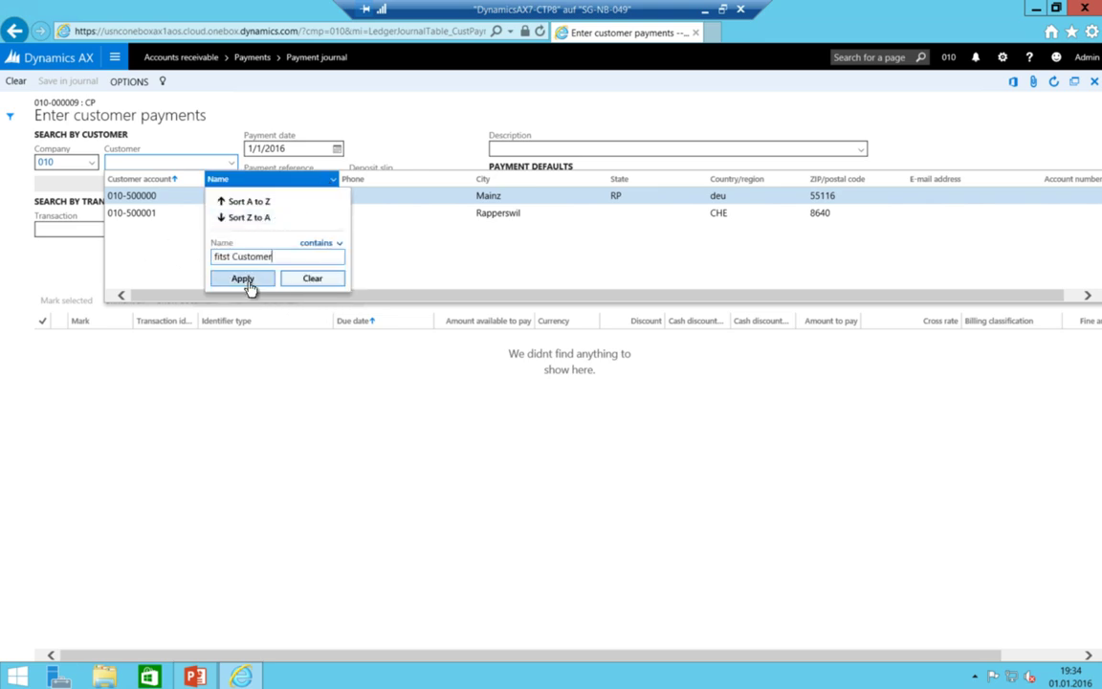
click(243, 278)
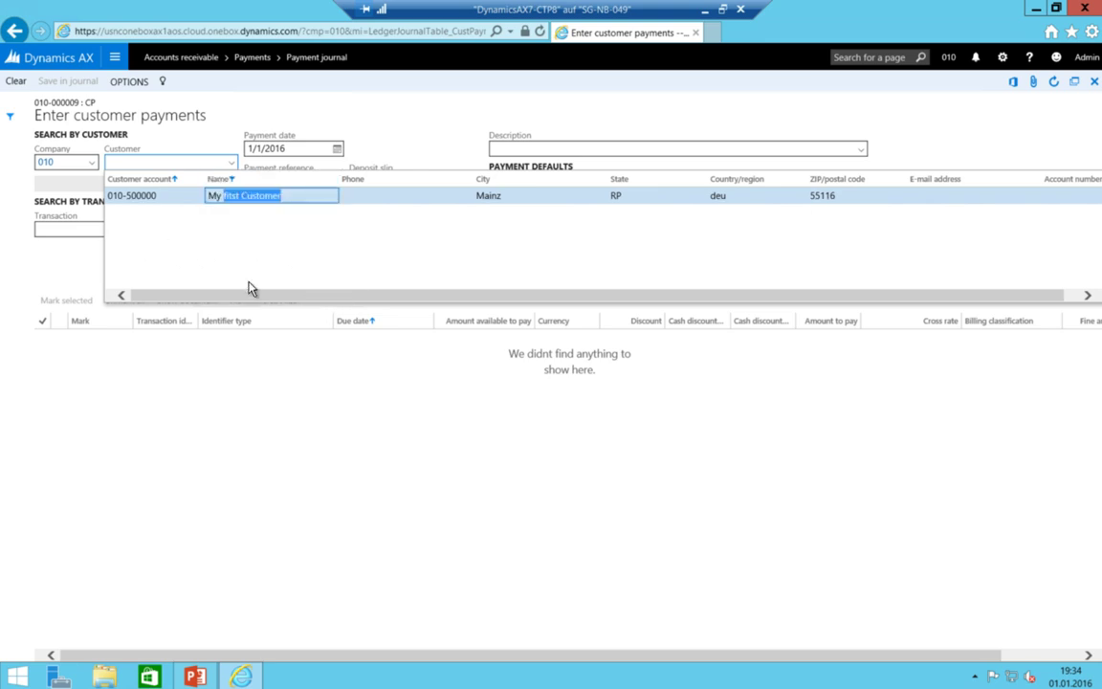
click(330, 180)
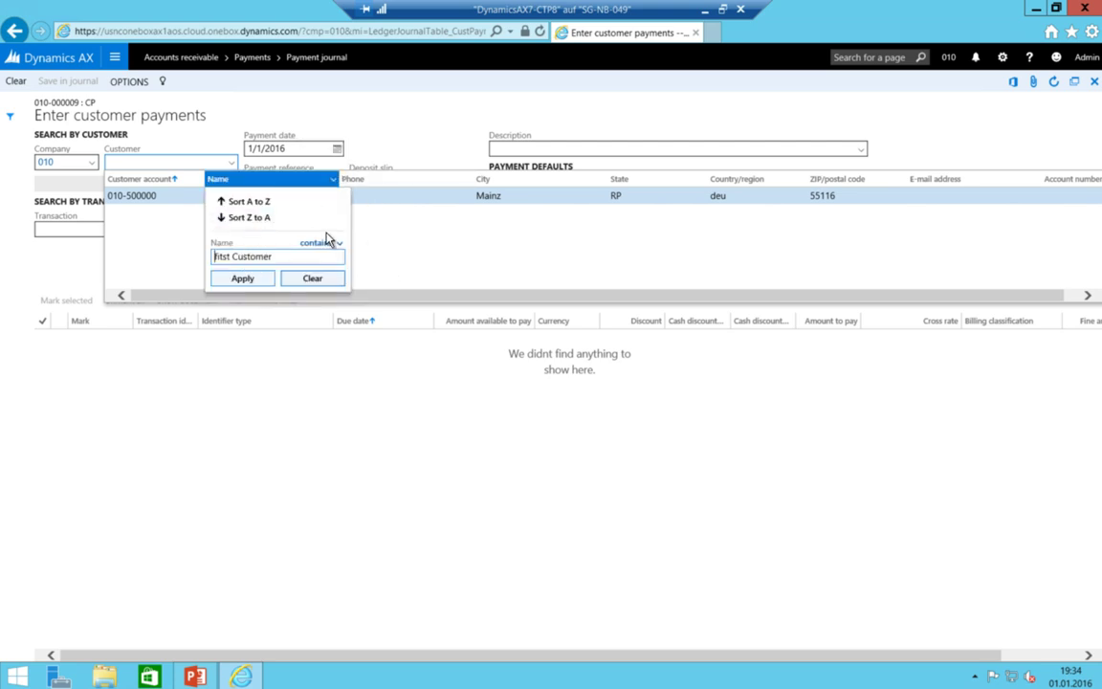
click(243, 277)
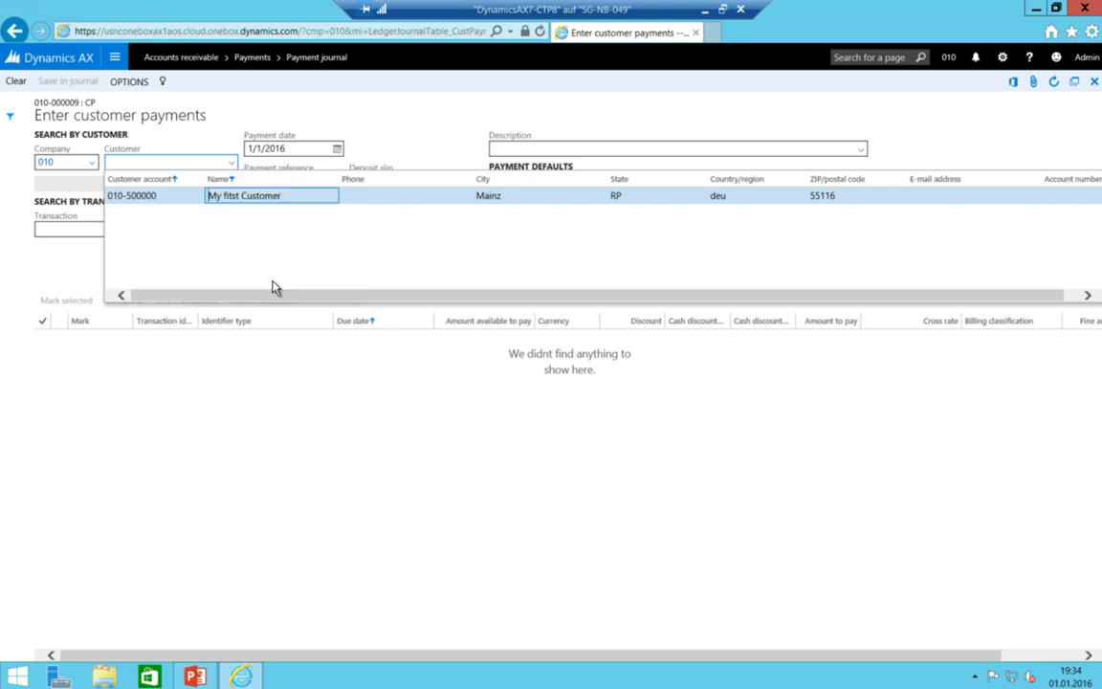
Choose My fitst Customer as the paying customer and narrow the Identifier type column in the open transactions grid
click(293, 197)
key(Tab)
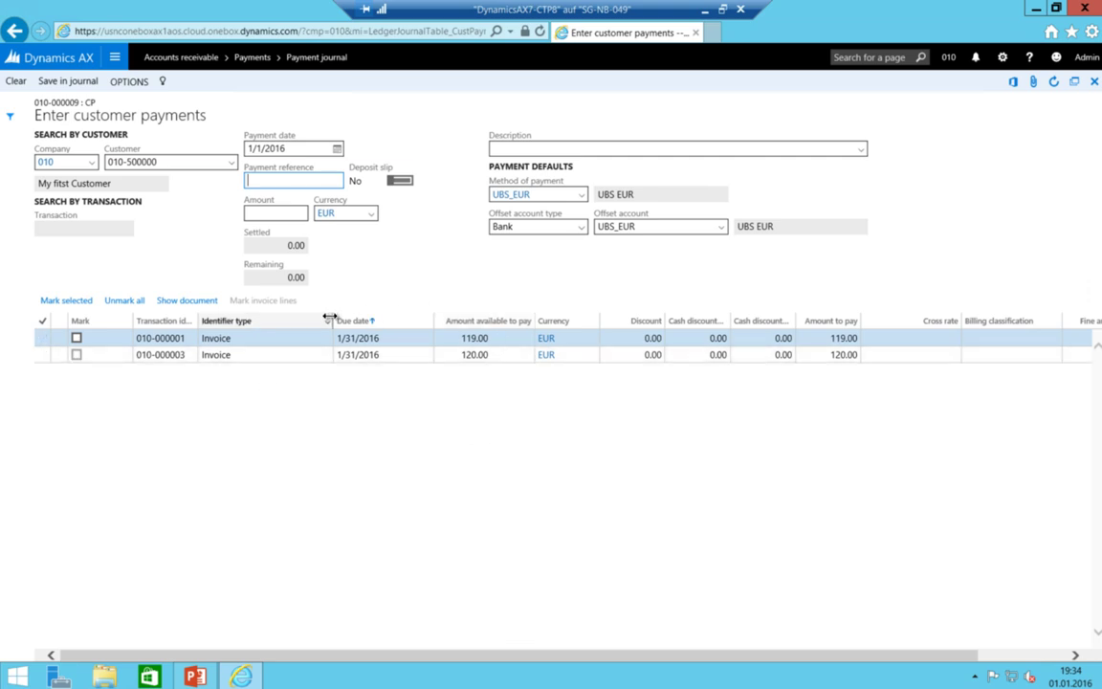
drag(330, 319, 284, 318)
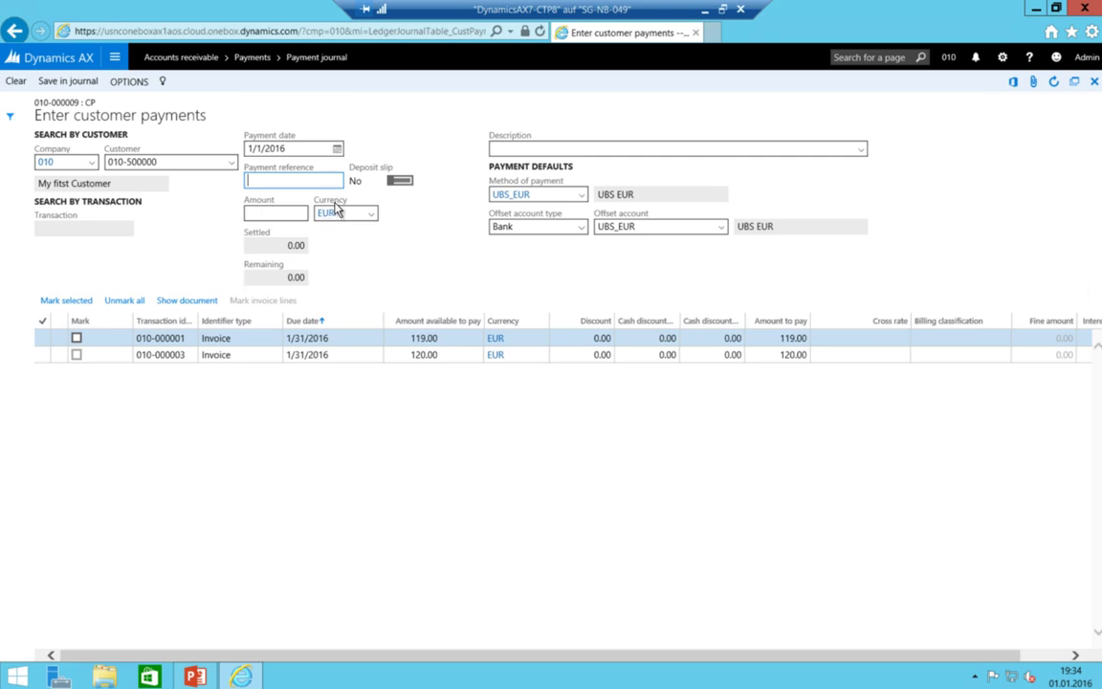
Try to enter the payment amount as the calculation 119+120-0.5
click(253, 212)
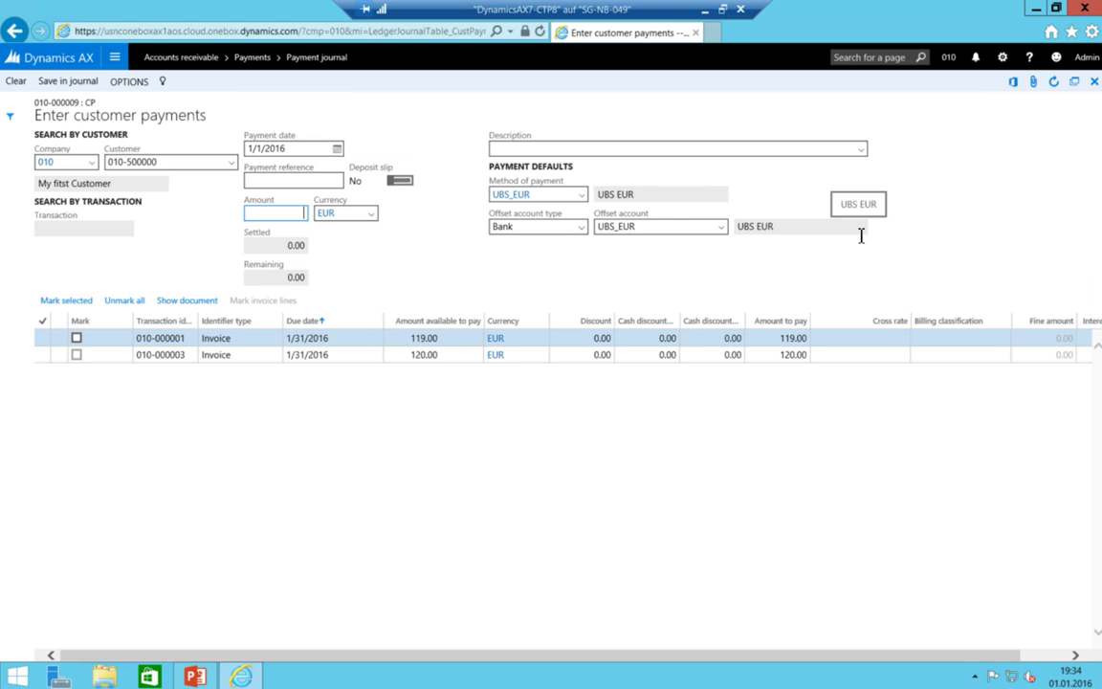
text(119)
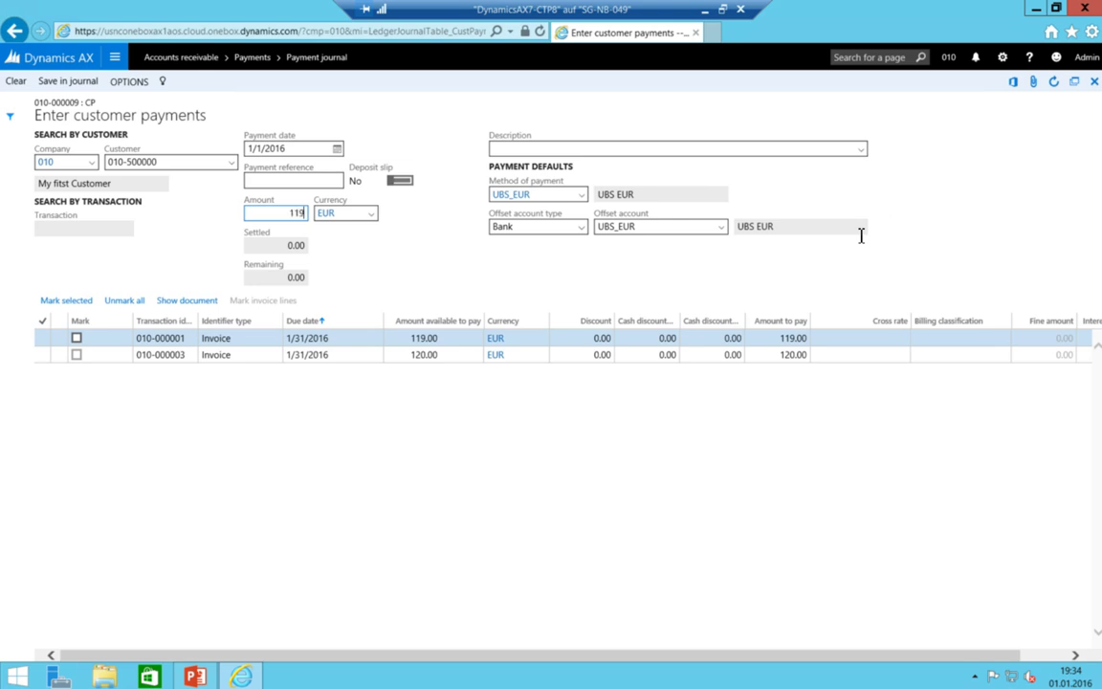
text(+120-0.0)
key(BackSpace)
text(5)
key(Tab)
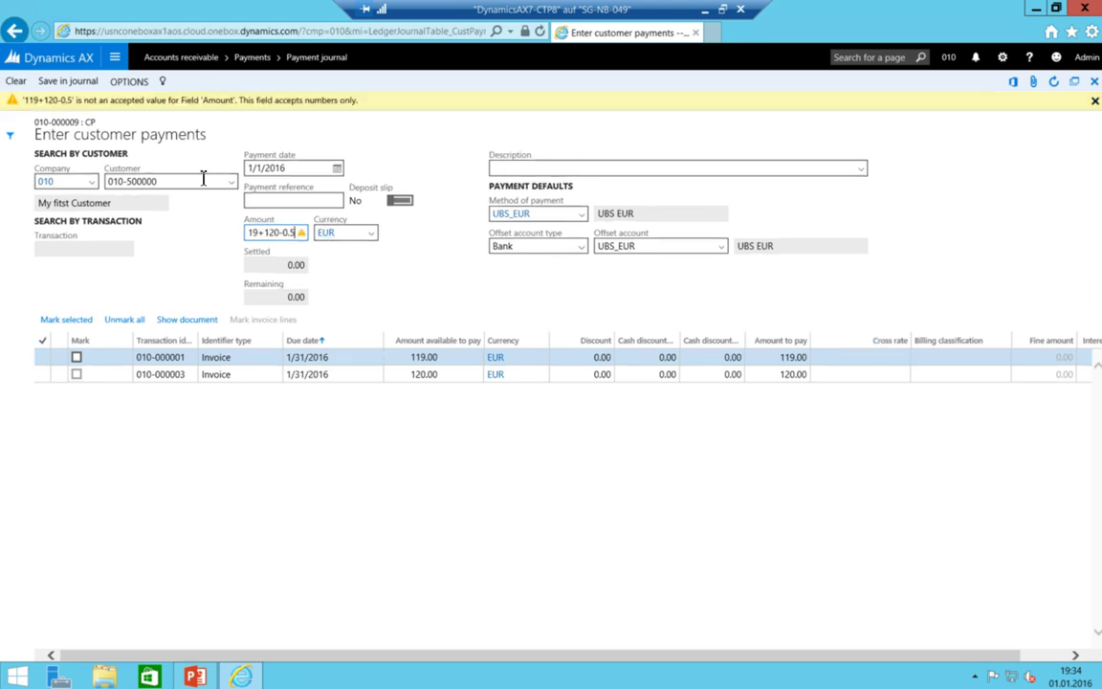
Try the payment amount as =119+120-0.5, and retry it without the equals sign
click(276, 233)
text(=)
key(Return)
drag(252, 233, 230, 240)
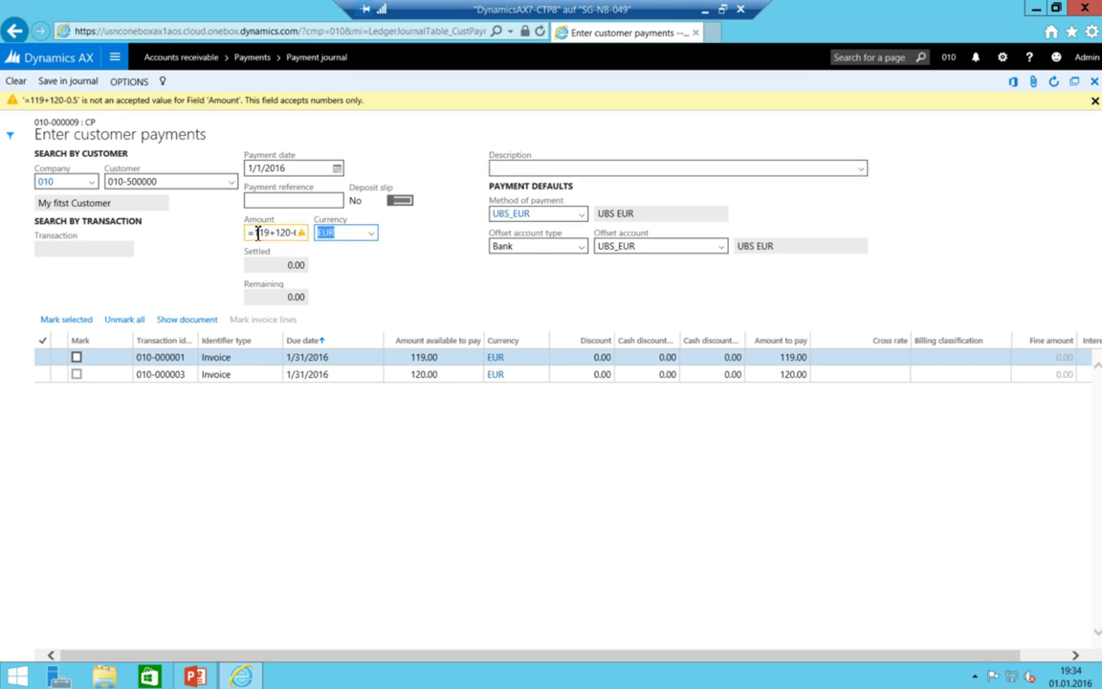
key(BackSpace)
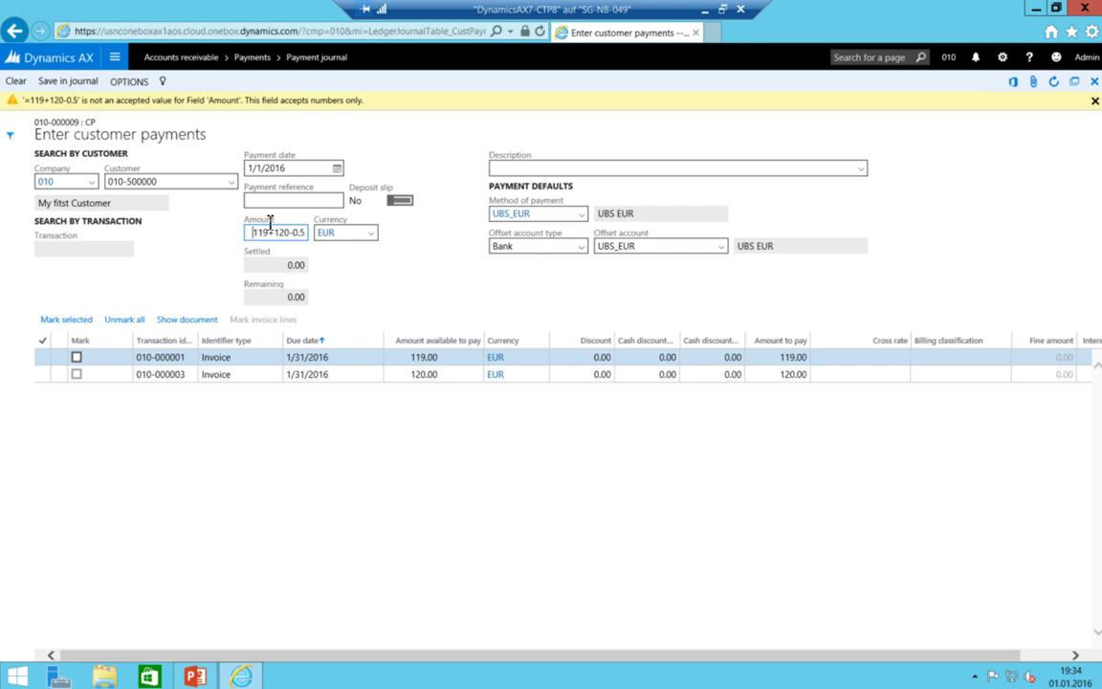
key(Tab)
click(266, 233)
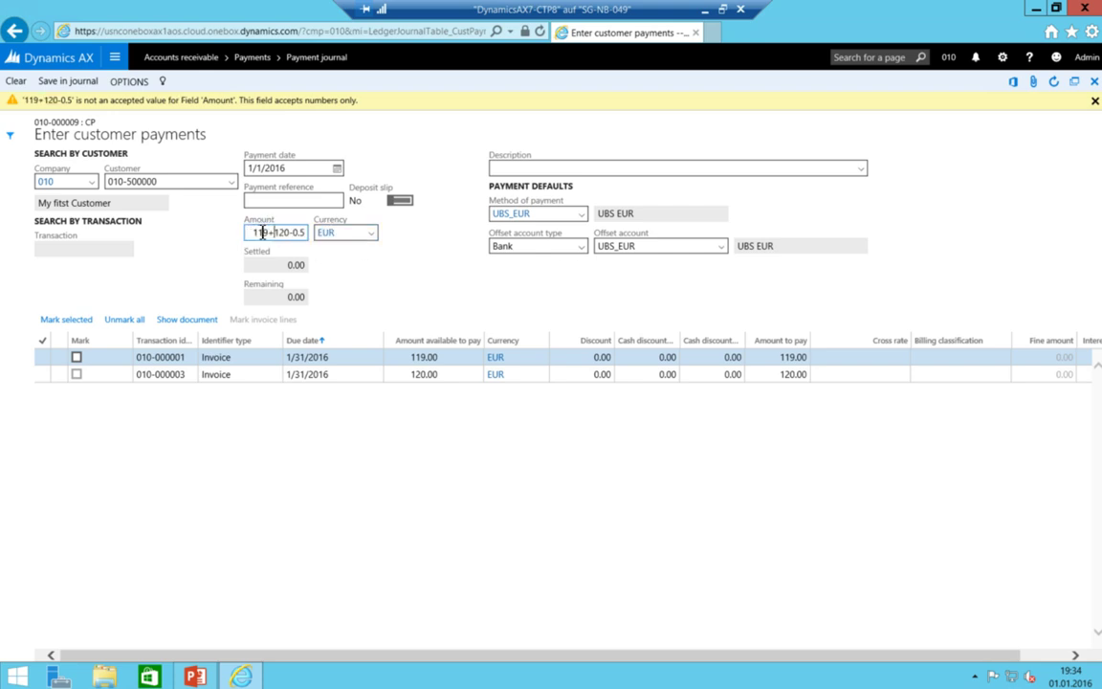
Shorten the payment amount calculation to 119+120 and try to have it accepted
drag(283, 233, 306, 232)
key(BackSpace)
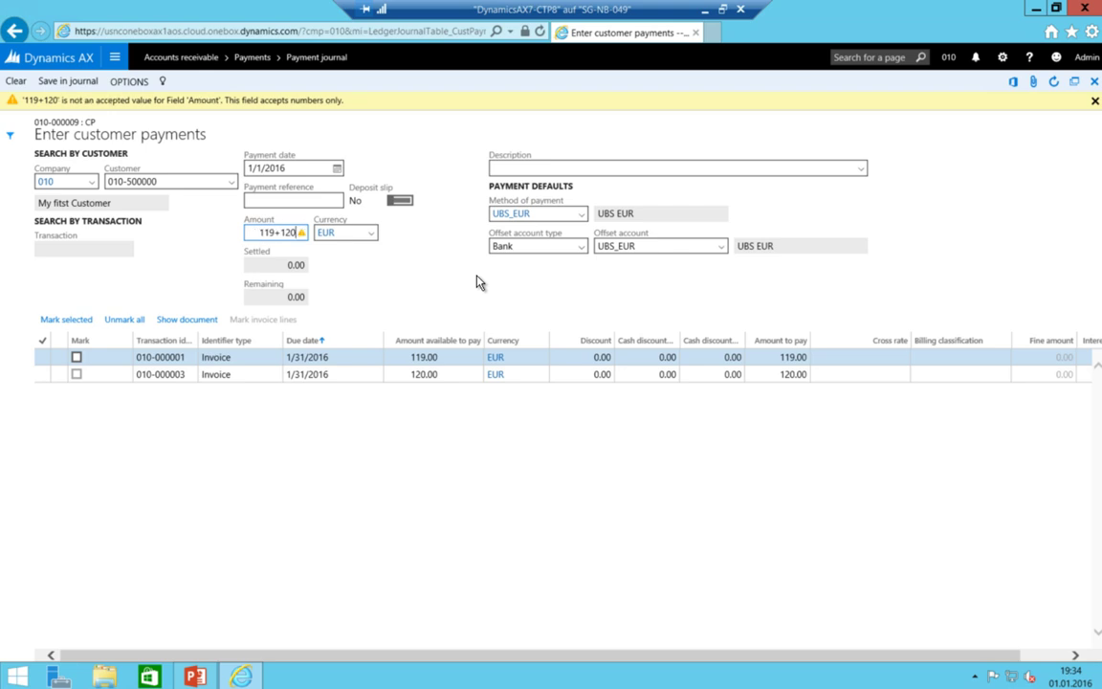
key(Tab)
key(shift+Tab)
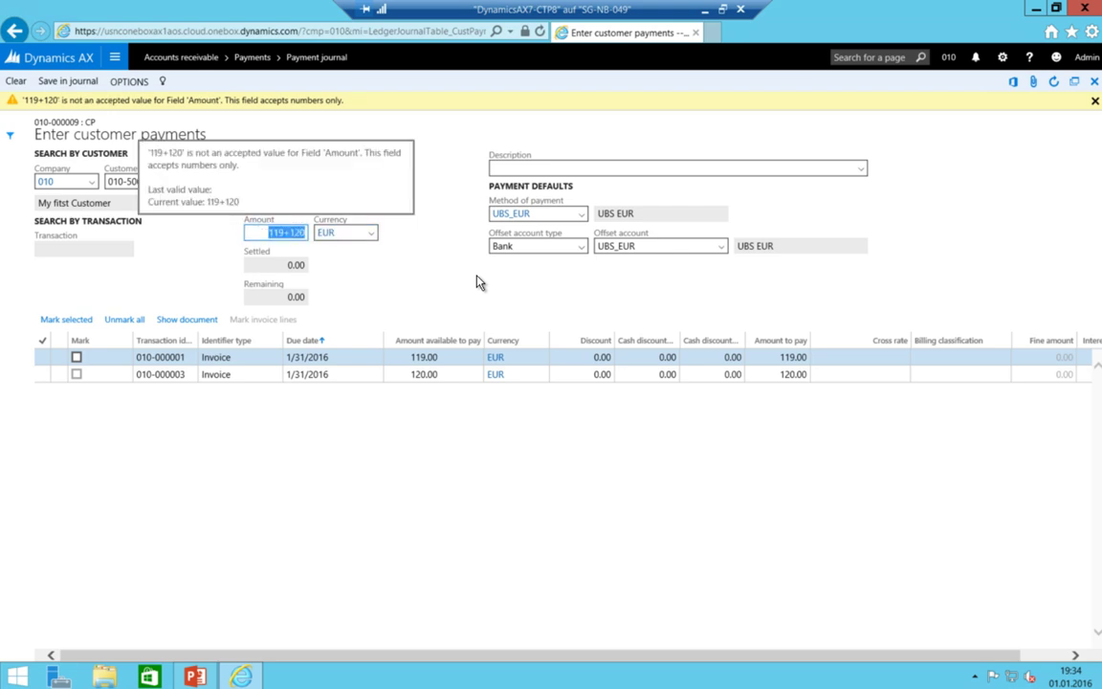
Replace the payment amount with the calculation 150+5 as another attempt
key(BackSpace)
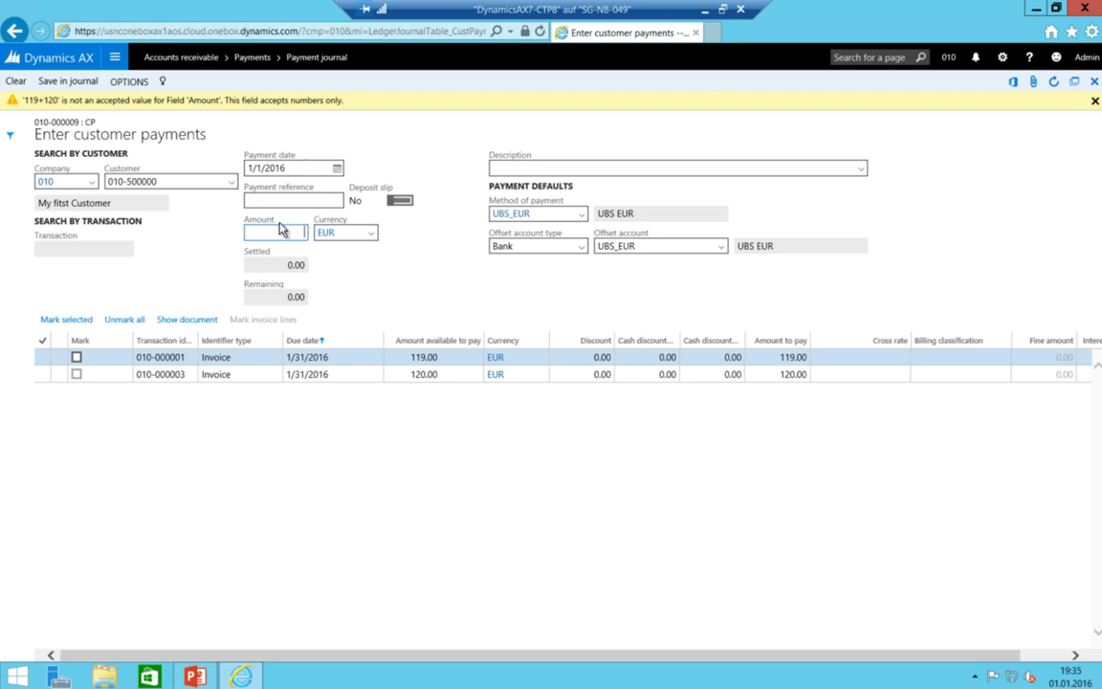
text(50+5)
key(Tab)
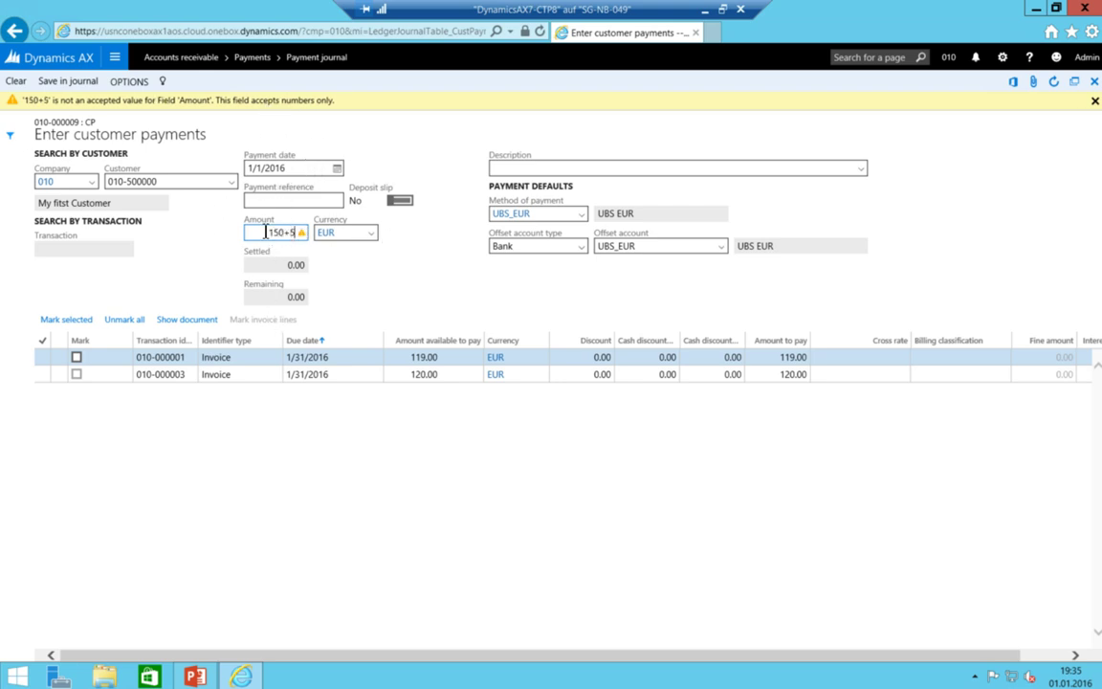
Clear the payment amount and mark both open invoices, 119.00 and 120.00 EUR, for settlement
key(ctrl+a)
key(BackSpace)
click(77, 358)
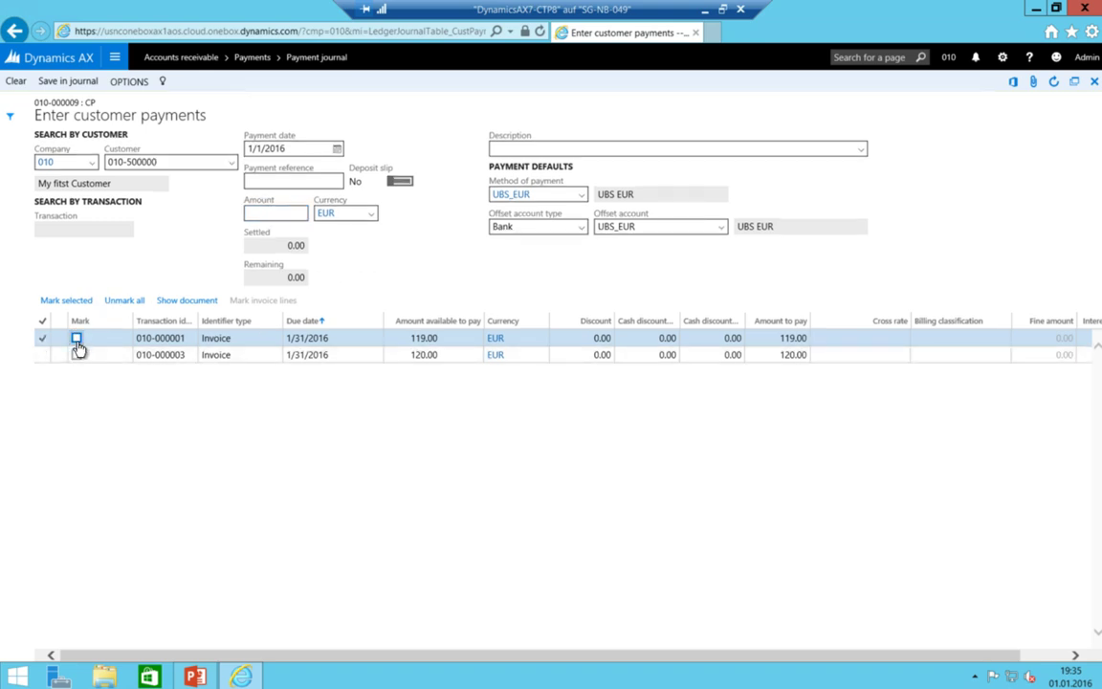
click(77, 341)
click(77, 355)
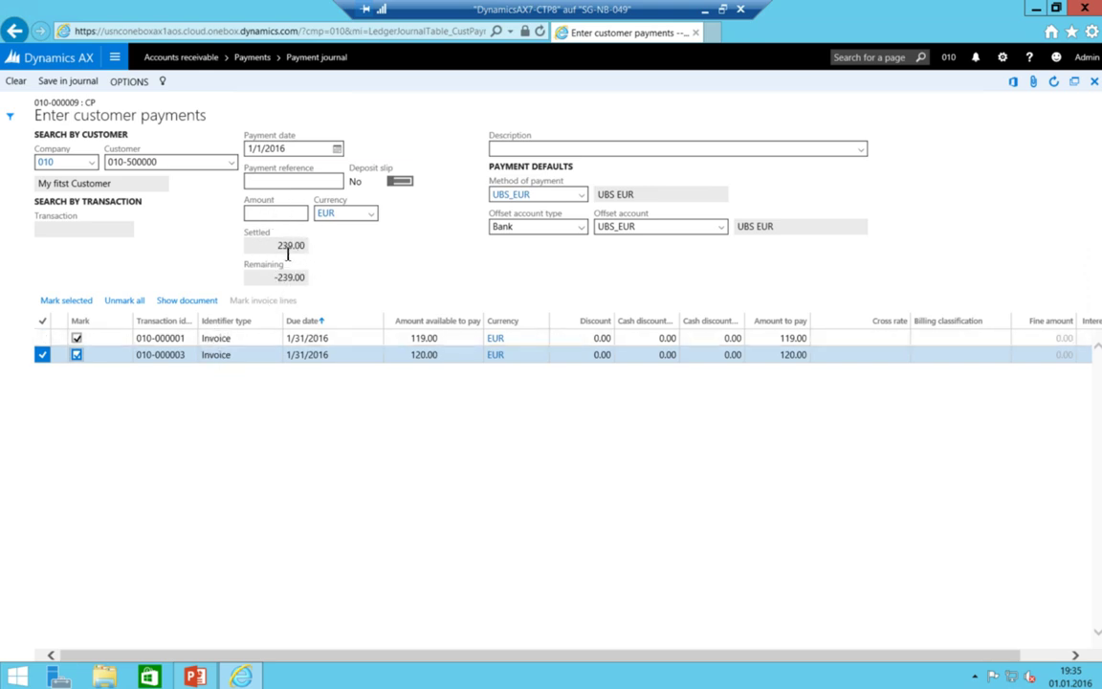
Set the payment amount to 238.50 and save the payment in the journal
click(290, 215)
key(Tab)
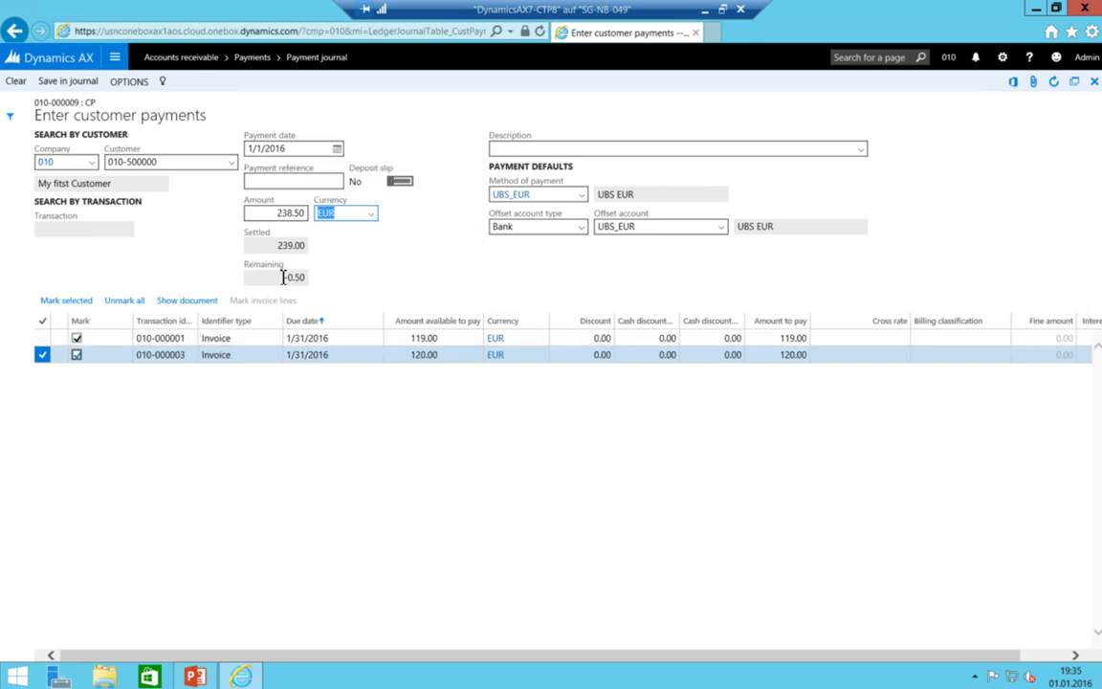
click(71, 82)
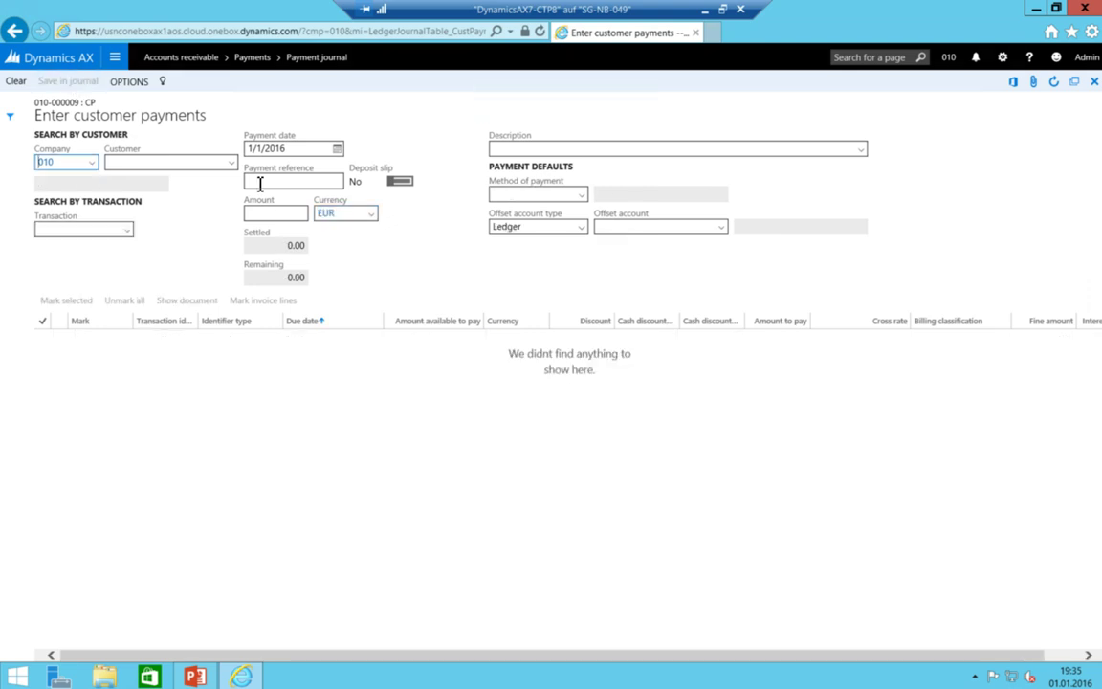
In the transaction lookup, filter the amount in transaction currency with a between range whose upper limit is 201
key(Tab)
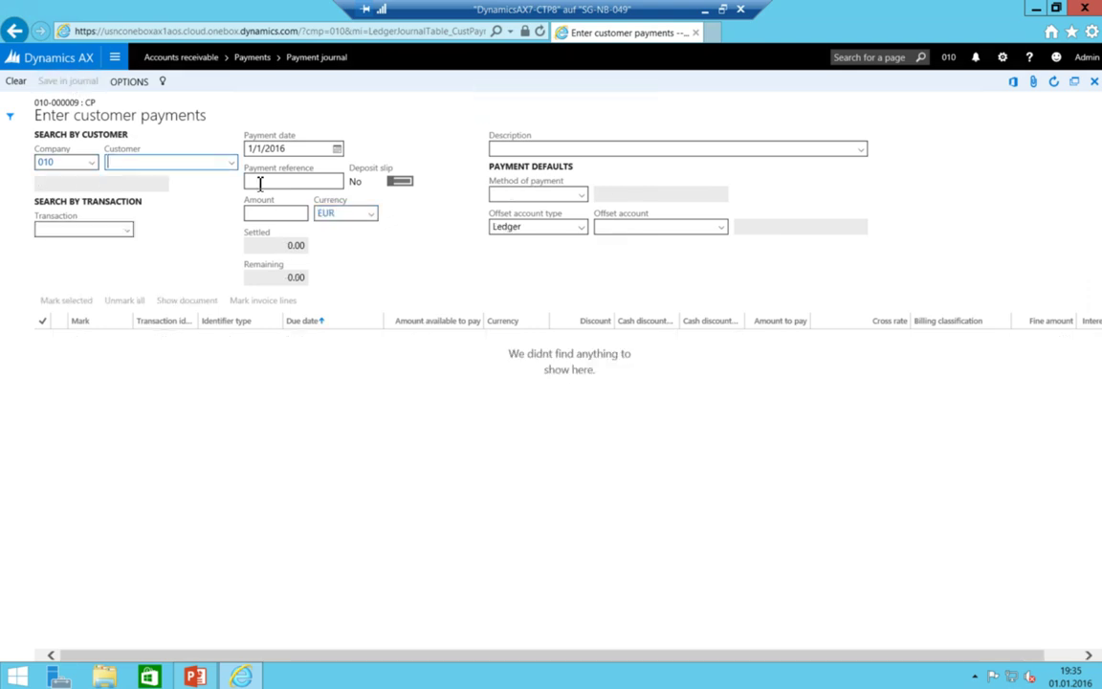
key(Tab)
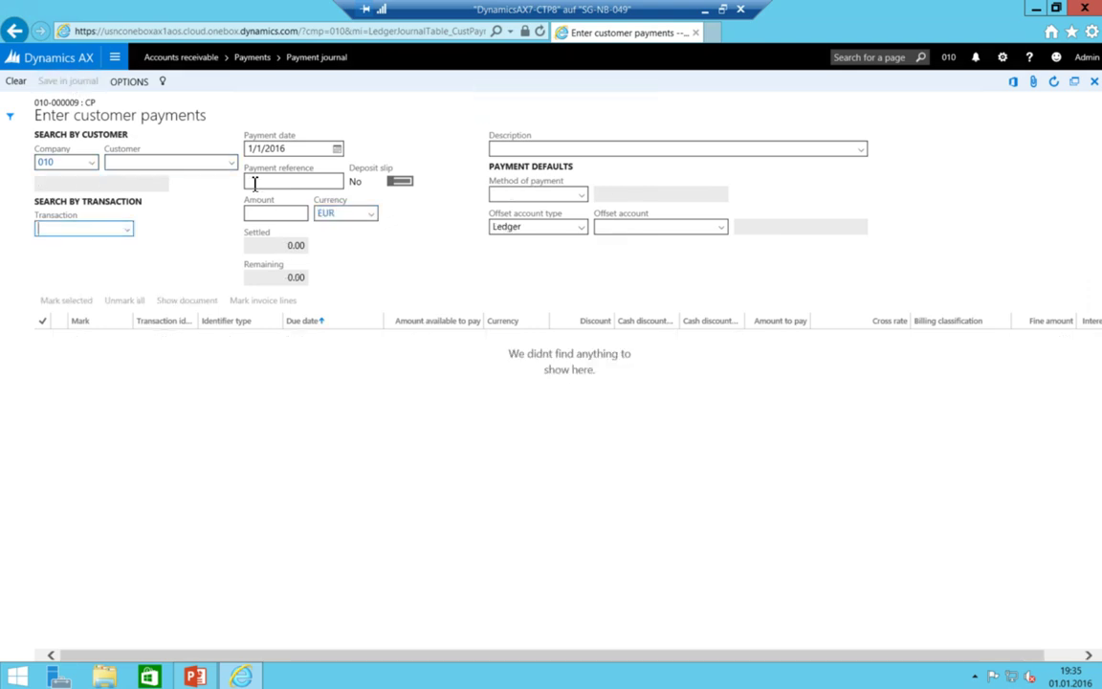
key(alt+Down)
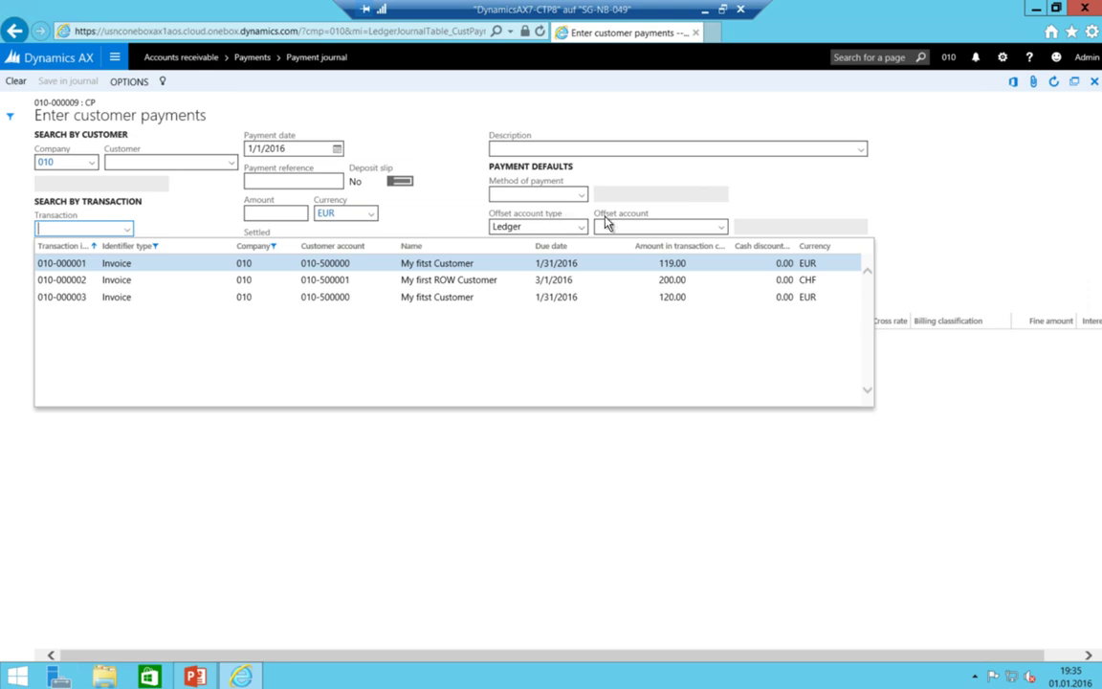
click(718, 252)
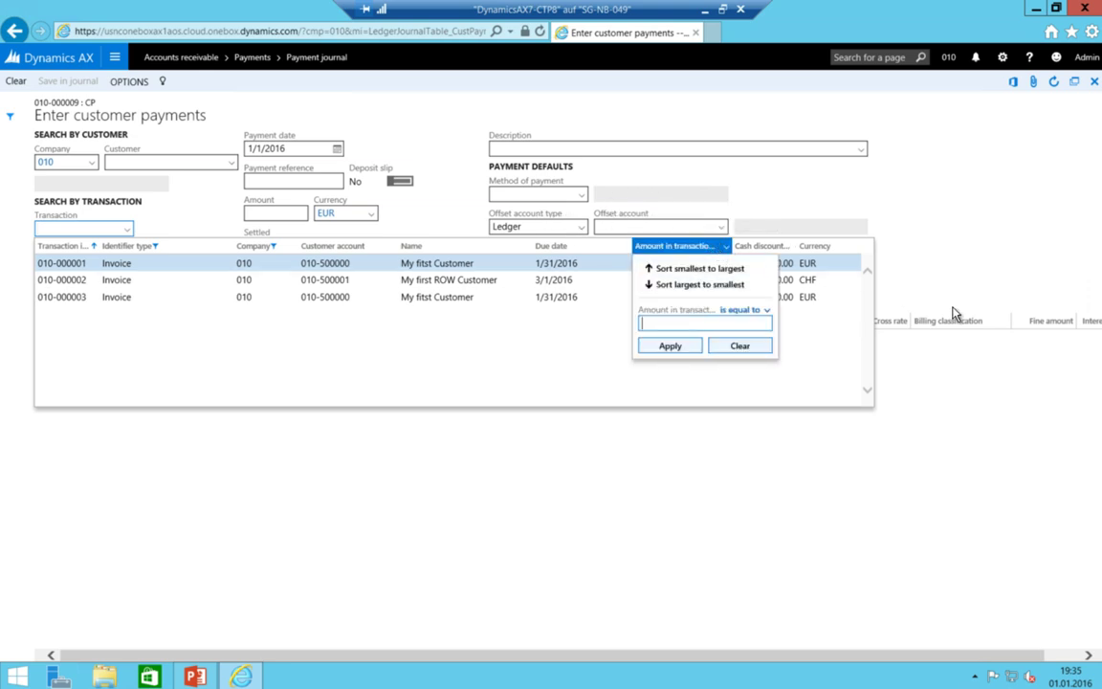
click(768, 310)
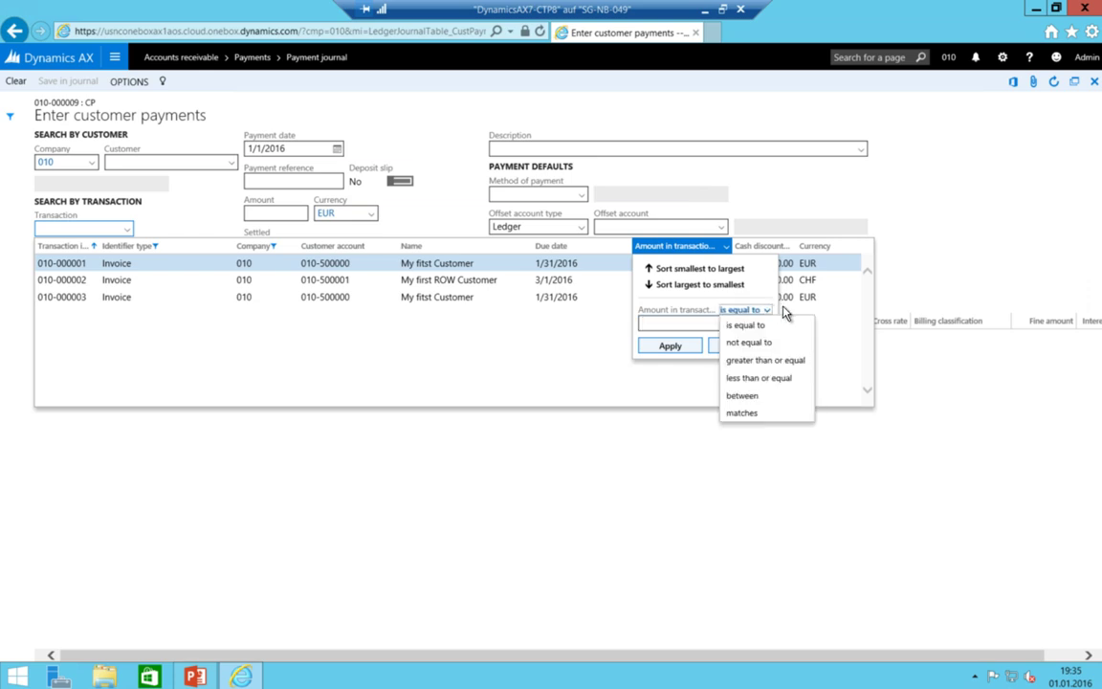
click(794, 396)
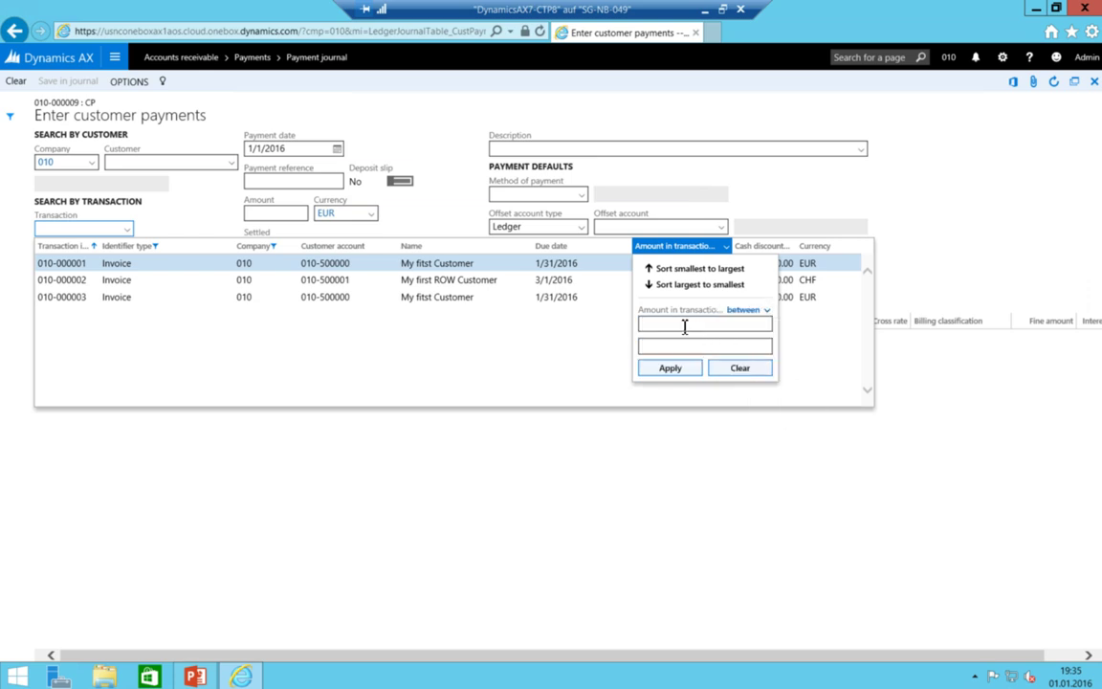
click(685, 326)
key(Tab)
text(201)
click(654, 369)
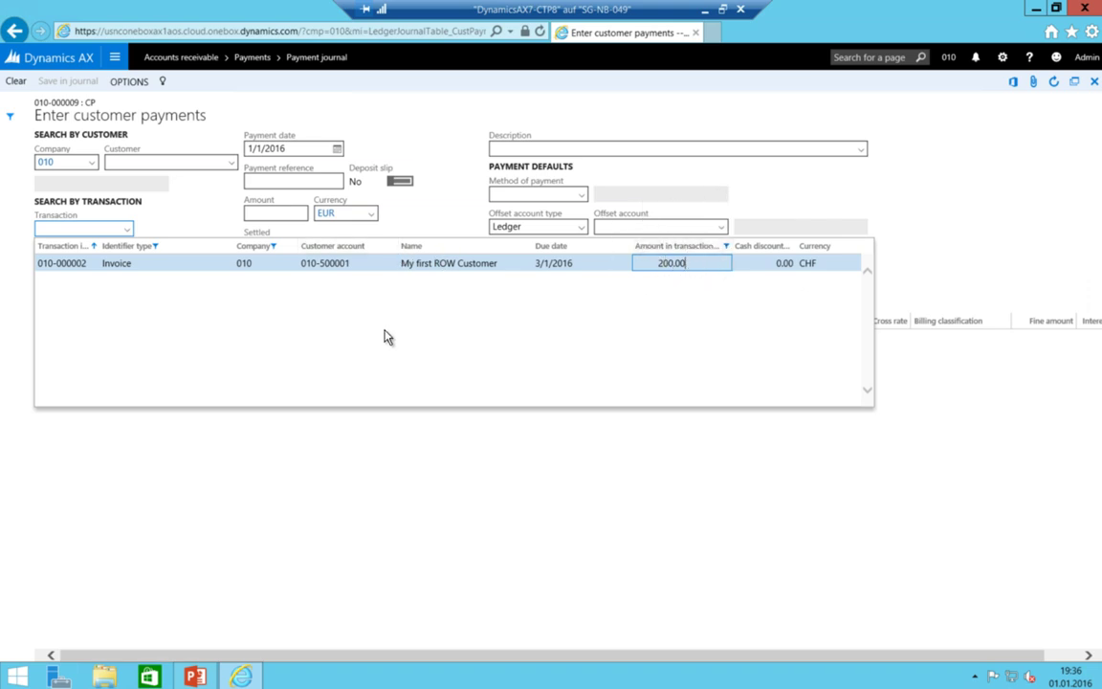
Select the 200.00 CHF invoice of My first ROW Customer as the transaction to settle
click(77, 246)
click(358, 273)
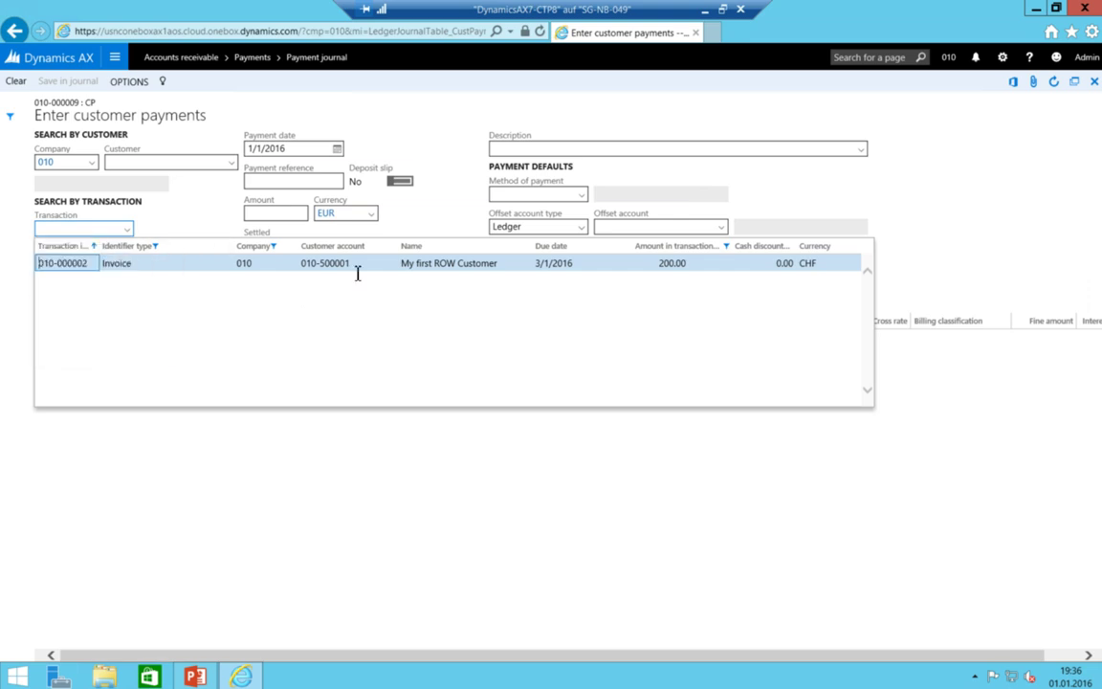
click(245, 263)
key(Return)
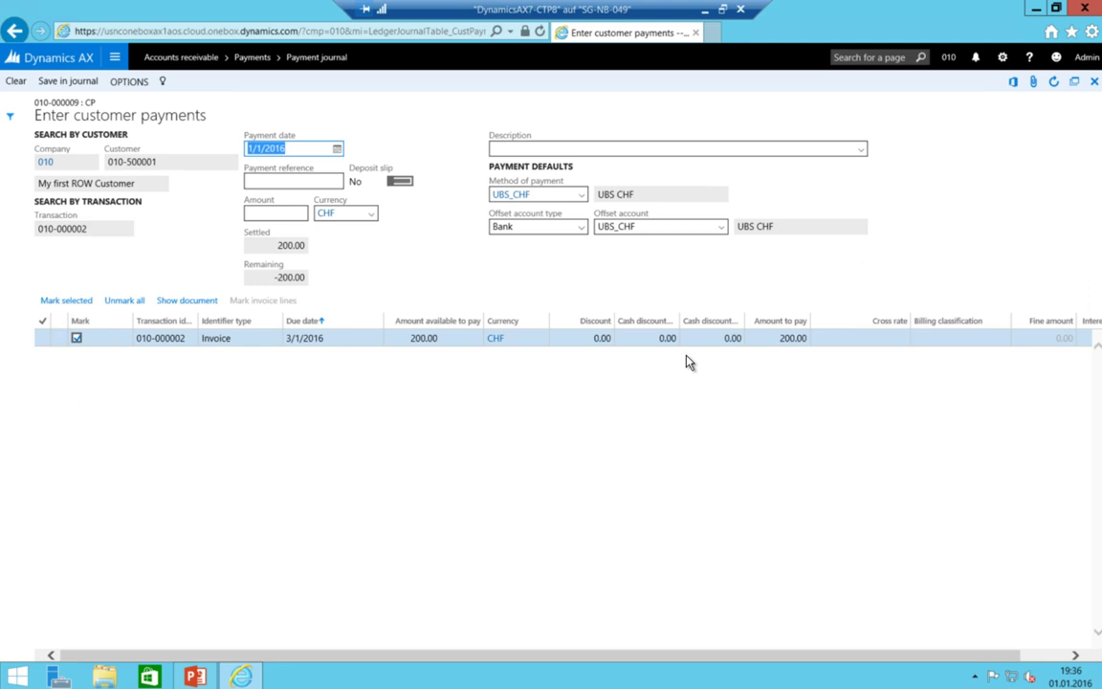
Set the payment amount to 200.00 for the CHF invoice and save the payment in the journal
key(Tab)
key(Tab)
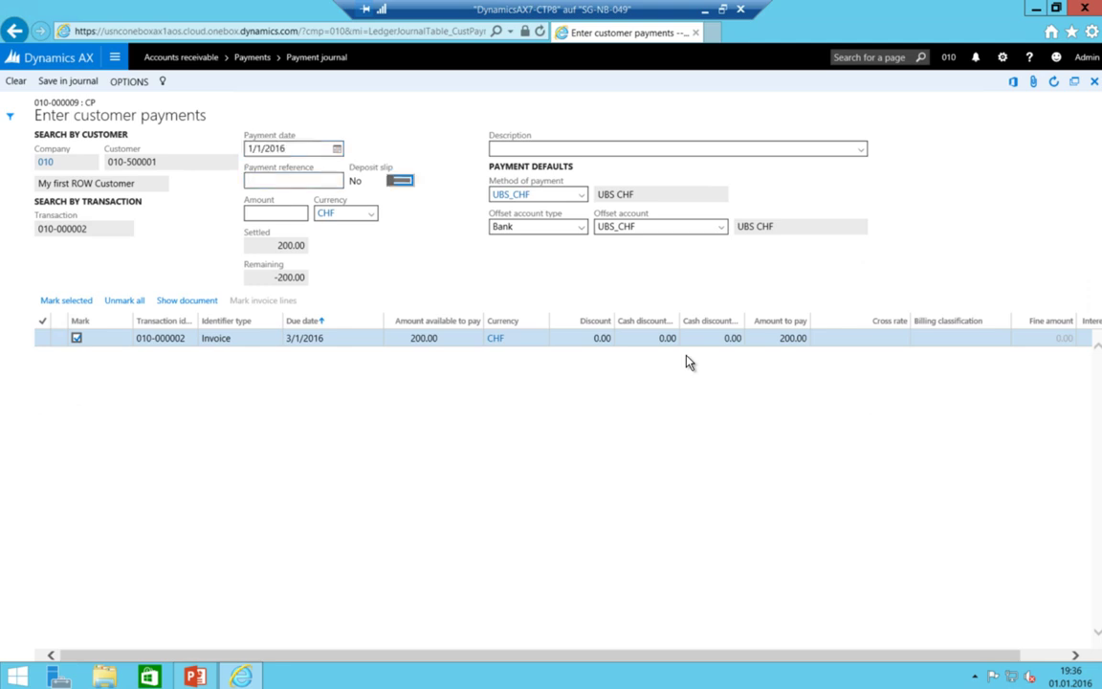
key(Tab)
key(Tab)
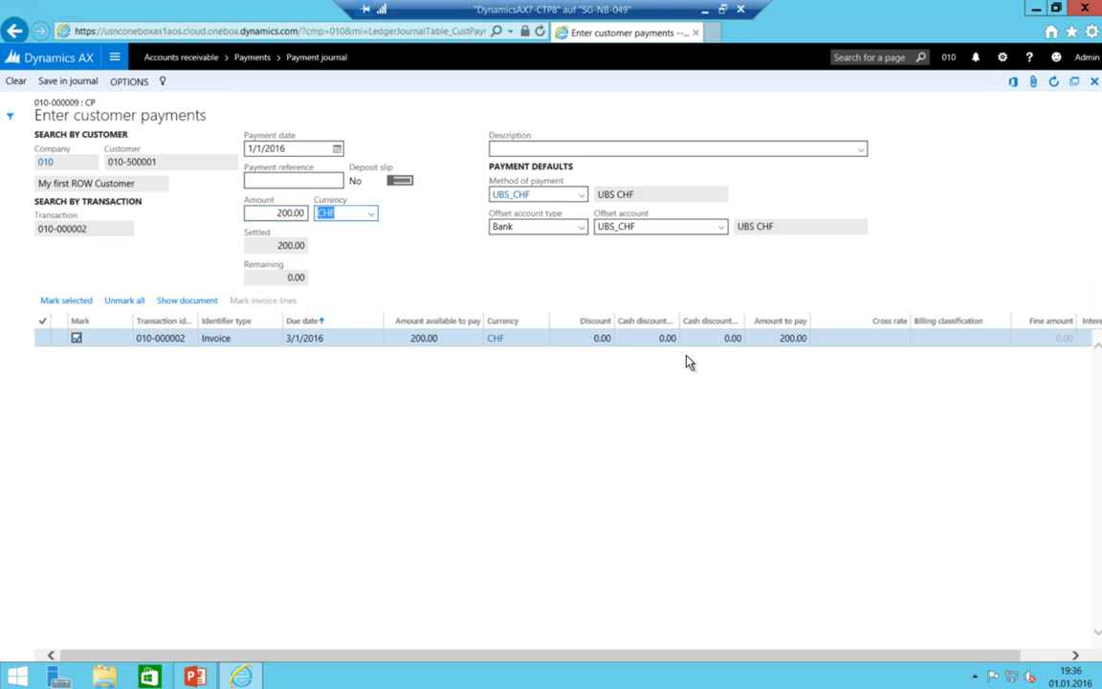
click(67, 81)
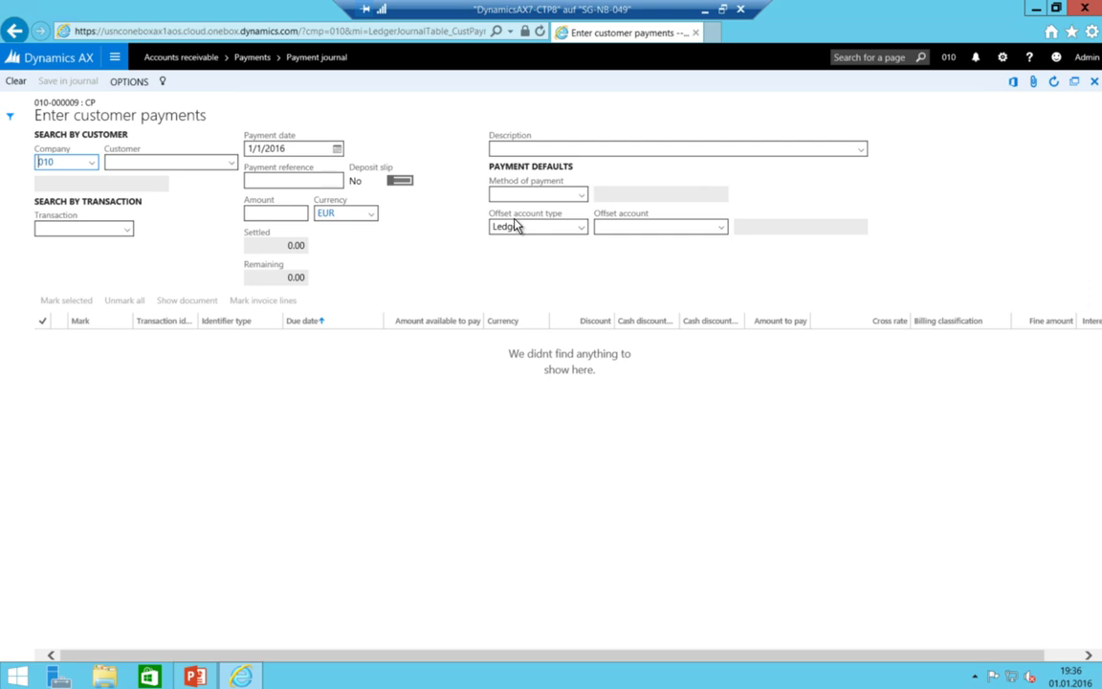
Return to the payment journal list, open the lines of My first Customer payment, and narrow the Account column
click(16, 31)
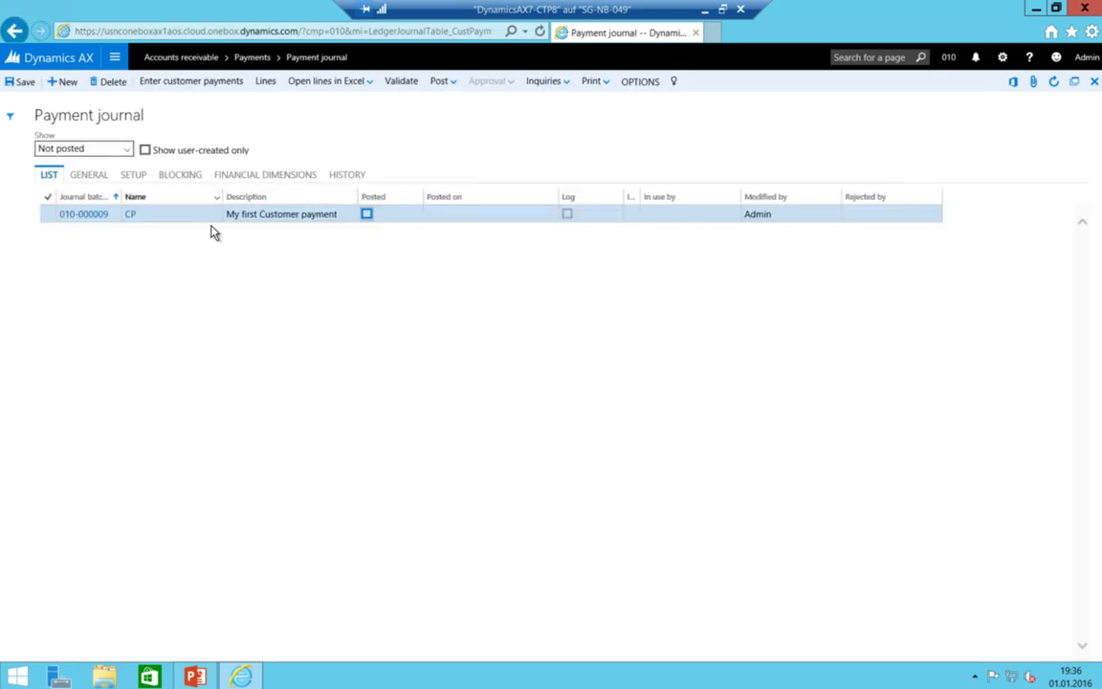
click(307, 211)
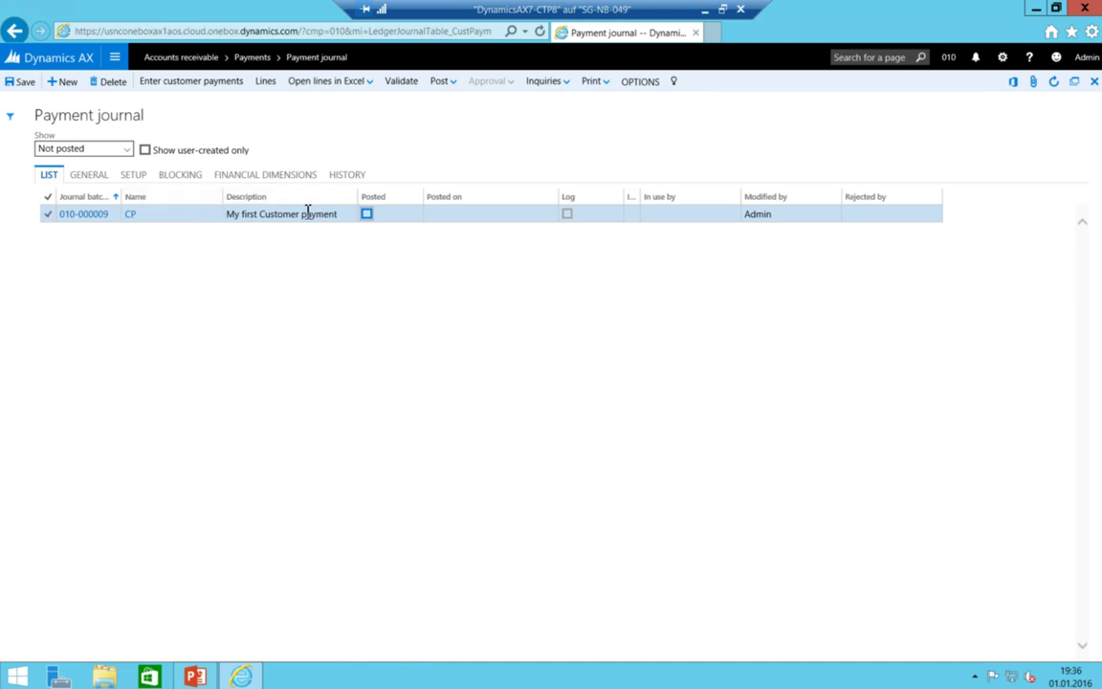
click(266, 82)
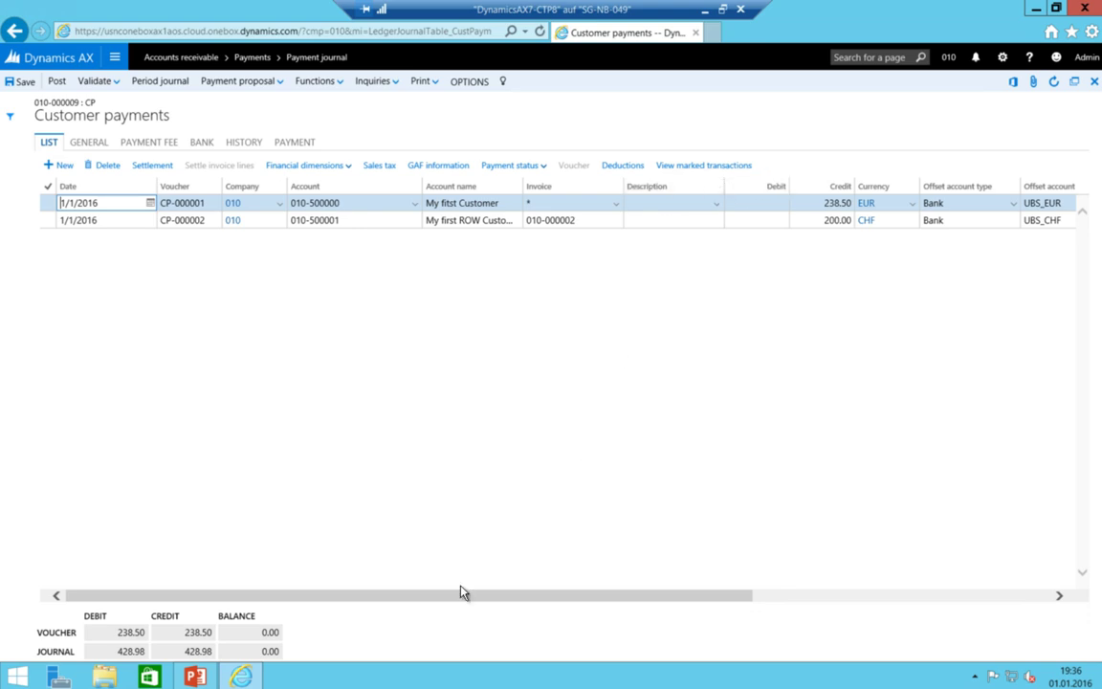
drag(349, 590, 192, 610)
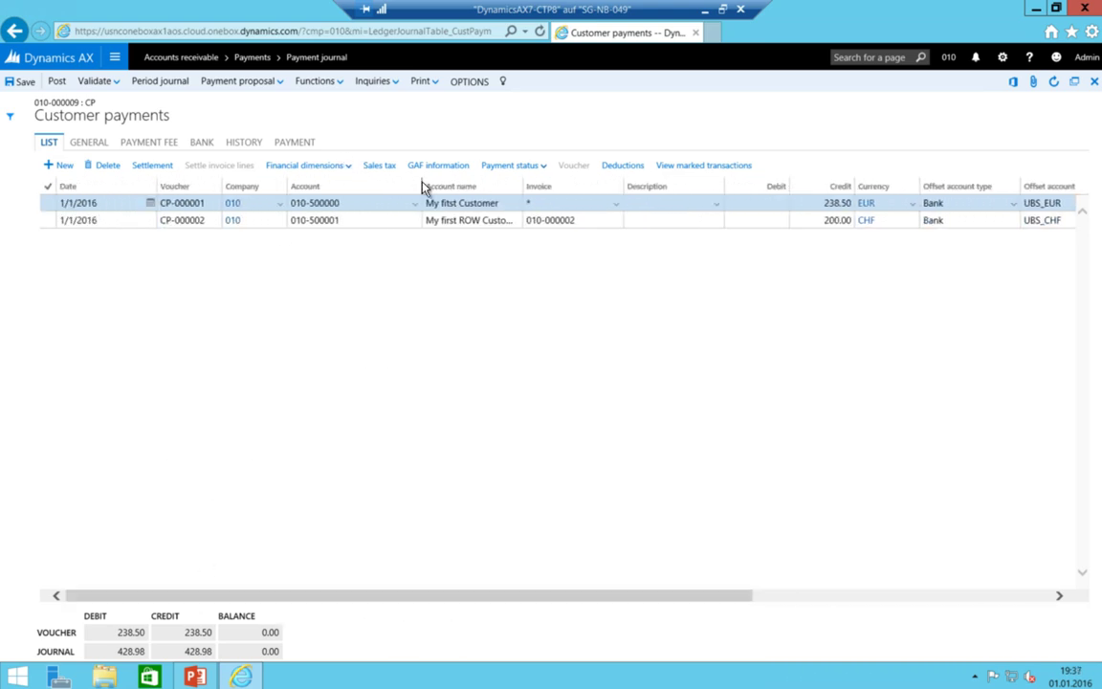
drag(421, 182, 360, 184)
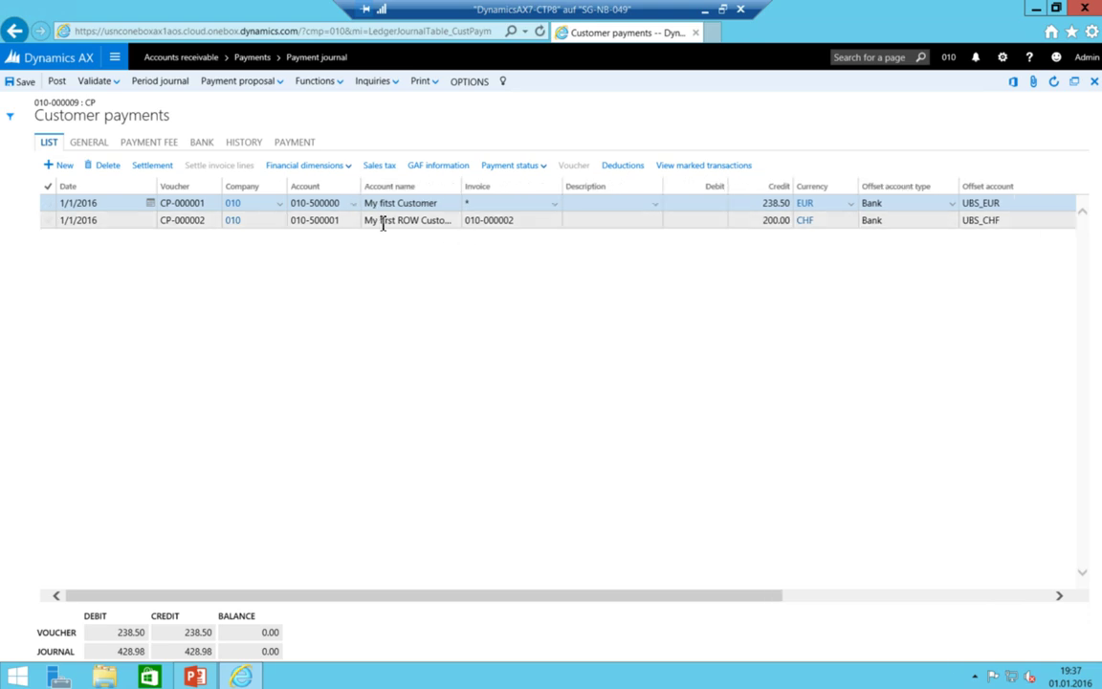
click(434, 203)
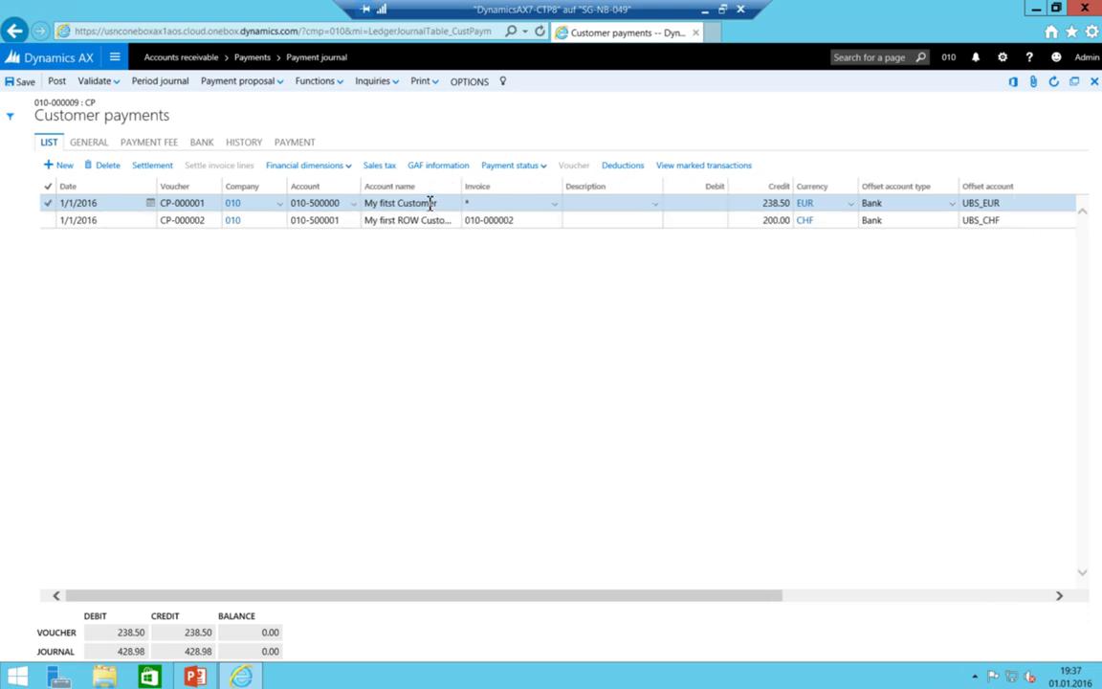
Unmark the 120.00 EUR invoice in the settlement of the My first Customer line and accept changing the journal amount
click(331, 83)
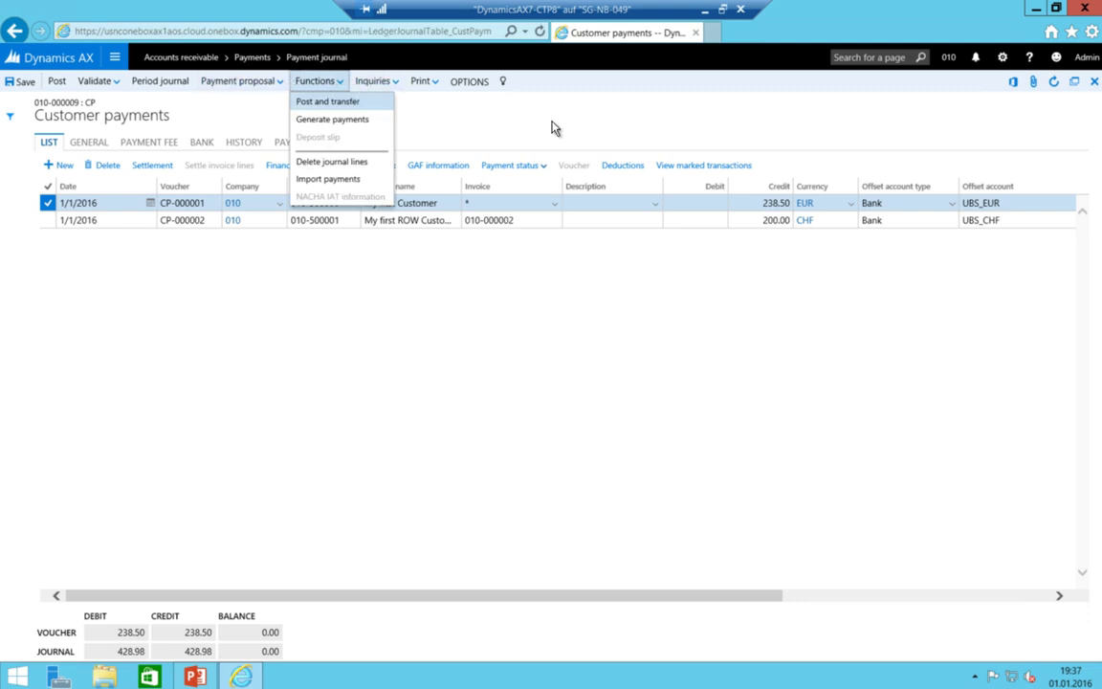
click(198, 141)
click(151, 169)
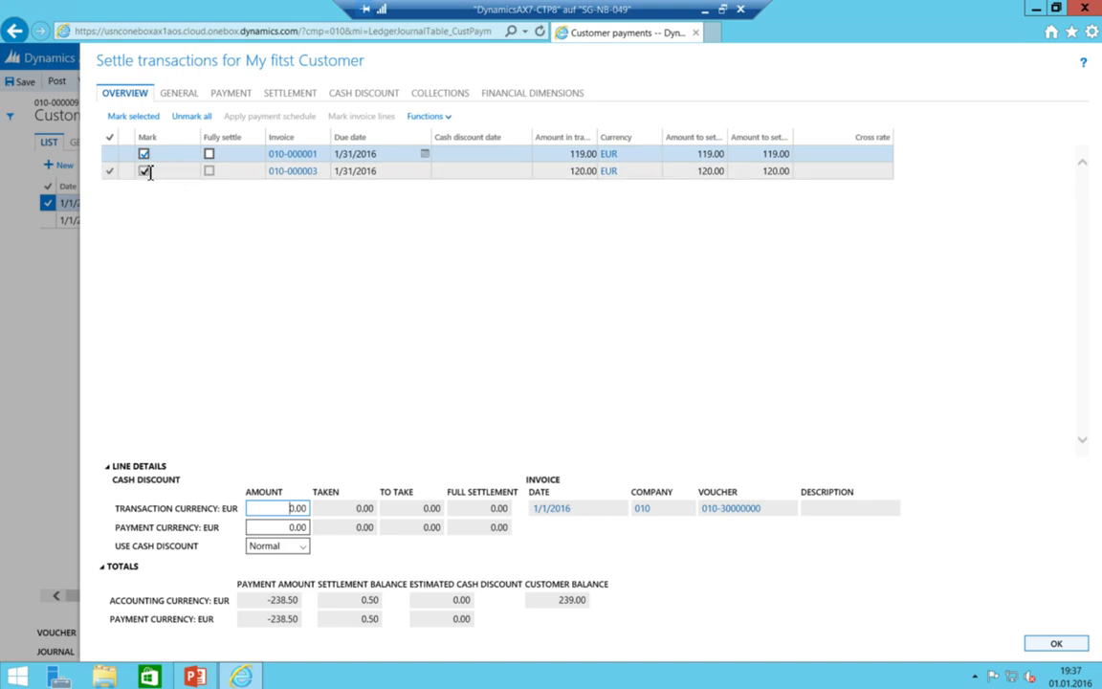
click(143, 169)
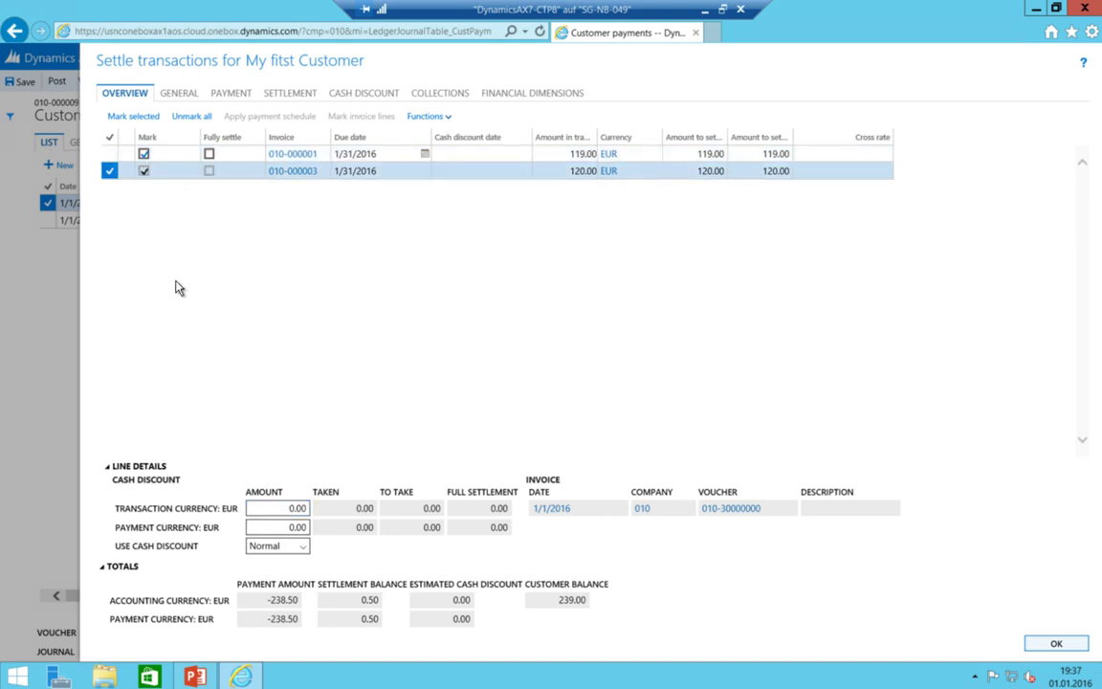
click(144, 170)
click(1053, 643)
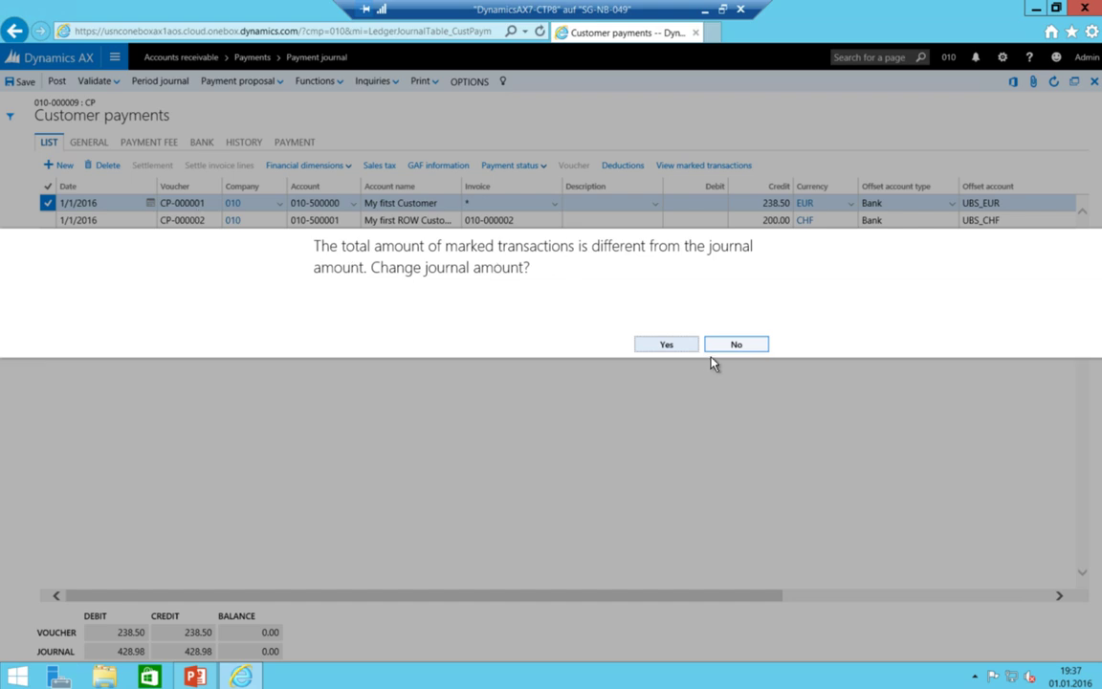
click(676, 348)
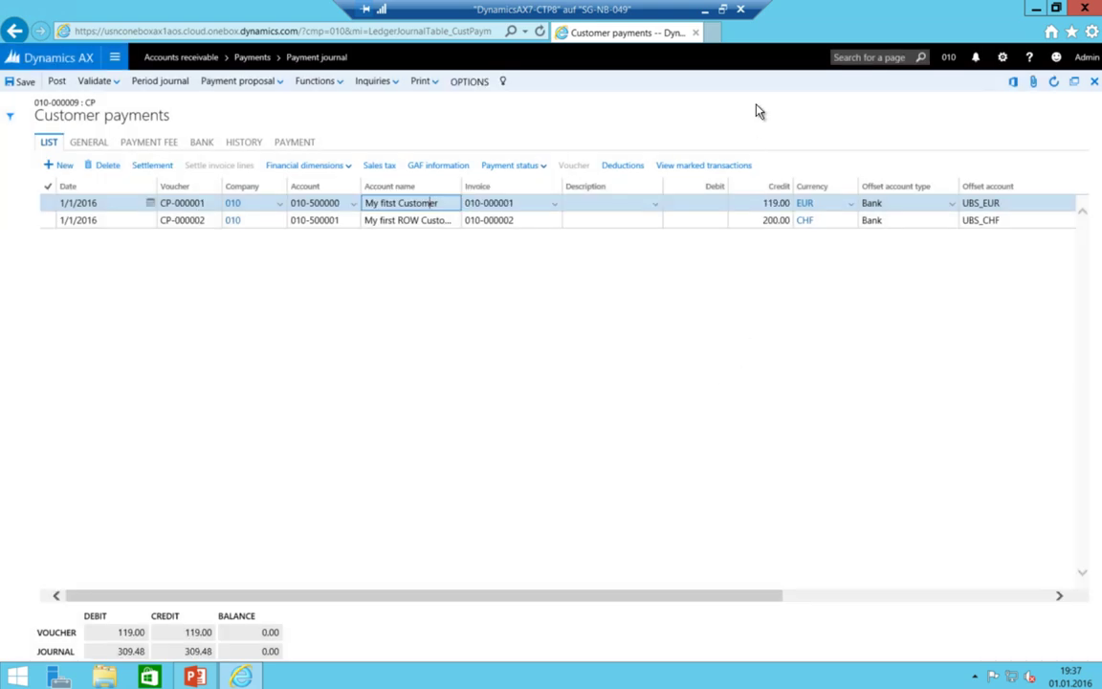
Mark the 120.00 EUR invoice again in the first payment line's settlement and accept changing the journal amount
click(148, 165)
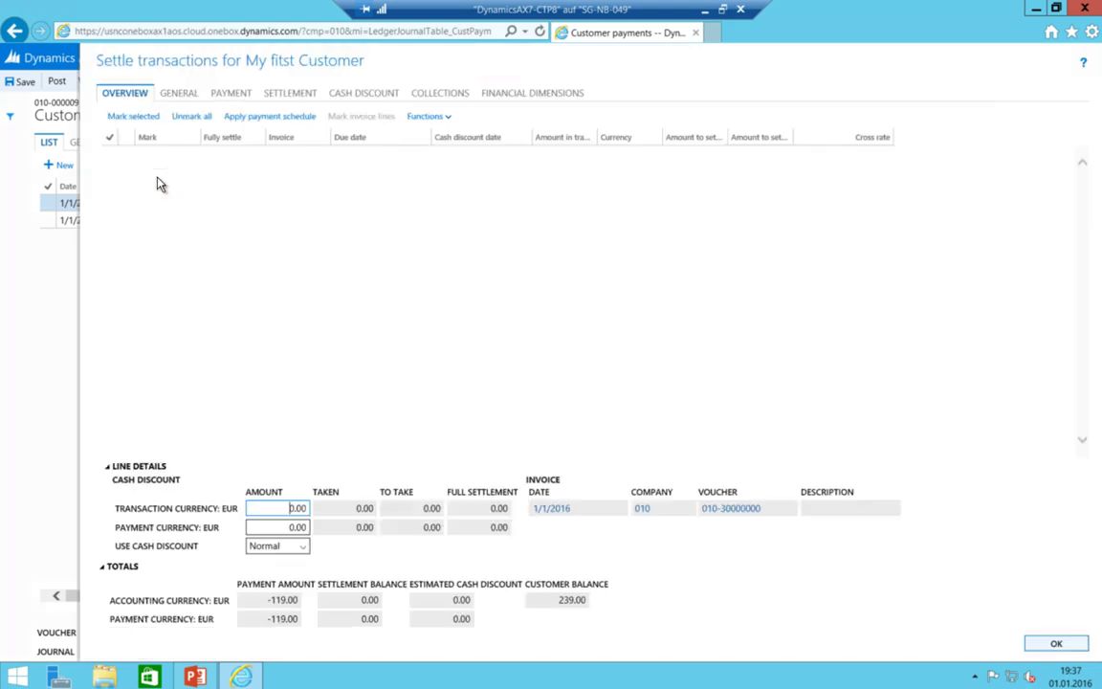
click(145, 173)
click(143, 173)
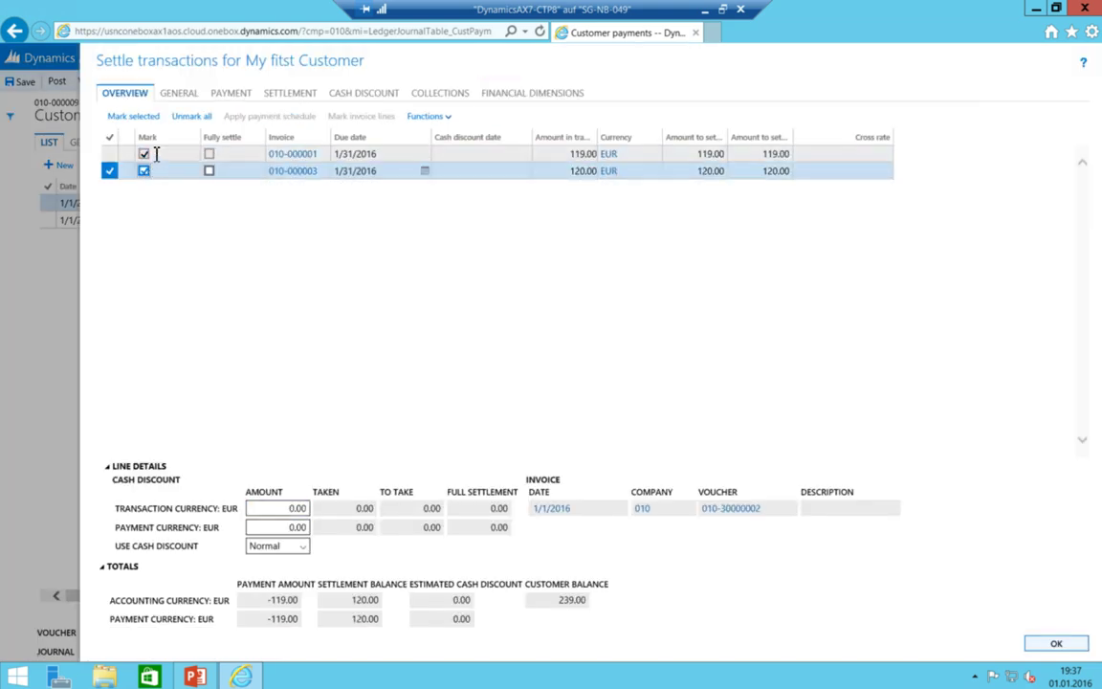
click(1056, 645)
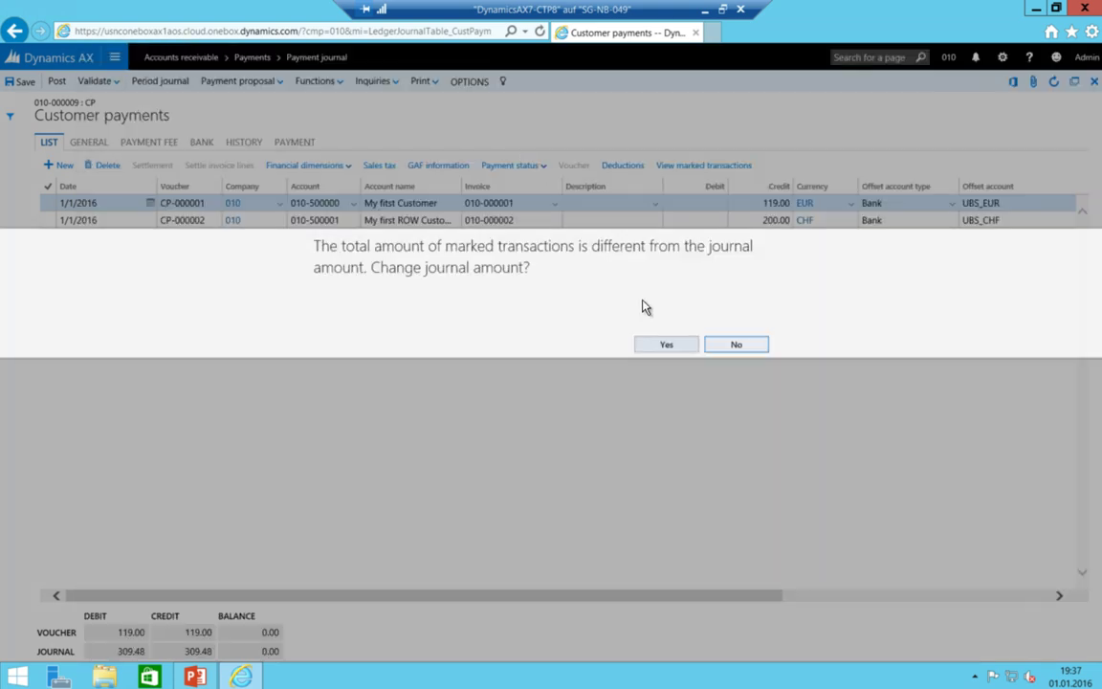
click(664, 346)
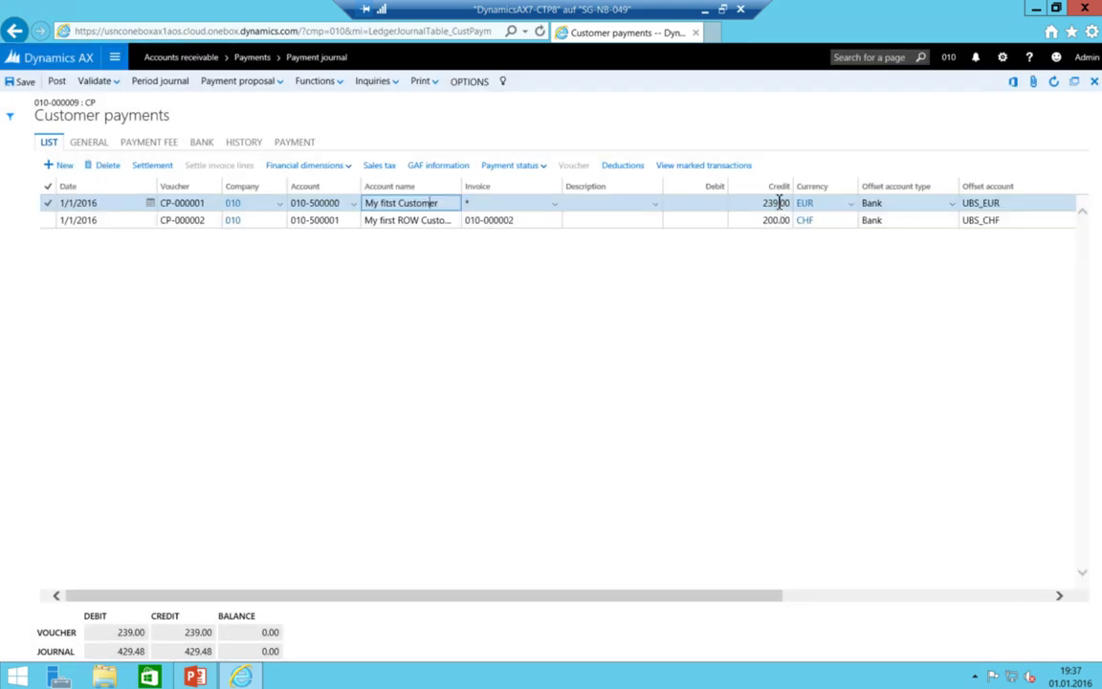
Set the first payment line's credit amount to 238.50 and accept the difference from the marked transactions
click(779, 202)
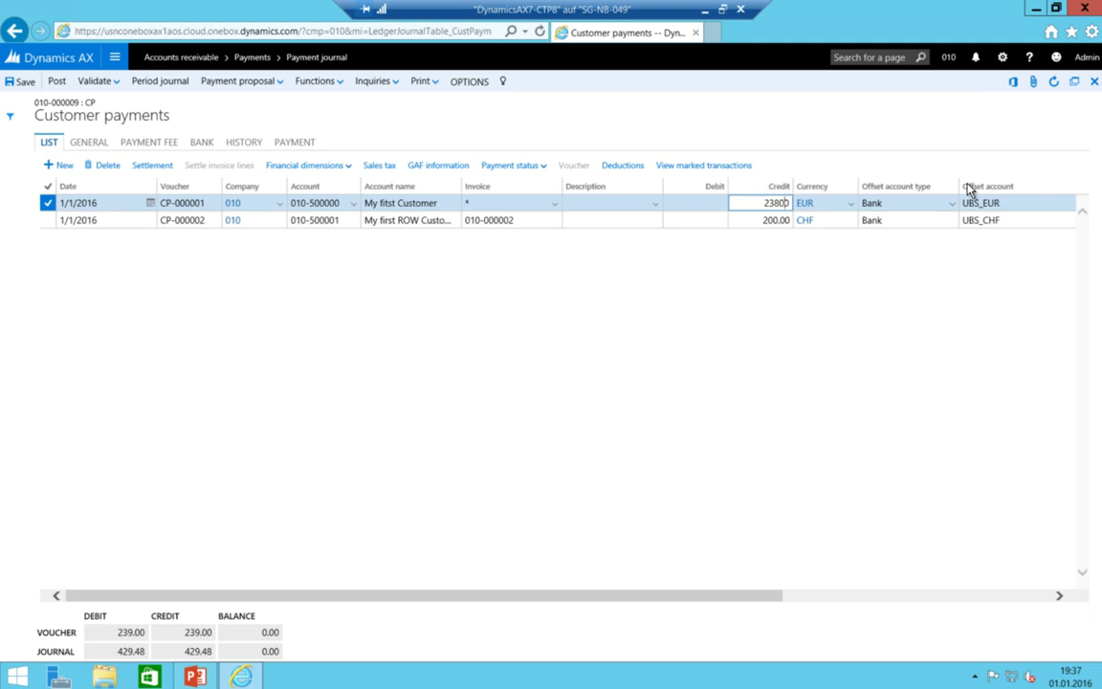
key(BackSpace)
text(.5)
key(Tab)
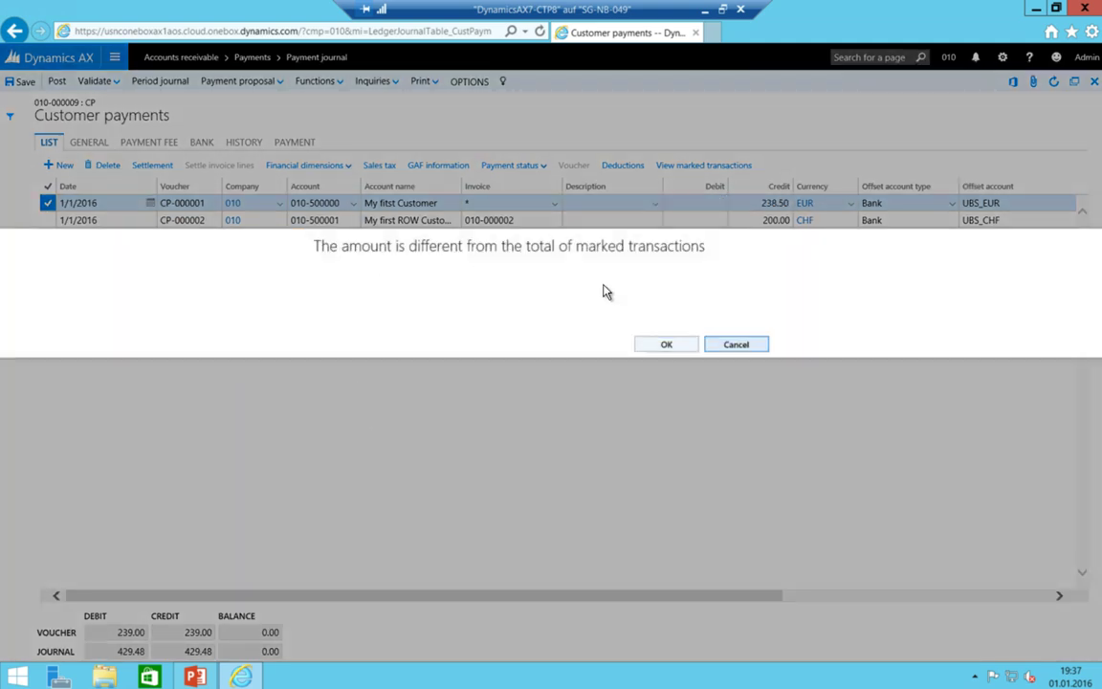
click(662, 344)
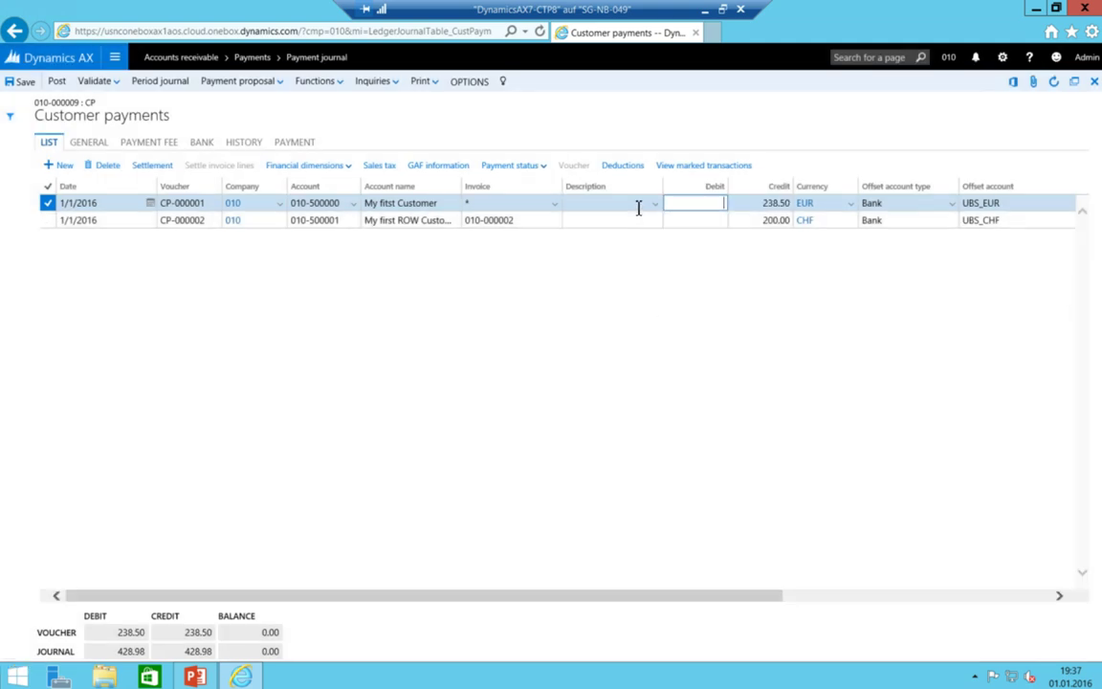
click(610, 219)
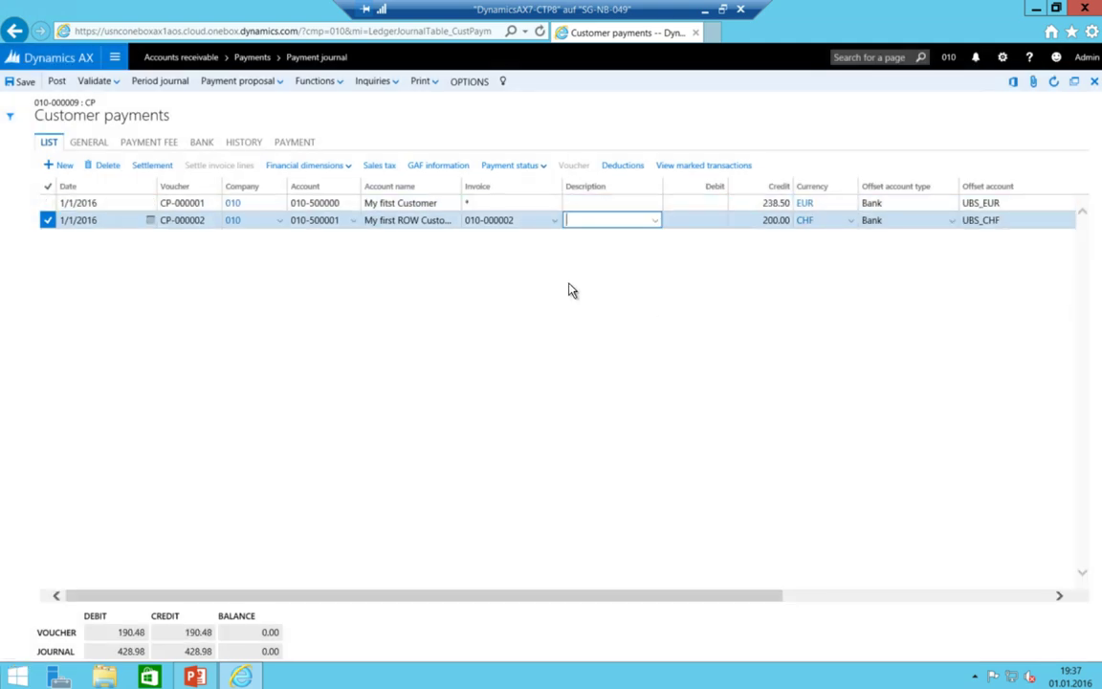
Post the customer payment journal and clear the posting messages after reading them
click(58, 84)
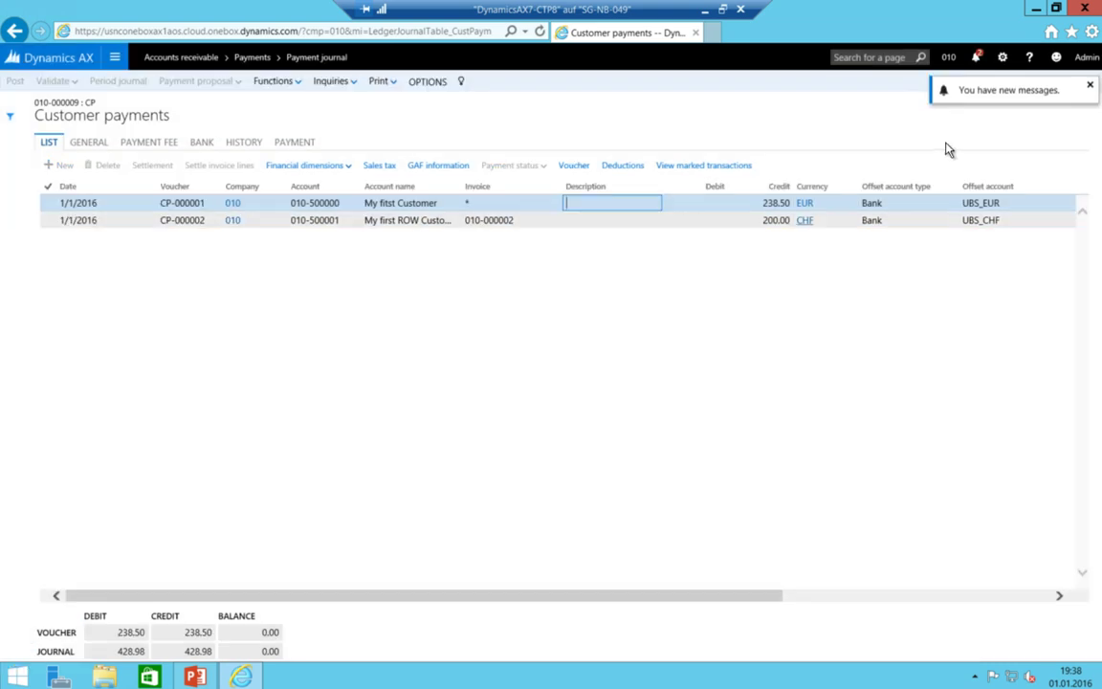
click(1000, 100)
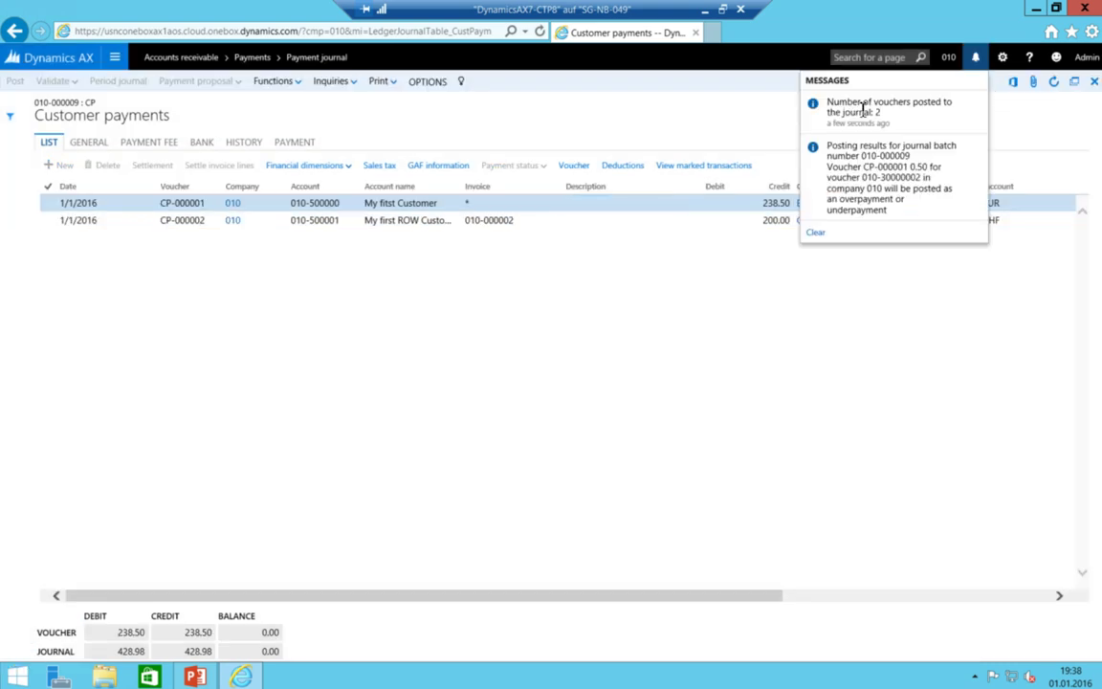
drag(898, 114, 833, 101)
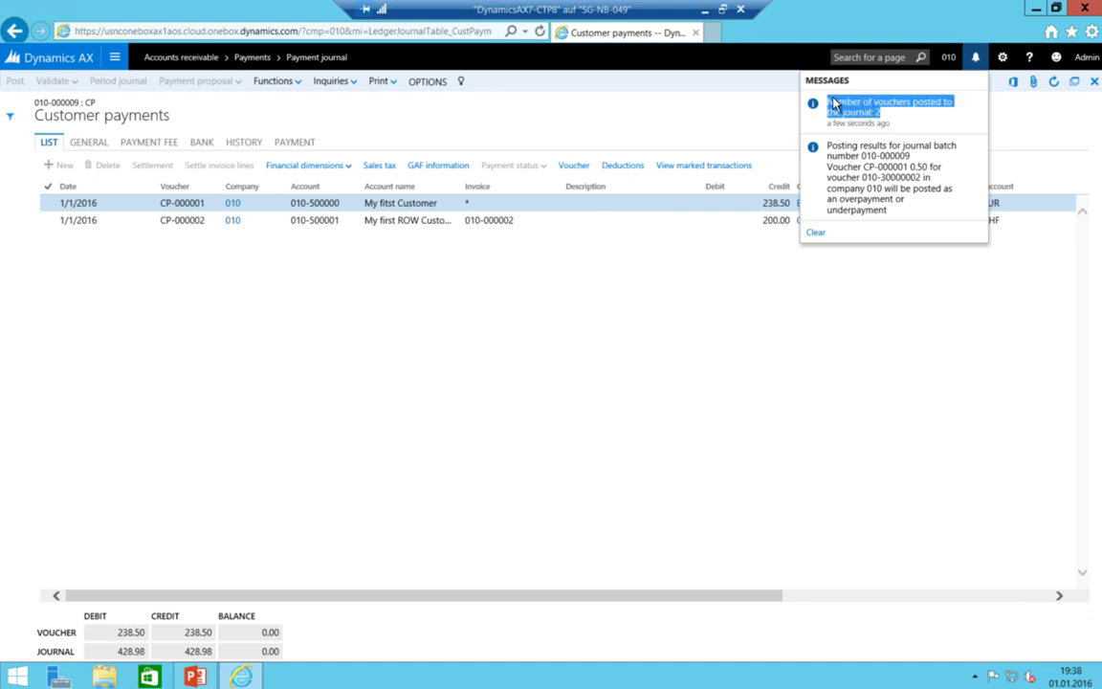
click(904, 199)
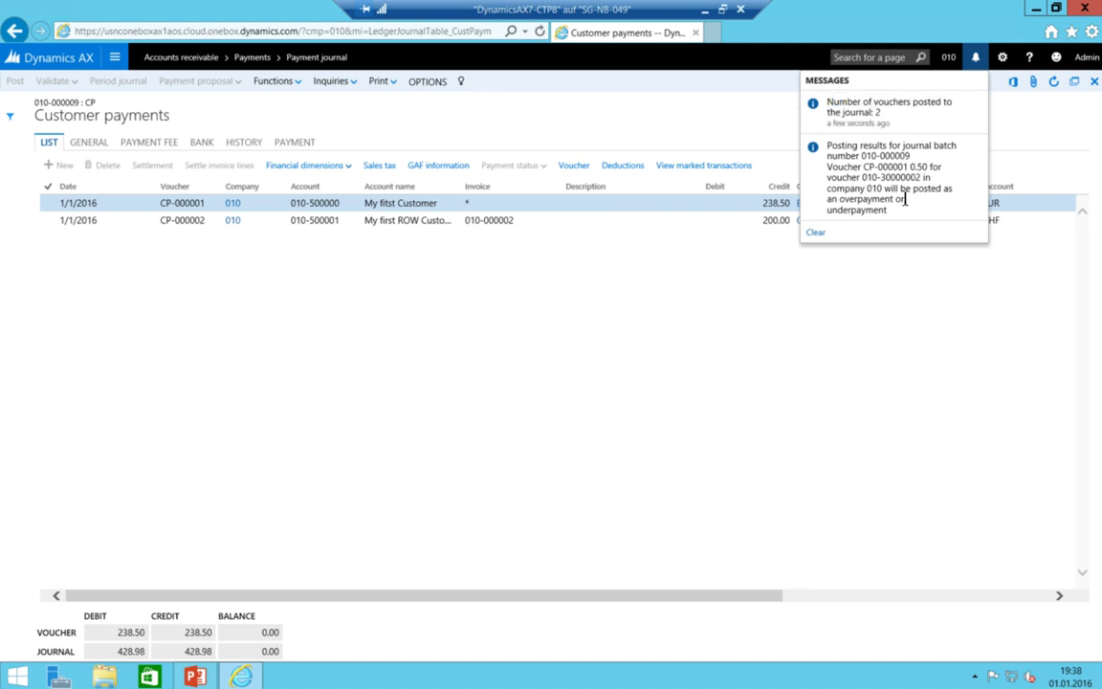
drag(914, 215, 833, 150)
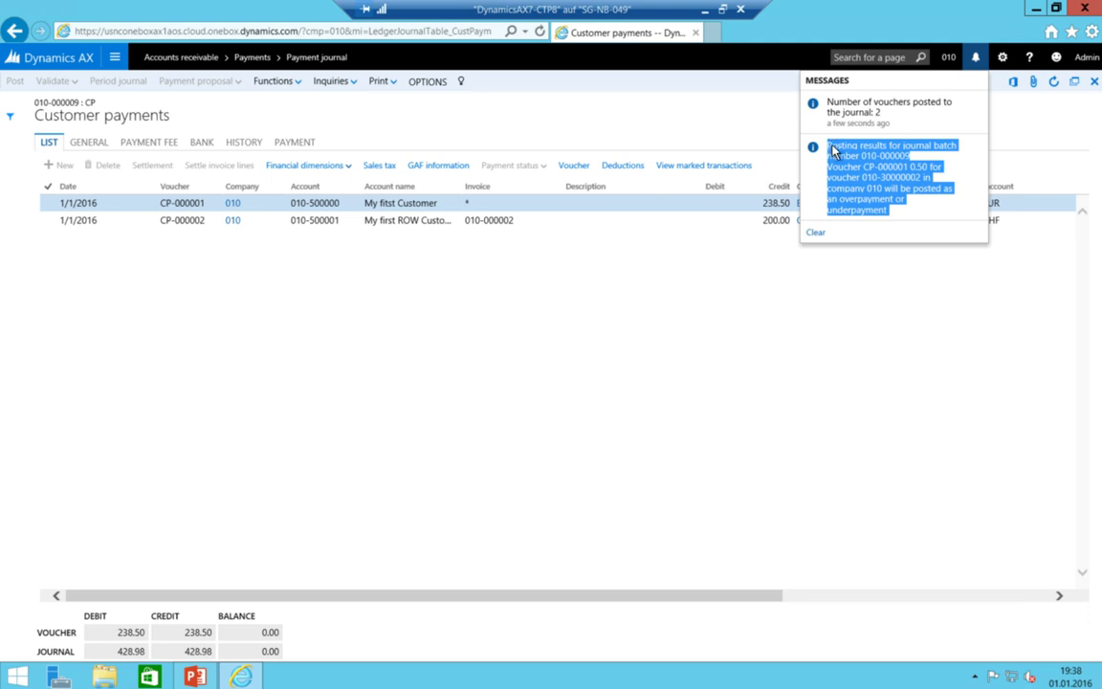
click(903, 209)
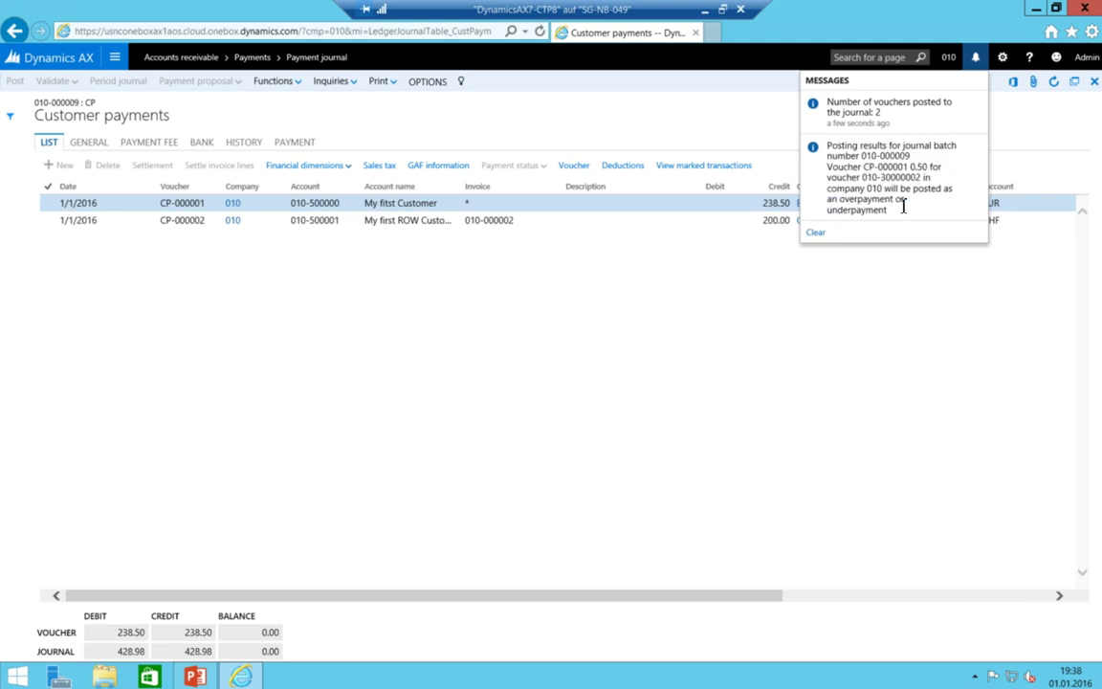
click(812, 235)
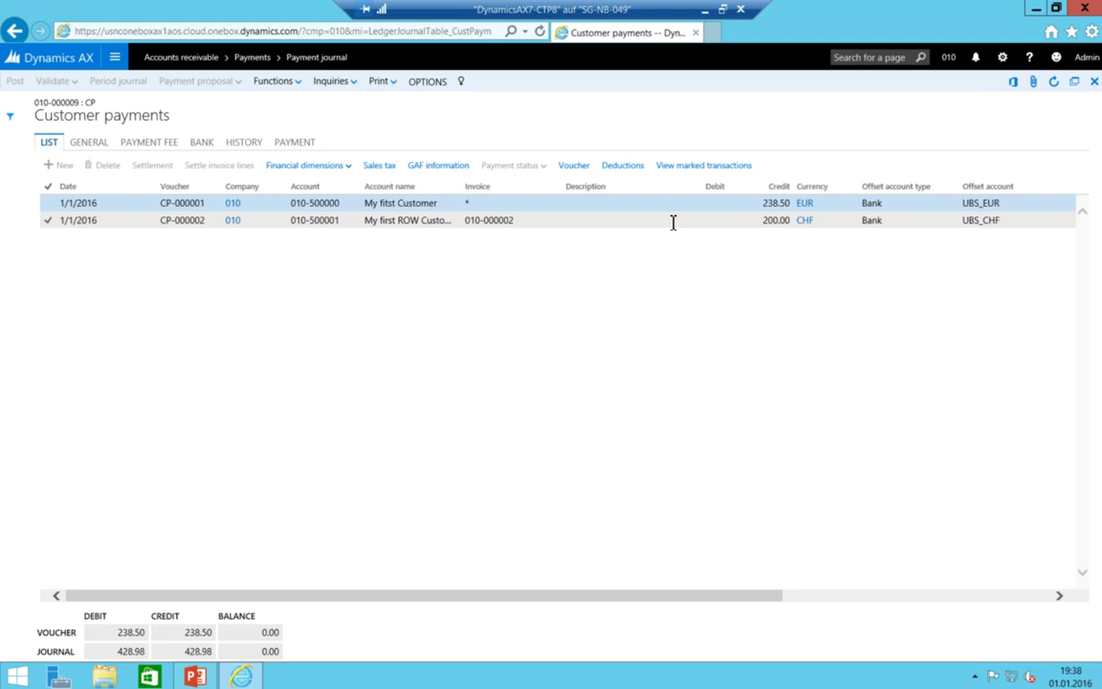
Open the posted voucher of the 200.00 CHF payment line, examine its customer and bank ledger accounts, and return to the journal lines
click(335, 84)
click(752, 132)
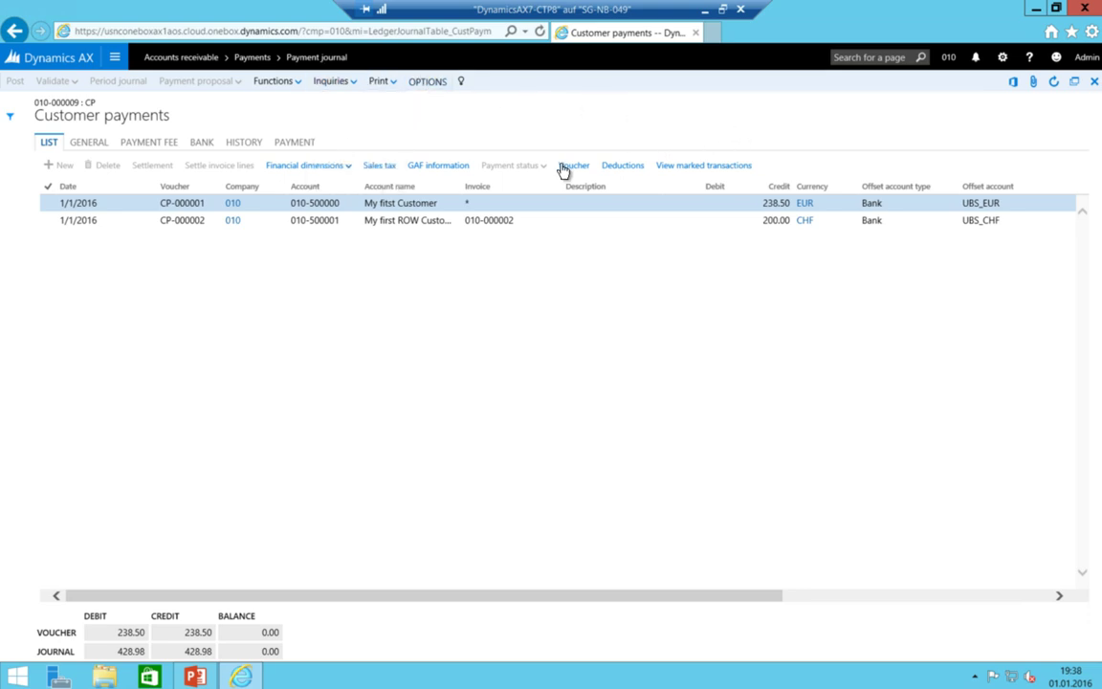
click(716, 222)
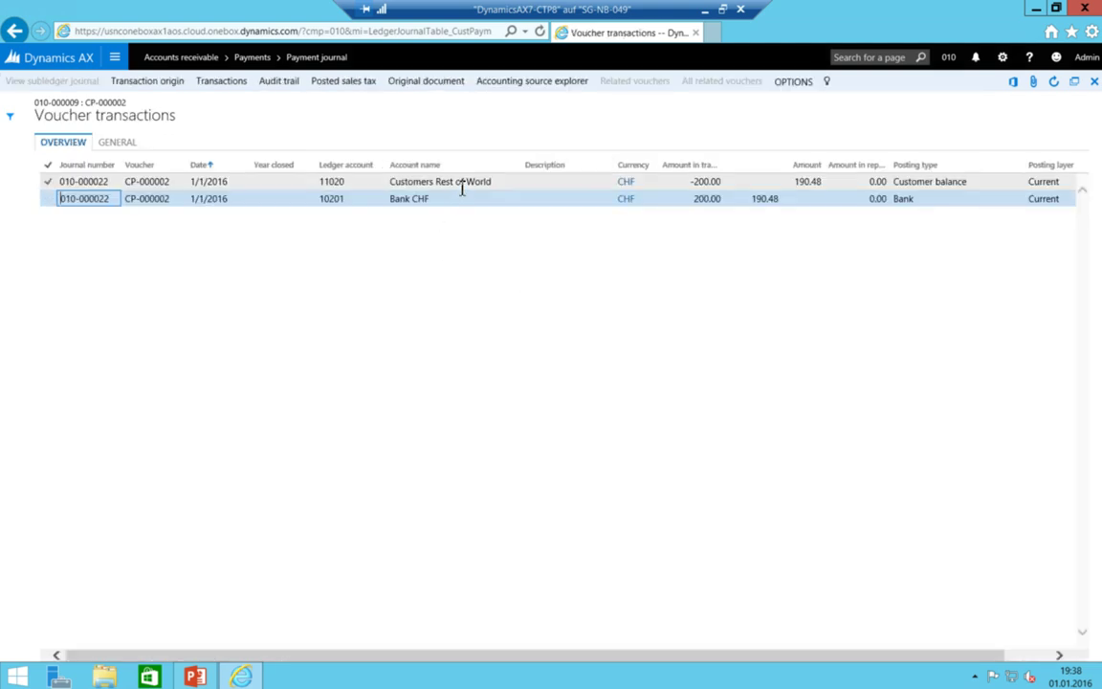
click(462, 187)
drag(507, 180, 388, 182)
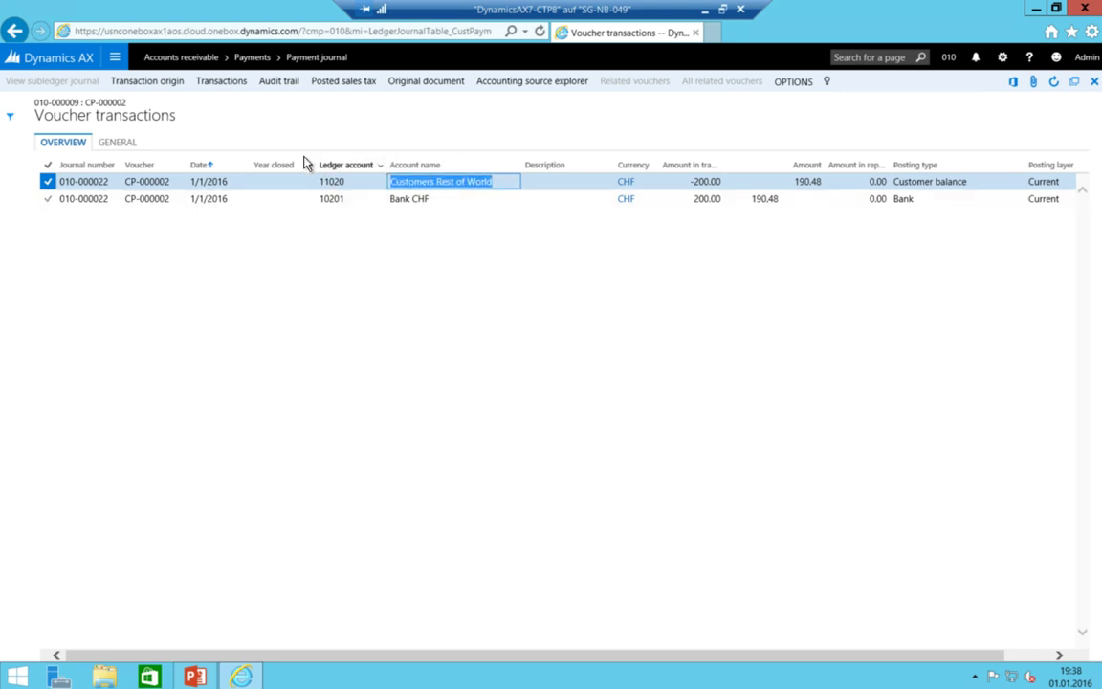
click(431, 199)
click(429, 199)
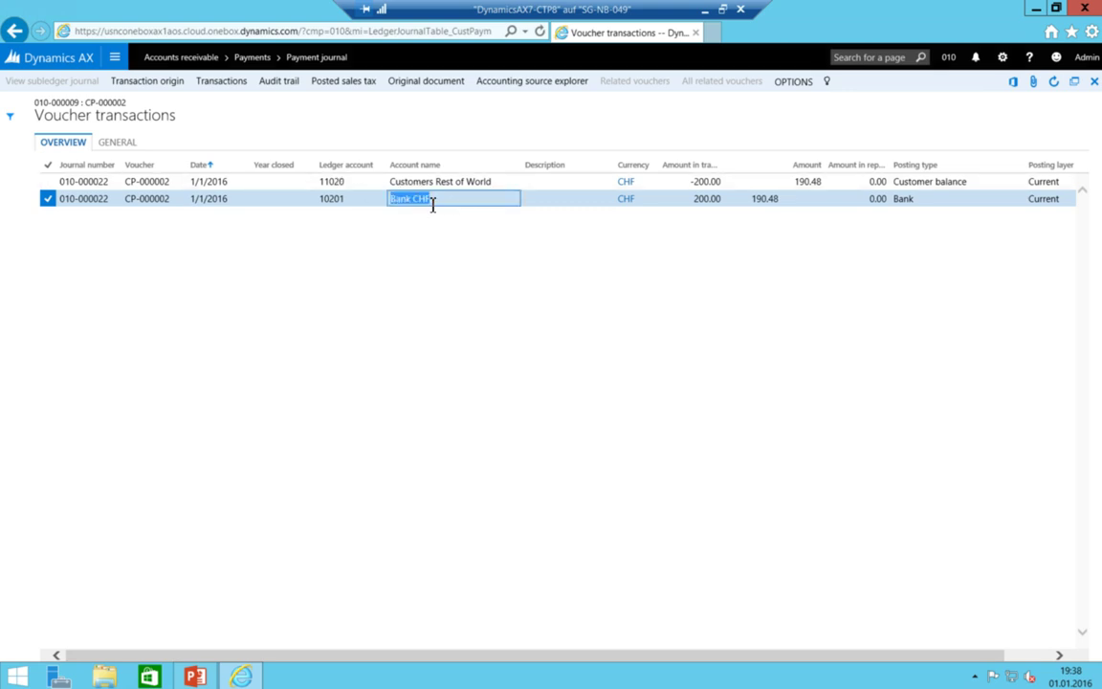
click(350, 199)
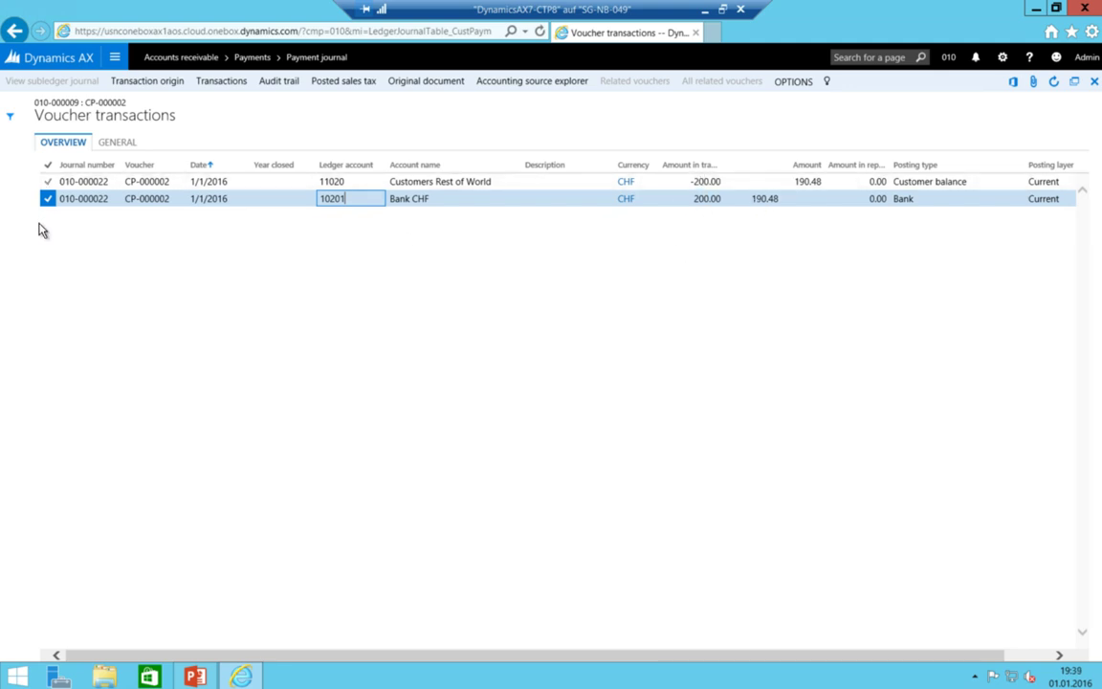
click(15, 31)
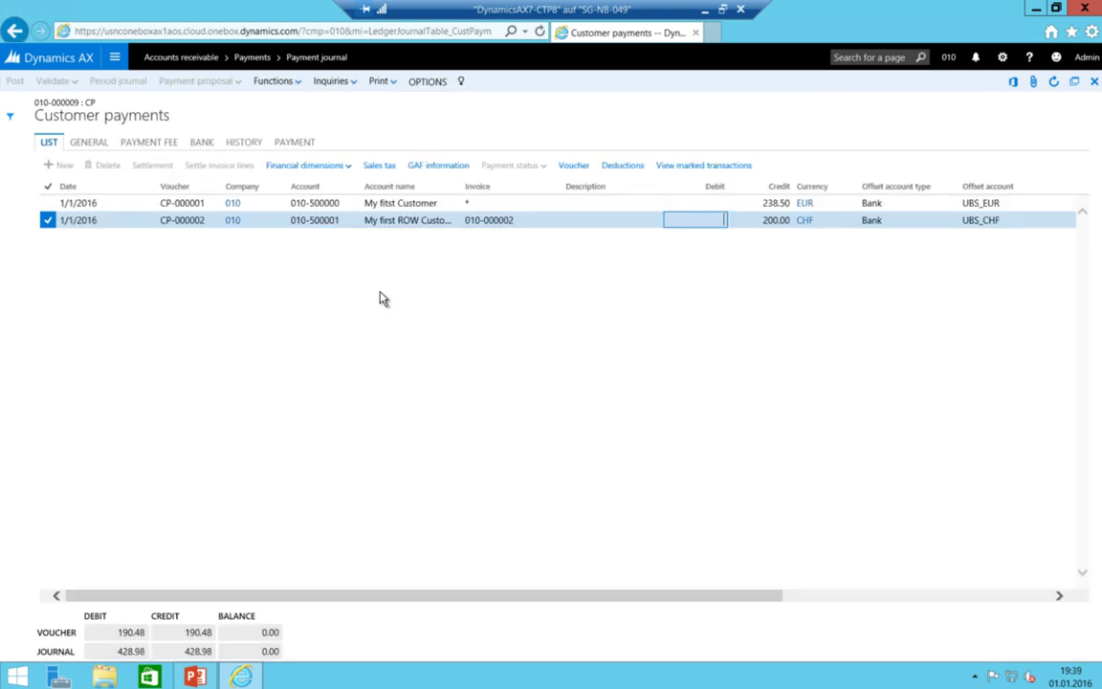
Open the posted voucher of the My first Customer payment line and examine its Customers Domestic and Bank EUR postings
click(394, 203)
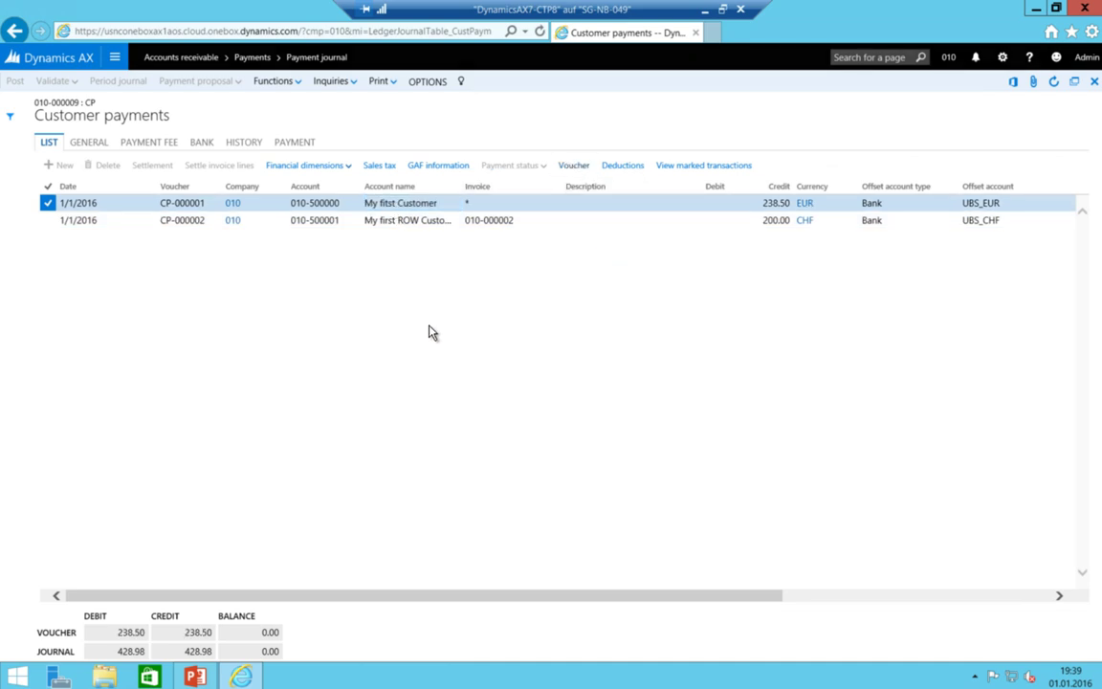
click(574, 164)
click(467, 181)
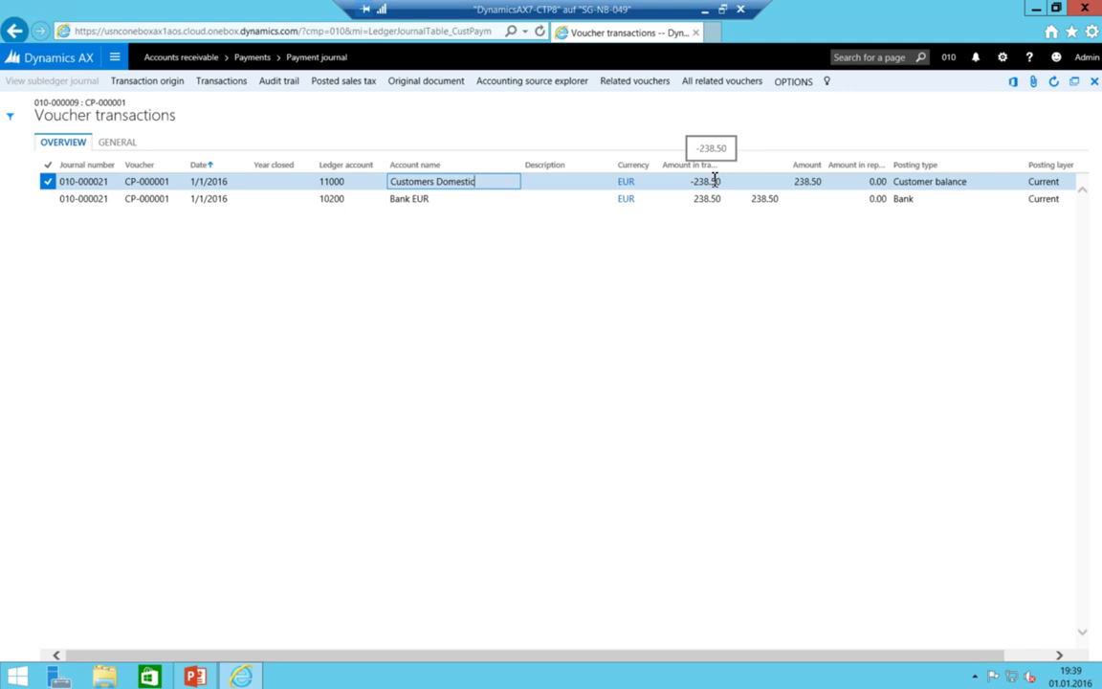
click(475, 197)
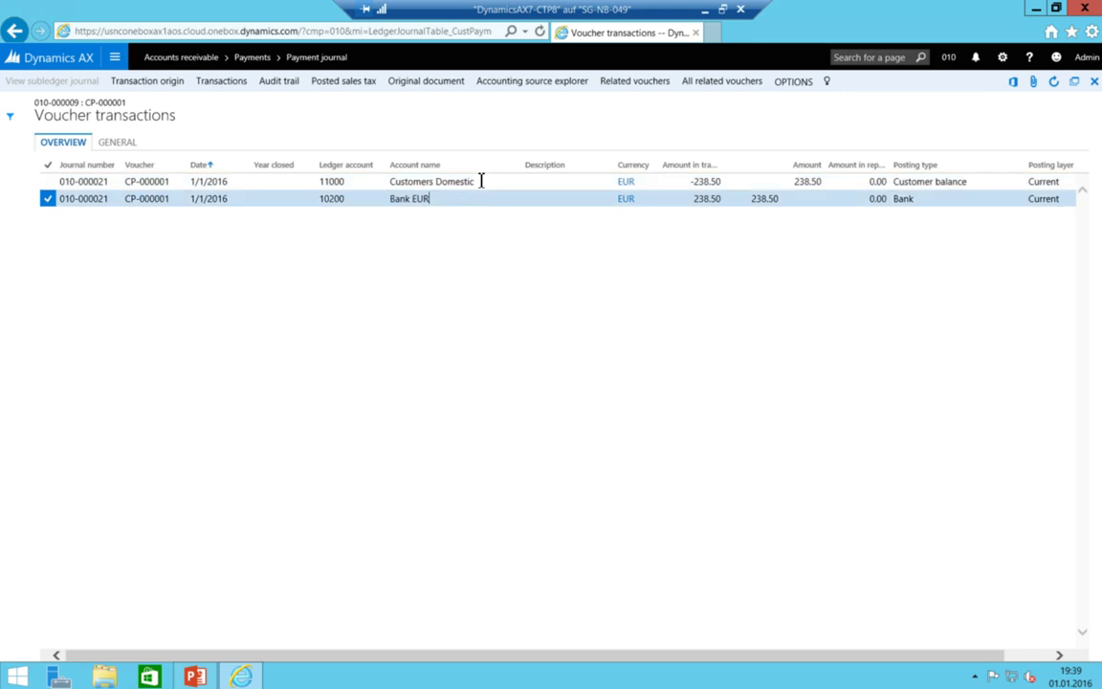
click(485, 184)
click(485, 184)
drag(487, 181, 364, 185)
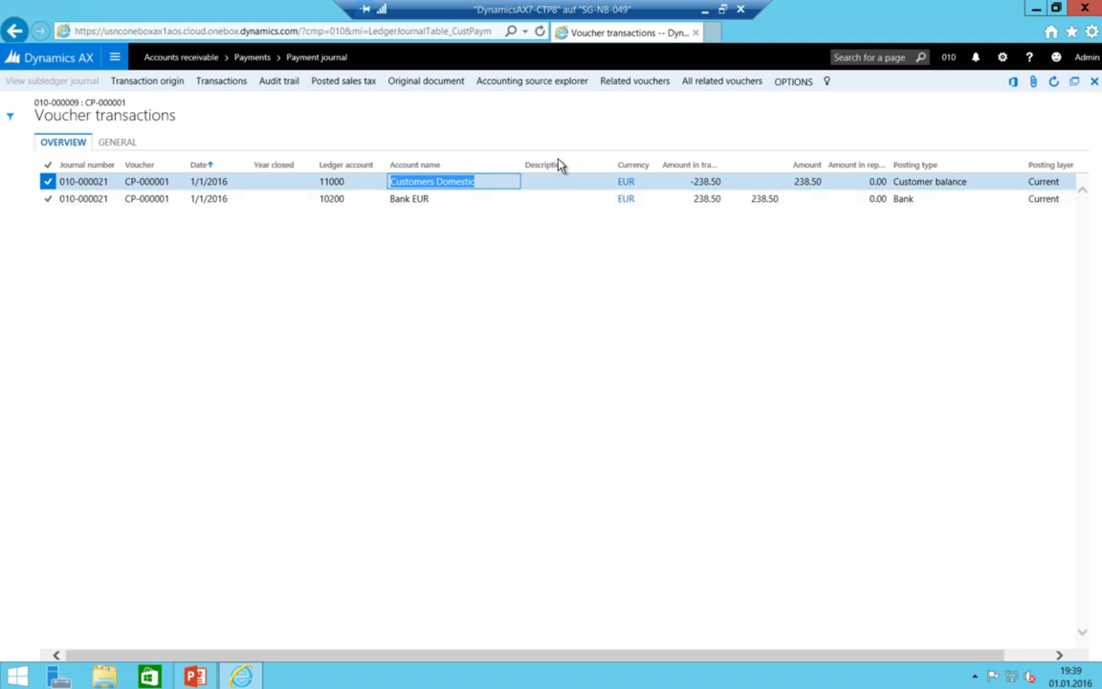
click(475, 174)
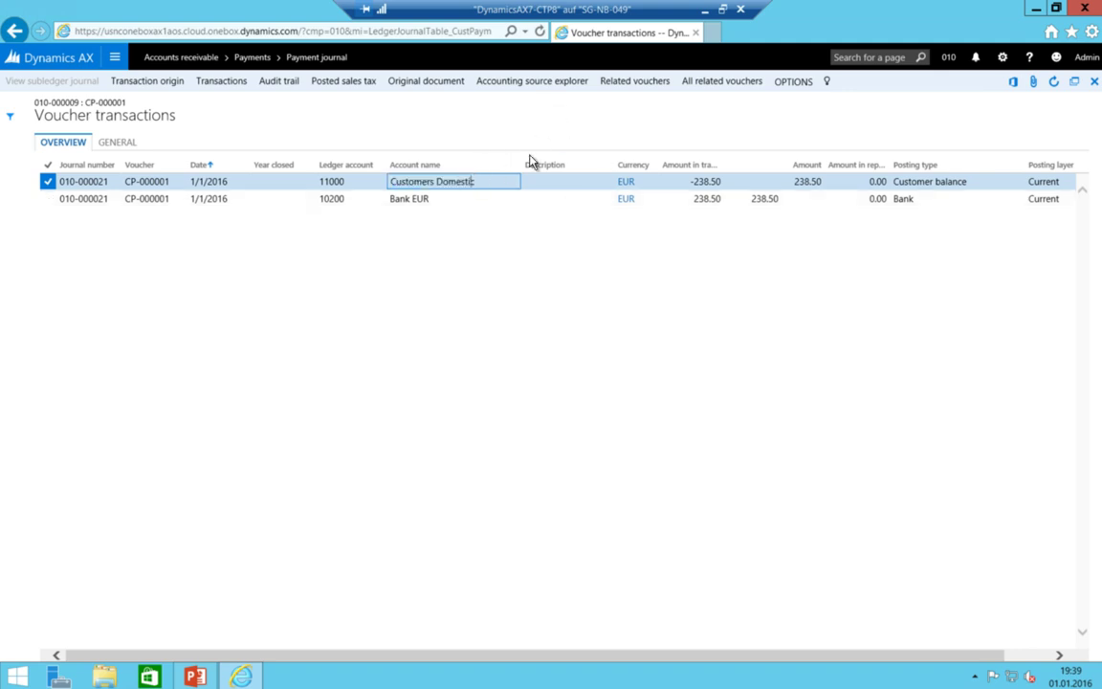
Open the related voucher of the EUR payment, examine the ledger accounts of its penny difference posting, and return to the payment voucher
click(636, 88)
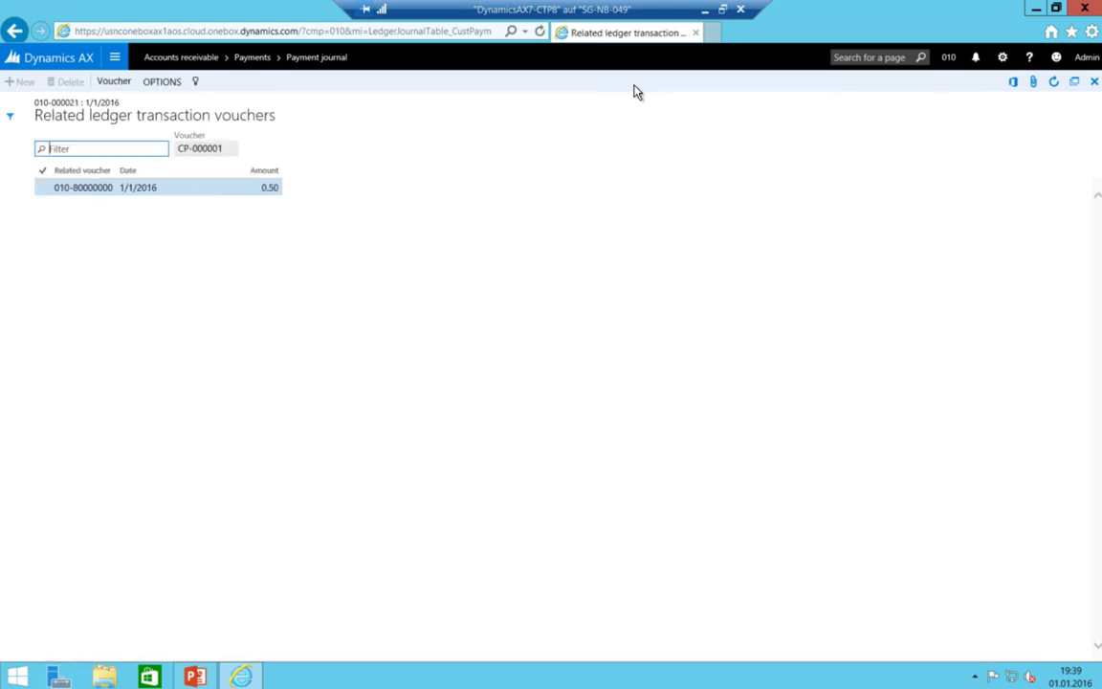
click(261, 187)
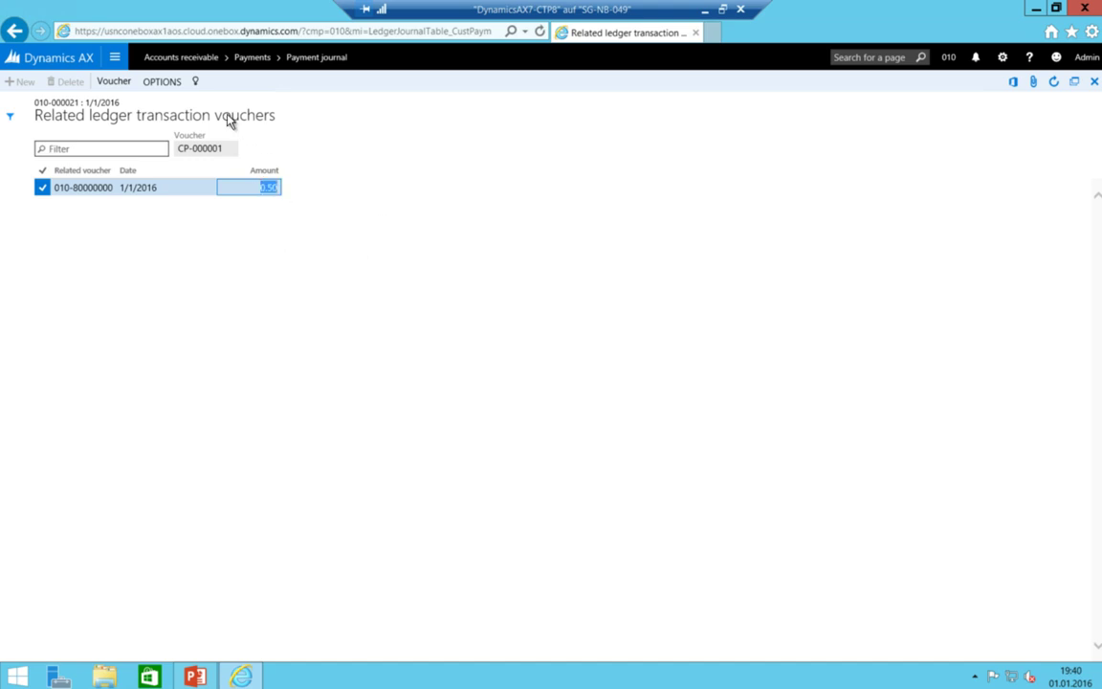
click(112, 82)
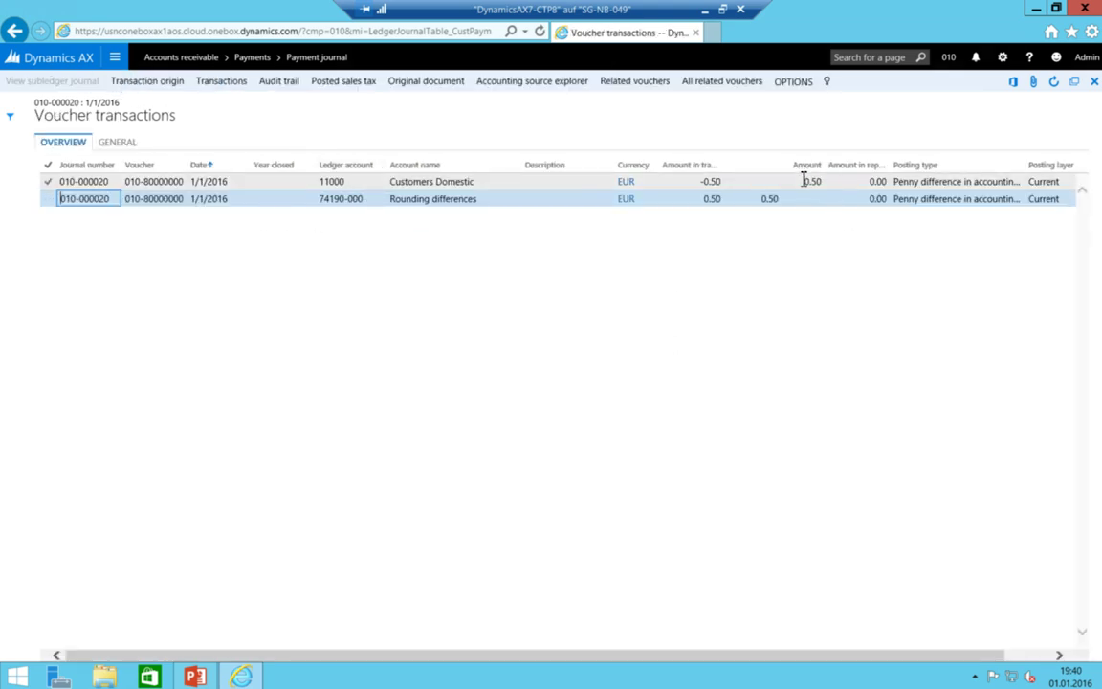
click(811, 182)
click(415, 183)
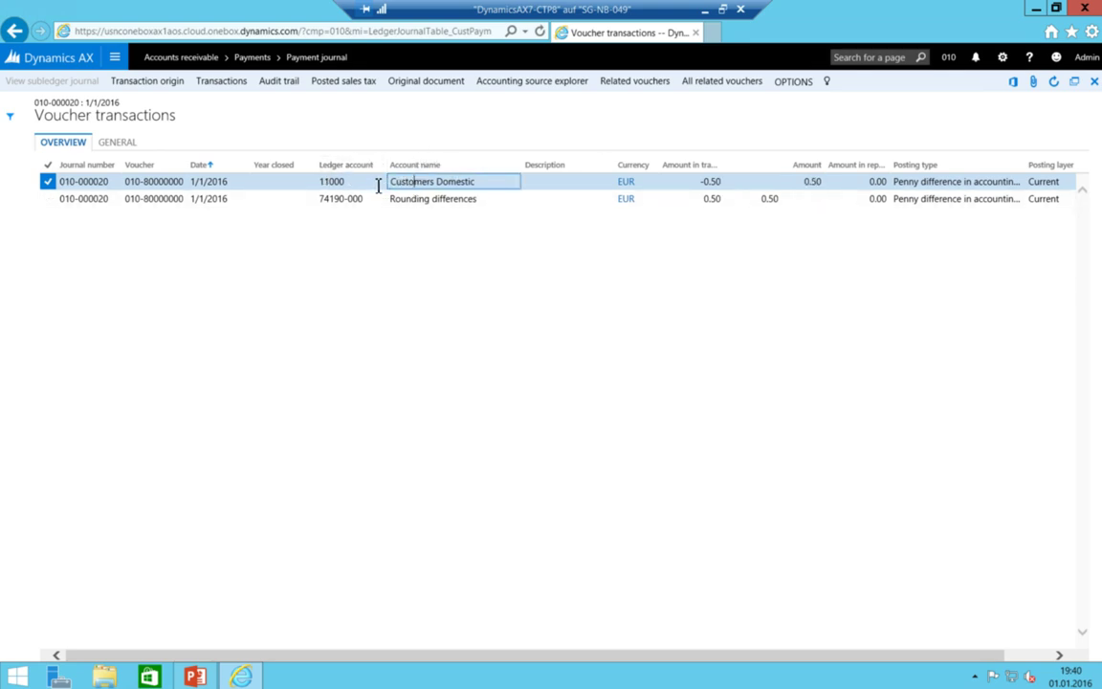
click(486, 203)
click(497, 201)
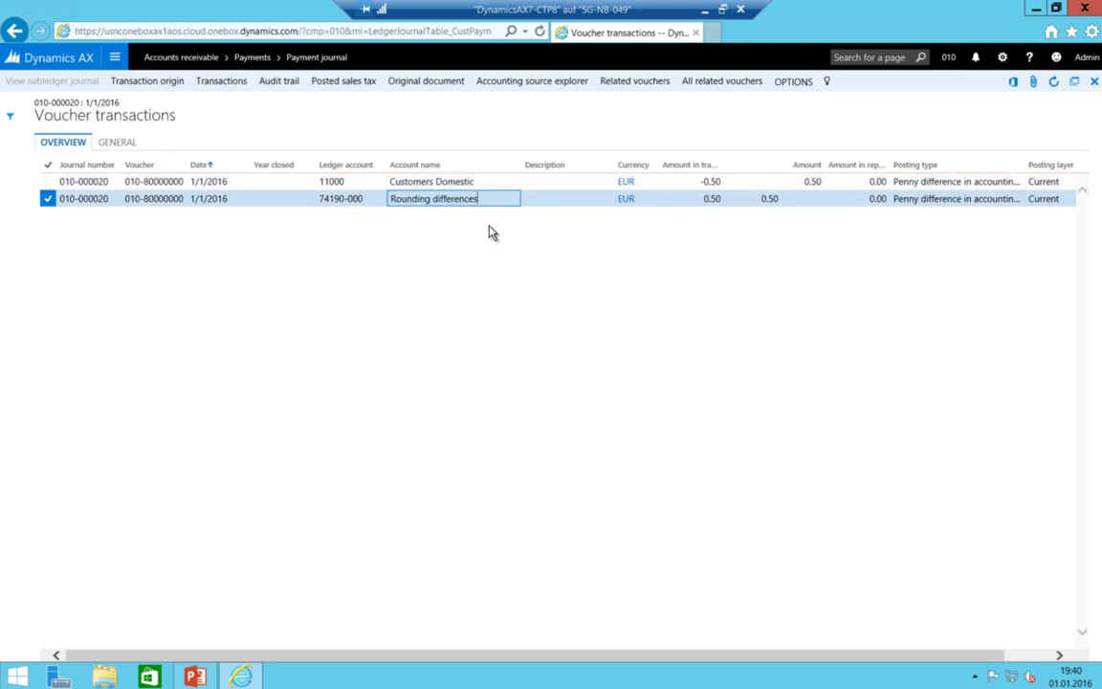
mouse_move(376, 207)
click(17, 32)
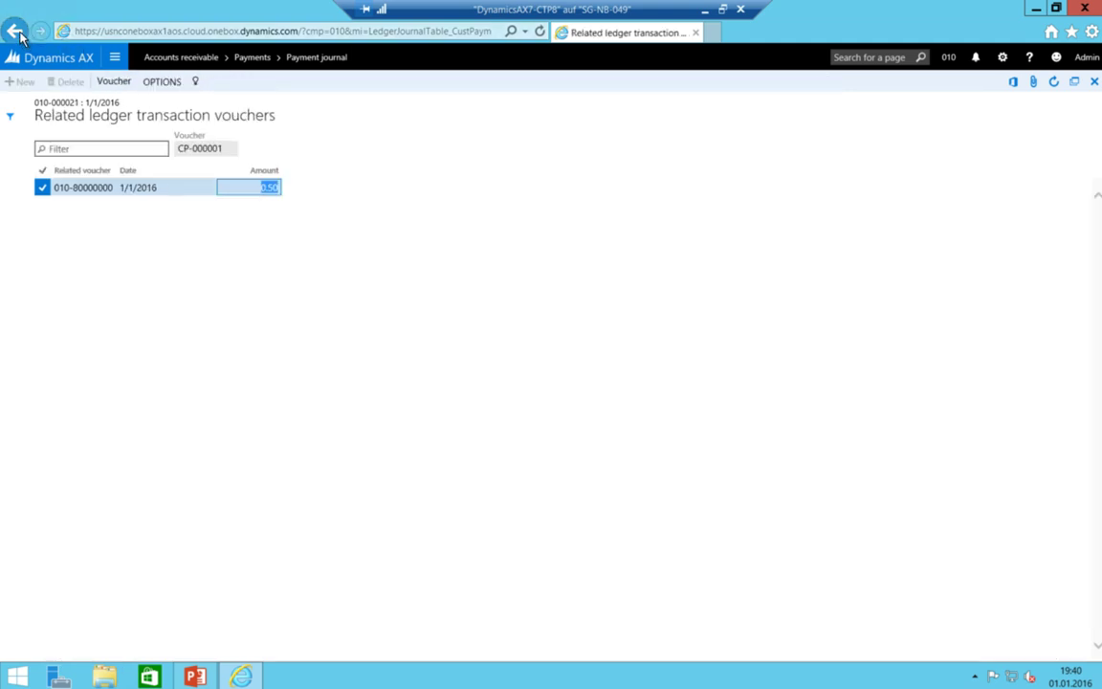
click(16, 31)
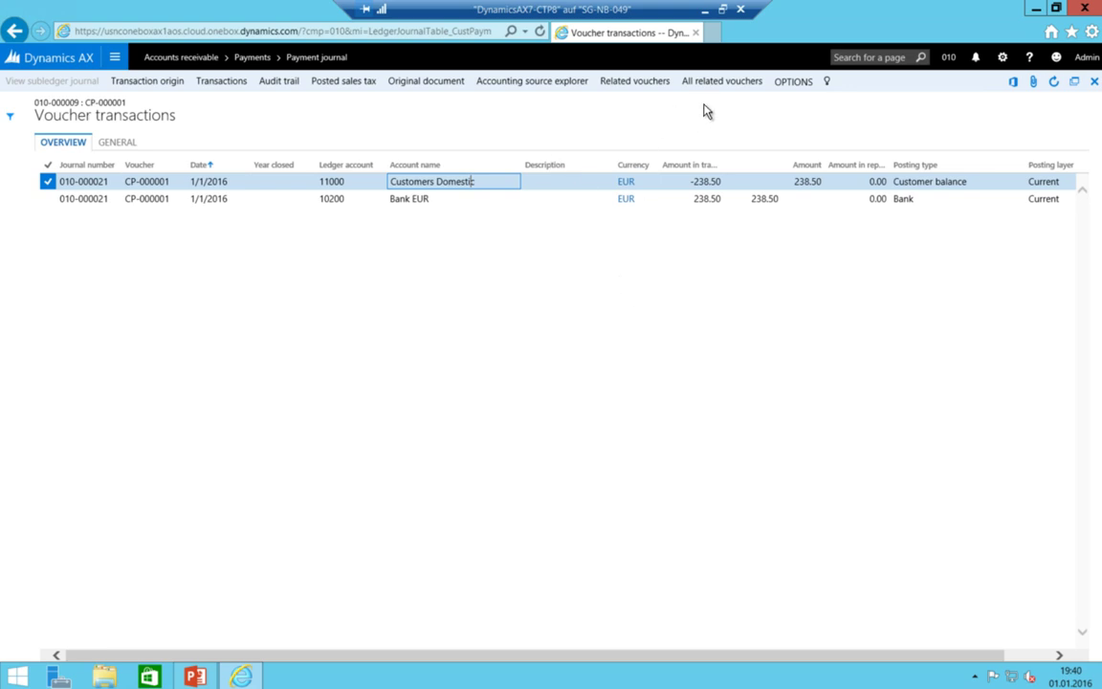
Show all related vouchers of the EUR payment together and mark the two penny difference lines
click(738, 87)
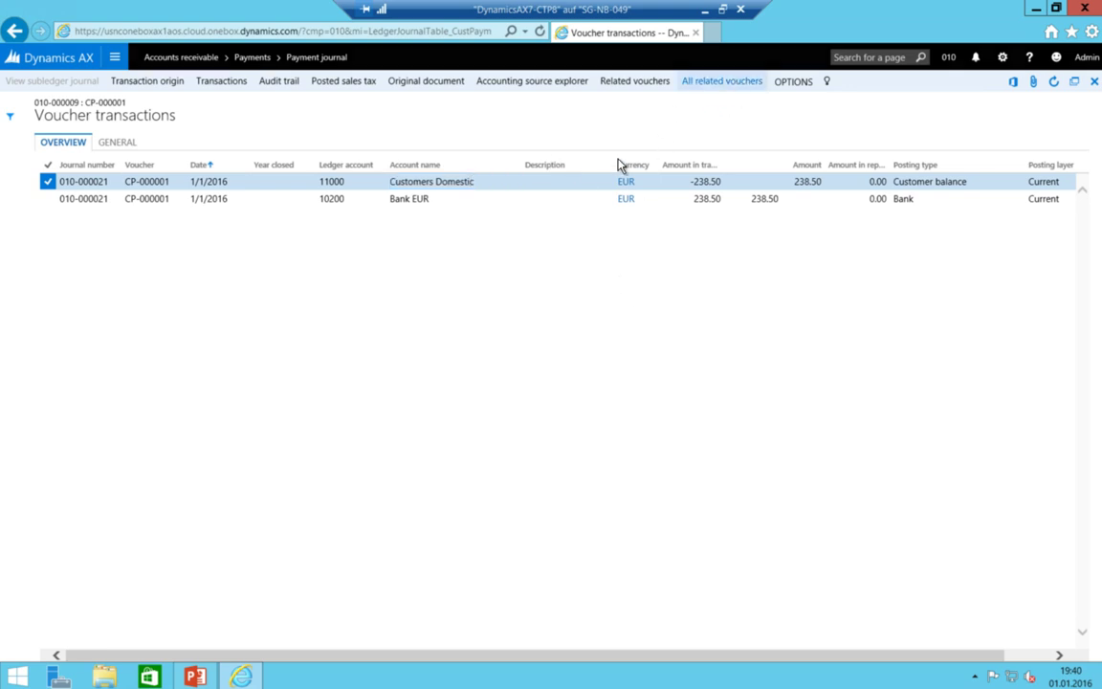
click(716, 85)
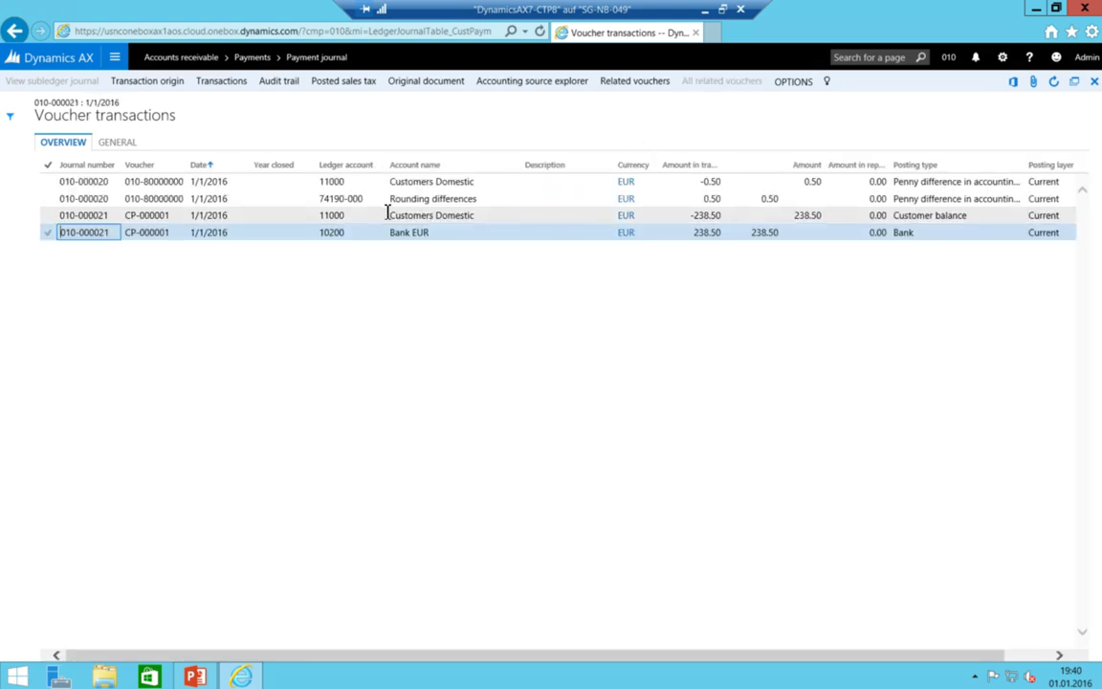
click(411, 198)
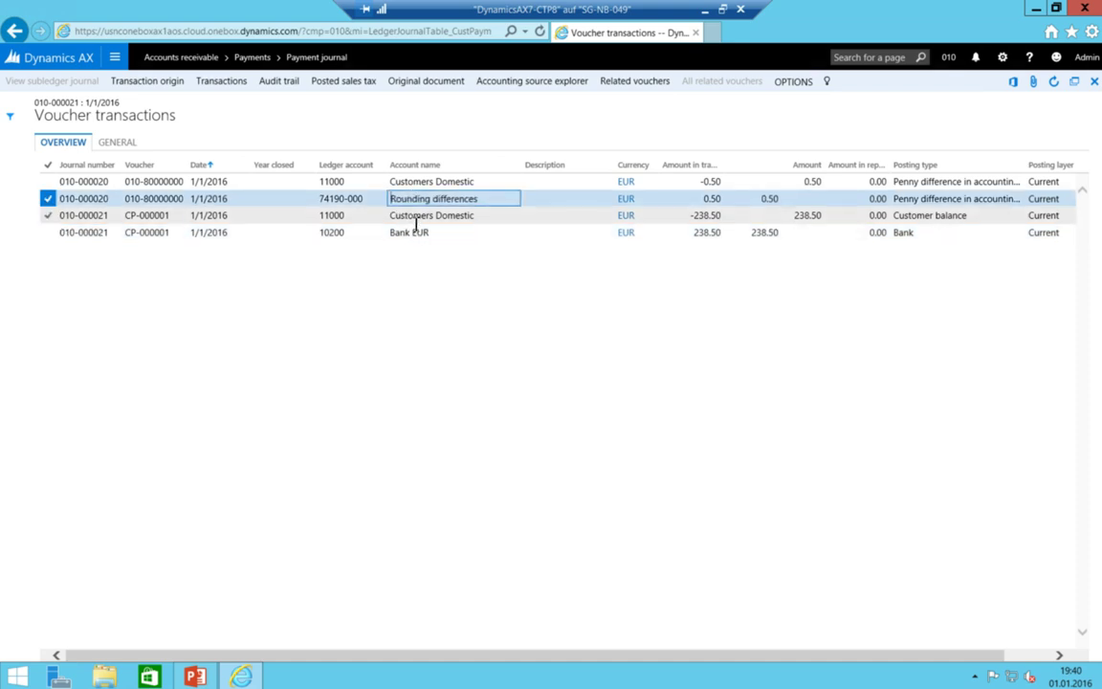
click(425, 182)
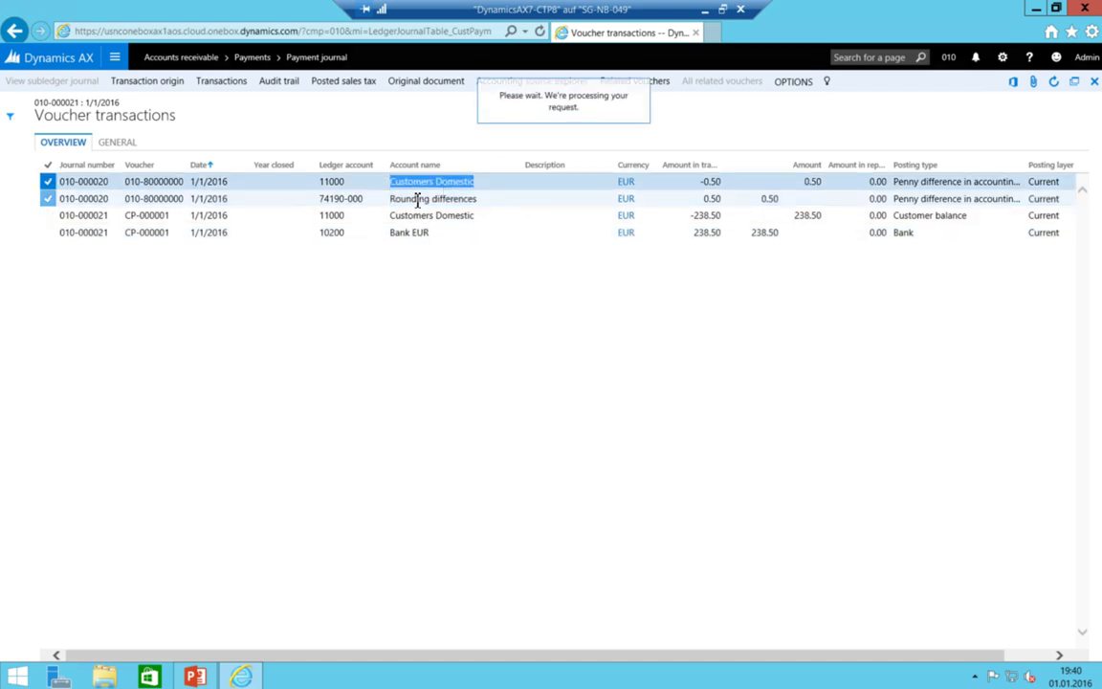
click(432, 201)
click(433, 183)
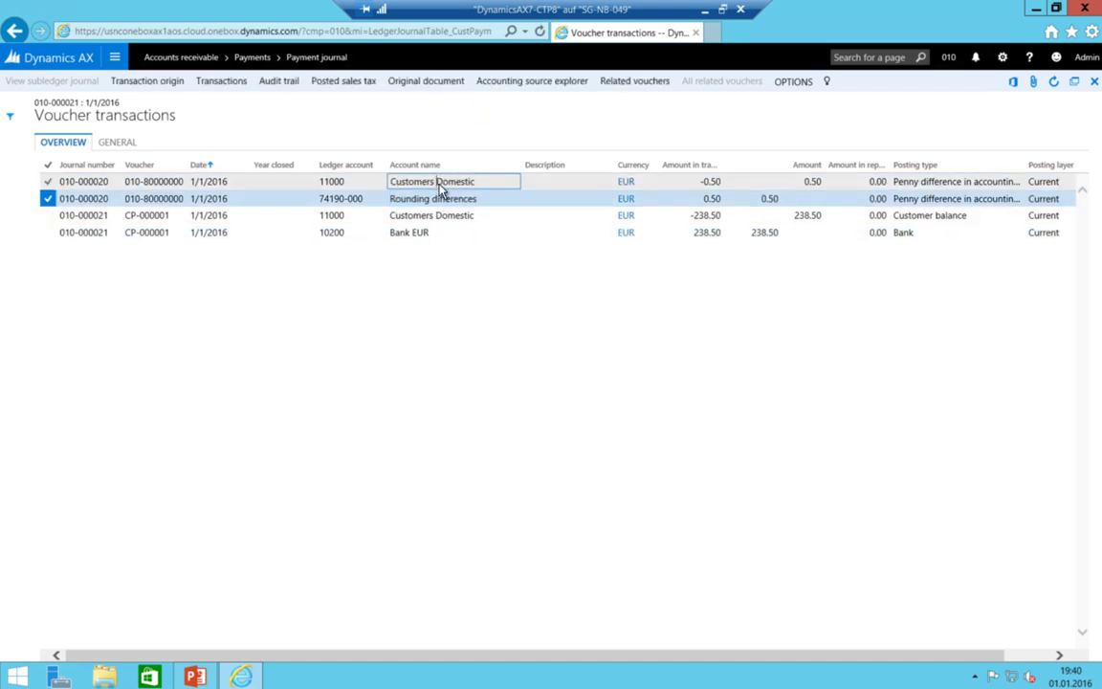
click(48, 200)
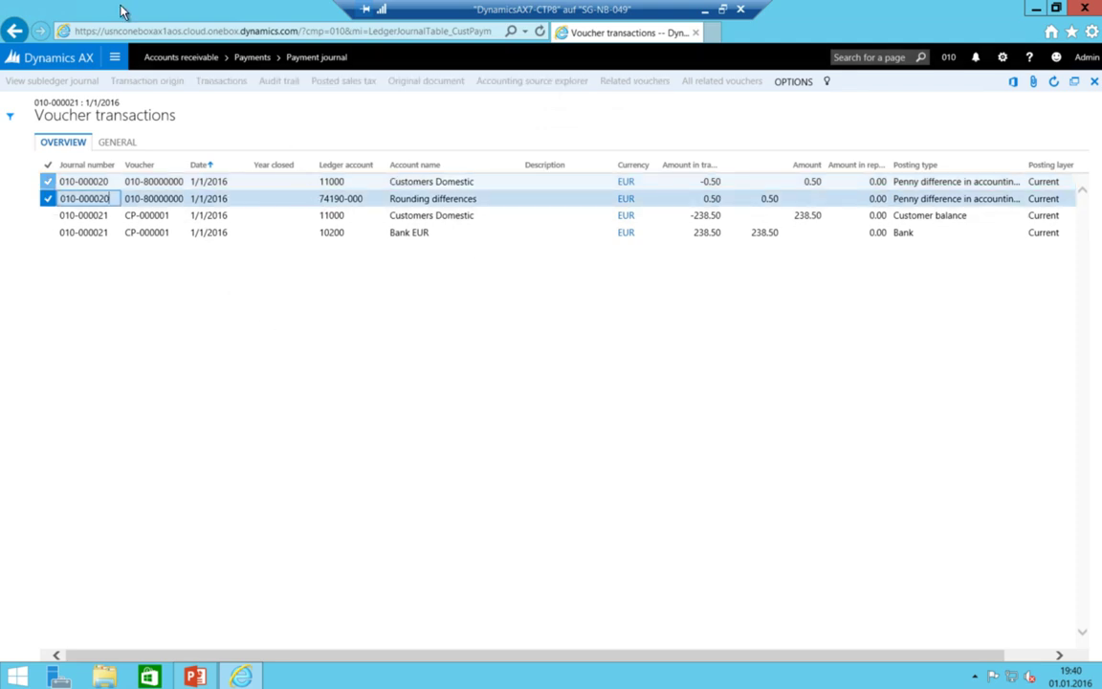
Open the general ledger trial balance and examine the Bank CHF and Bank Briding Account rows
click(113, 57)
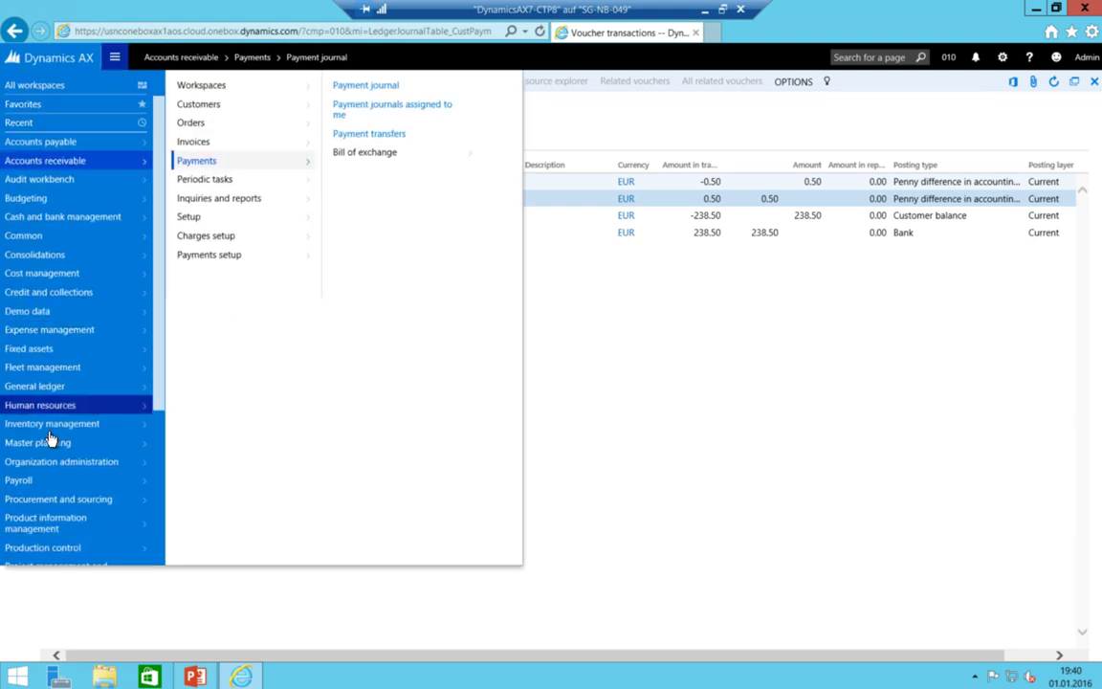
click(20, 388)
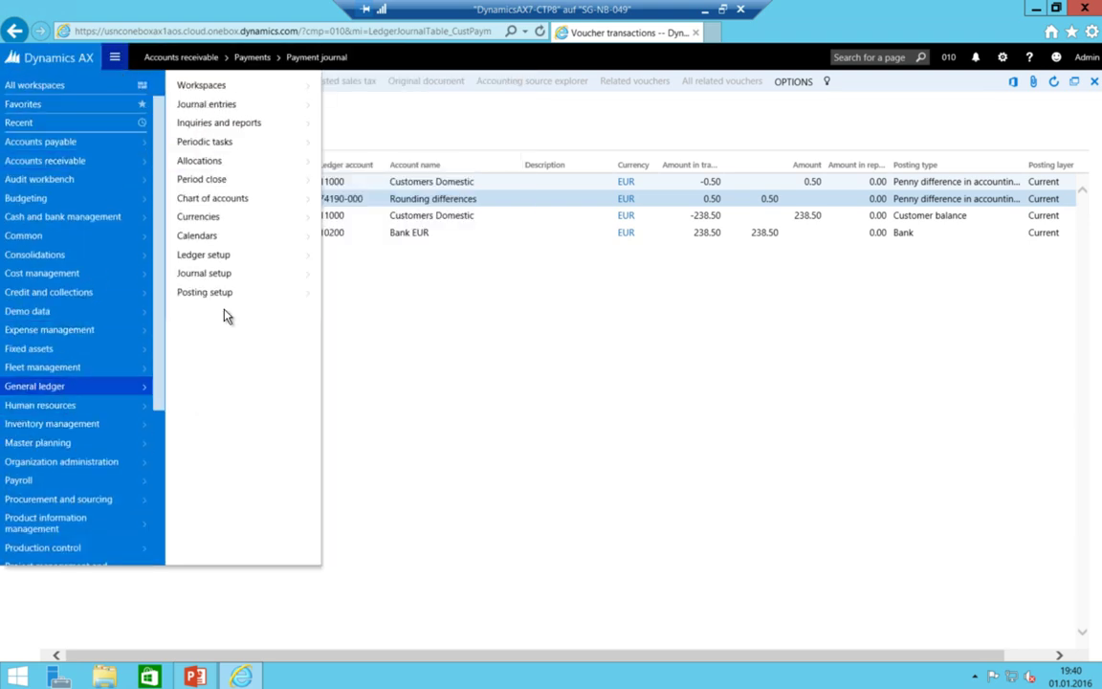
click(233, 121)
click(362, 86)
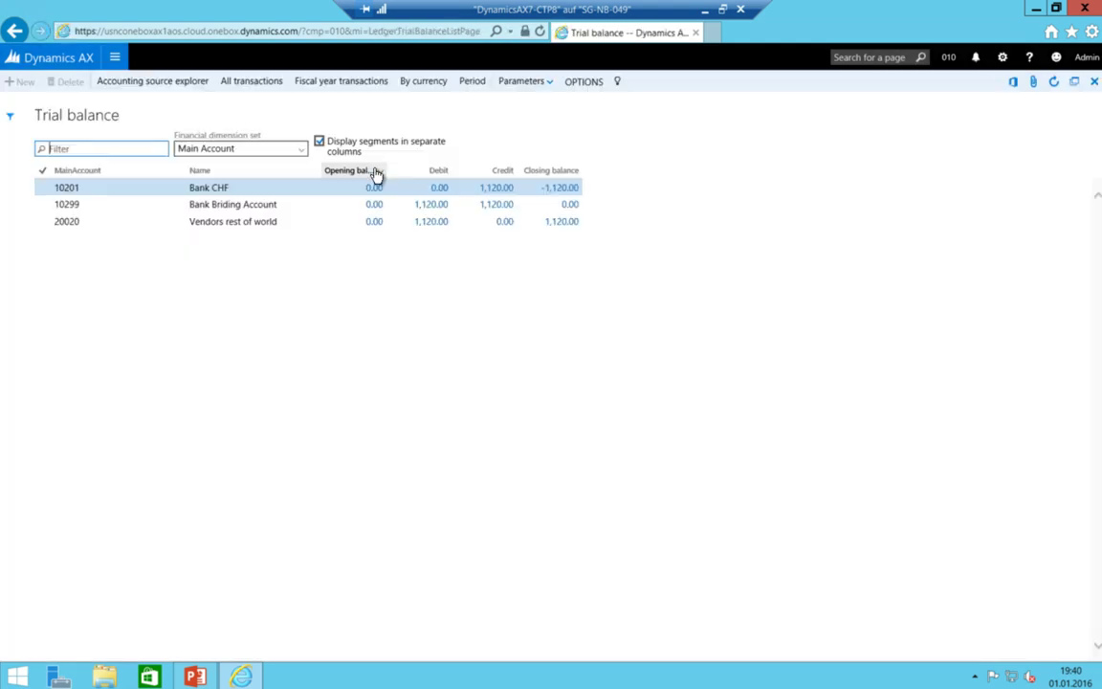
click(191, 190)
click(208, 215)
click(213, 204)
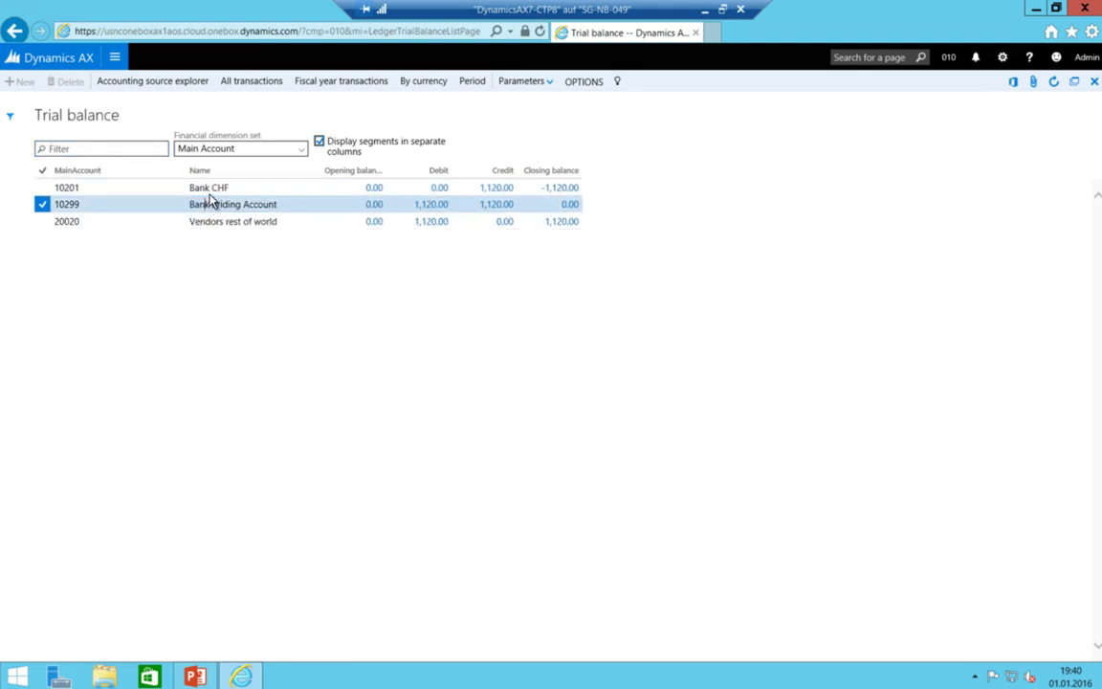
Update the trial balance for the period from 1/1/2015 to 12/31/2015
click(218, 188)
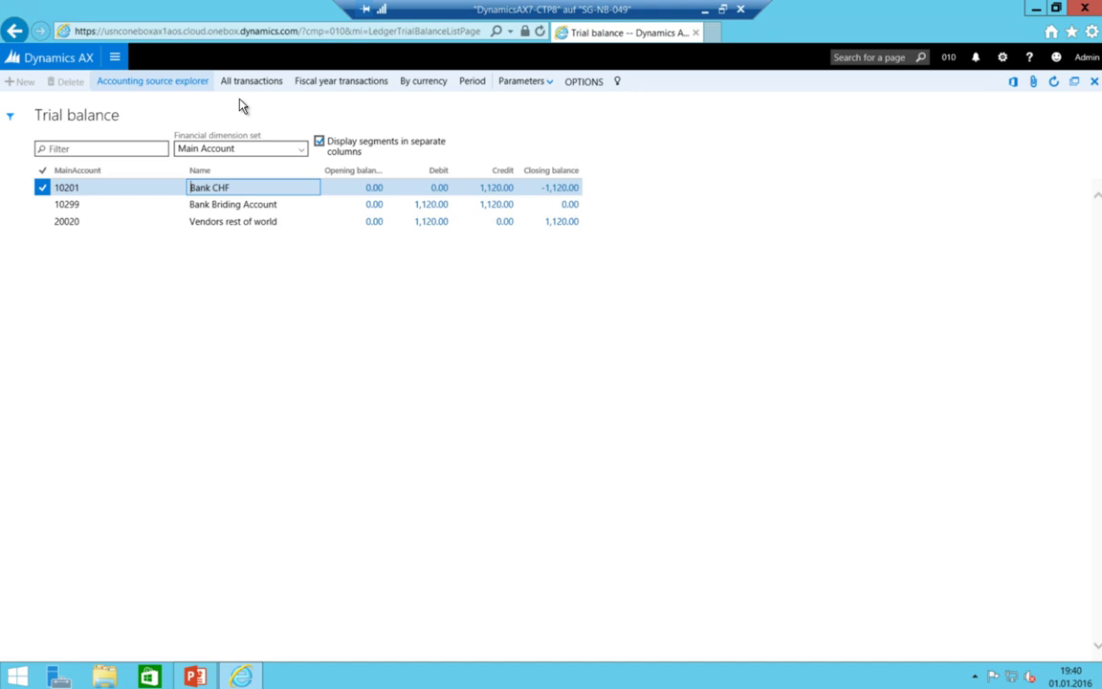
click(521, 81)
click(557, 284)
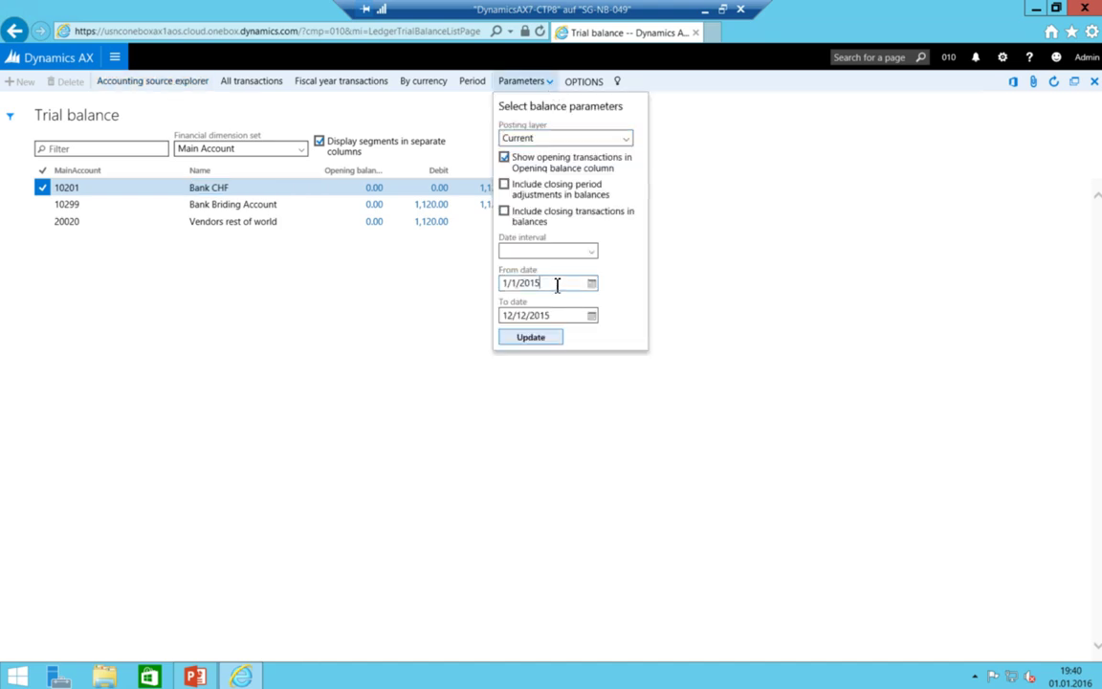
click(584, 314)
double_click(515, 315)
key(BackSpace)
text(31)
click(516, 339)
Examine the Customers Domestic, Customers Rest of World and Non operational Sales balances, and return to the main dashboard
click(234, 220)
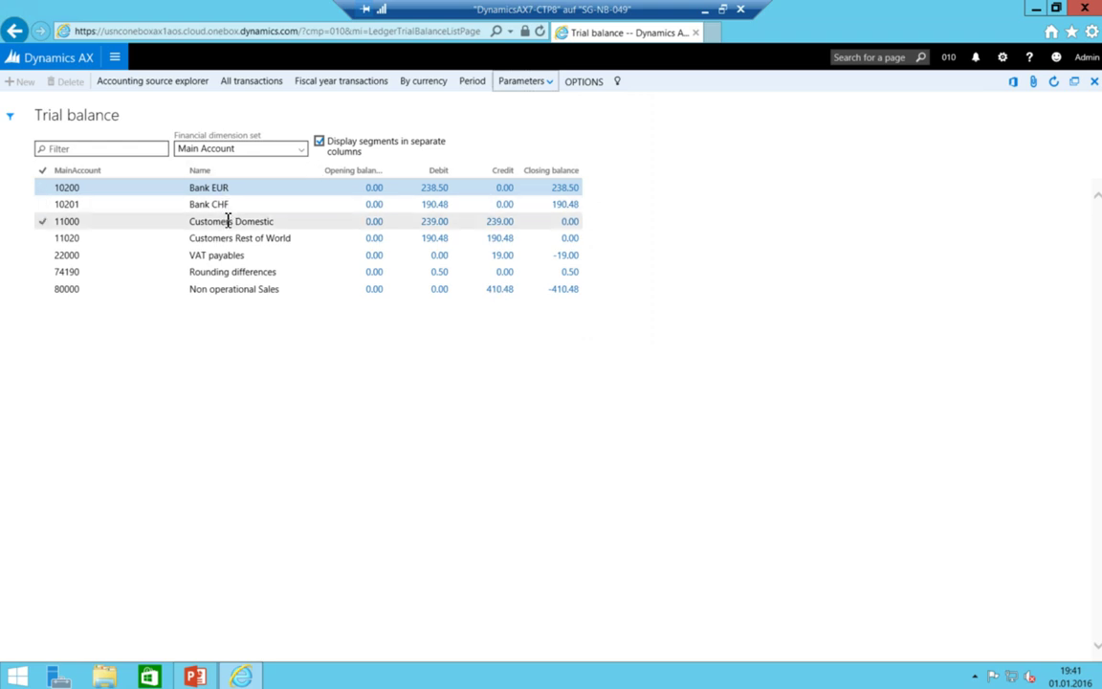
click(236, 239)
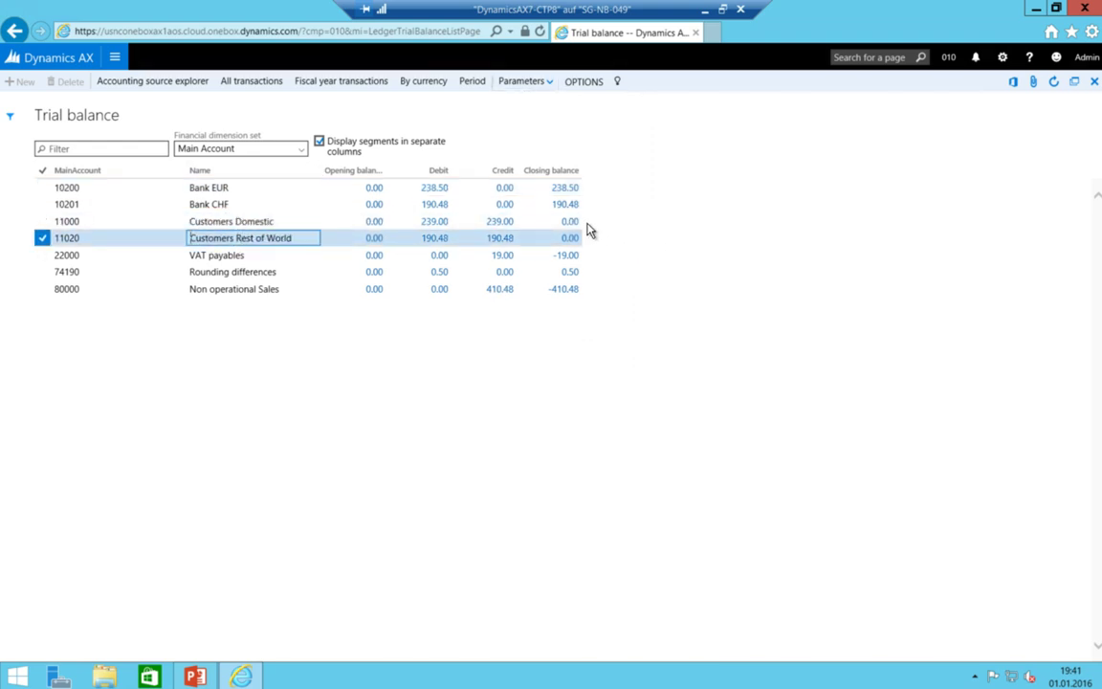
click(250, 289)
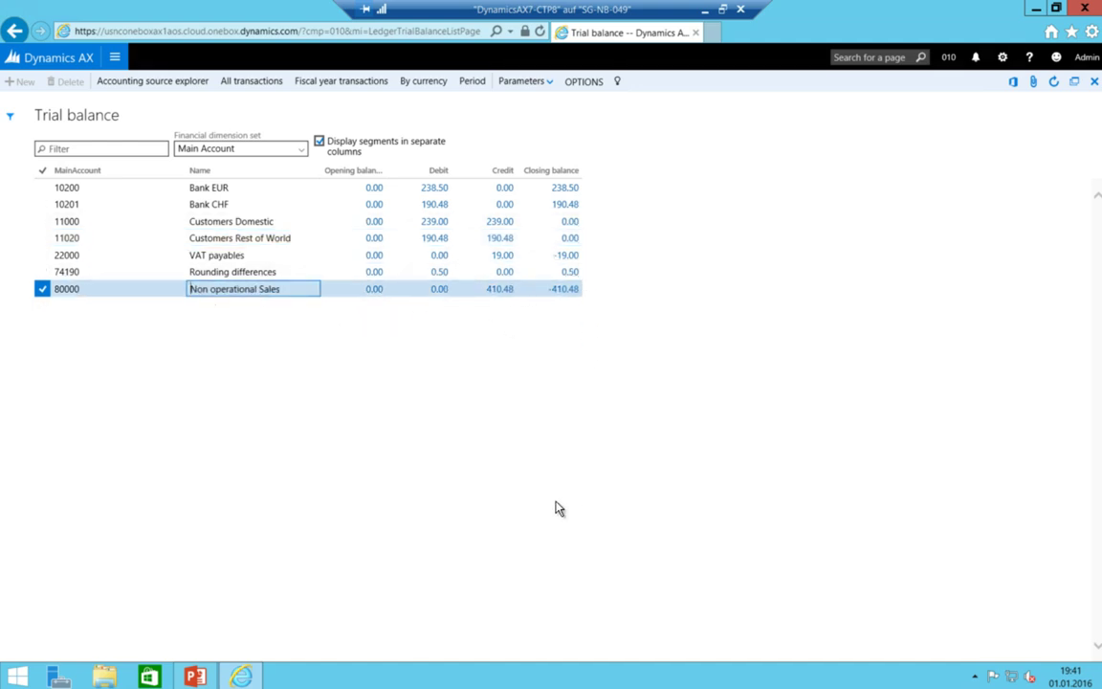
click(113, 60)
click(51, 55)
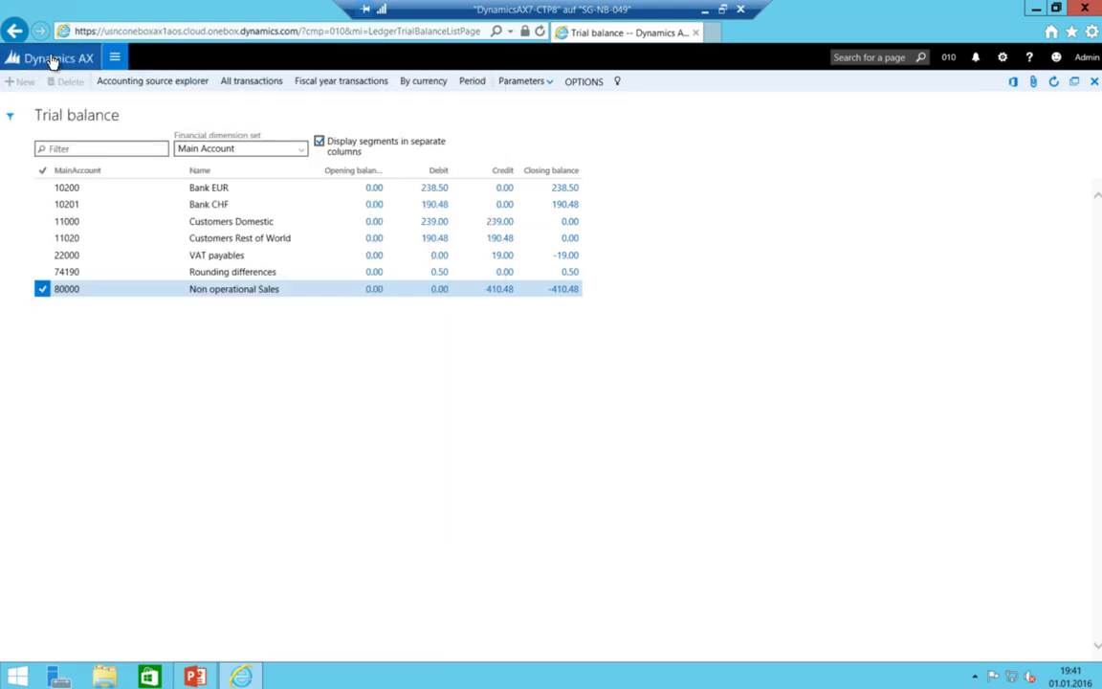